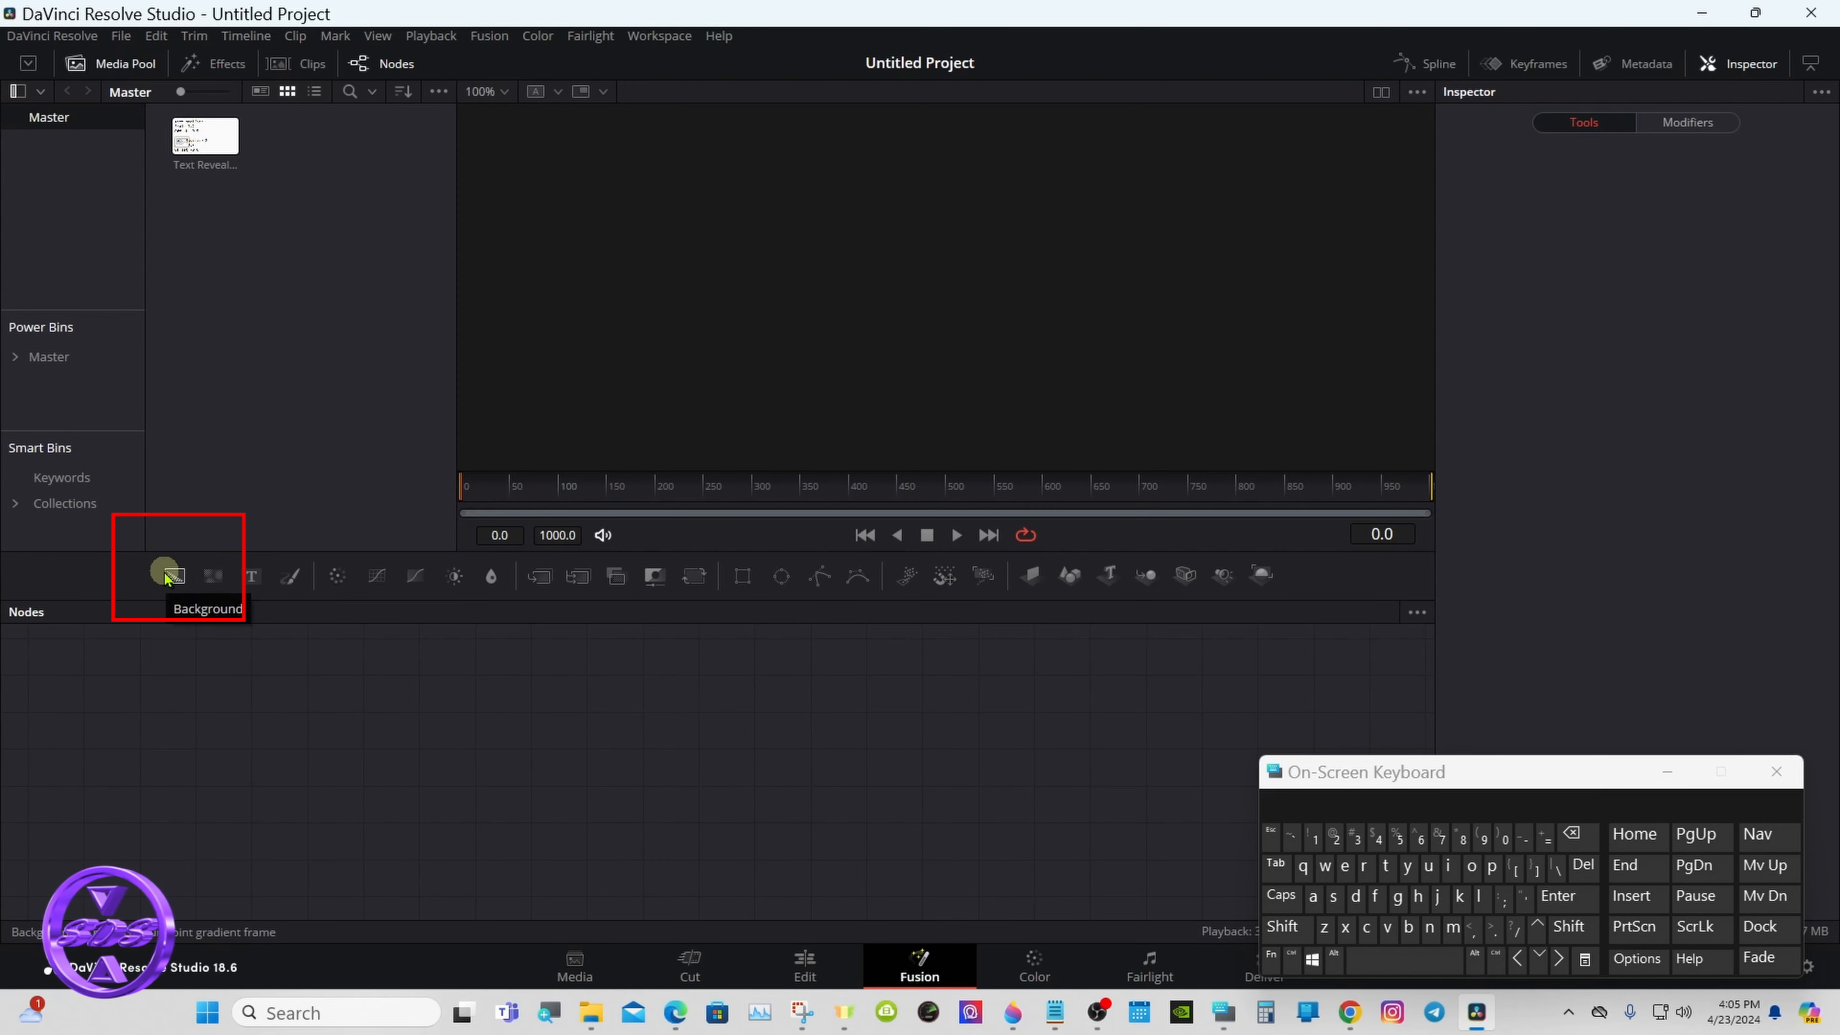
- Add a Background node feeding the media output and make it fully transparent with Alpha 0.0
drag(172, 576, 1151, 795)
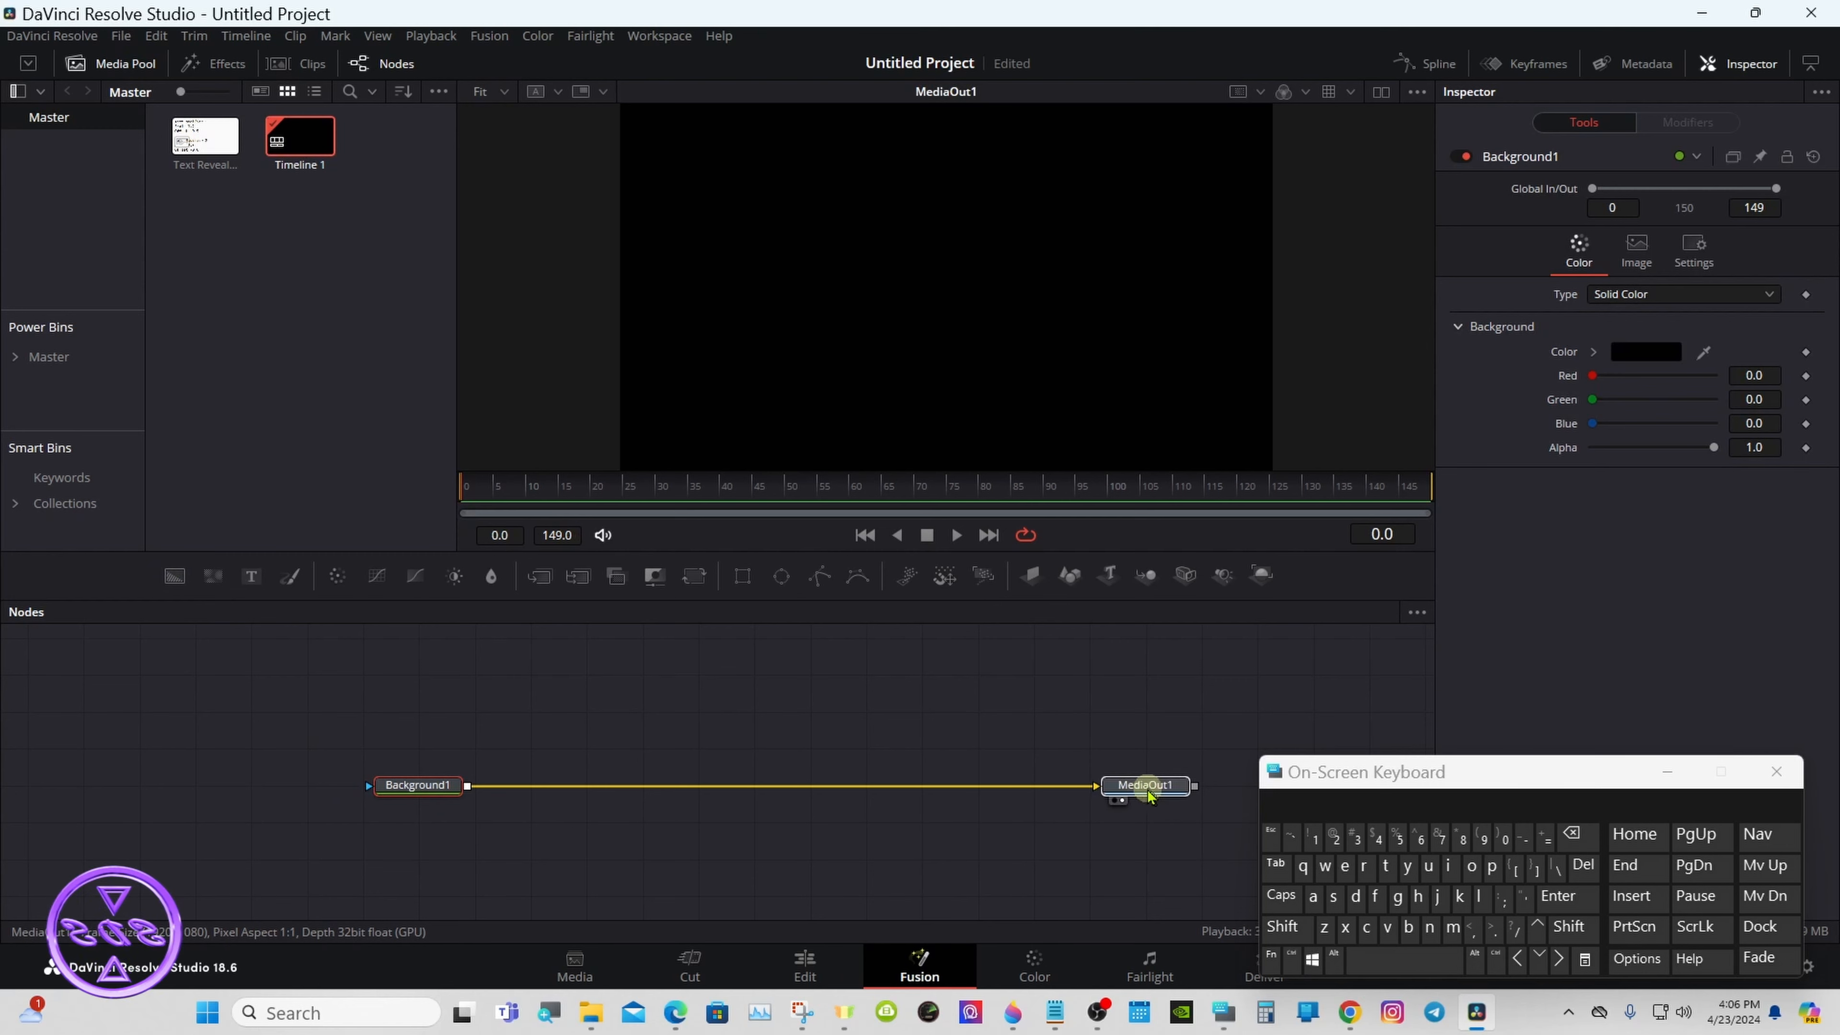
click(430, 792)
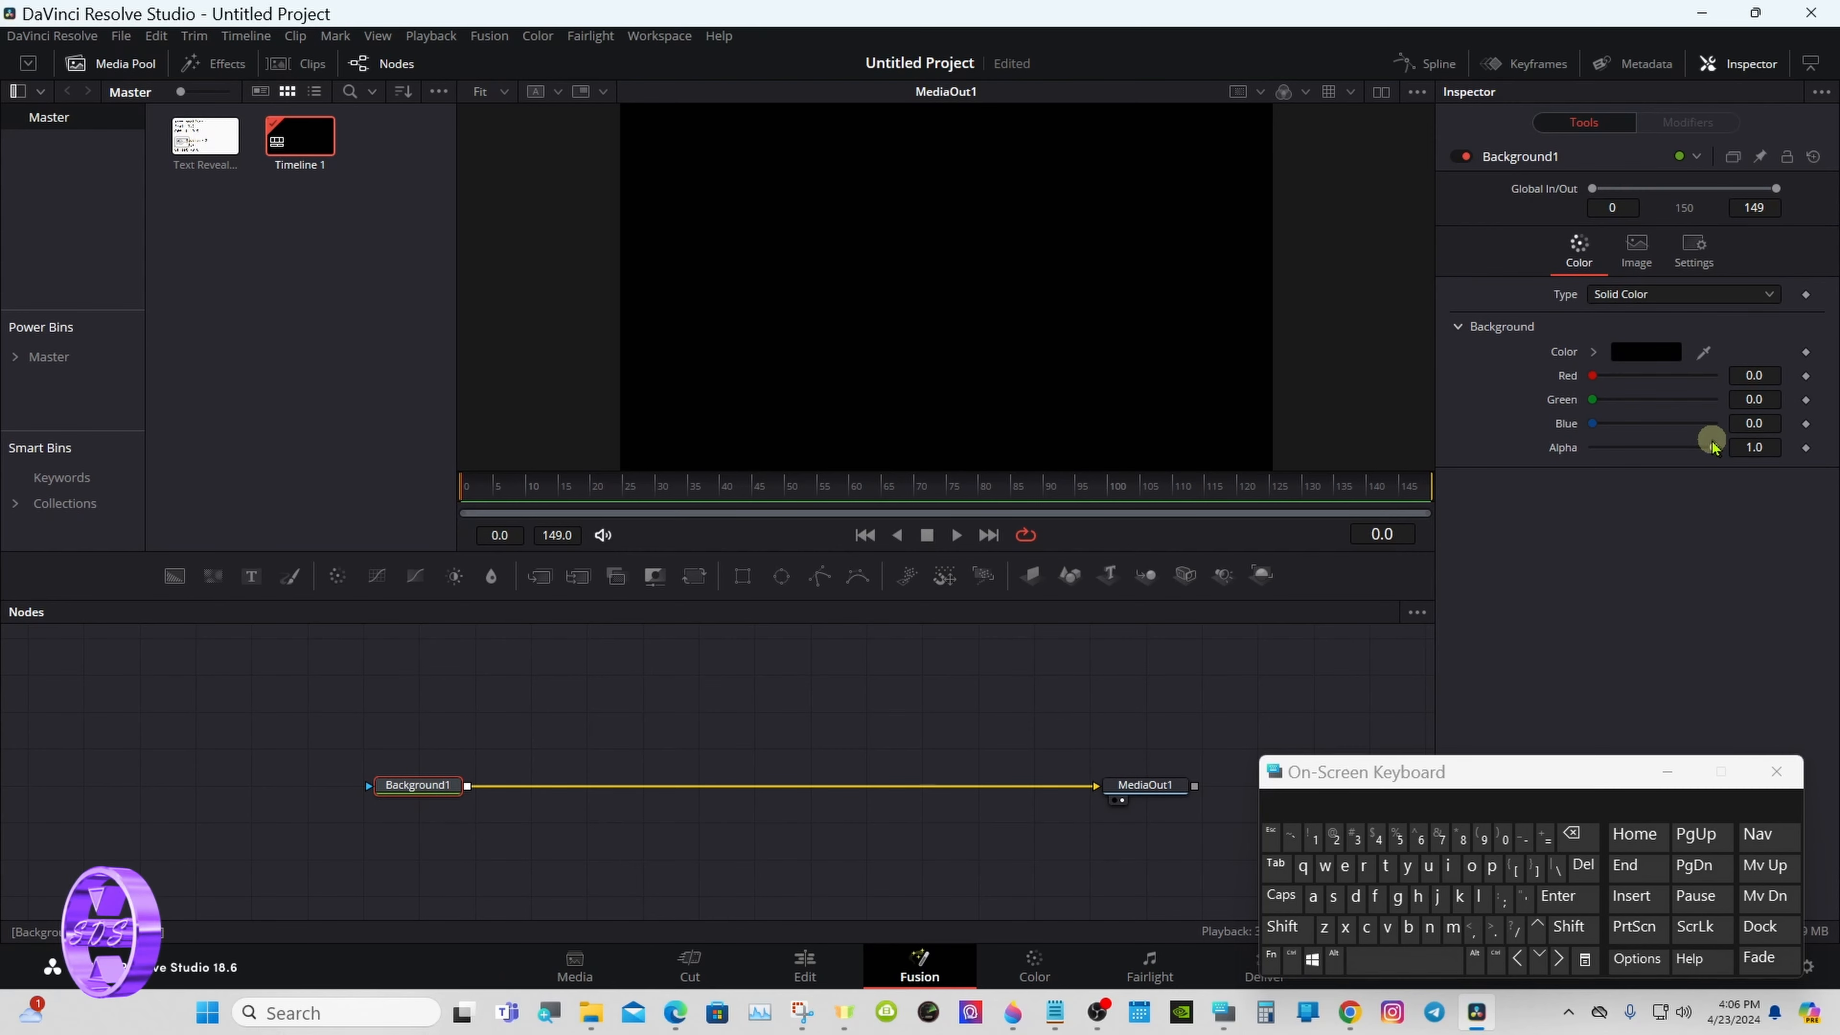
drag(1712, 445, 1559, 453)
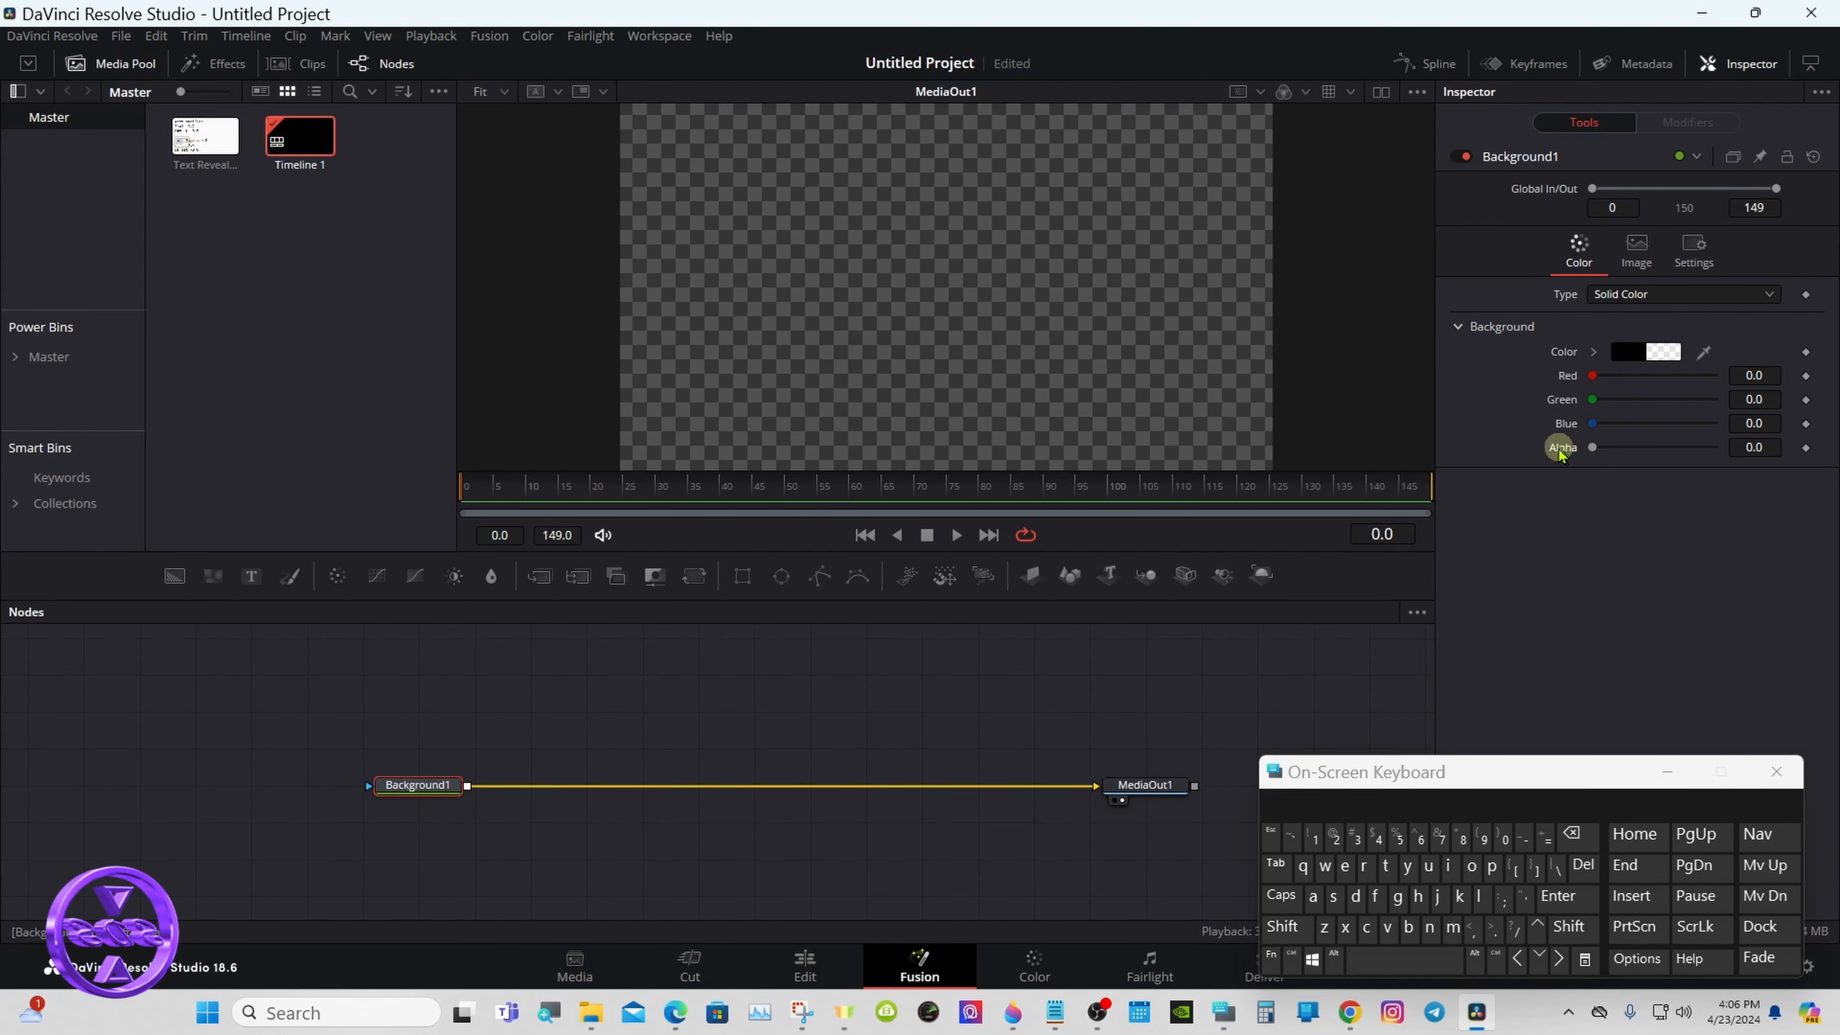
- Bring the image Text Reveal 3 values 2nd.png into the node graph and check it in a temporary second viewer
click(1380, 92)
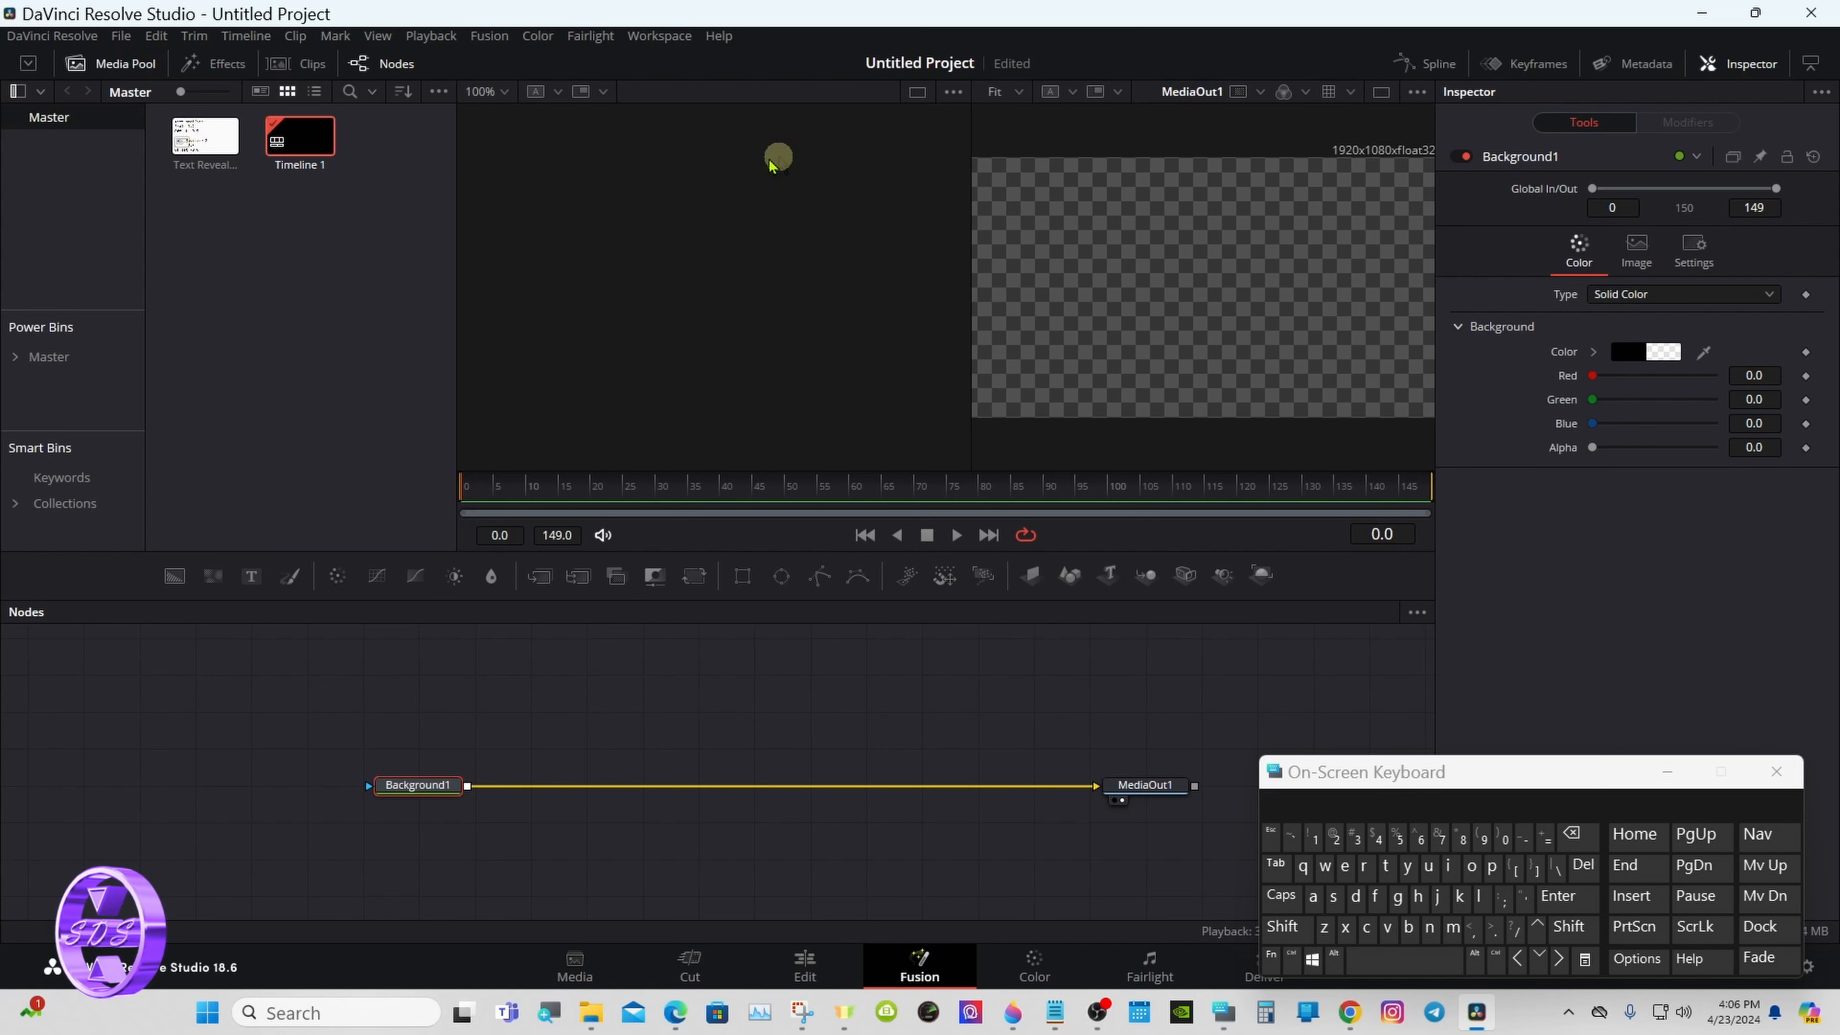
drag(177, 150, 420, 661)
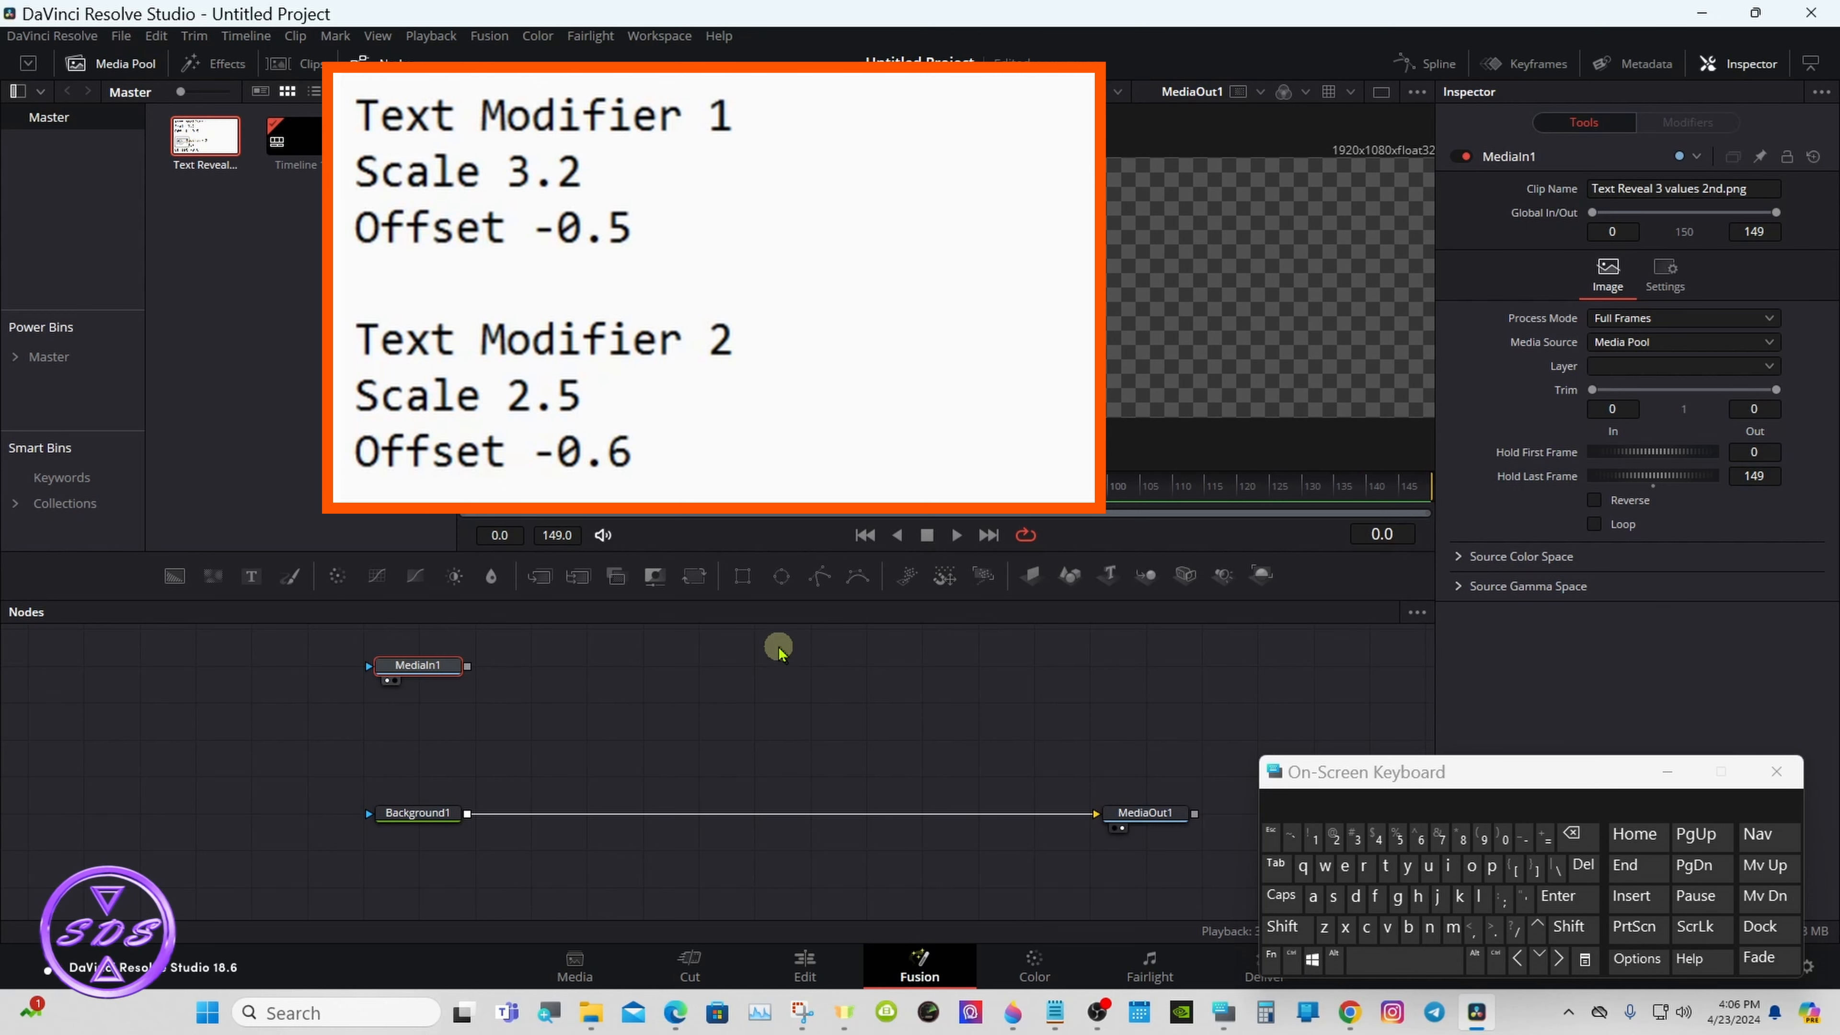
click(1381, 96)
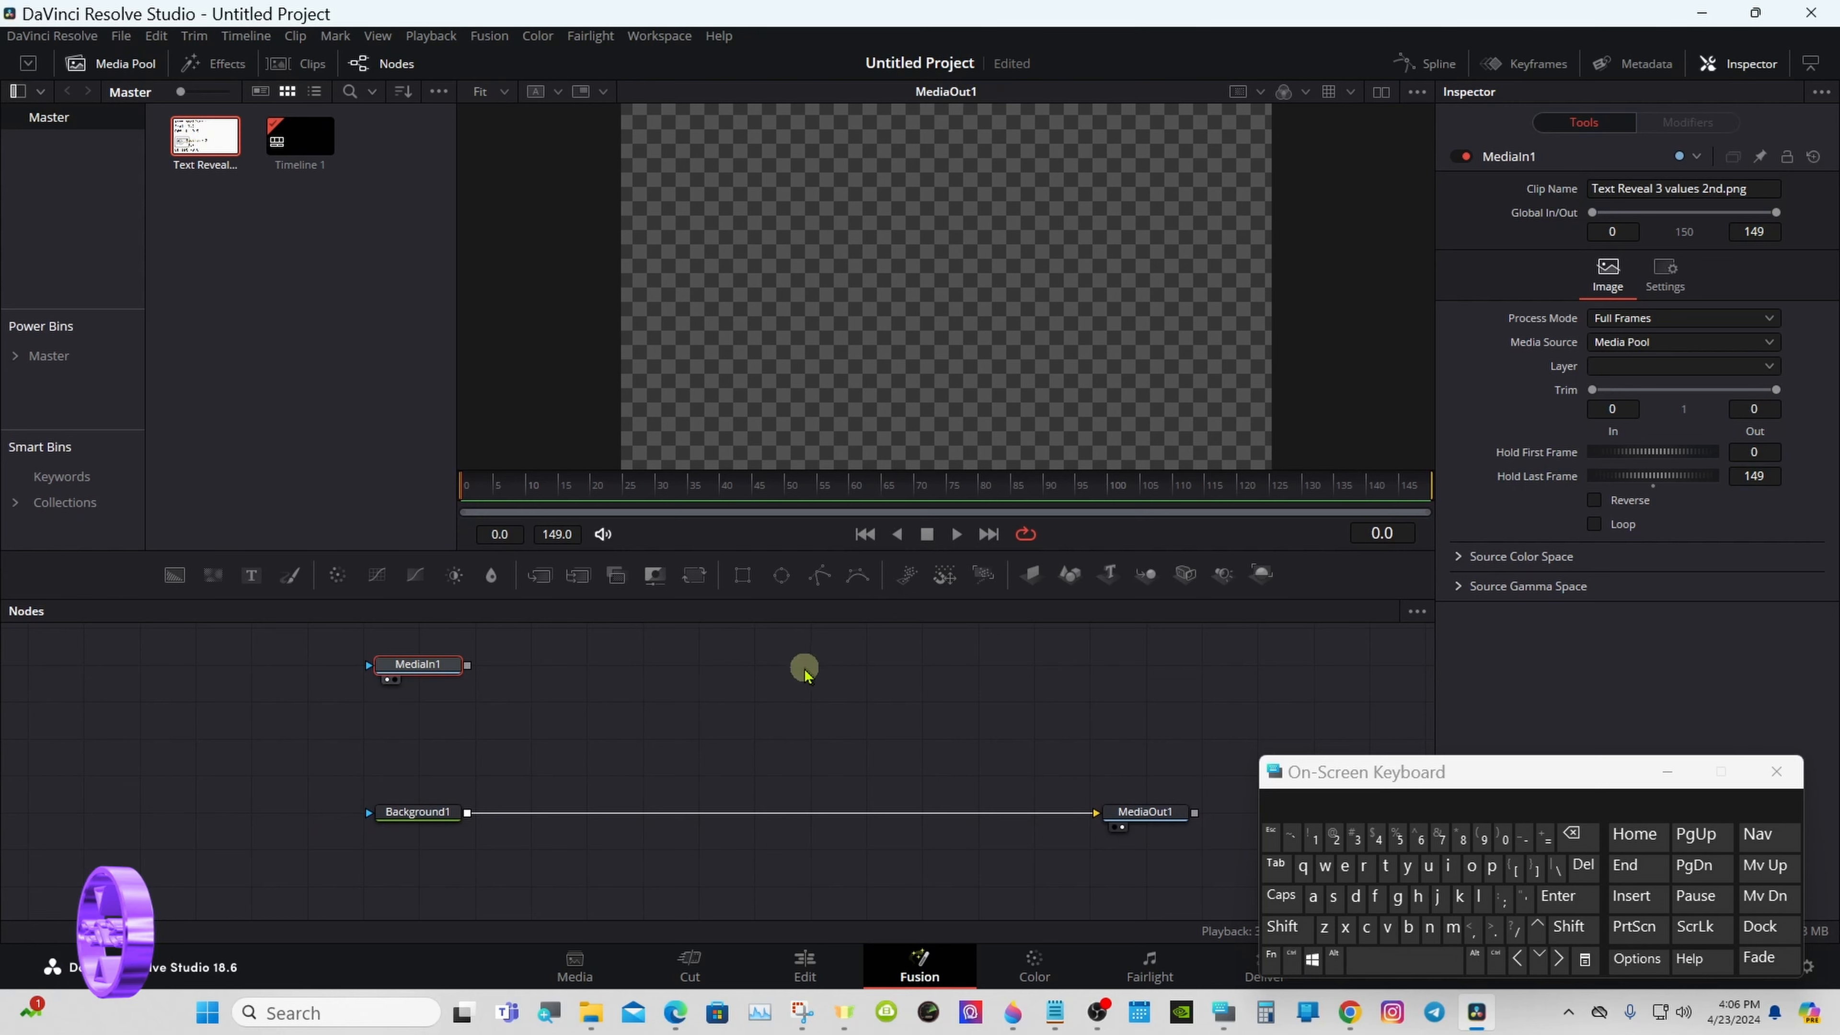
- Add a Text+ node above the background and merge it over the Background node's output
drag(248, 578, 582, 690)
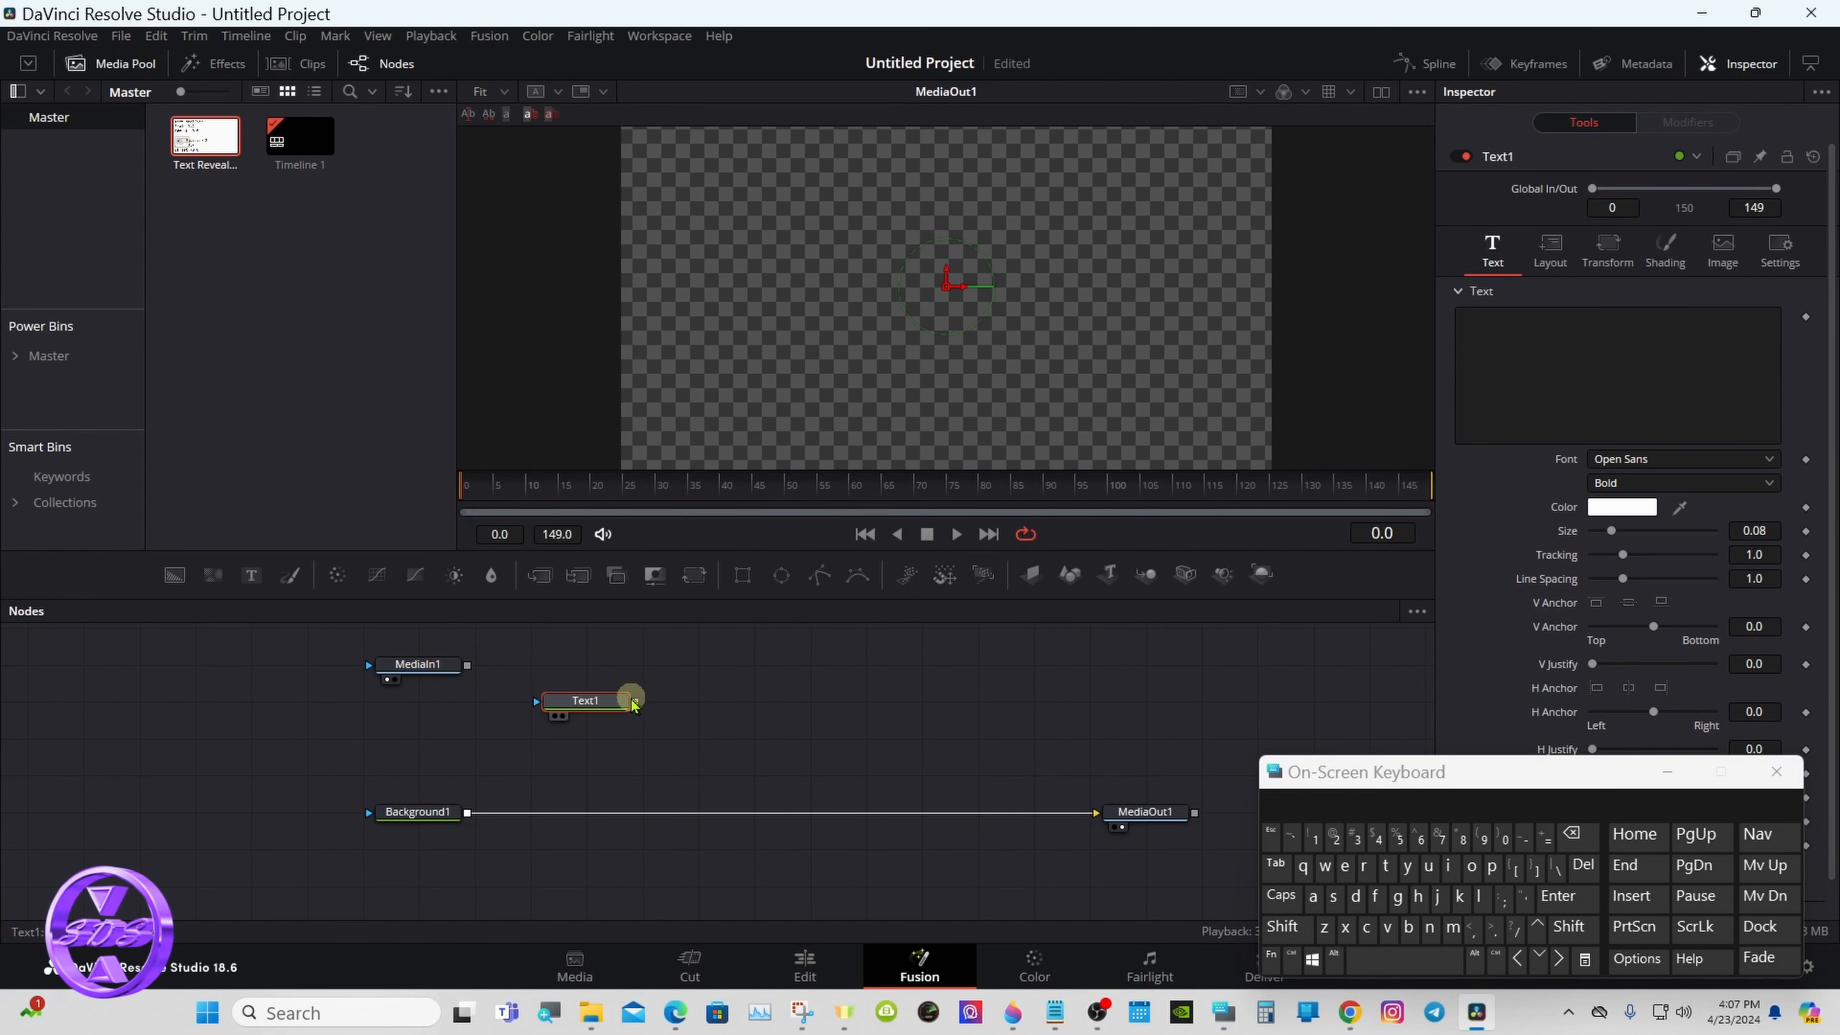
drag(634, 702, 466, 812)
click(578, 703)
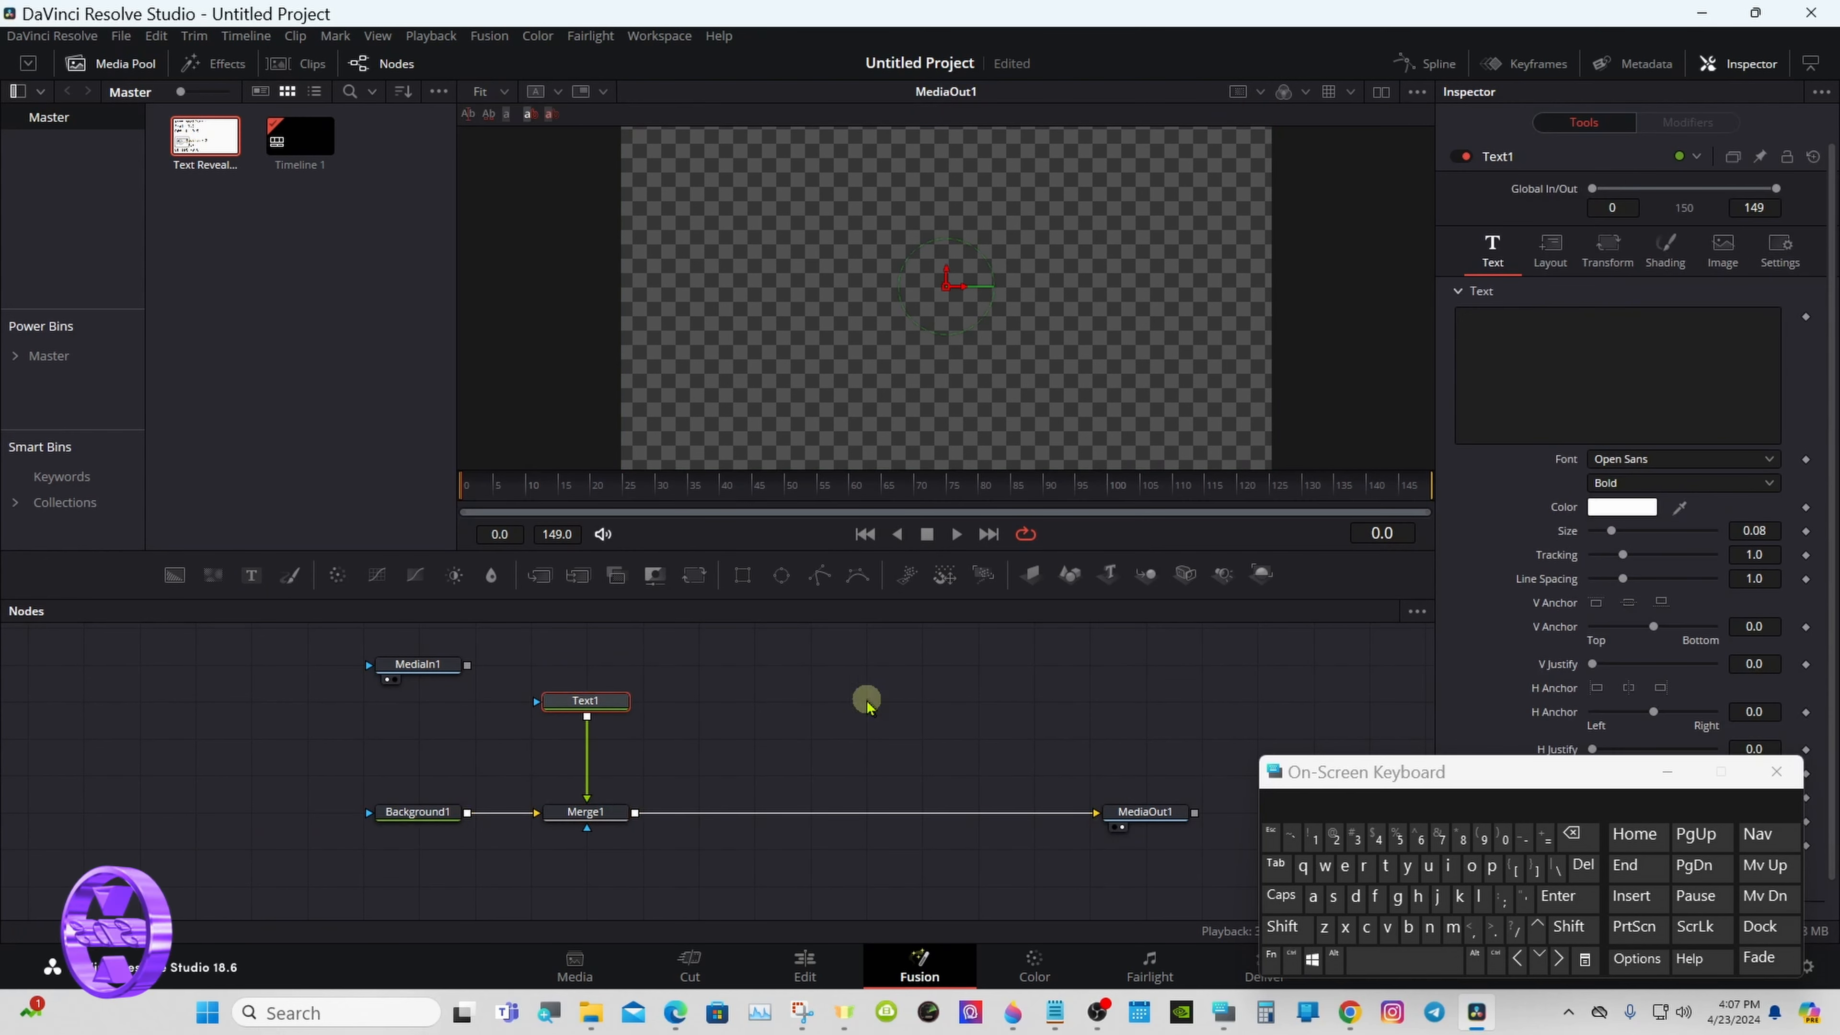
- Enter "TEXT REVEAL 3" as the text of the Text1 node
drag(1353, 784, 1105, 749)
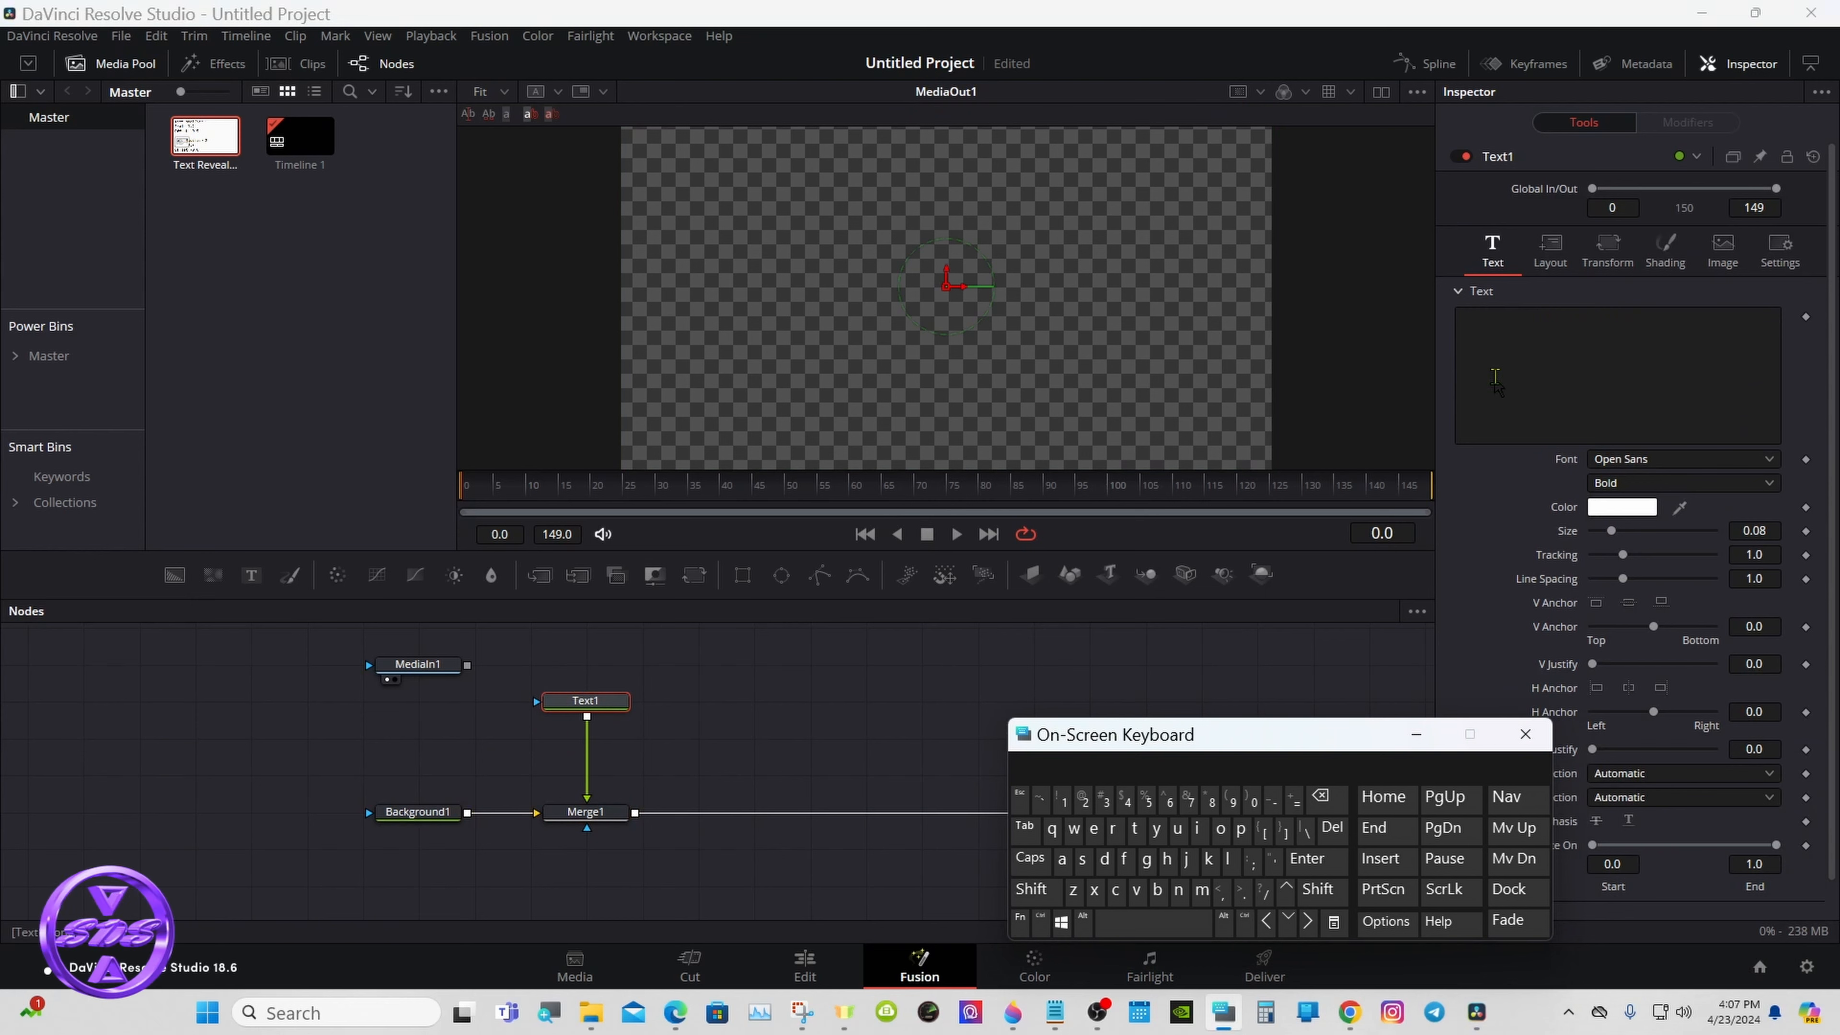
click(1498, 335)
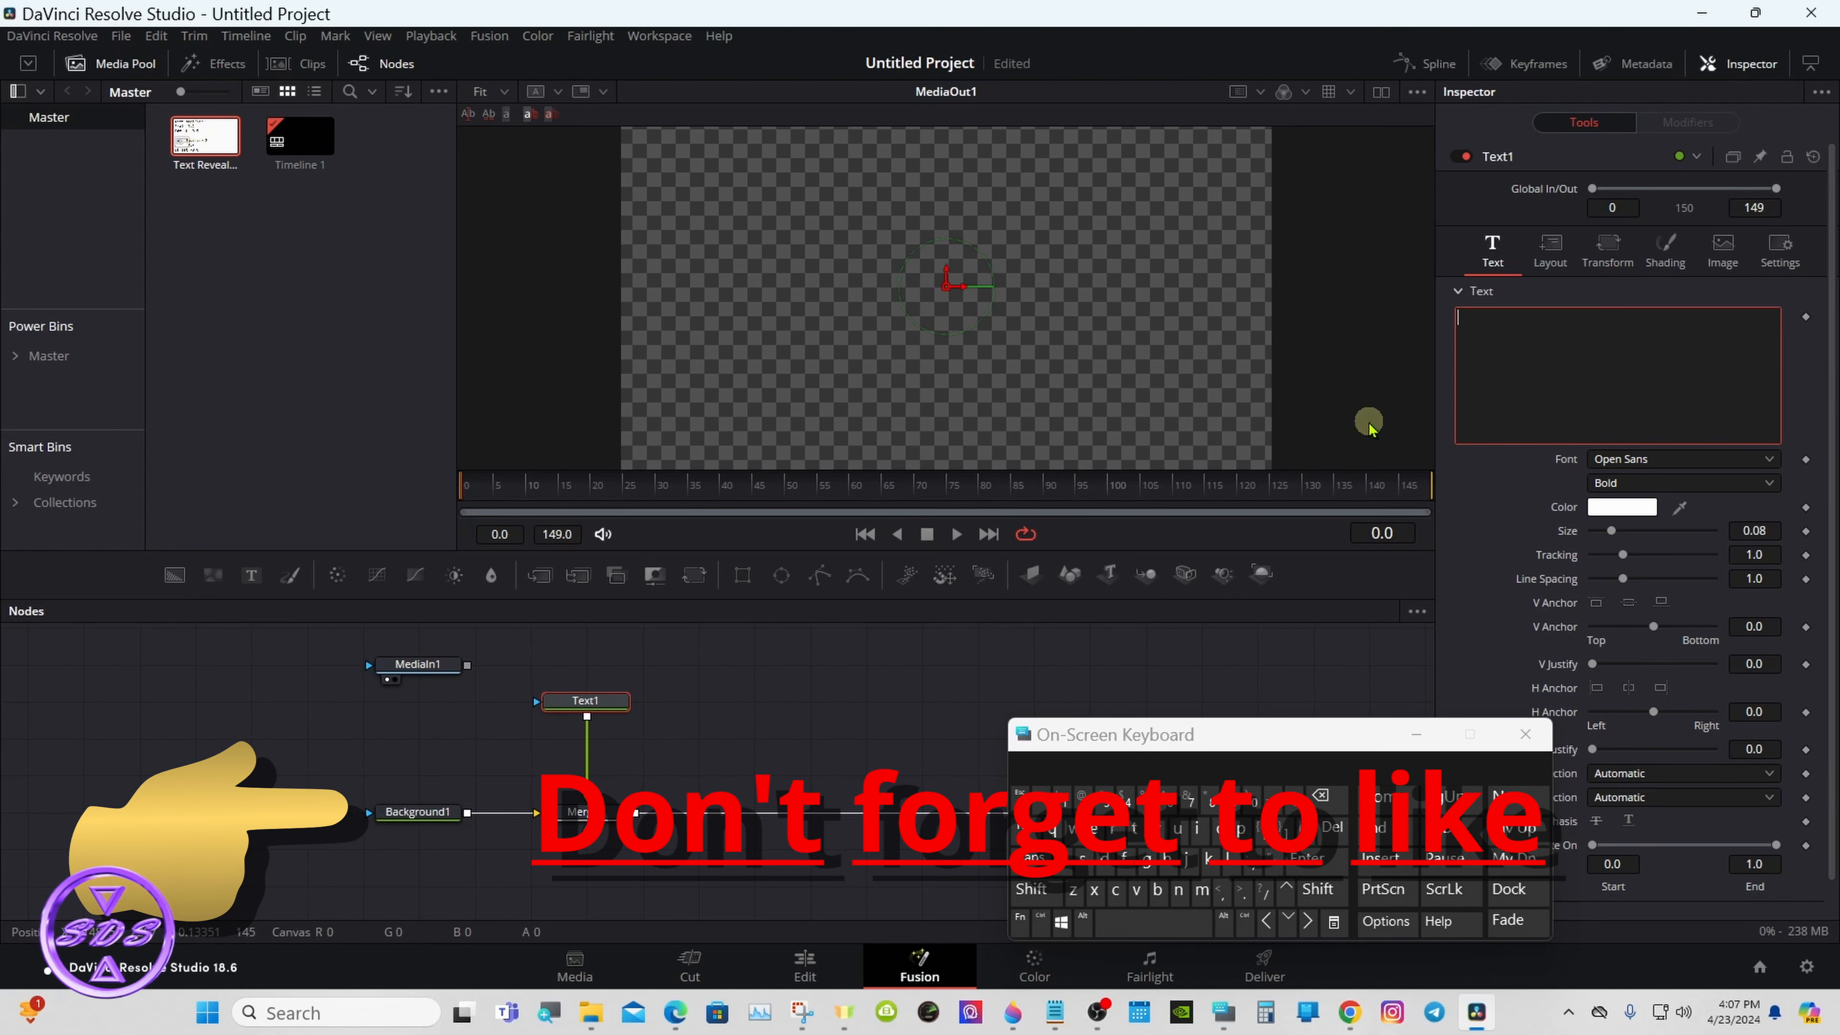
click(1032, 857)
text(T)
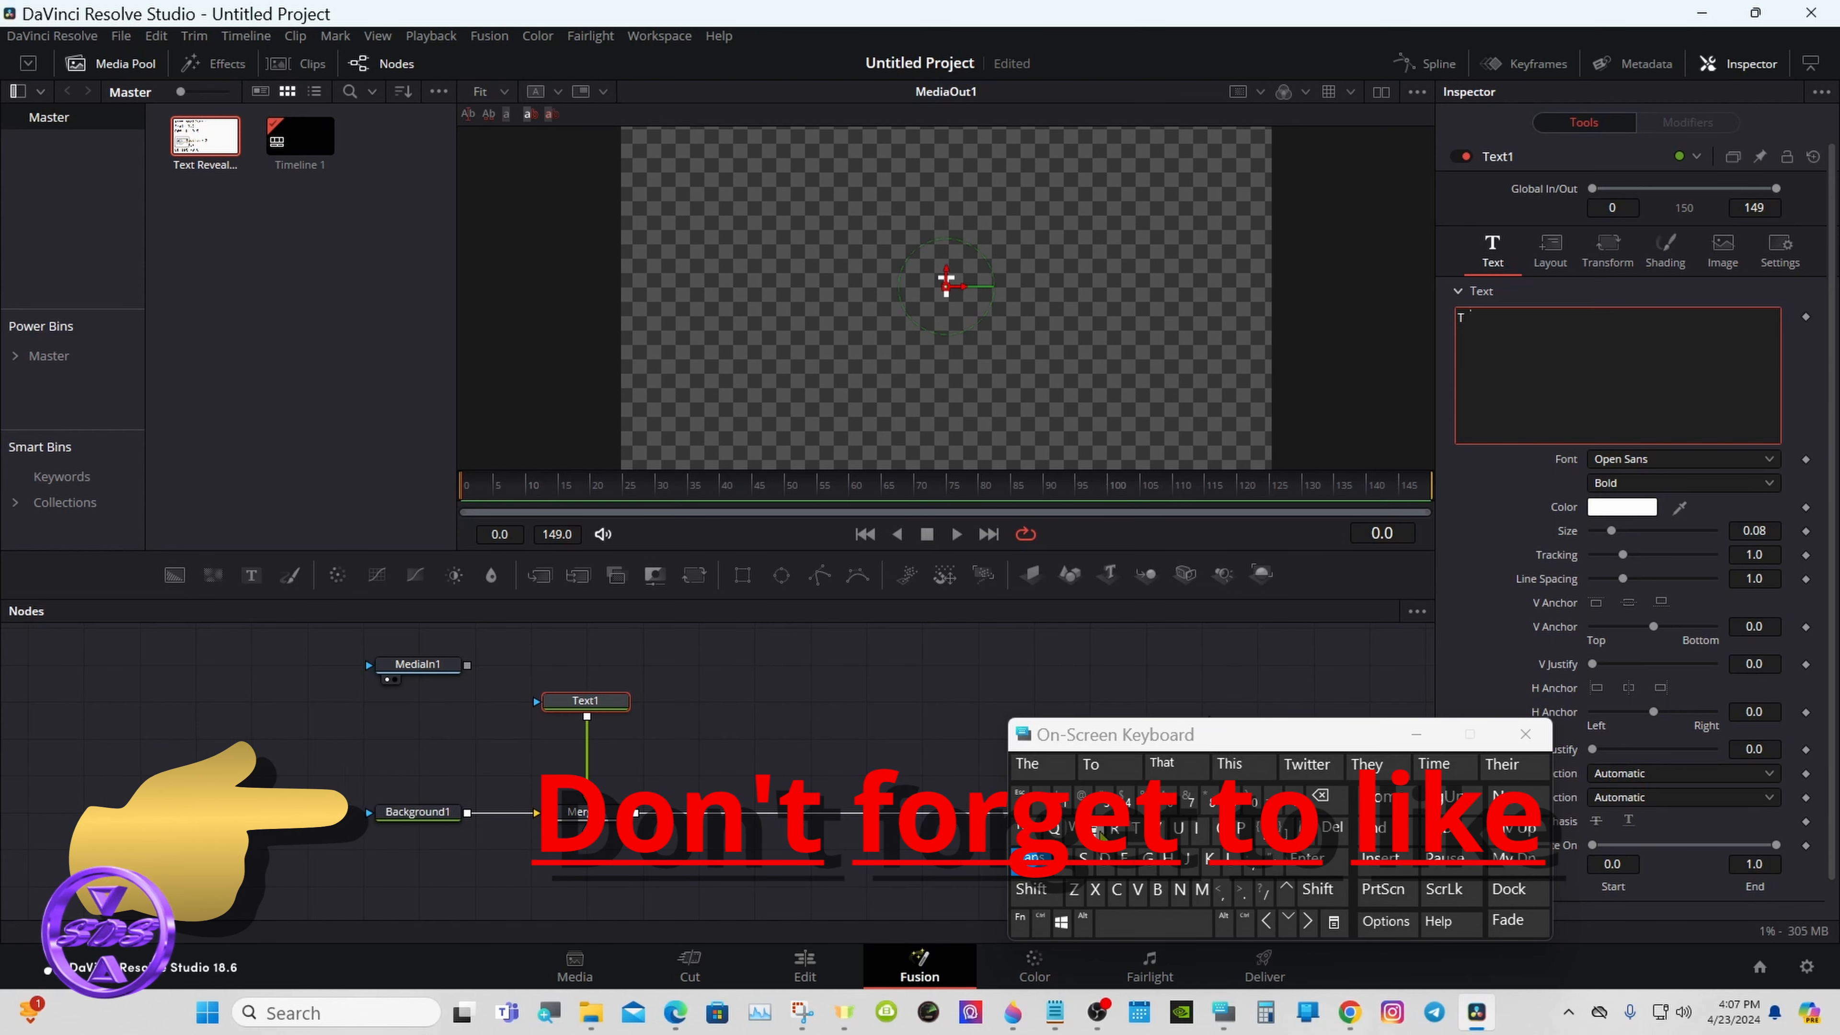
text(EXT REV)
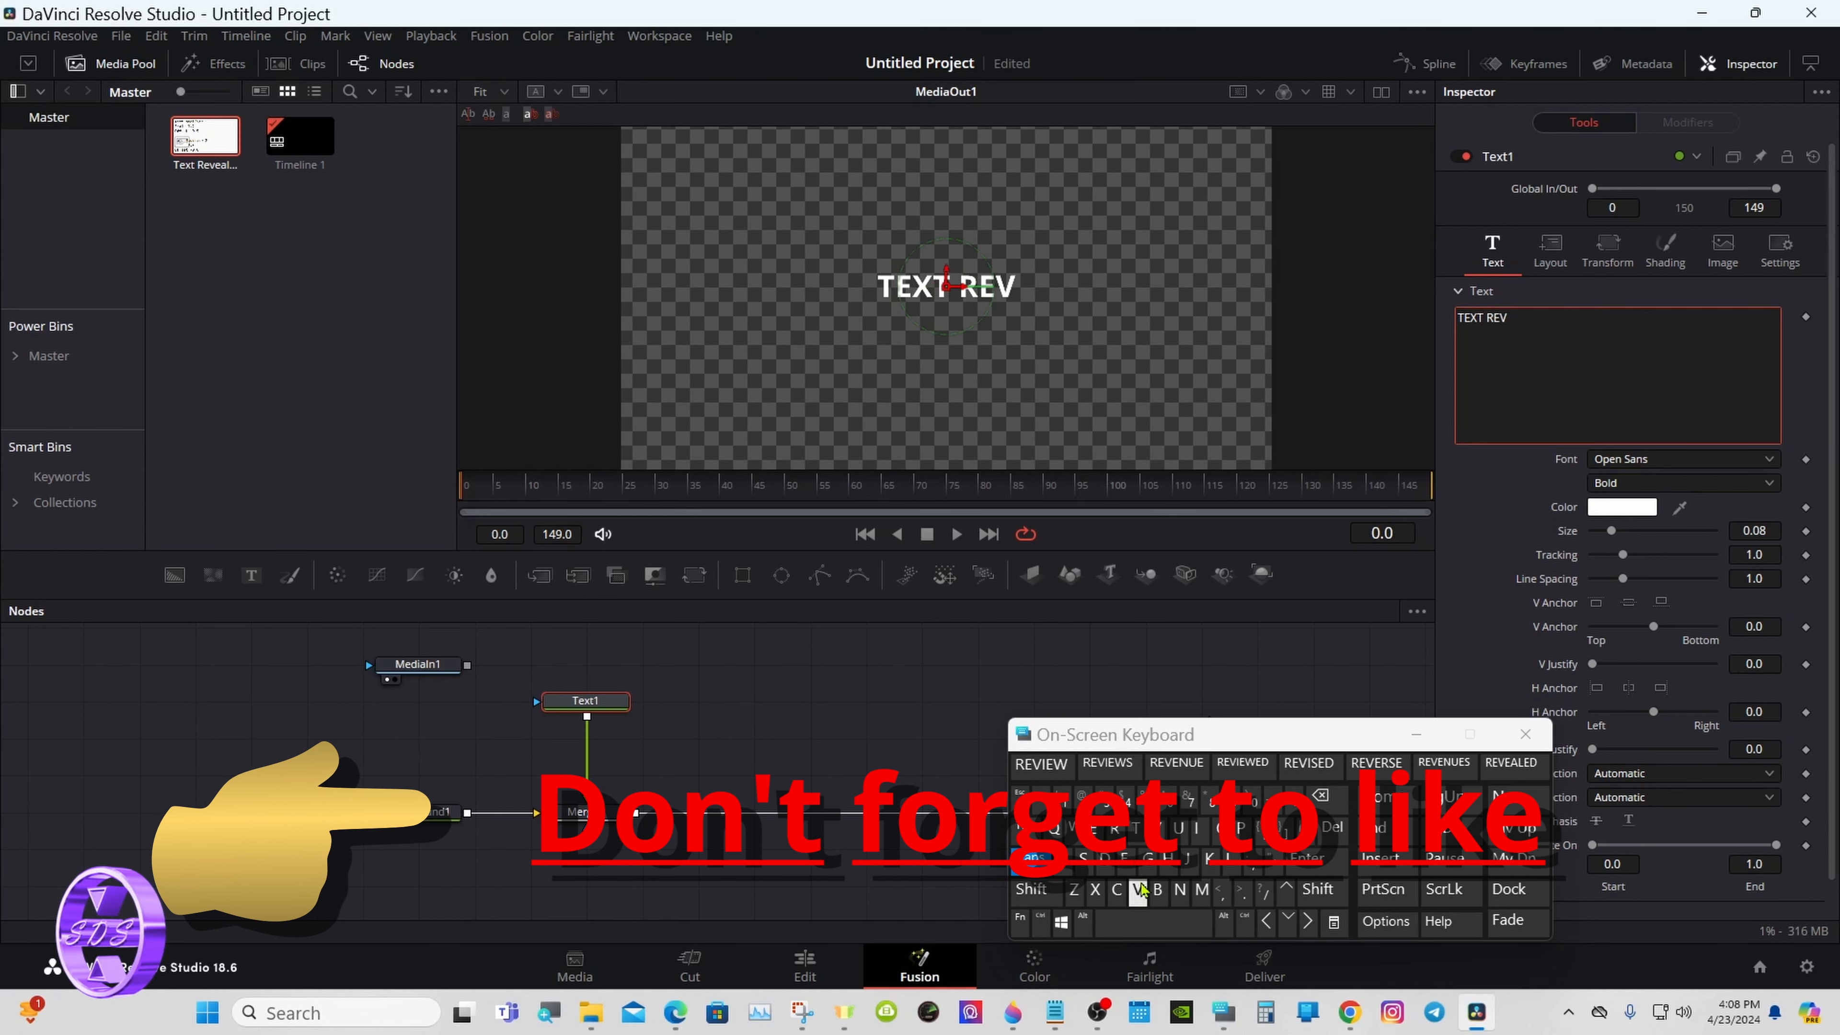
text(EAL 3)
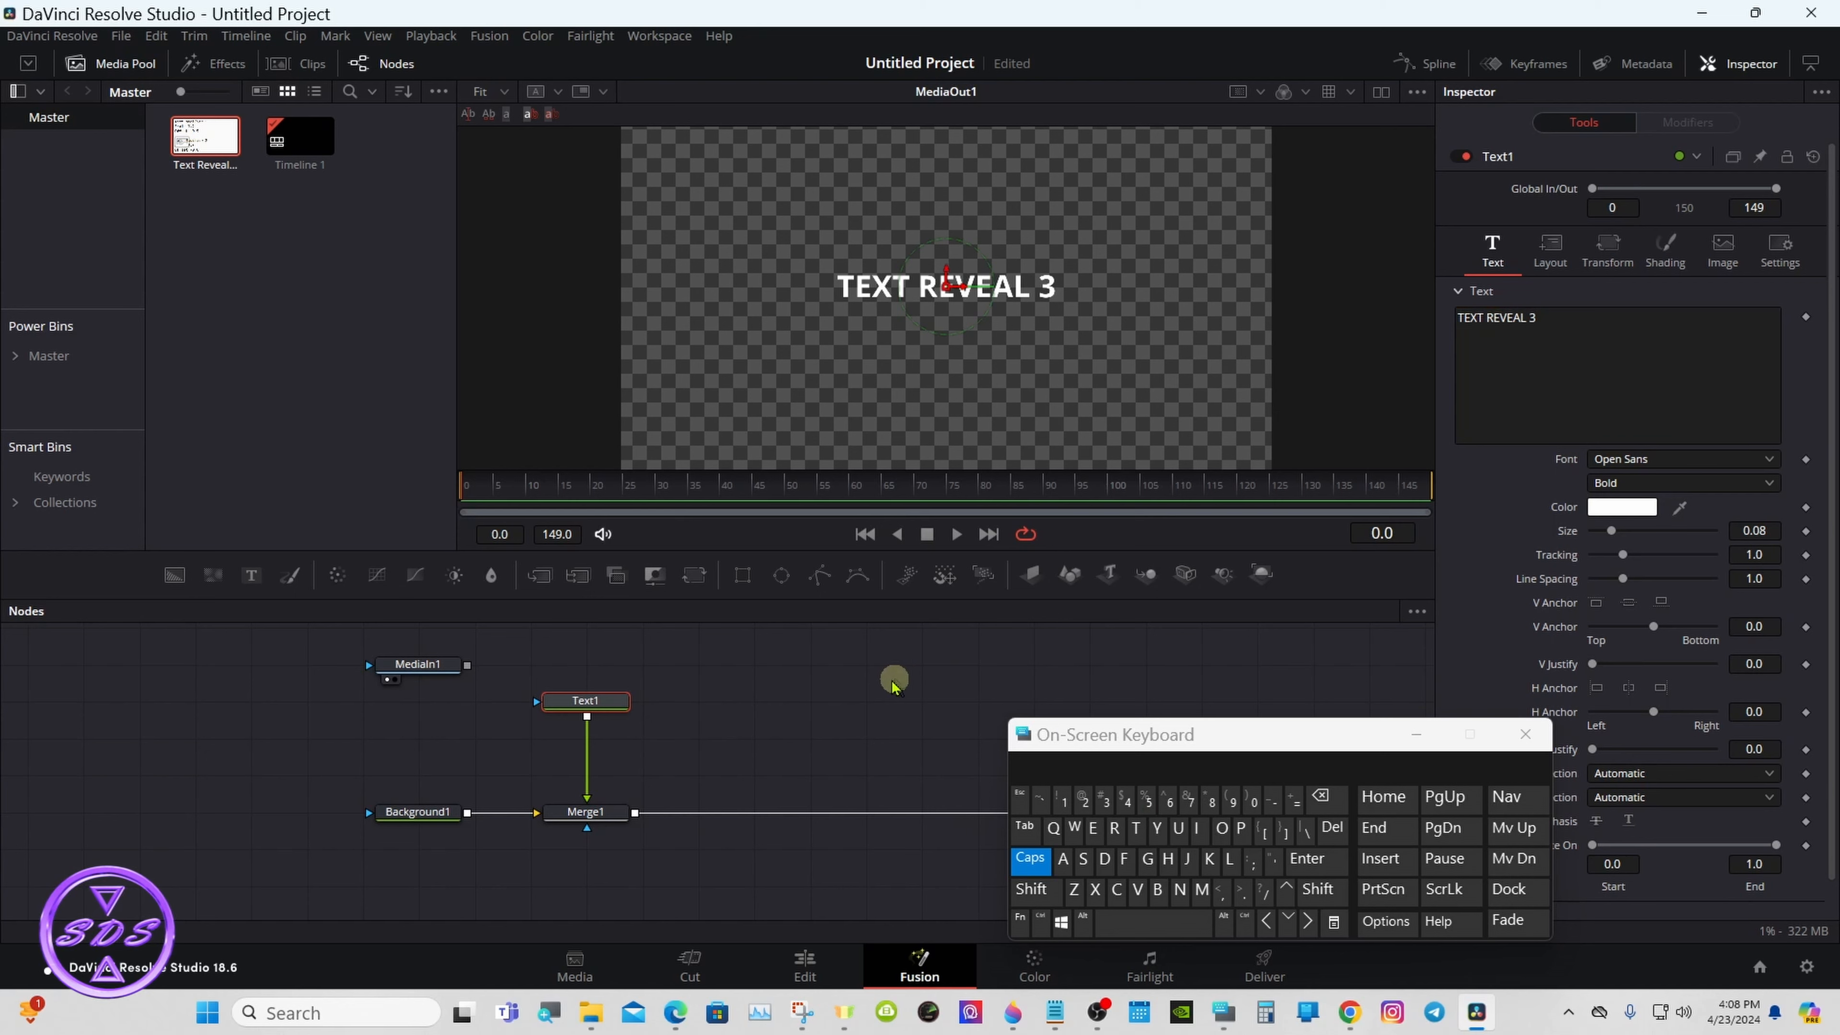
- Insert a Transform node after Text1 and set its Size to 1.5
click(693, 578)
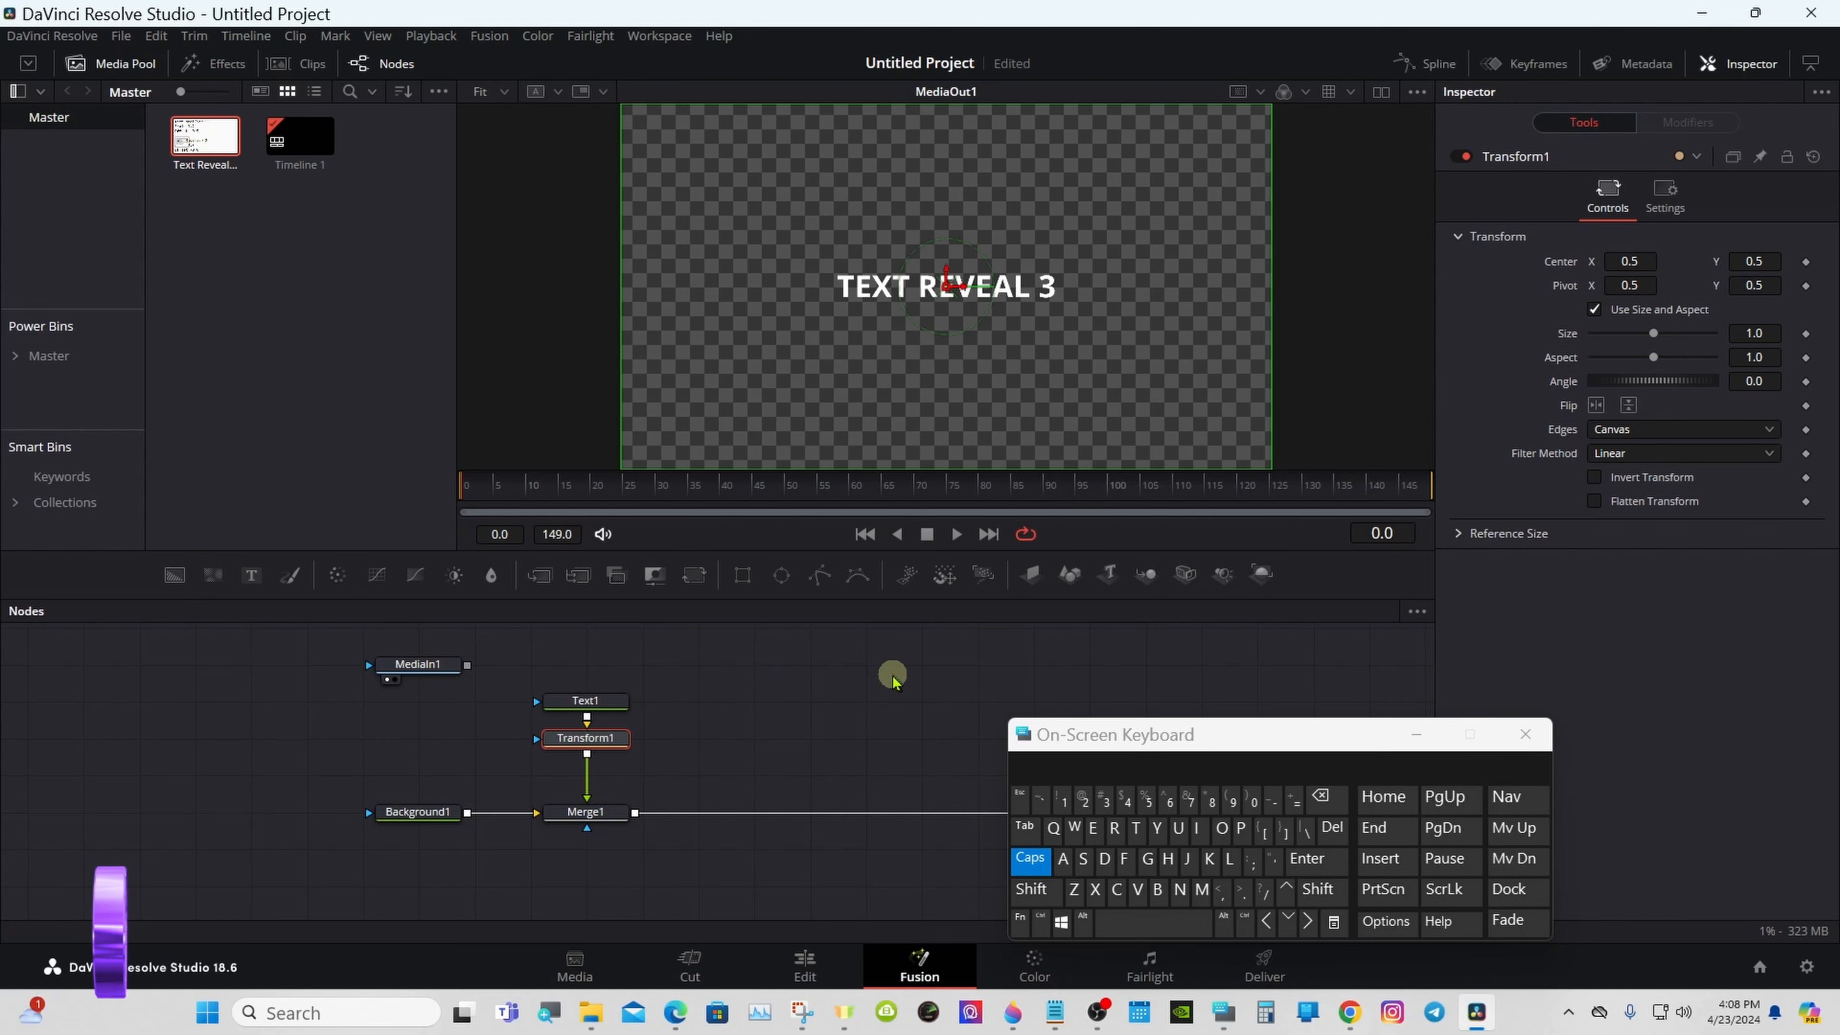
click(1772, 325)
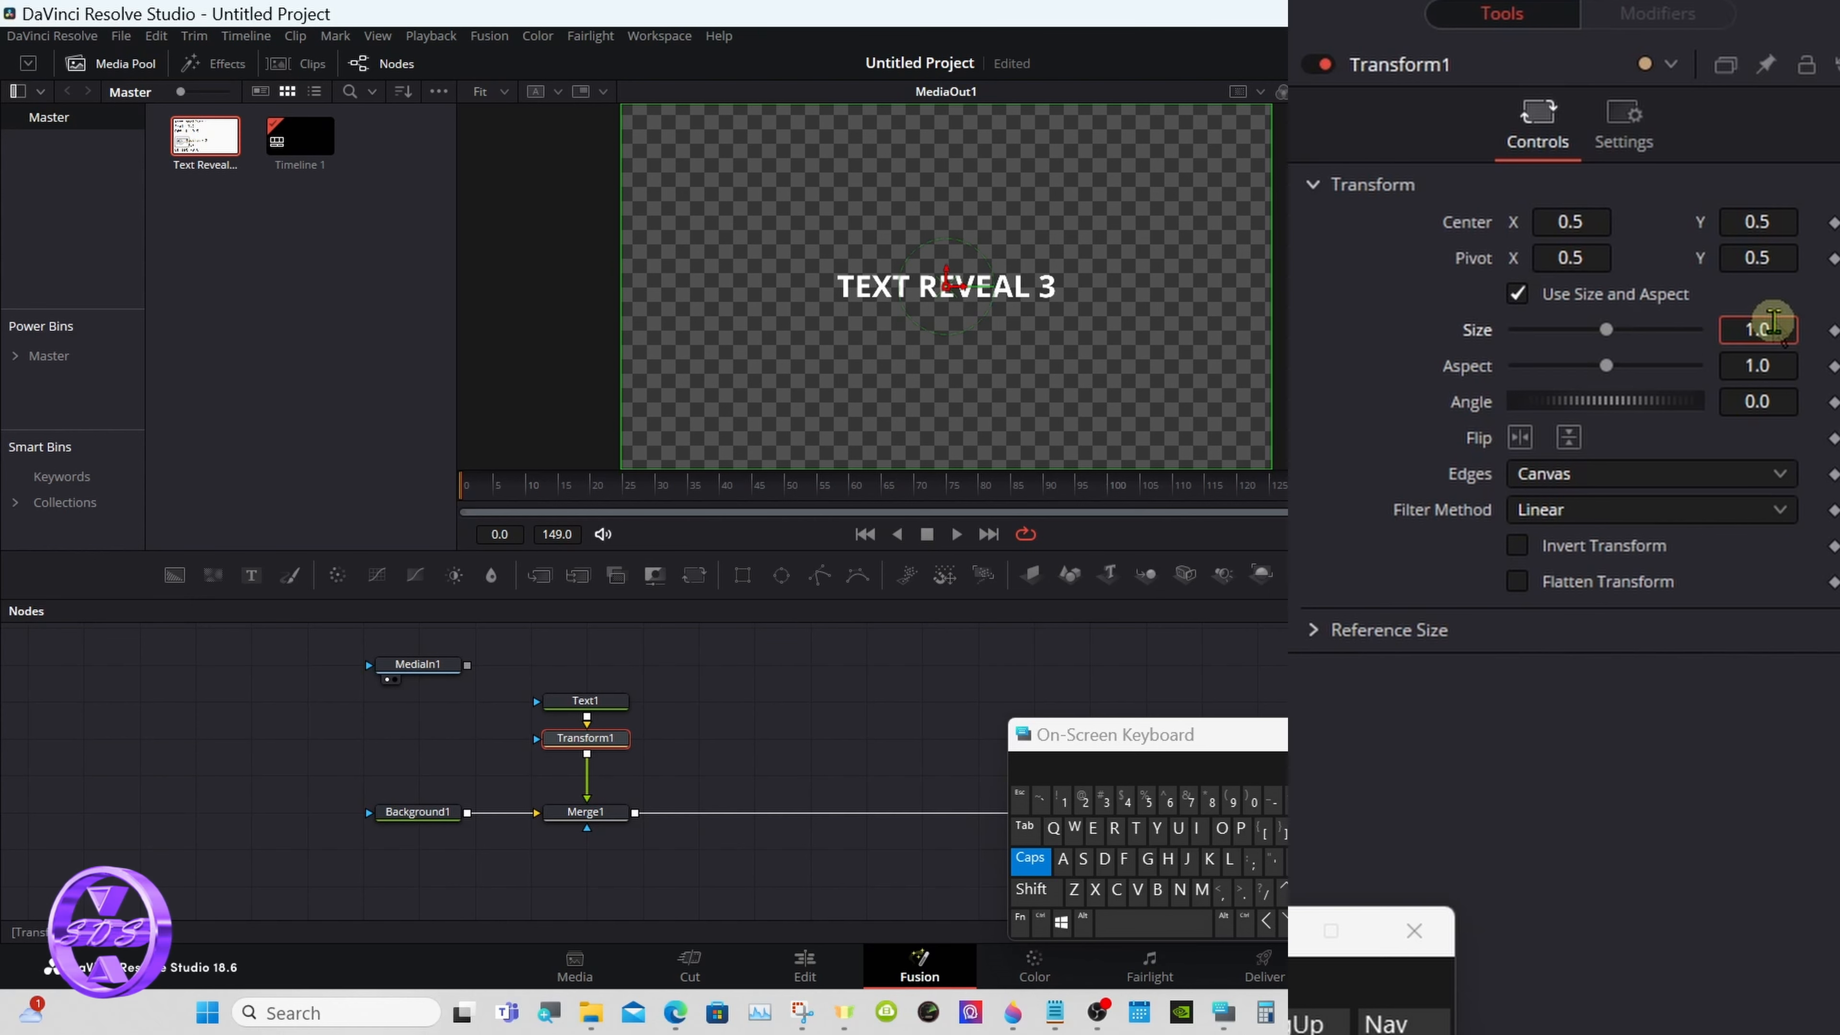
key(BackSpace)
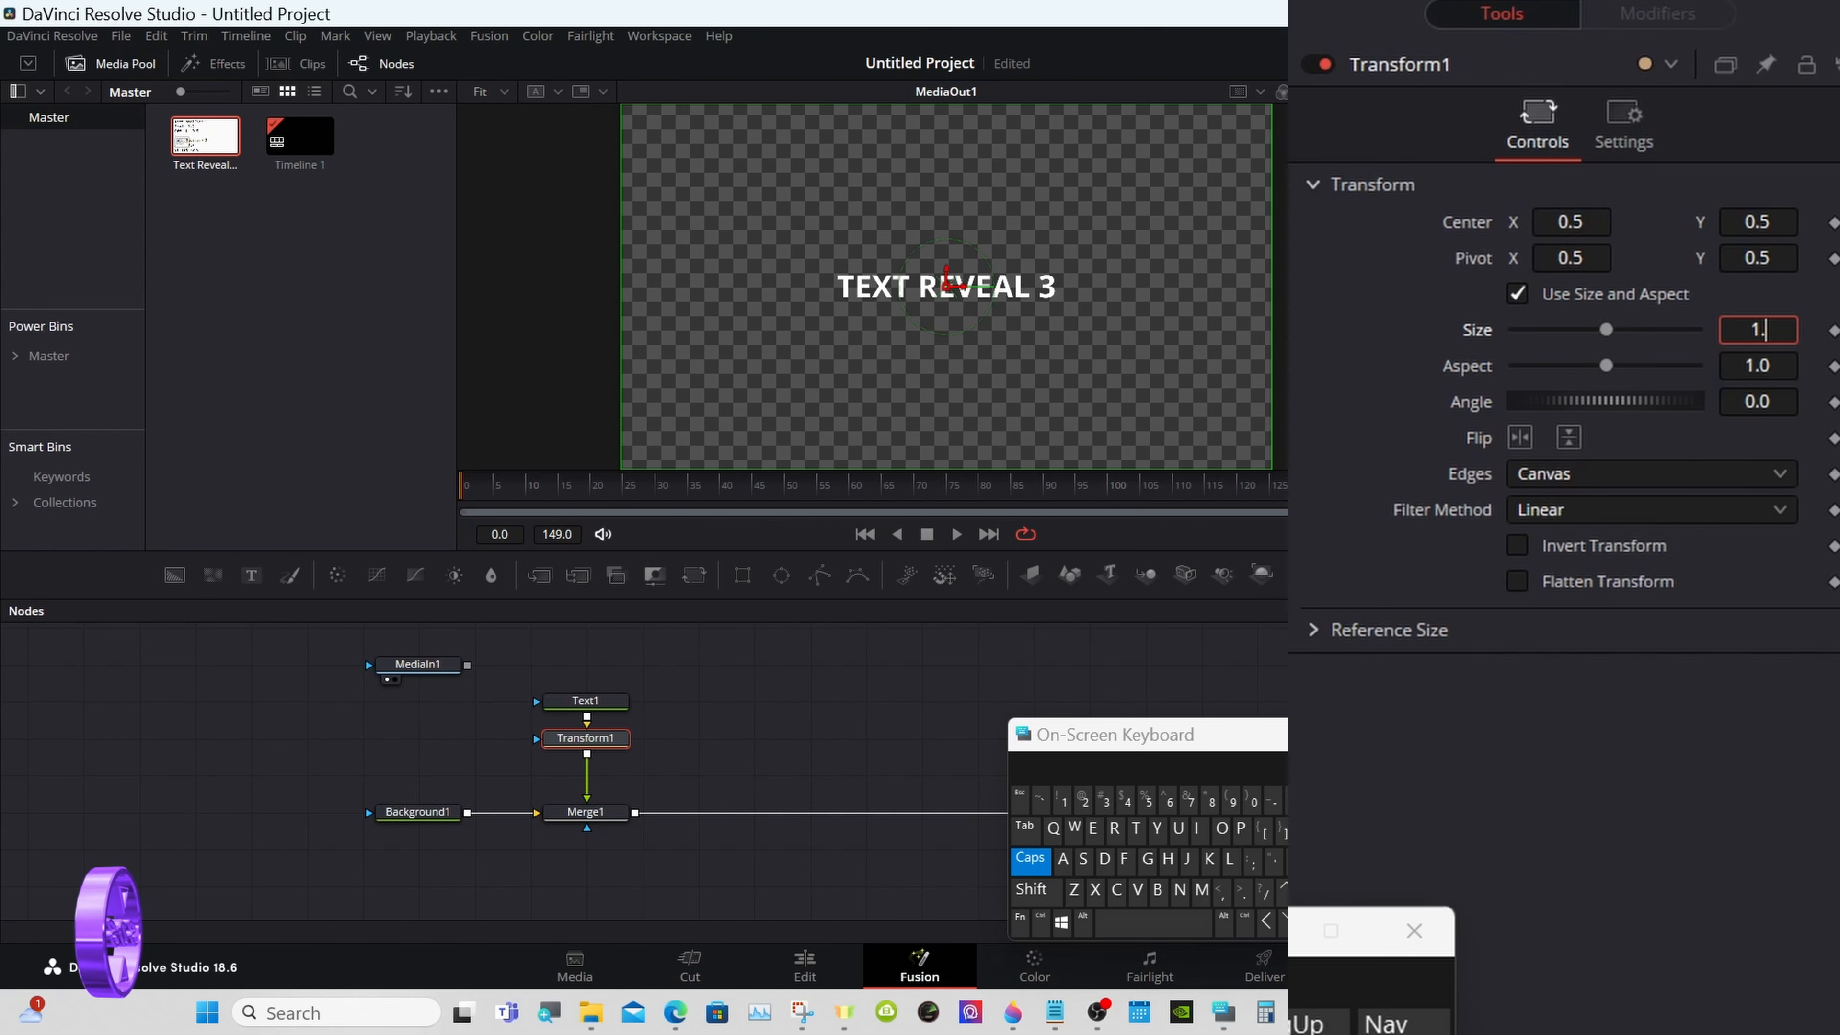
text(5)
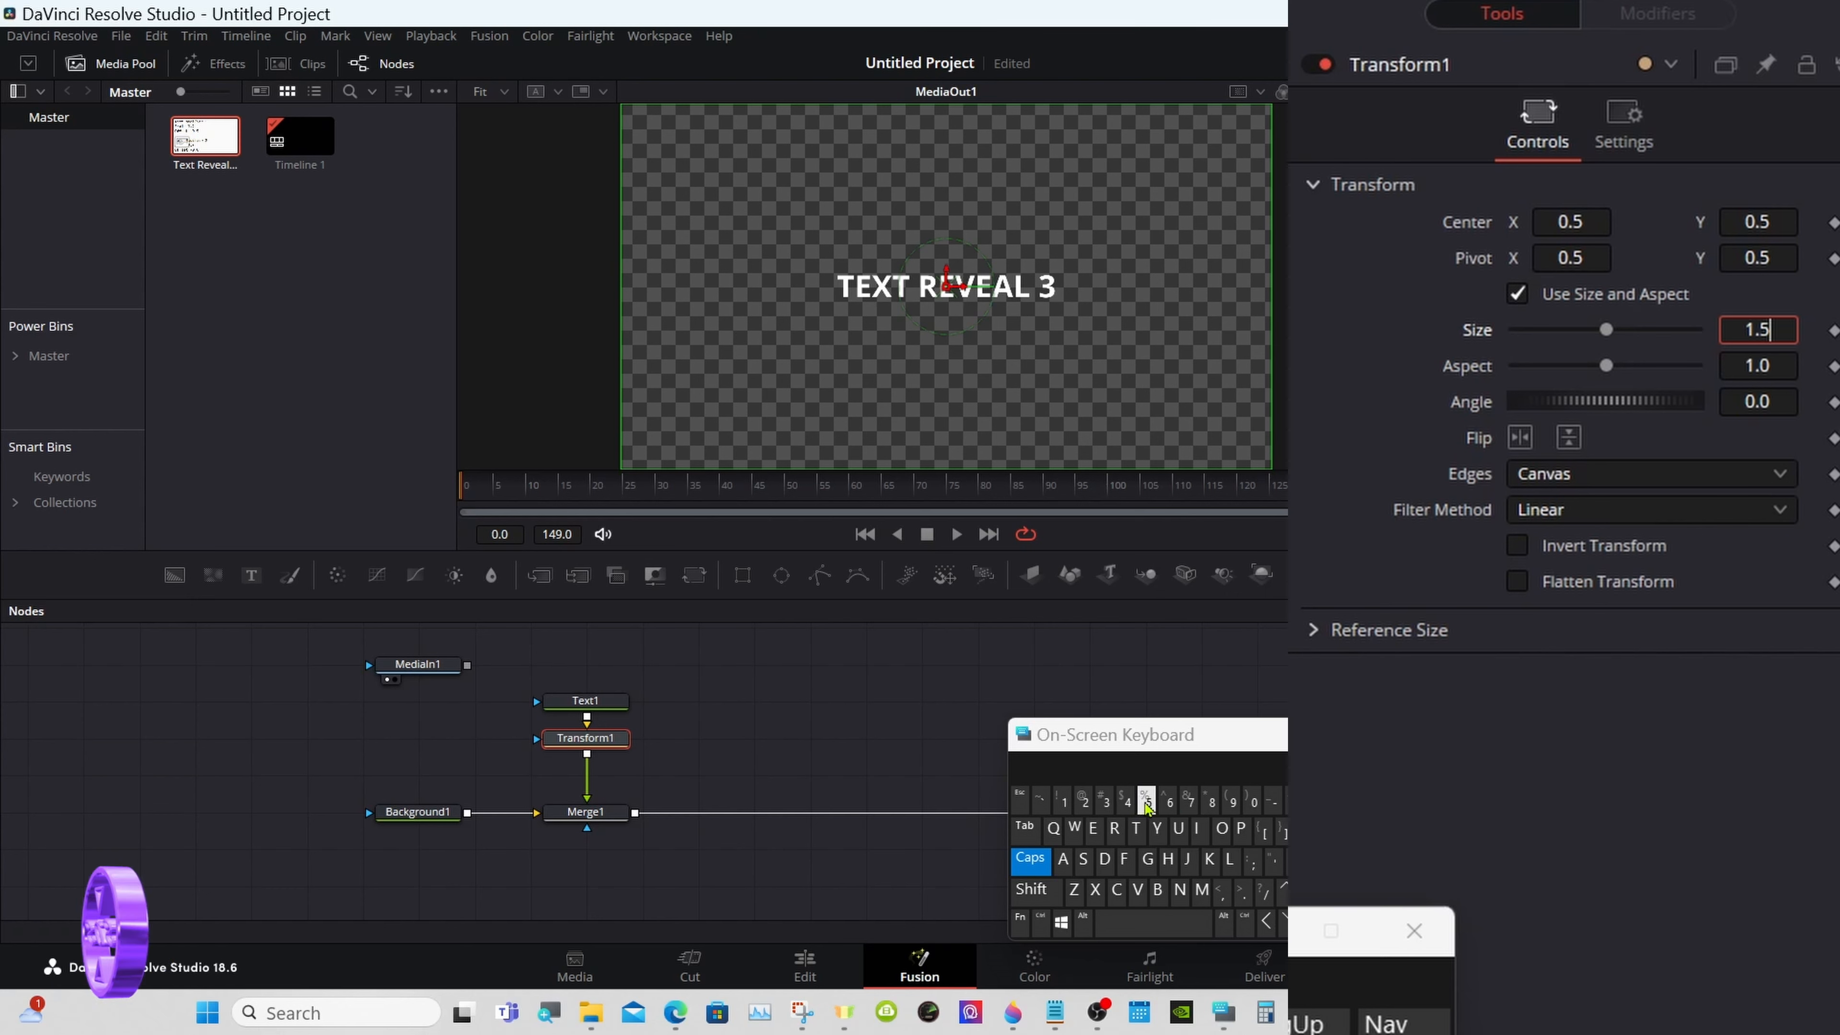
key(Tab)
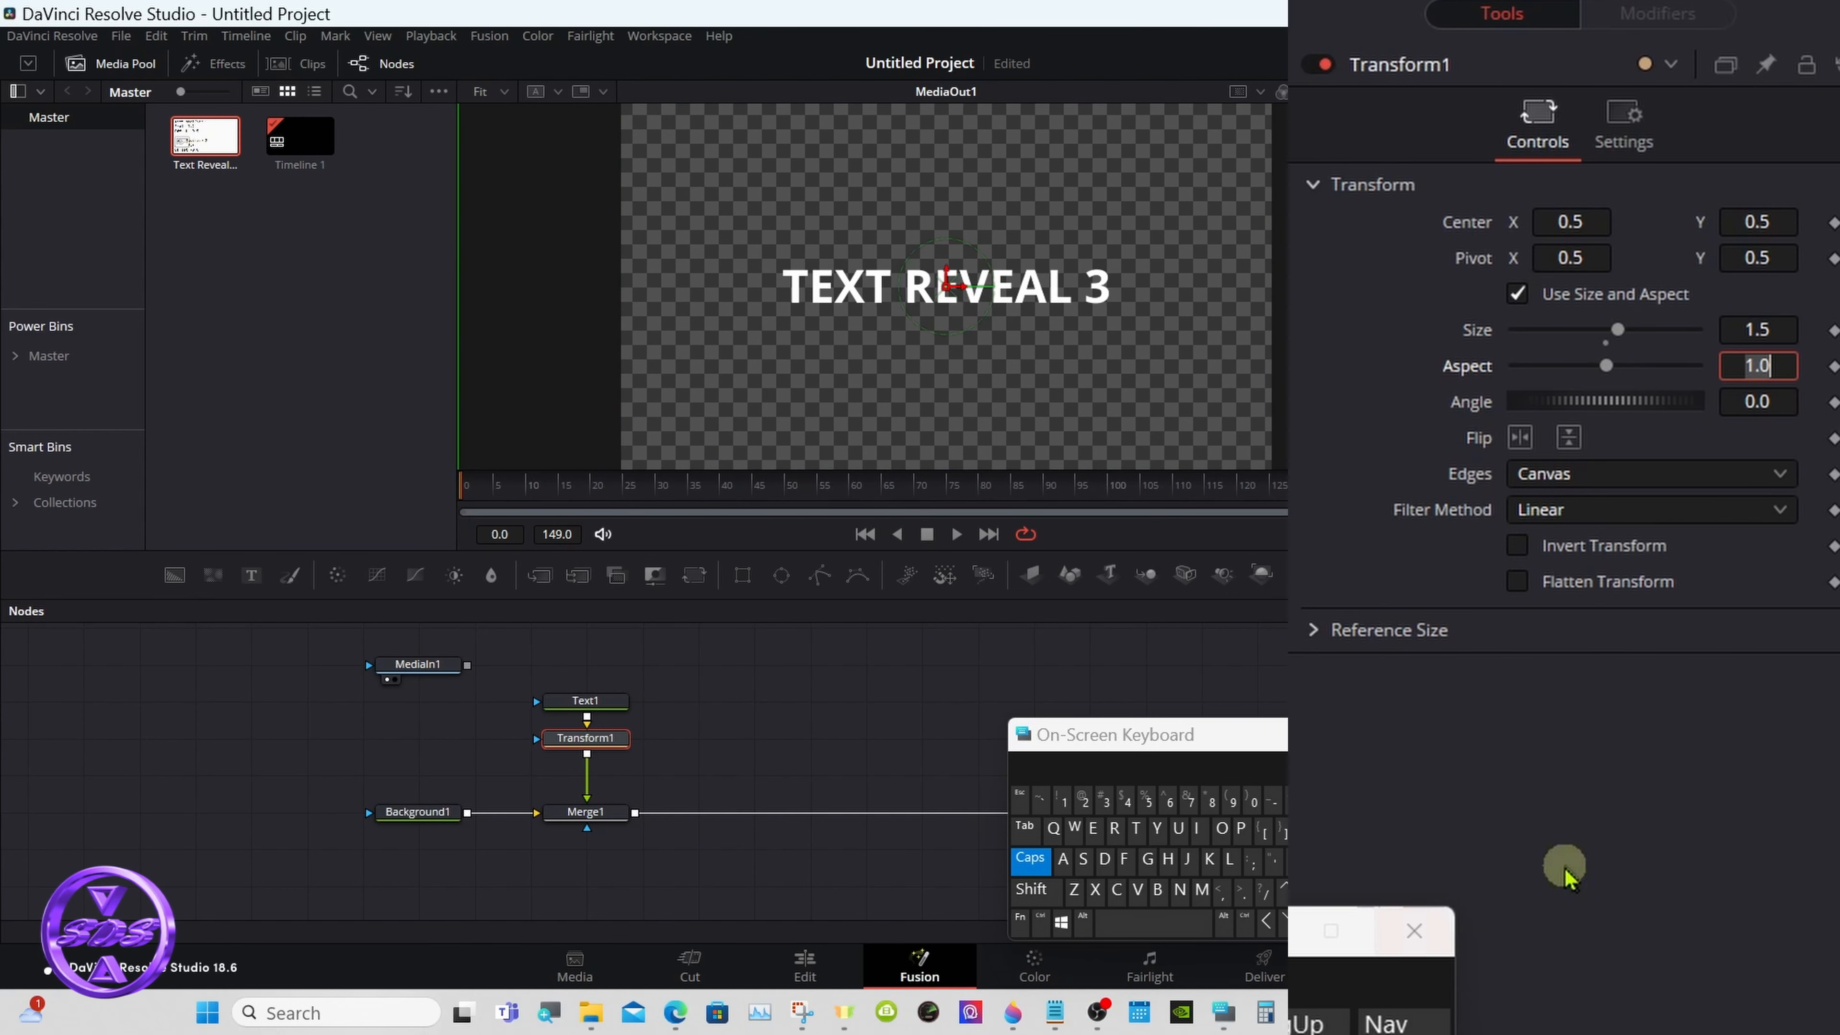
click(1742, 368)
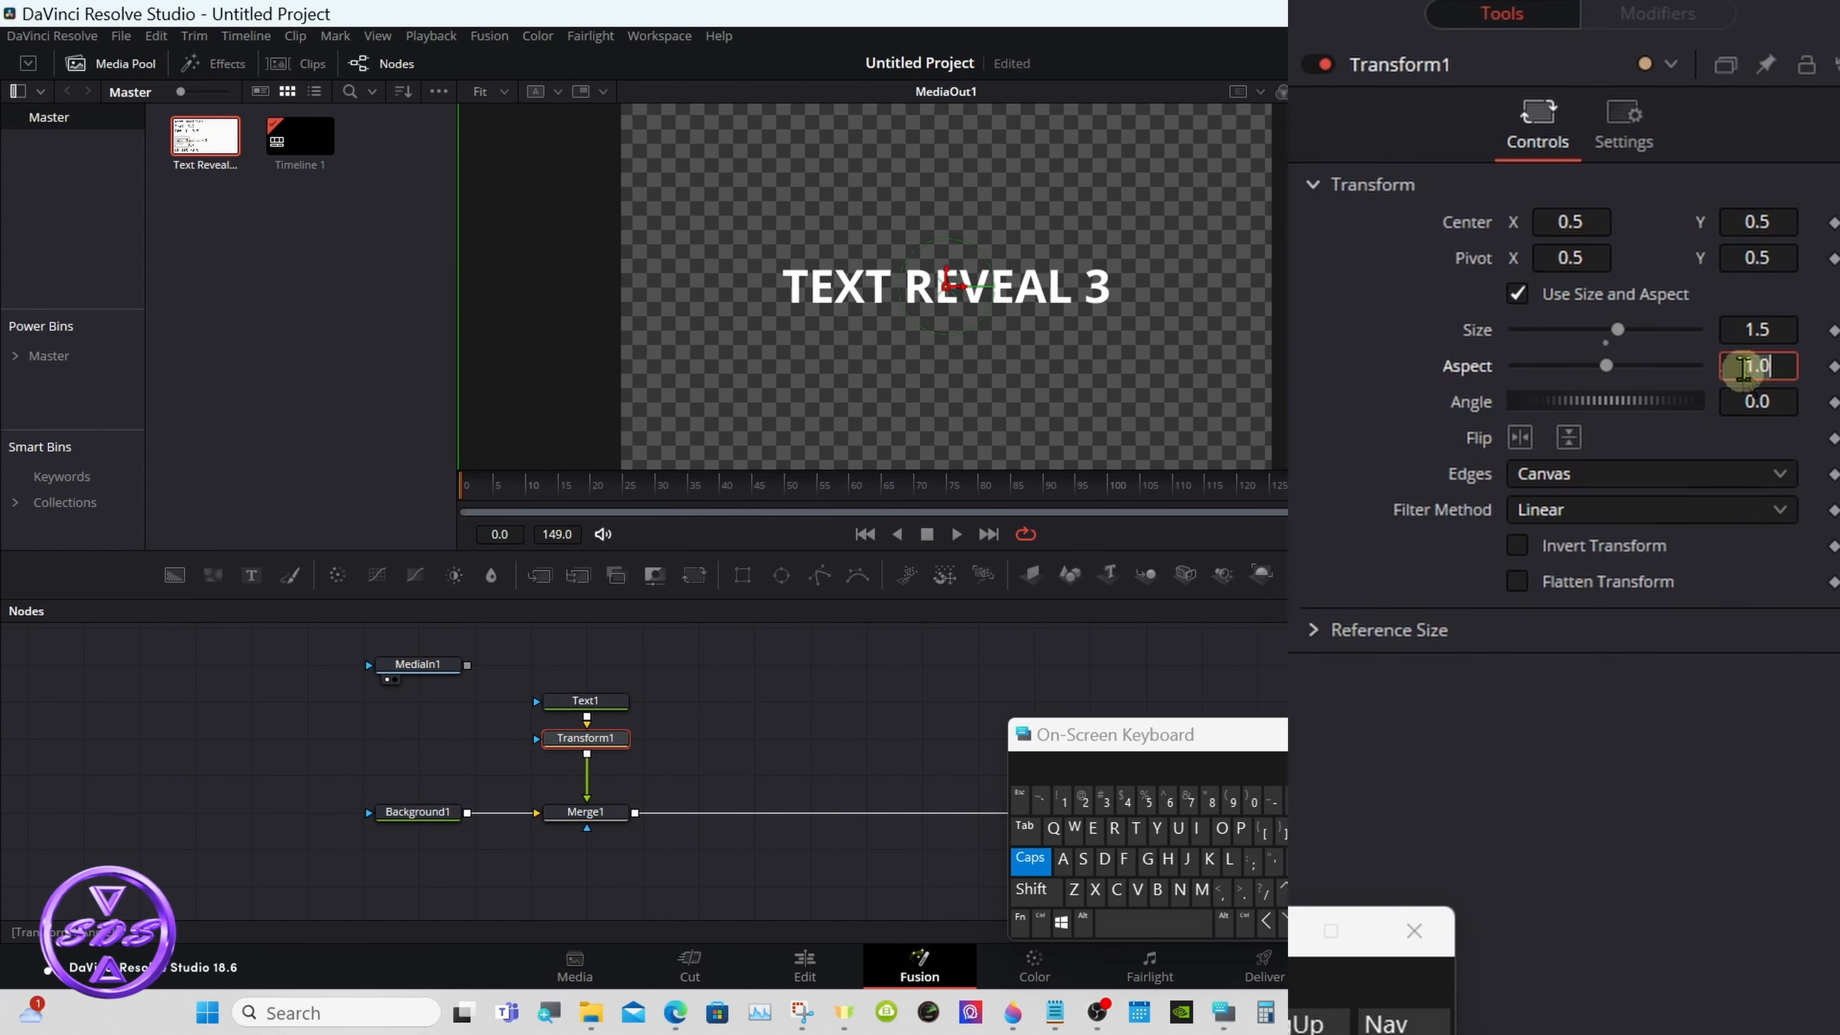
- Raise the main title by setting the Center Y of its Transform node to 0.54
click(1779, 215)
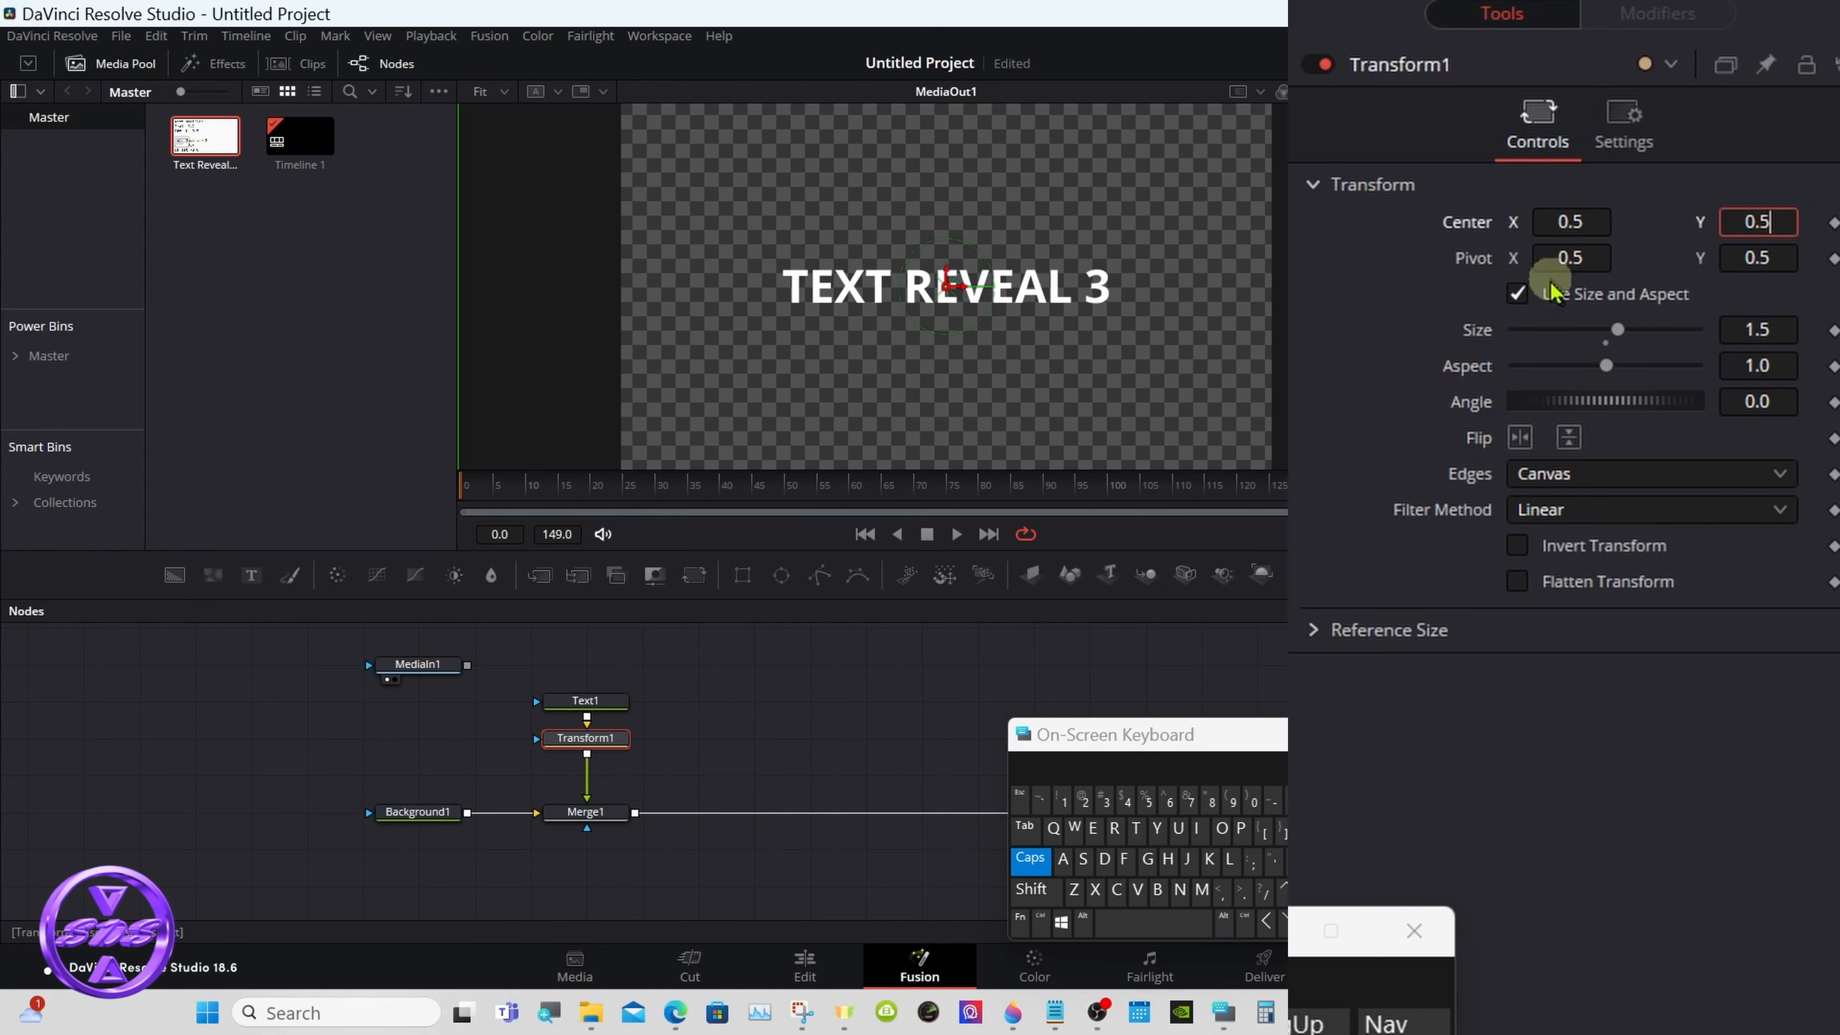
click(1127, 801)
click(1571, 258)
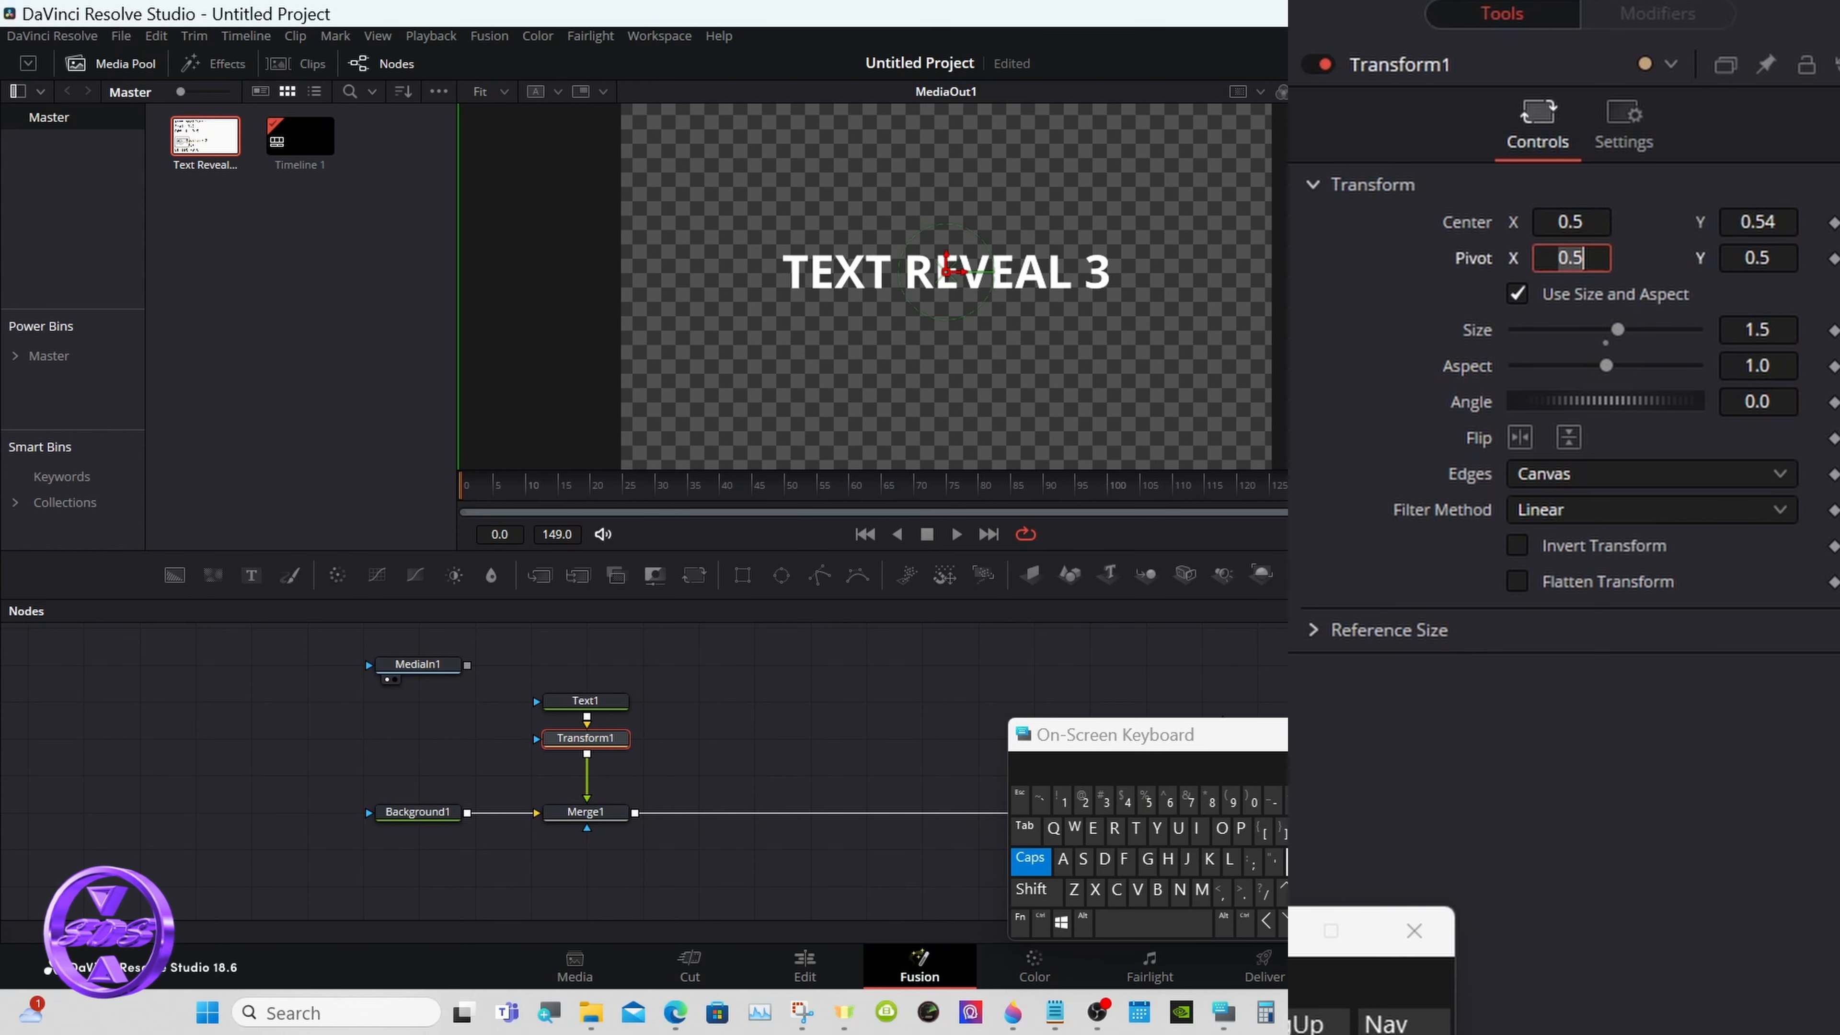
click(796, 684)
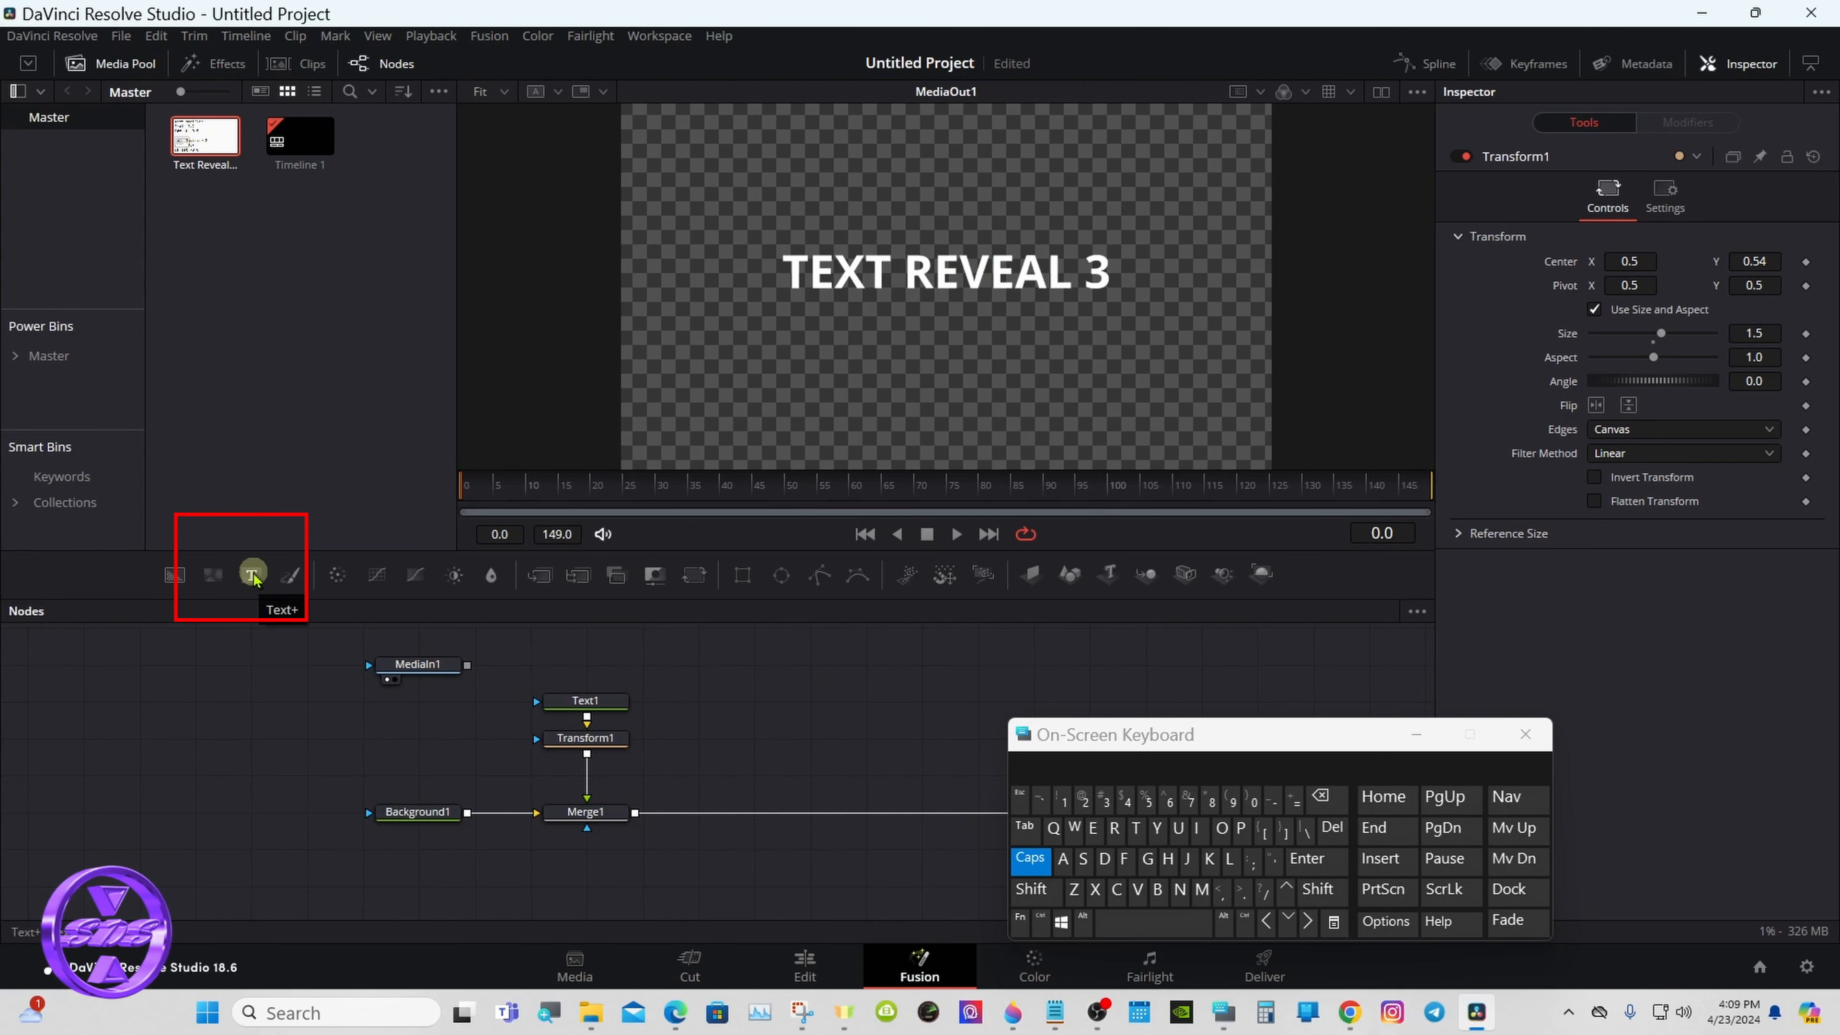
- Add a second Text+ node beside the first and merge it over the output of Merge1
drag(256, 576, 734, 708)
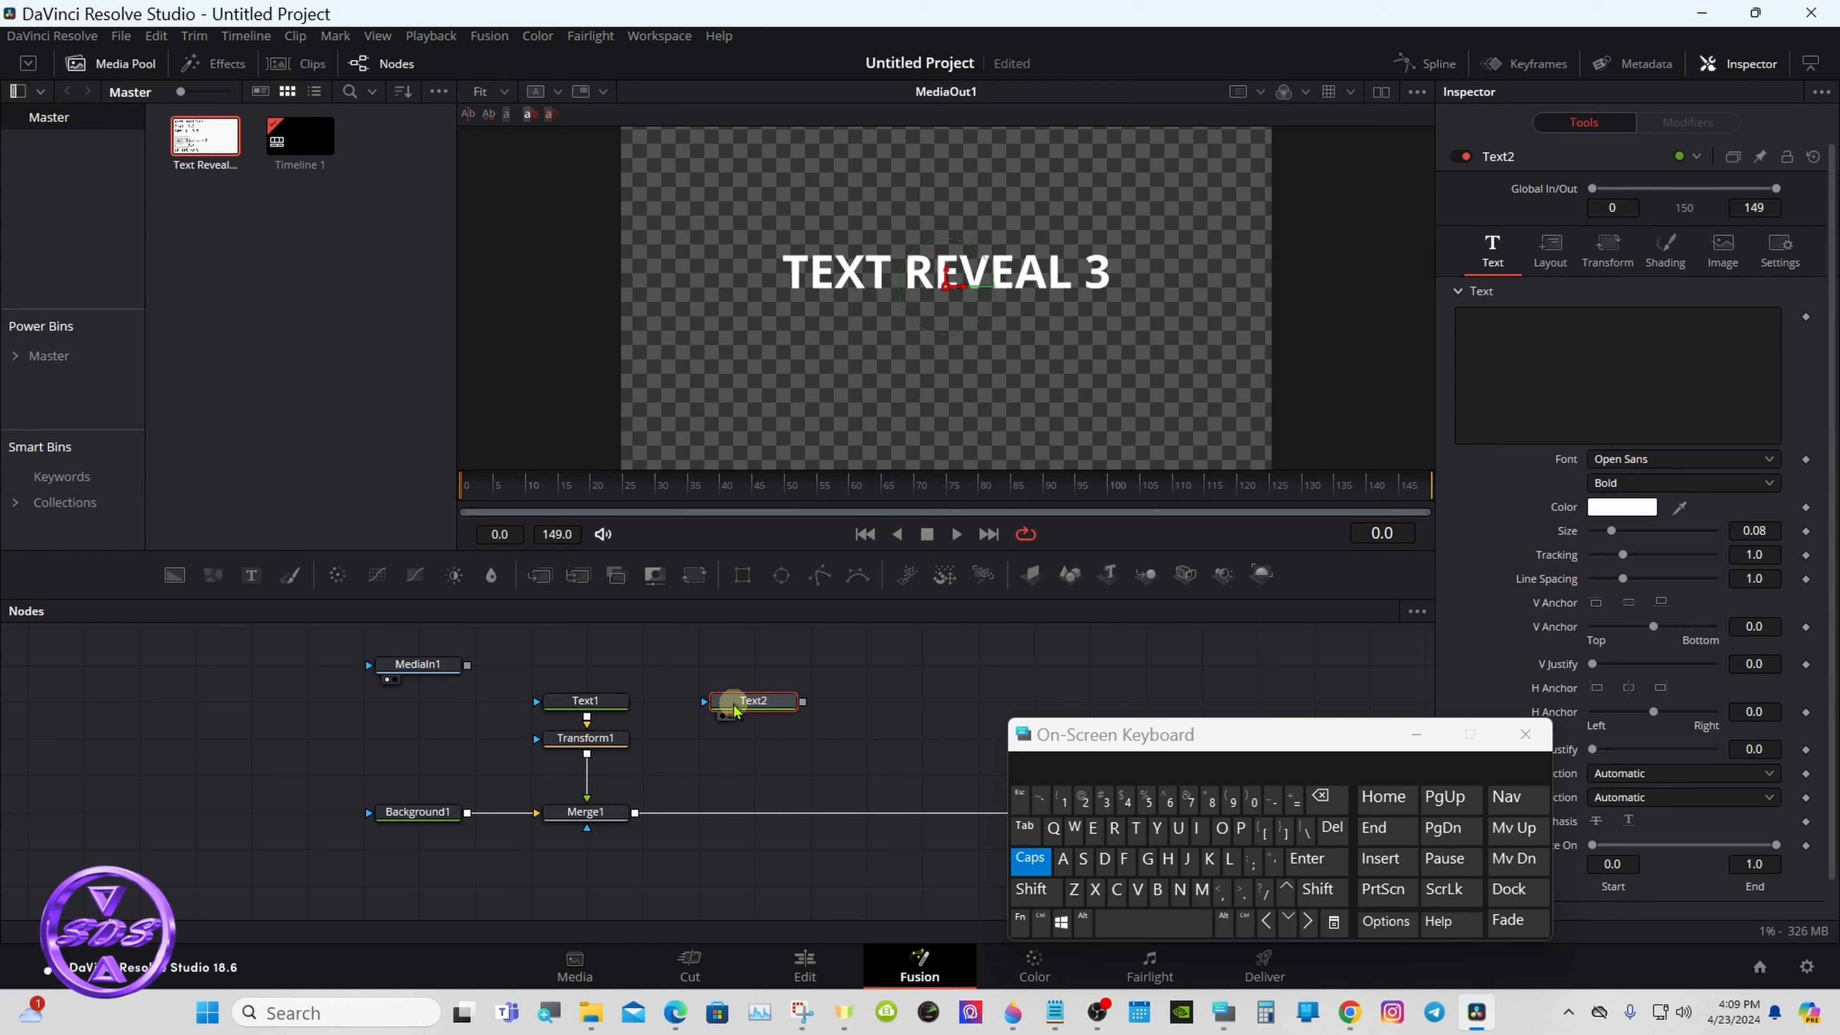
drag(802, 701, 635, 812)
click(780, 708)
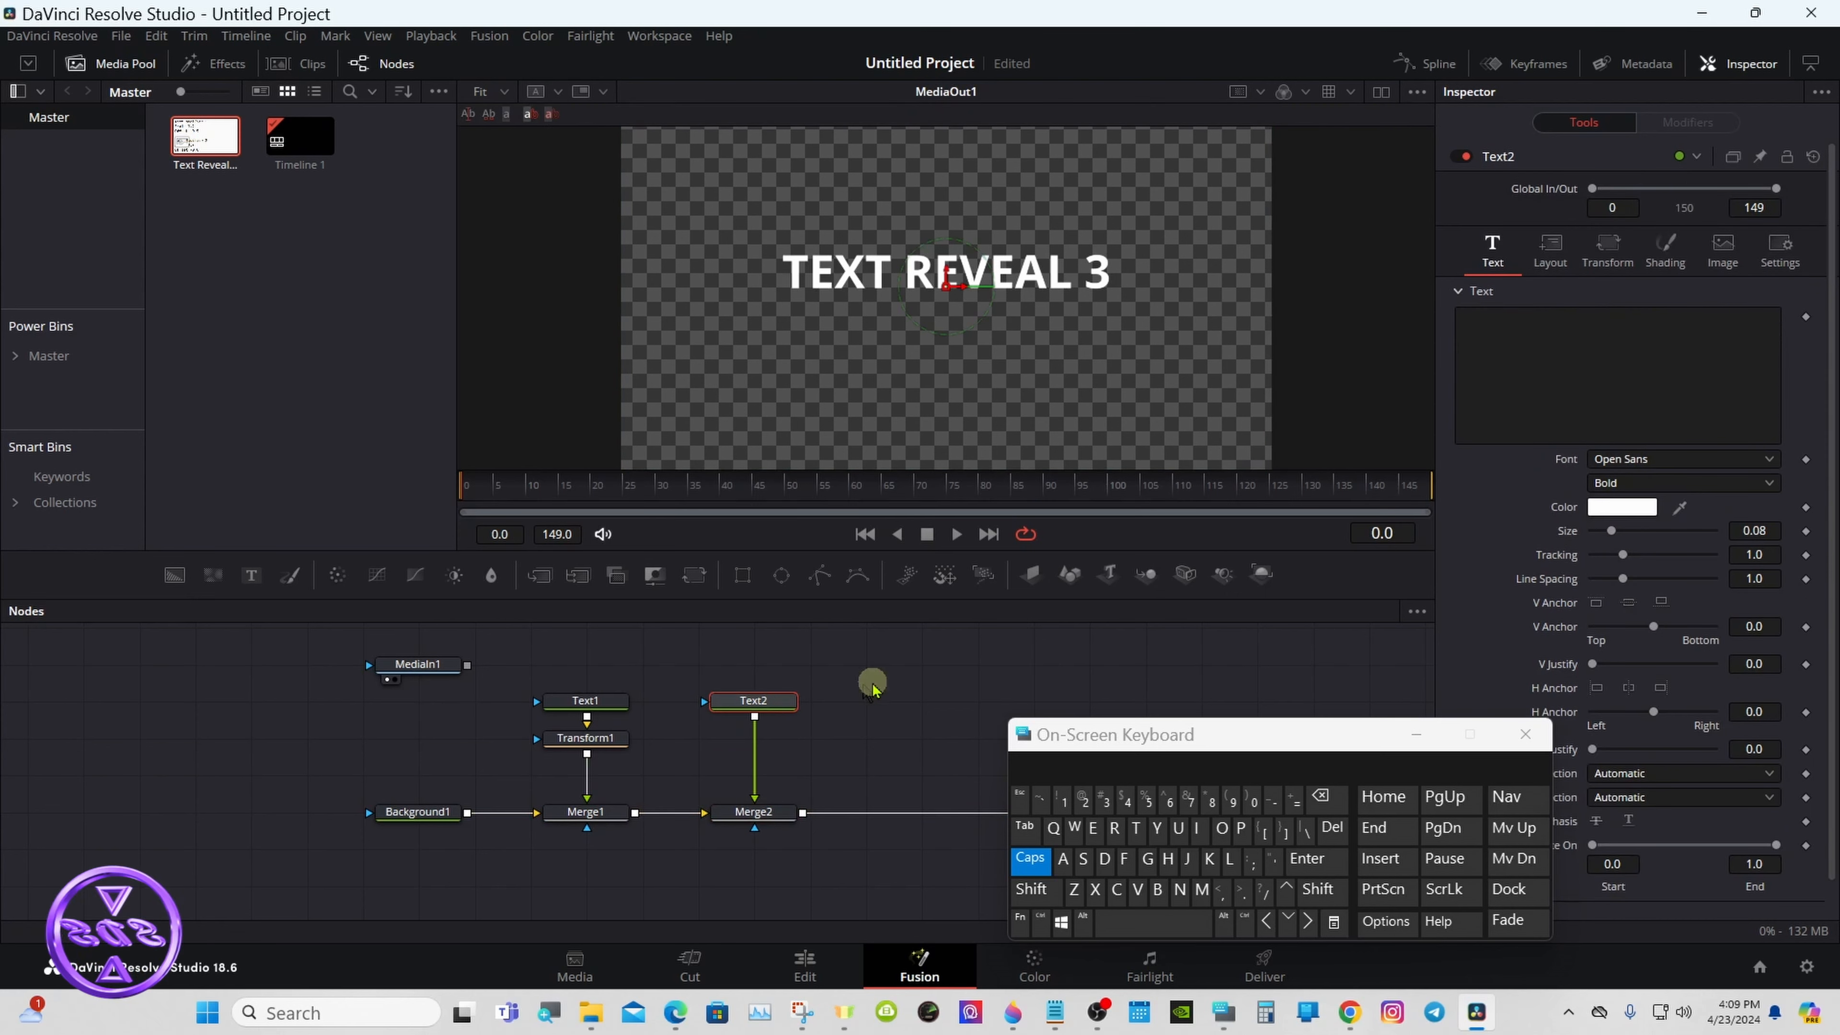
- Enter "SOME TEXT" as the text of the Text2 node
click(1491, 318)
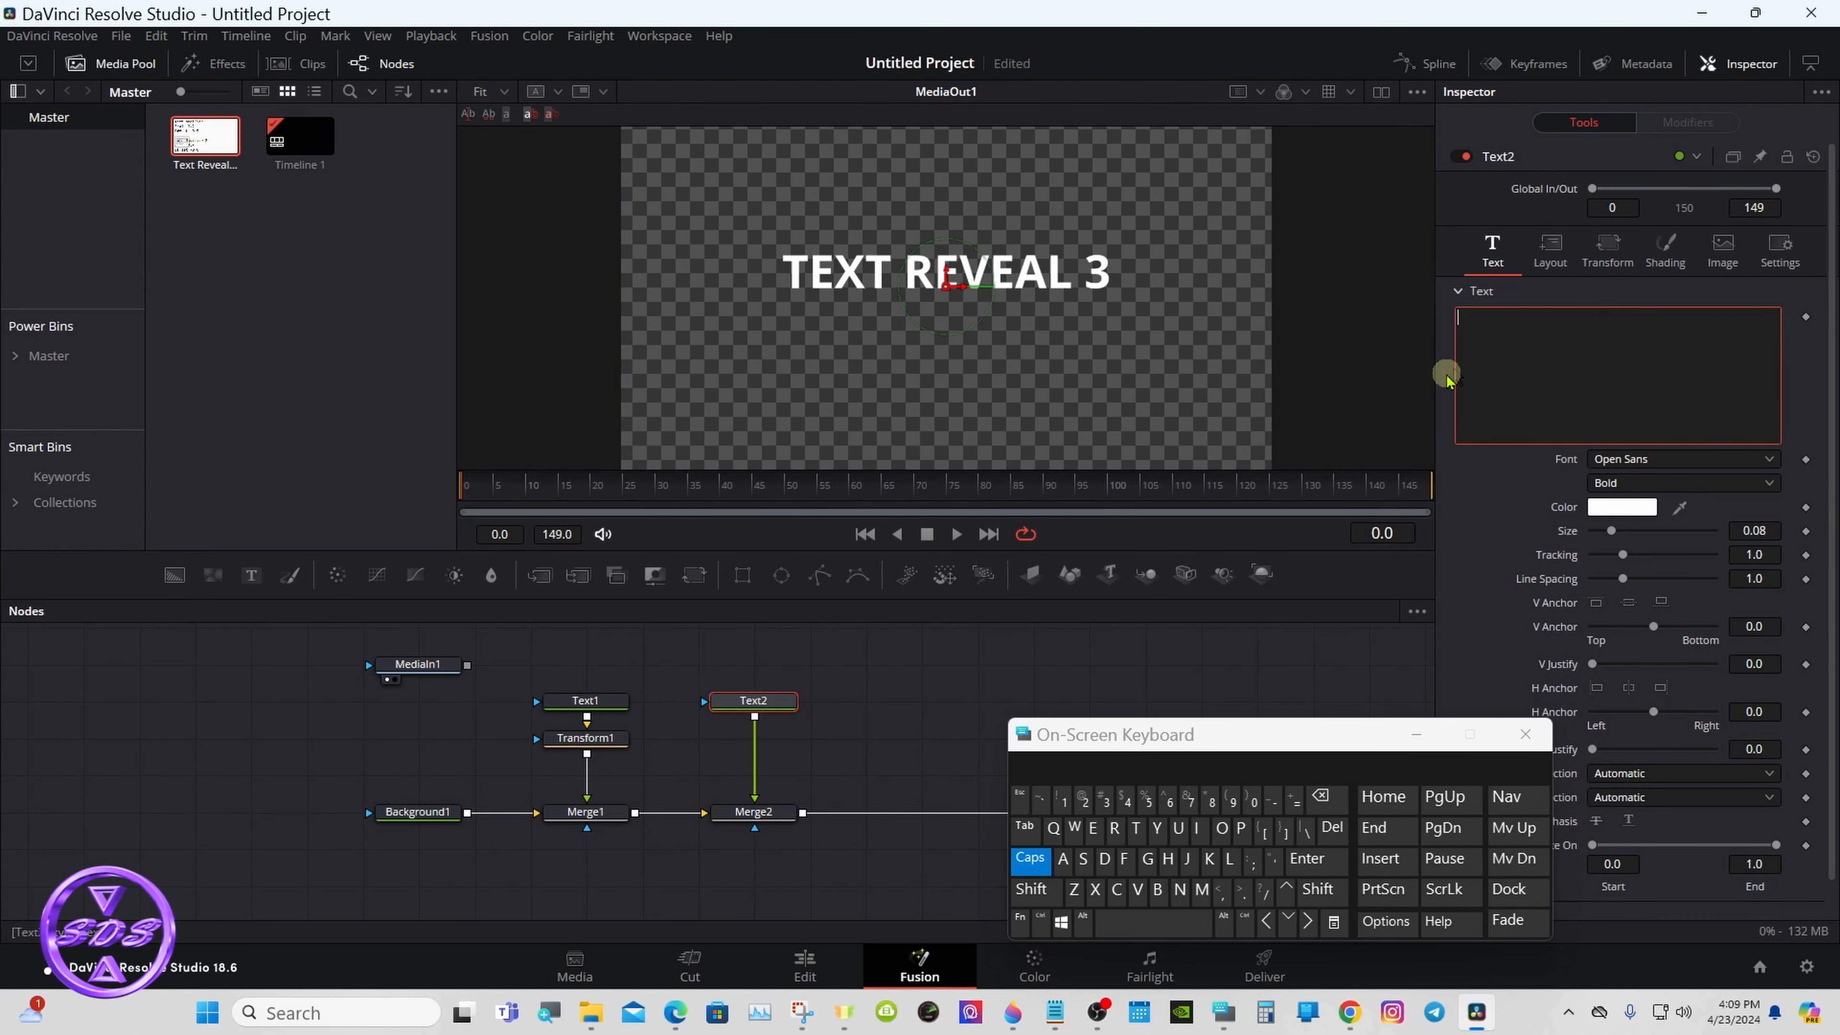
click(1083, 858)
click(1221, 828)
click(1203, 890)
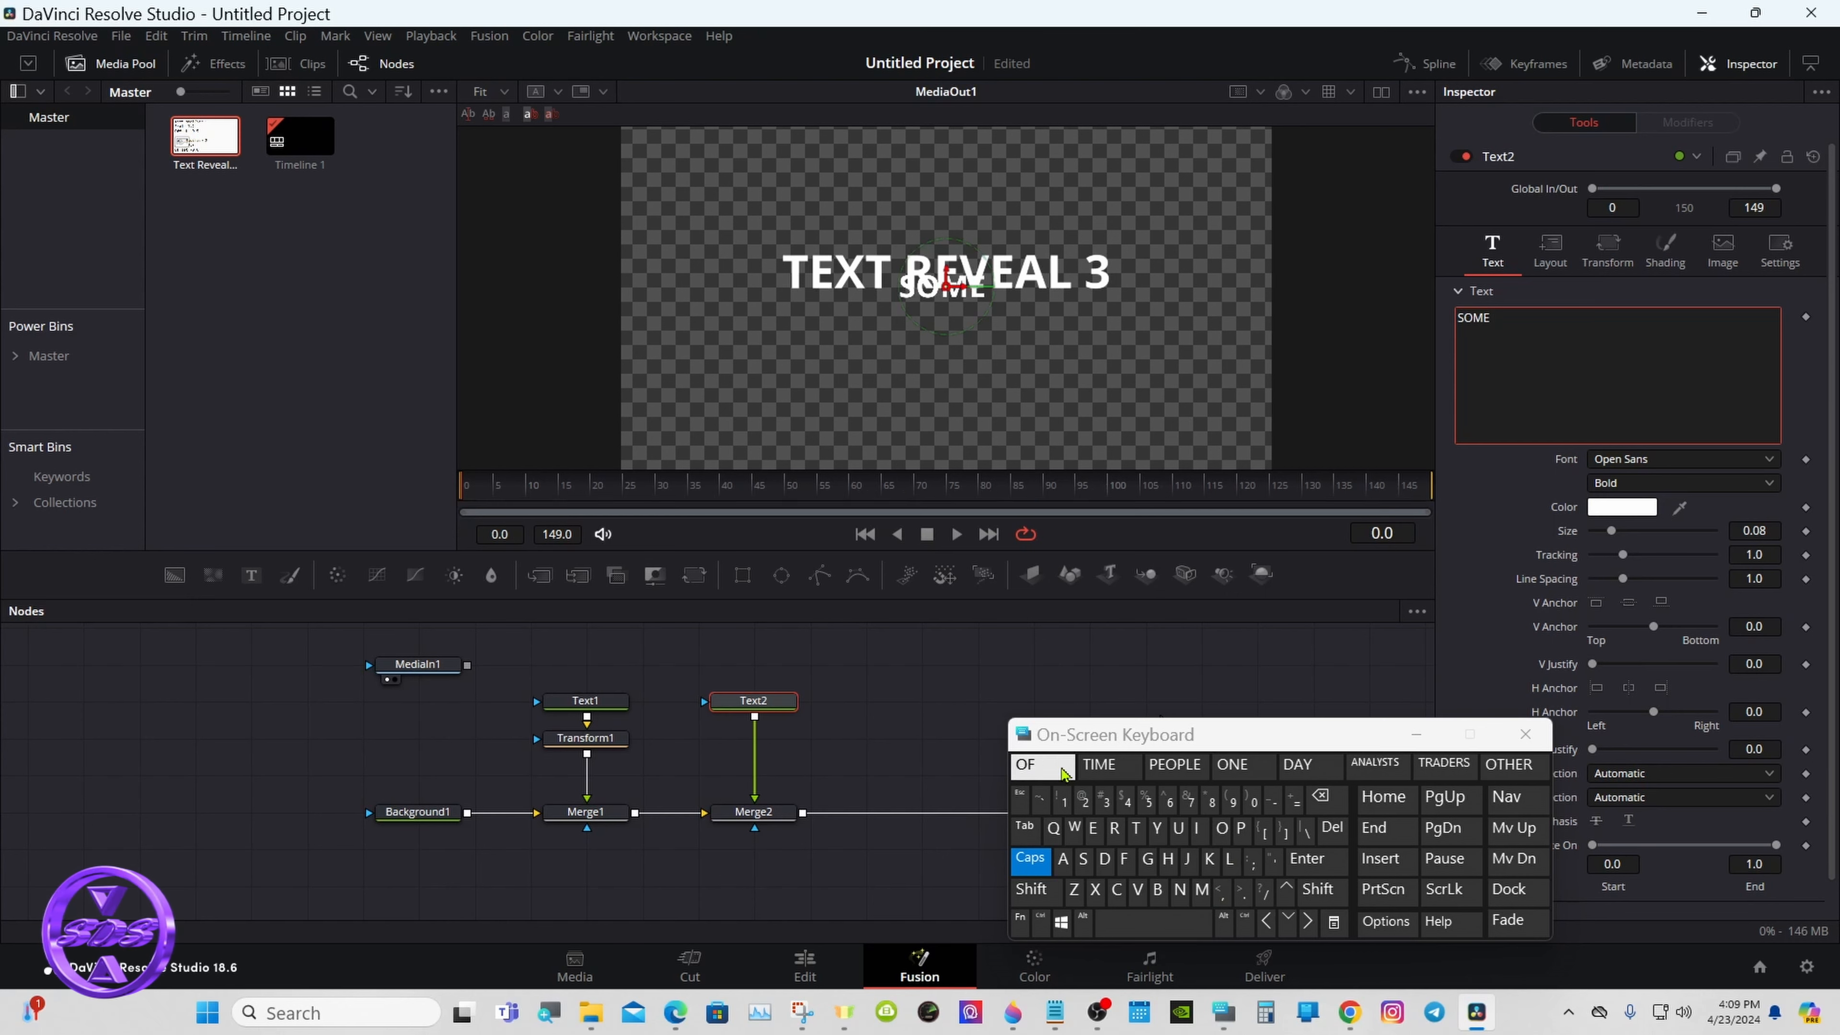
click(1036, 765)
click(1136, 828)
click(1108, 765)
click(1330, 802)
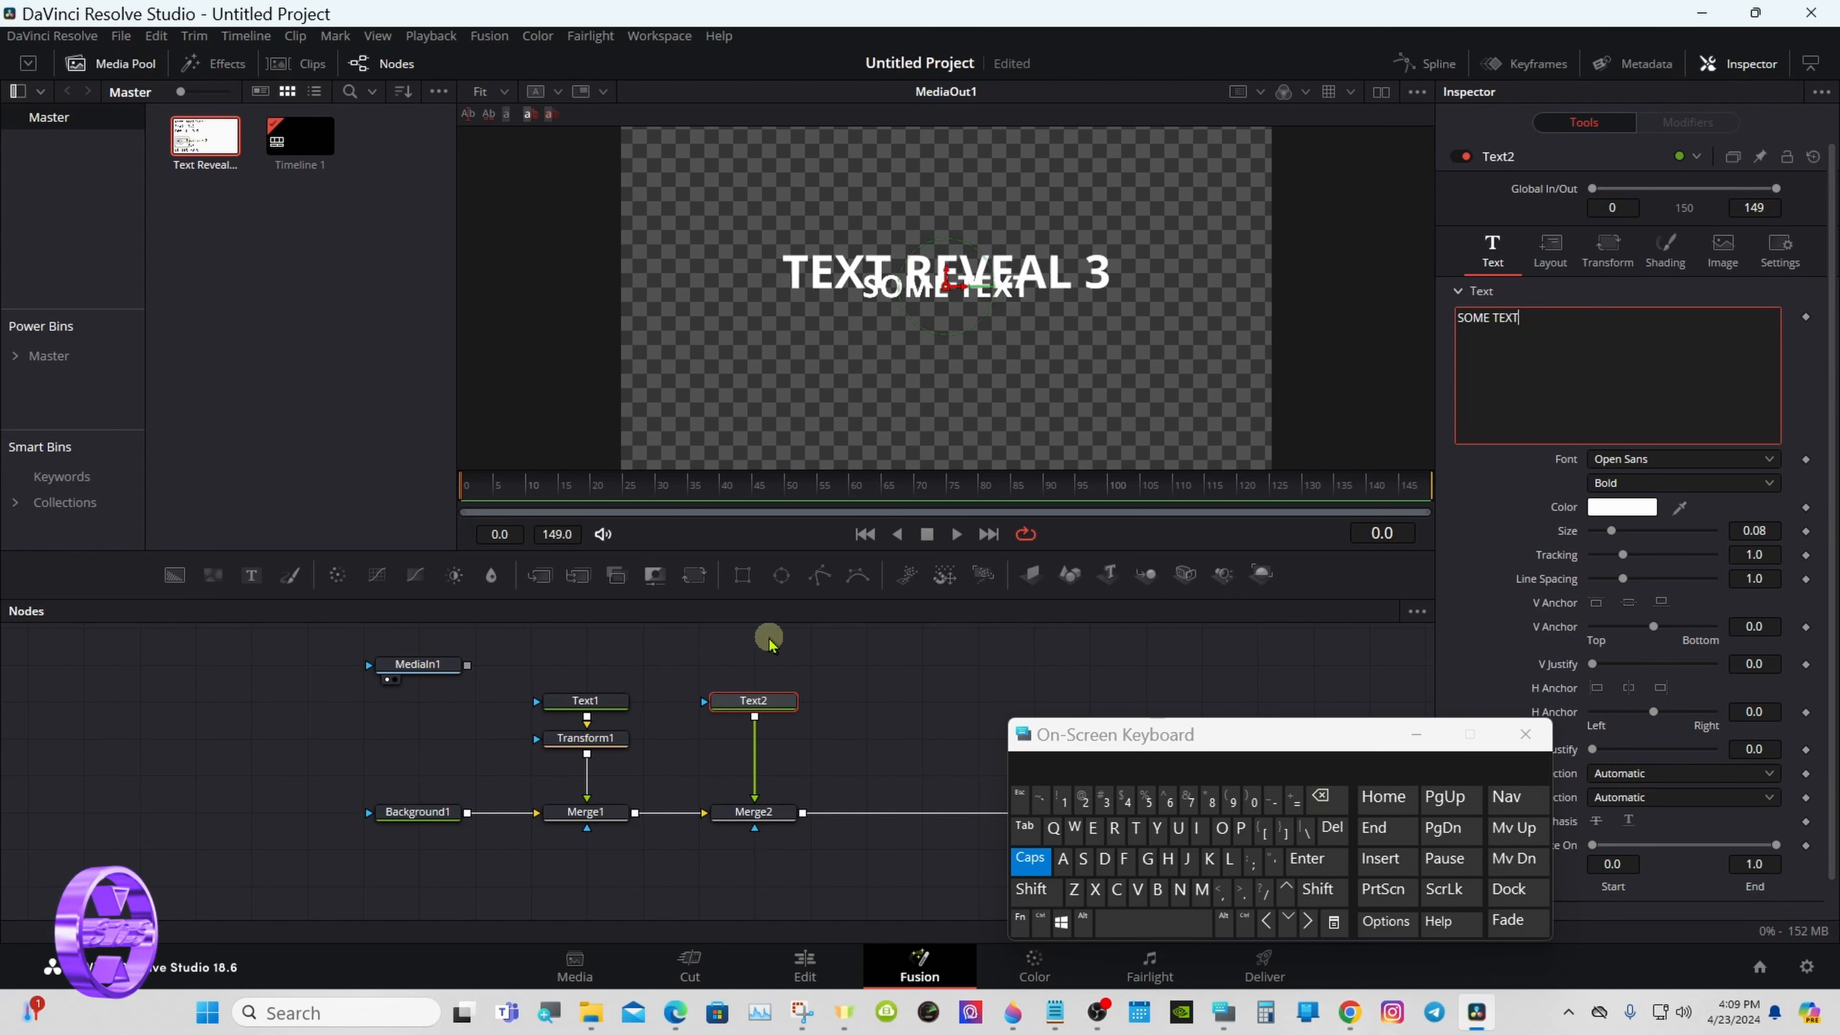
- Insert a Transform node after Text2 and set its Center Y to 0.41, placing the subtitle below the title
click(688, 577)
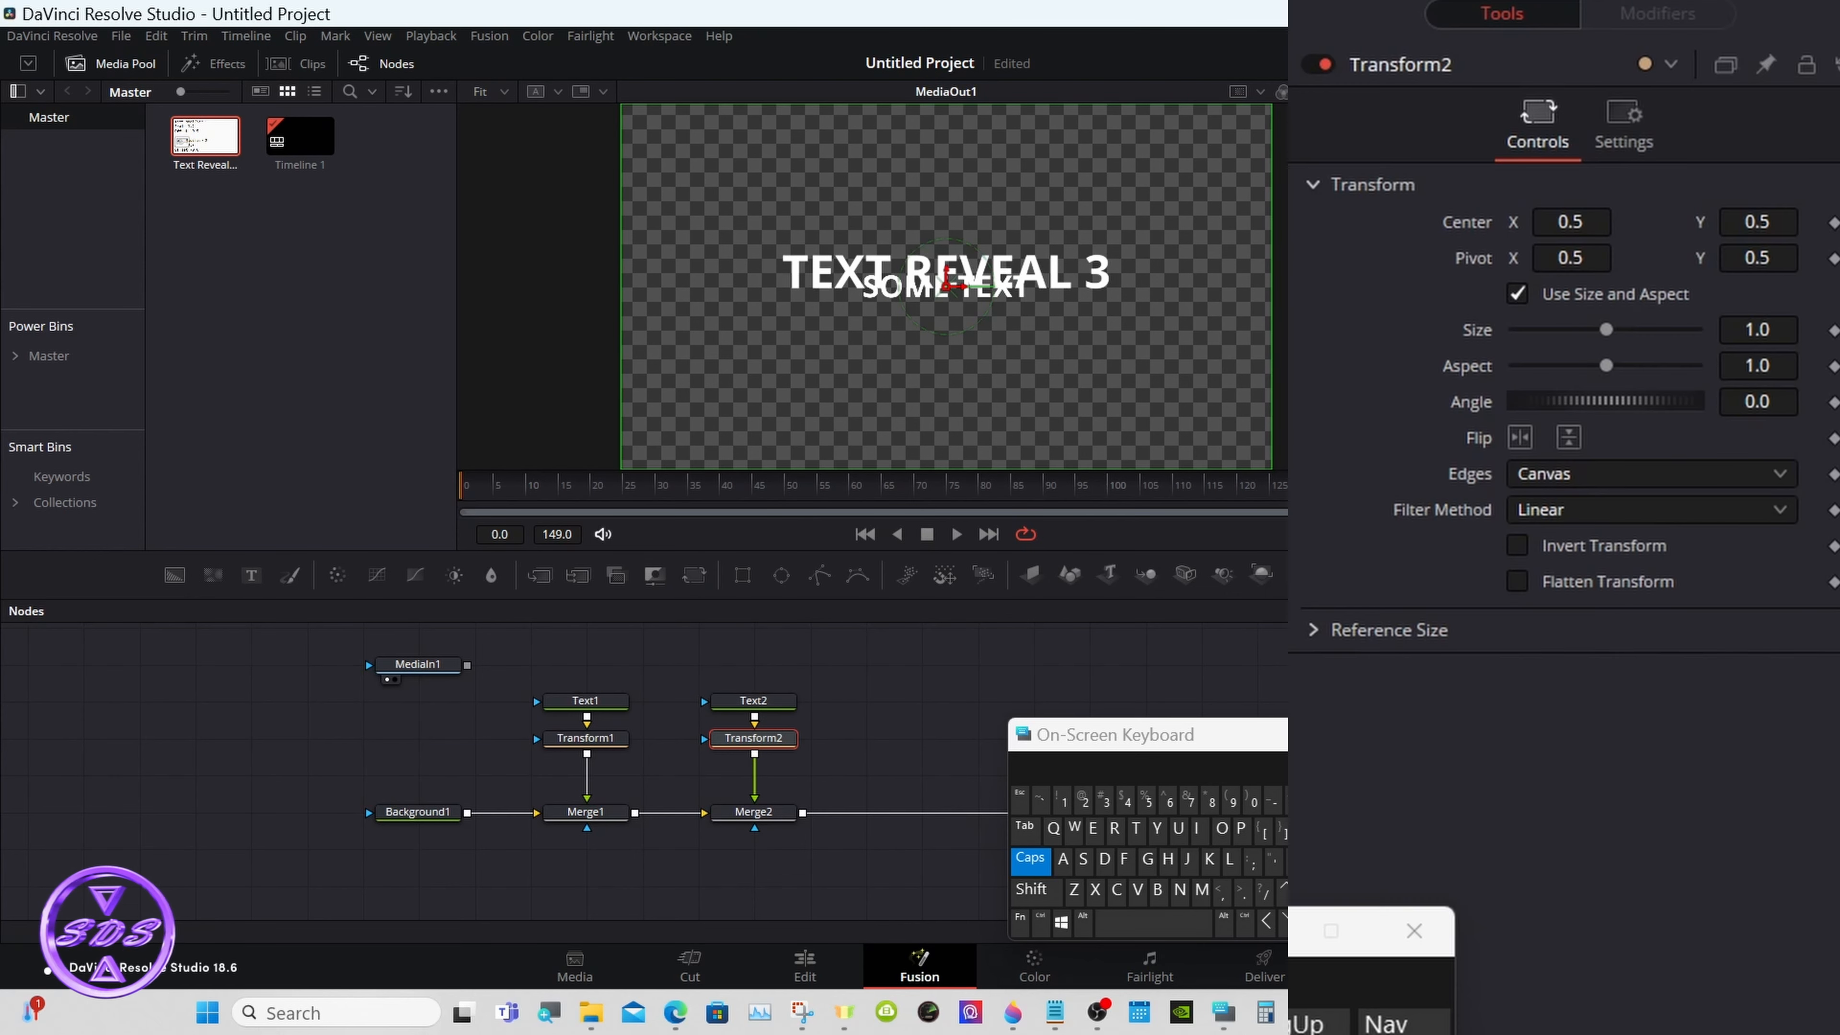
click(1762, 261)
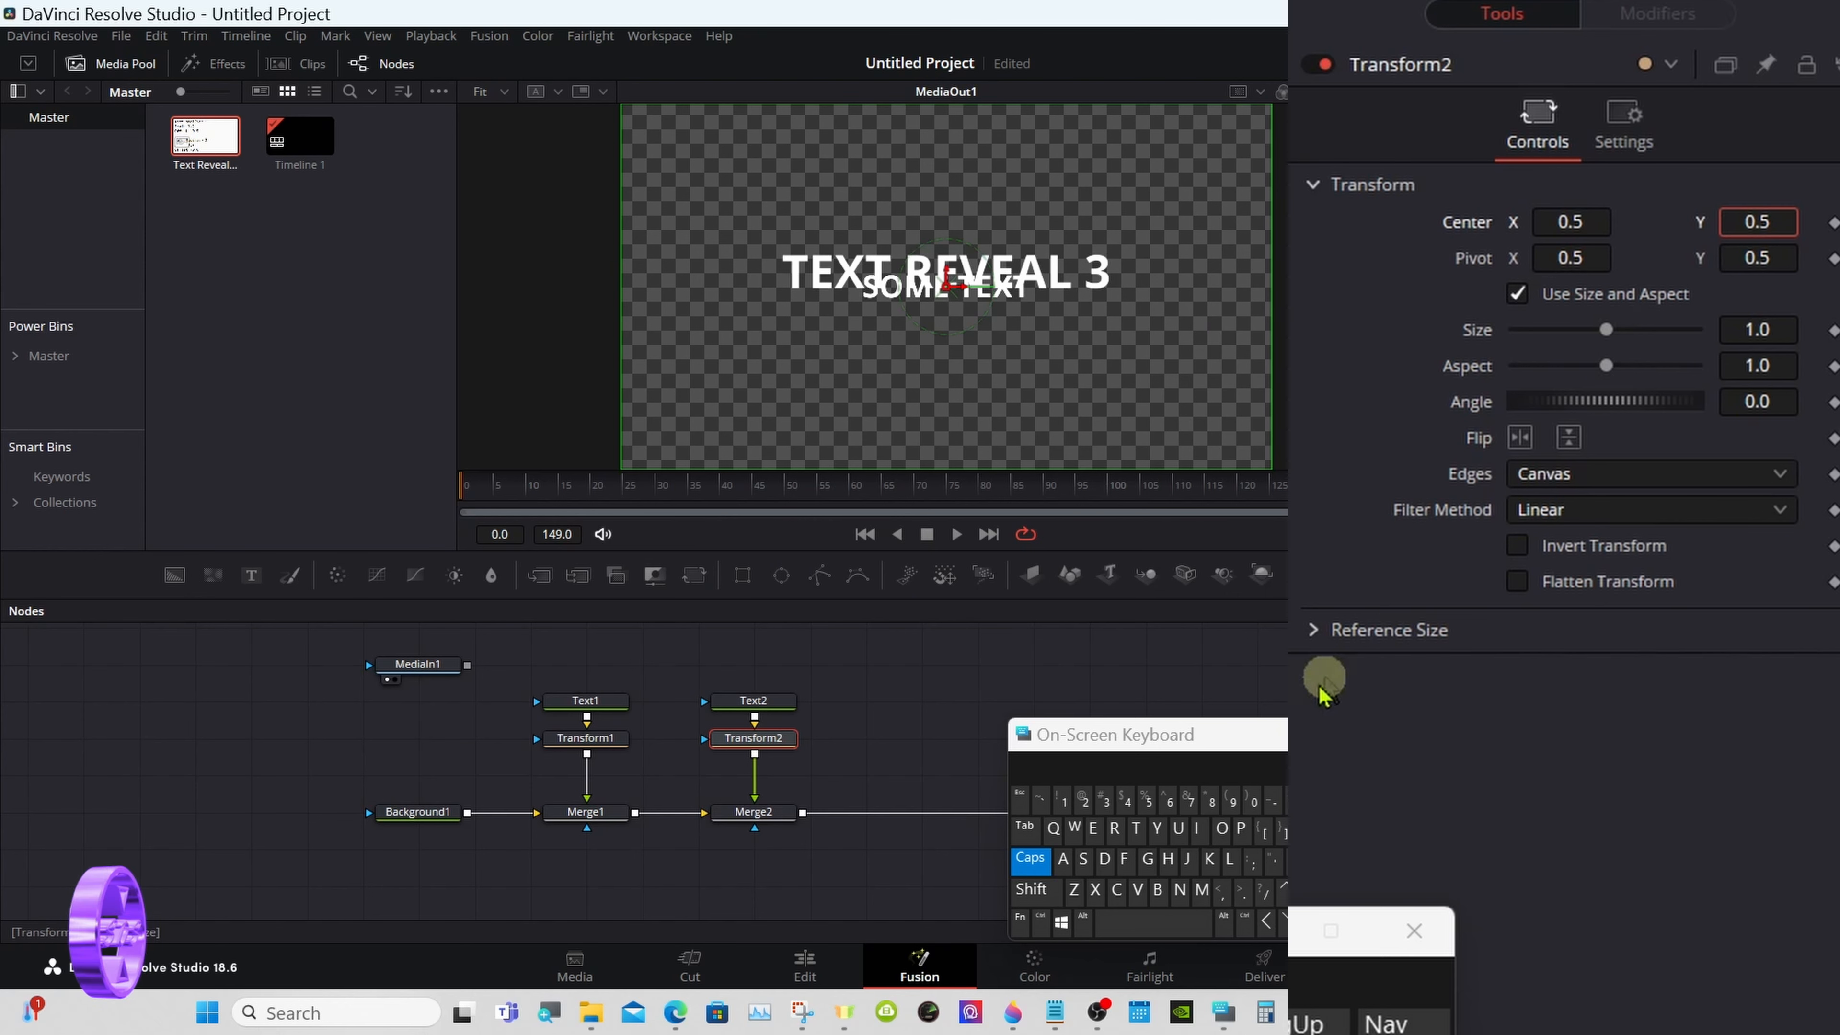
key(BackSpace)
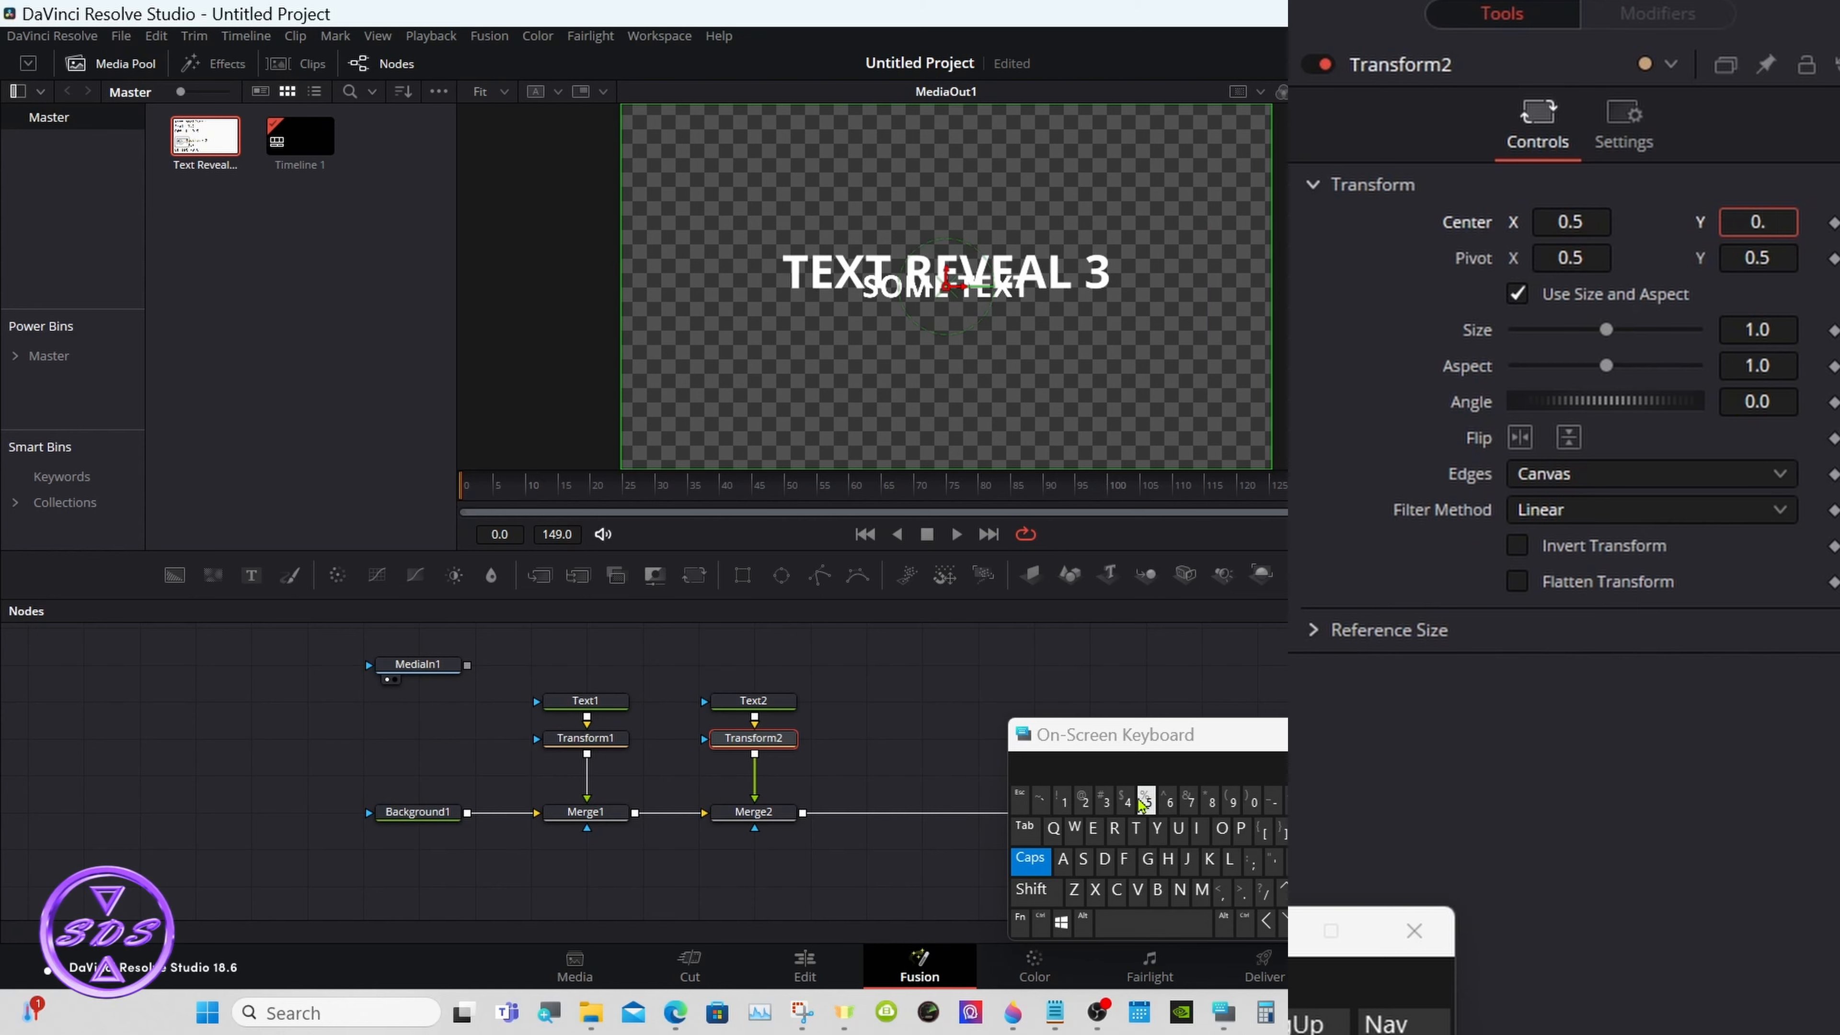
text(4)
click(1063, 804)
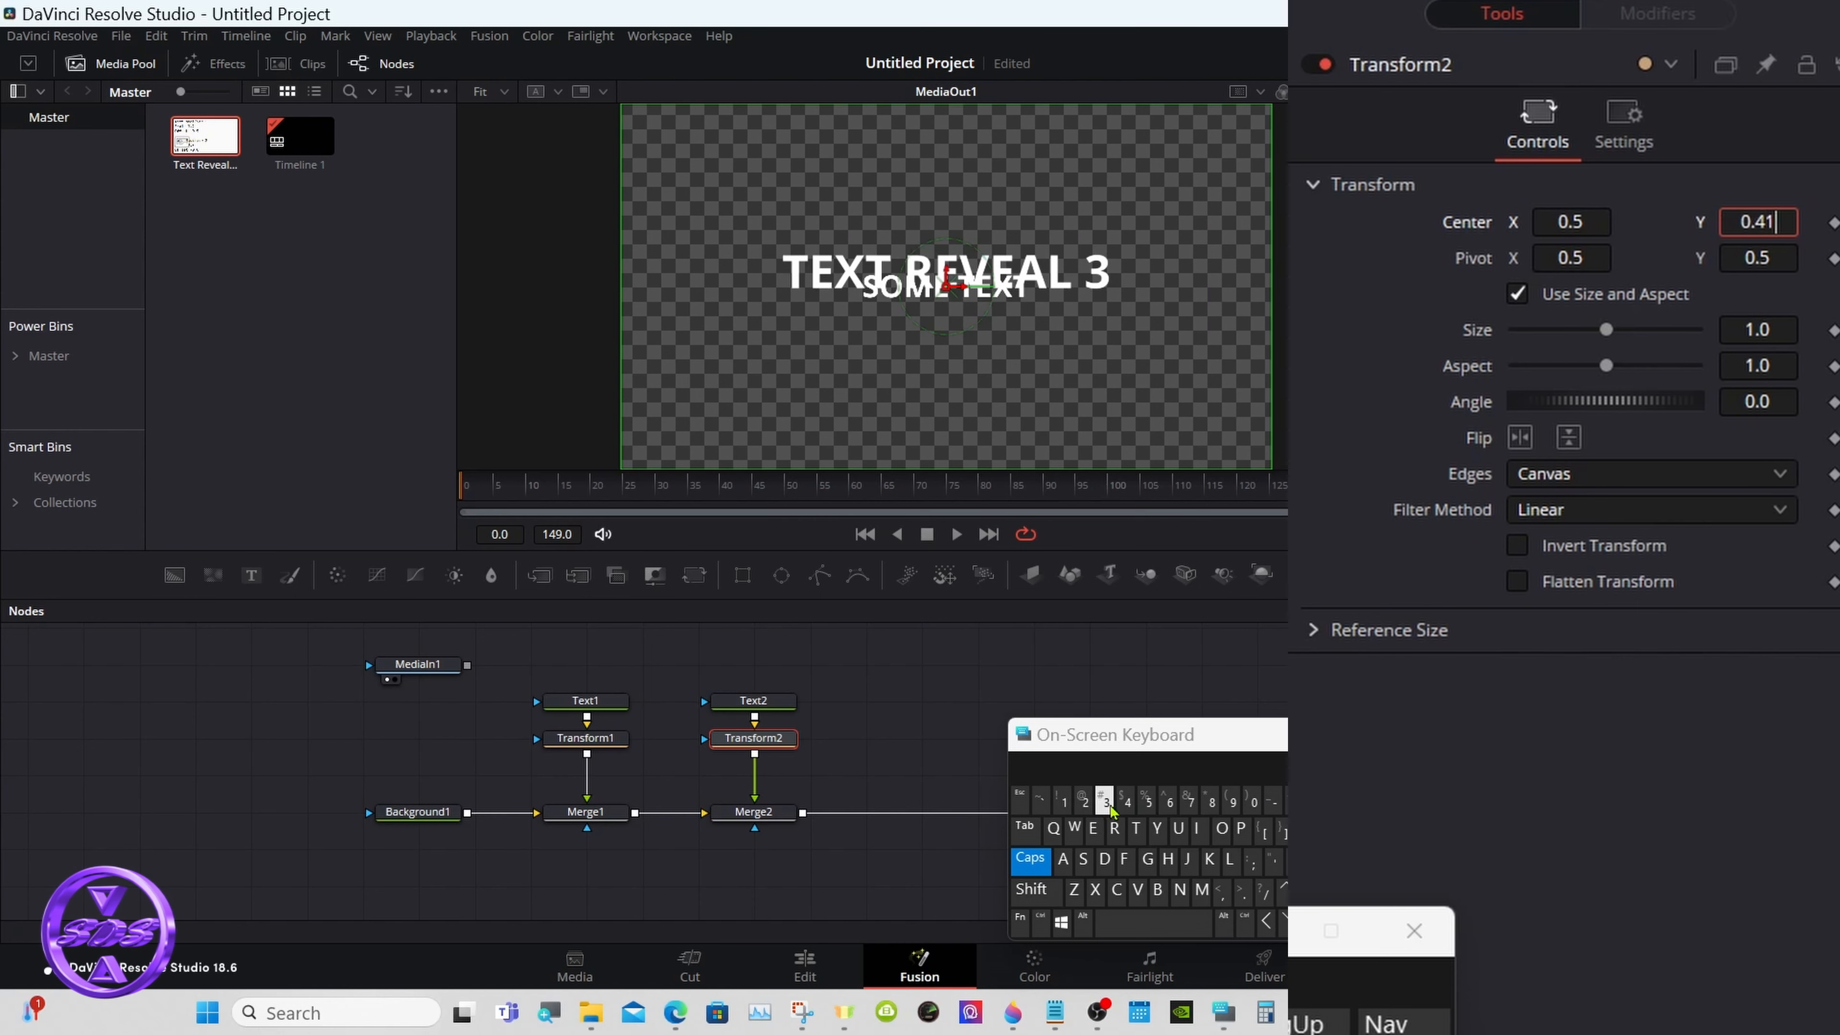
click(1287, 861)
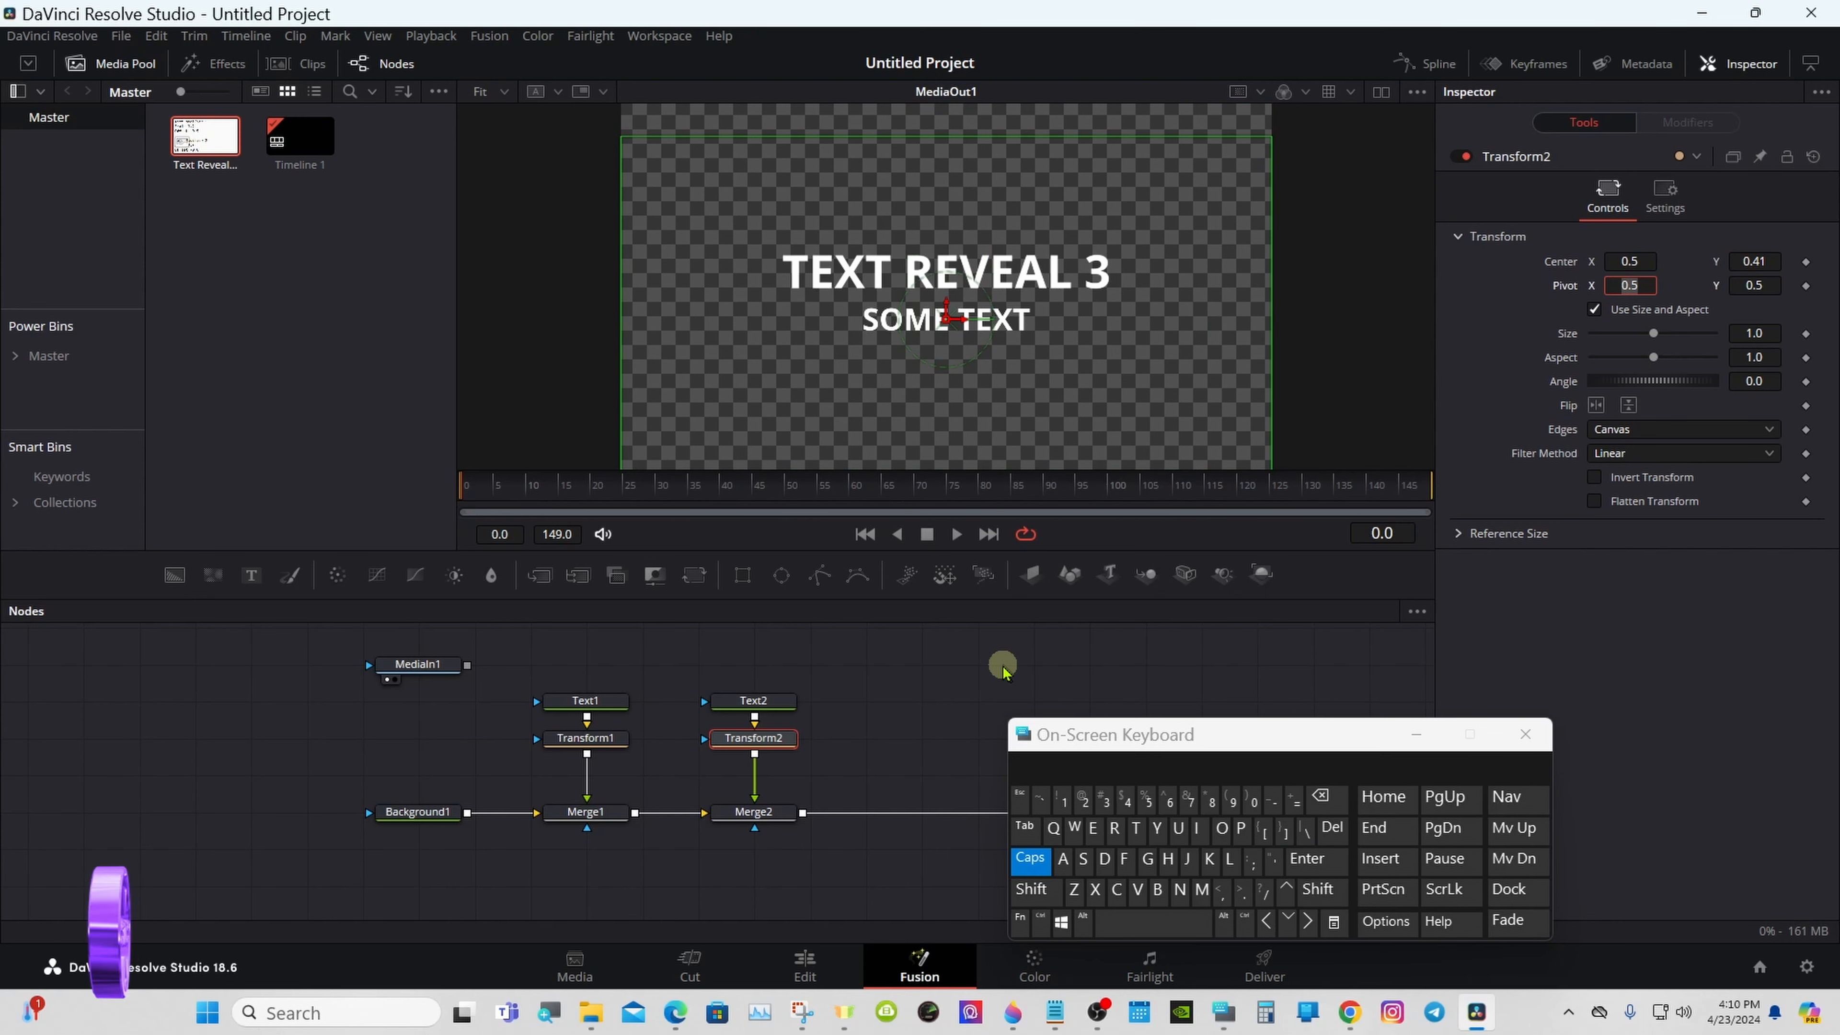
- Change the font style of the "TEXT REVEAL 3" title in Text1 to Bold Italic
click(585, 700)
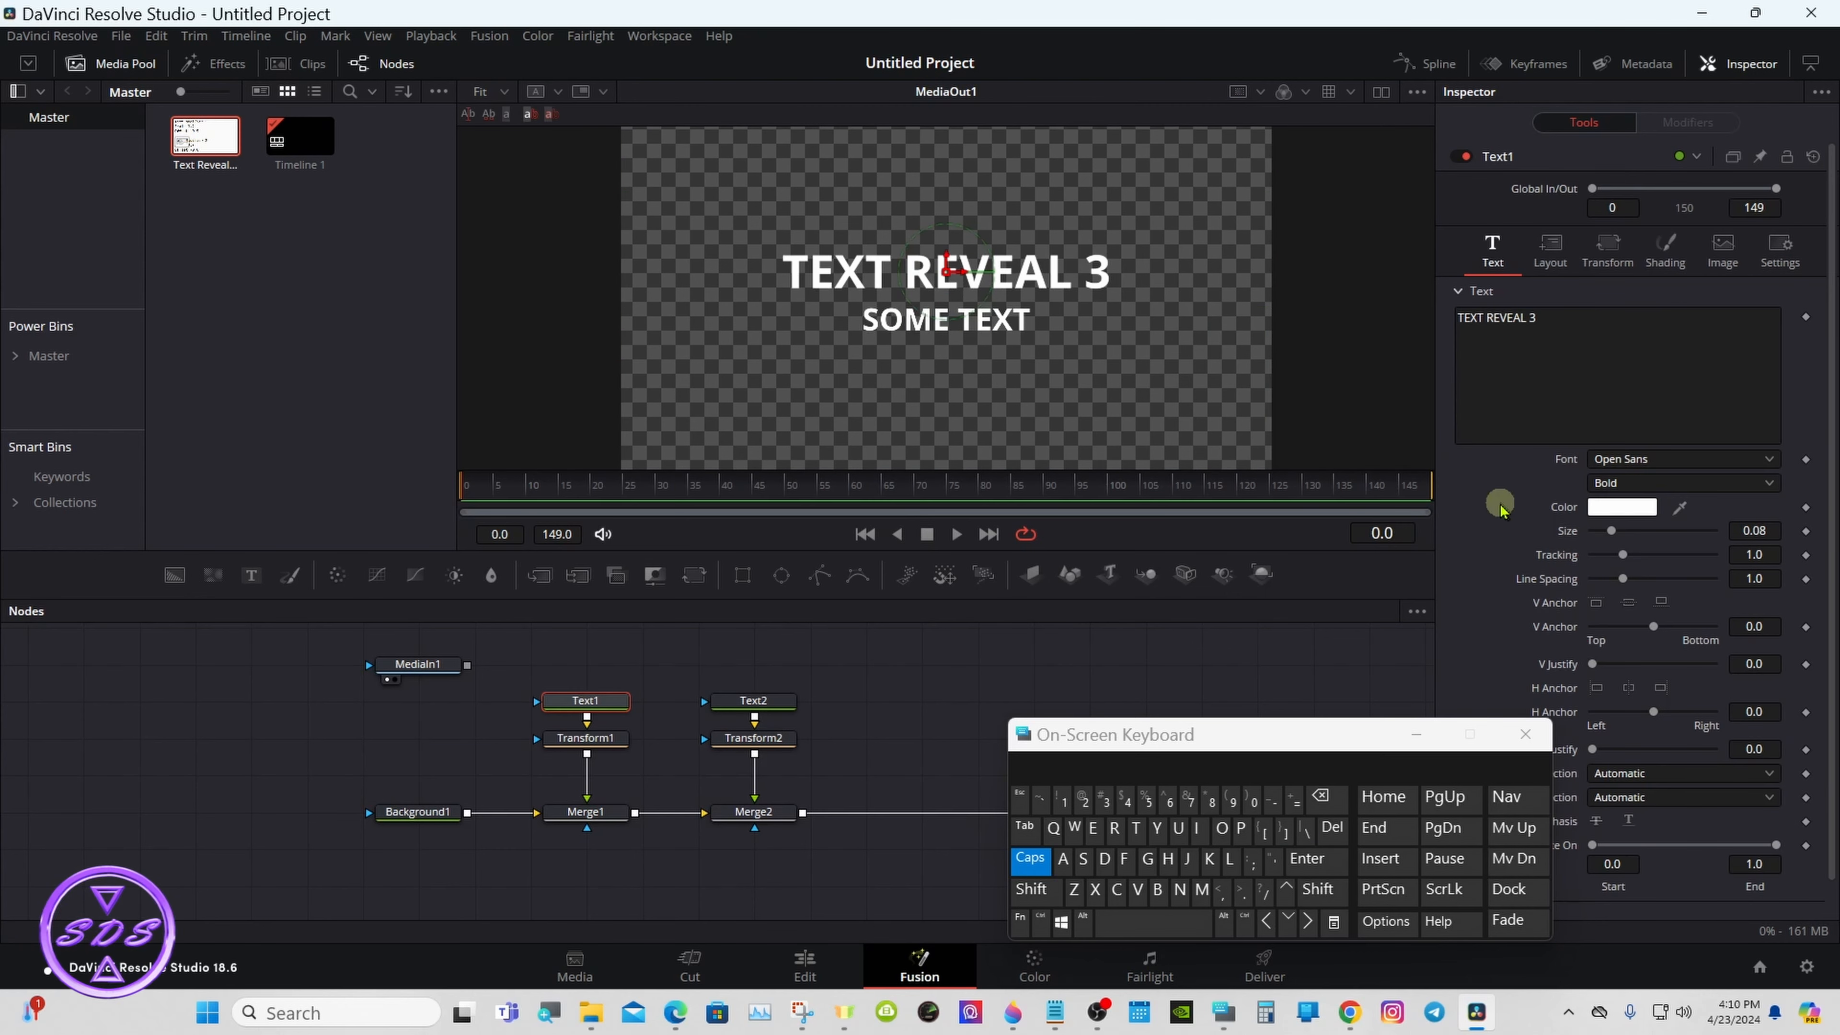
click(1616, 482)
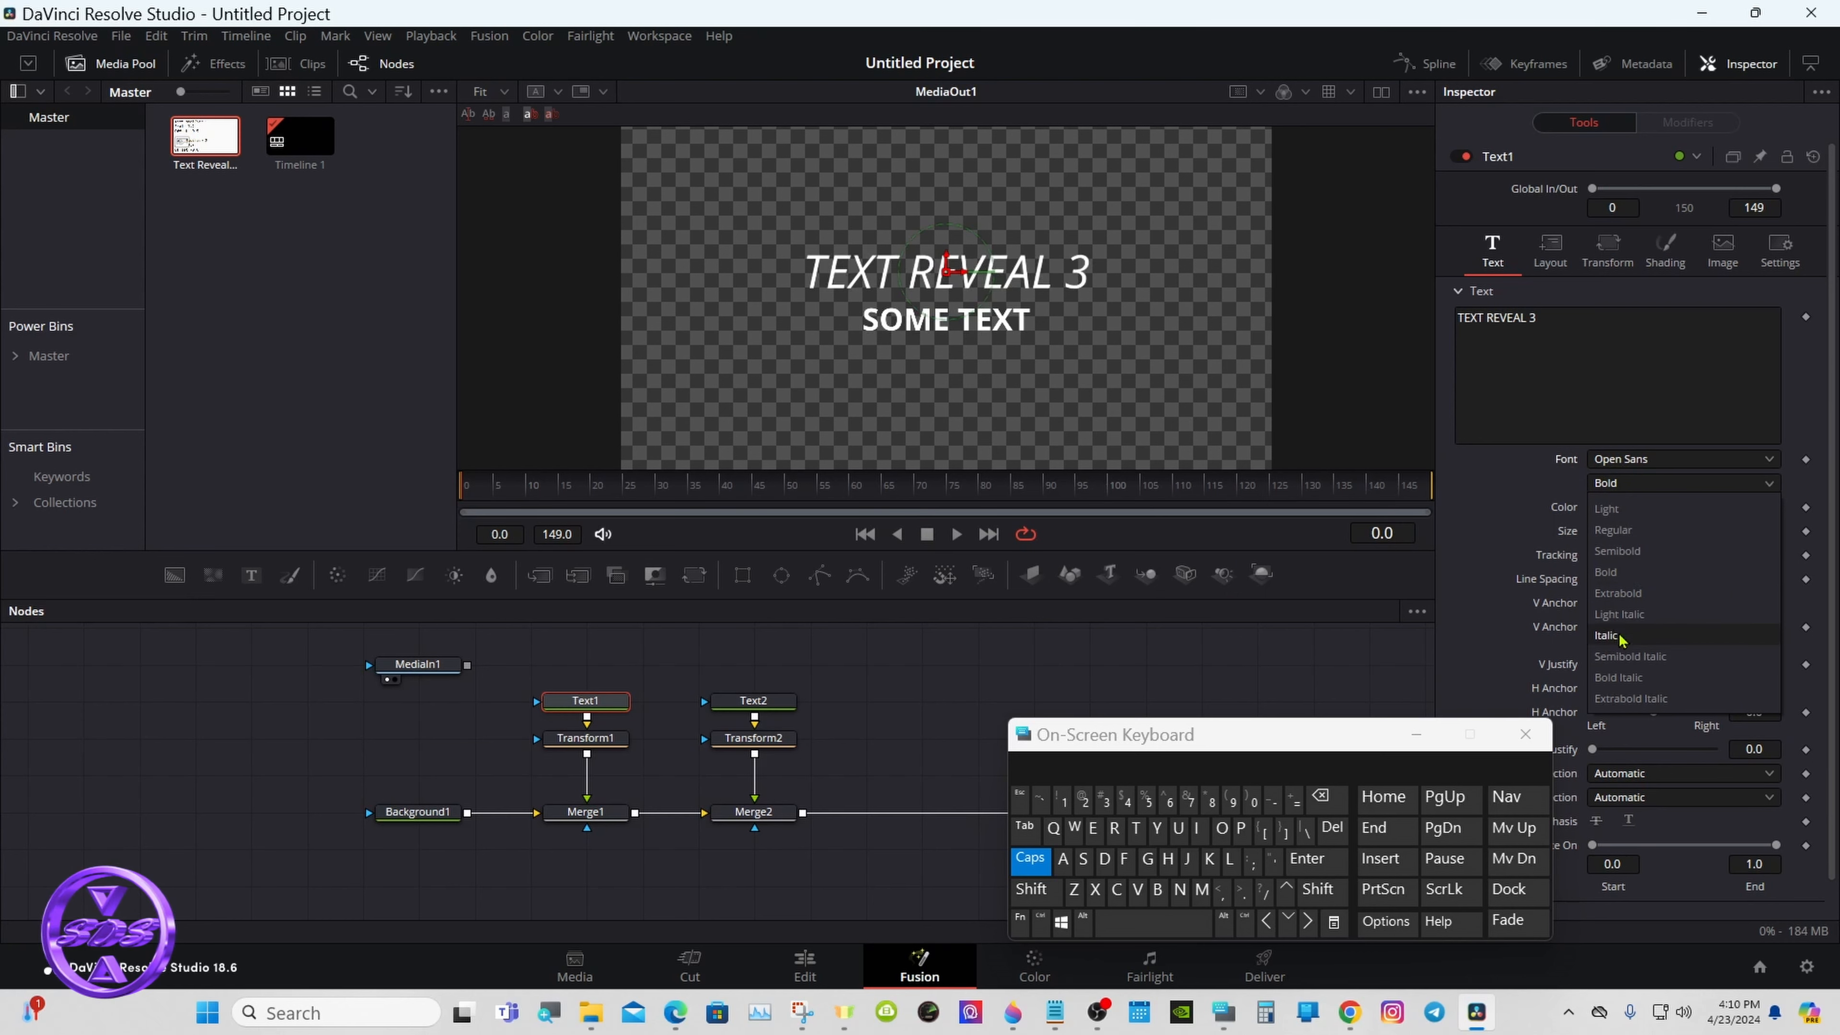
click(1618, 677)
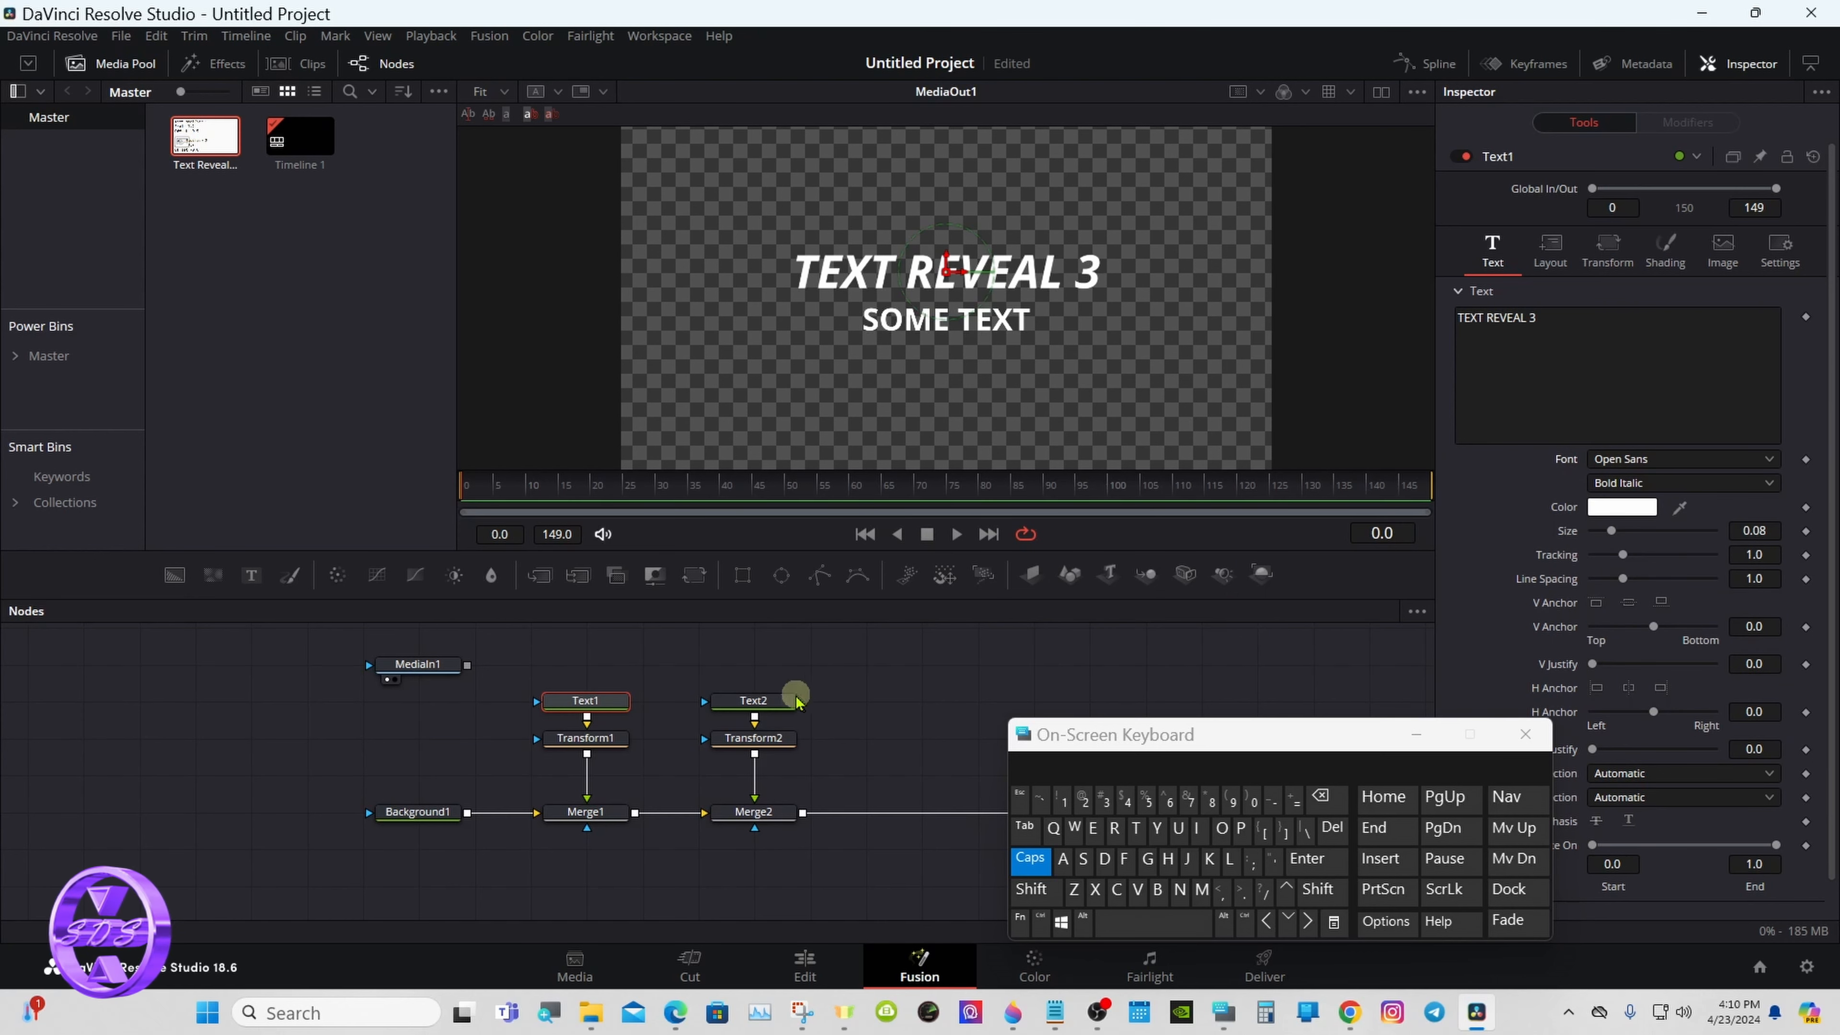
- Change the font style of the "SOME TEXT" subtitle in Text2 to Semibold Italic
click(793, 700)
click(1617, 482)
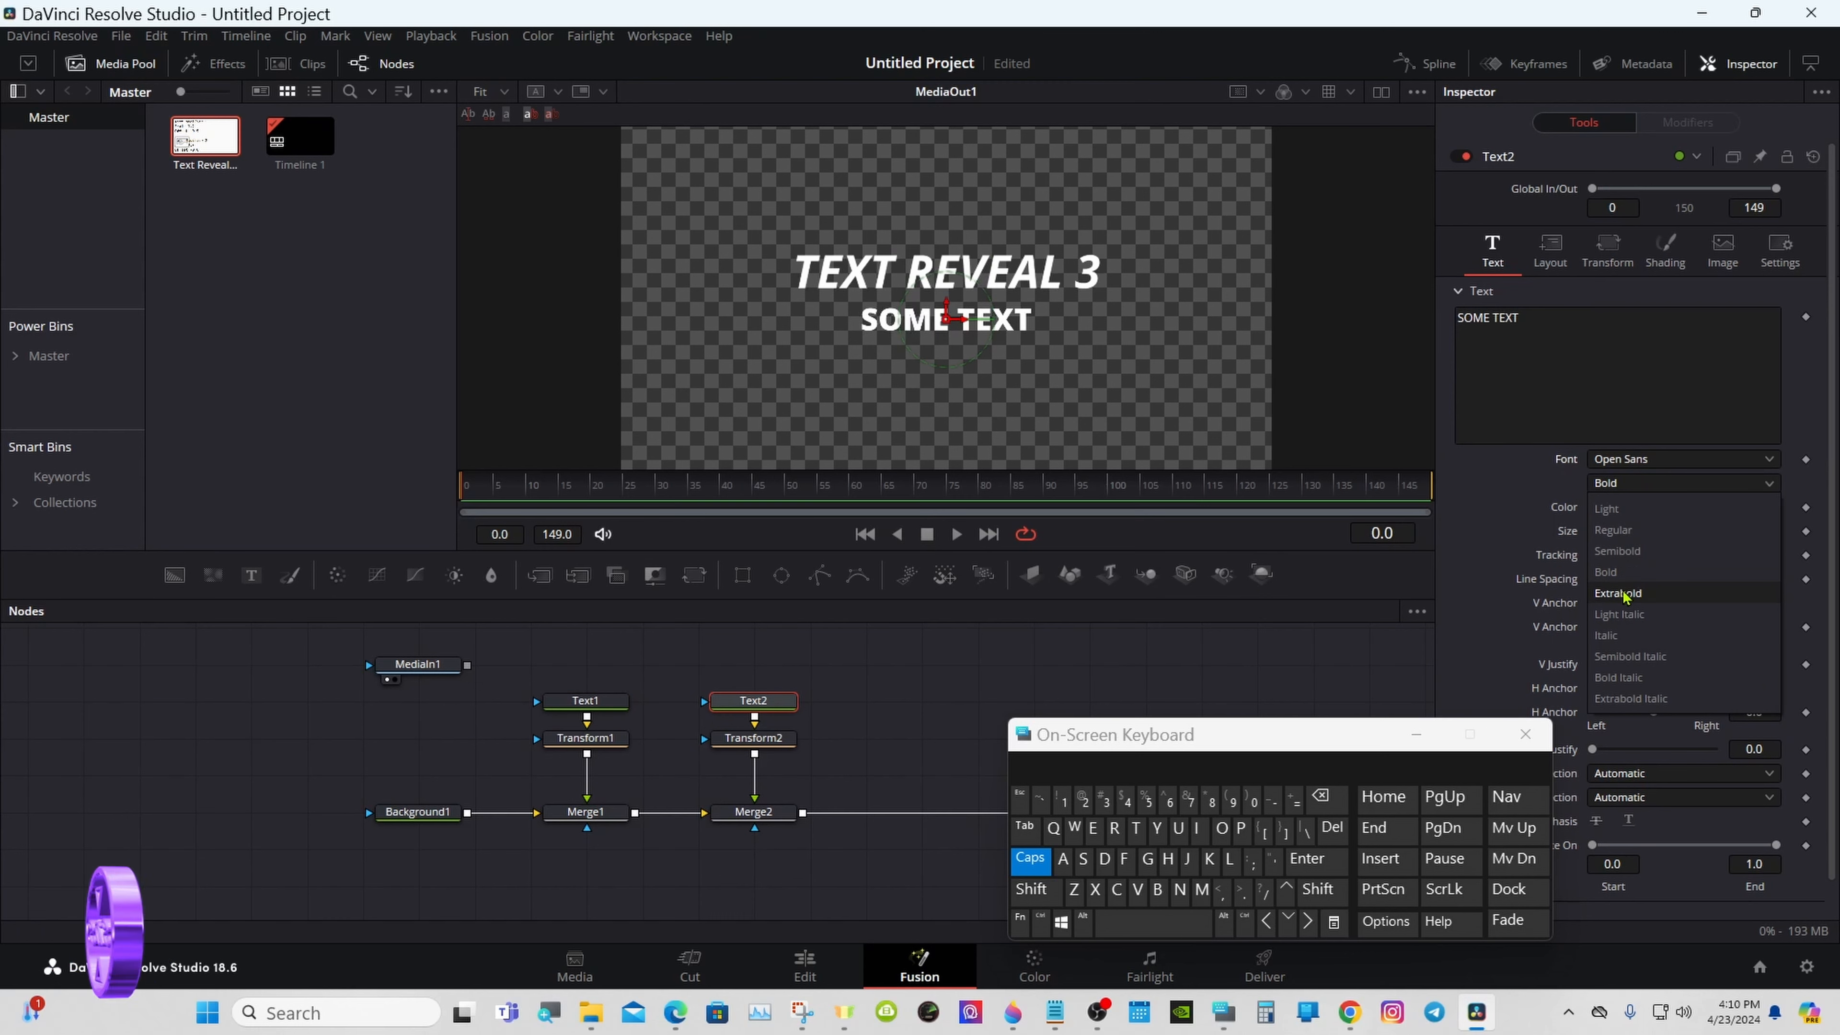
click(1627, 656)
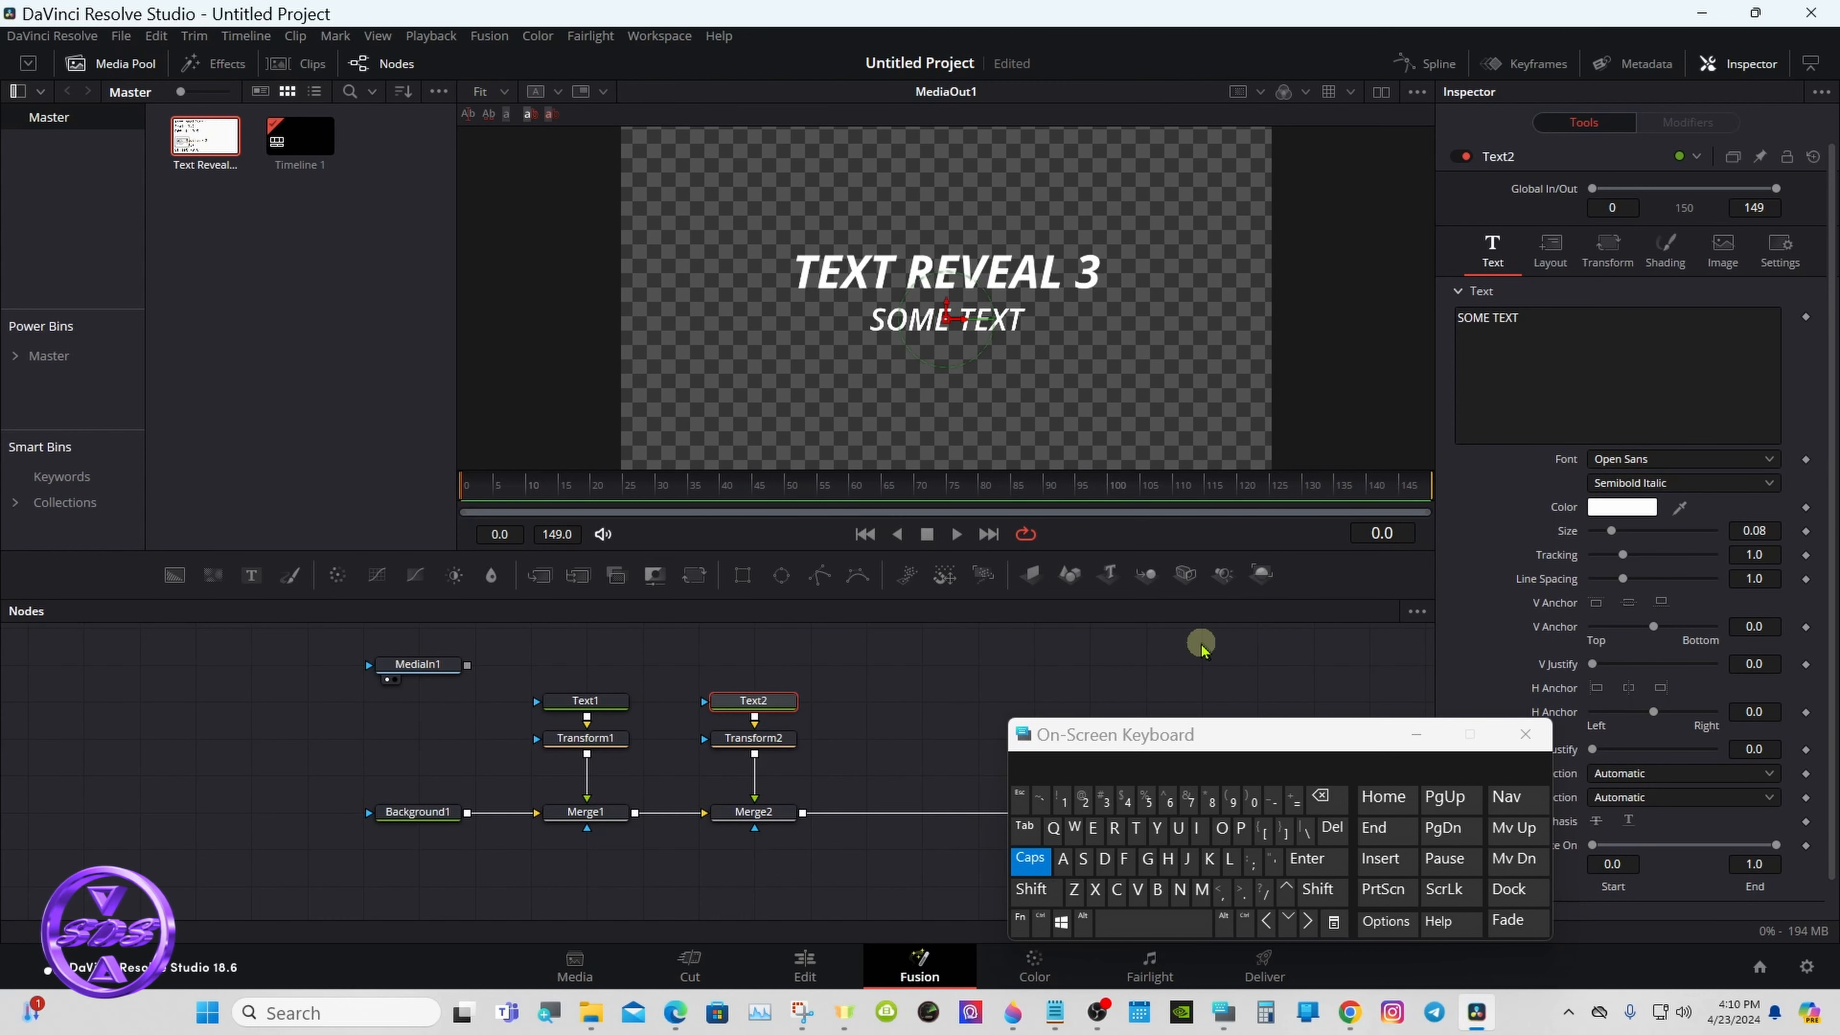
click(917, 716)
drag(1074, 737, 1147, 739)
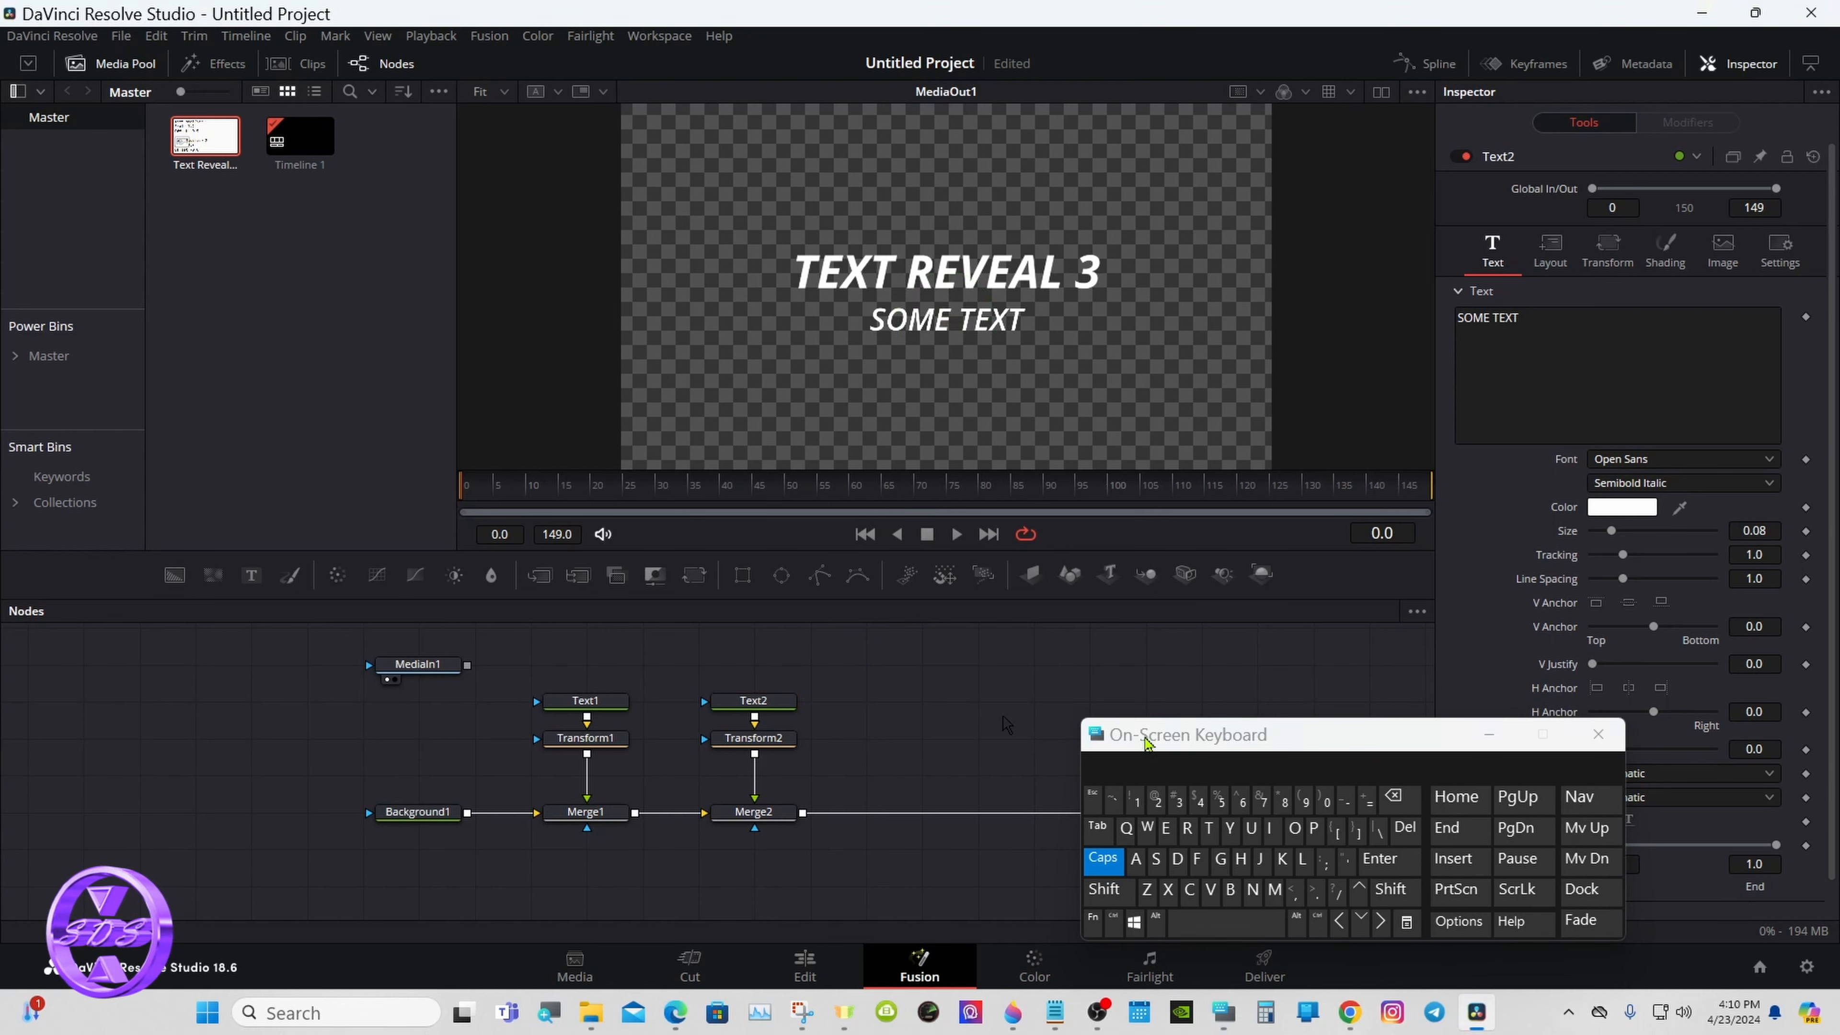
- Apply an Anim Curves modifier to the Opacity of Text1's White Solid Fill shading element
click(597, 703)
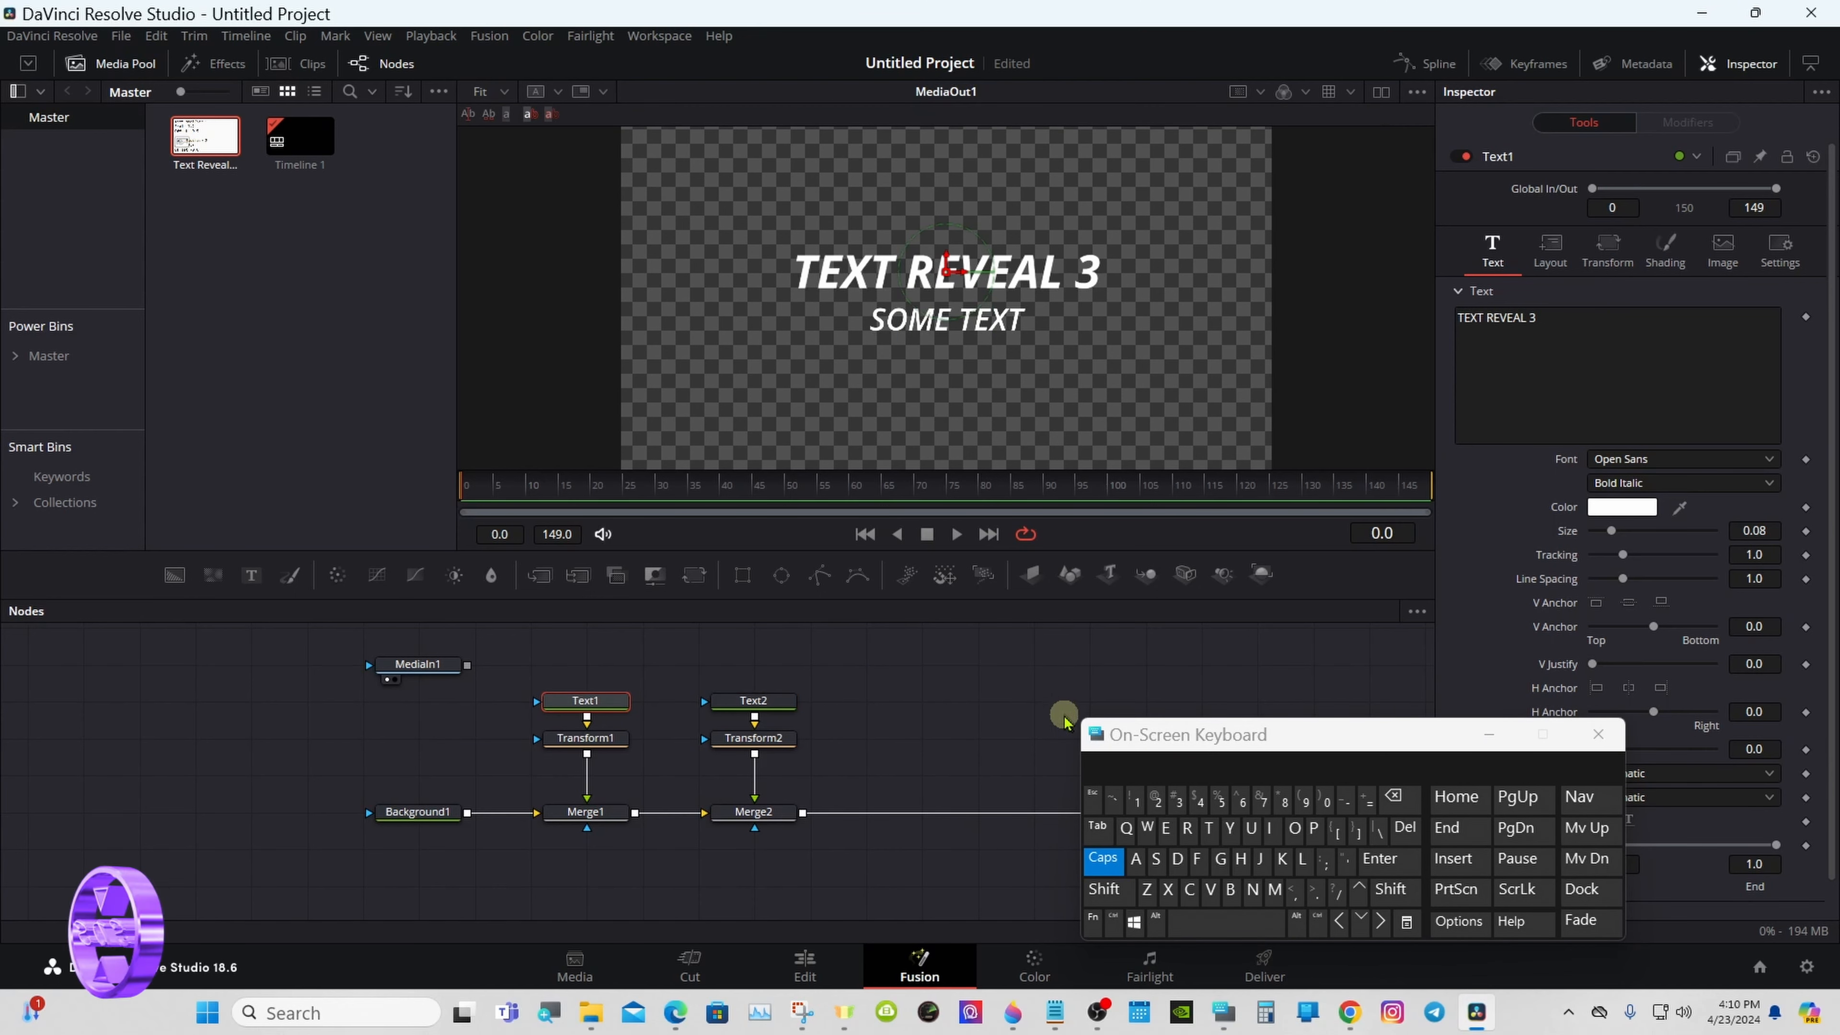
drag(1206, 746, 999, 749)
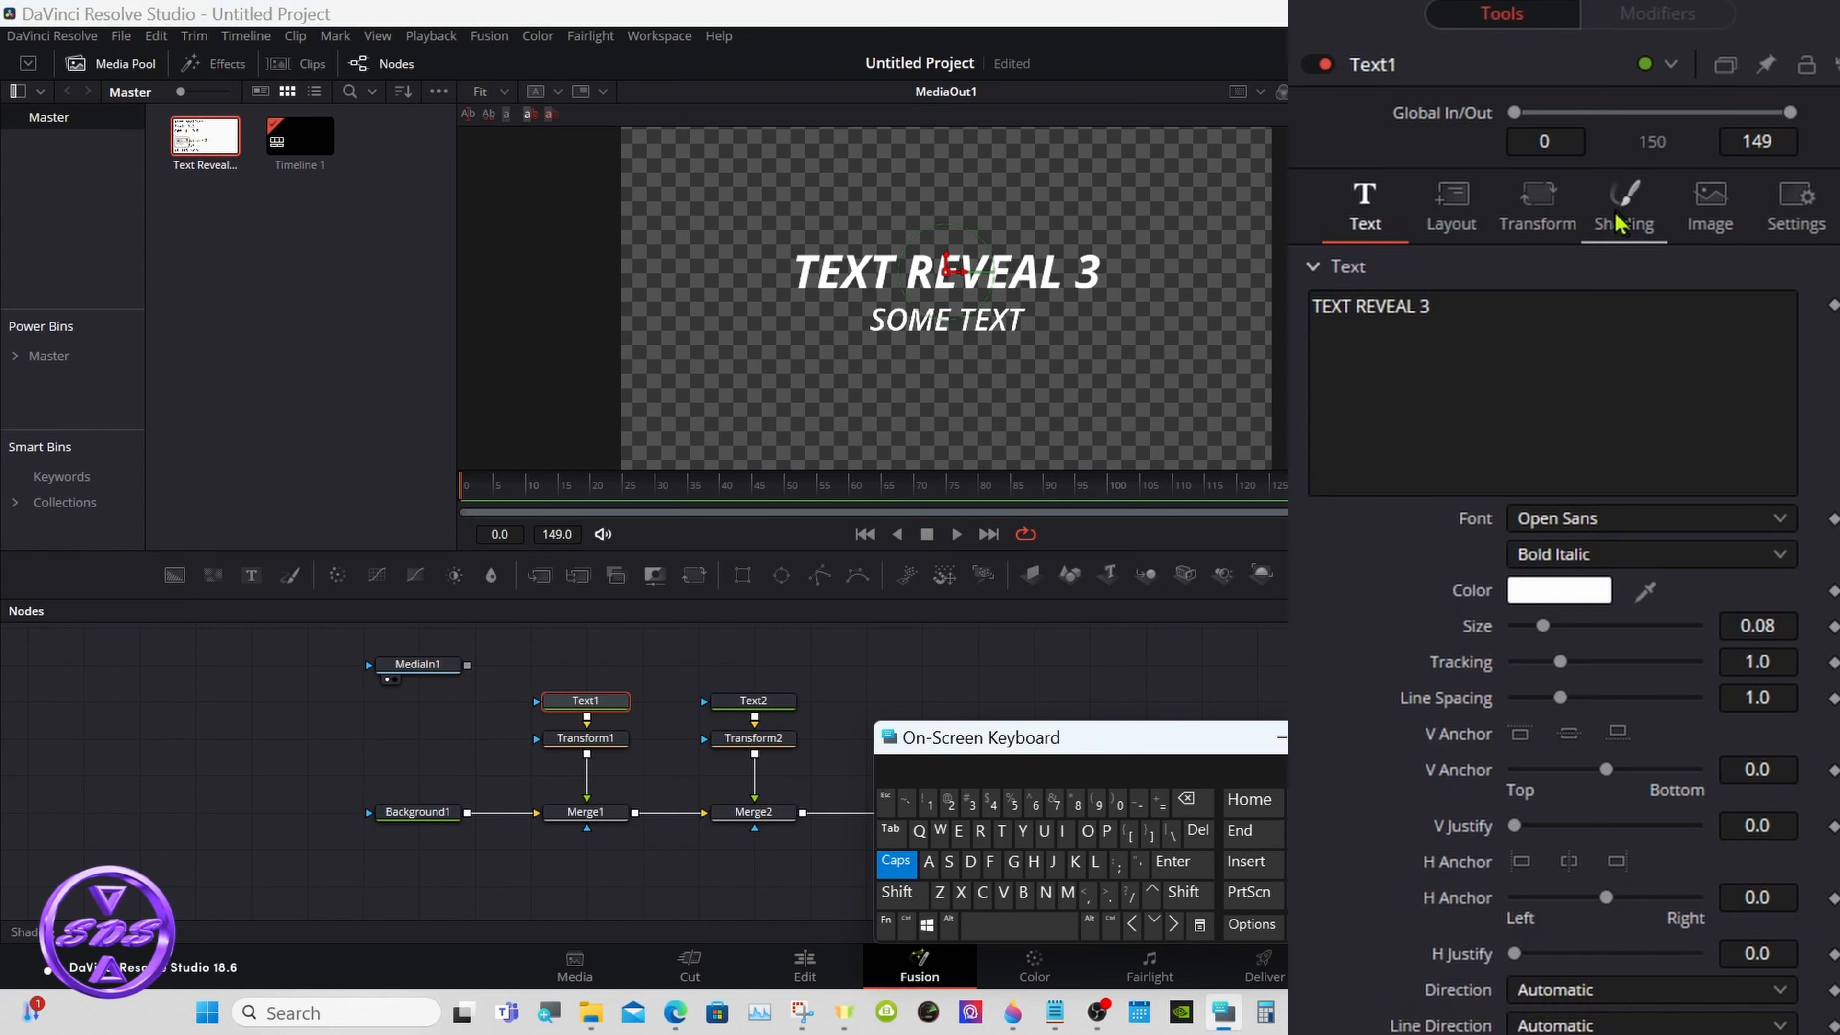
click(1619, 218)
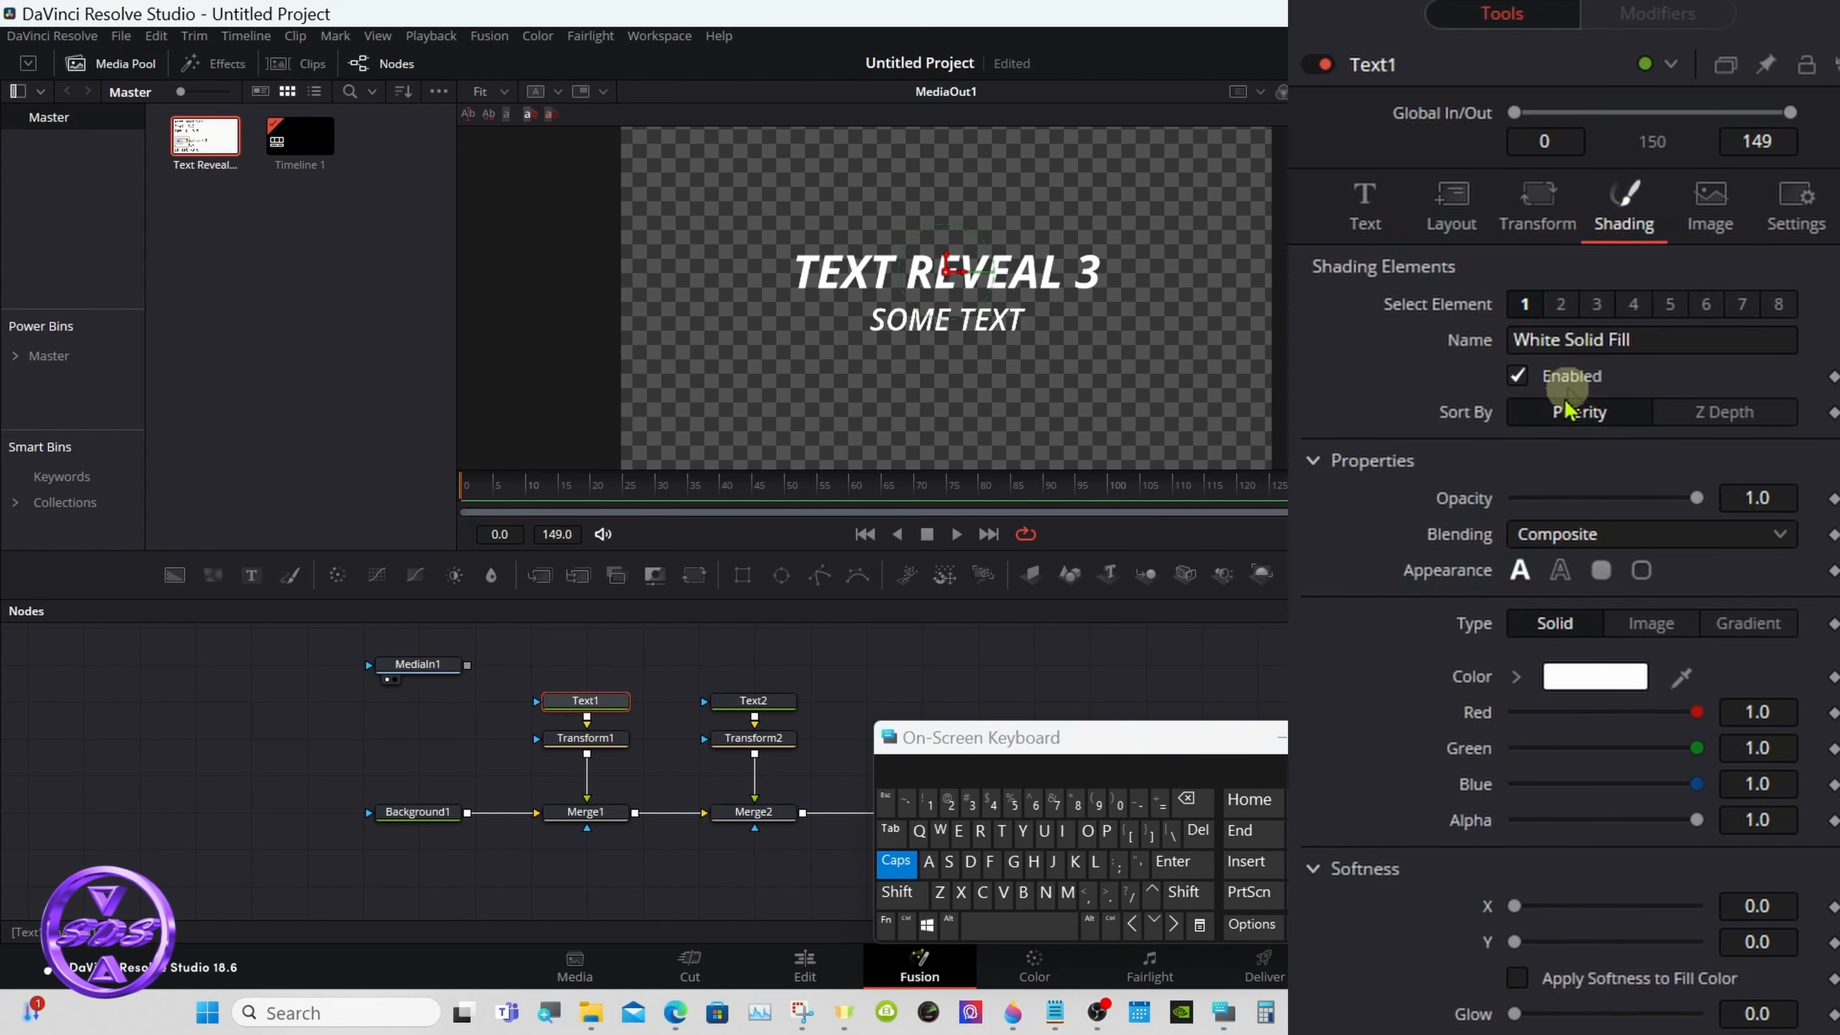
right_click(1476, 500)
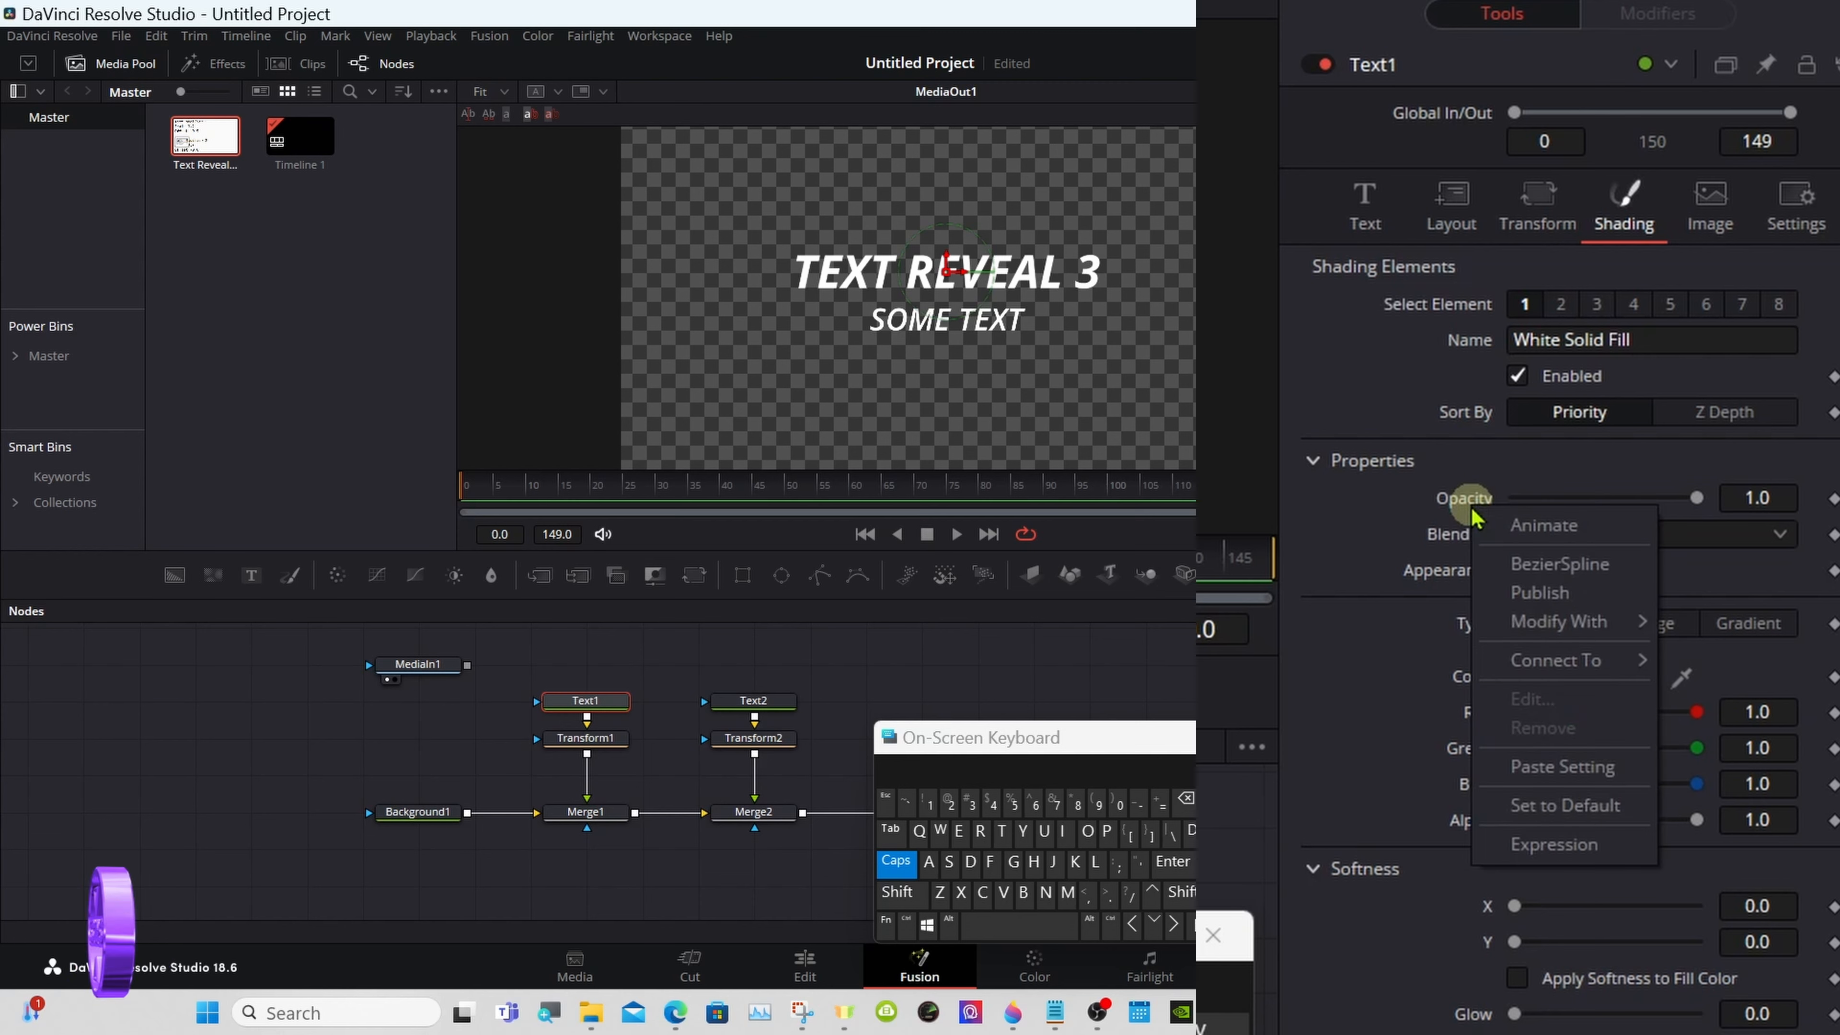
mouse_move(1543, 632)
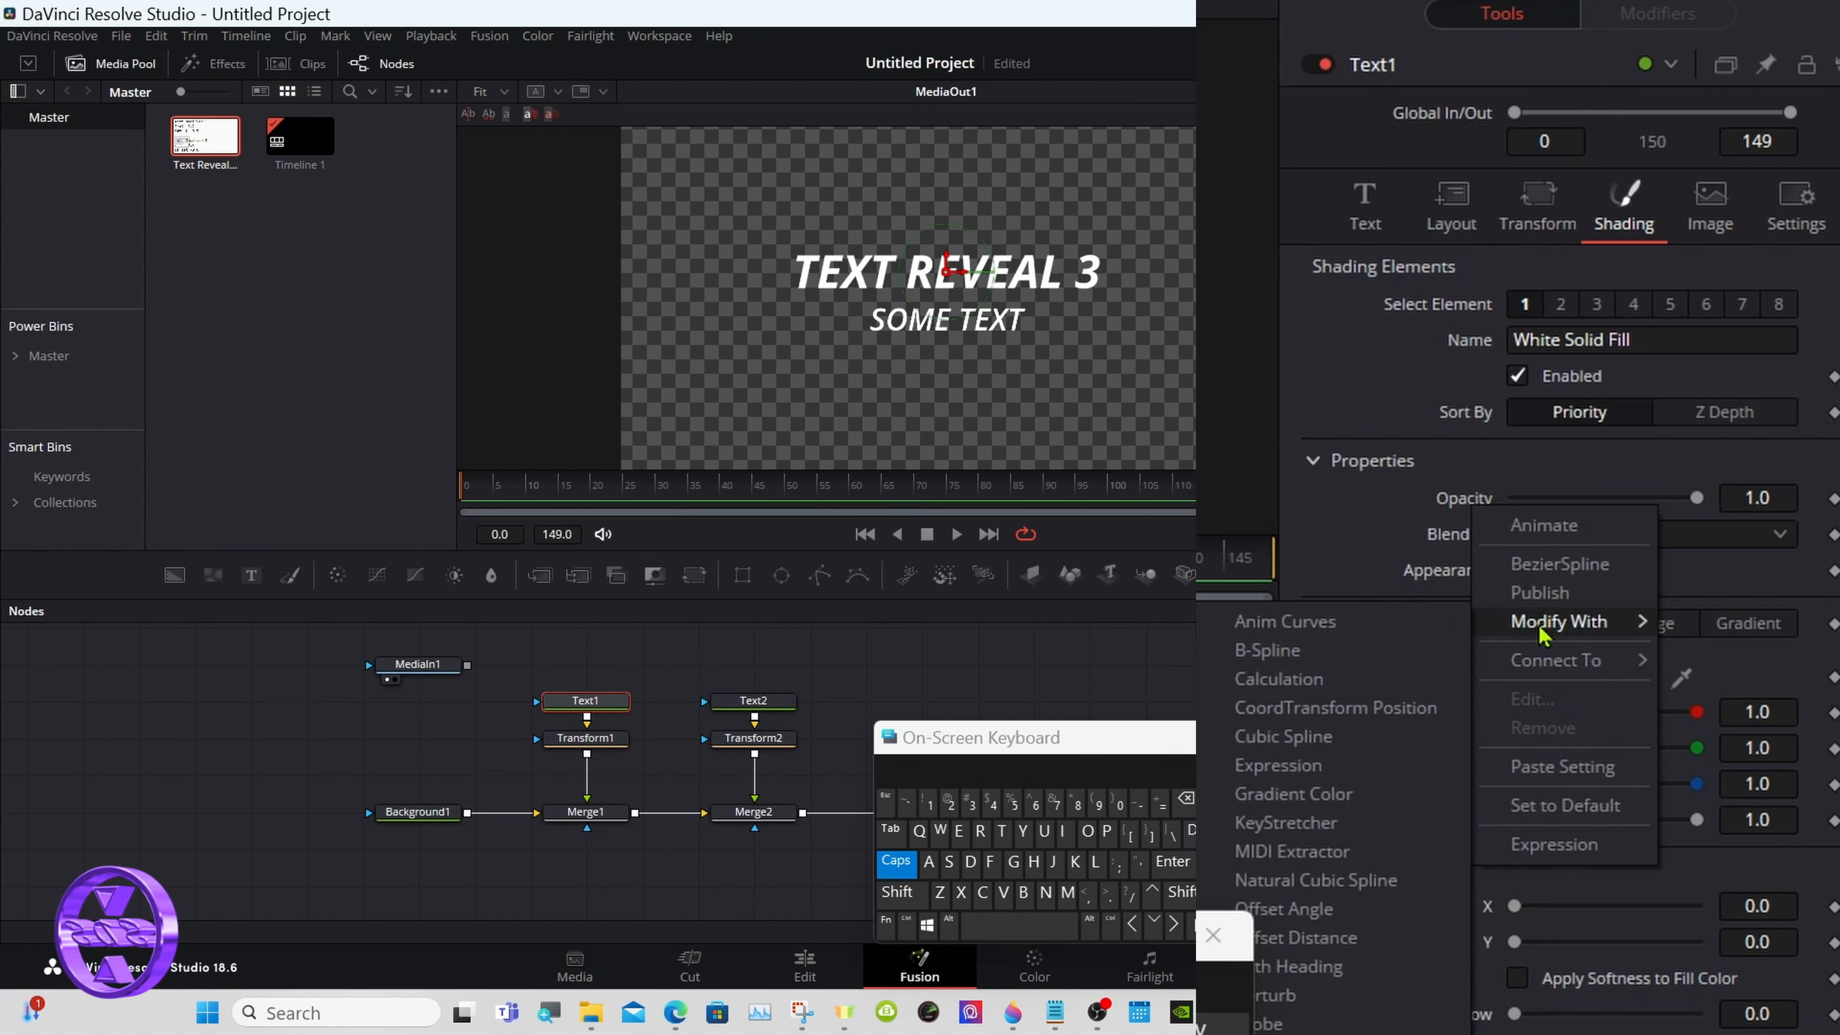
click(1379, 628)
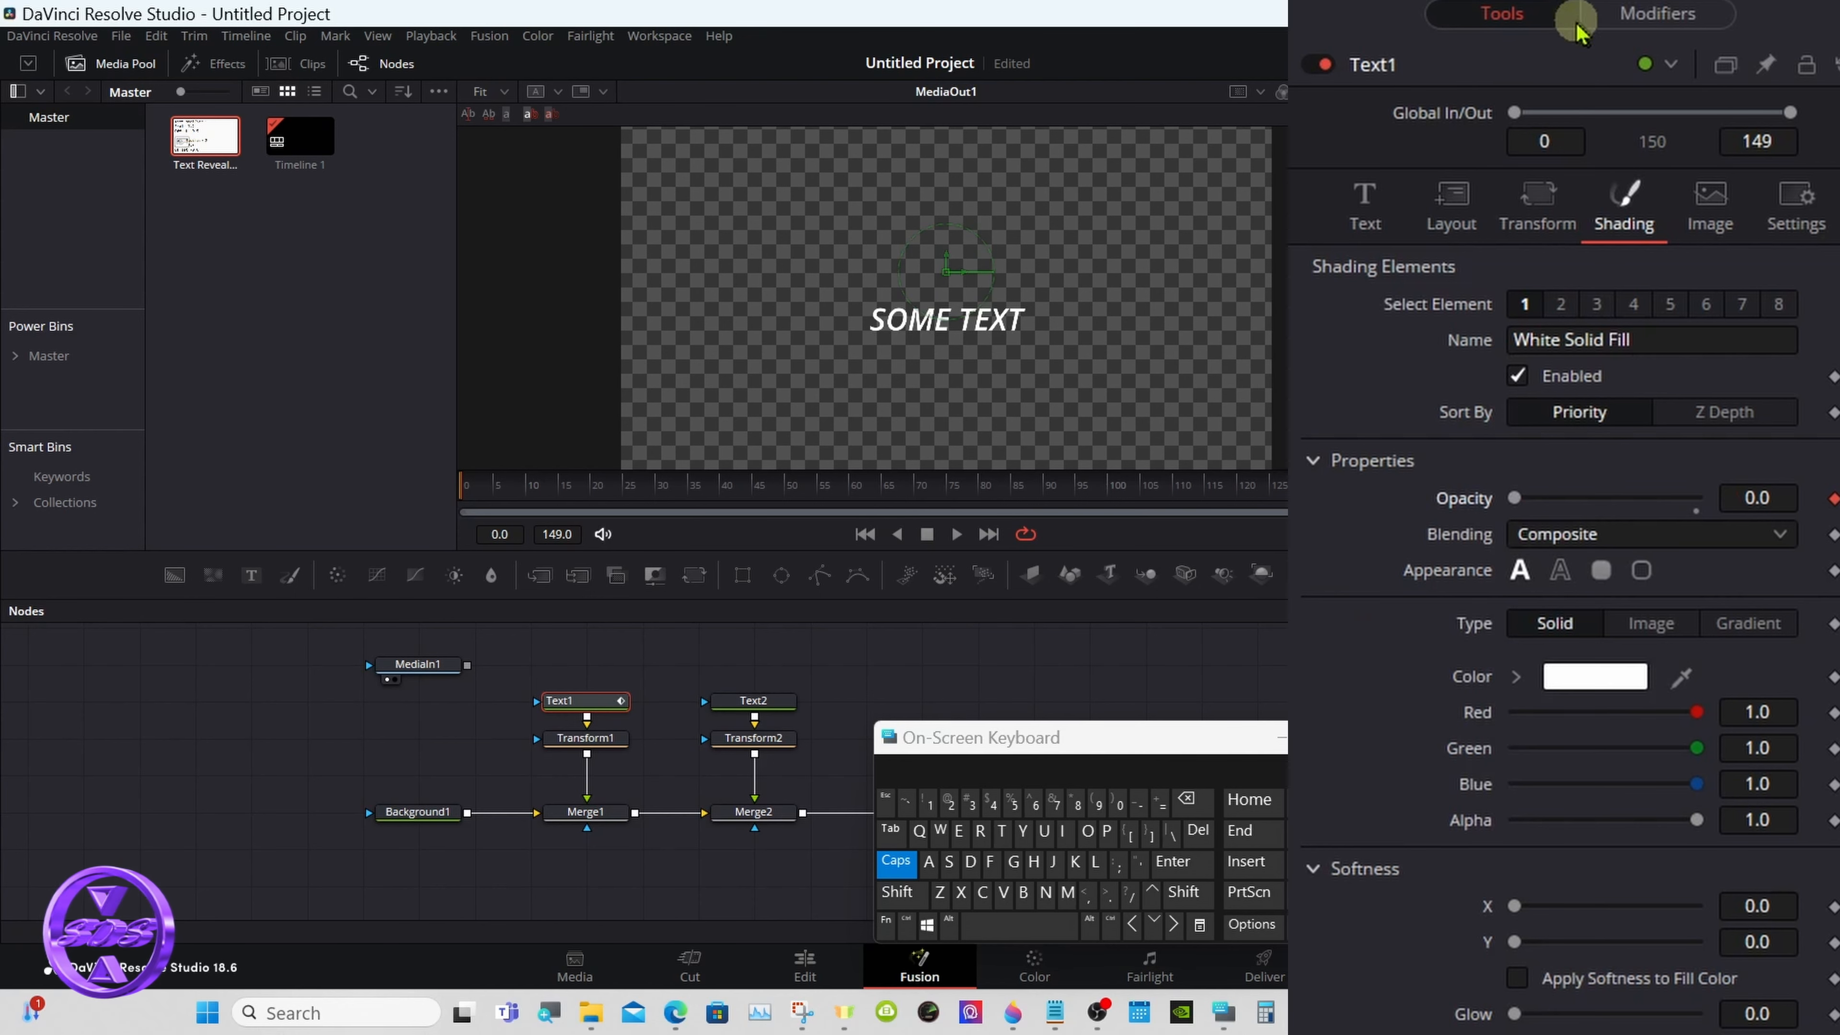
- Set the Scale of the Anim Curves modifier on Text1's opacity to 3.2
click(1630, 16)
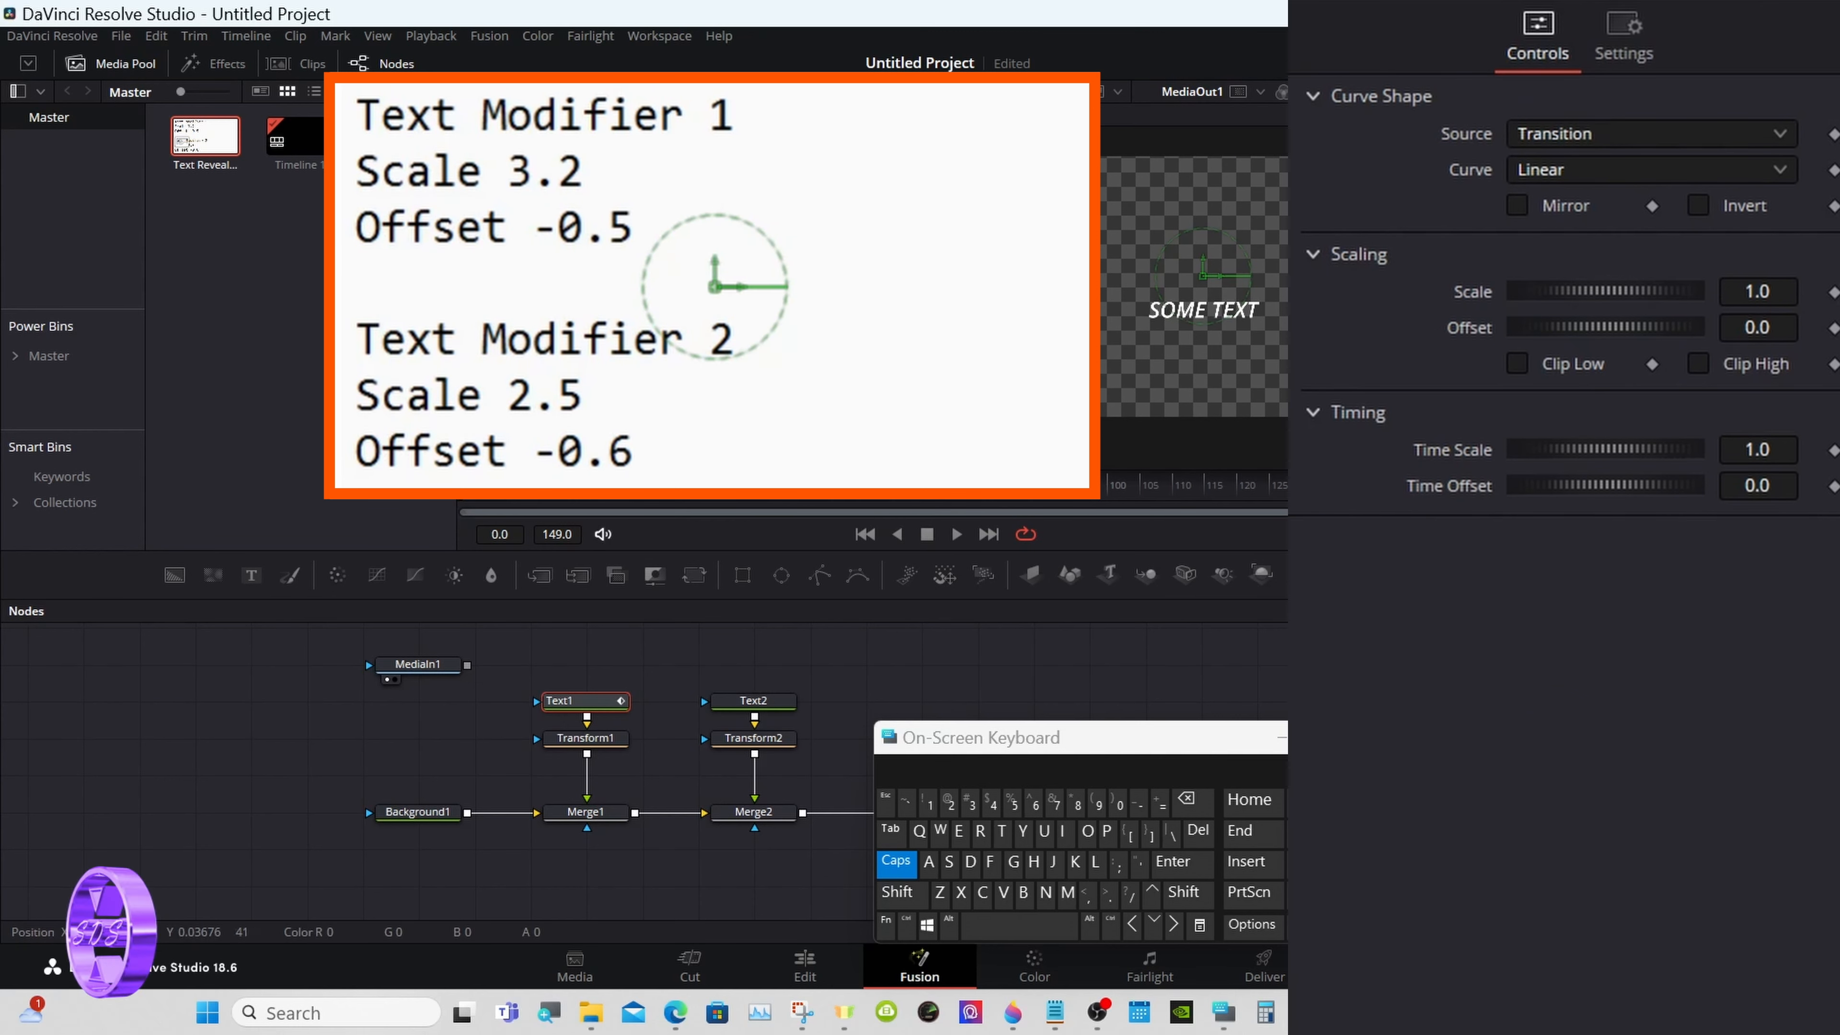
click(1778, 288)
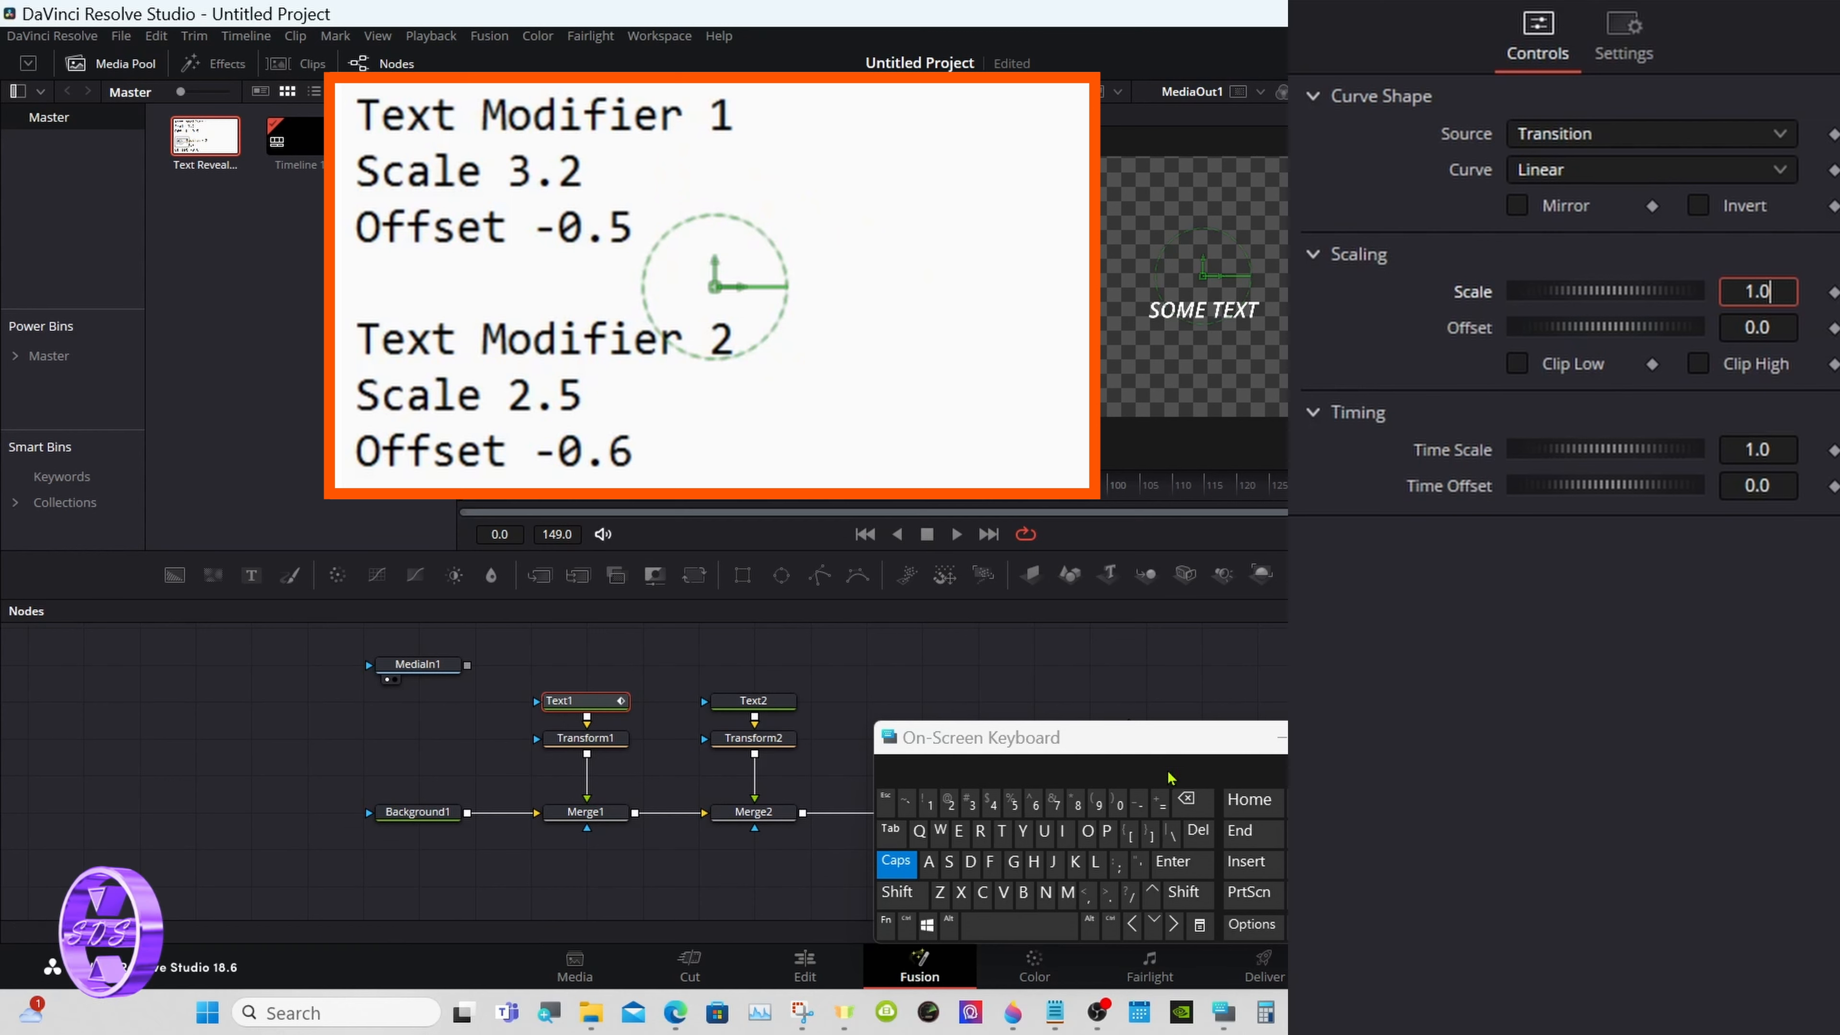
click(1185, 799)
click(1186, 799)
click(1186, 800)
click(970, 803)
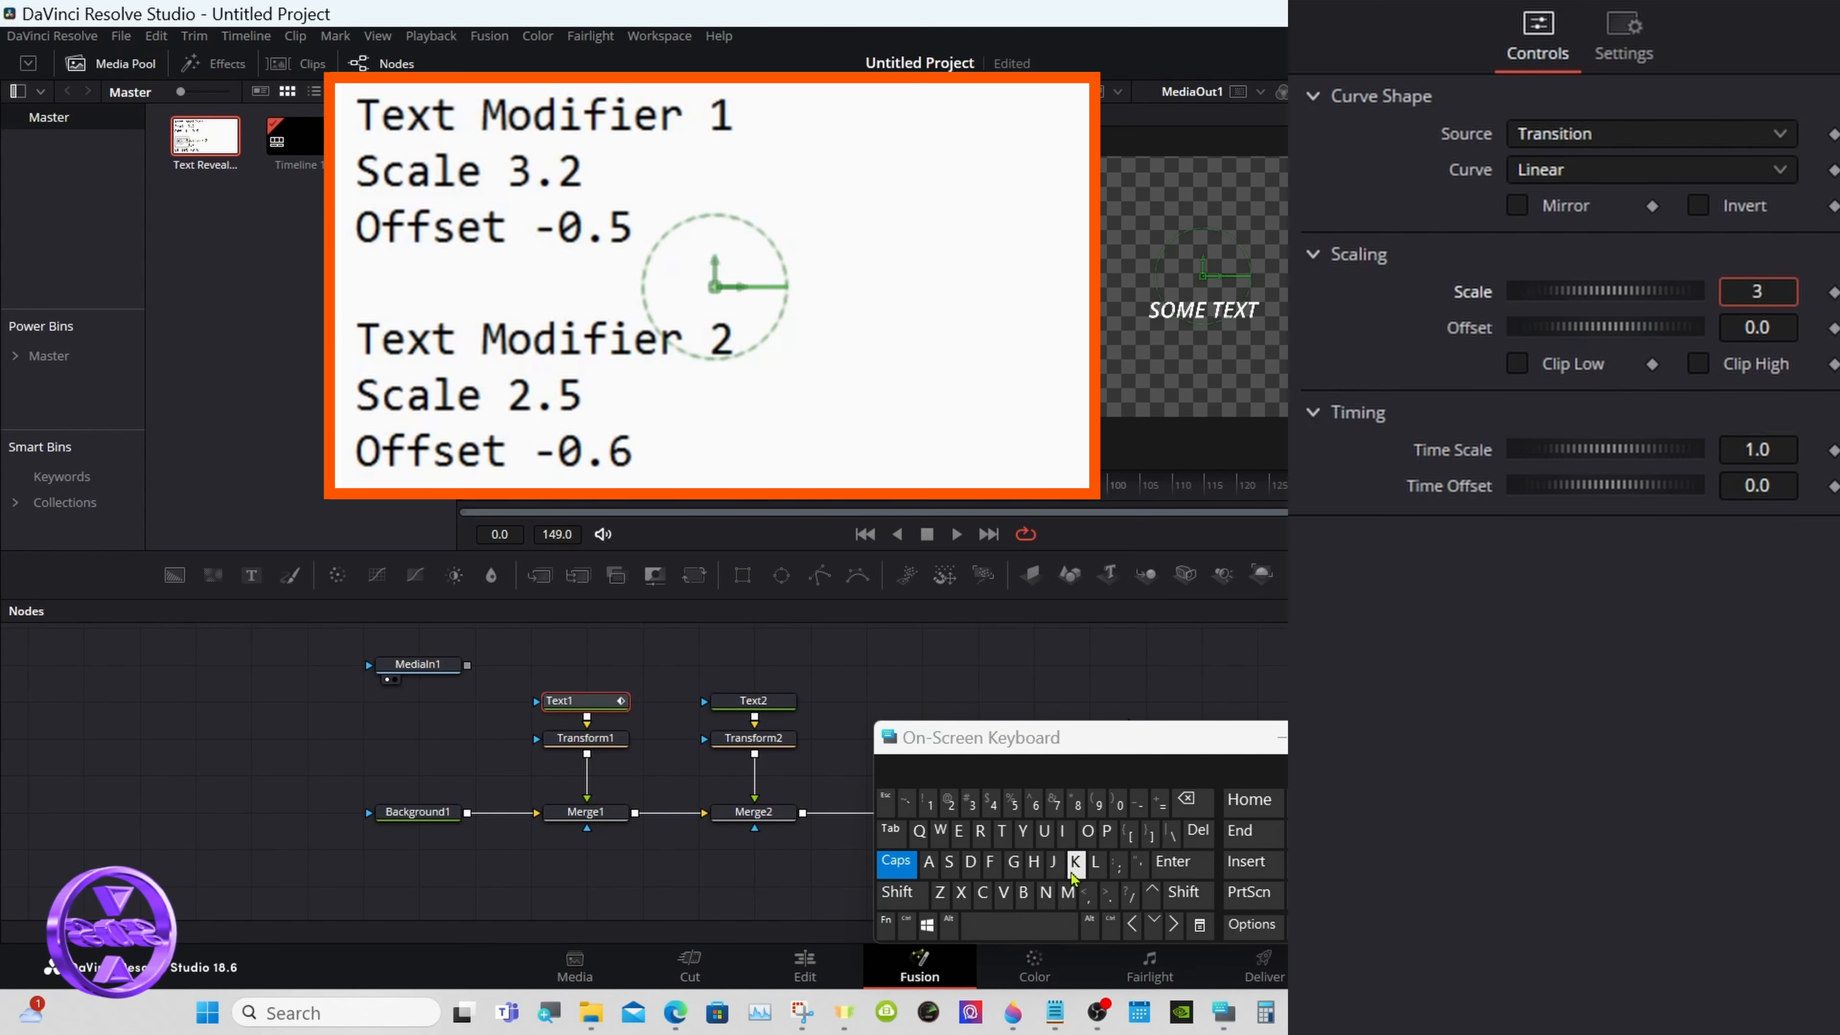
click(1108, 894)
click(950, 802)
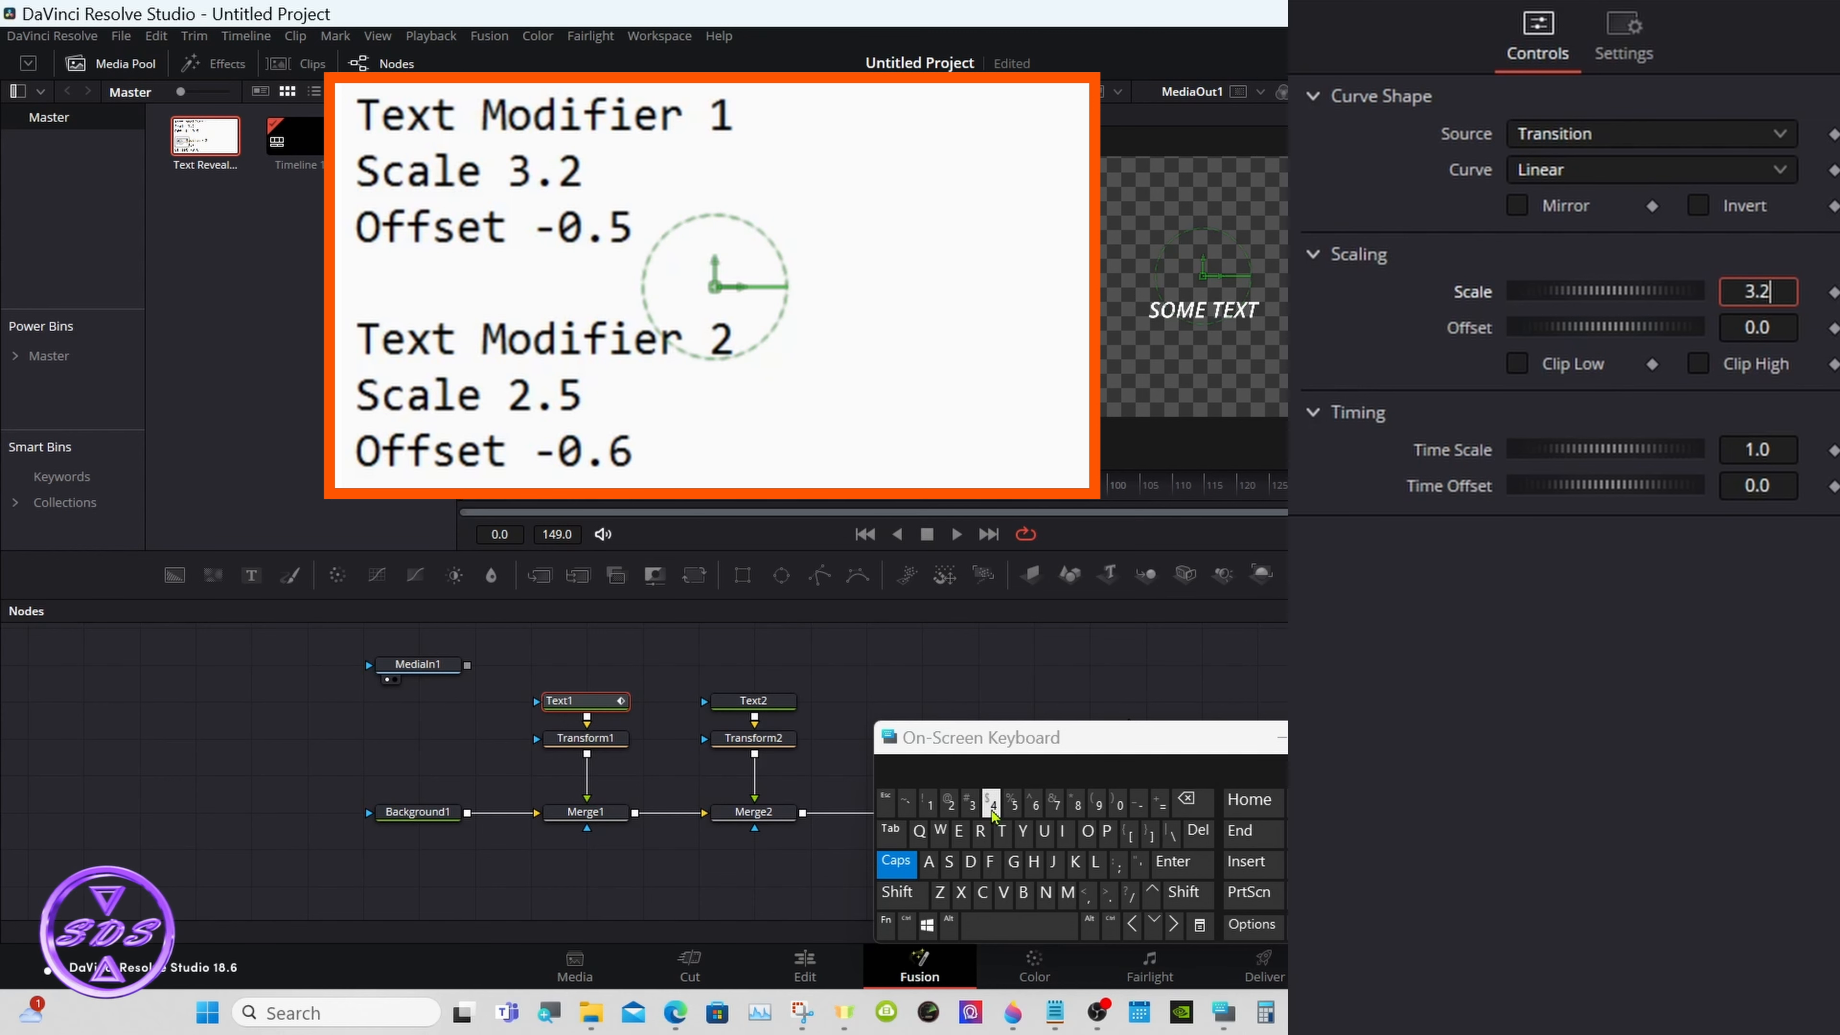
click(1173, 862)
- Set the Offset of Text1's opacity Anim Curves modifier to -0.5 and preview the title's fade along the timeline
click(1188, 799)
click(1188, 799)
click(1188, 799)
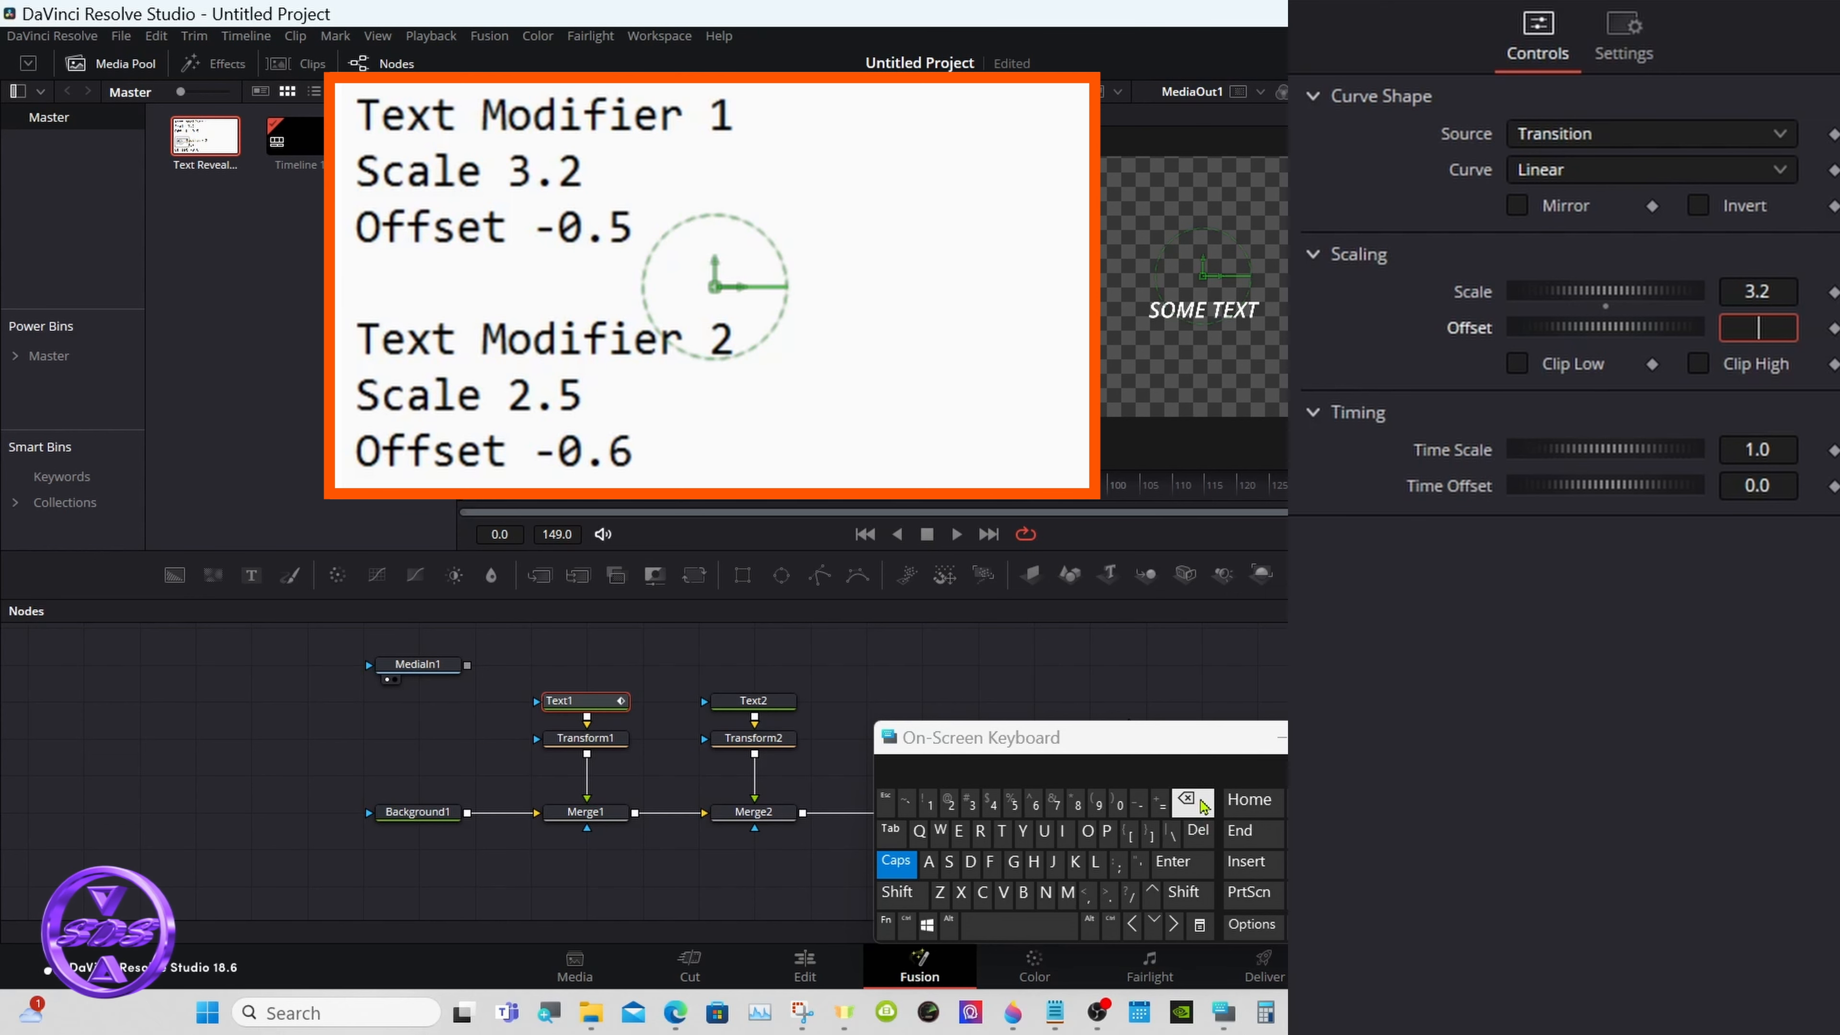
click(1140, 802)
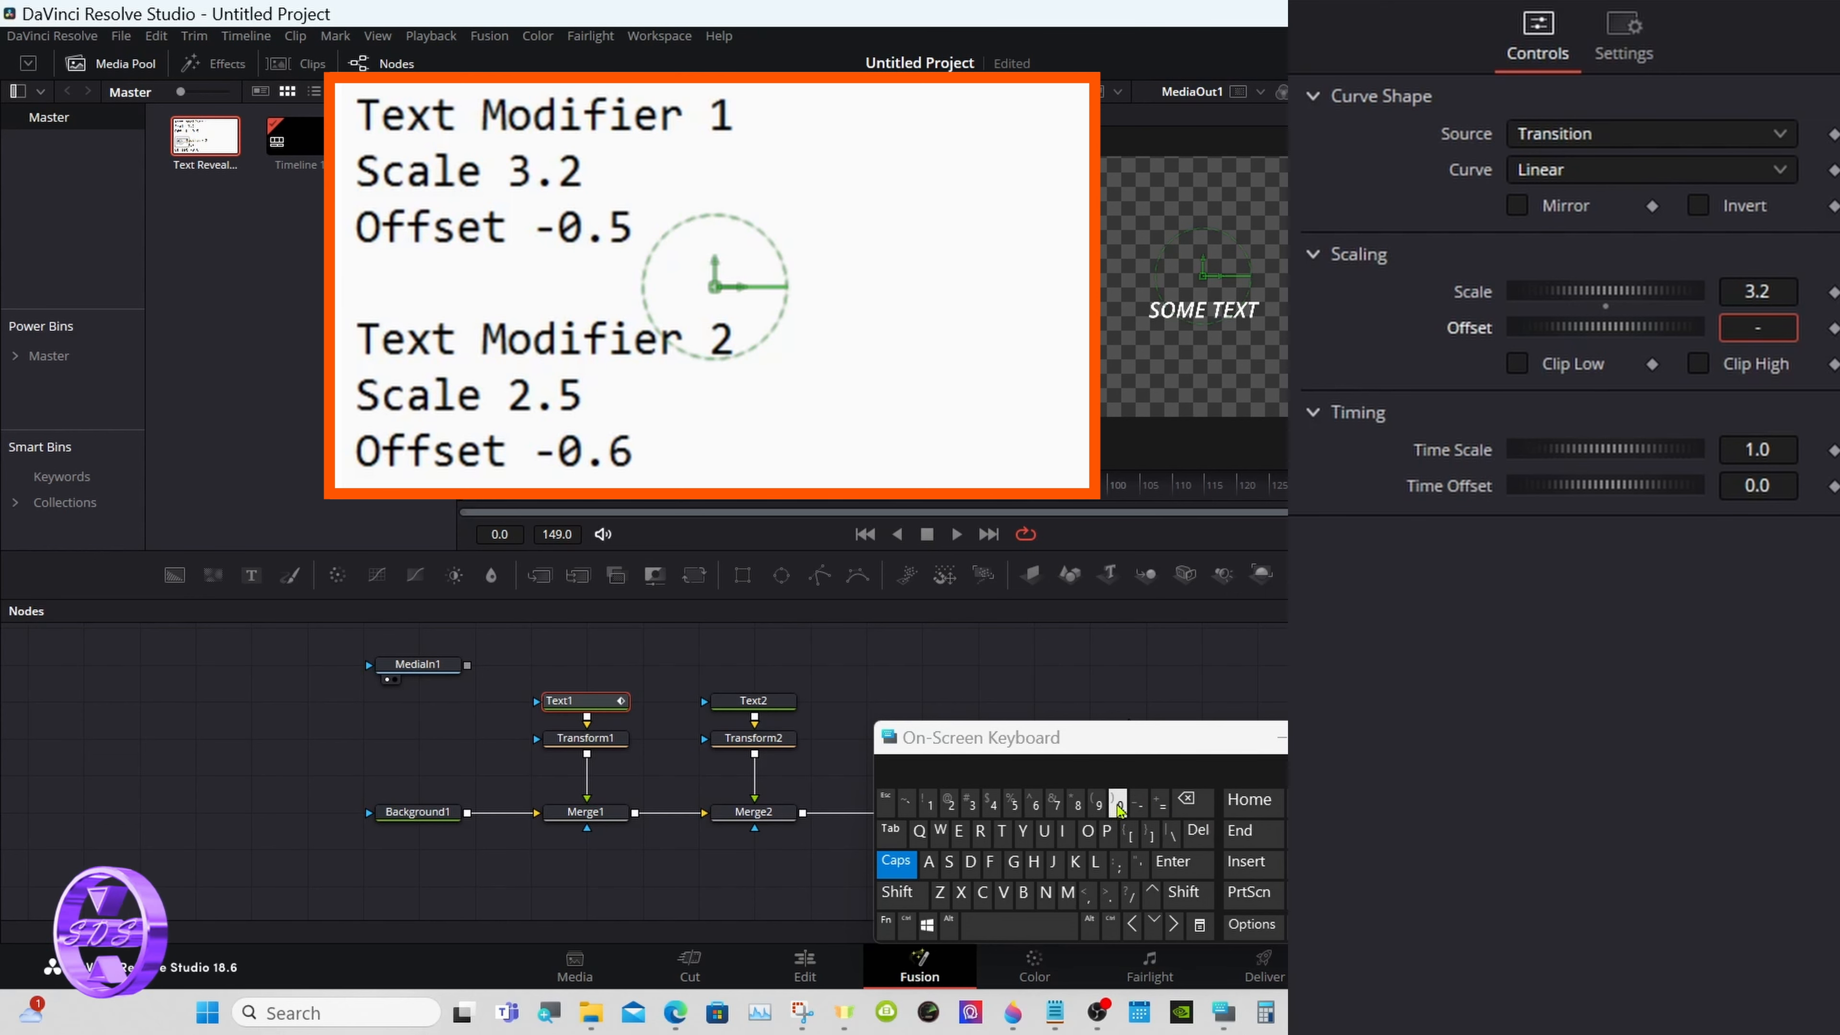
click(1120, 802)
click(1107, 893)
click(1012, 802)
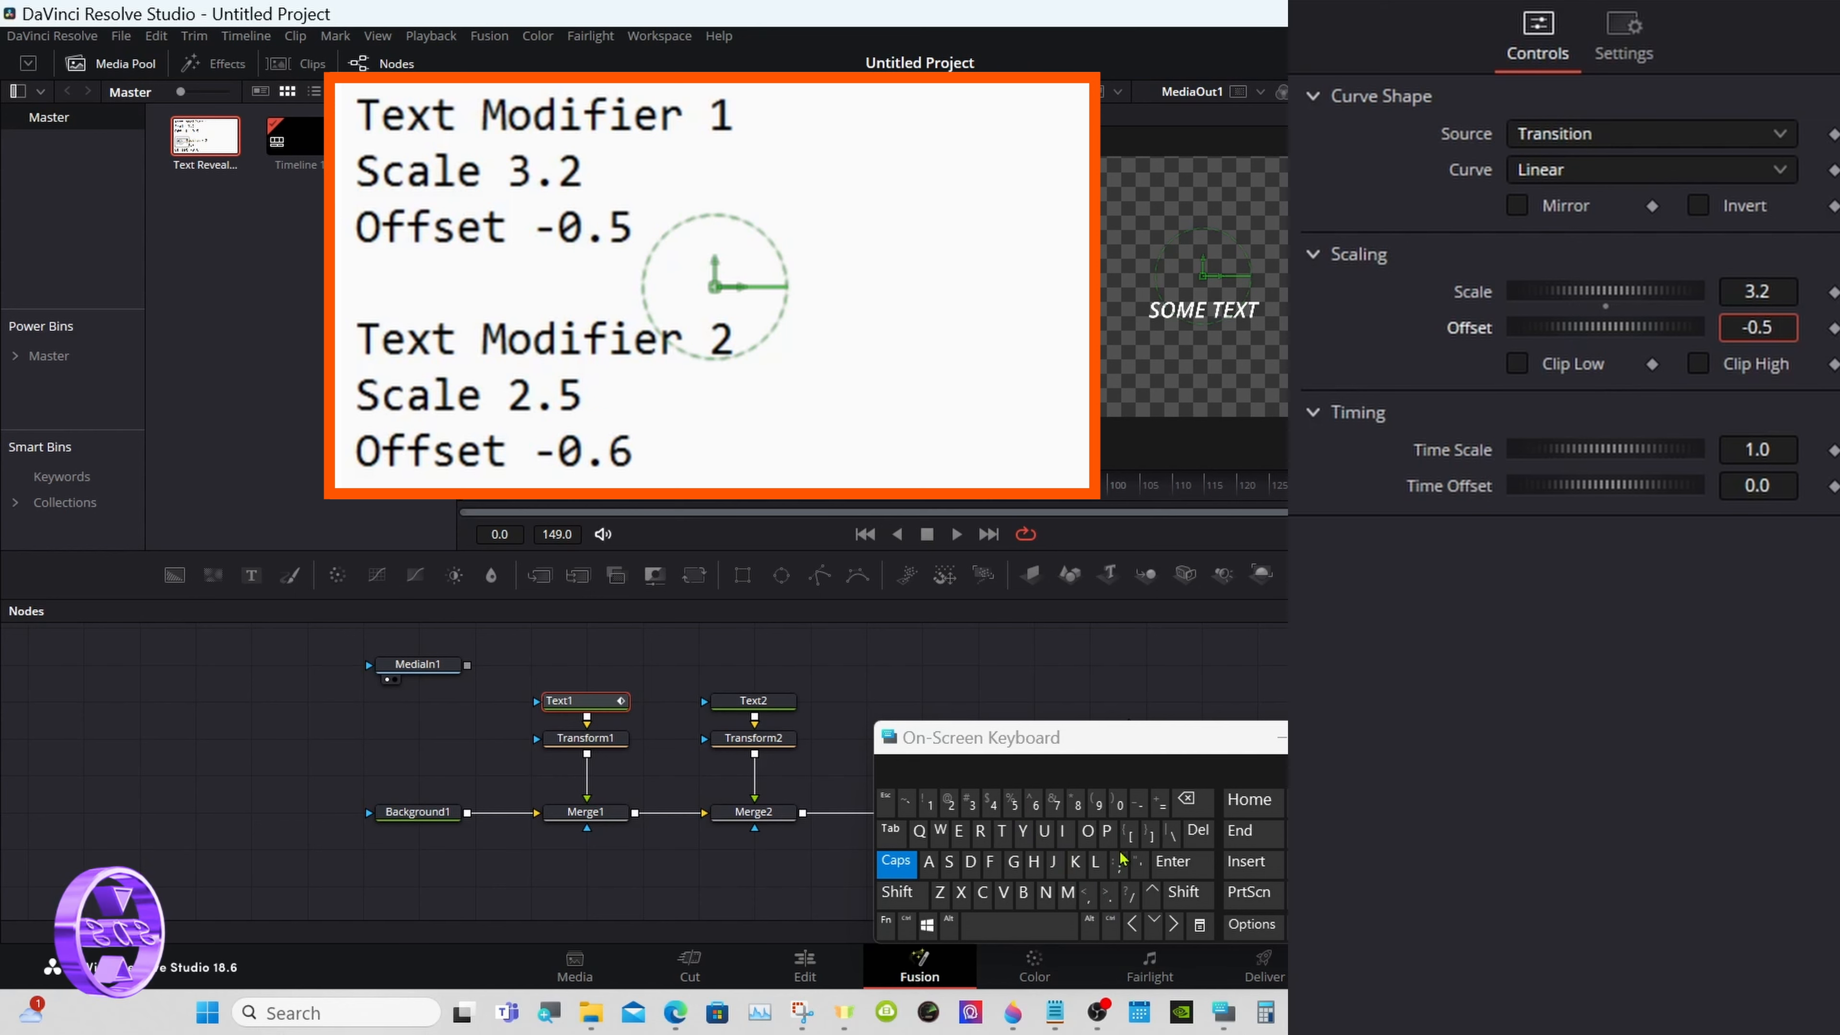
click(1172, 864)
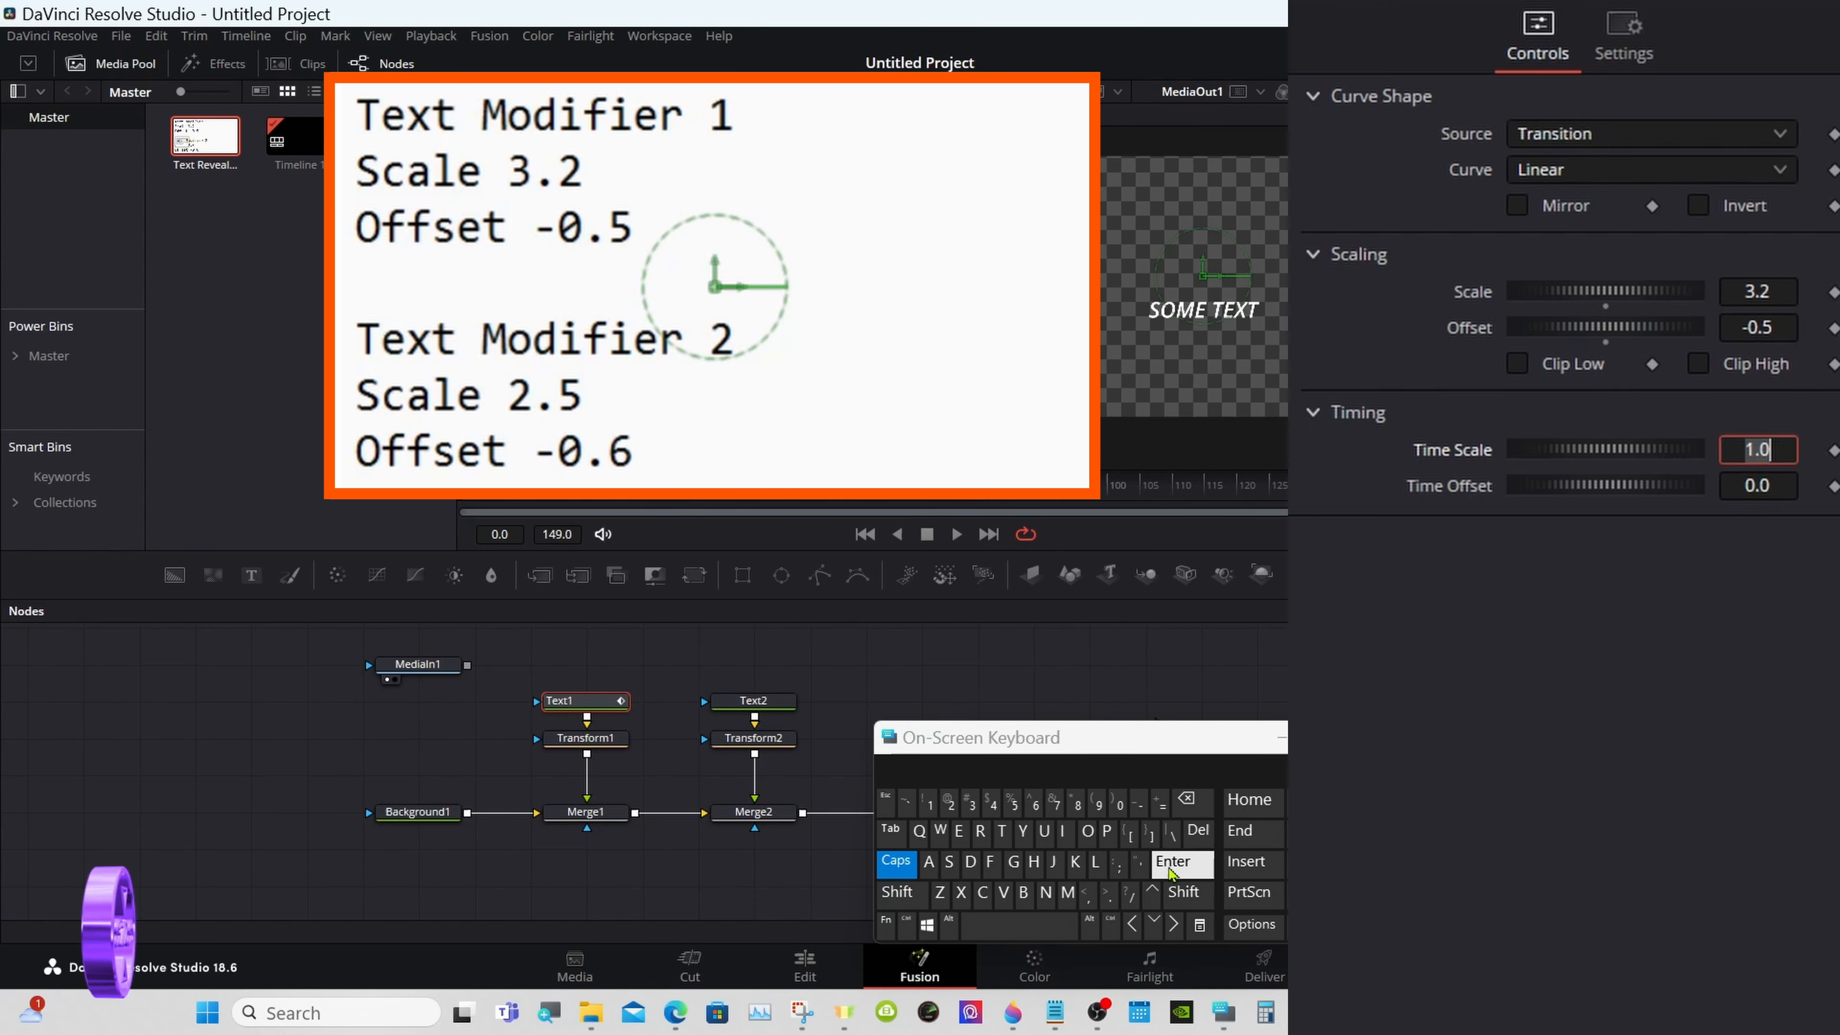
click(1138, 615)
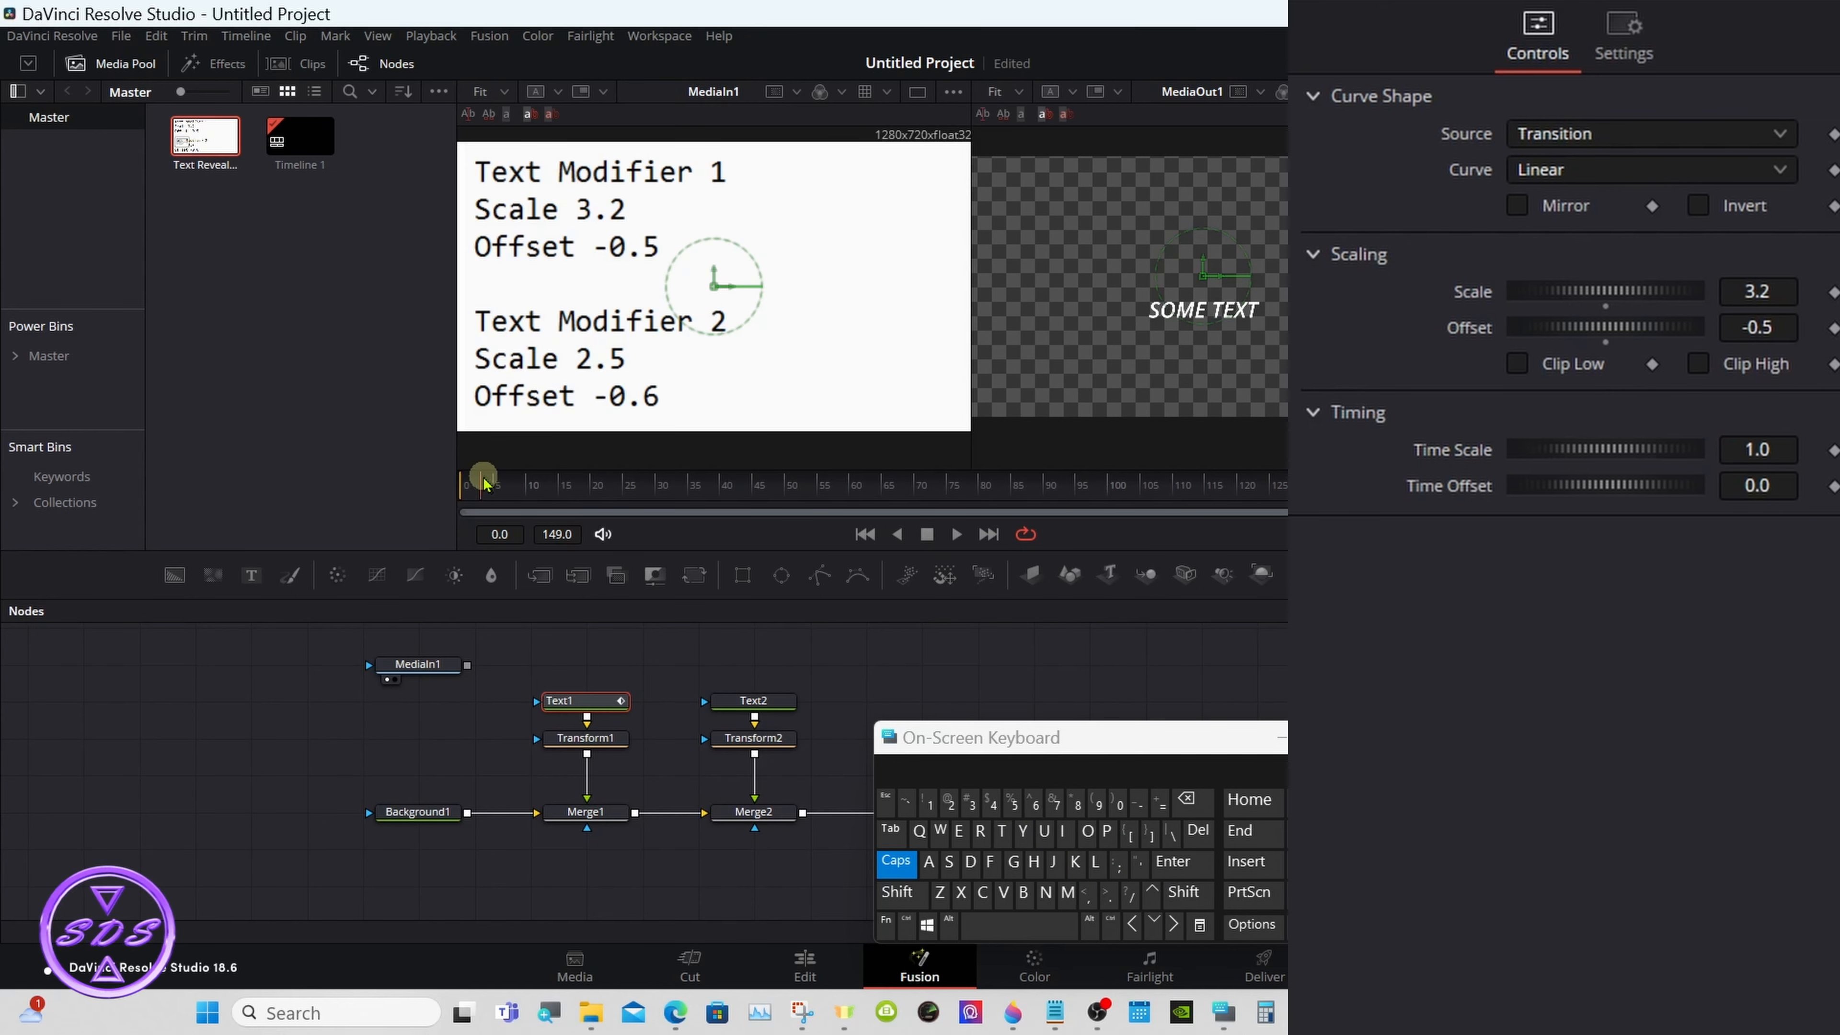
drag(483, 484, 1023, 482)
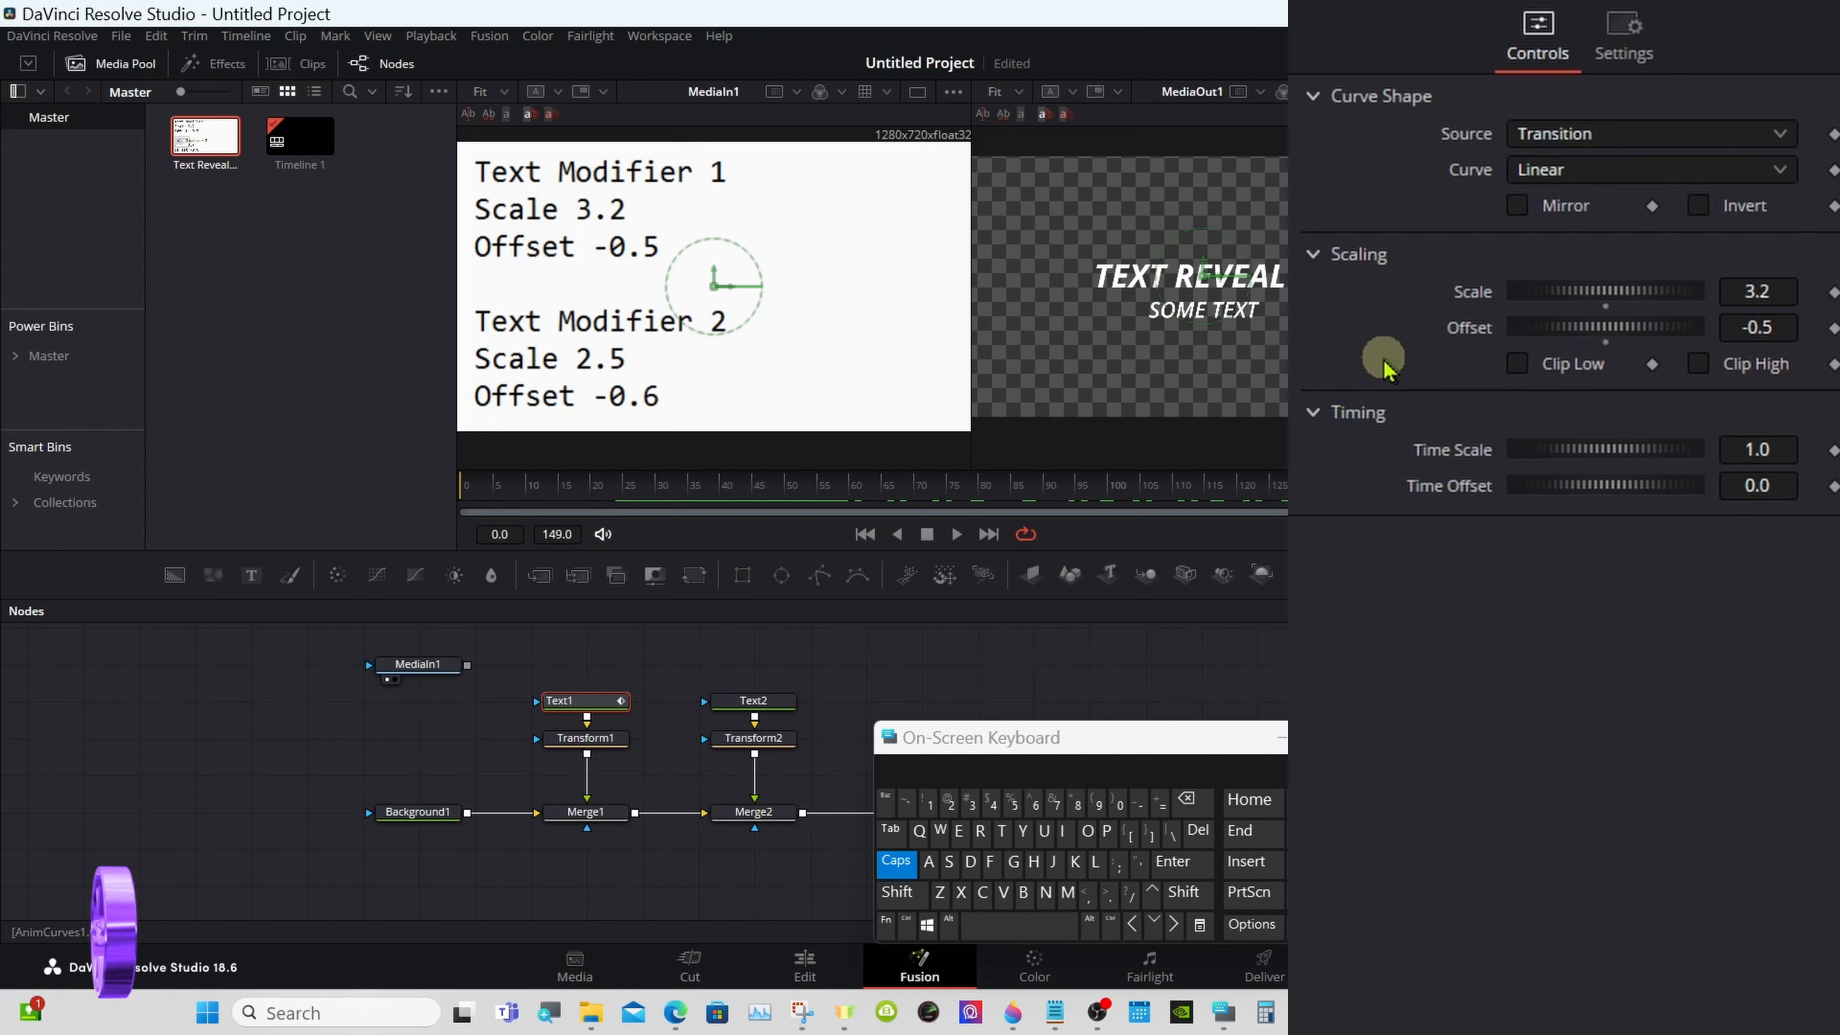
- Enable Mirror on Text1's opacity curve, then return to a single viewer showing MediaOut1
click(1517, 207)
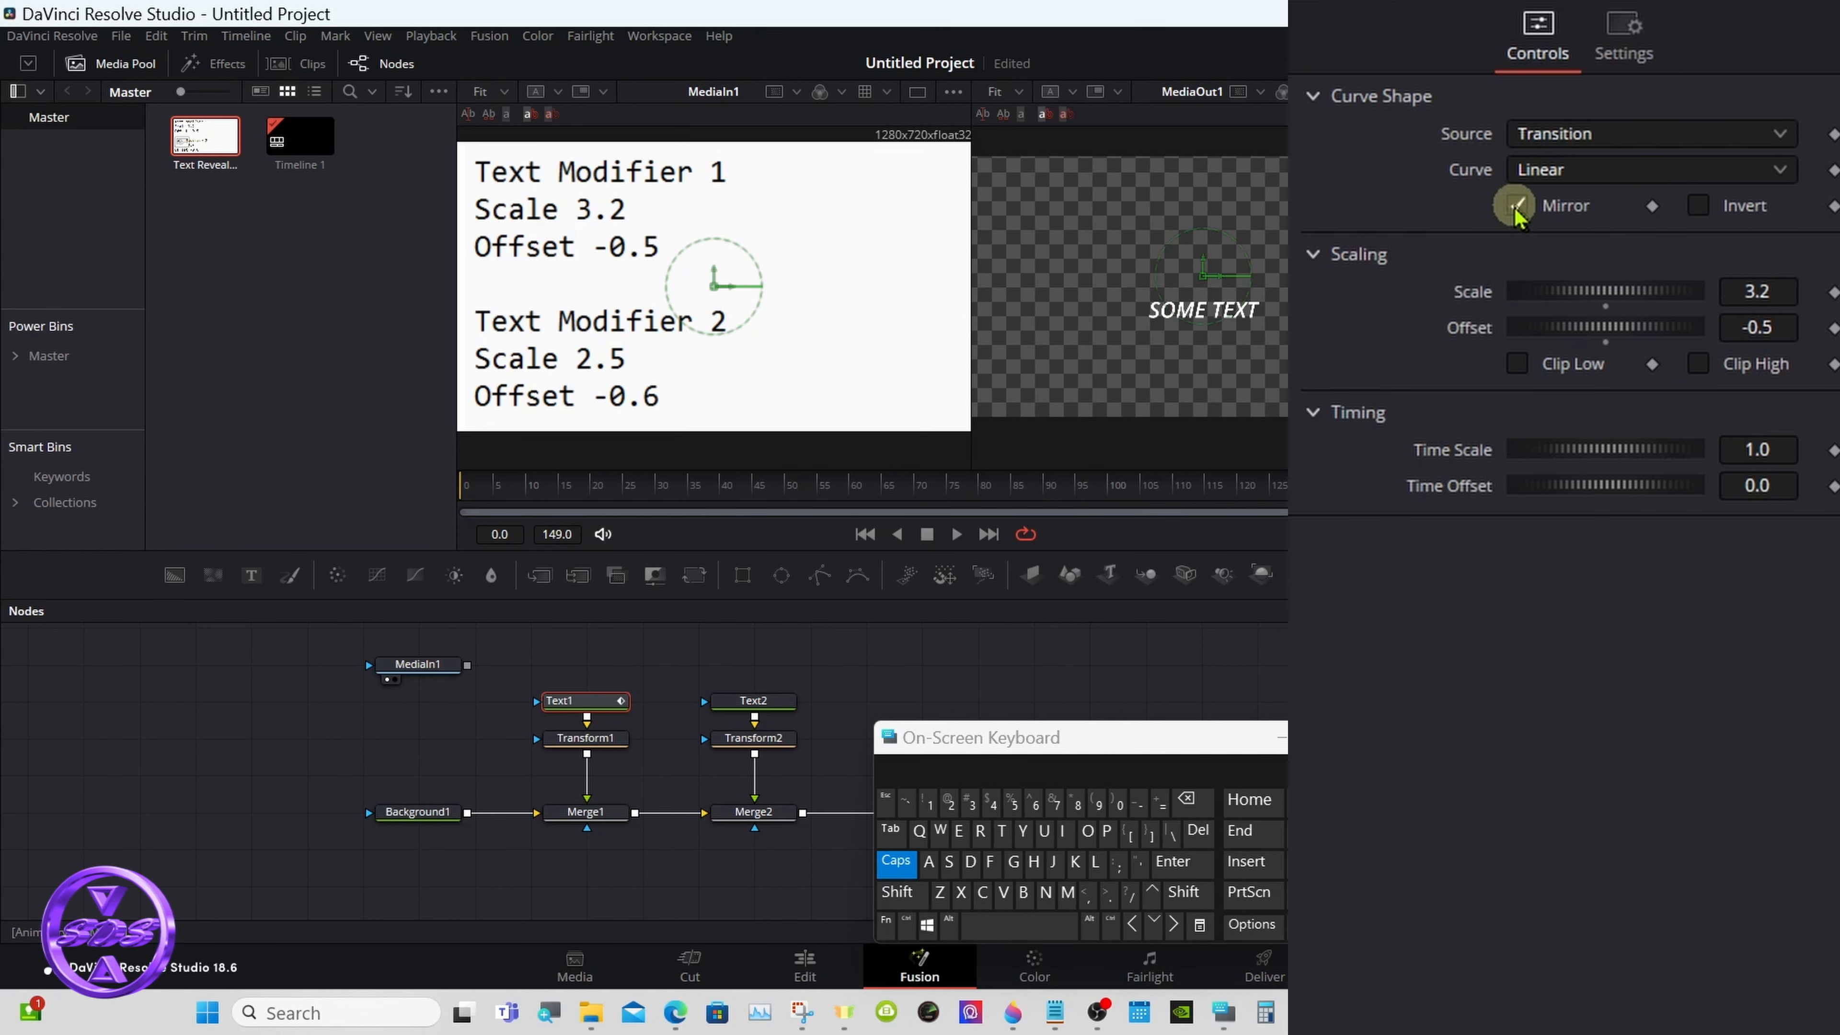
drag(1271, 499, 973, 484)
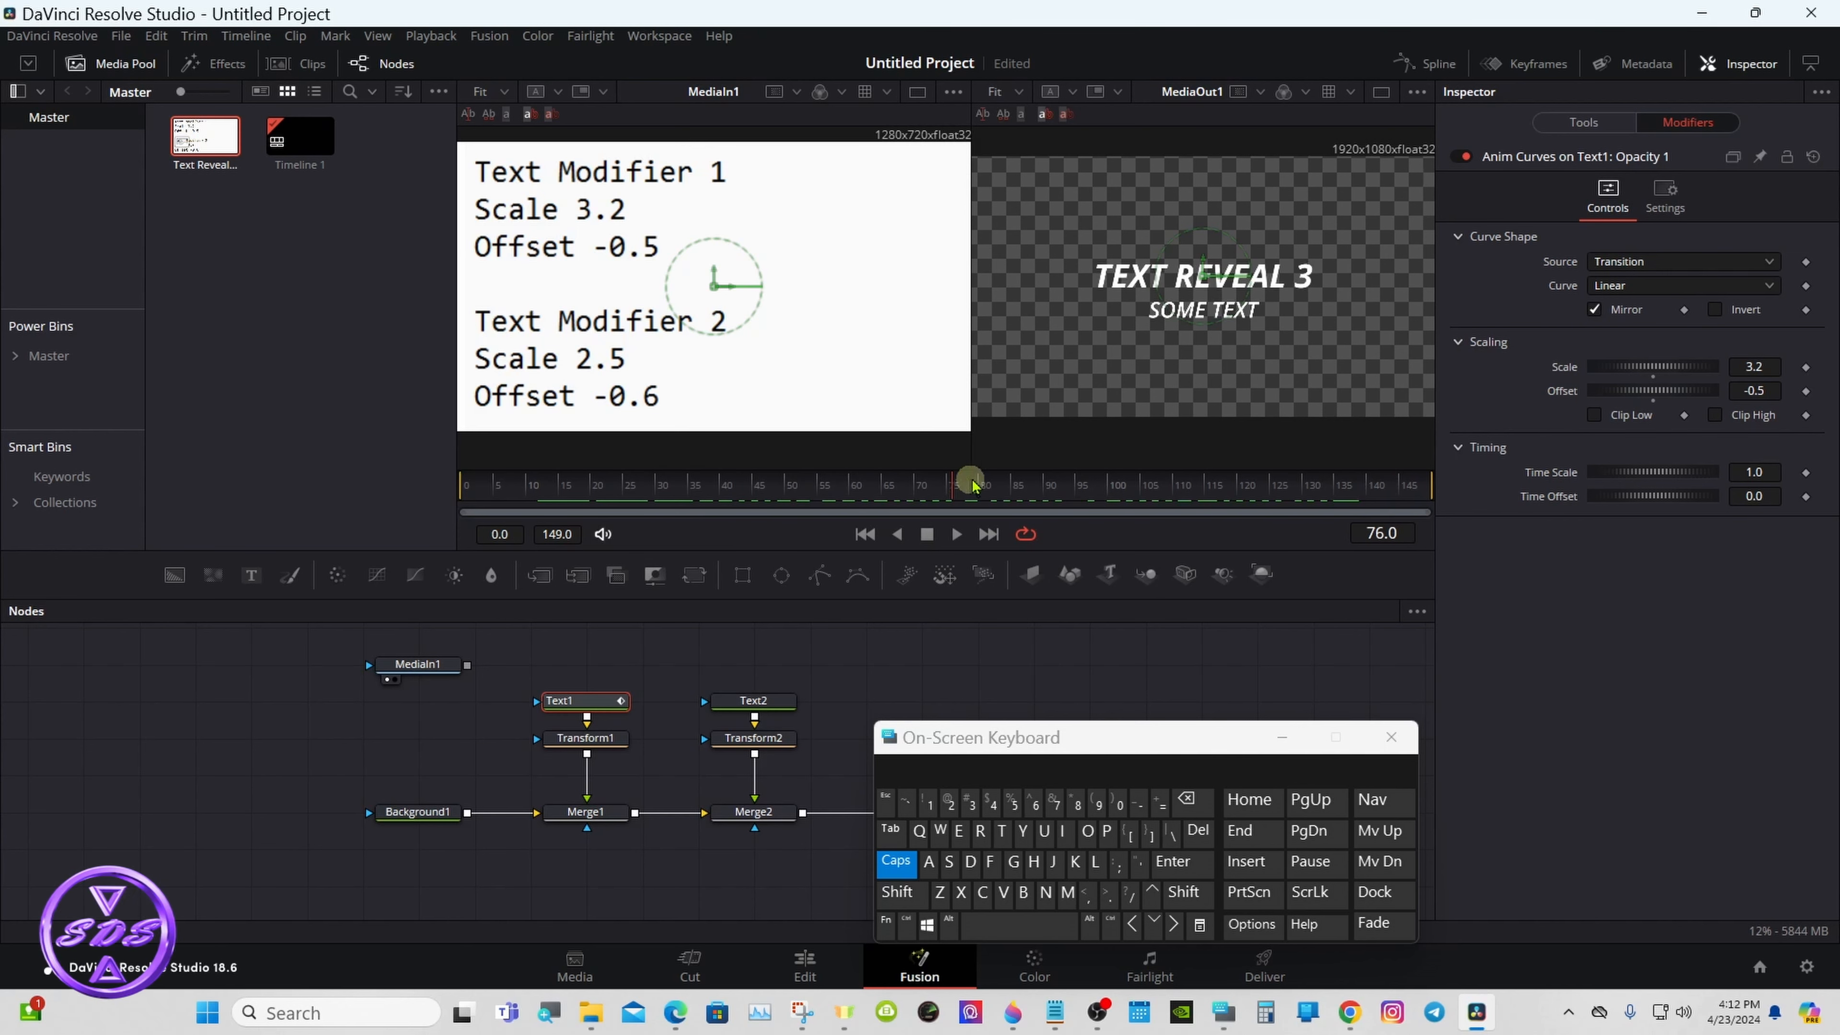
click(1381, 91)
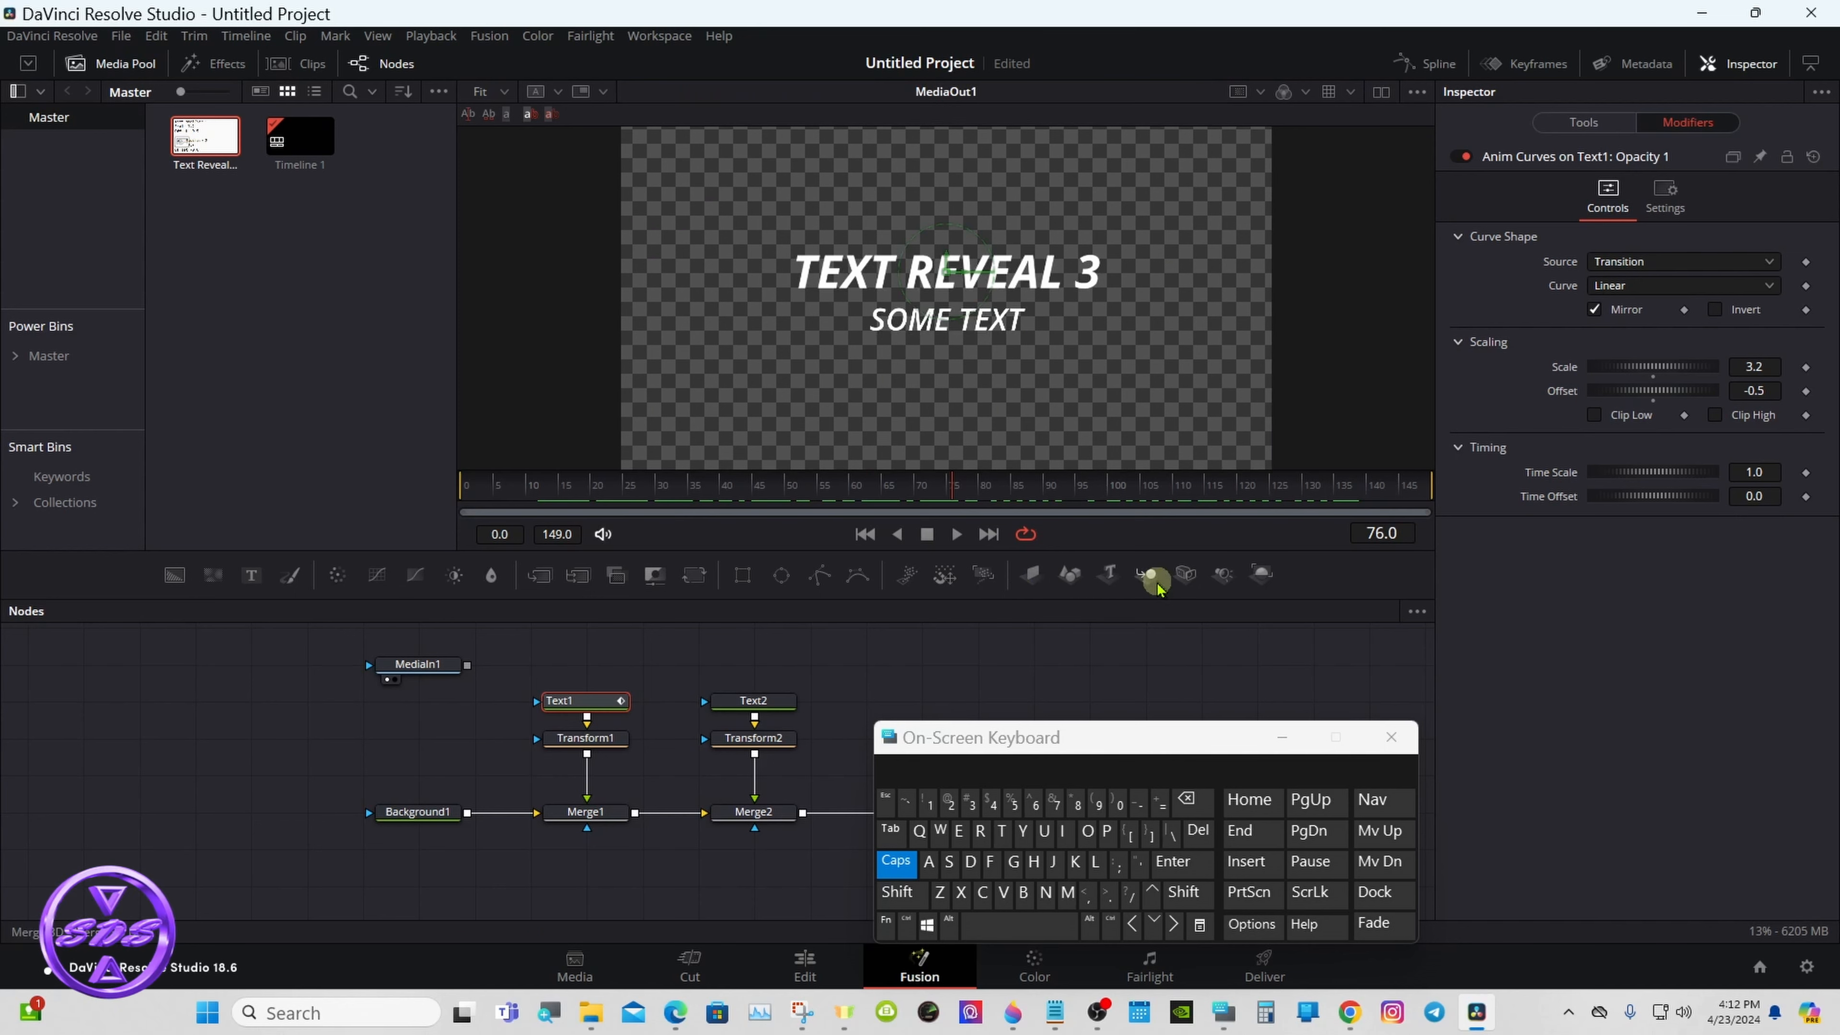
- Examine how Text1's shading Opacity changes across the timeline, comparing it with the Anim Curves modifier settings
click(1584, 121)
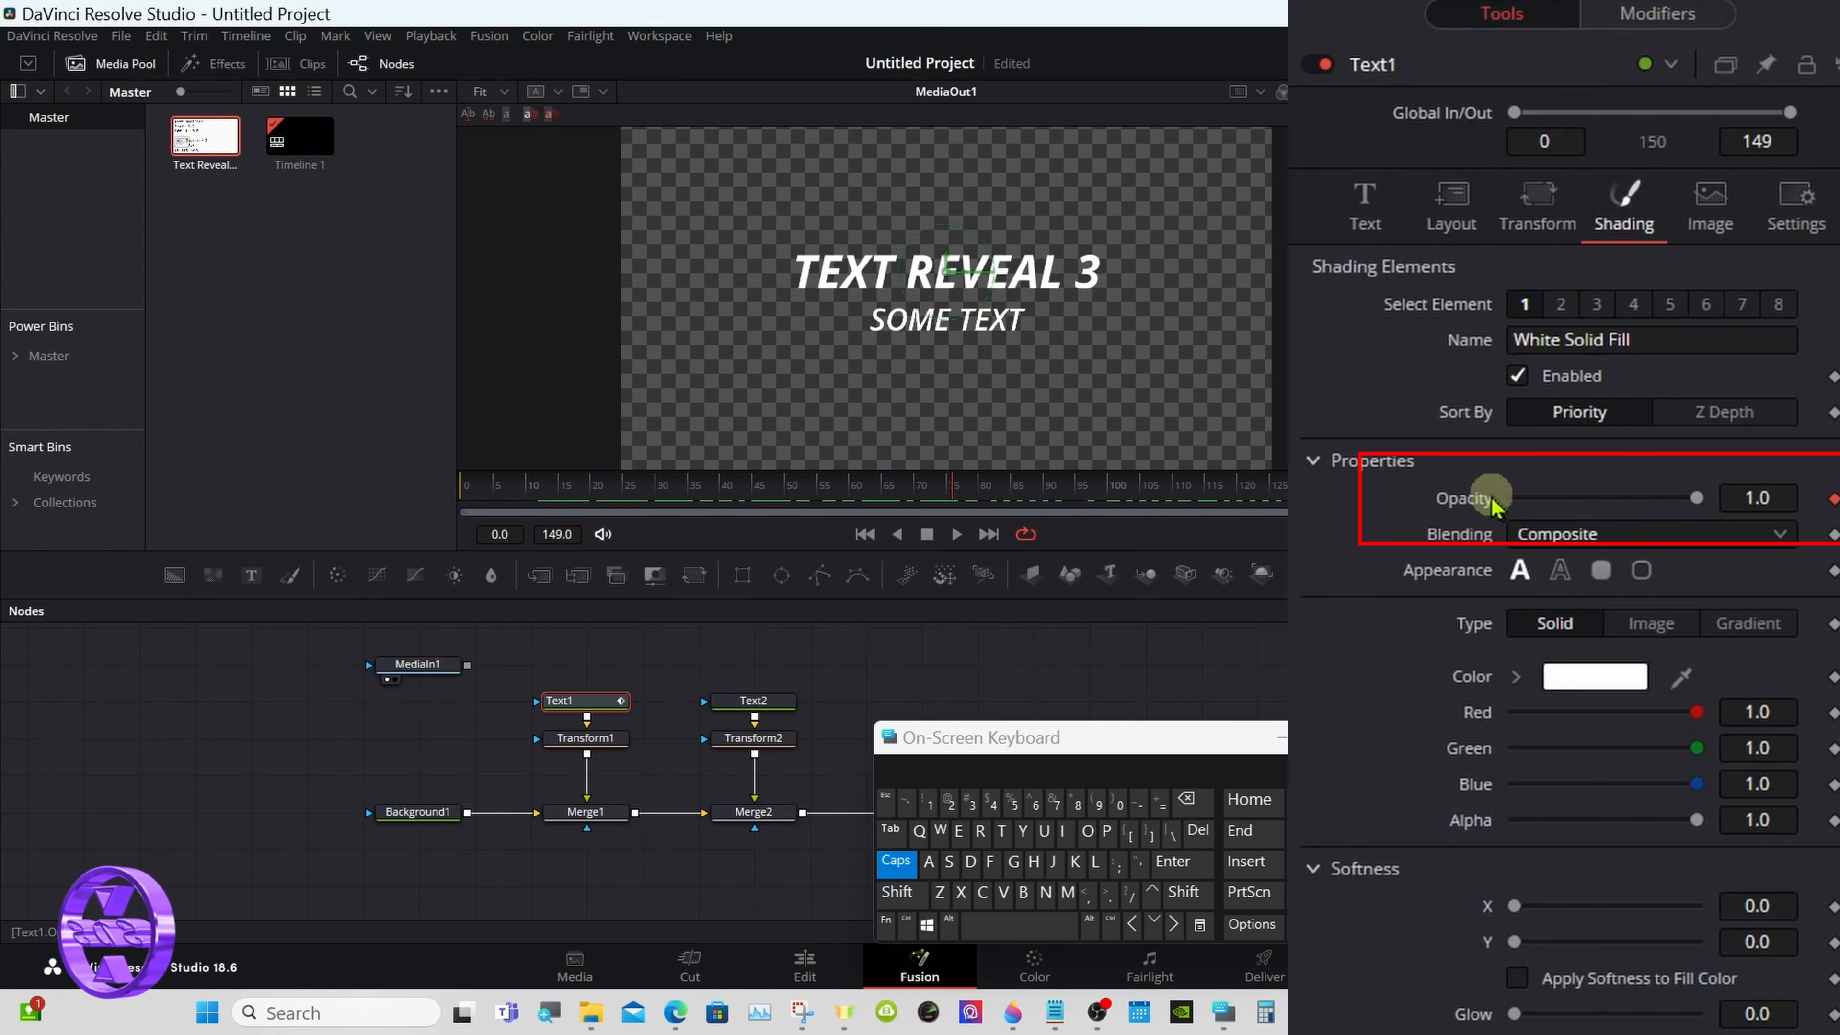
drag(954, 496, 531, 493)
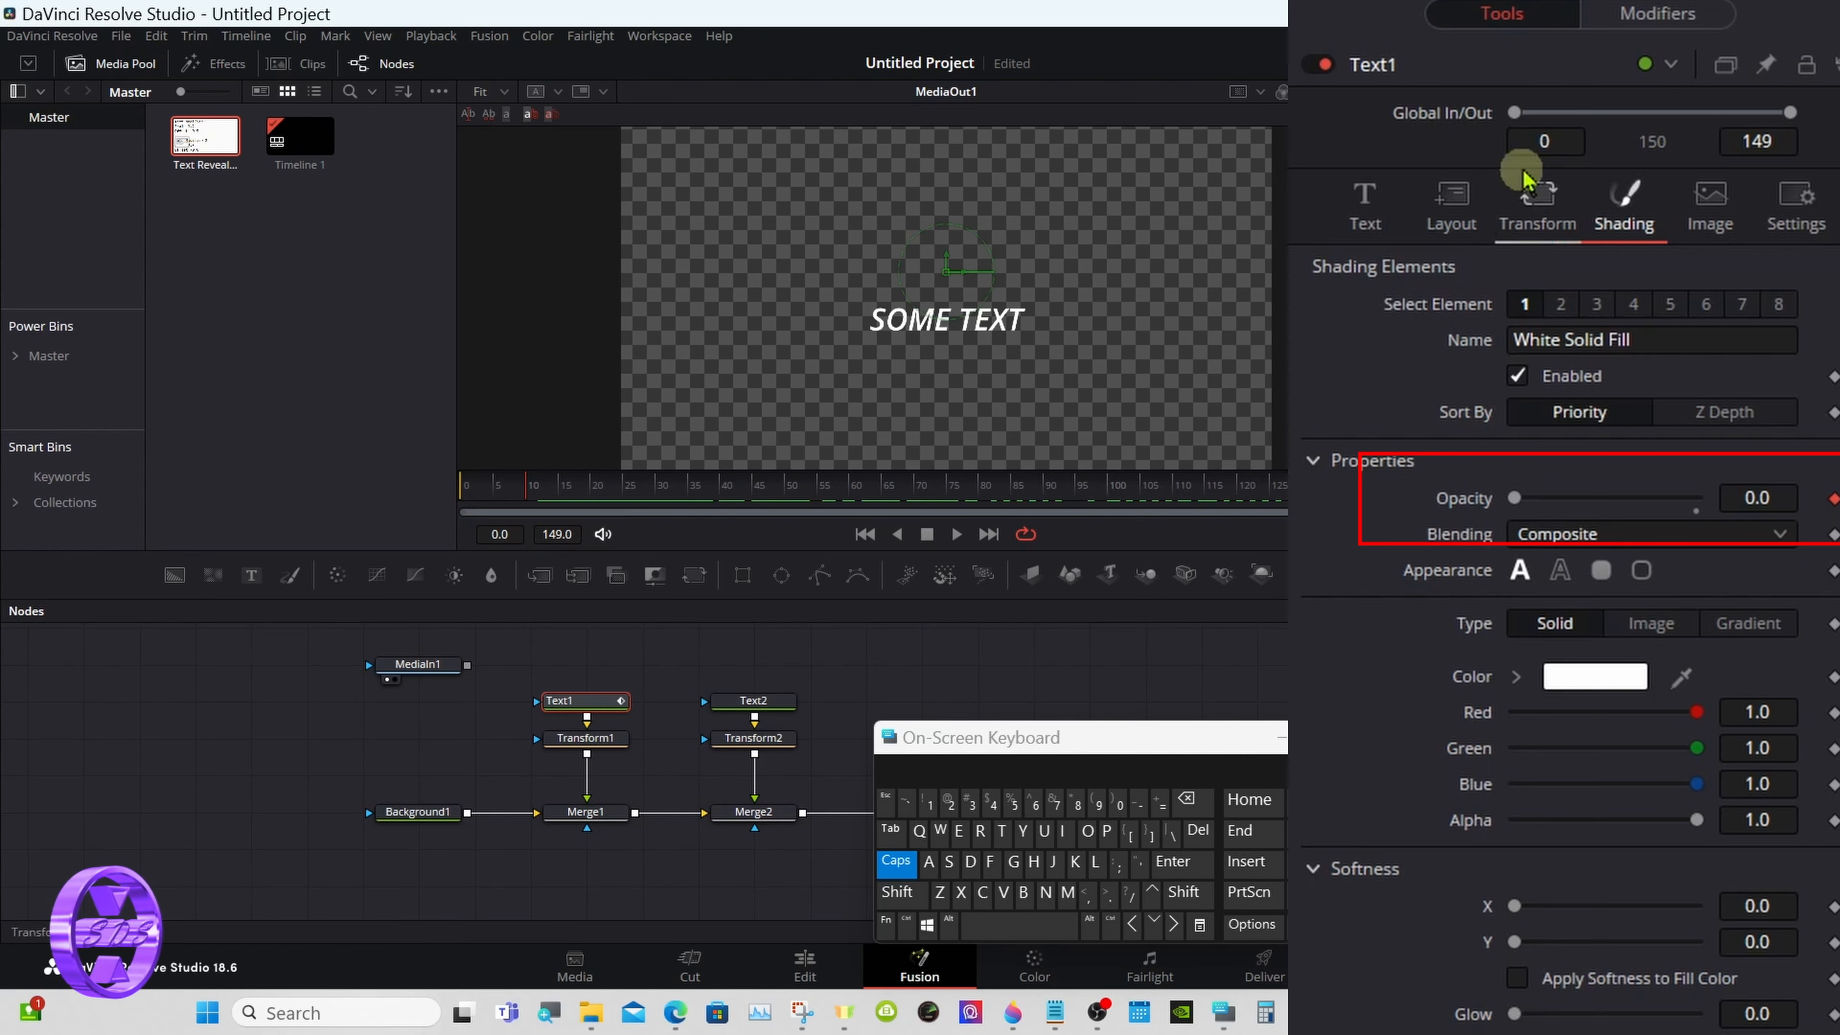
click(1633, 26)
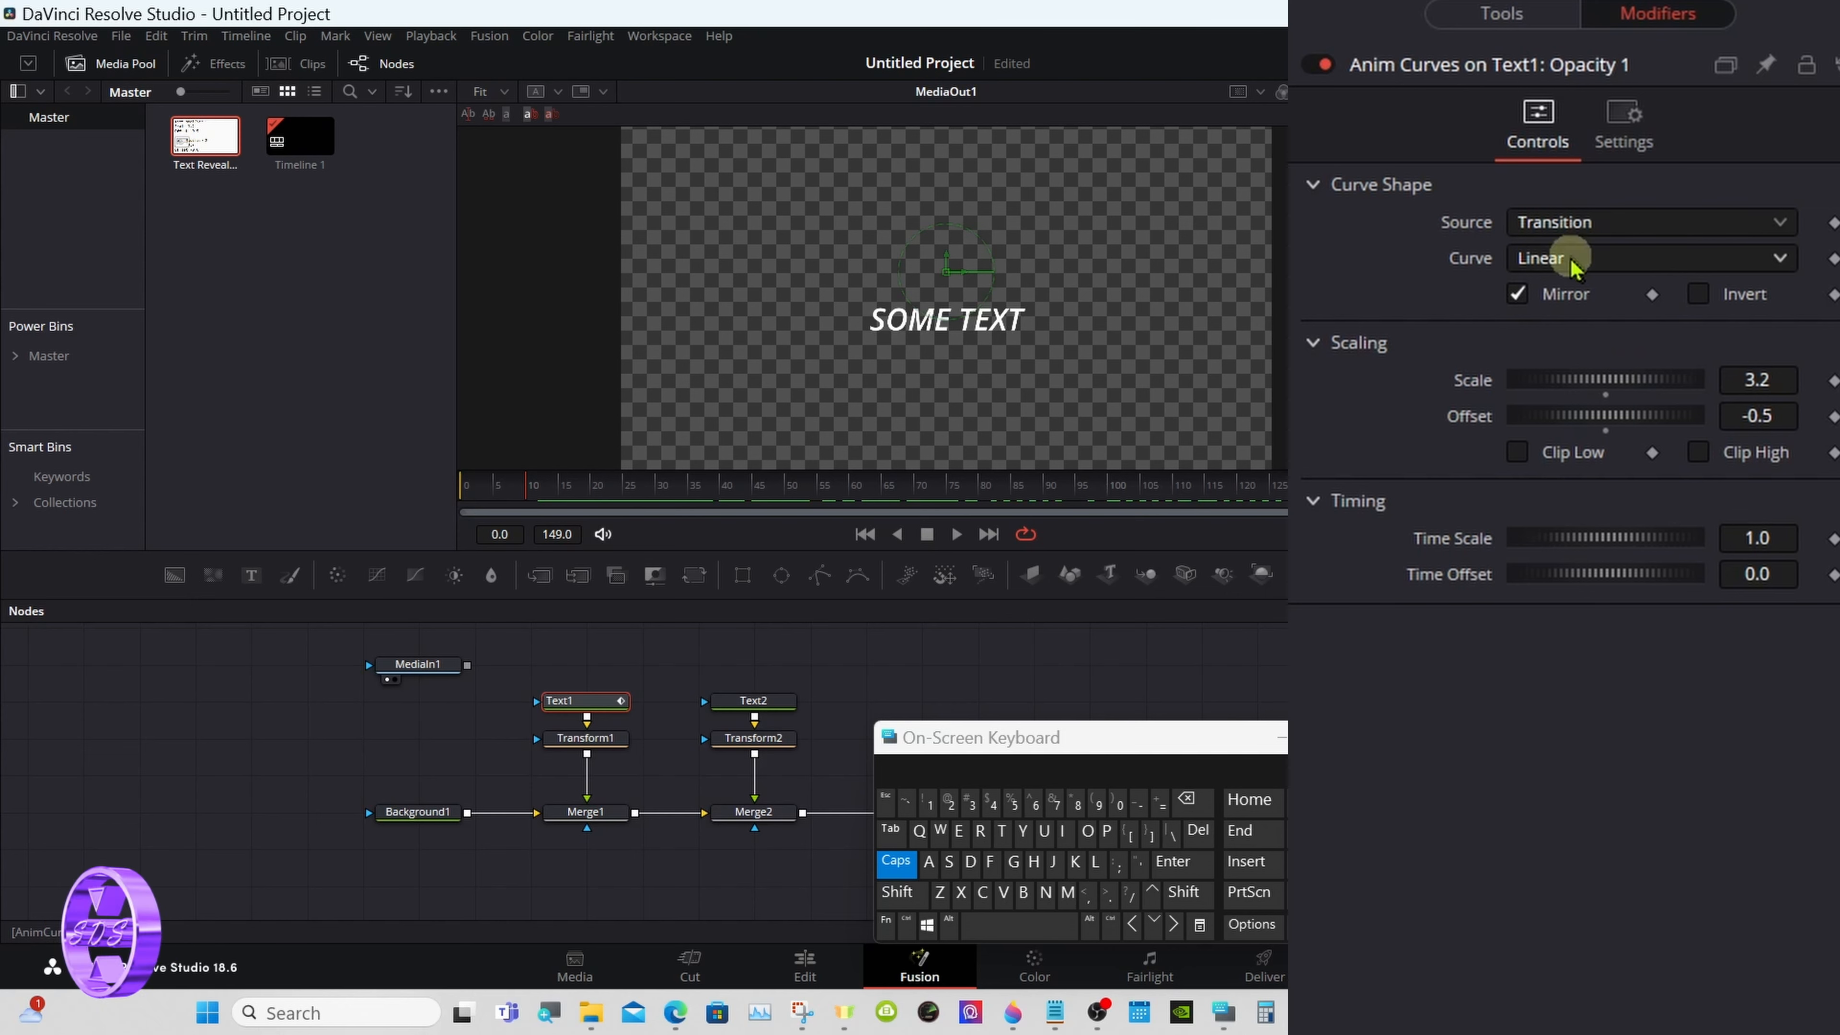
click(1507, 21)
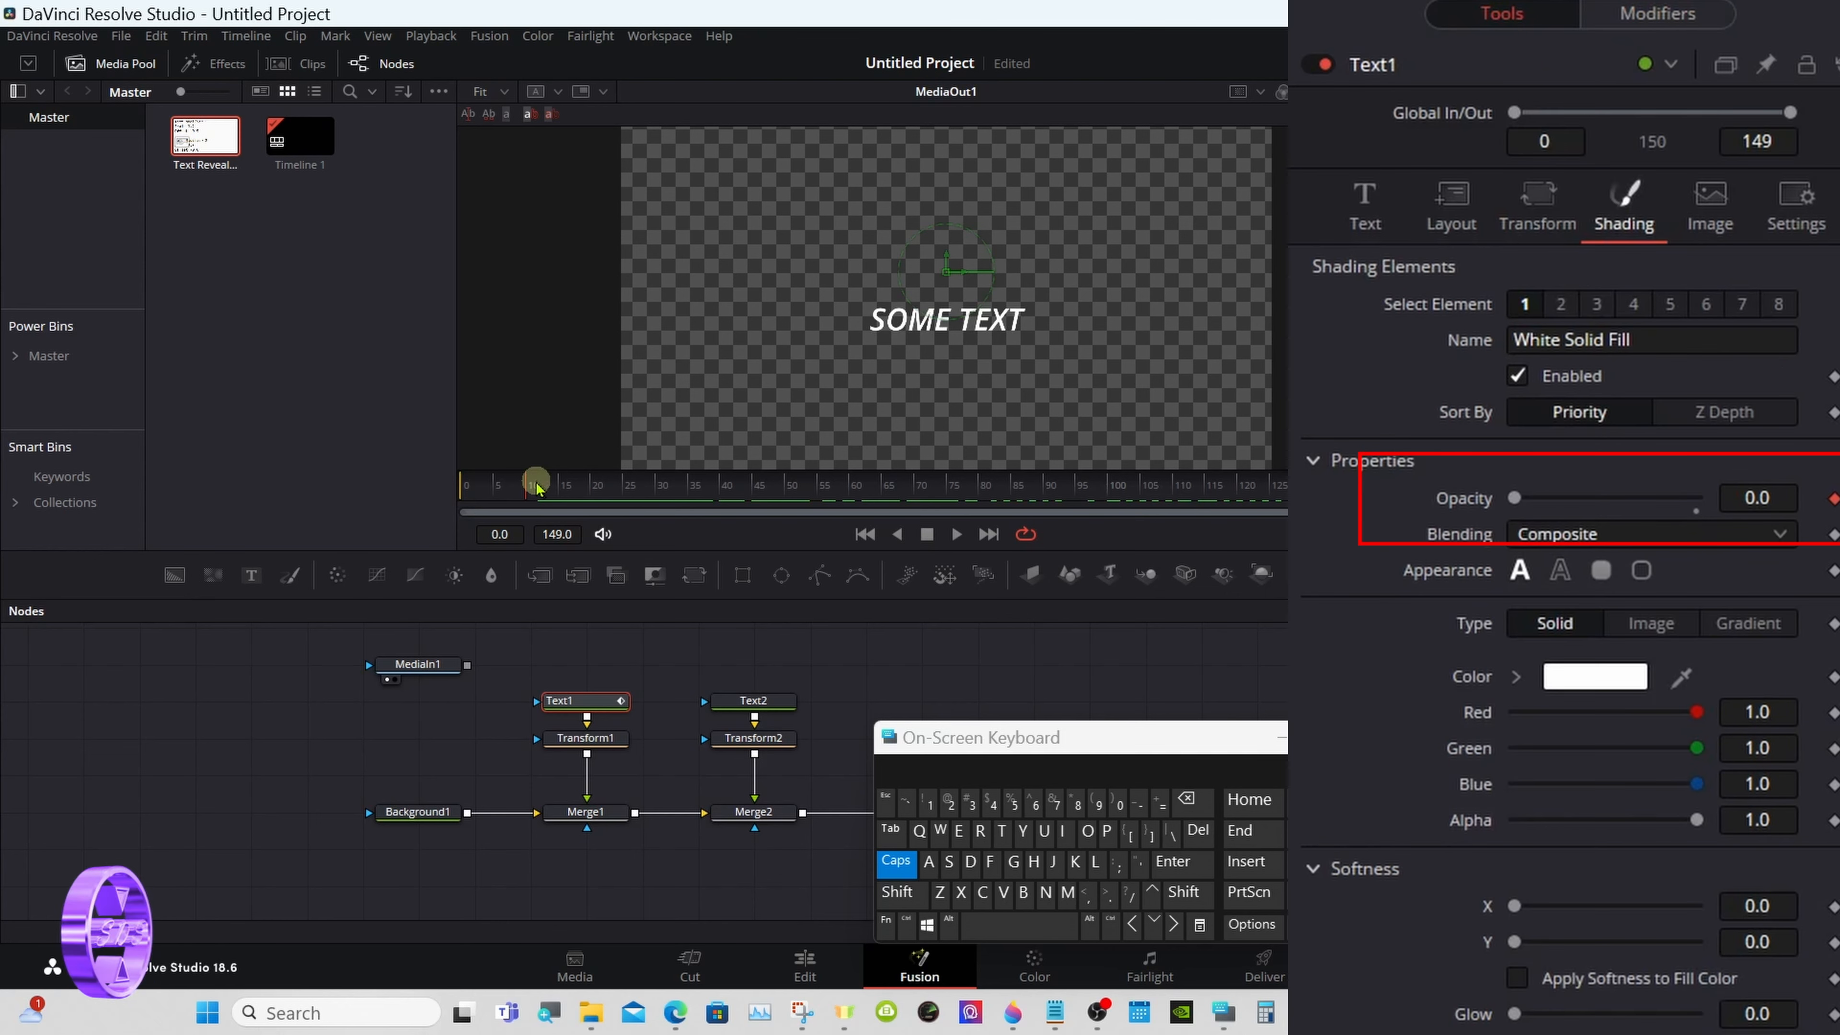
drag(537, 487, 692, 484)
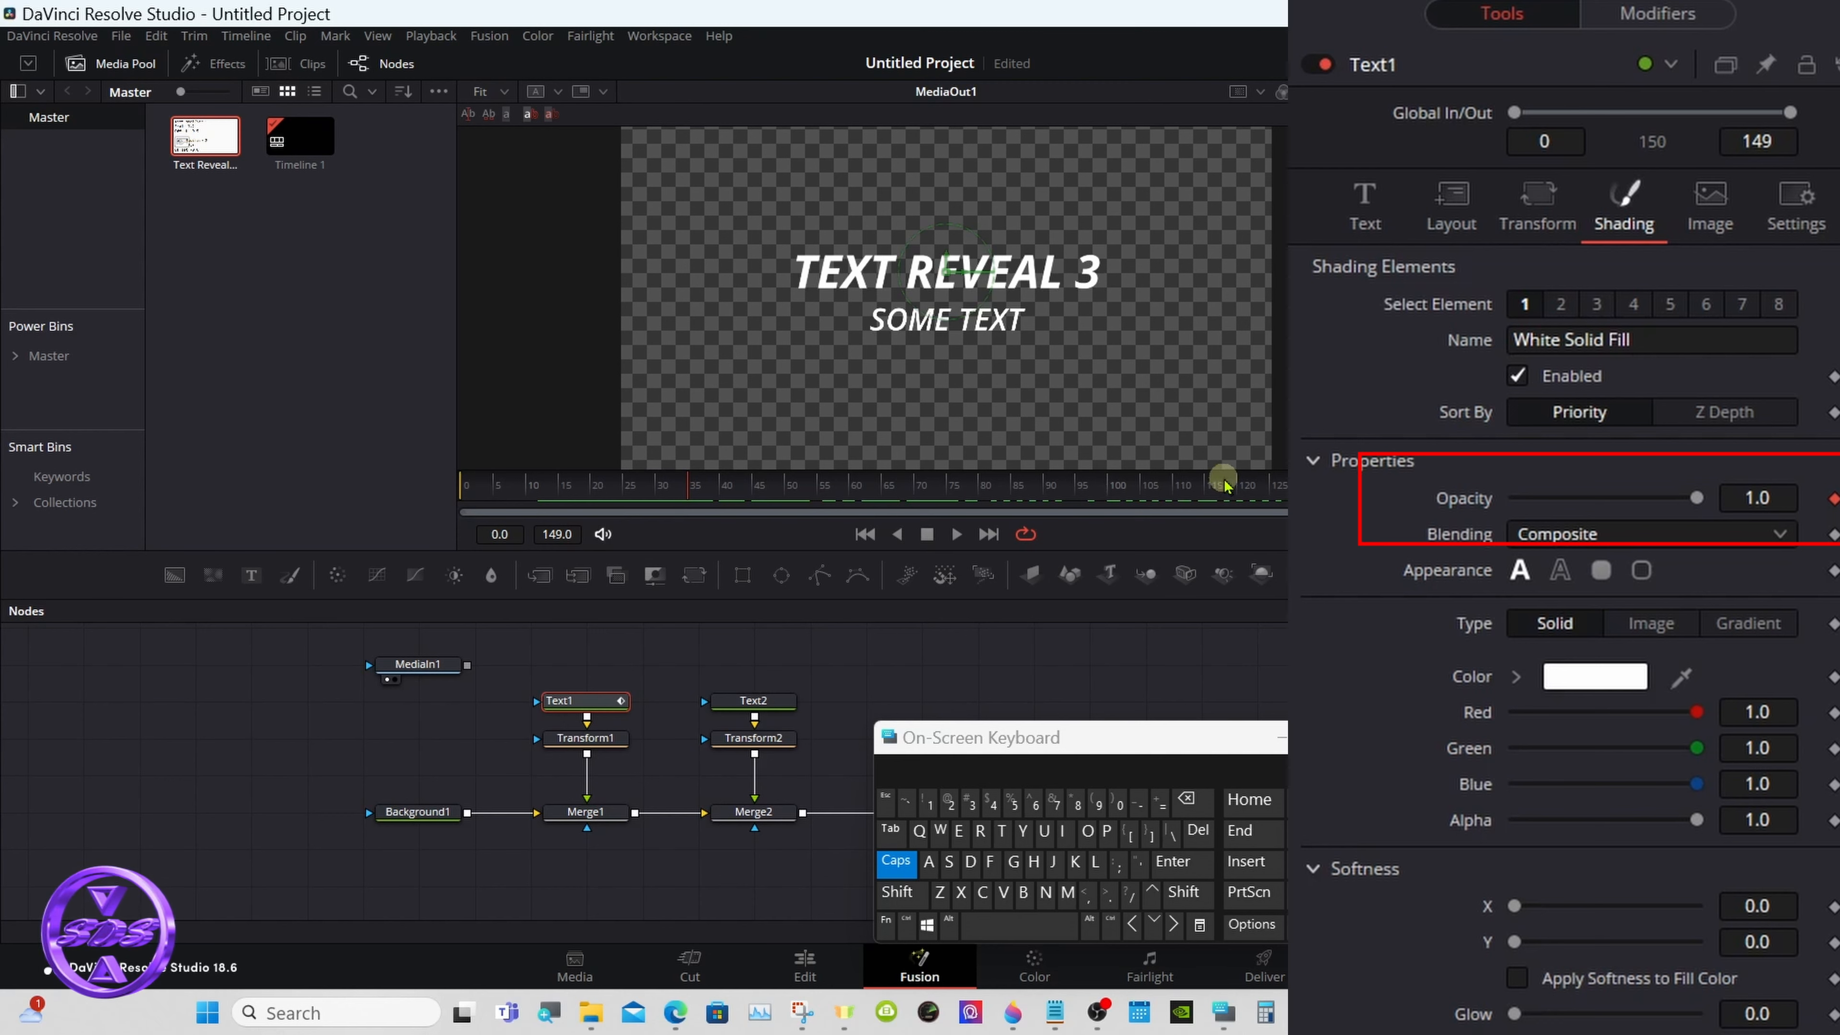
click(1278, 486)
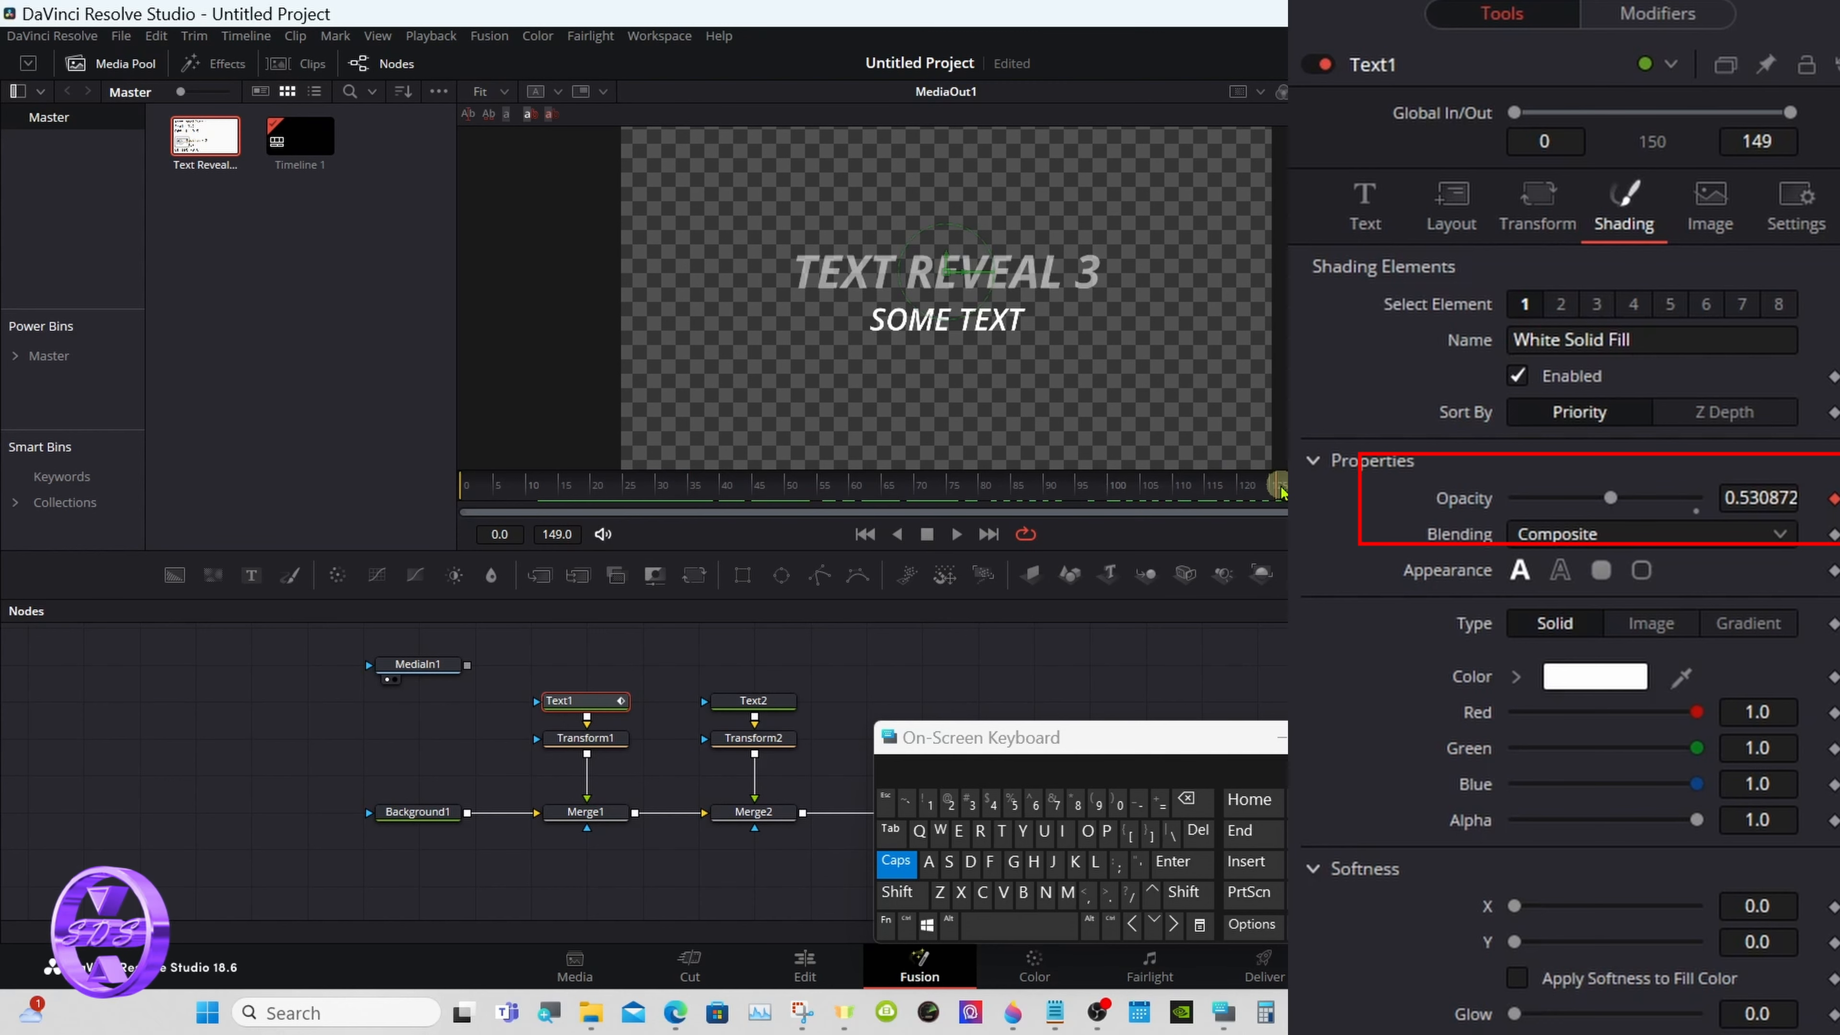
drag(1281, 492, 1212, 490)
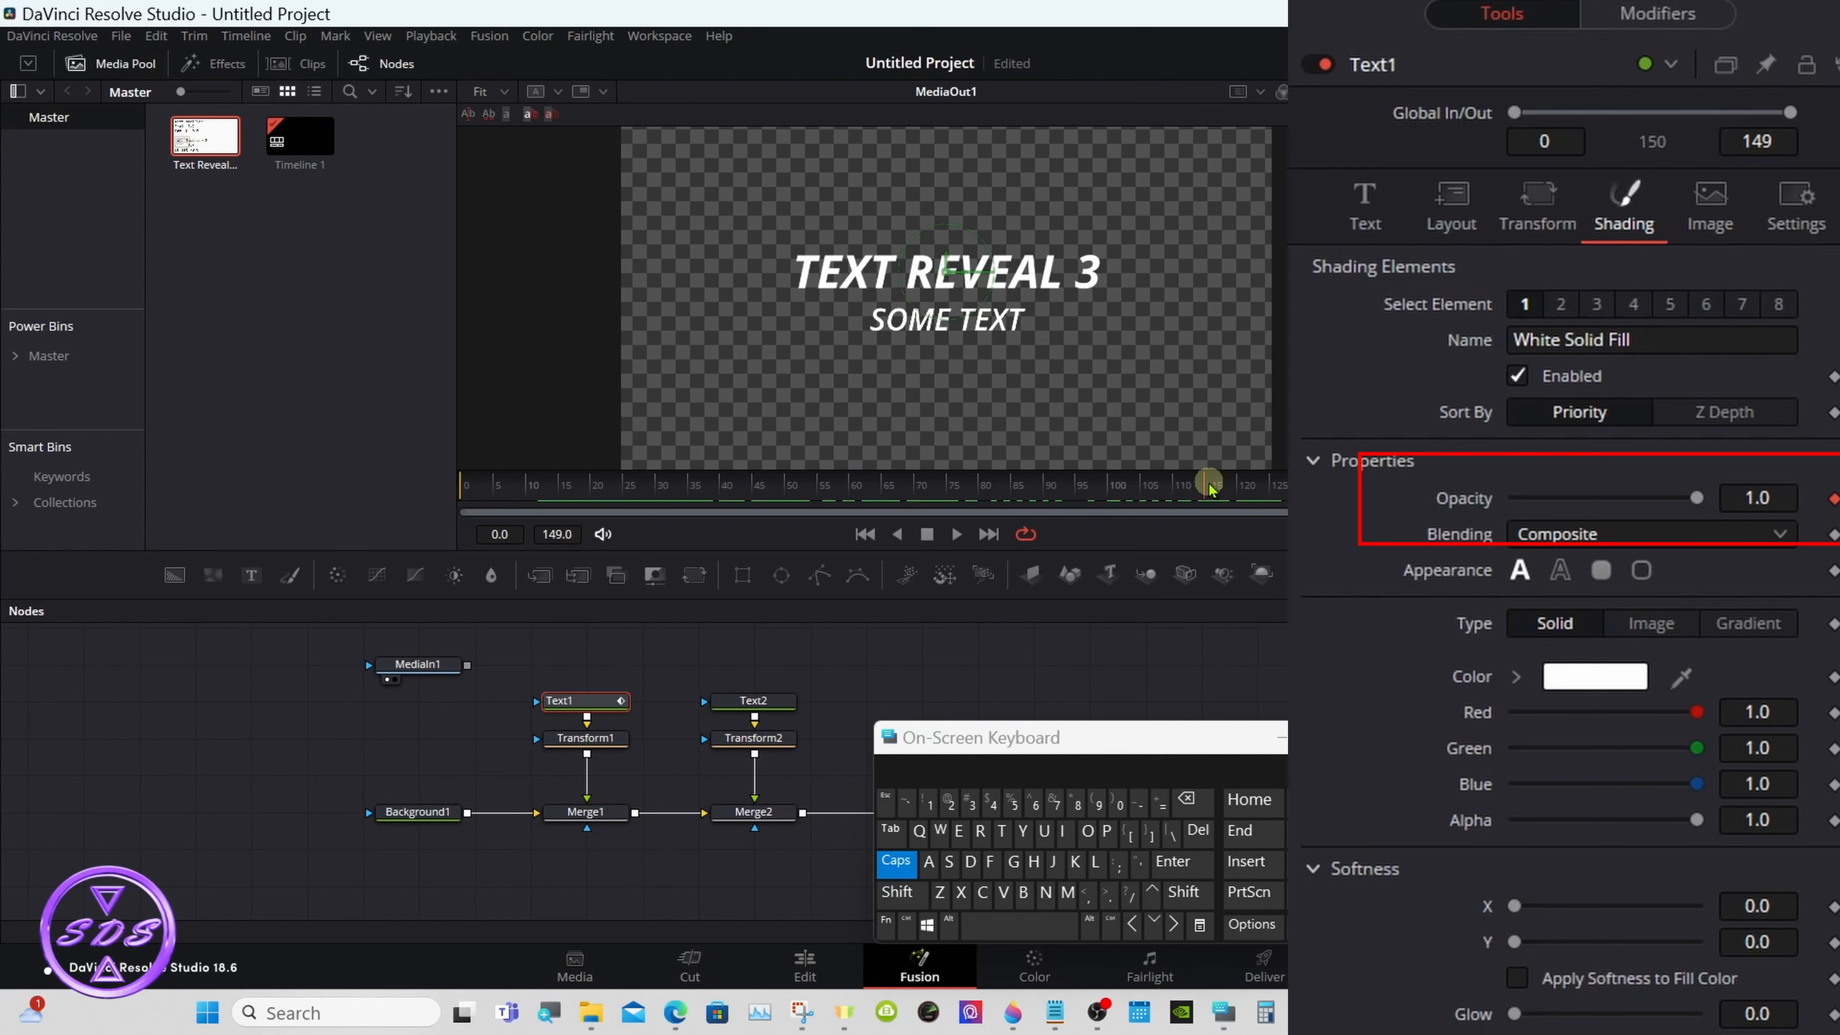
drag(1213, 490, 1338, 487)
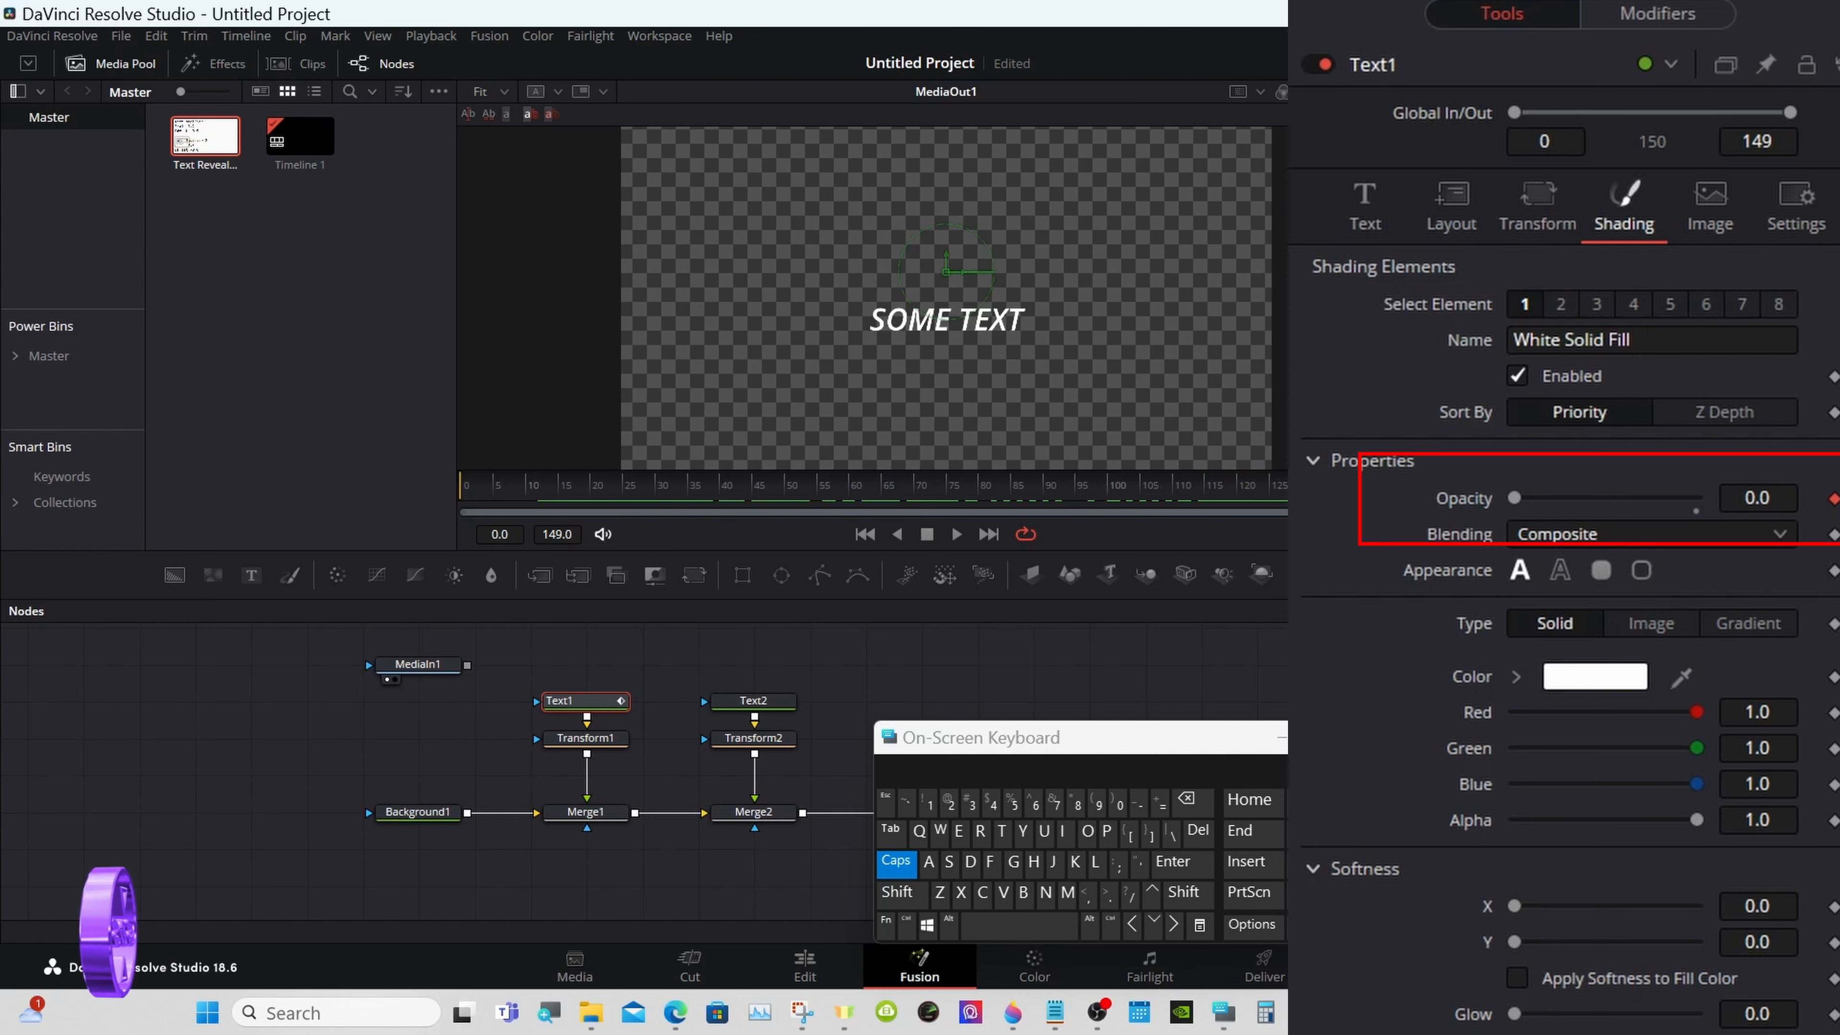
drag(1514, 498, 1515, 498)
drag(1122, 486, 728, 491)
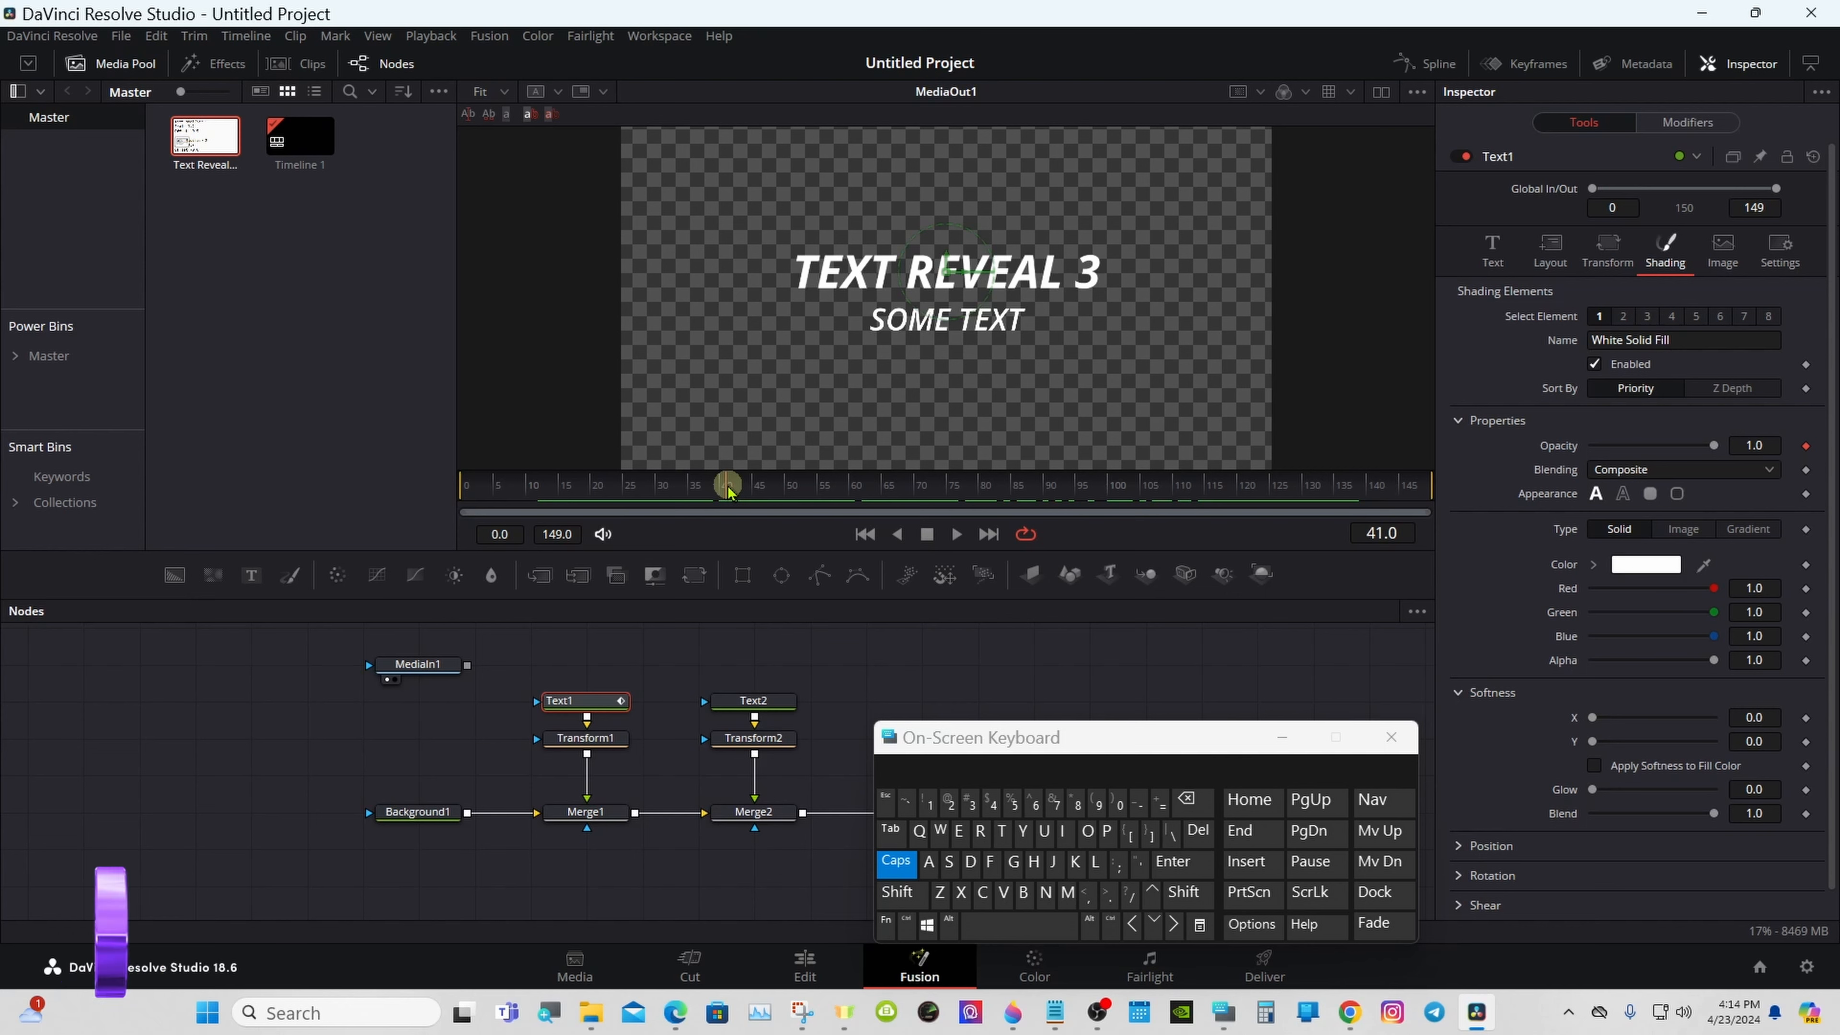
drag(728, 491, 616, 490)
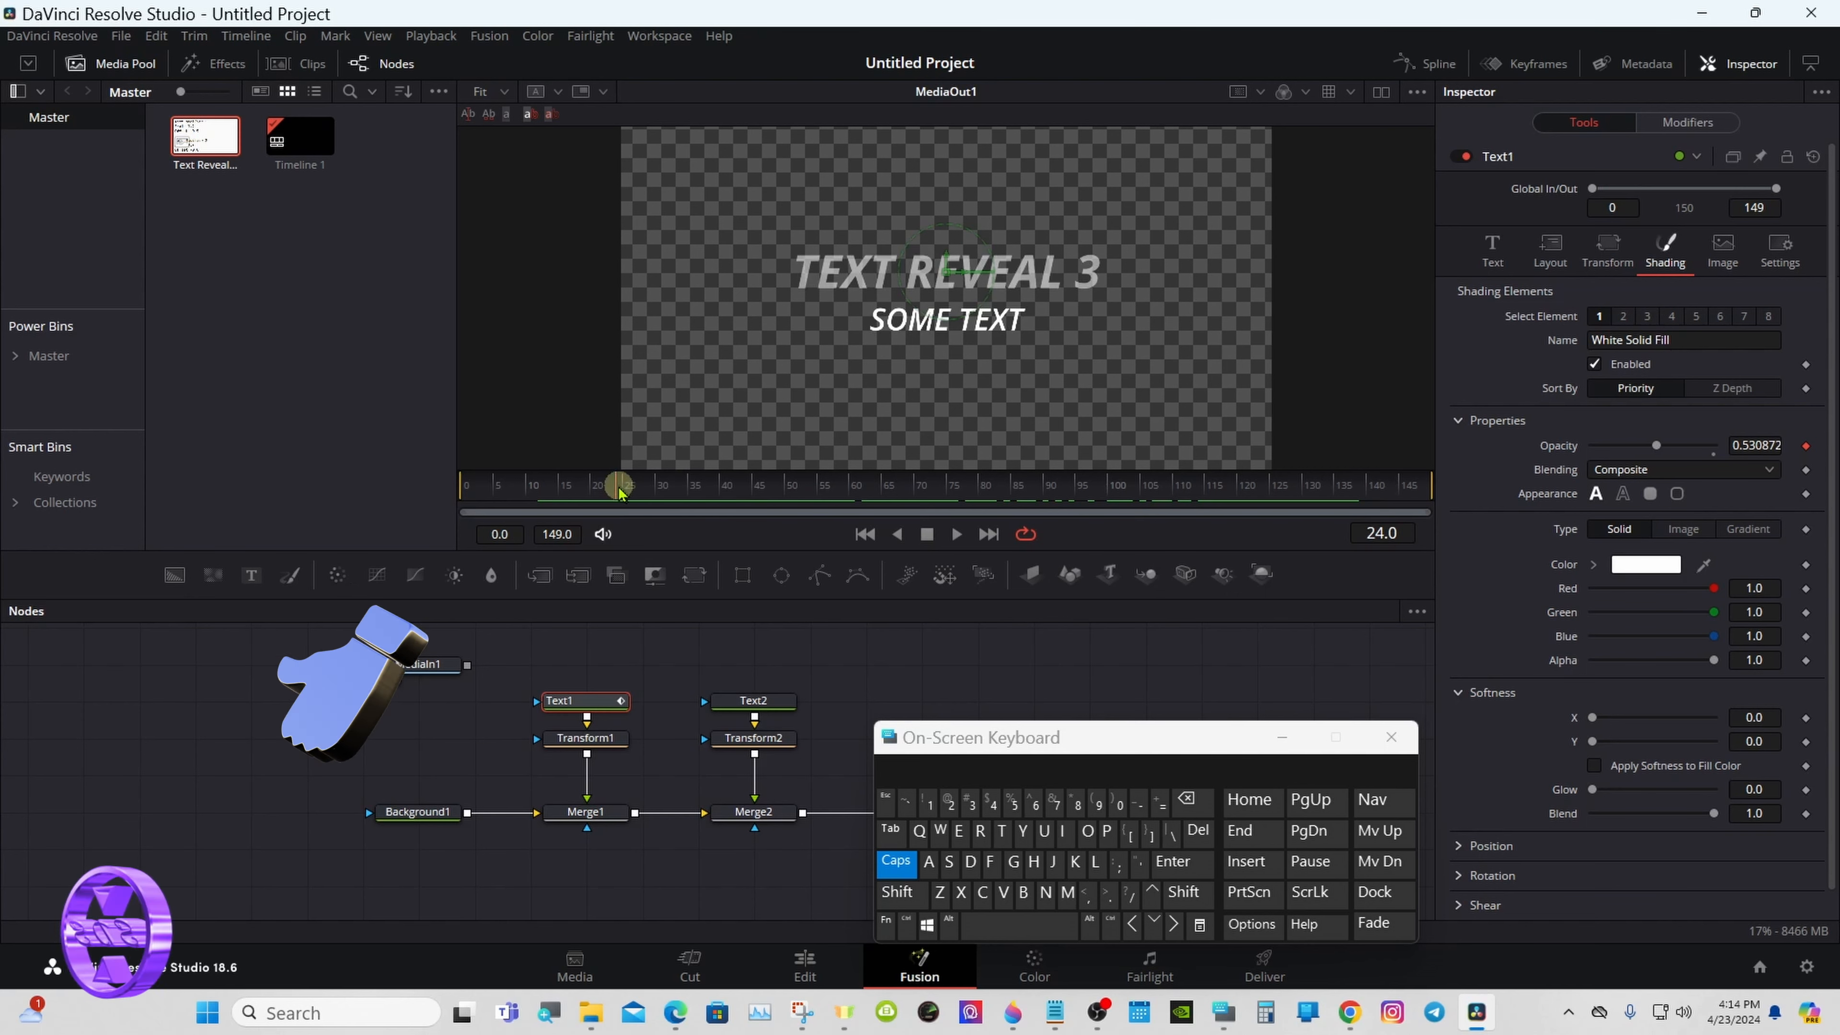
- Apply an Anim Curves modifier to Text2's shading Opacity and preview the subtitle's fade along the timeline
click(777, 700)
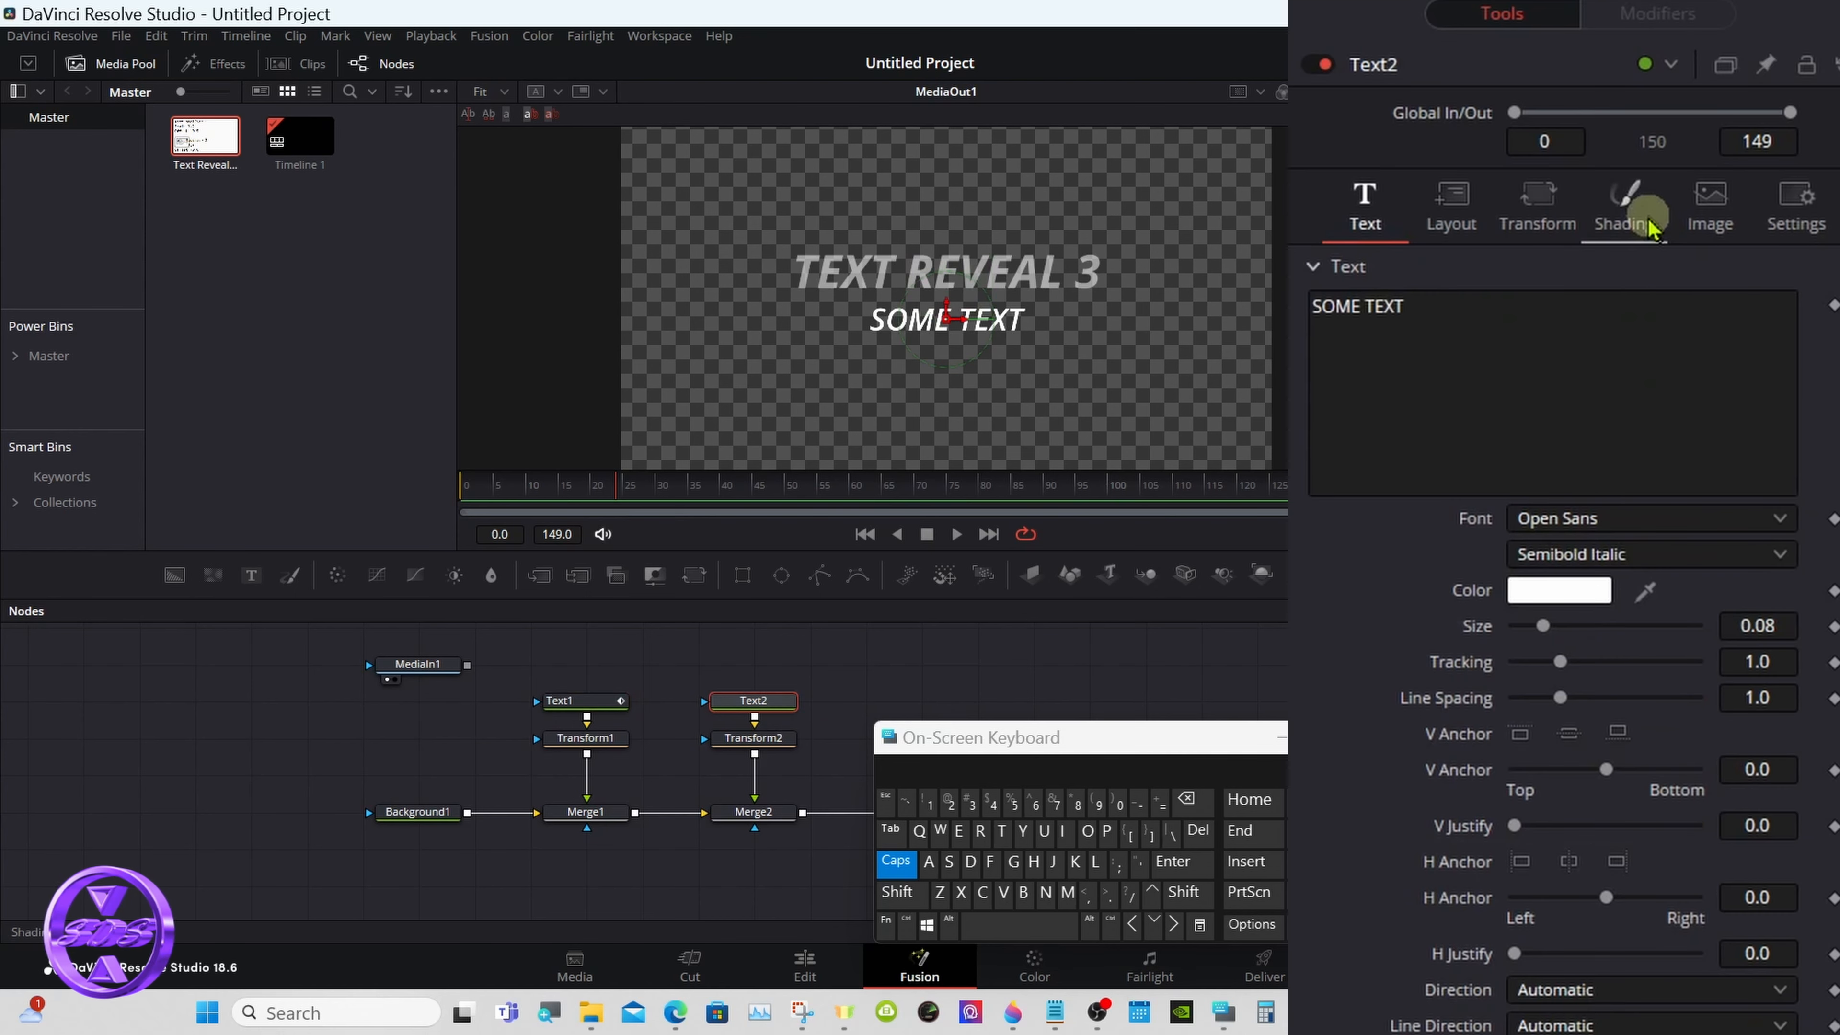
click(1644, 218)
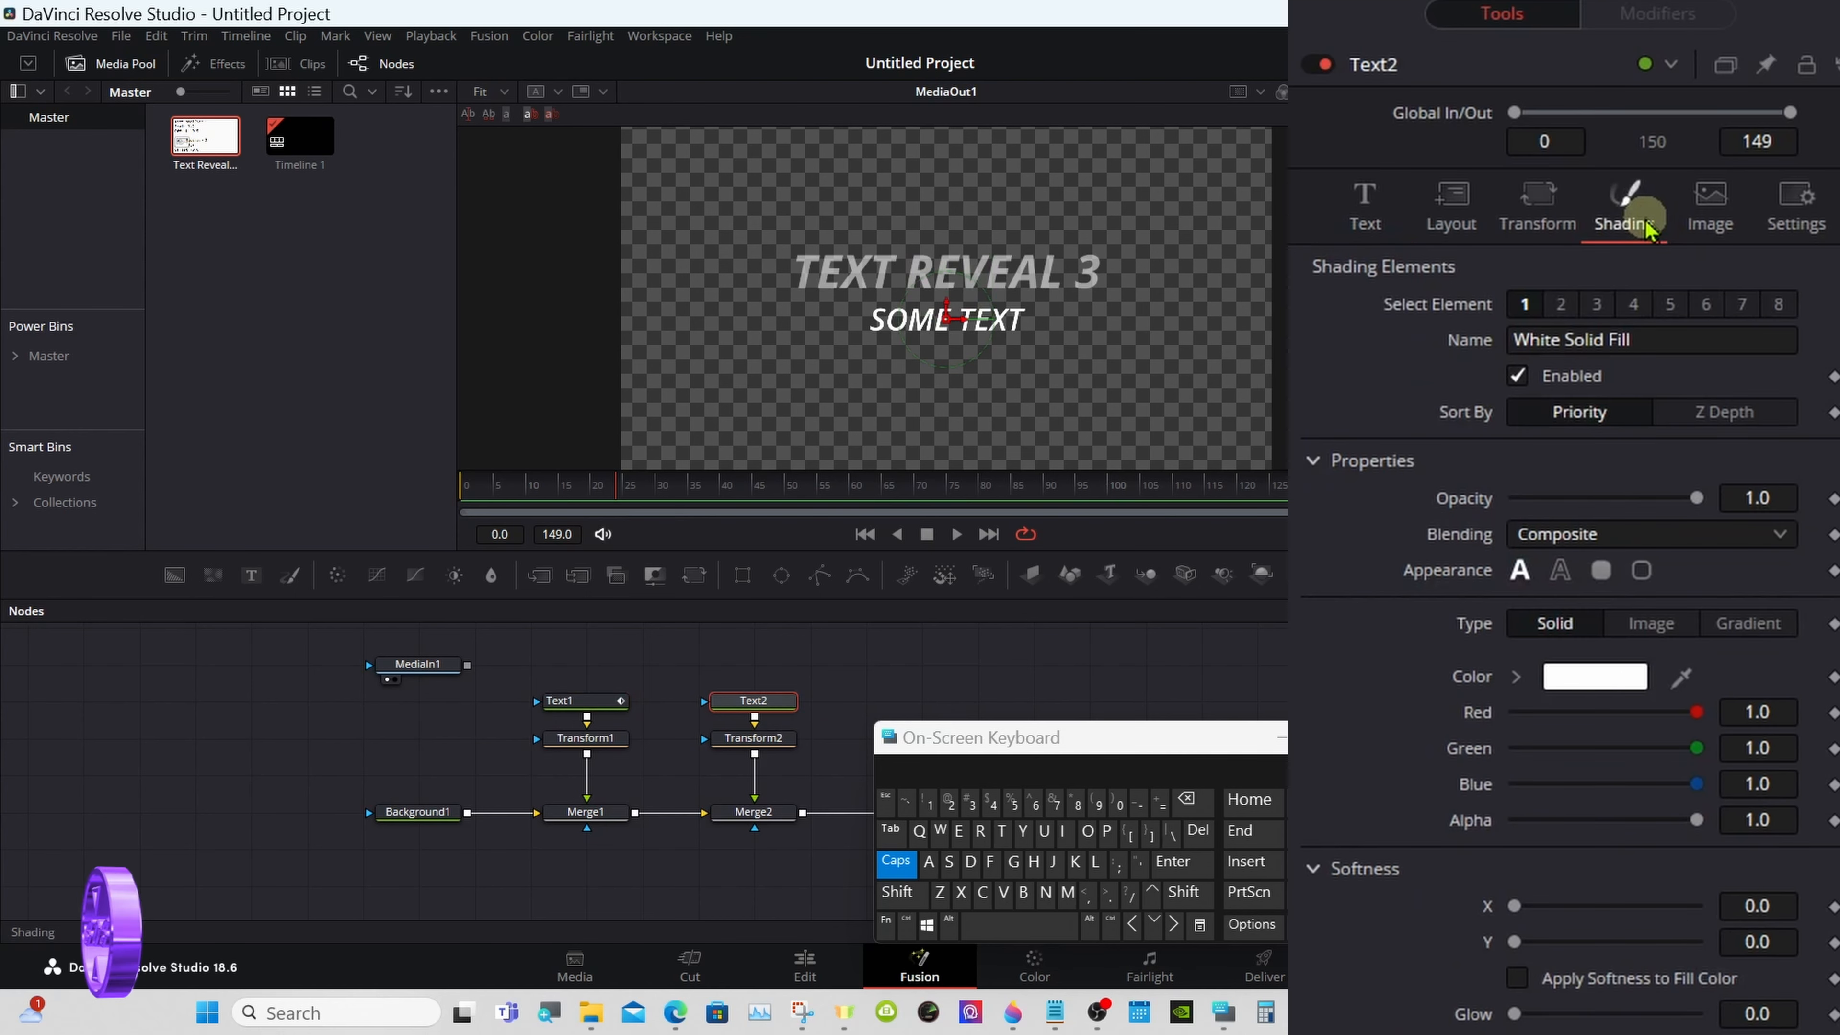
right_click(1466, 508)
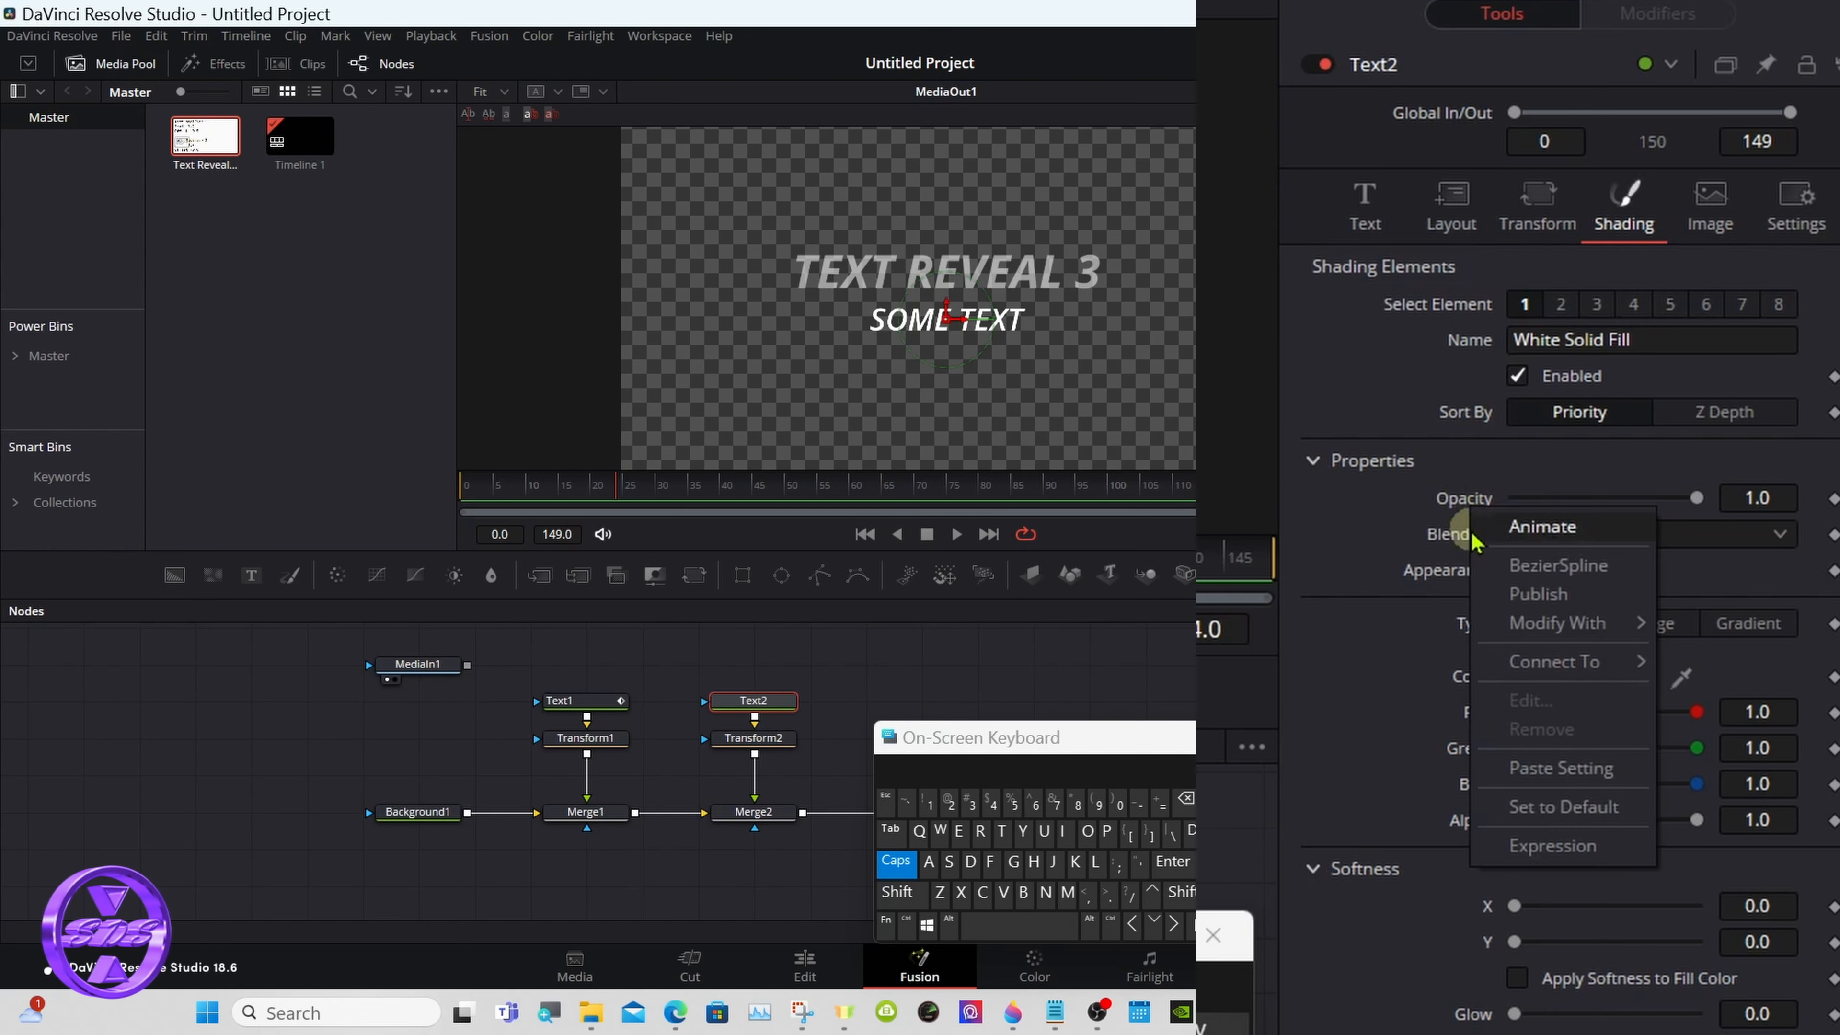
mouse_move(1526, 626)
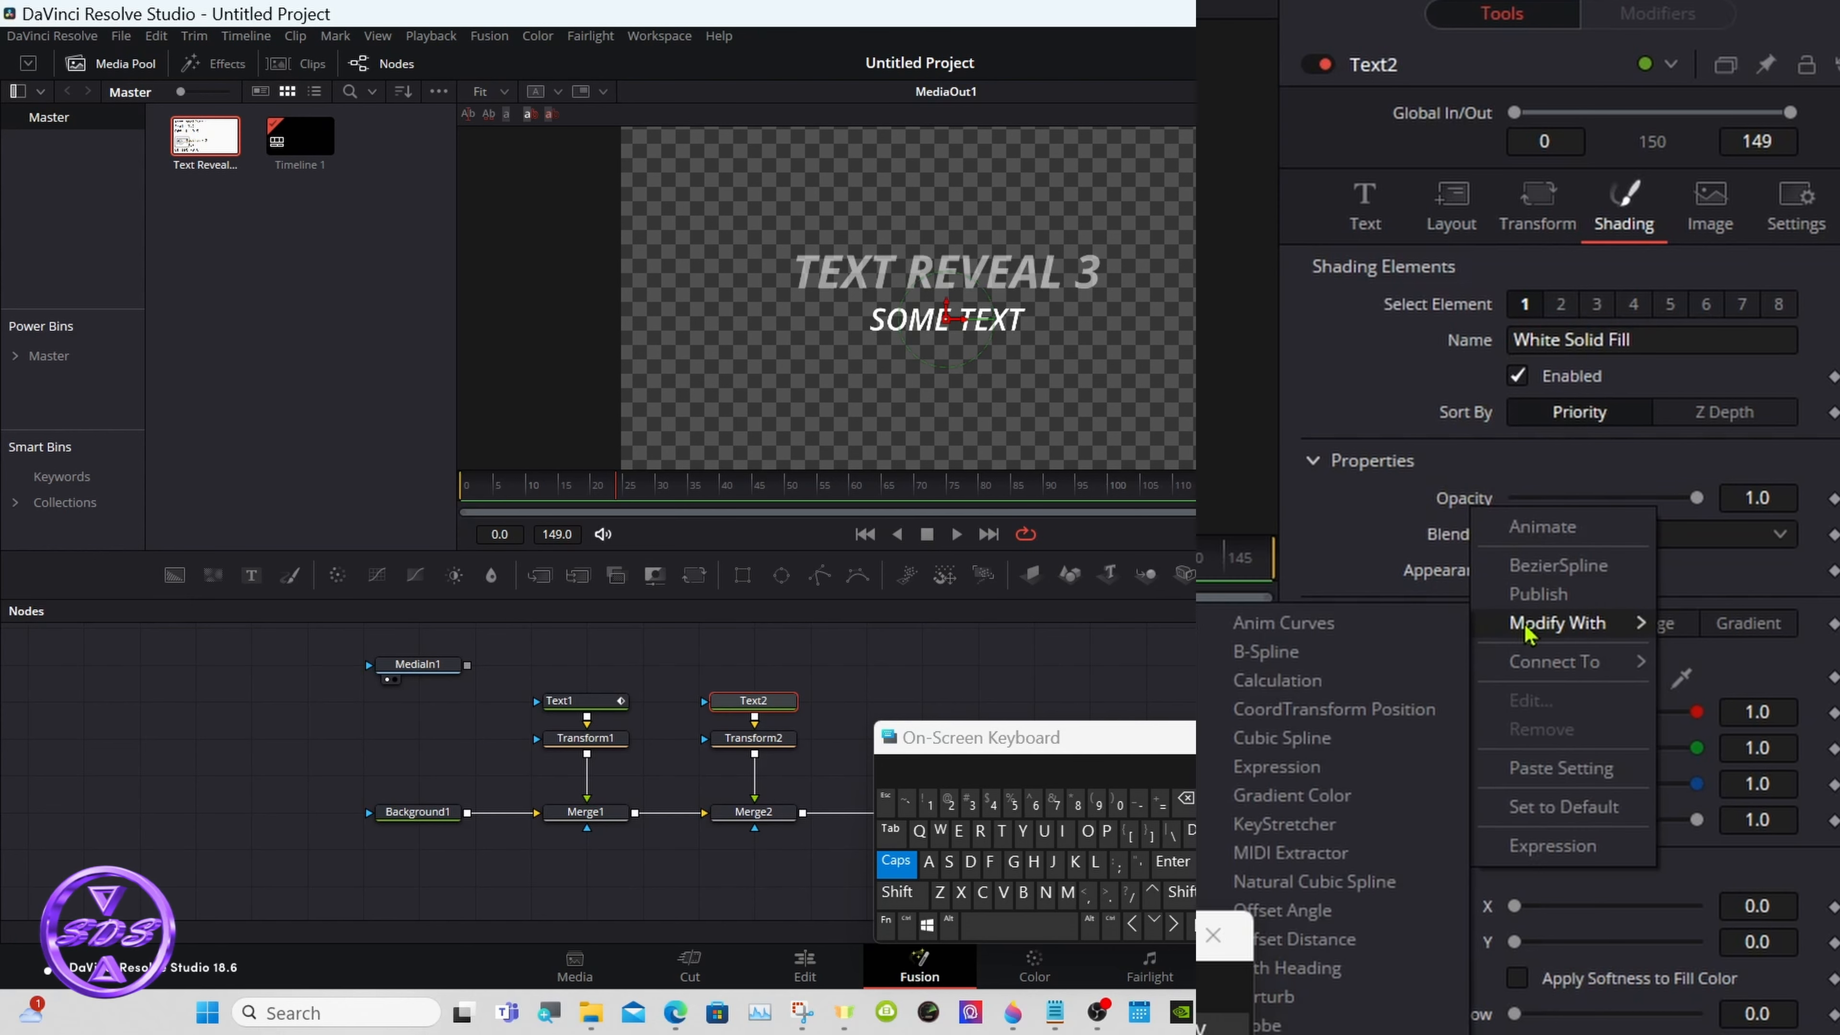
click(1369, 625)
click(519, 499)
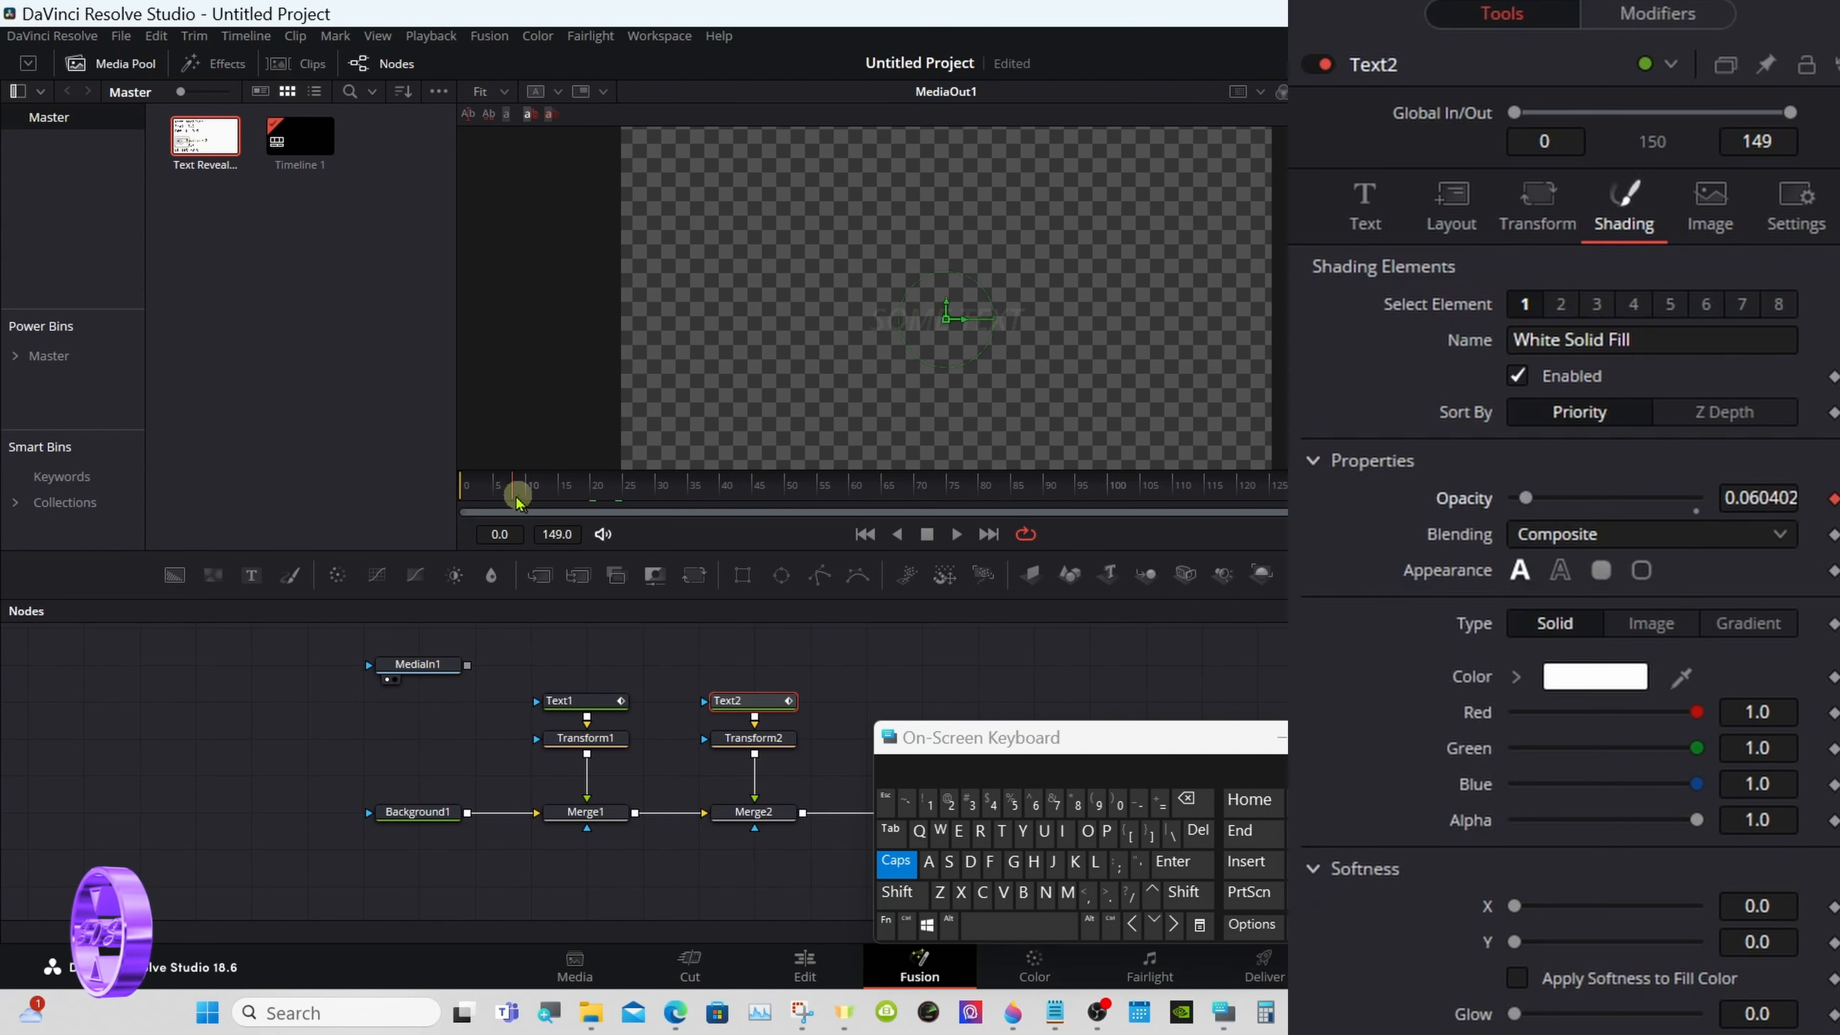
drag(518, 499, 754, 496)
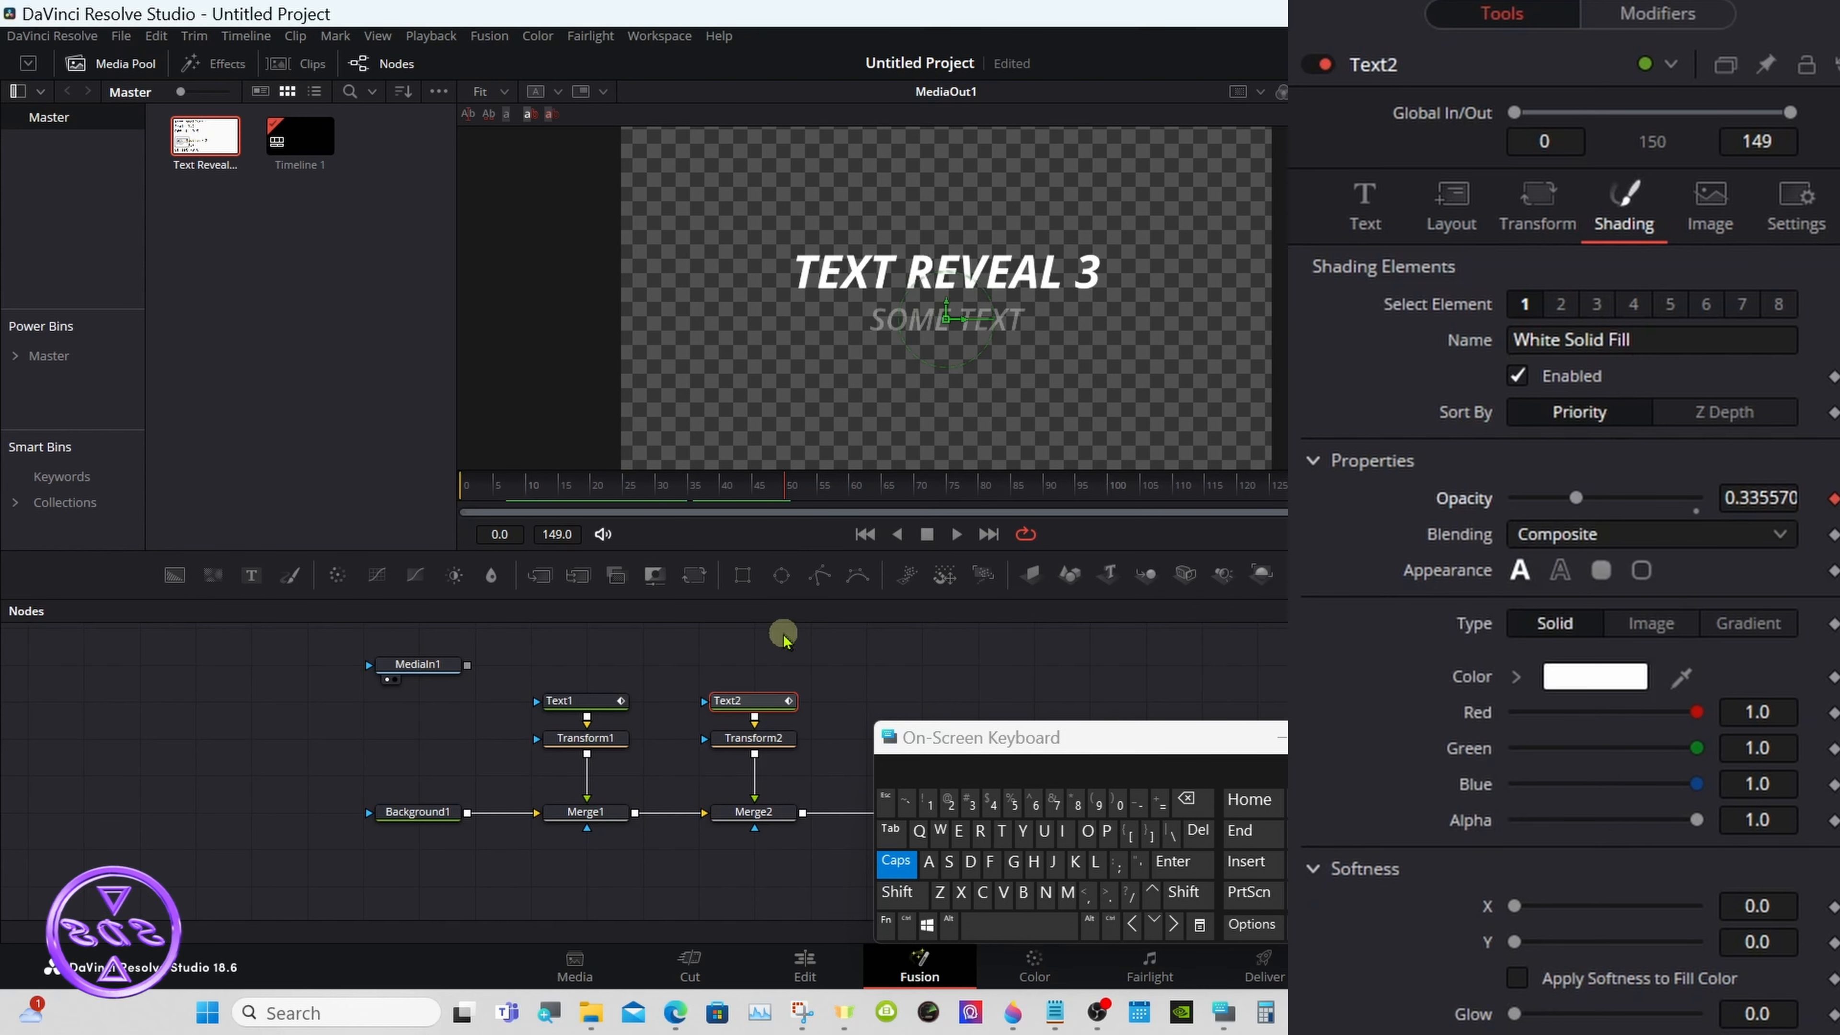
- Set the Scale of the Anim Curves modifier on Text2's opacity to 2.5
click(1637, 14)
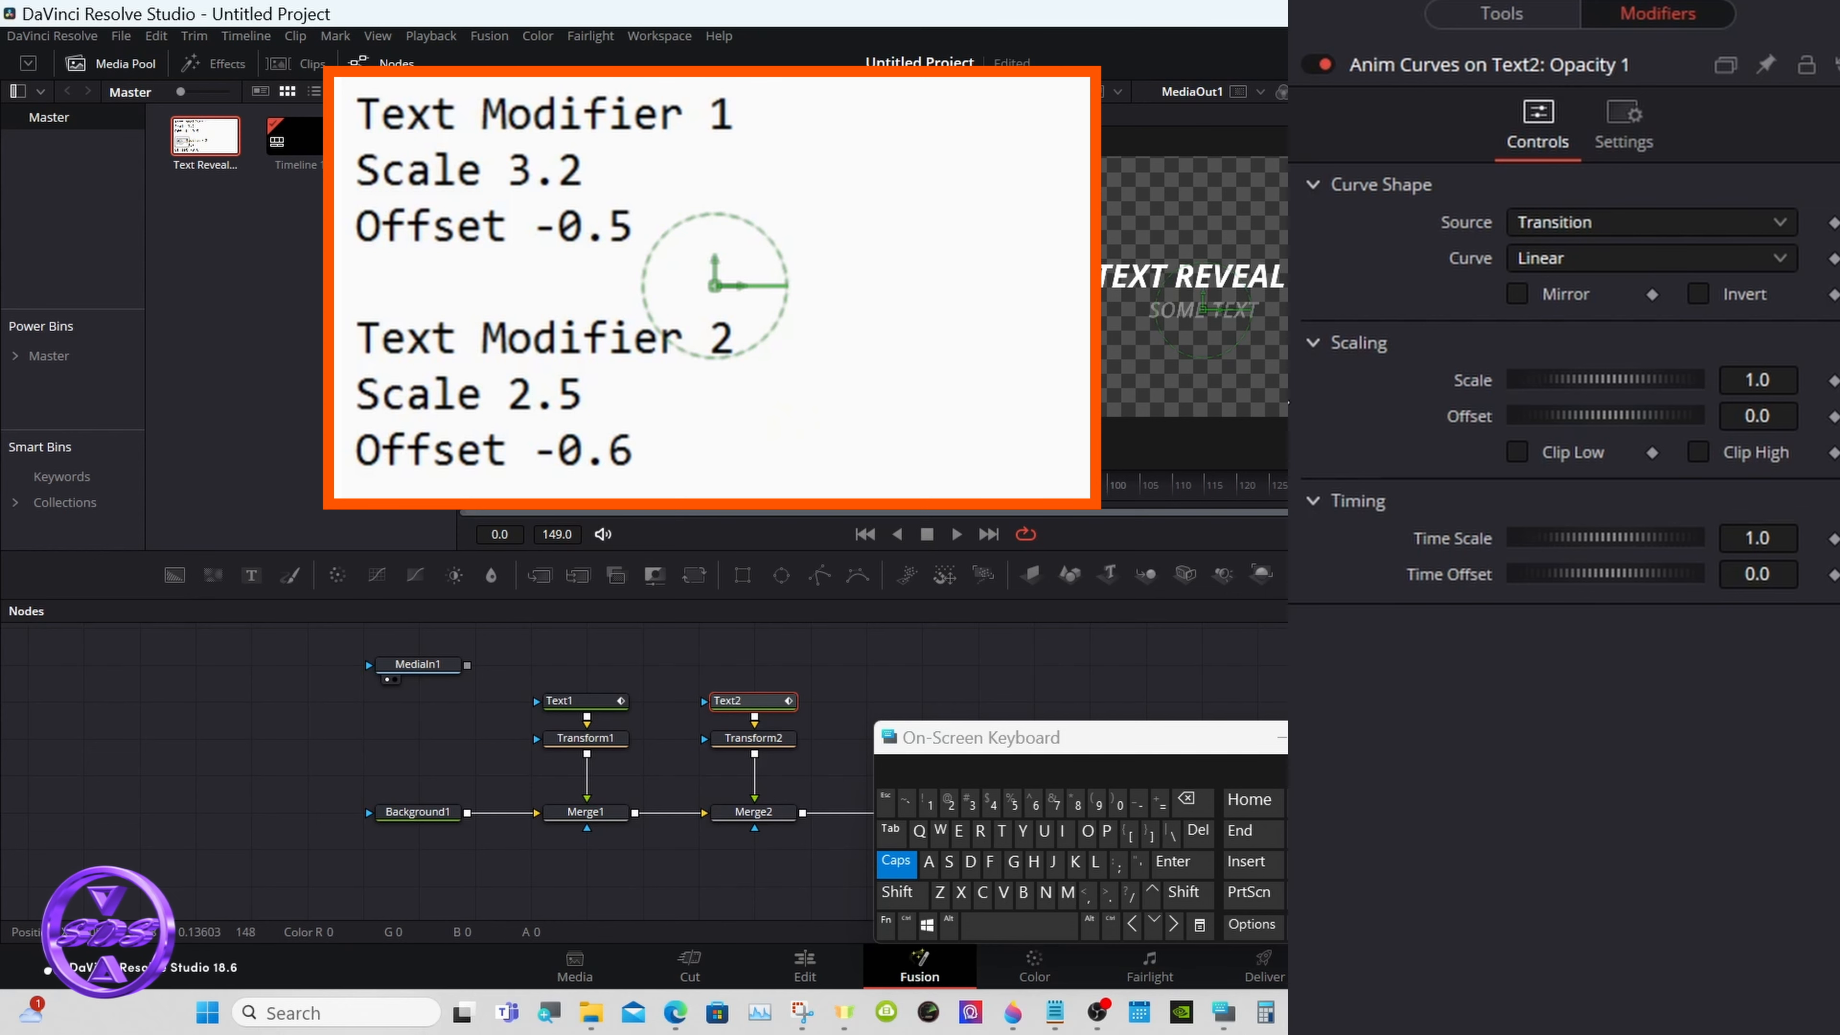
click(1762, 379)
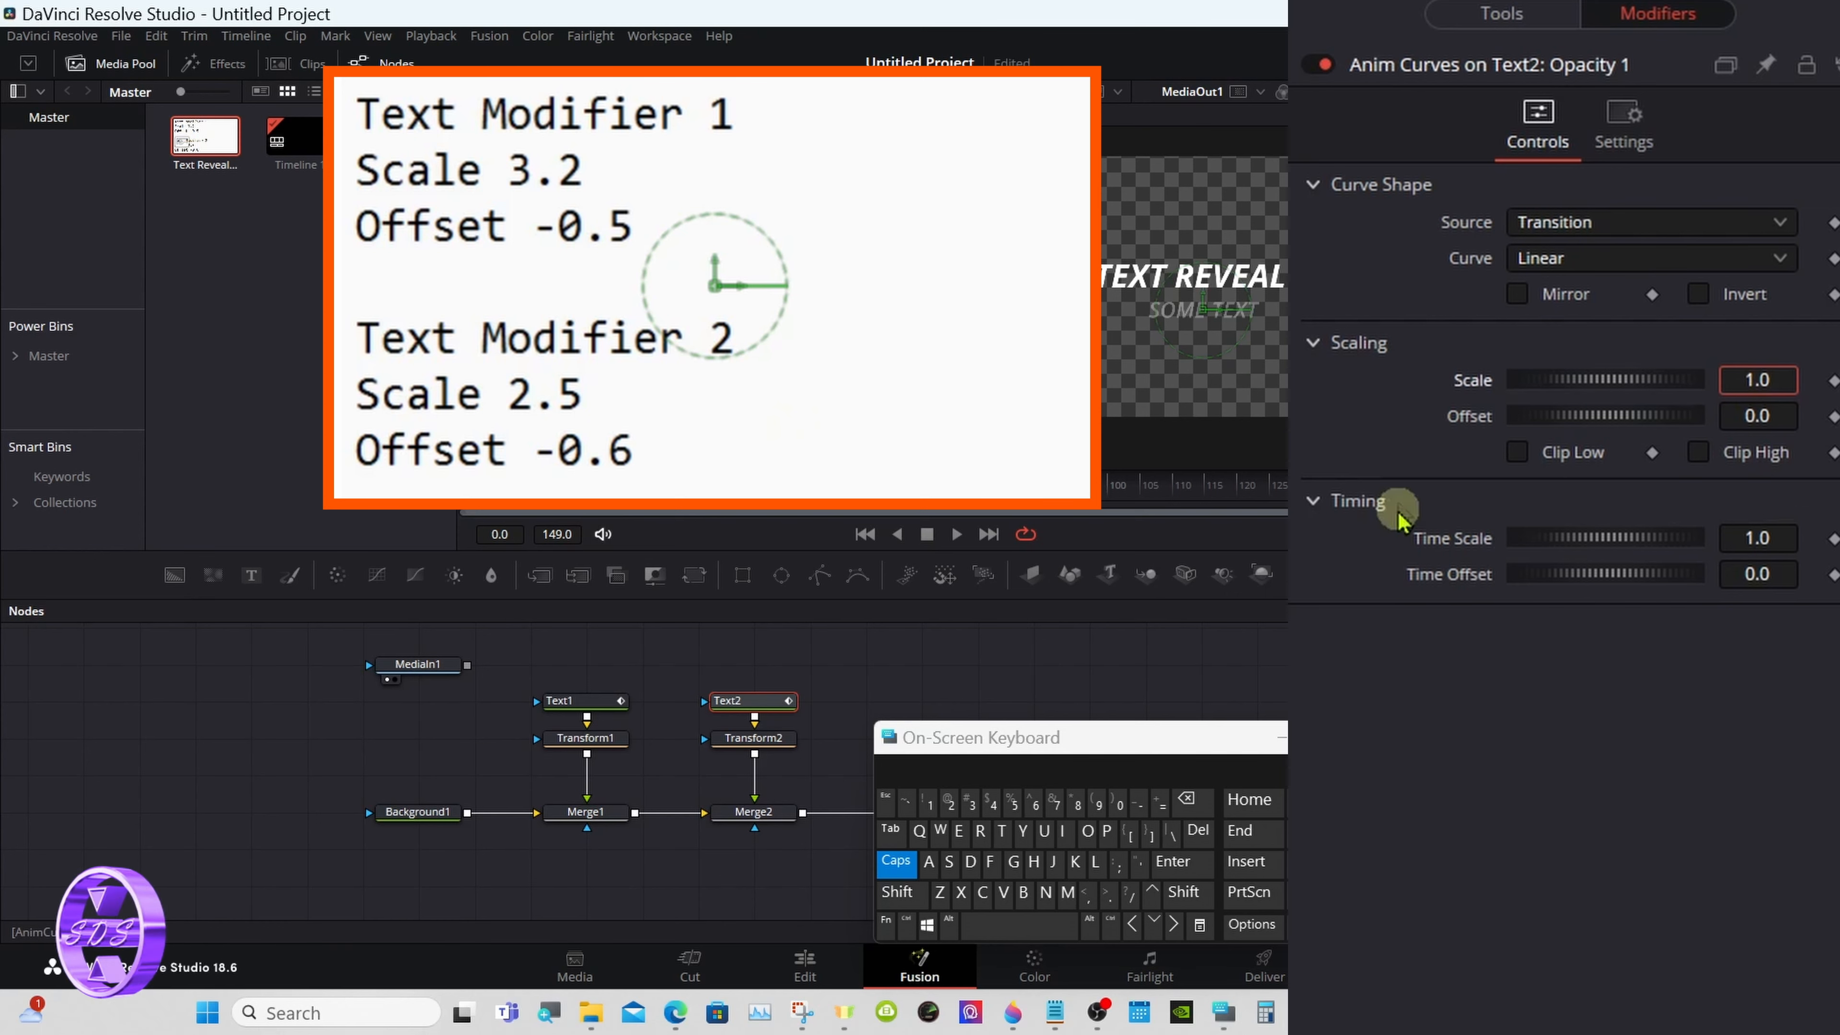
click(1192, 801)
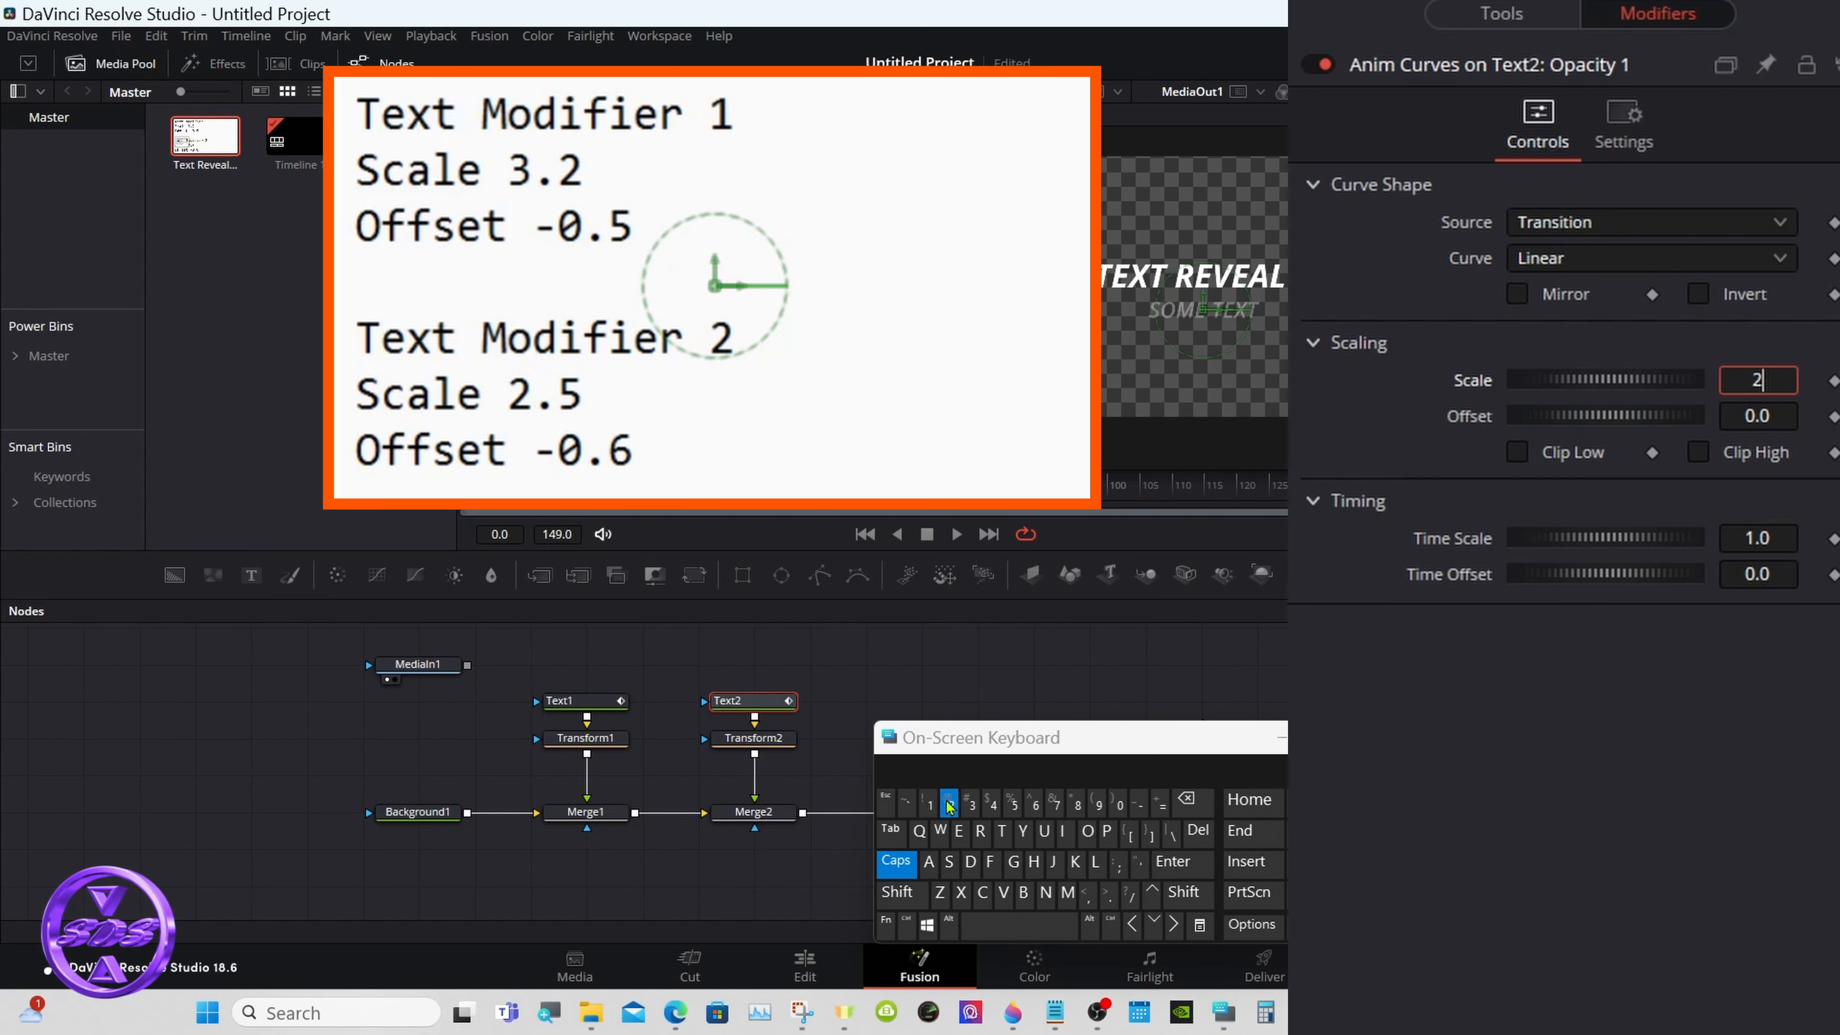
text(2.)
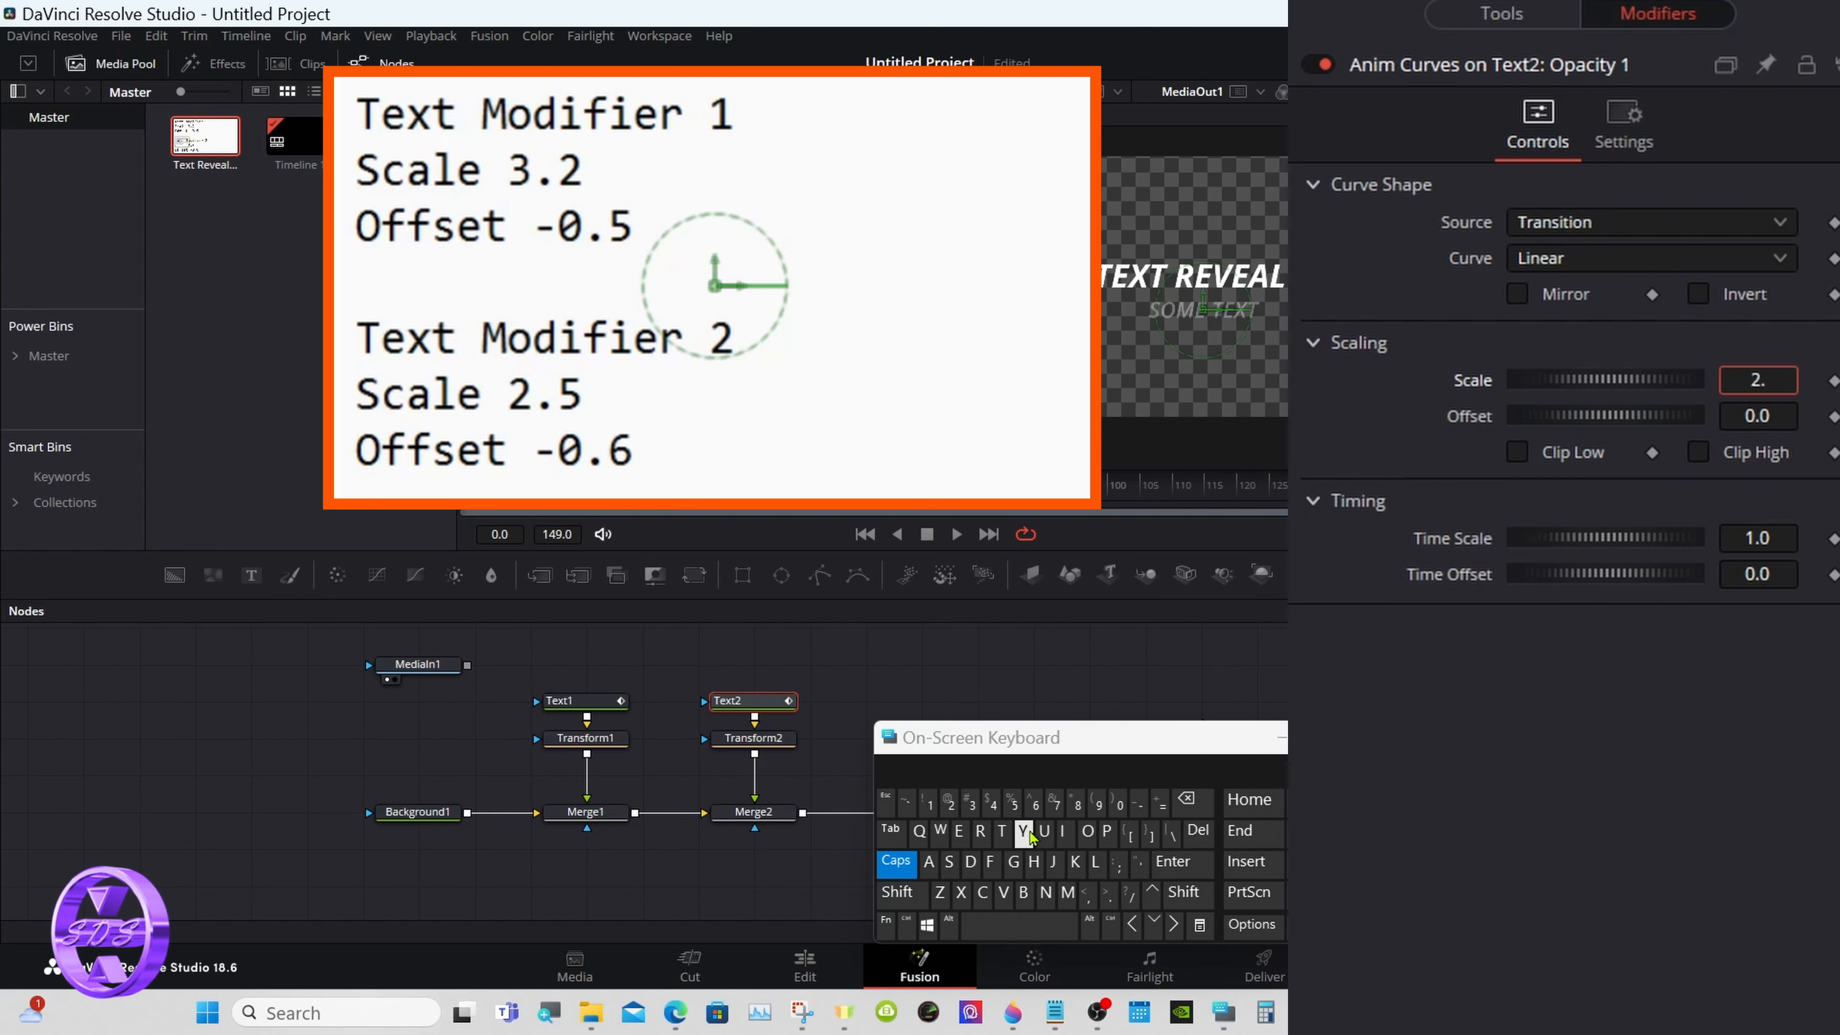
text(5)
key(Return)
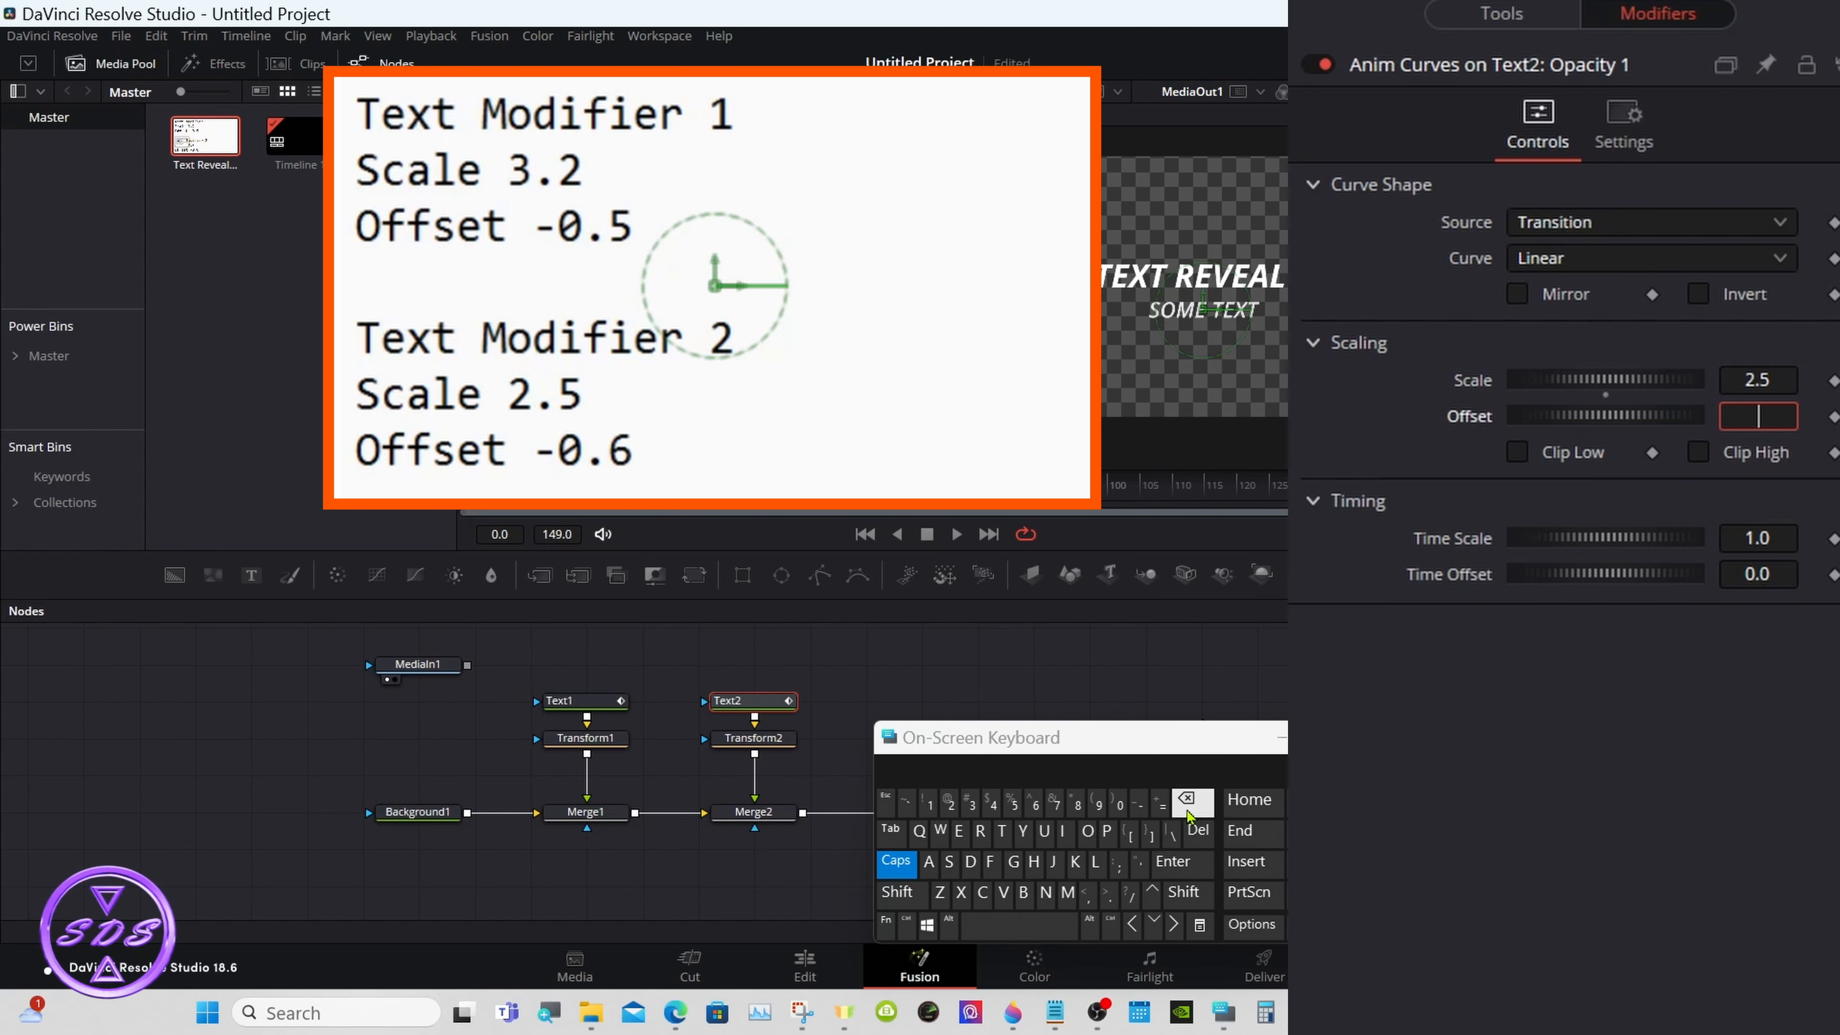
- Set the Offset of Text2's opacity Anim Curves modifier to -0.6
text(-0)
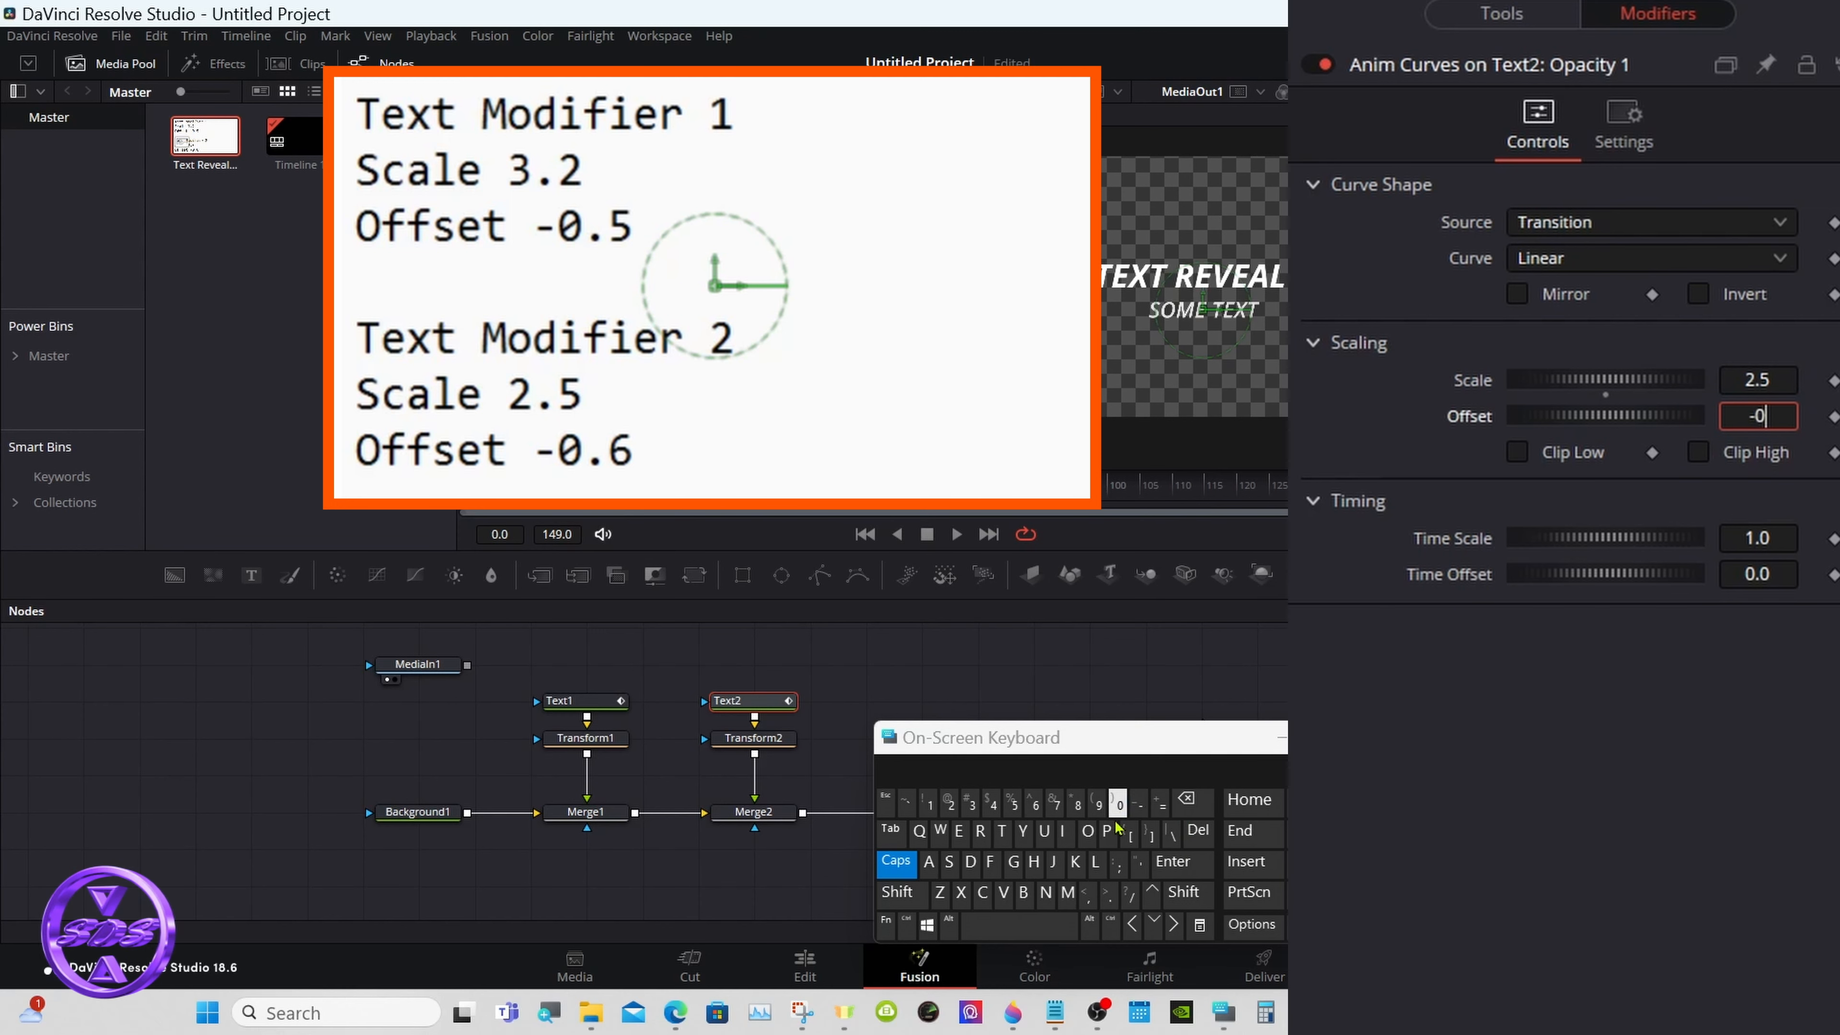
text(.6)
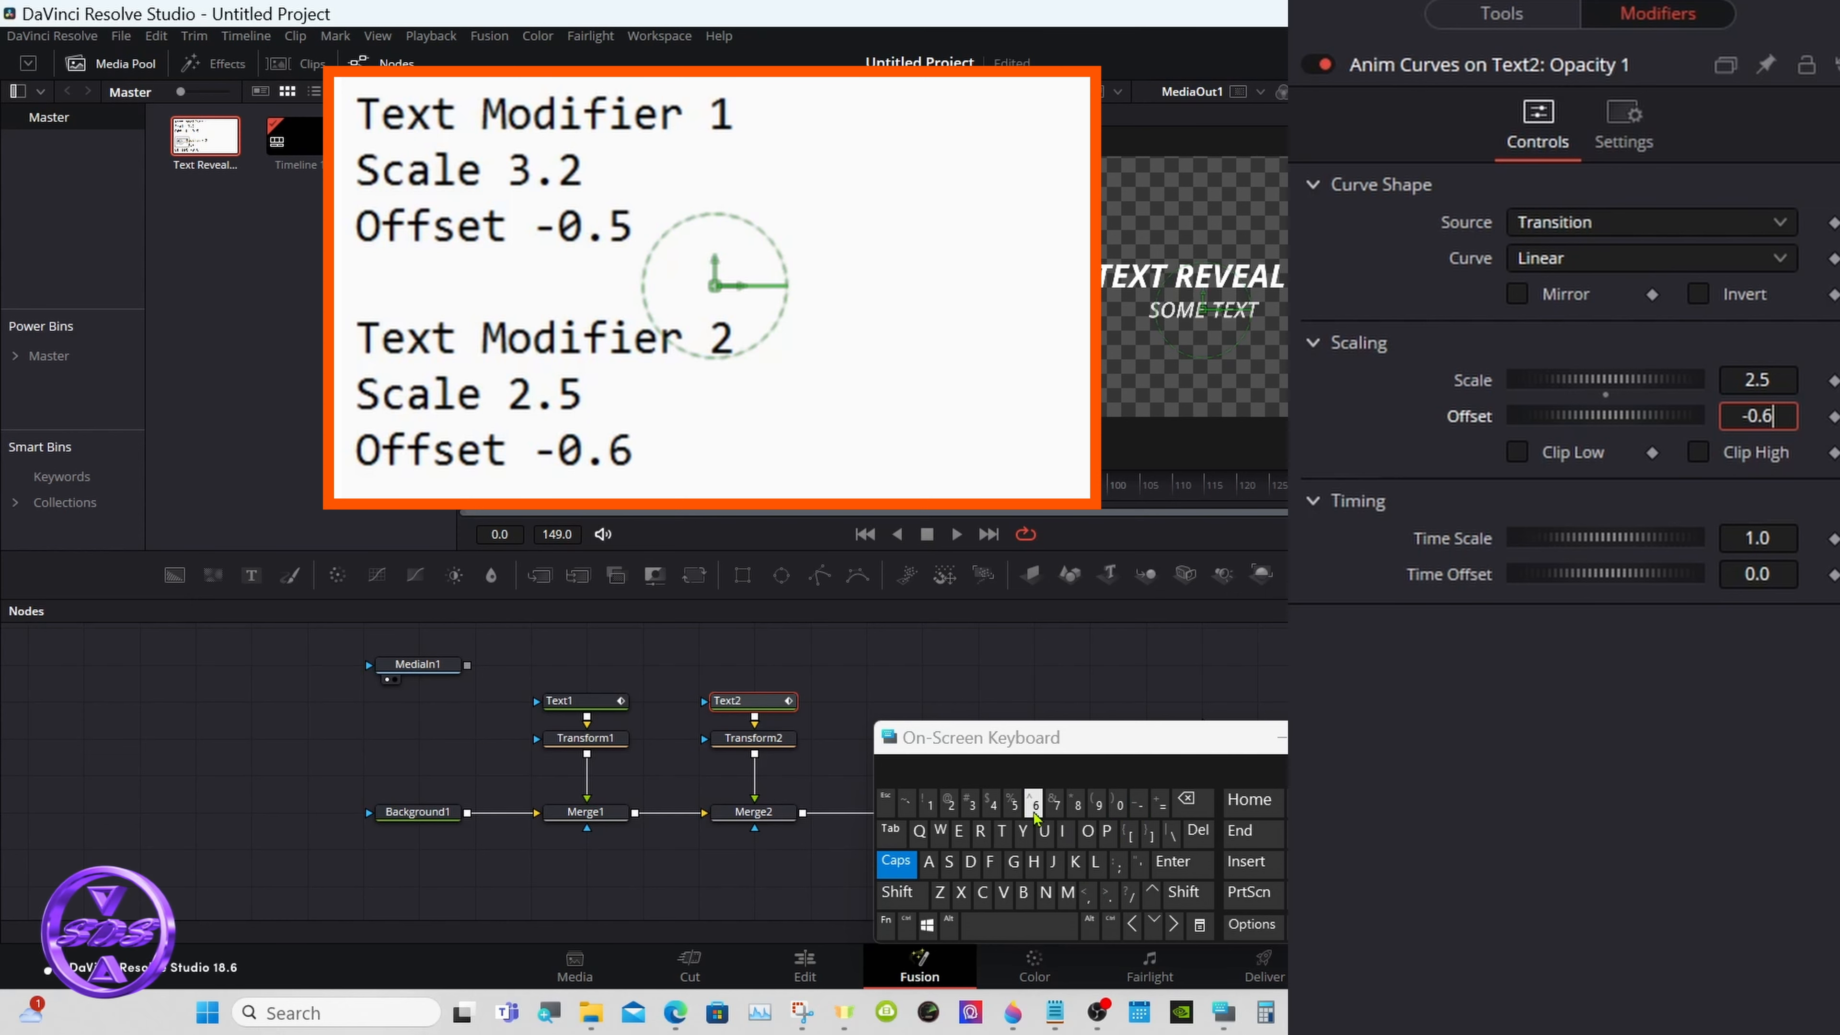
click(1172, 861)
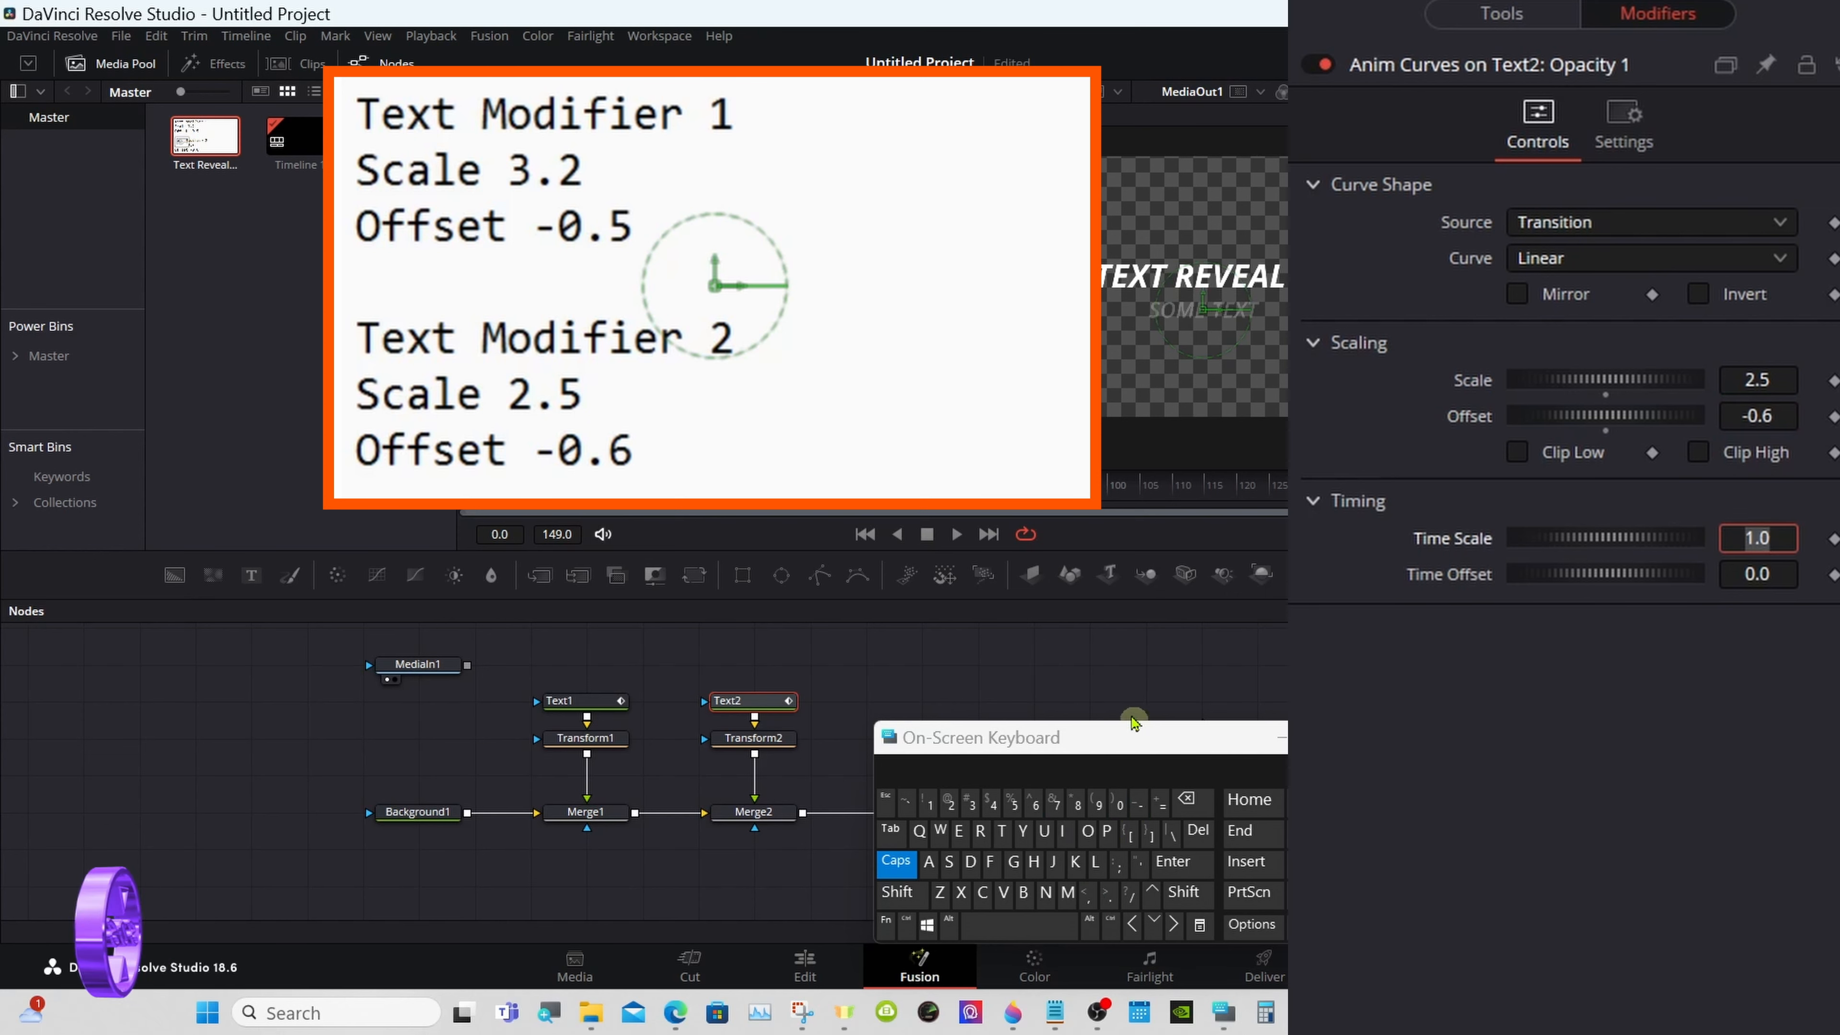
click(1121, 672)
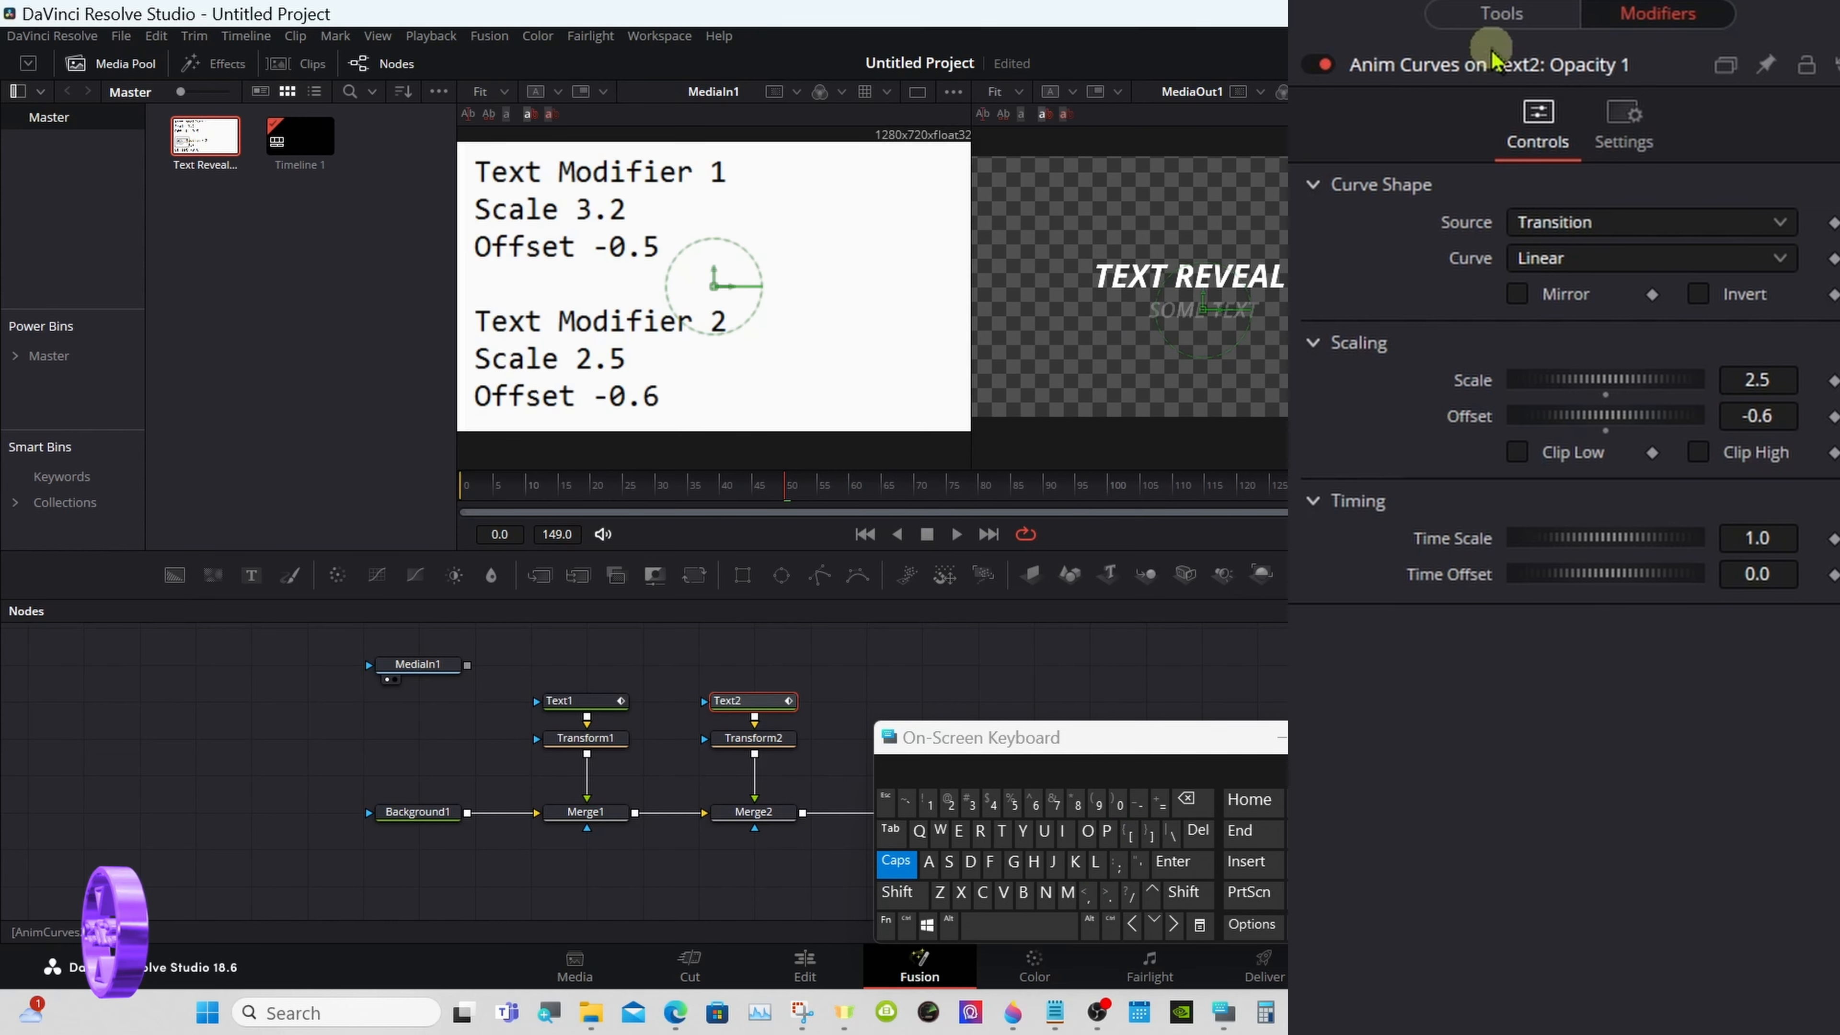
- Play and scrub the timeline to check how Text2's shading Opacity changes over time
click(1500, 14)
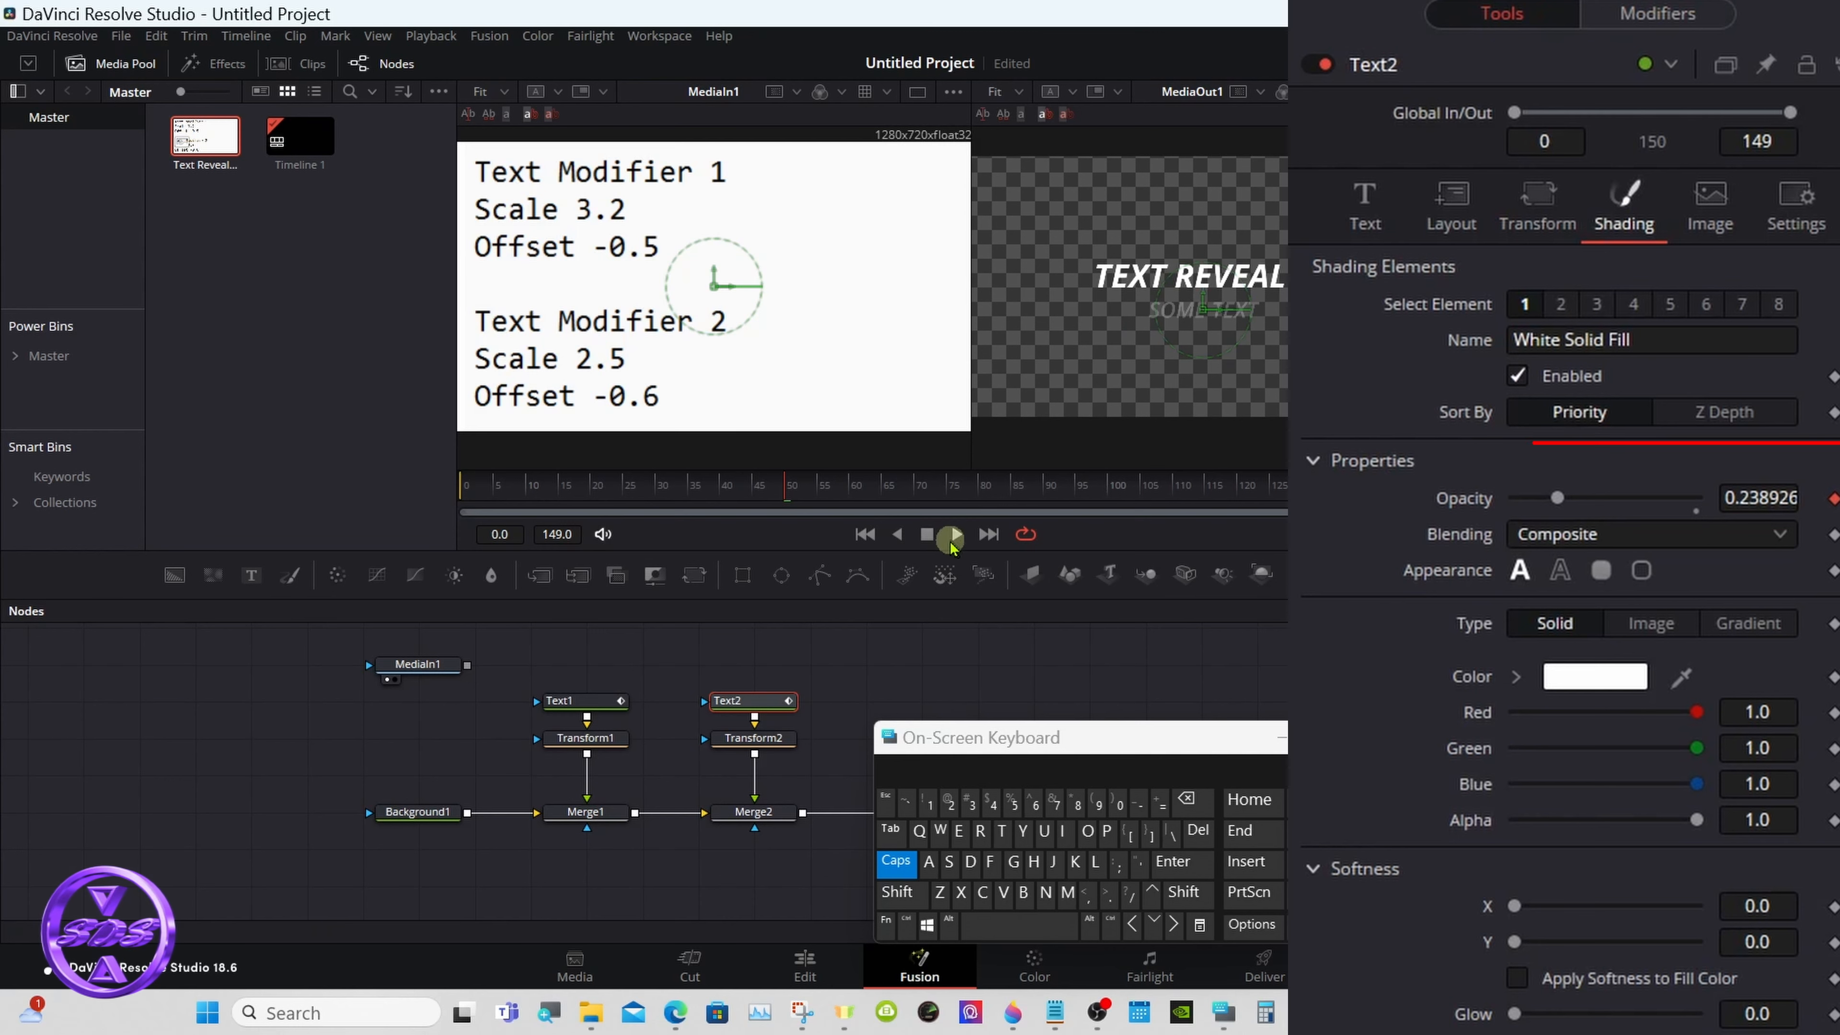
click(956, 536)
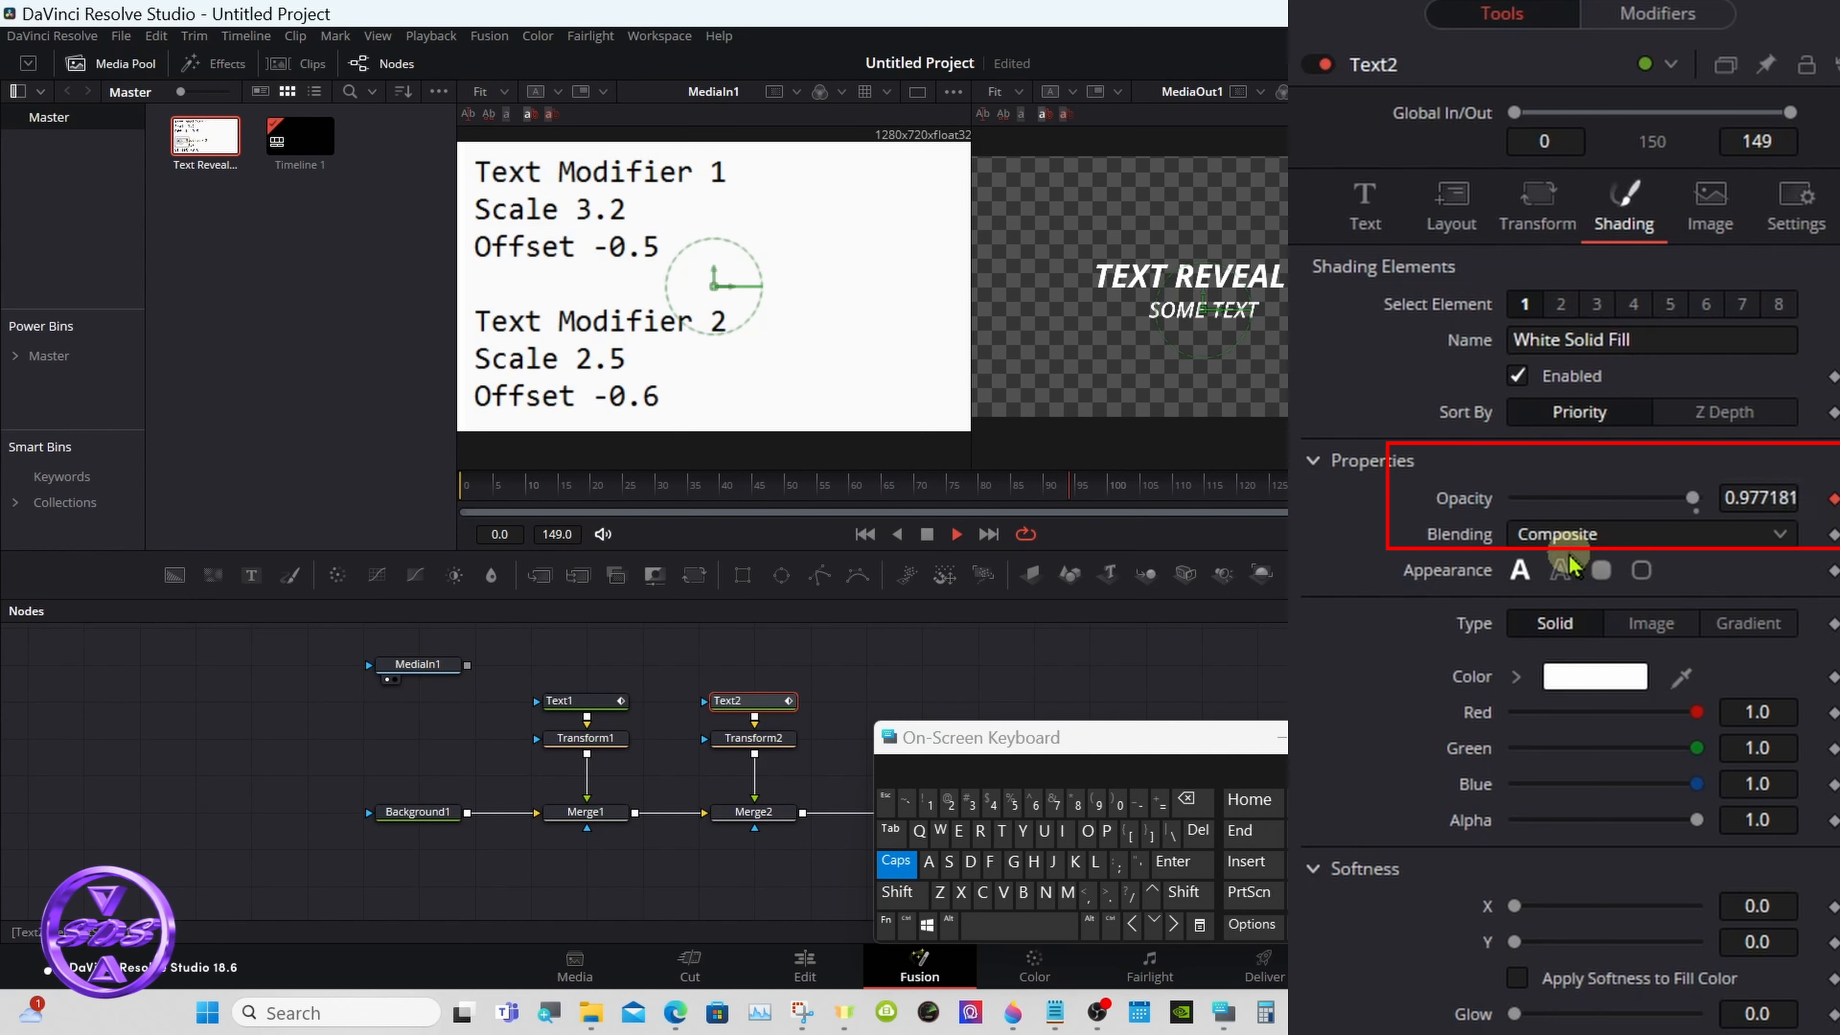
click(927, 534)
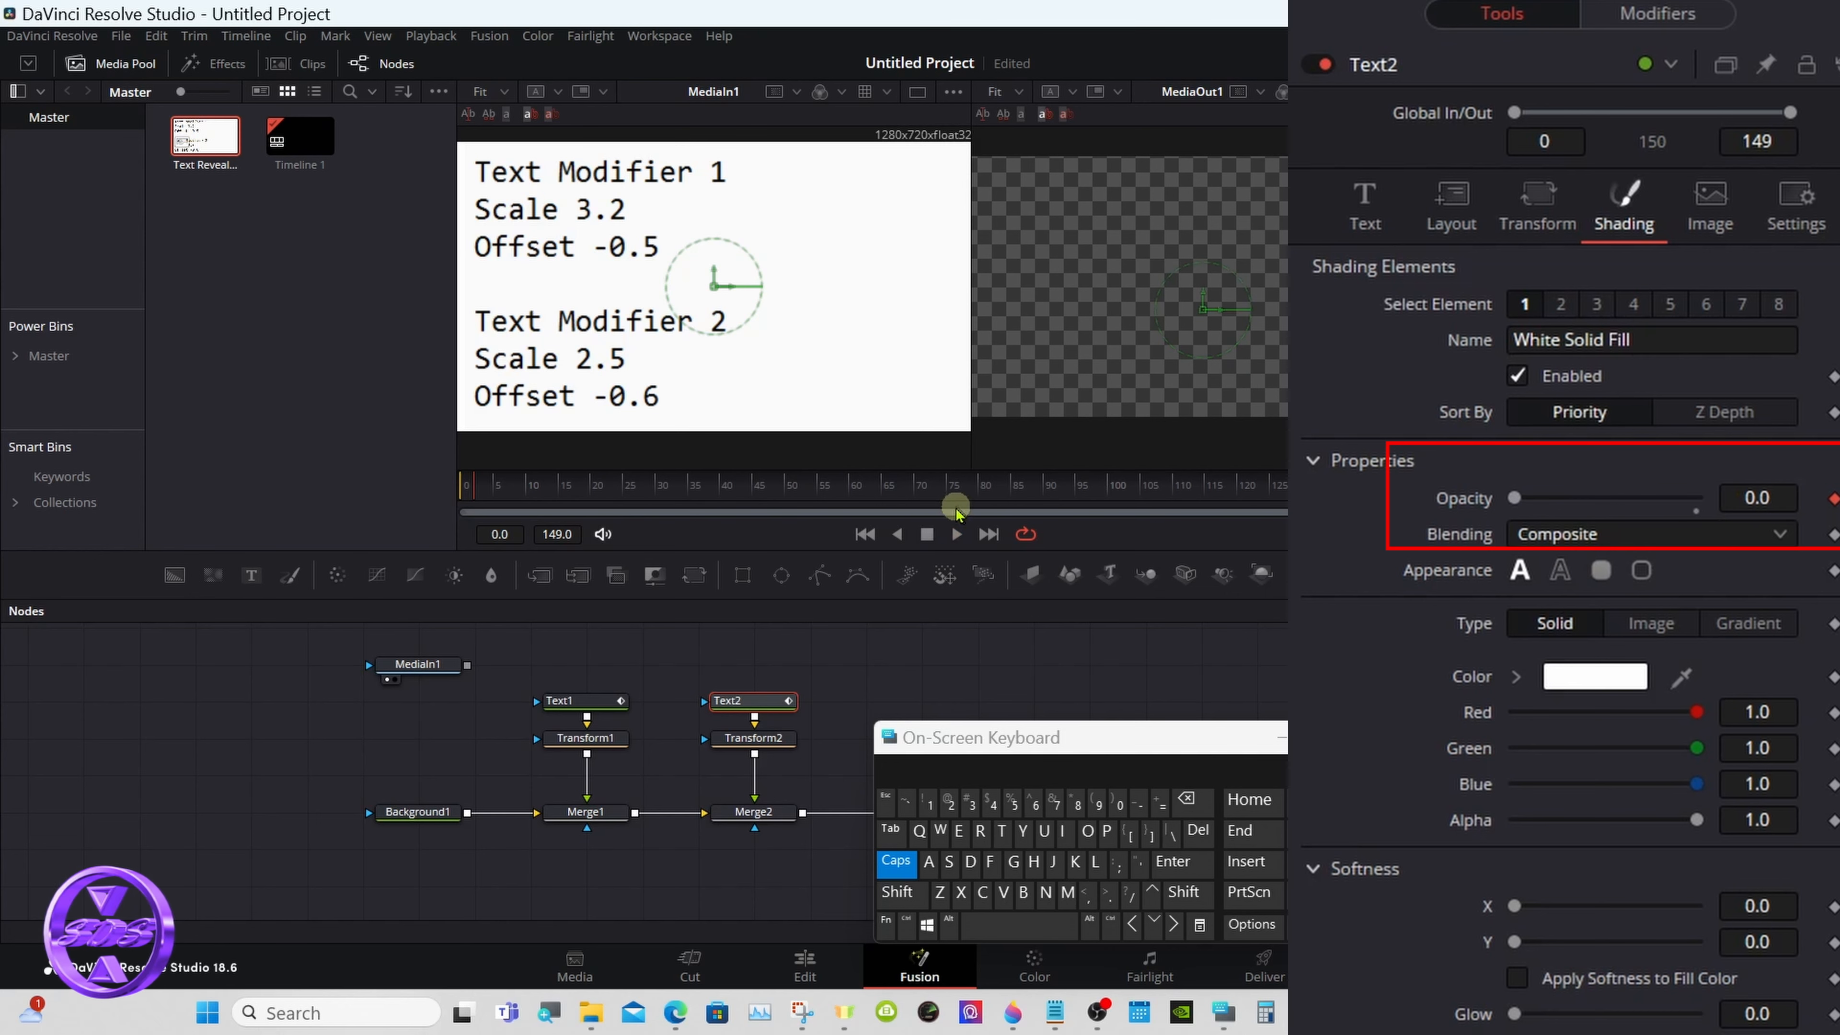
click(1061, 493)
drag(1064, 499, 1230, 489)
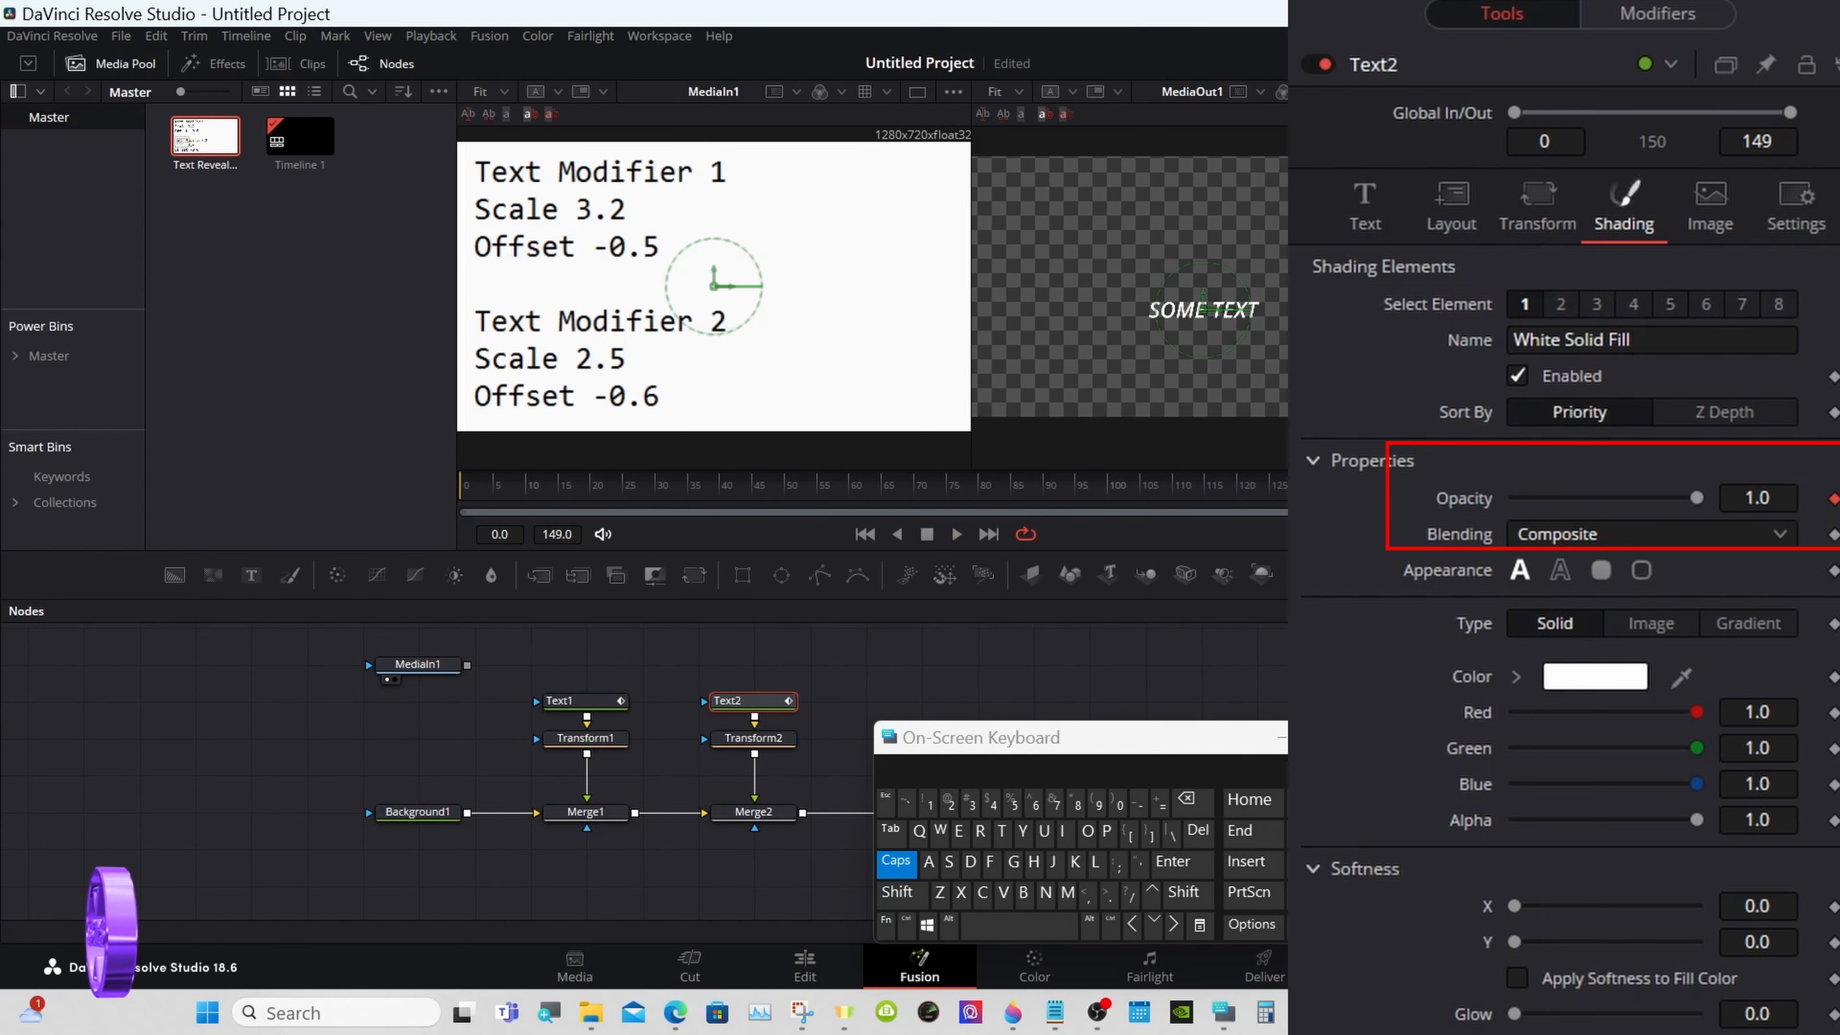
- Enable Mirror on Text2's opacity curve and play back the title in a single viewer showing MediaOut1
click(1657, 16)
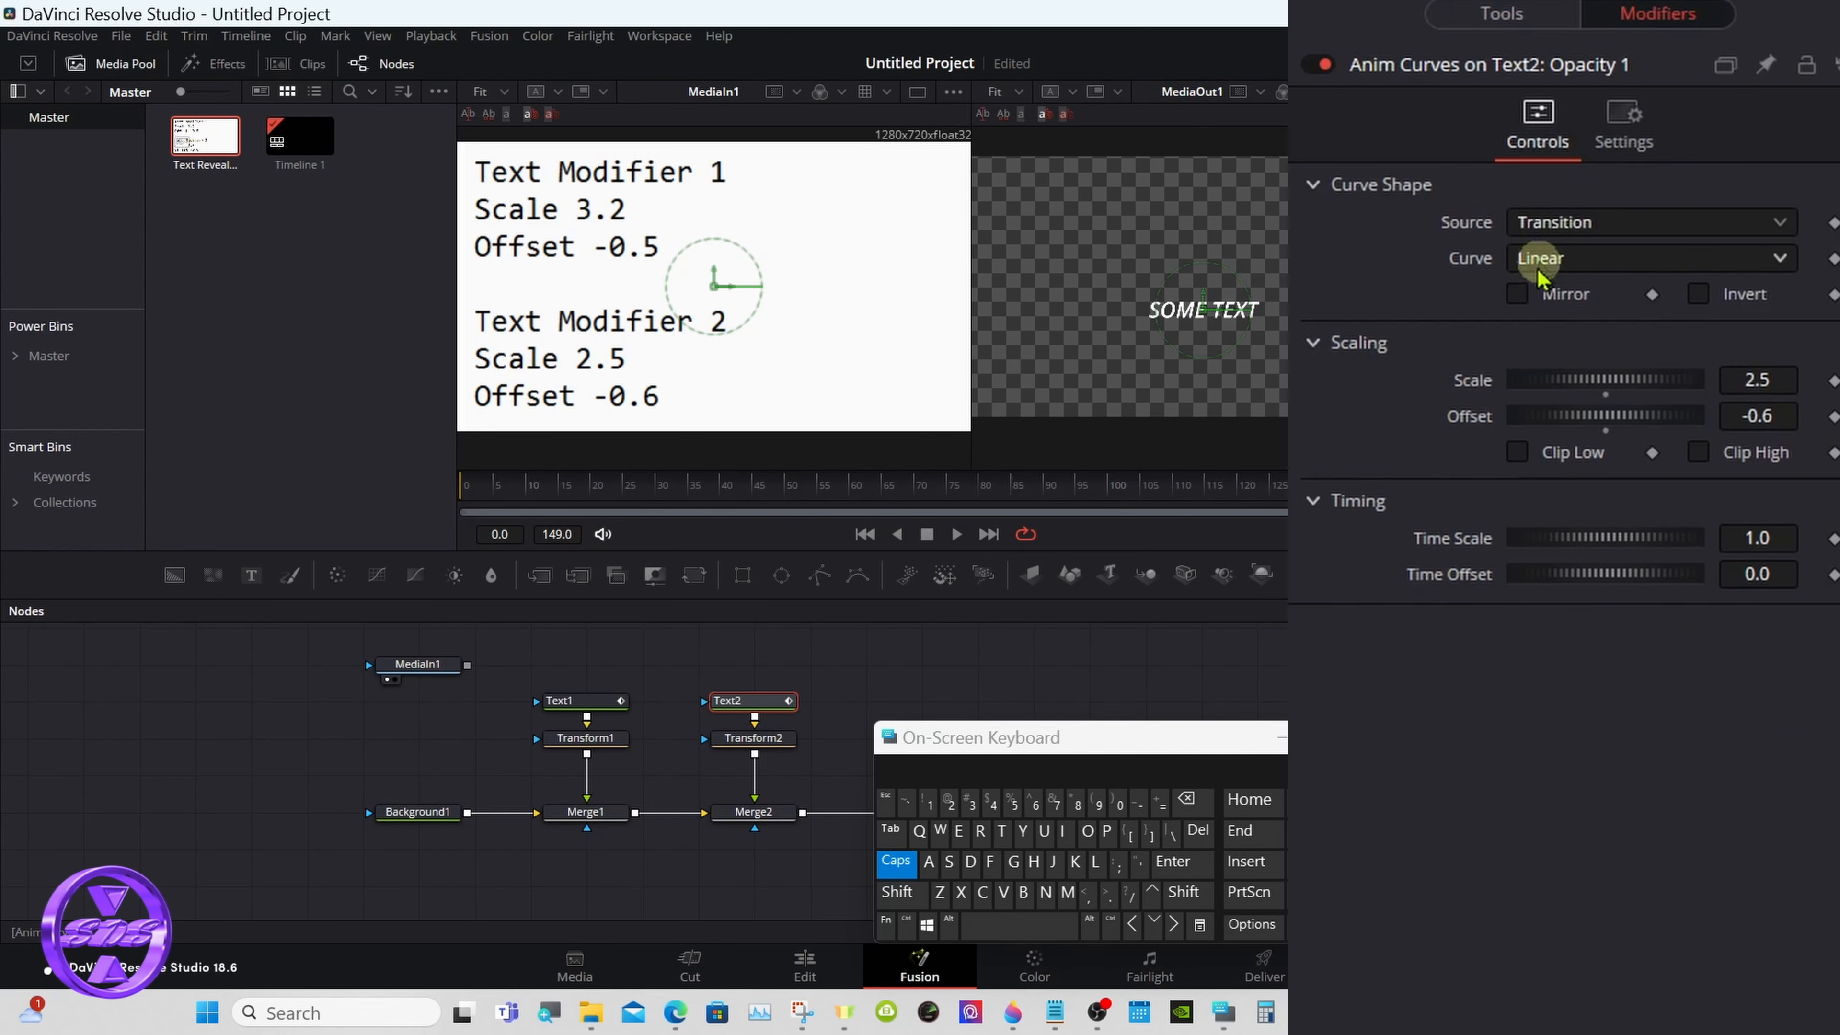
click(1517, 293)
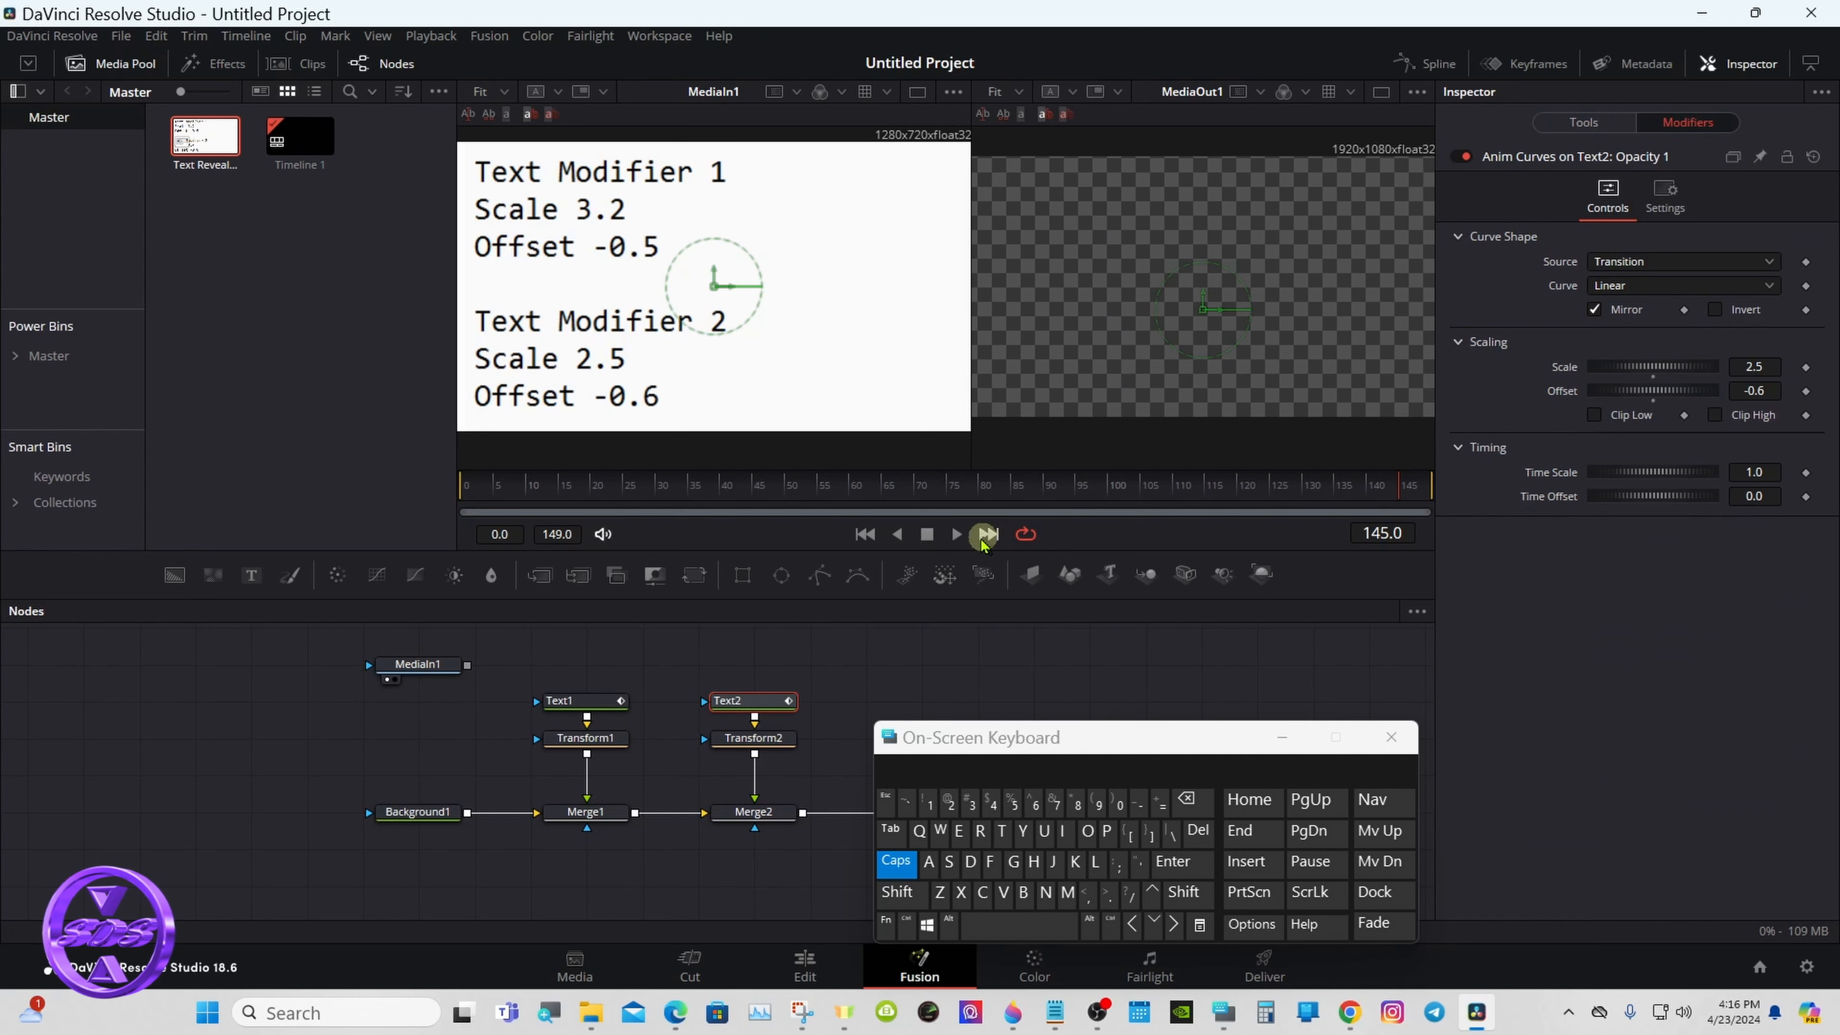
click(956, 534)
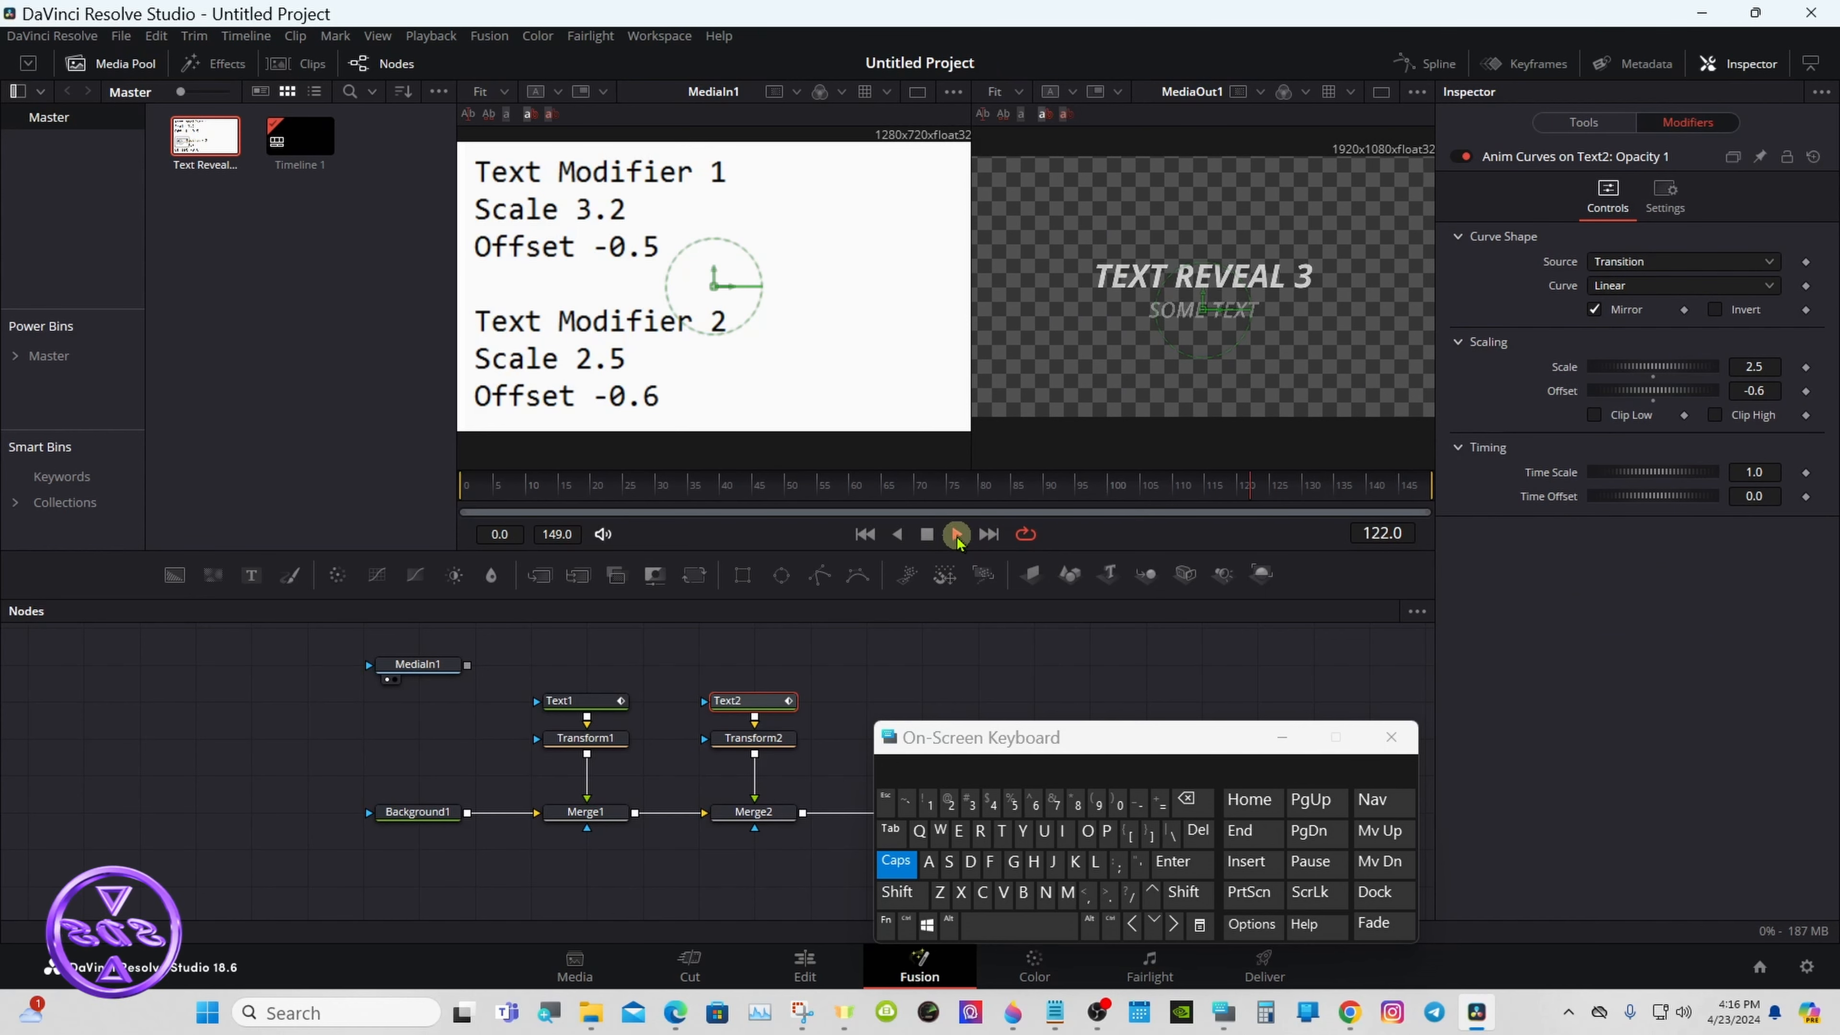
click(1378, 101)
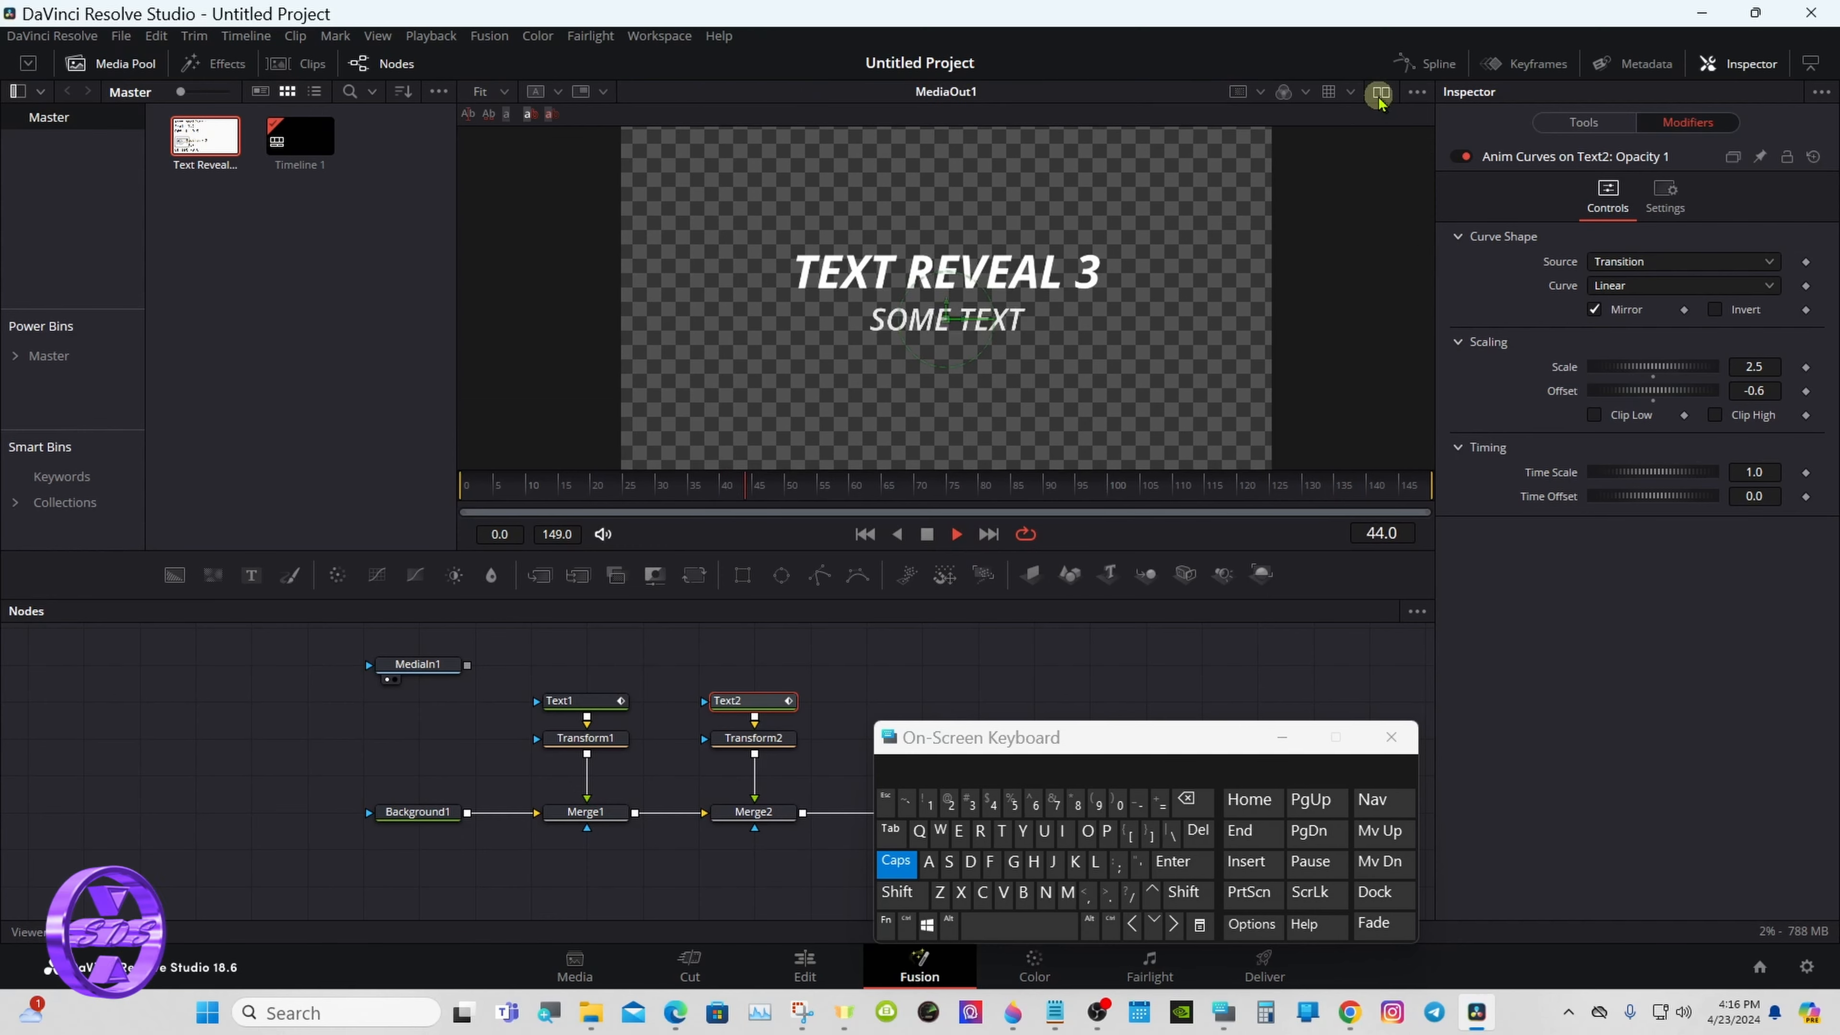
click(928, 535)
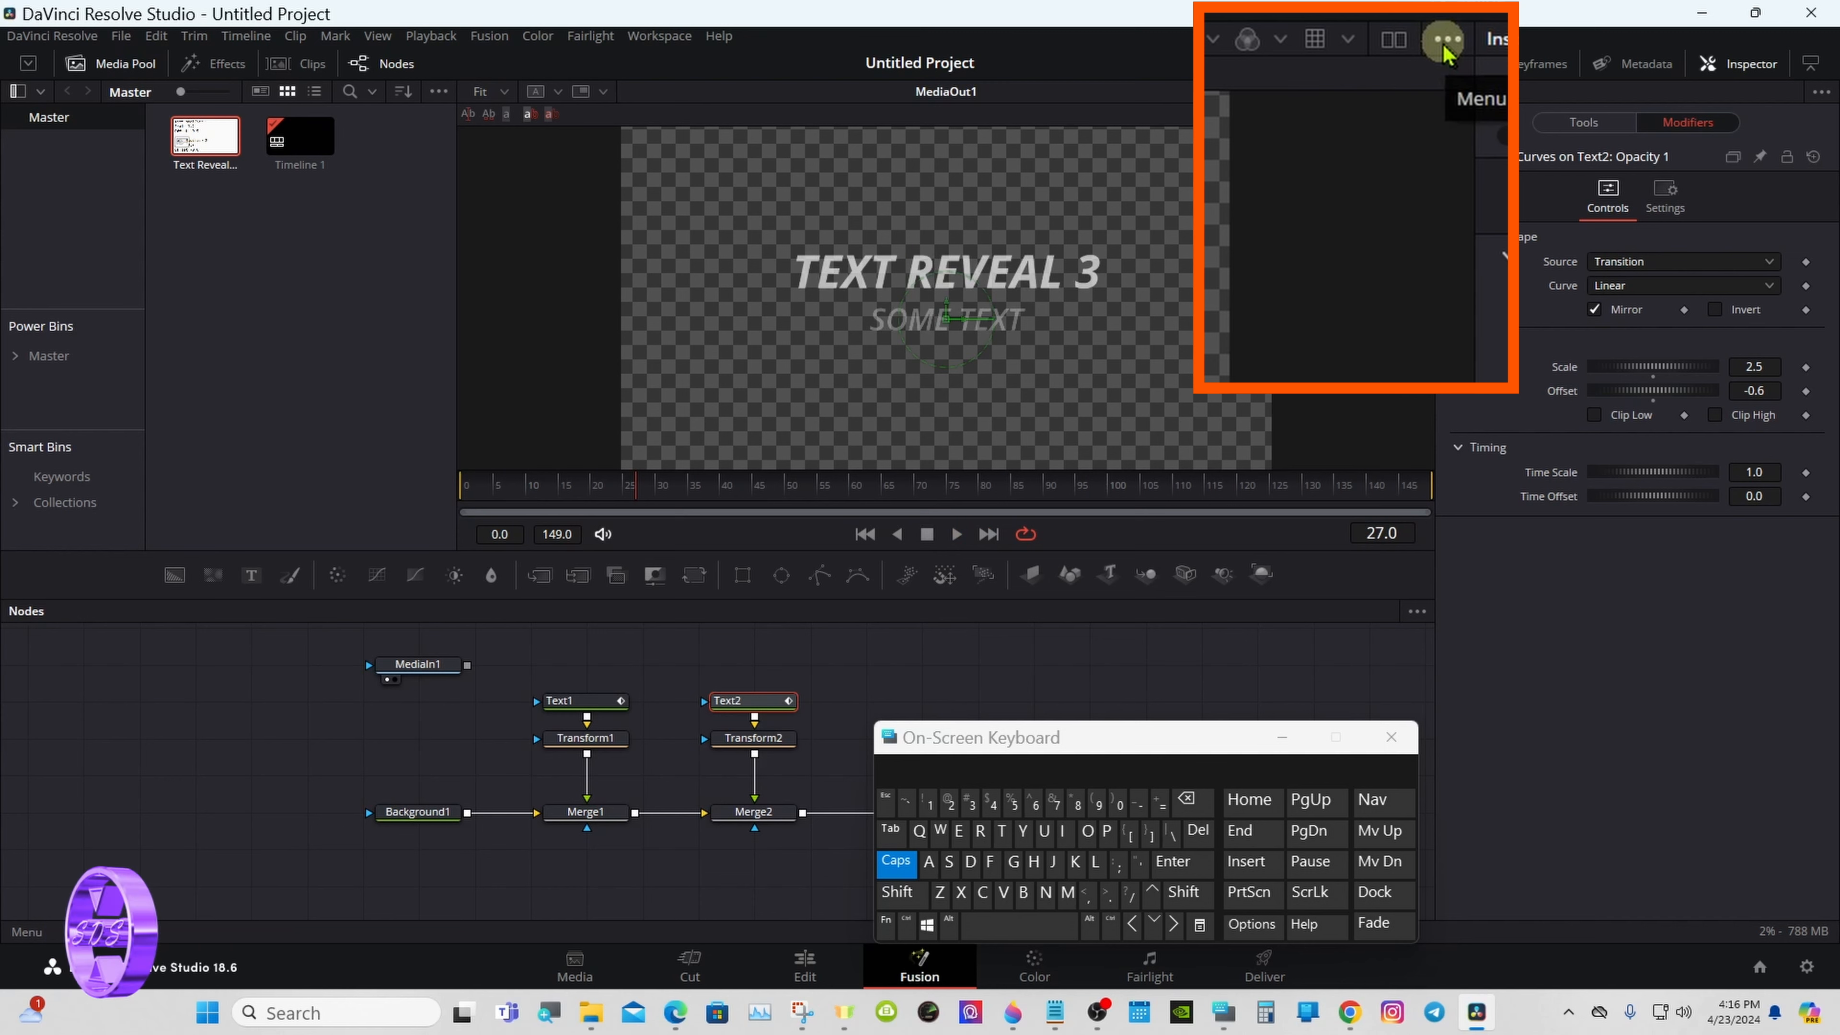
- Turn off the viewer's Checker Underlay and play back the title against black
click(1443, 45)
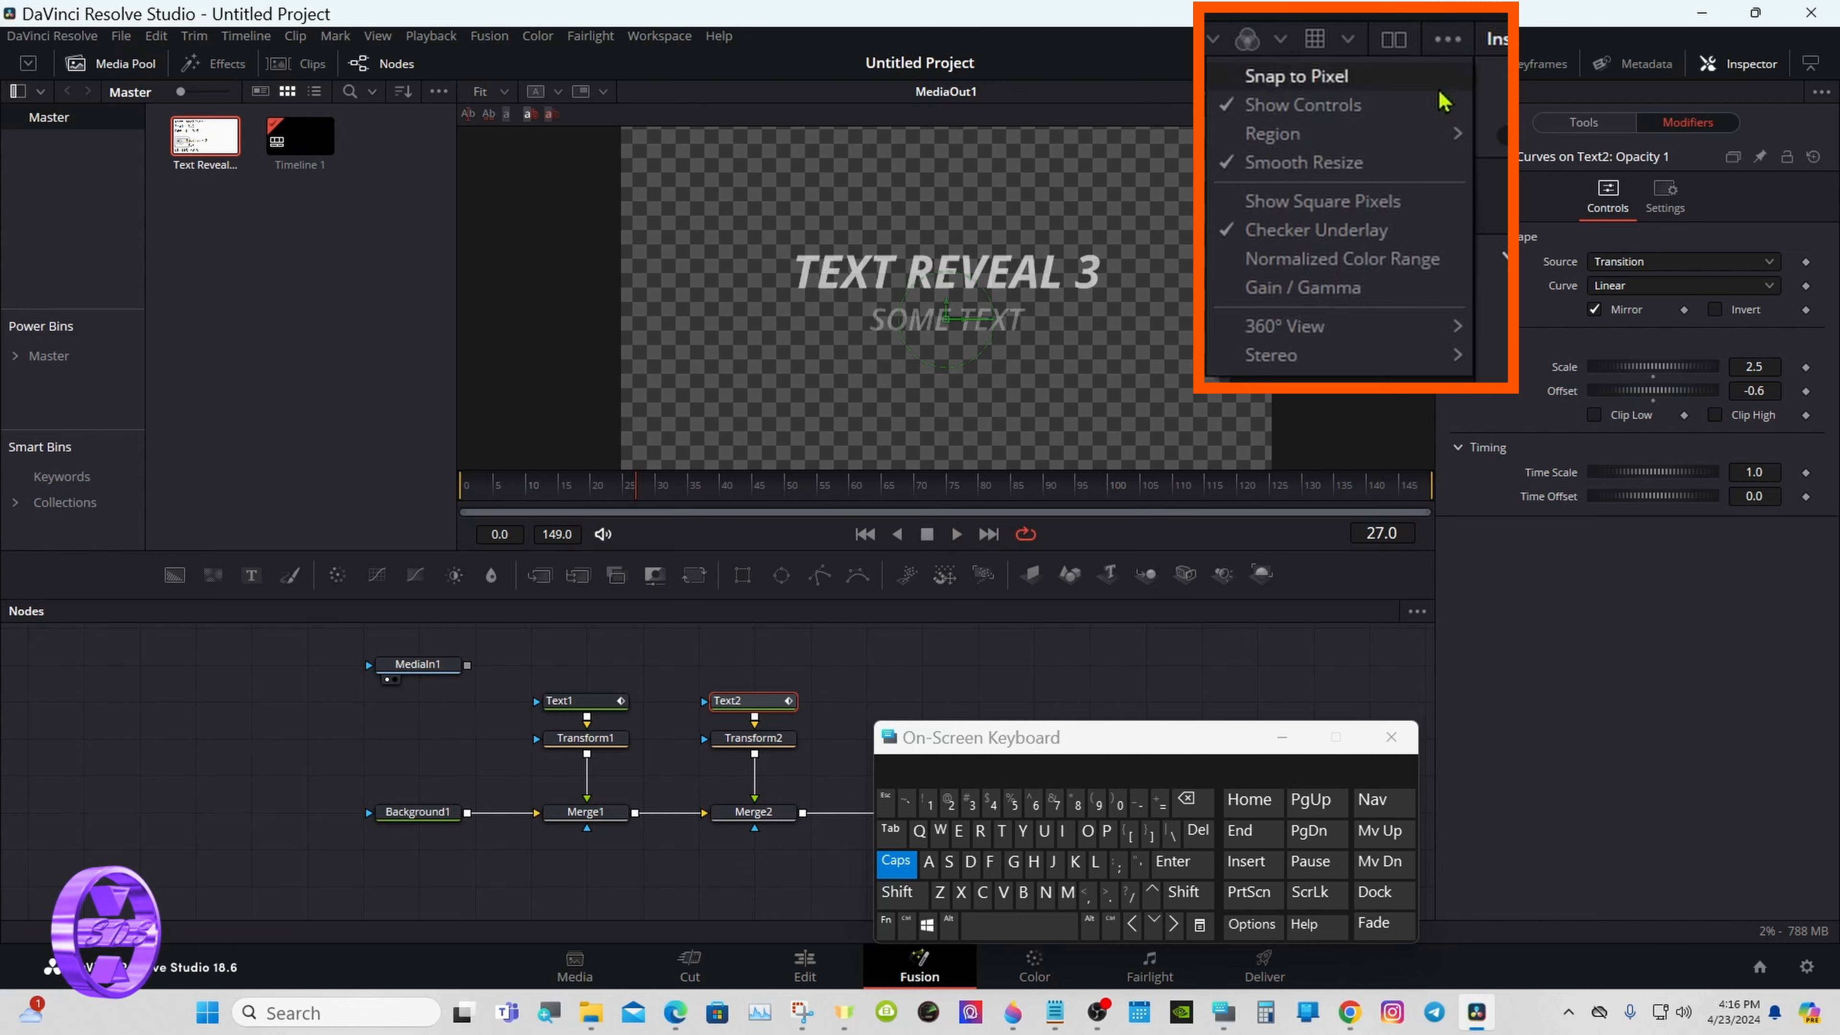
click(1305, 238)
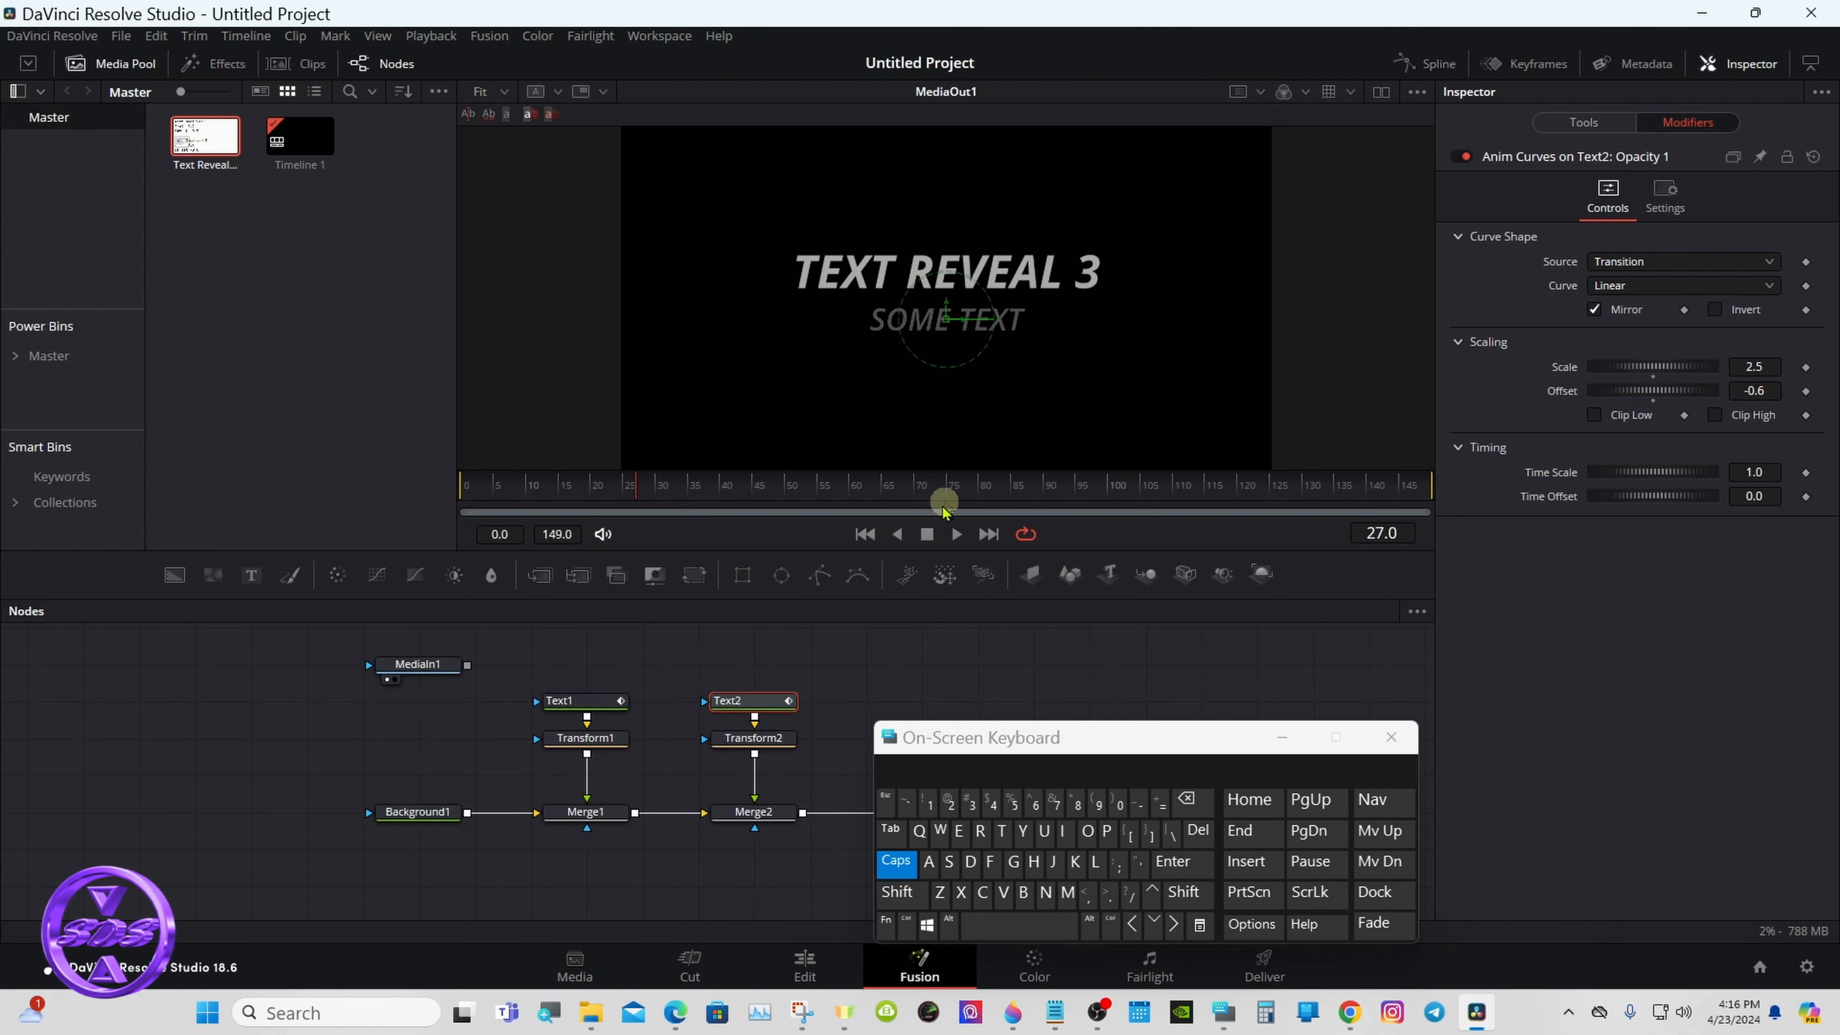
click(952, 536)
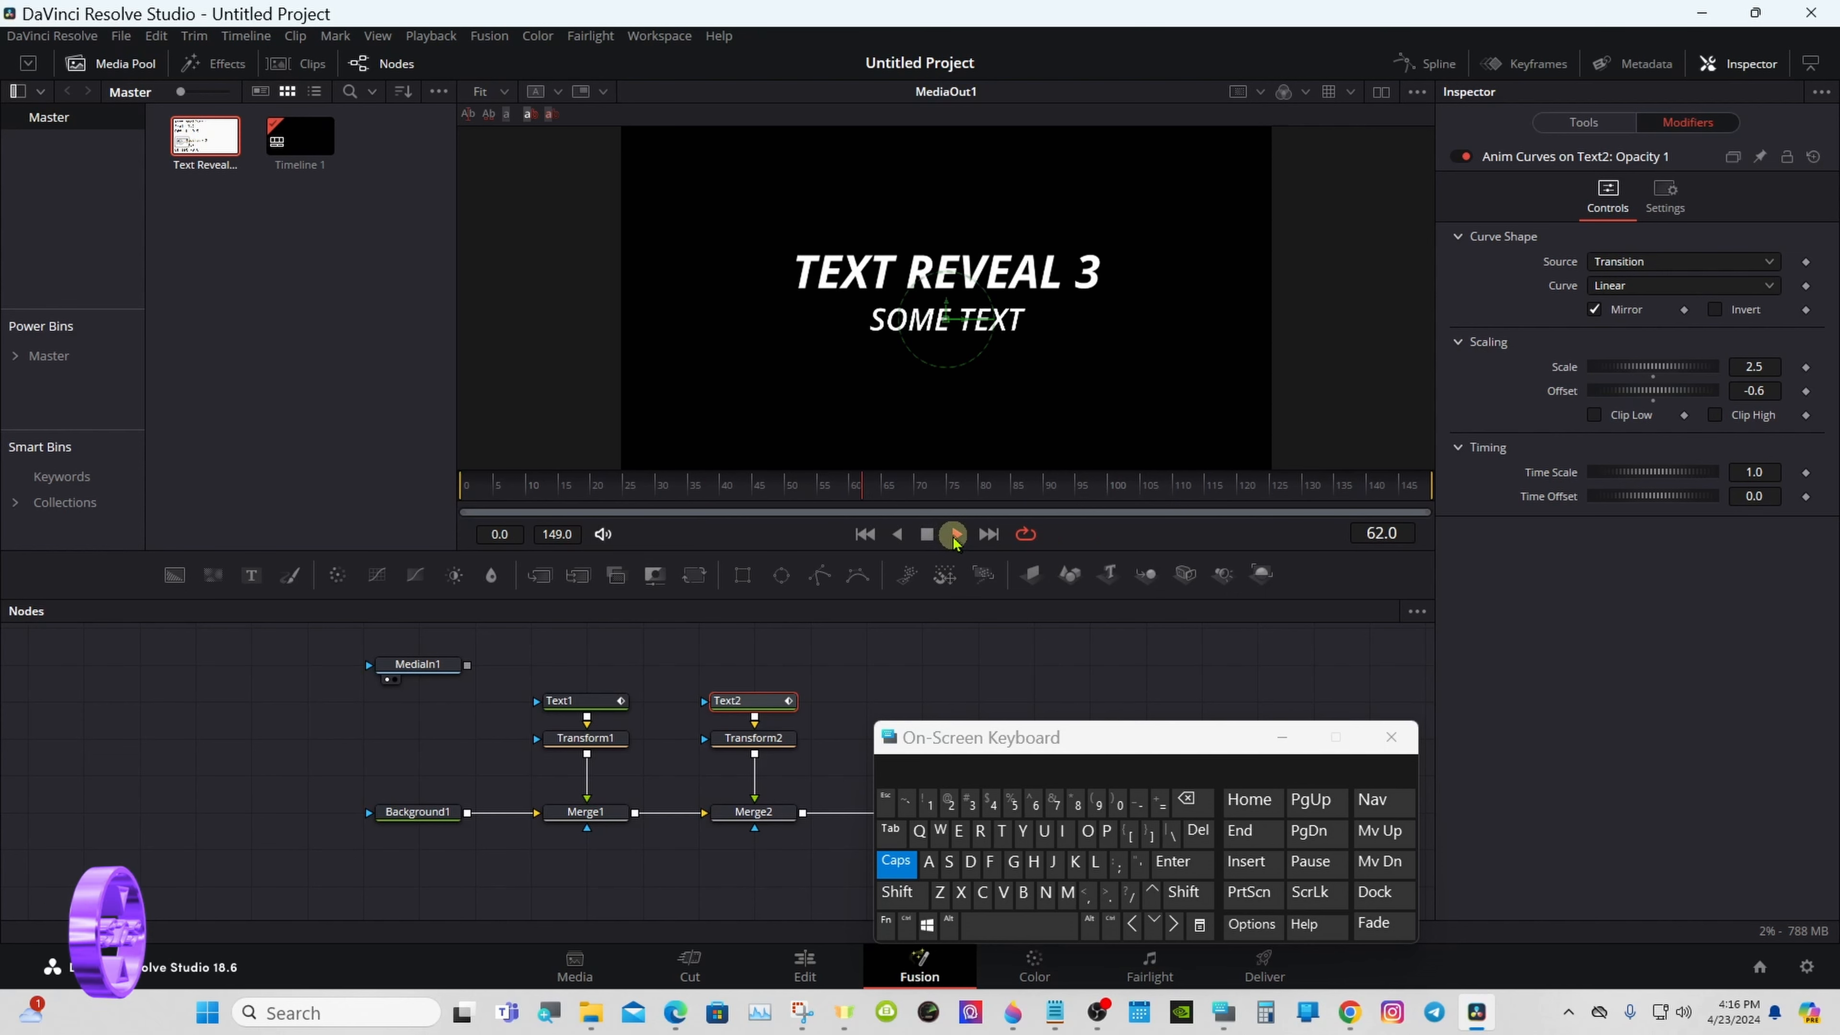
click(927, 534)
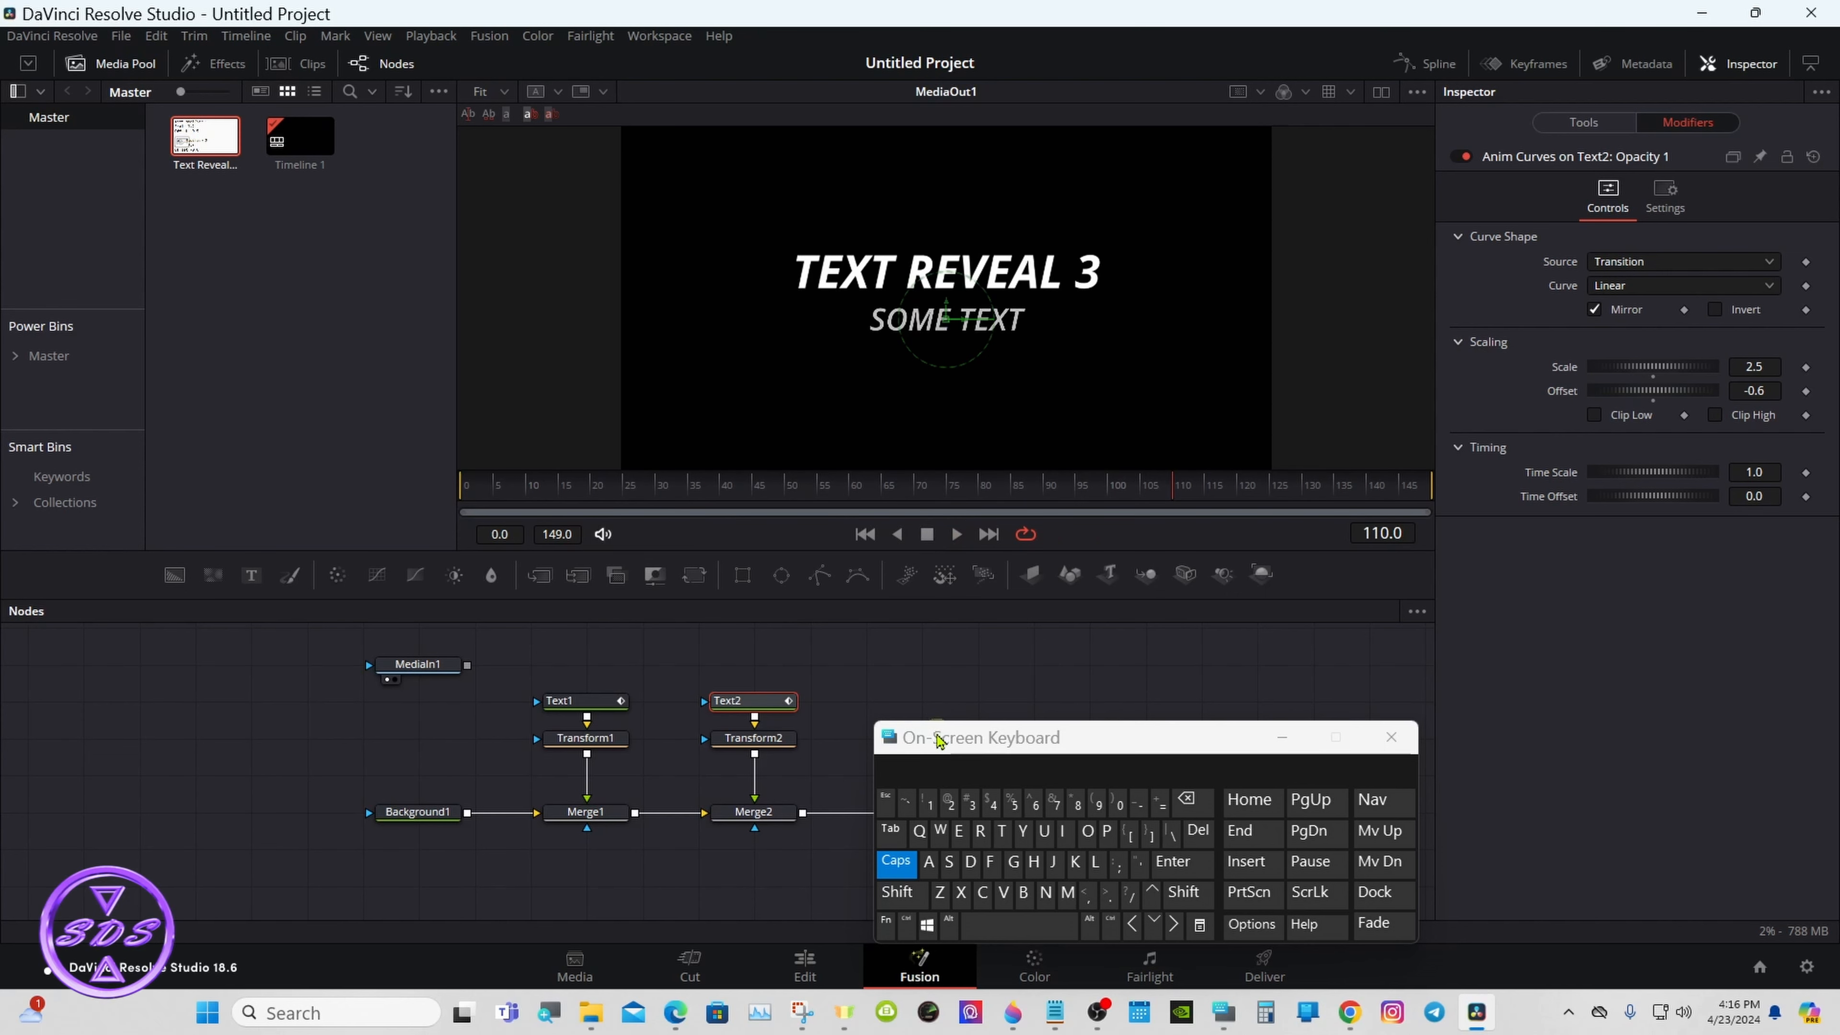
- Move the Text2, Transform2 and Merge2 nodes closer to Merge1 and turn the viewer's Checker Underlay back on
drag(952, 741, 1233, 700)
drag(713, 652, 695, 812)
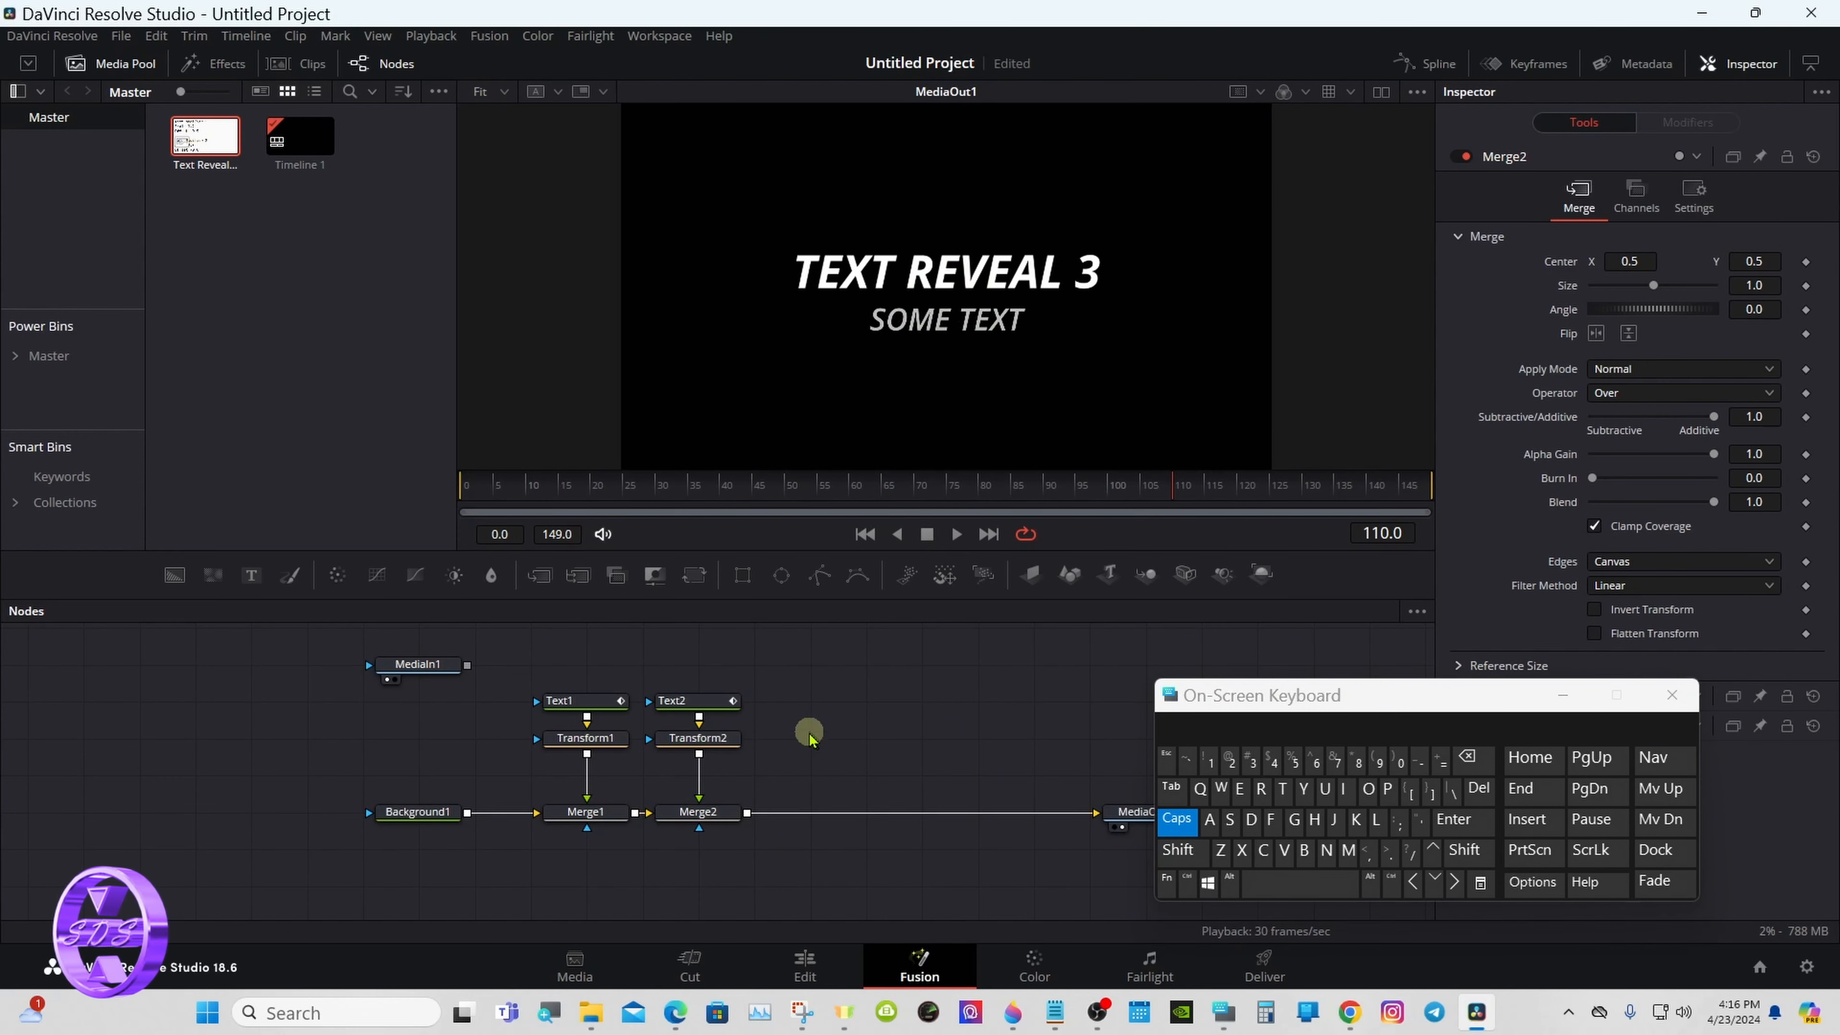
click(1417, 92)
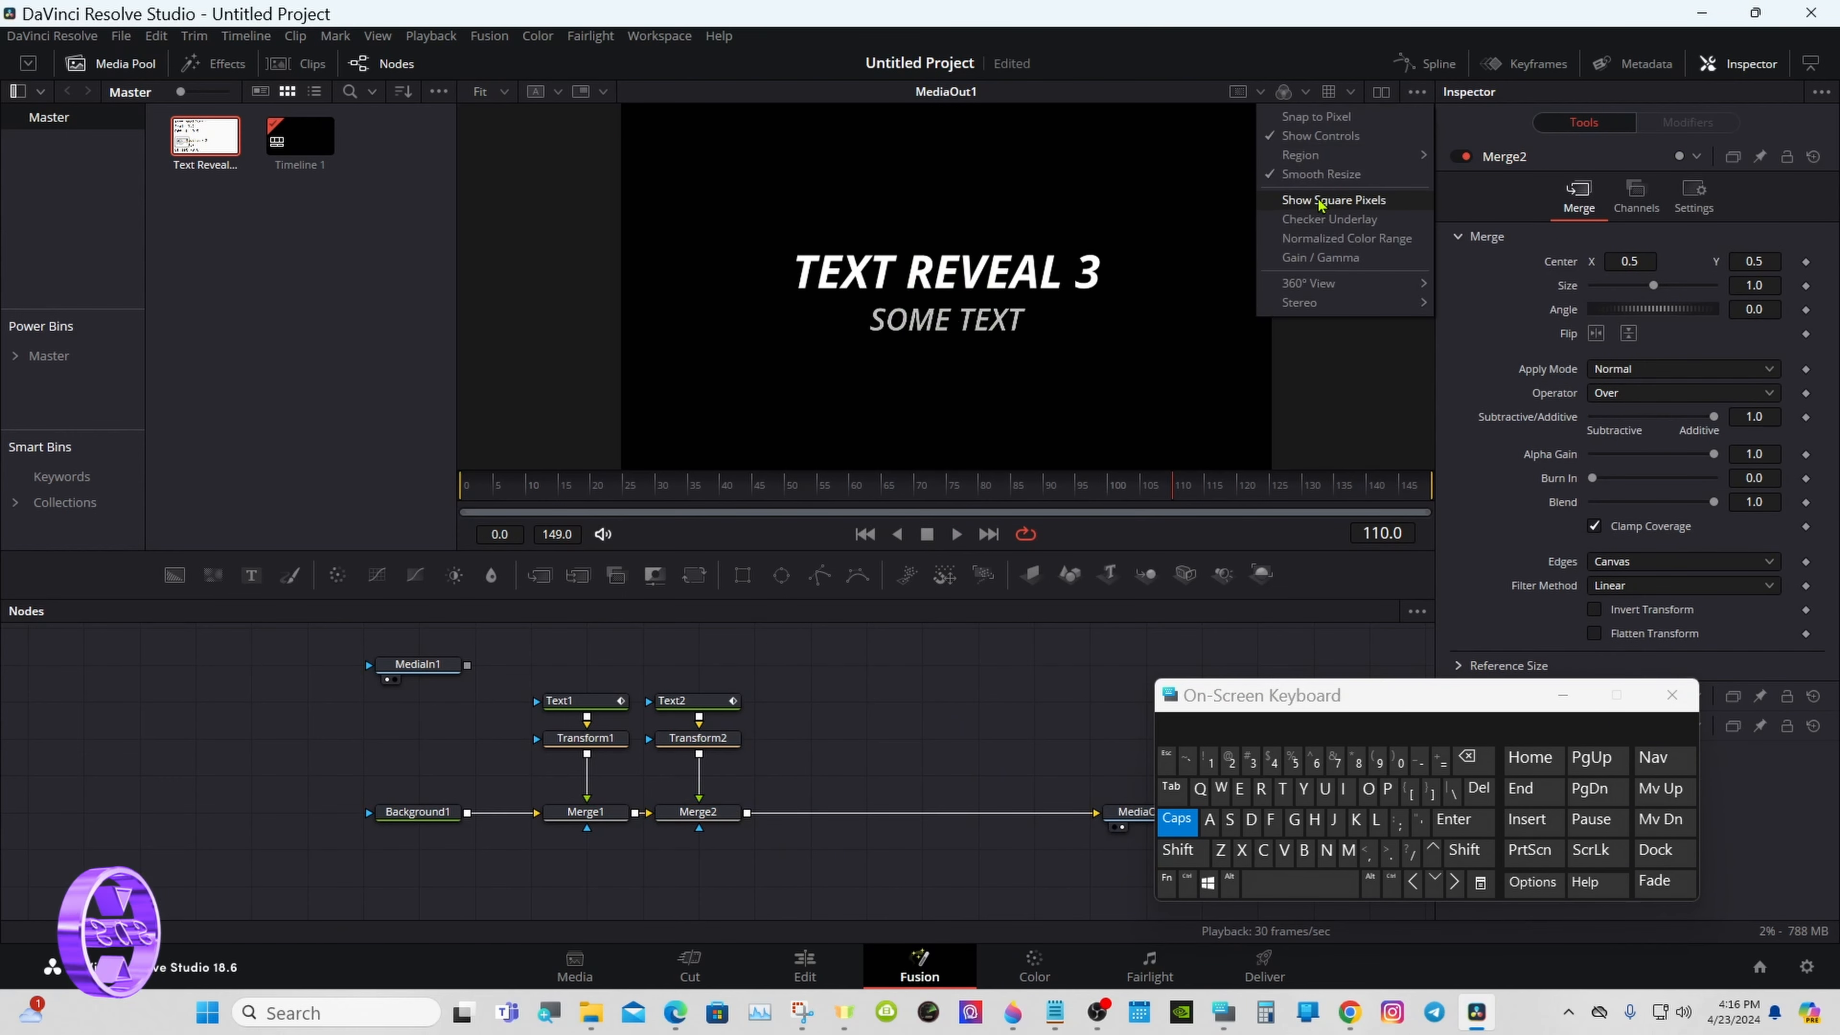
click(1308, 221)
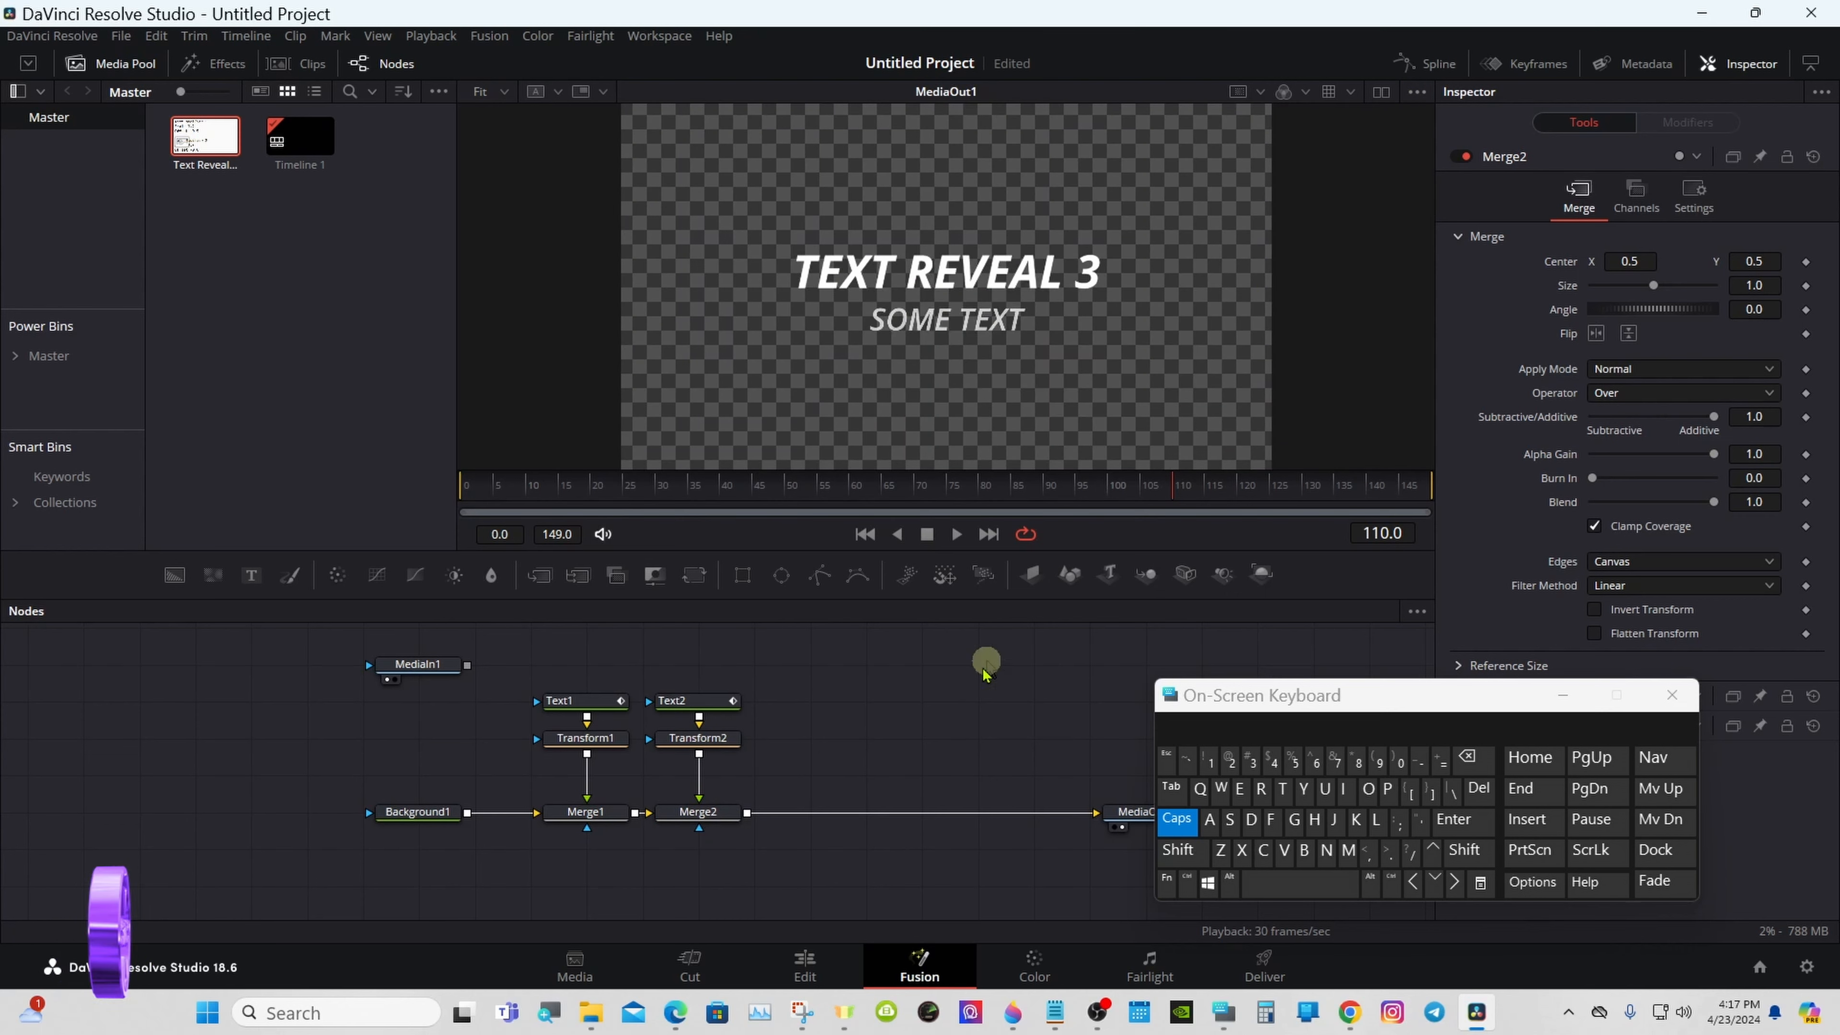
- Add a Transform node after Merge2 and rename it Group_Controls
click(733, 809)
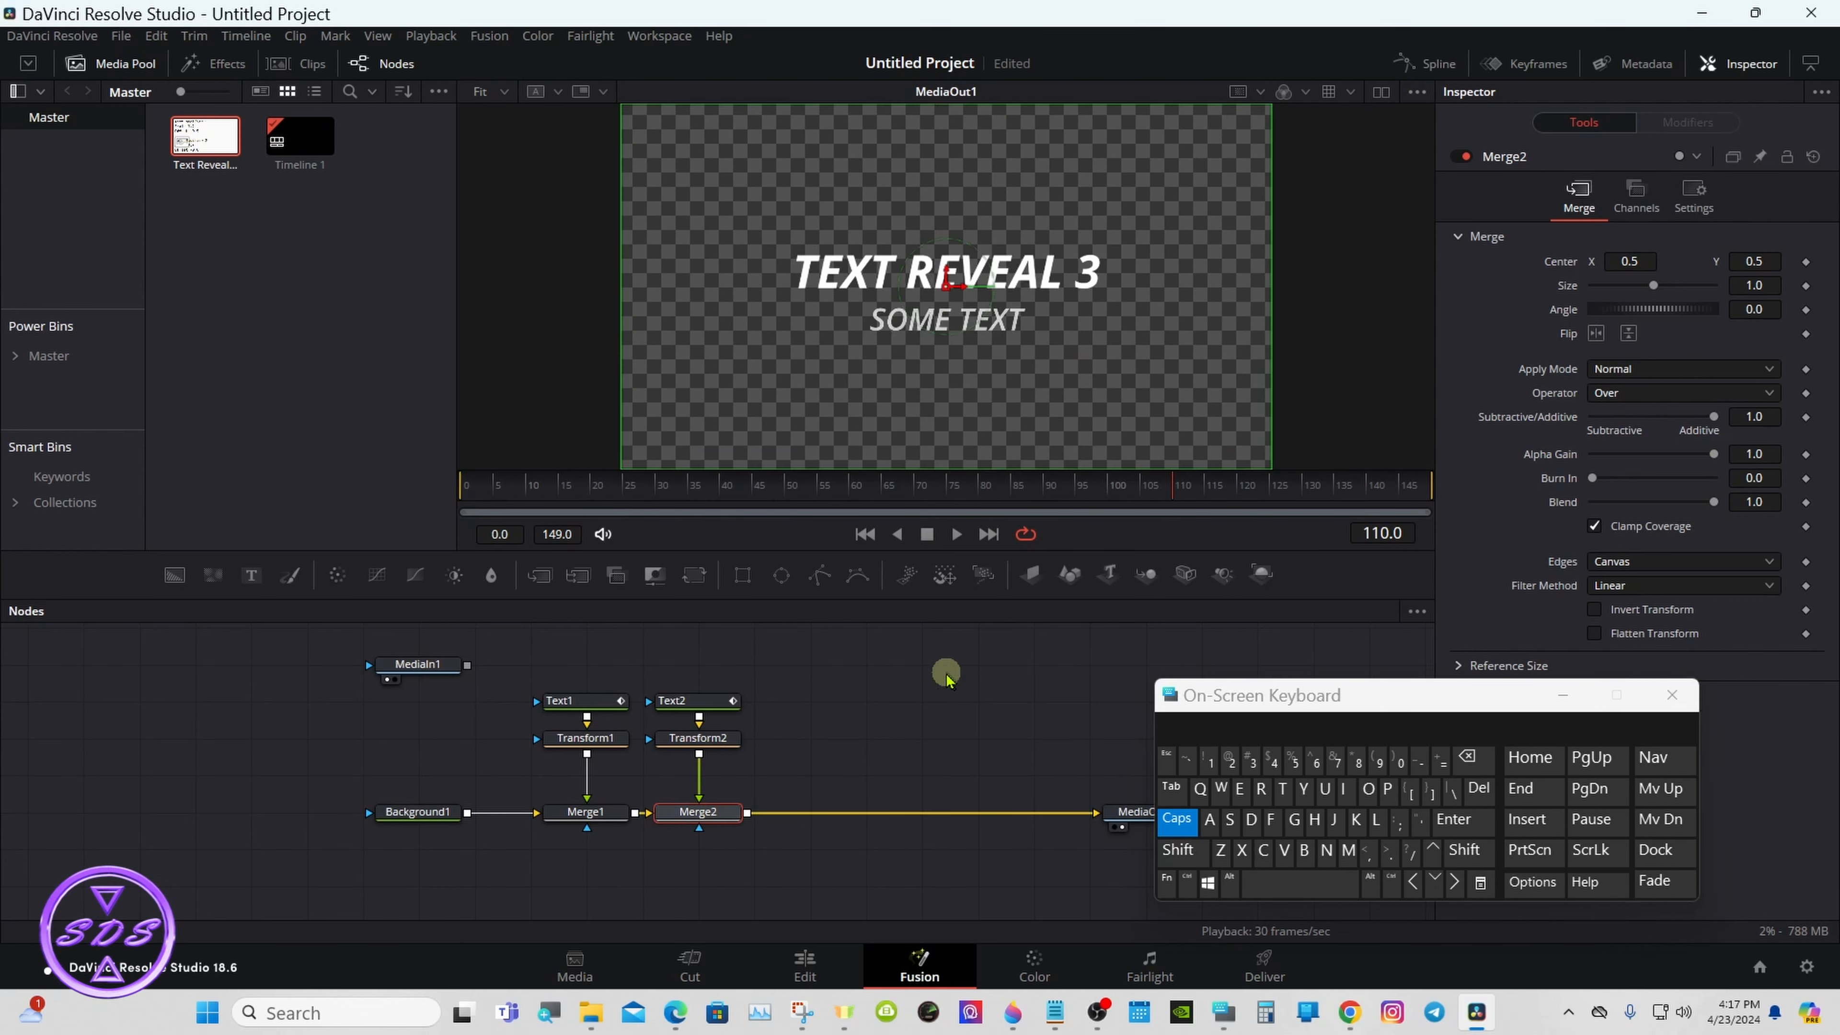
click(700, 574)
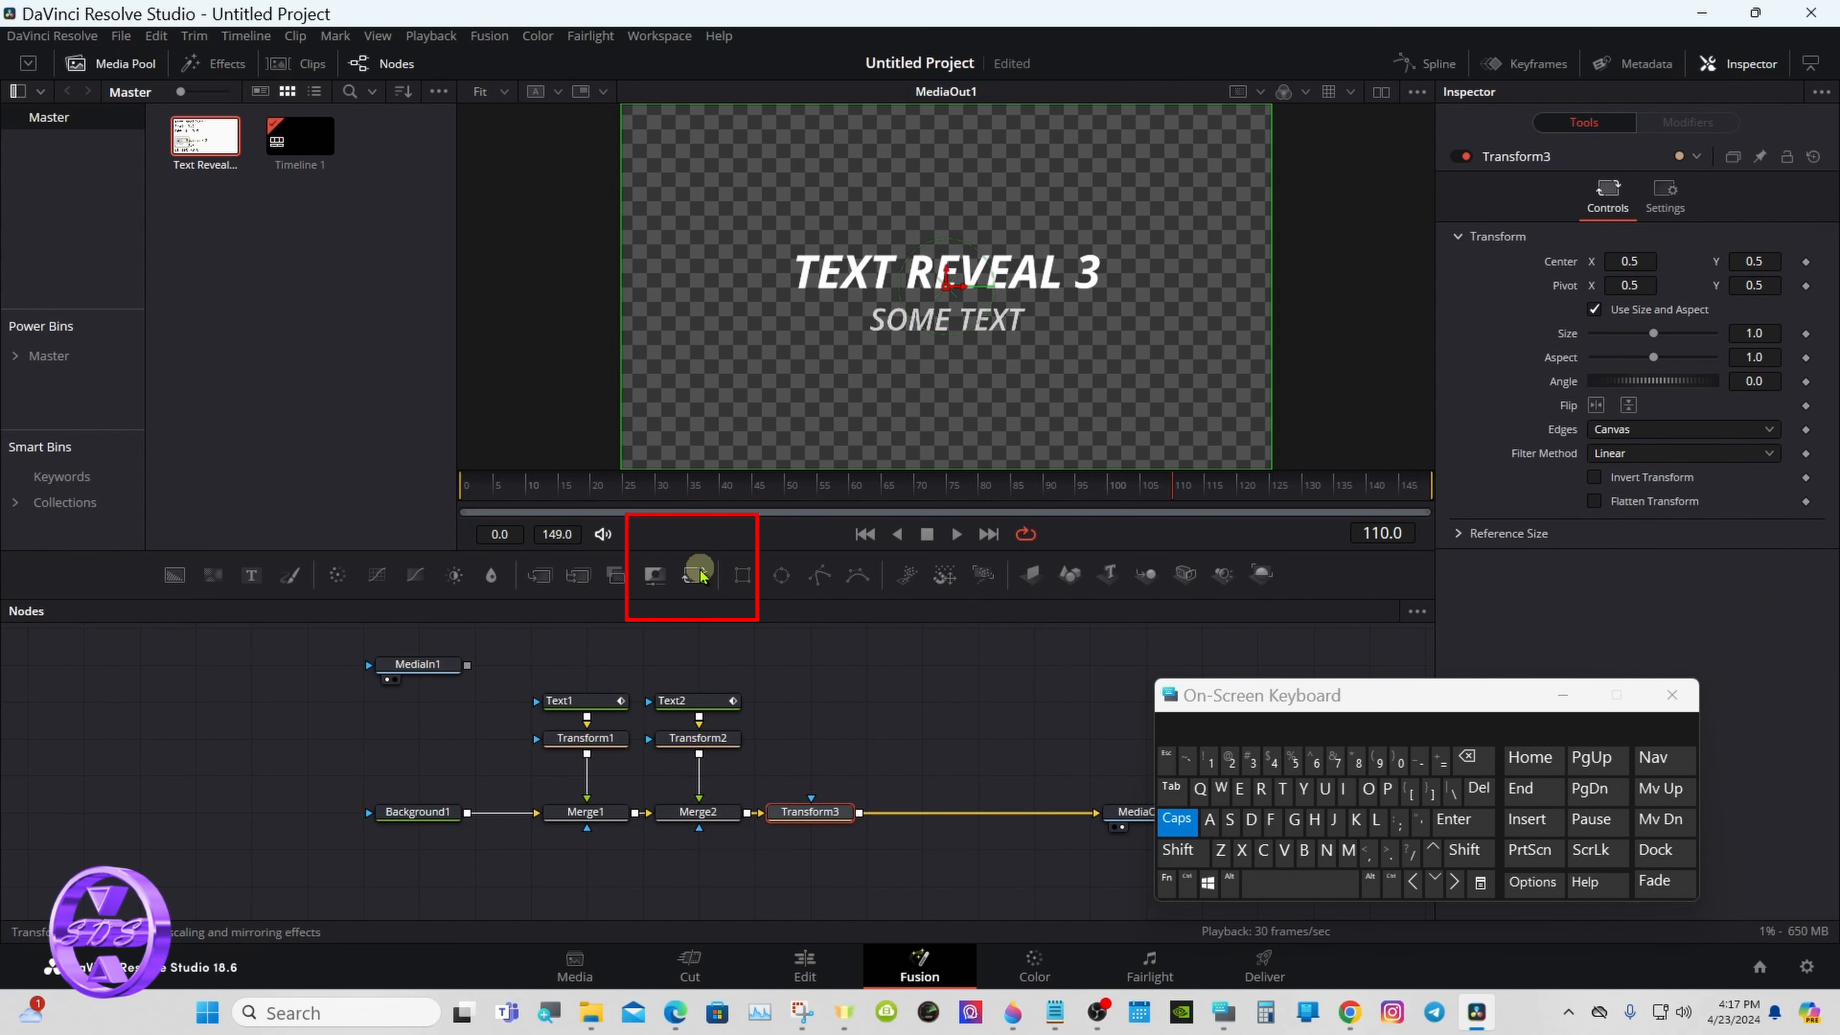
right_click(829, 811)
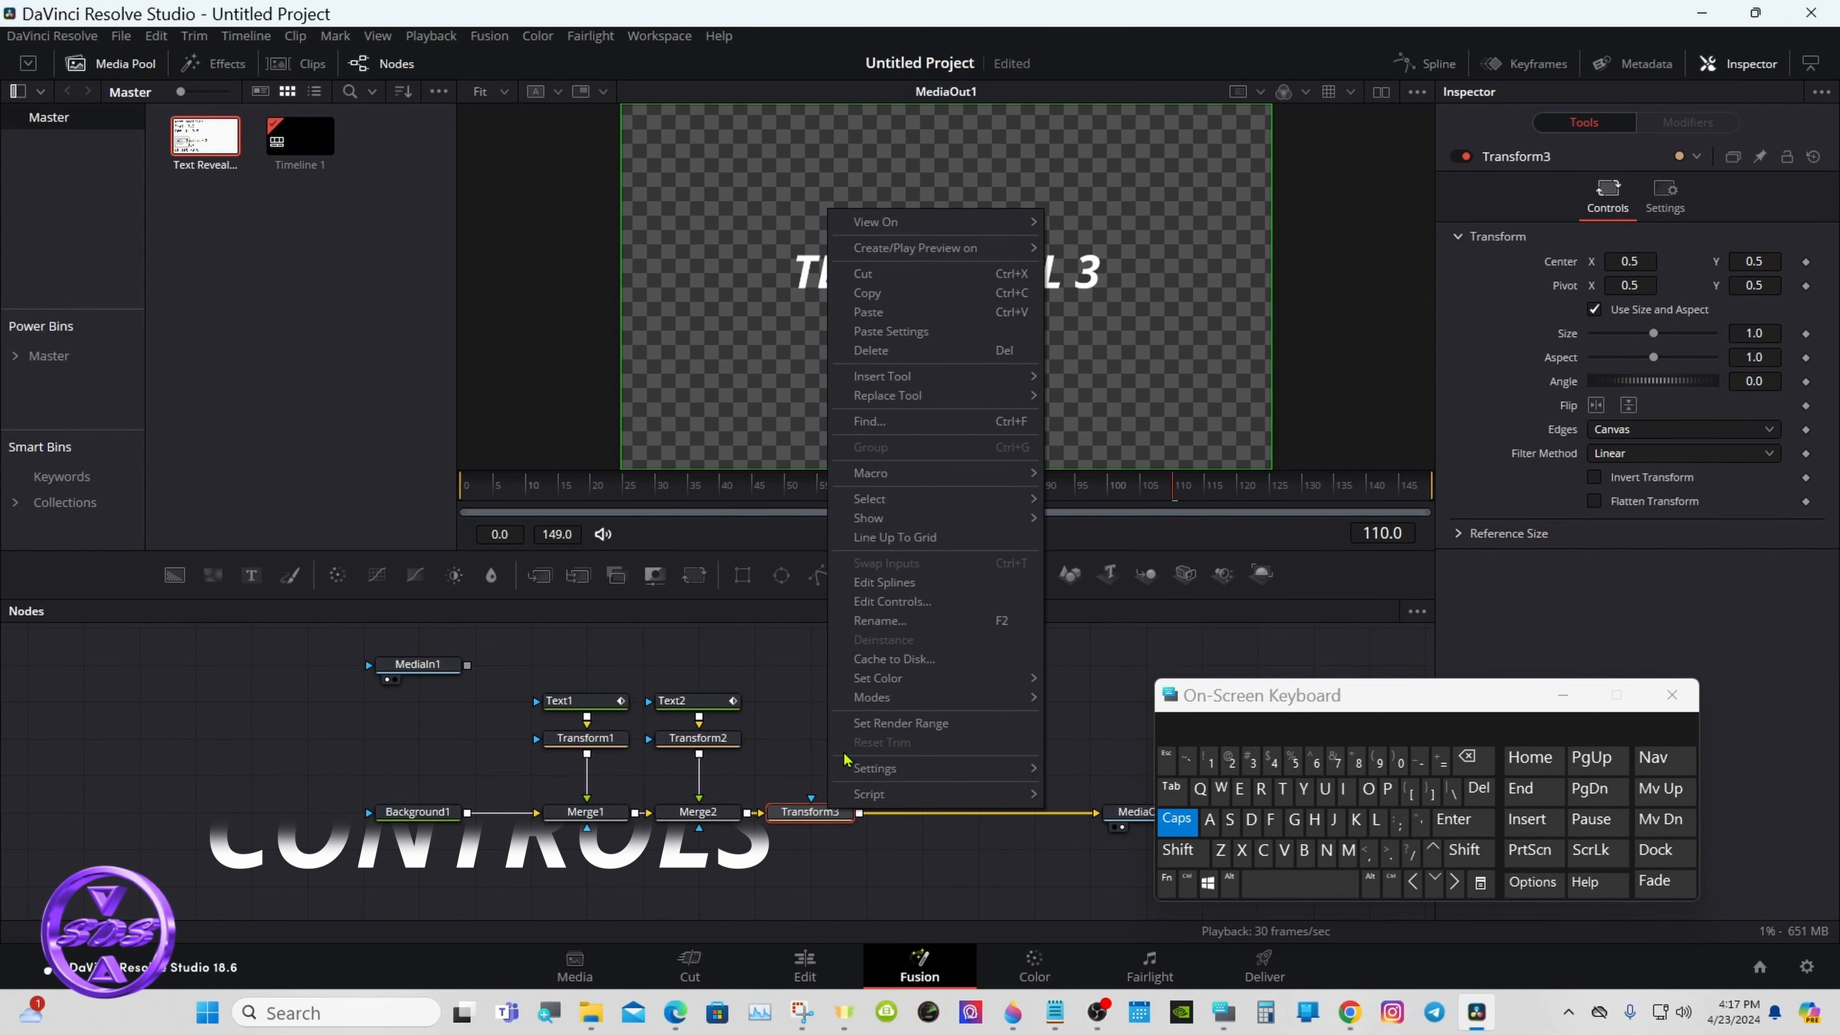
click(880, 621)
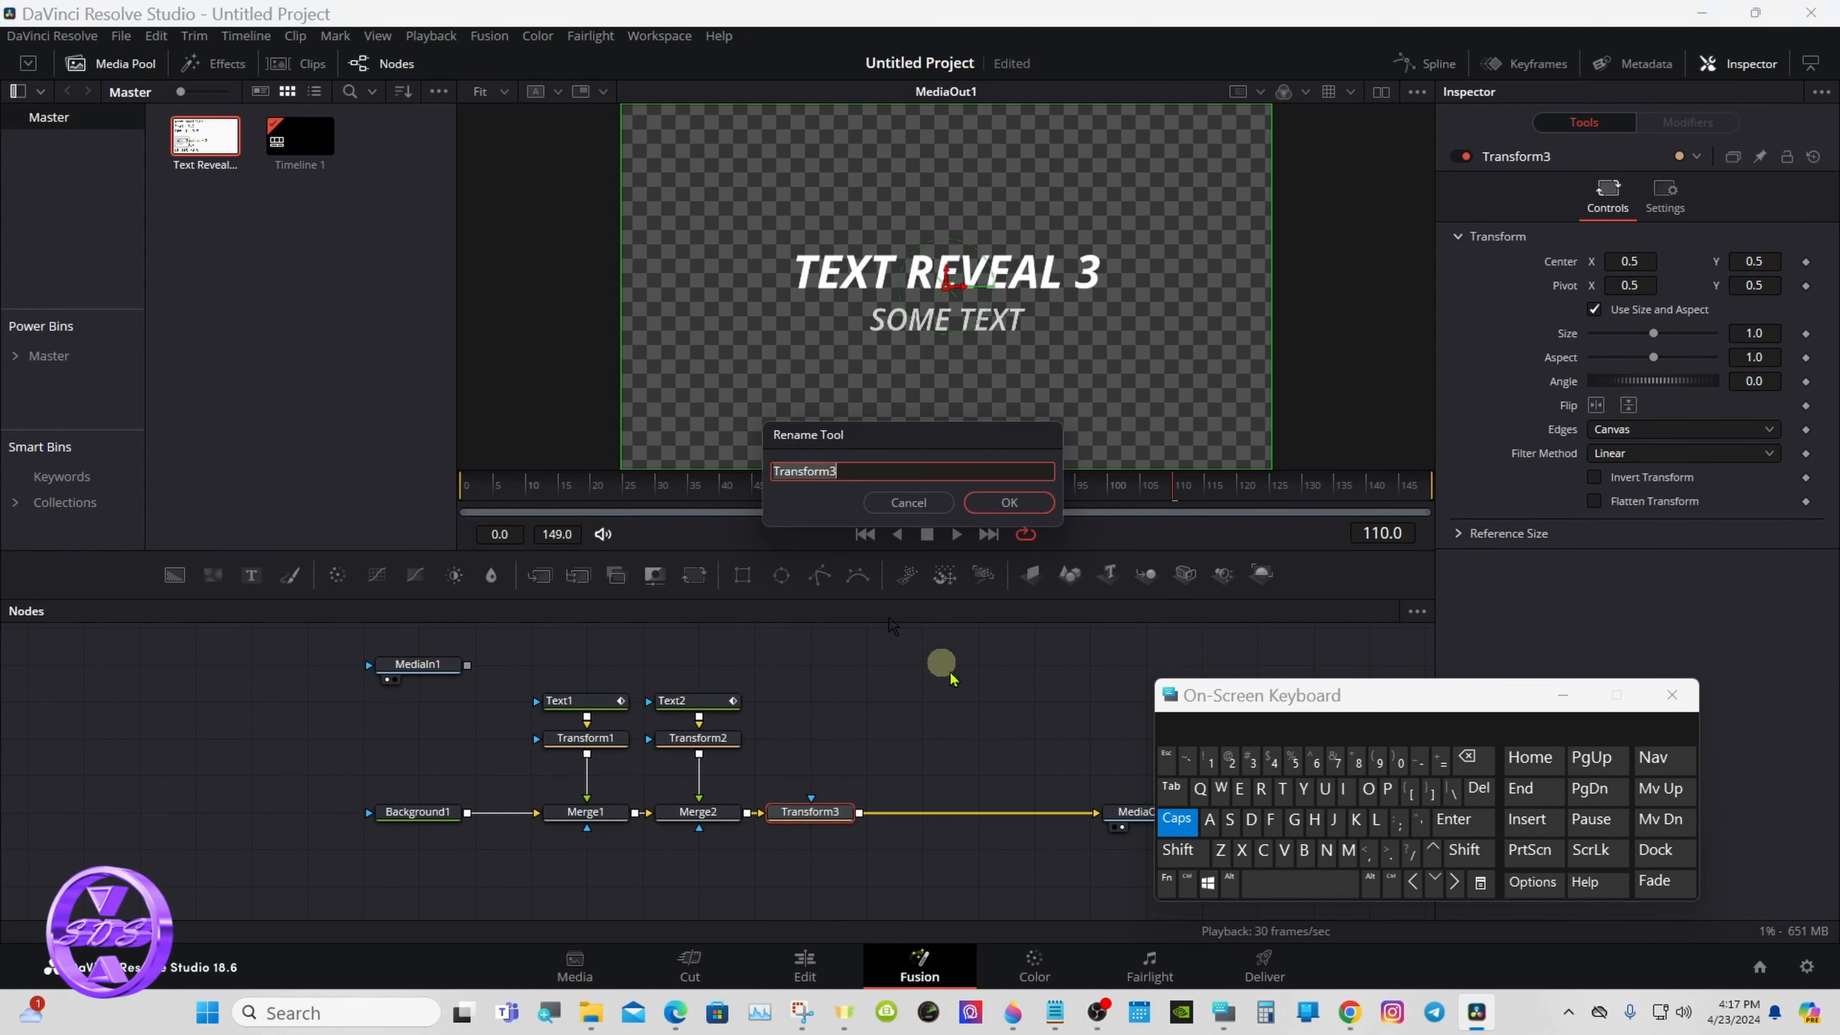
click(1294, 819)
click(1267, 787)
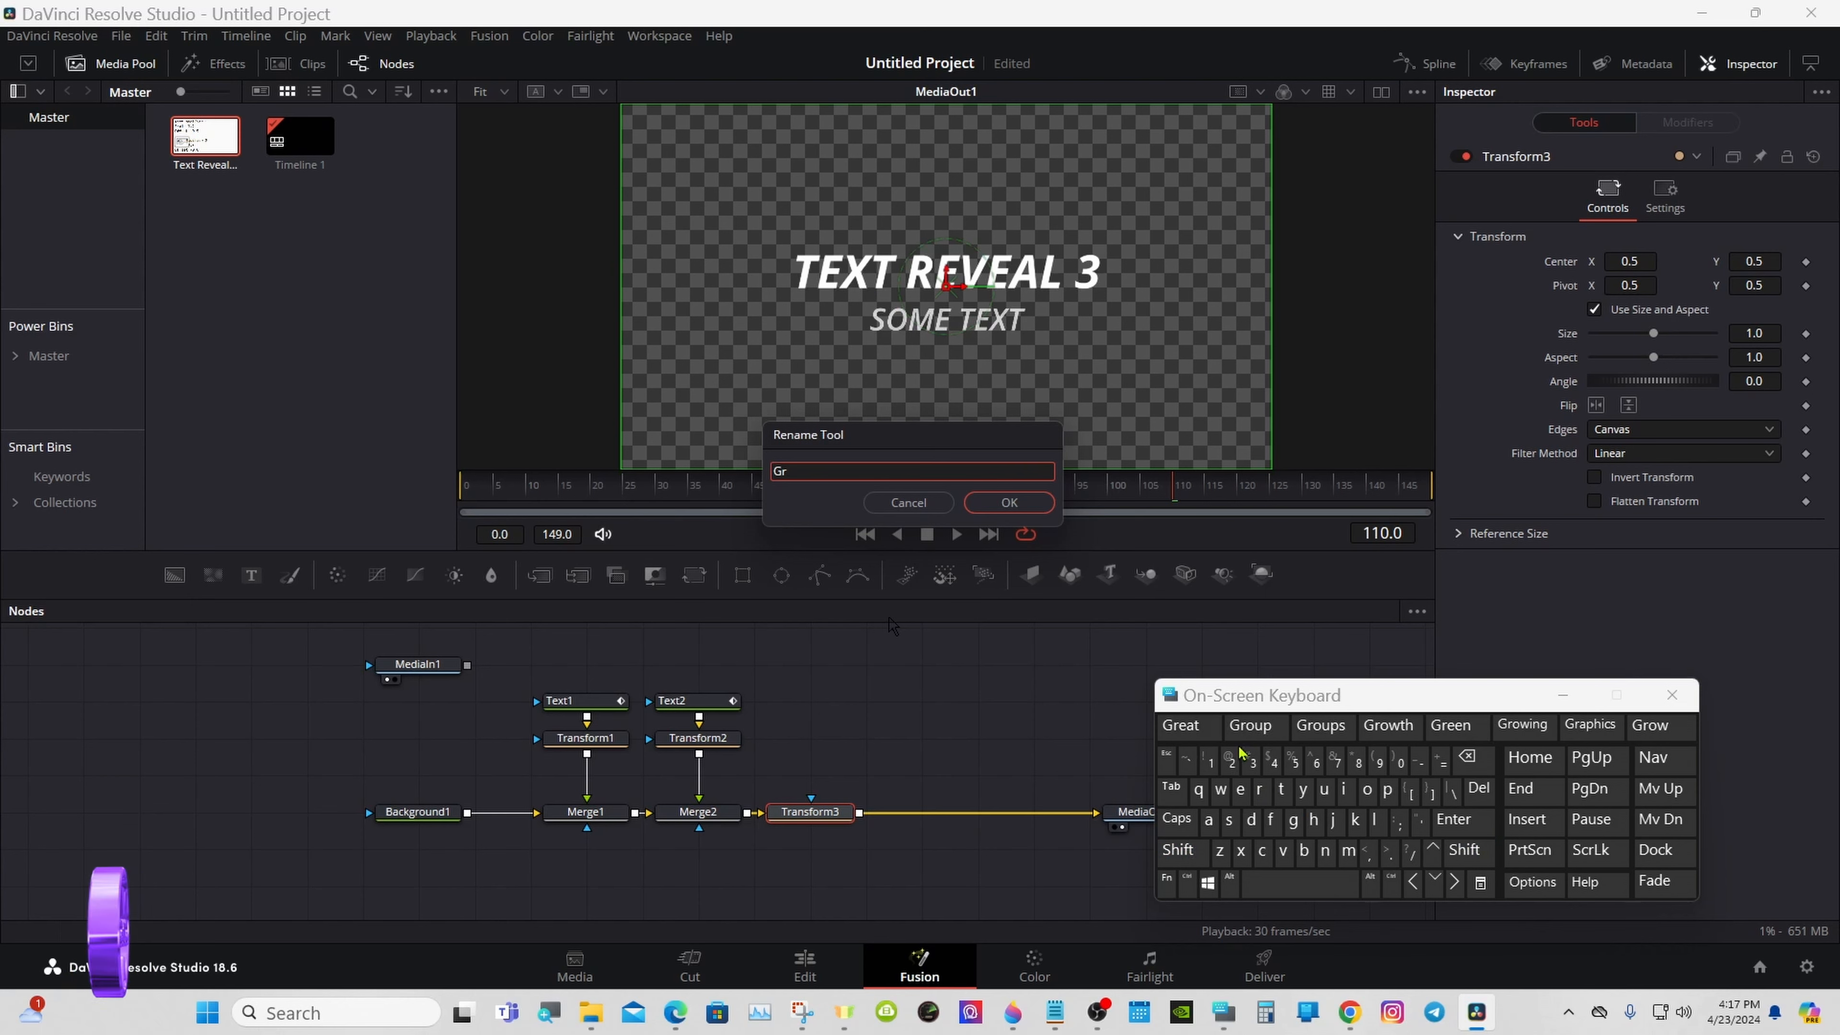
click(1255, 733)
click(1463, 855)
click(1419, 761)
click(1178, 857)
click(1262, 851)
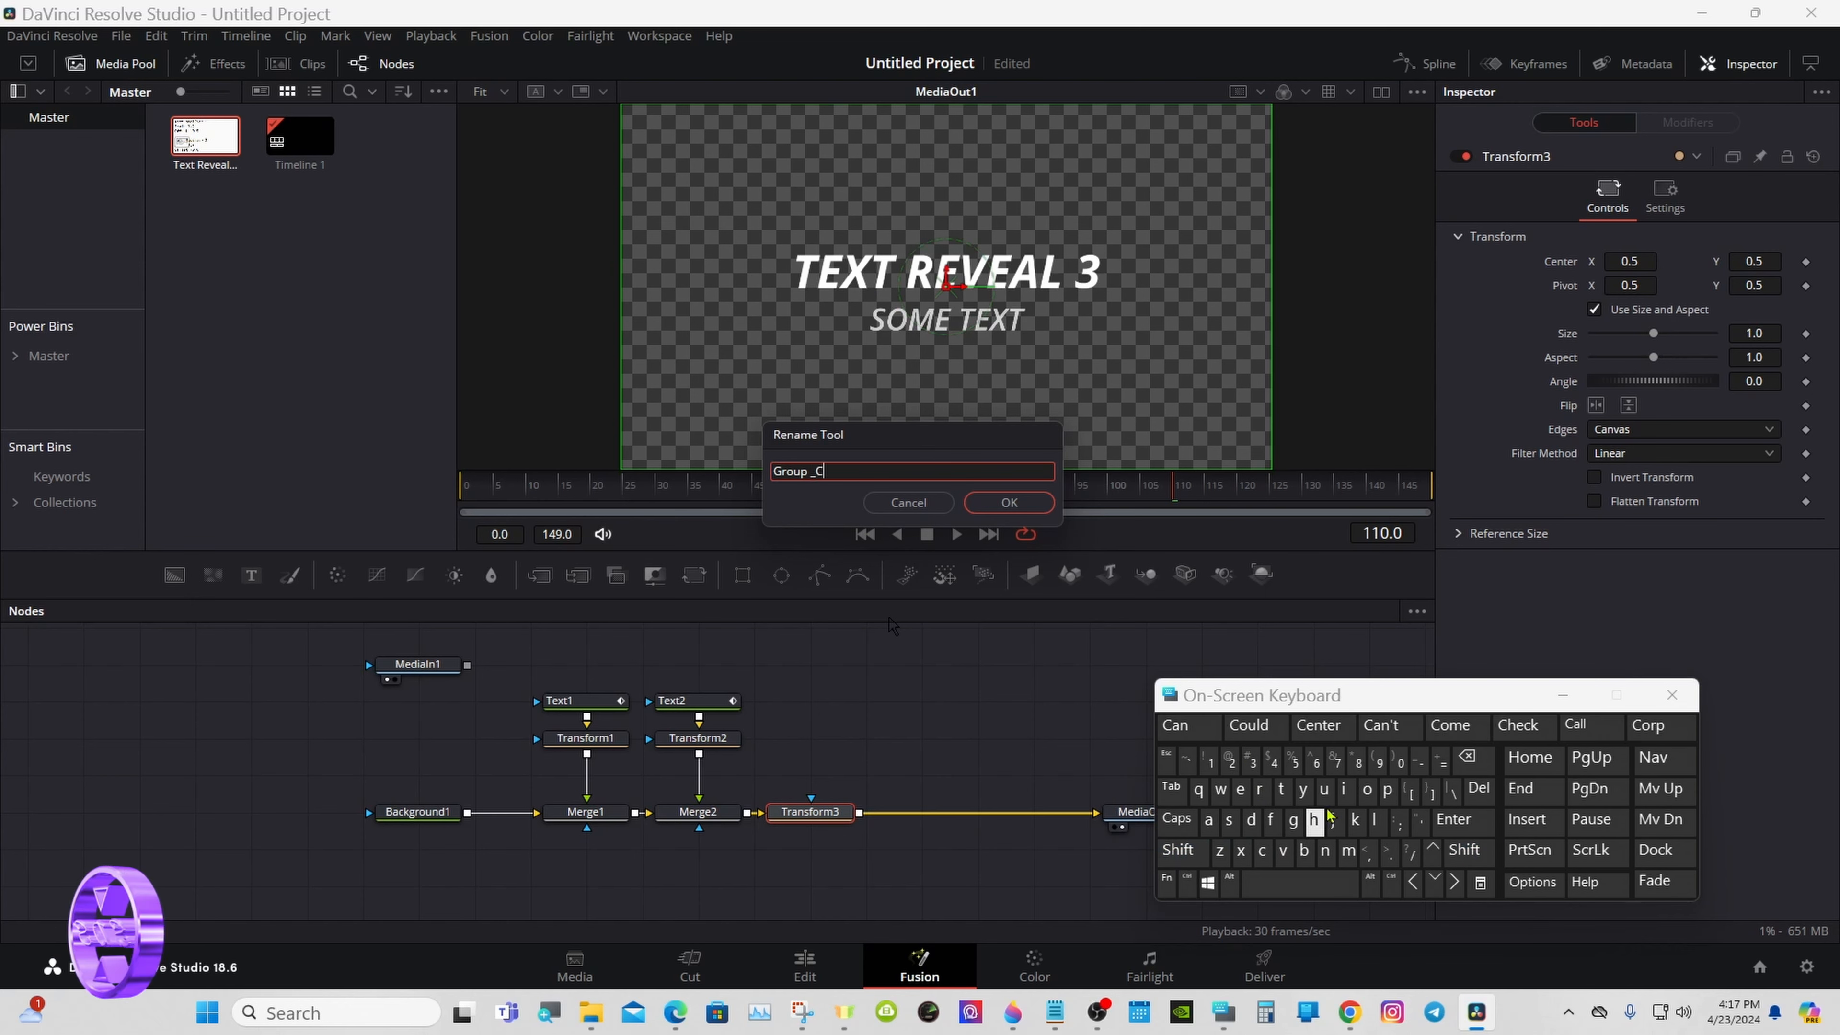
click(1366, 790)
click(1324, 852)
click(1281, 790)
click(1259, 790)
click(1384, 732)
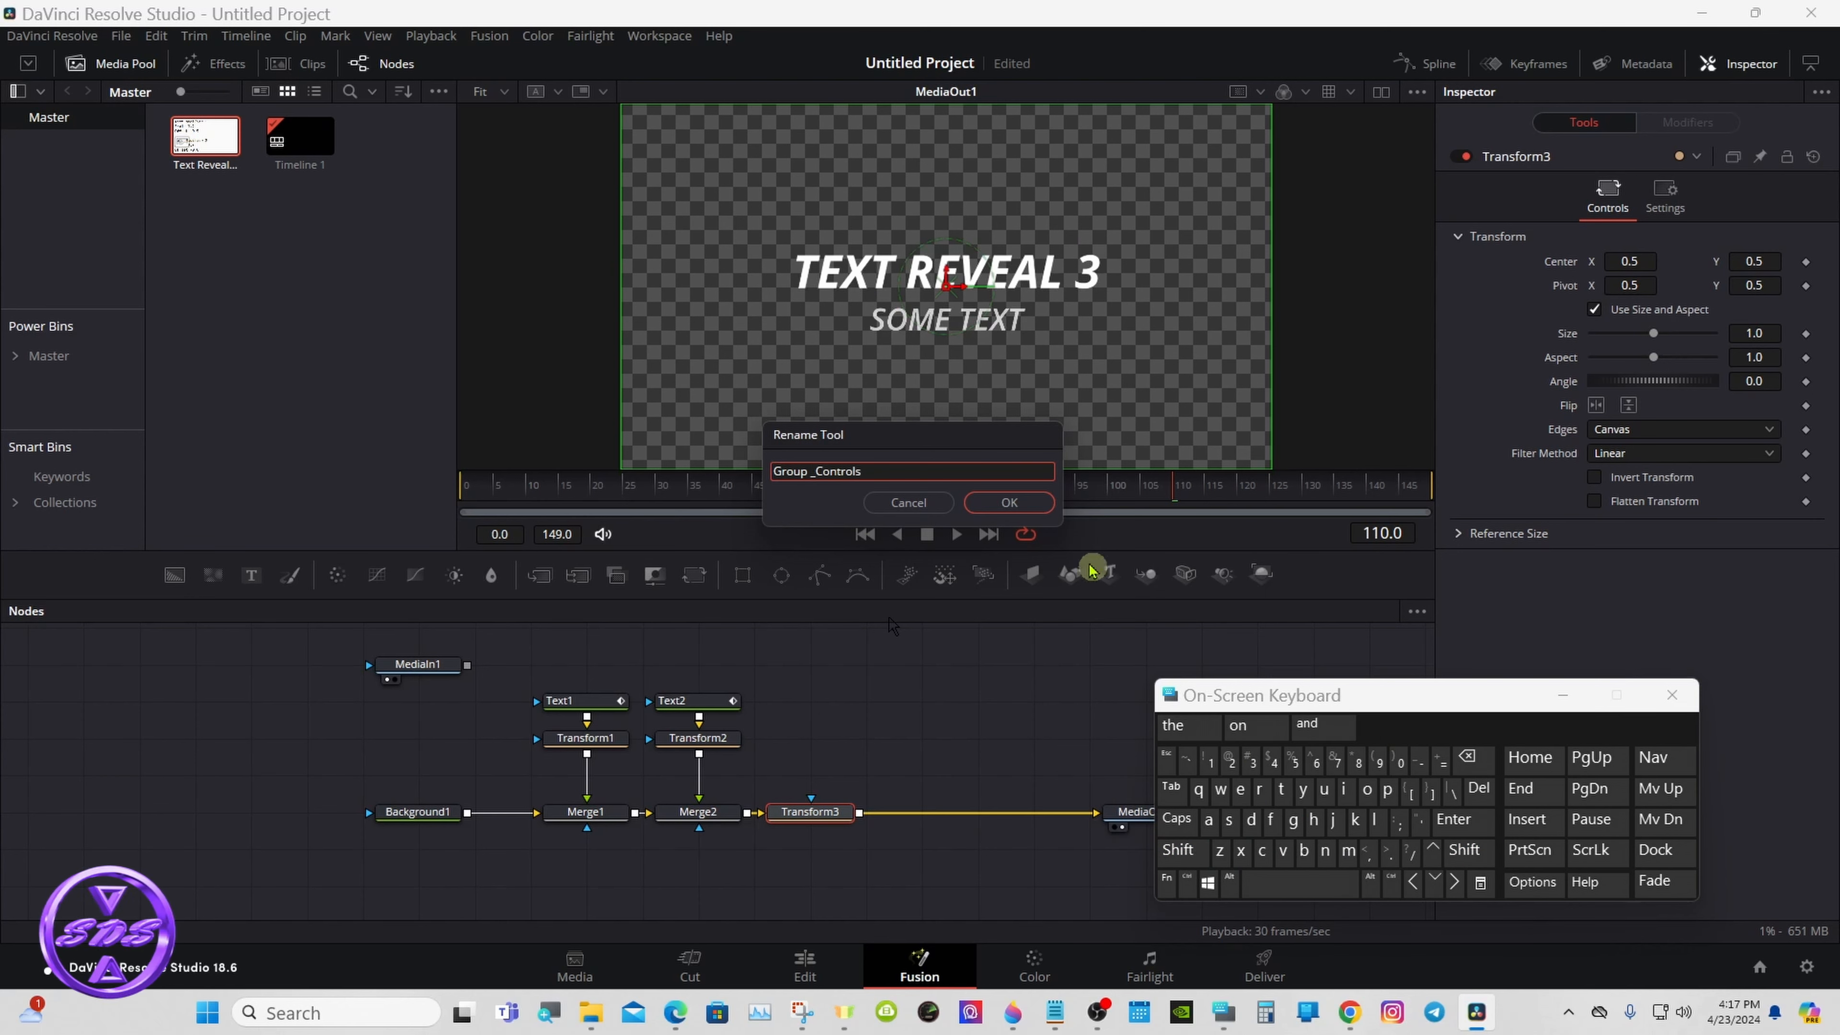
click(1014, 503)
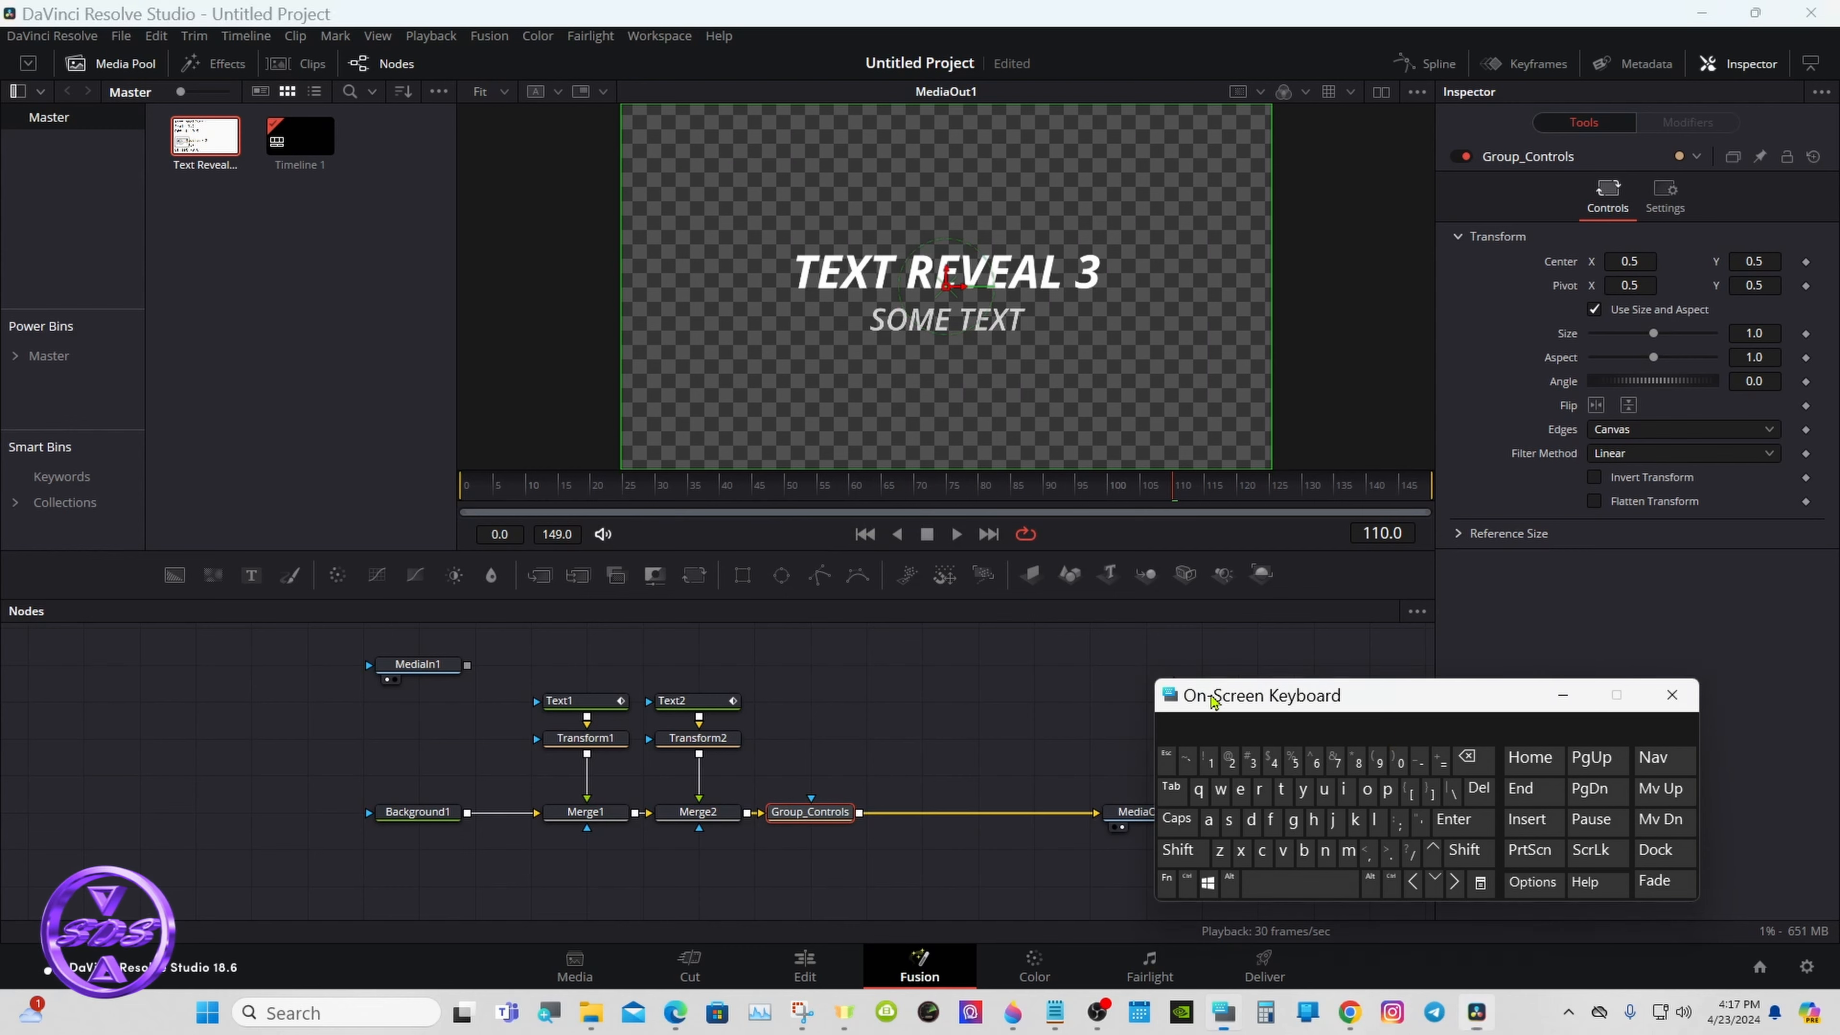
- Remove the unconnected MediaIn1 node from the composition
drag(1169, 684, 1262, 663)
click(1130, 689)
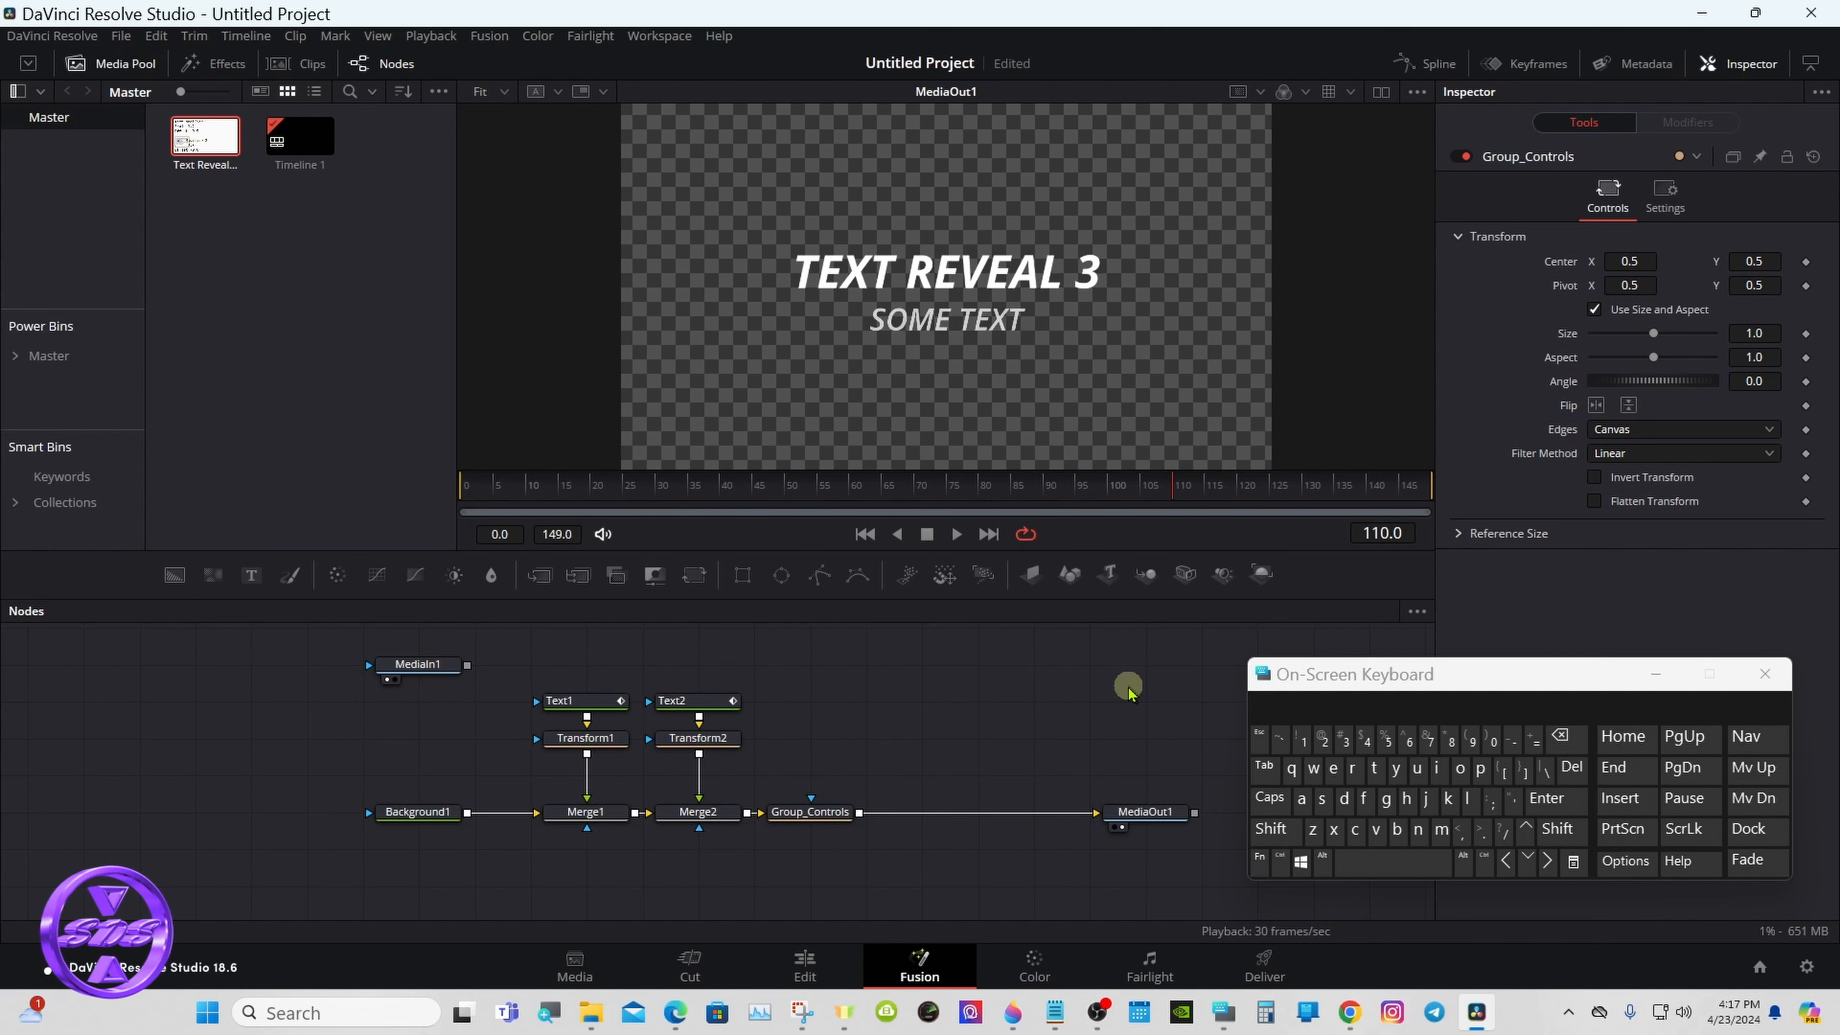
right_click(433, 671)
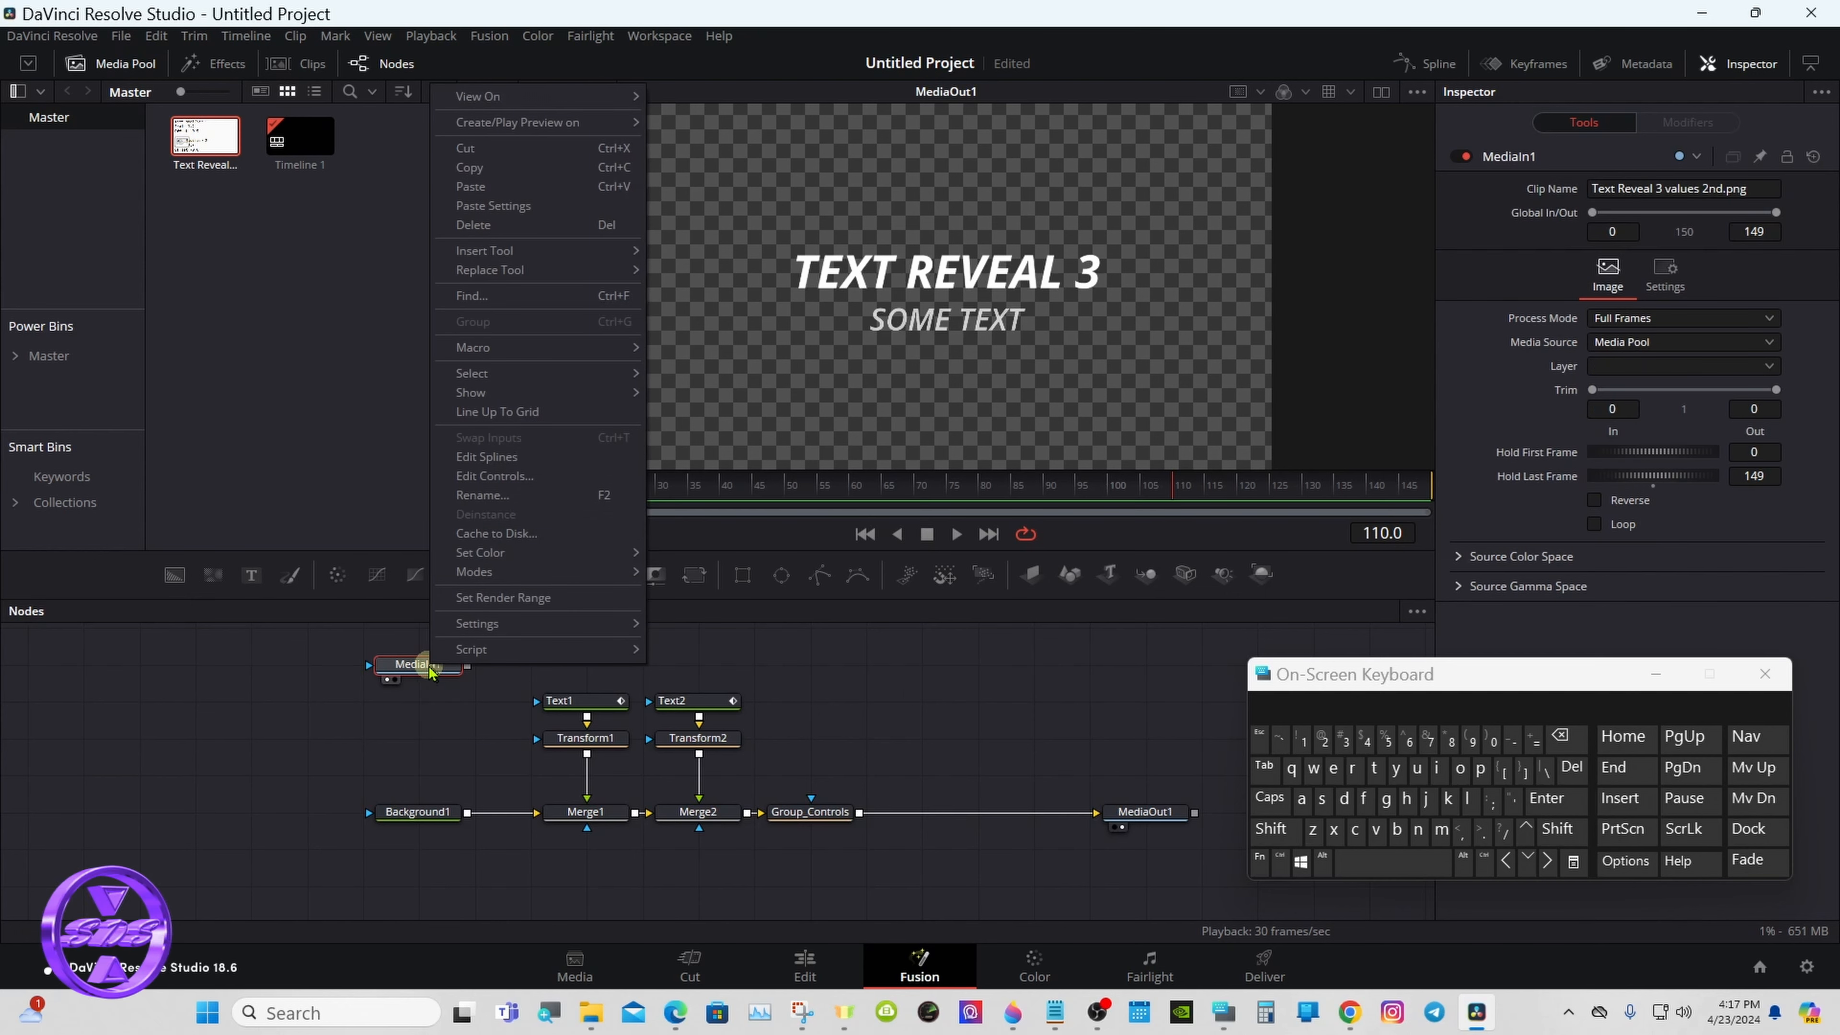
click(510, 148)
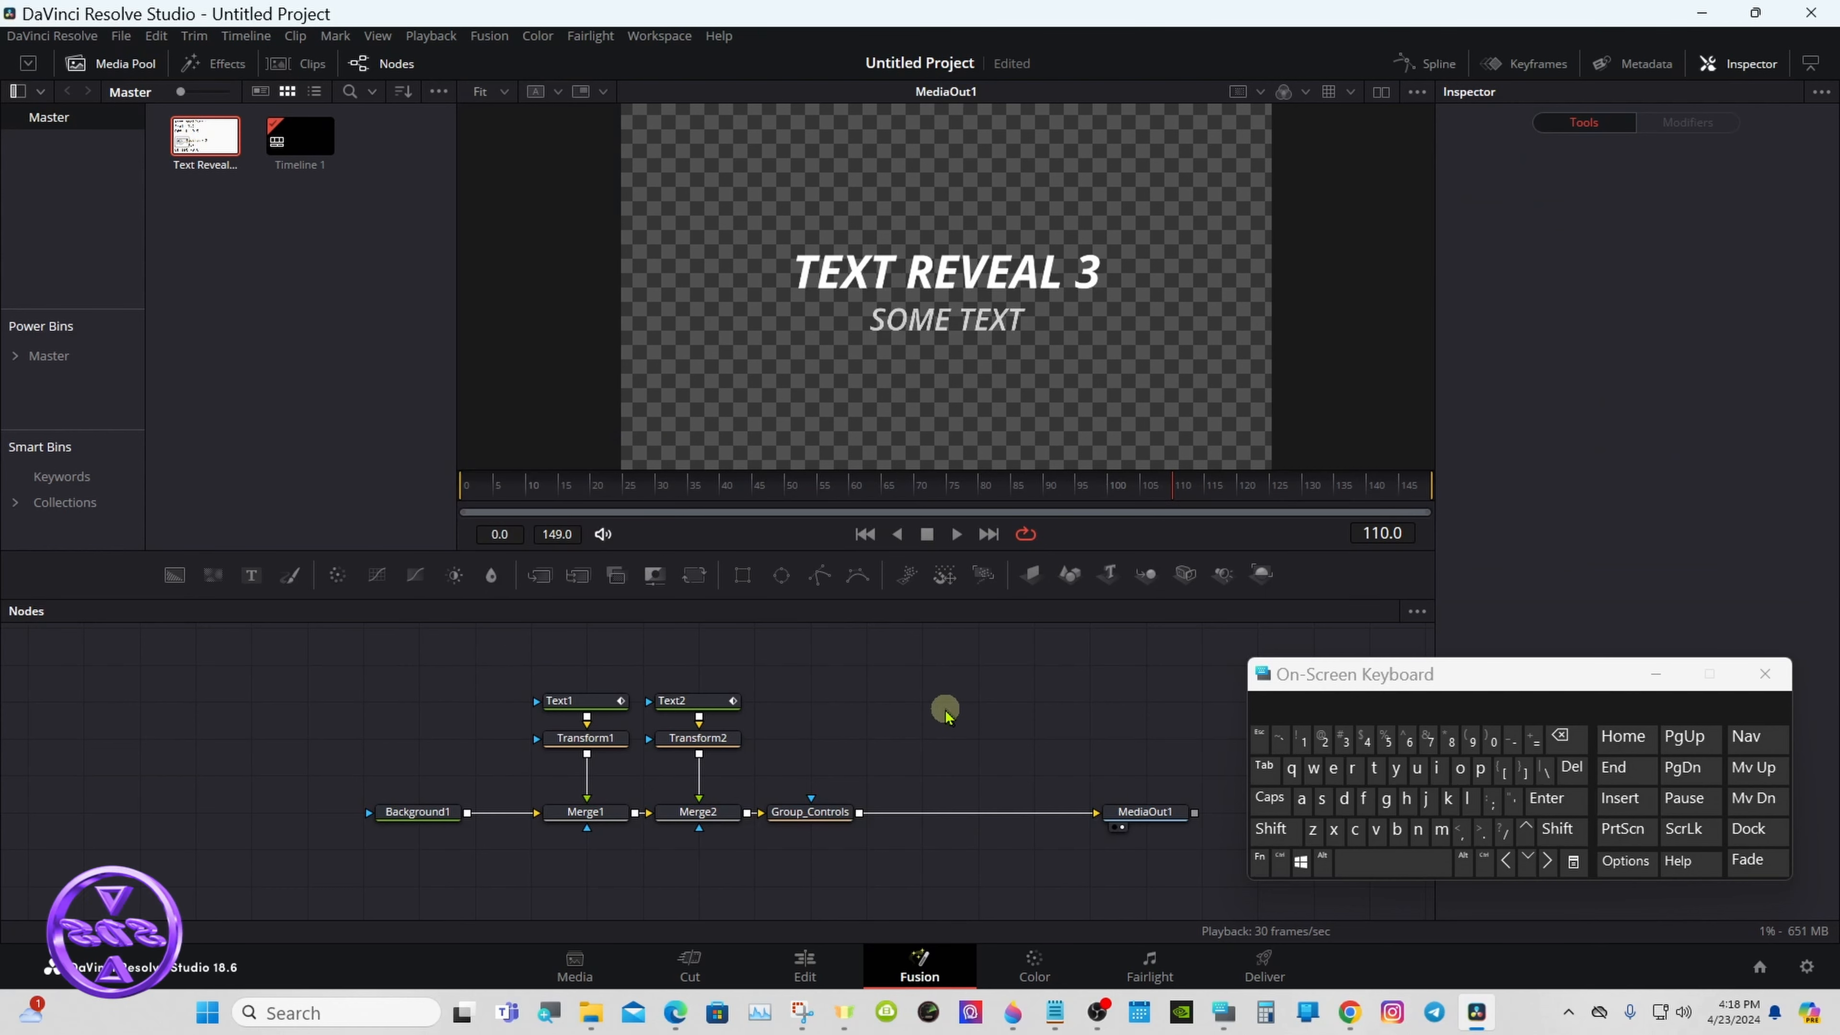
- Select Text1, Text2 and Group_Controls in that order, and add all remaining nodes to the selection
click(1280, 861)
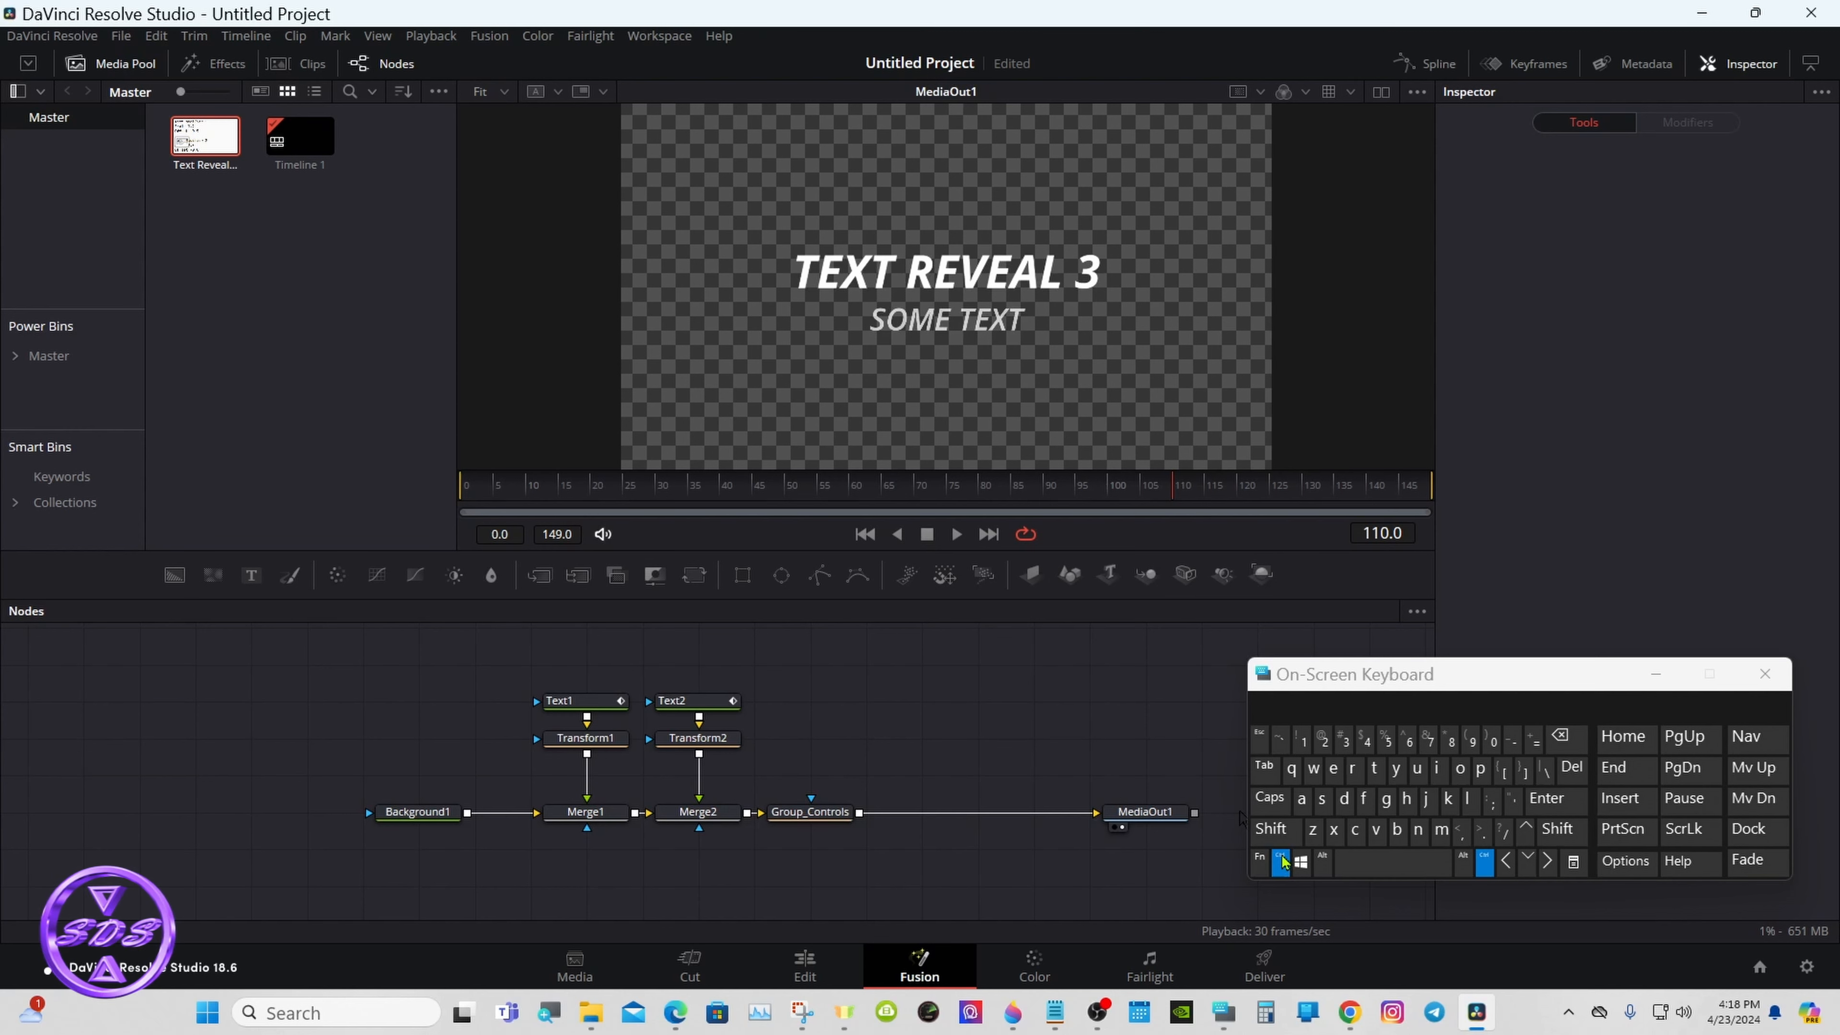
ctrl+click(586, 707)
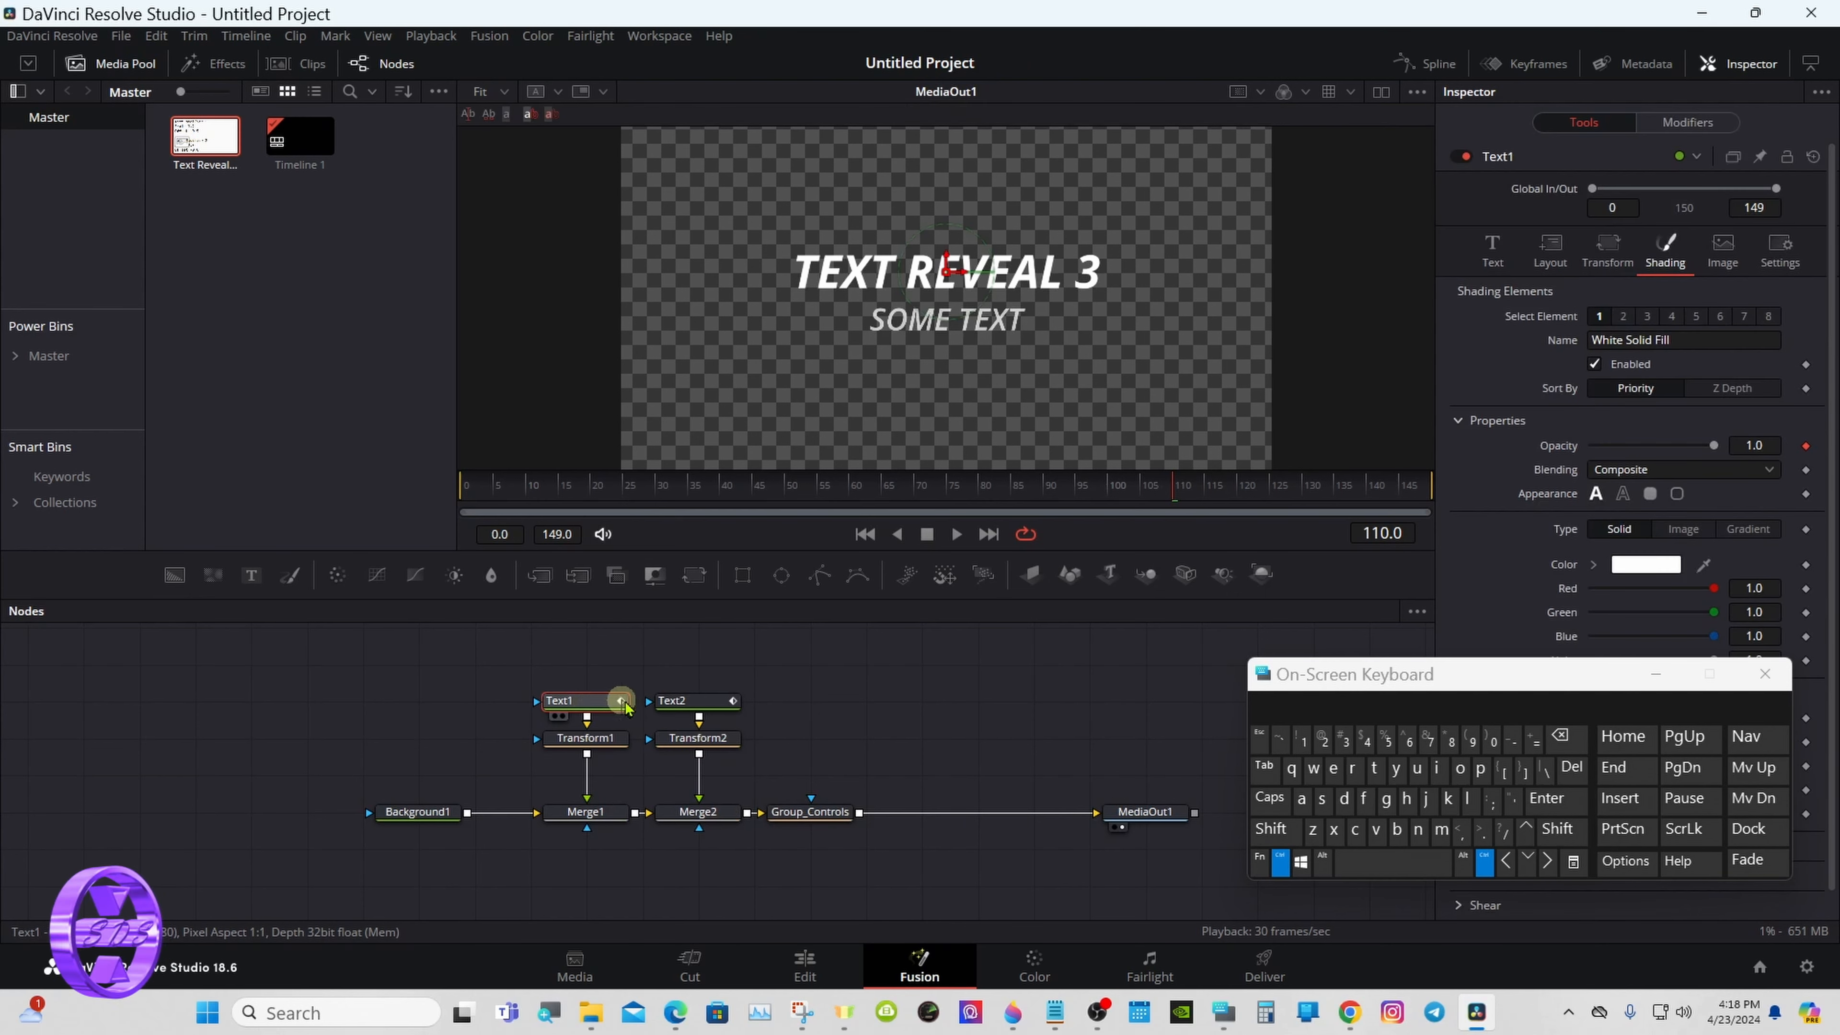
ctrl+click(681, 704)
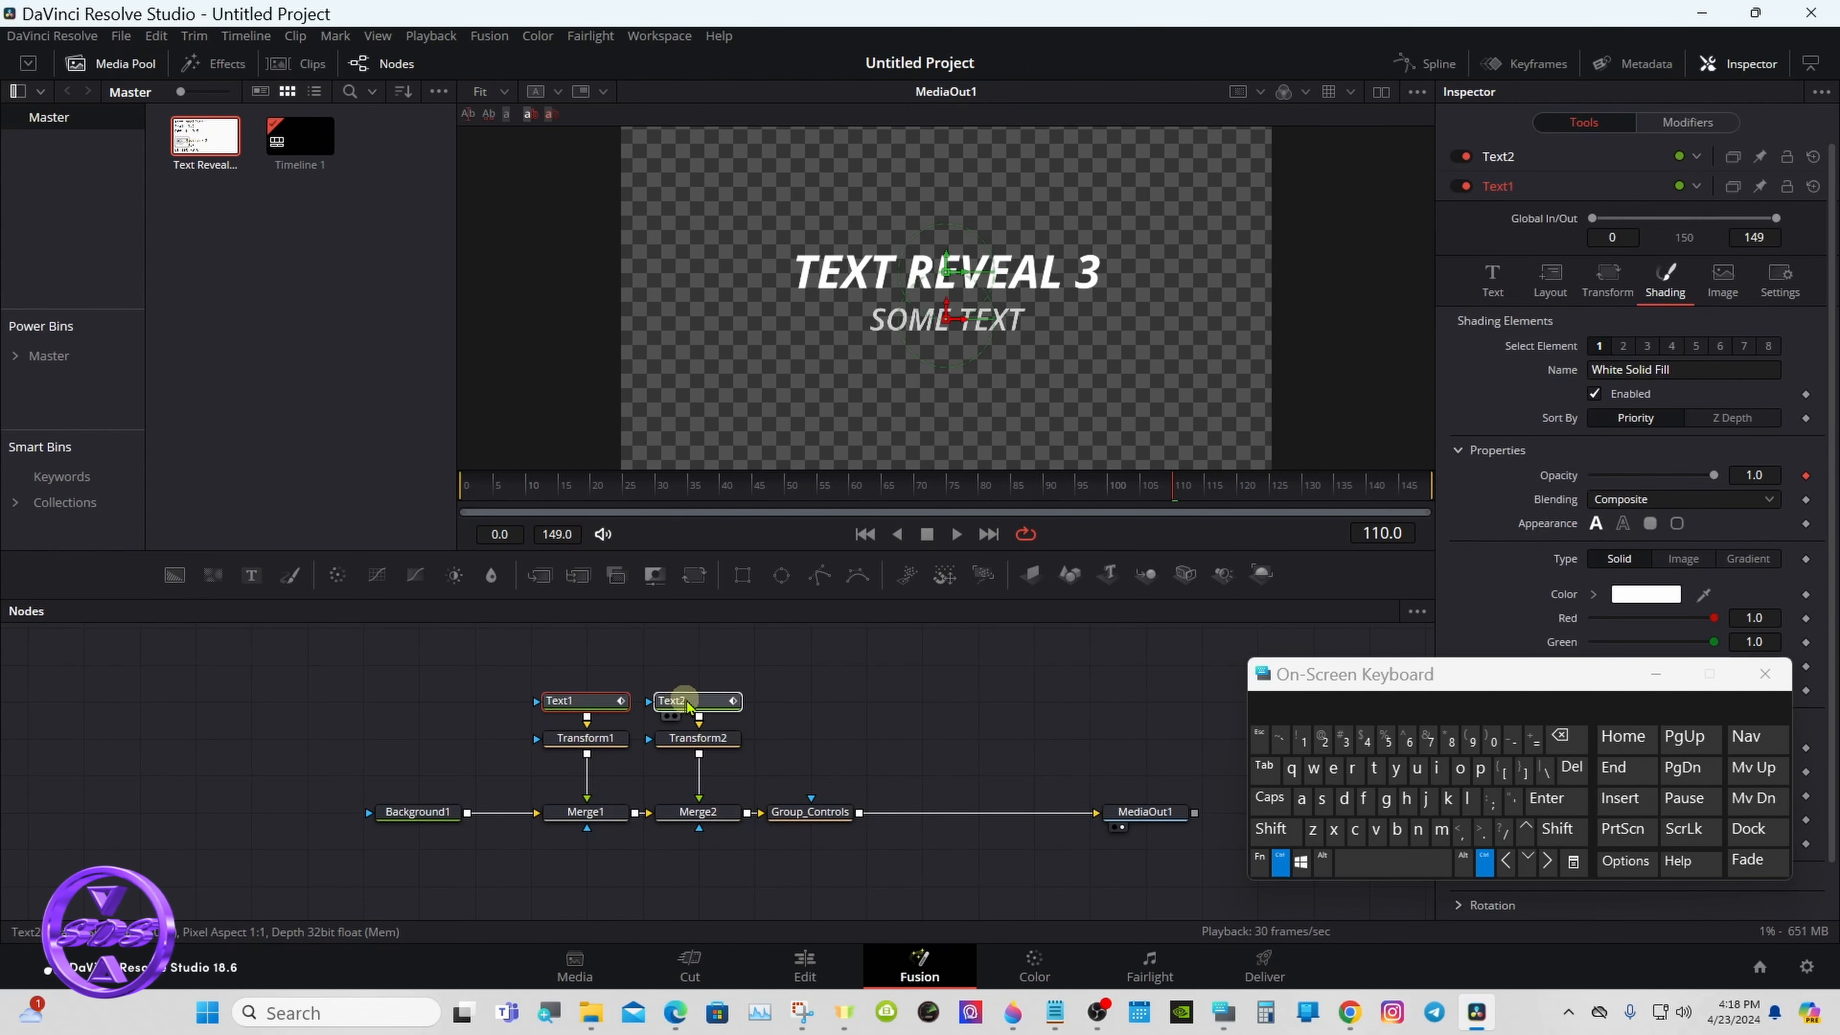
ctrl+click(785, 813)
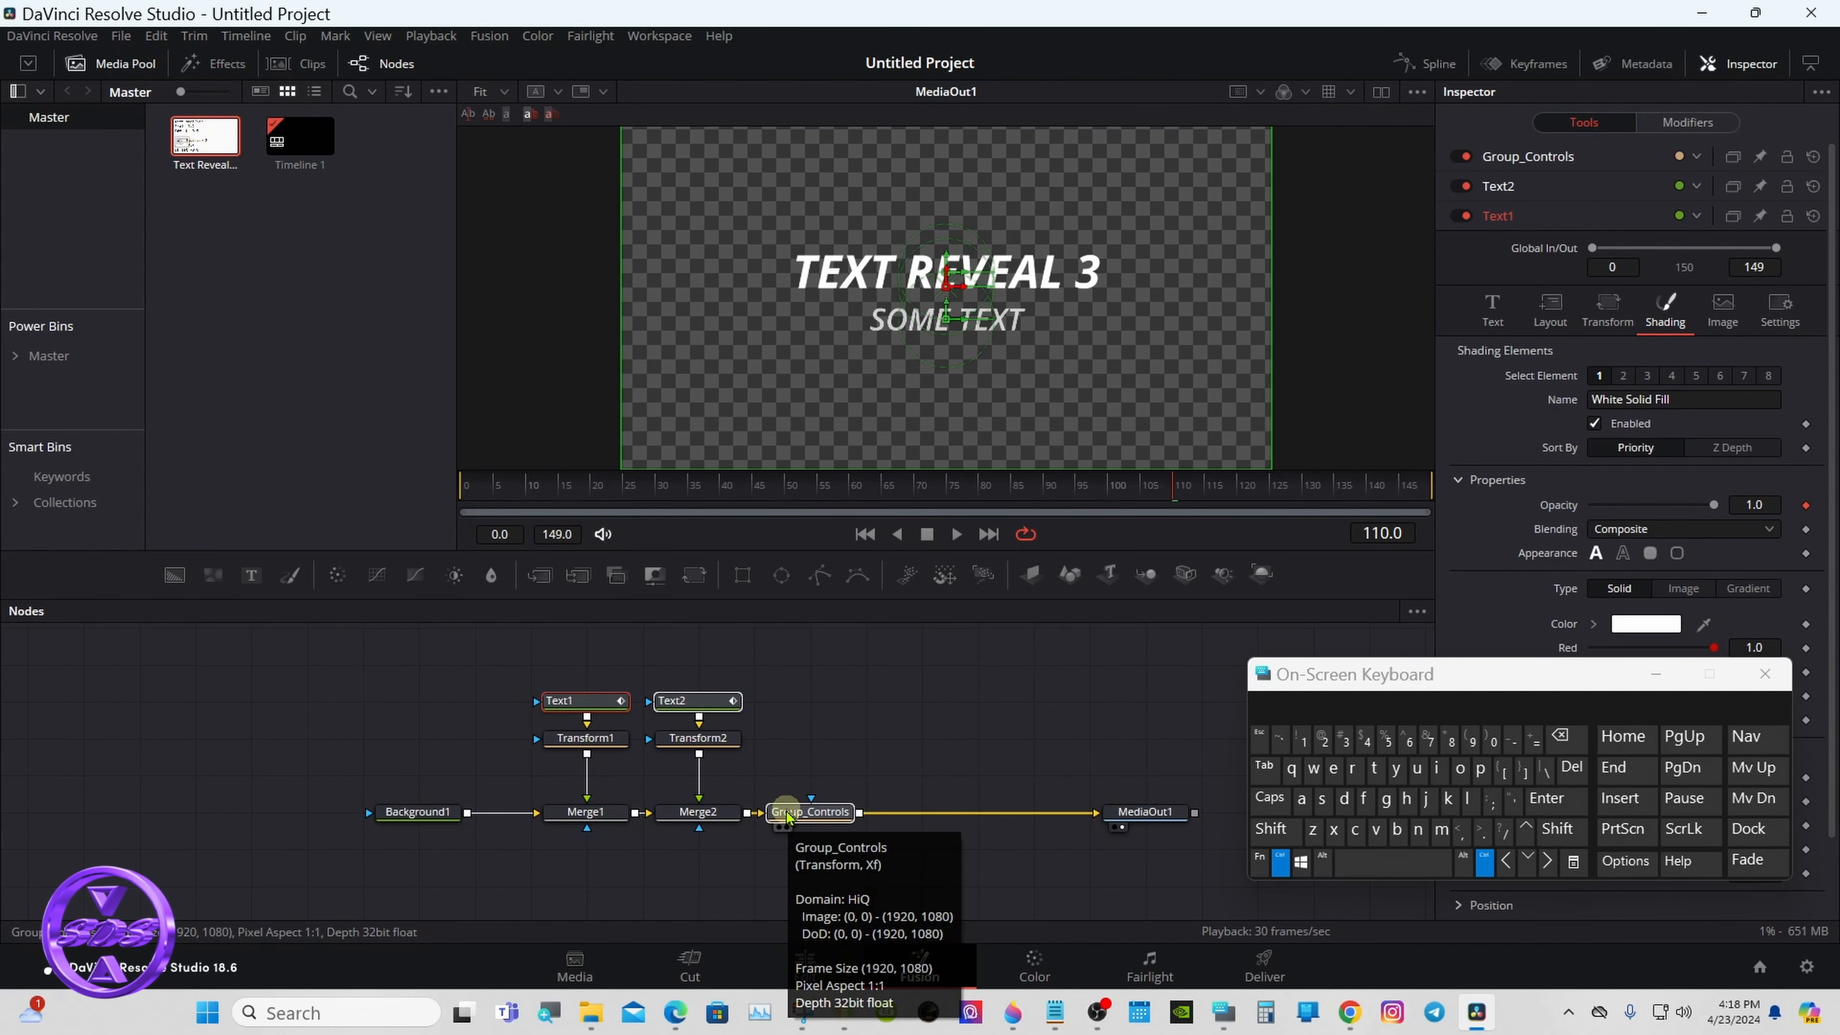
click(1302, 808)
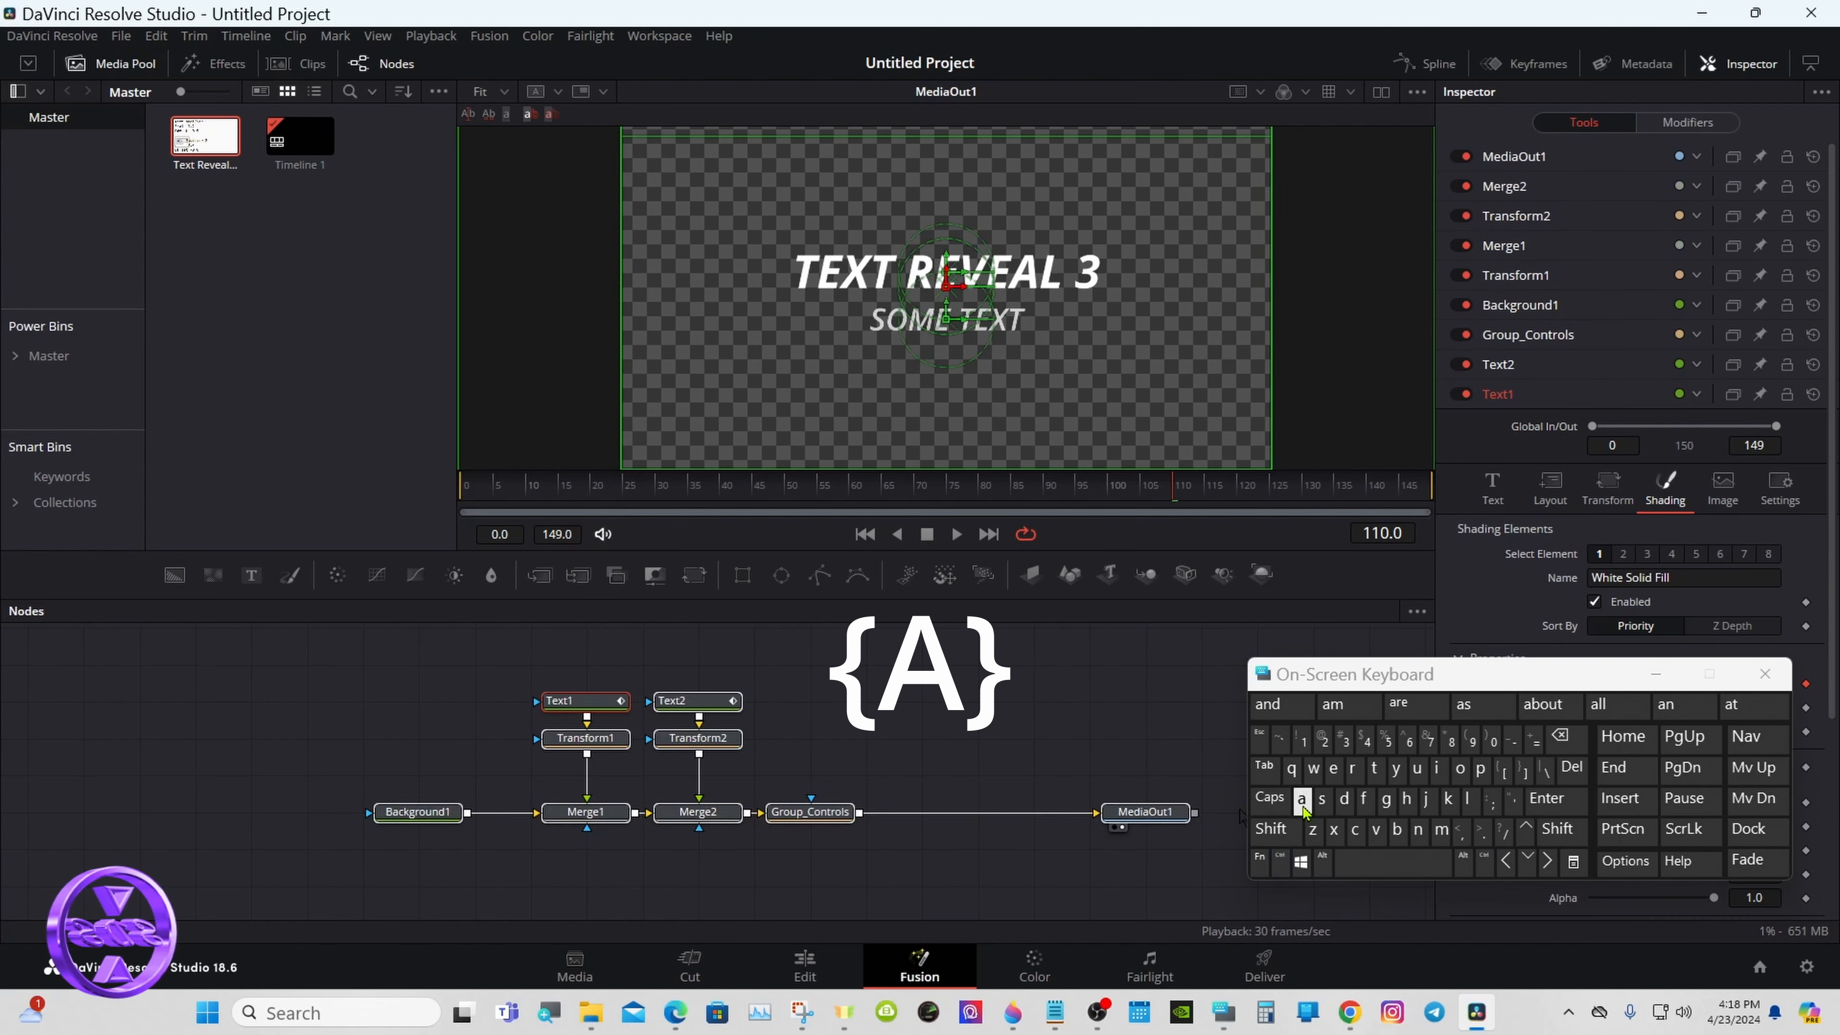
click(1280, 862)
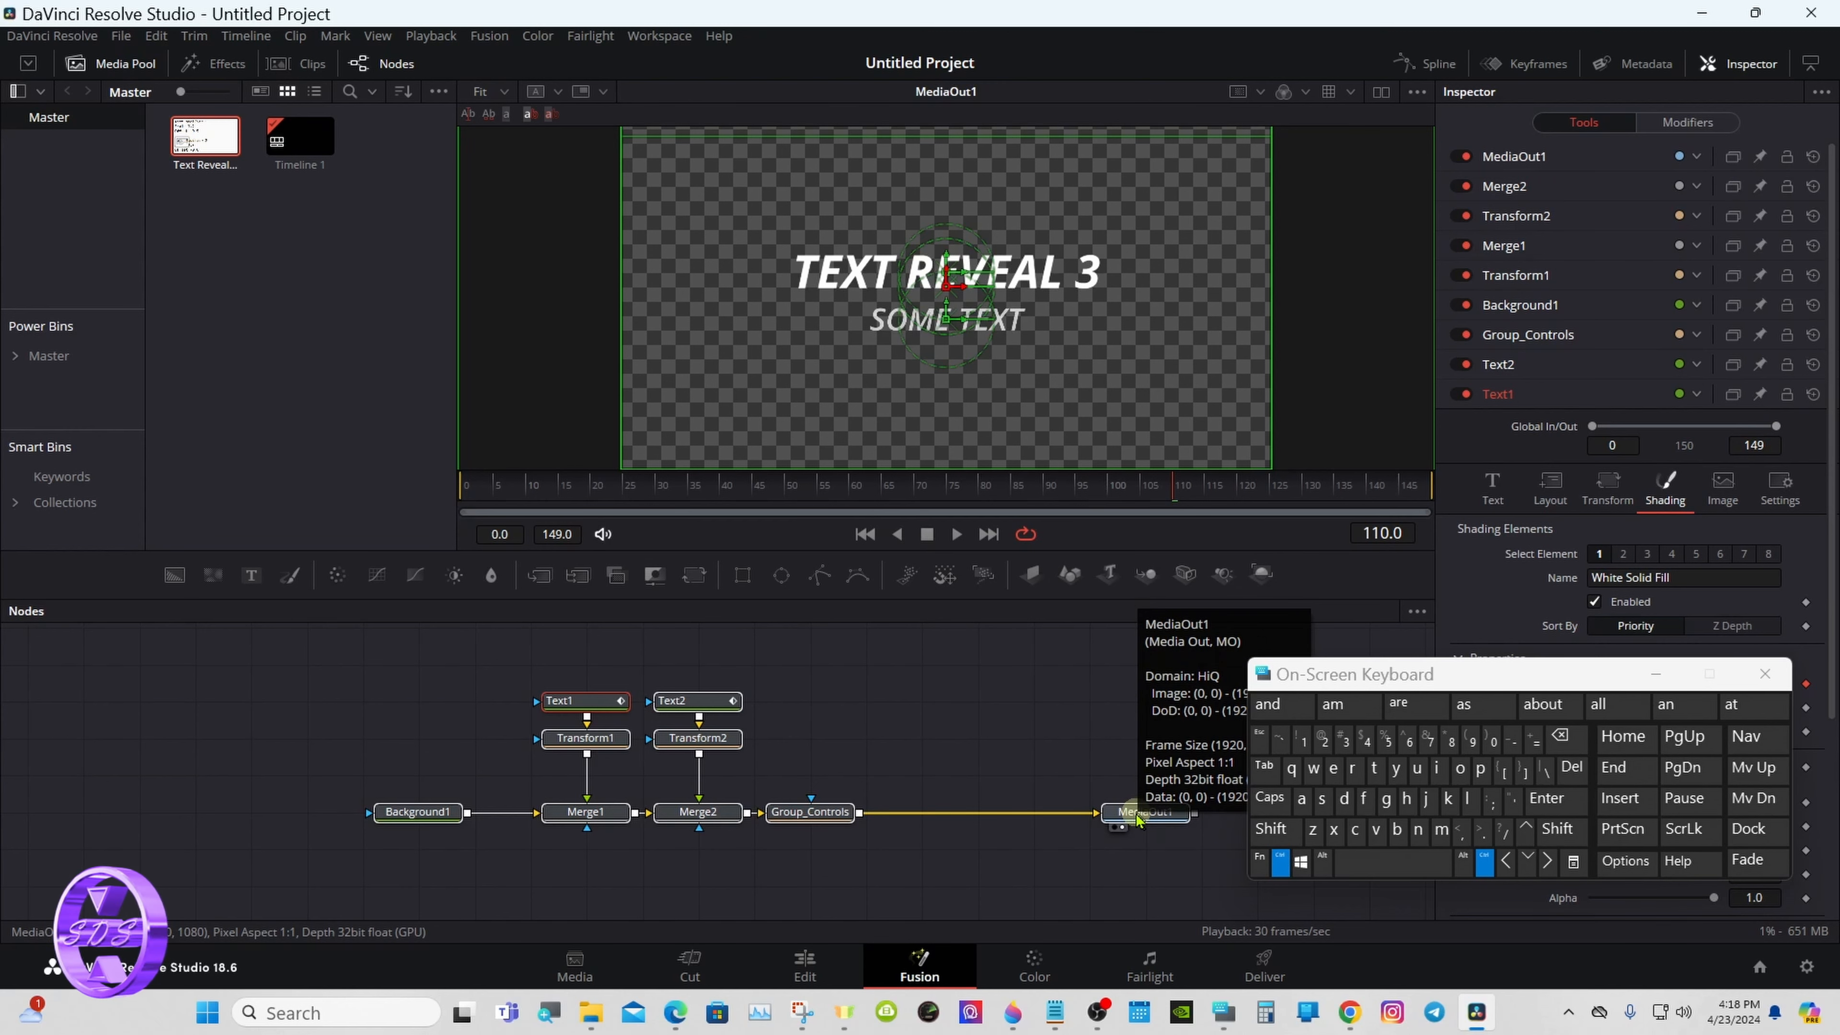
- Start creating a macro from the selected nodes and move the macro editor clear of the node graph's edge
right_click(606, 710)
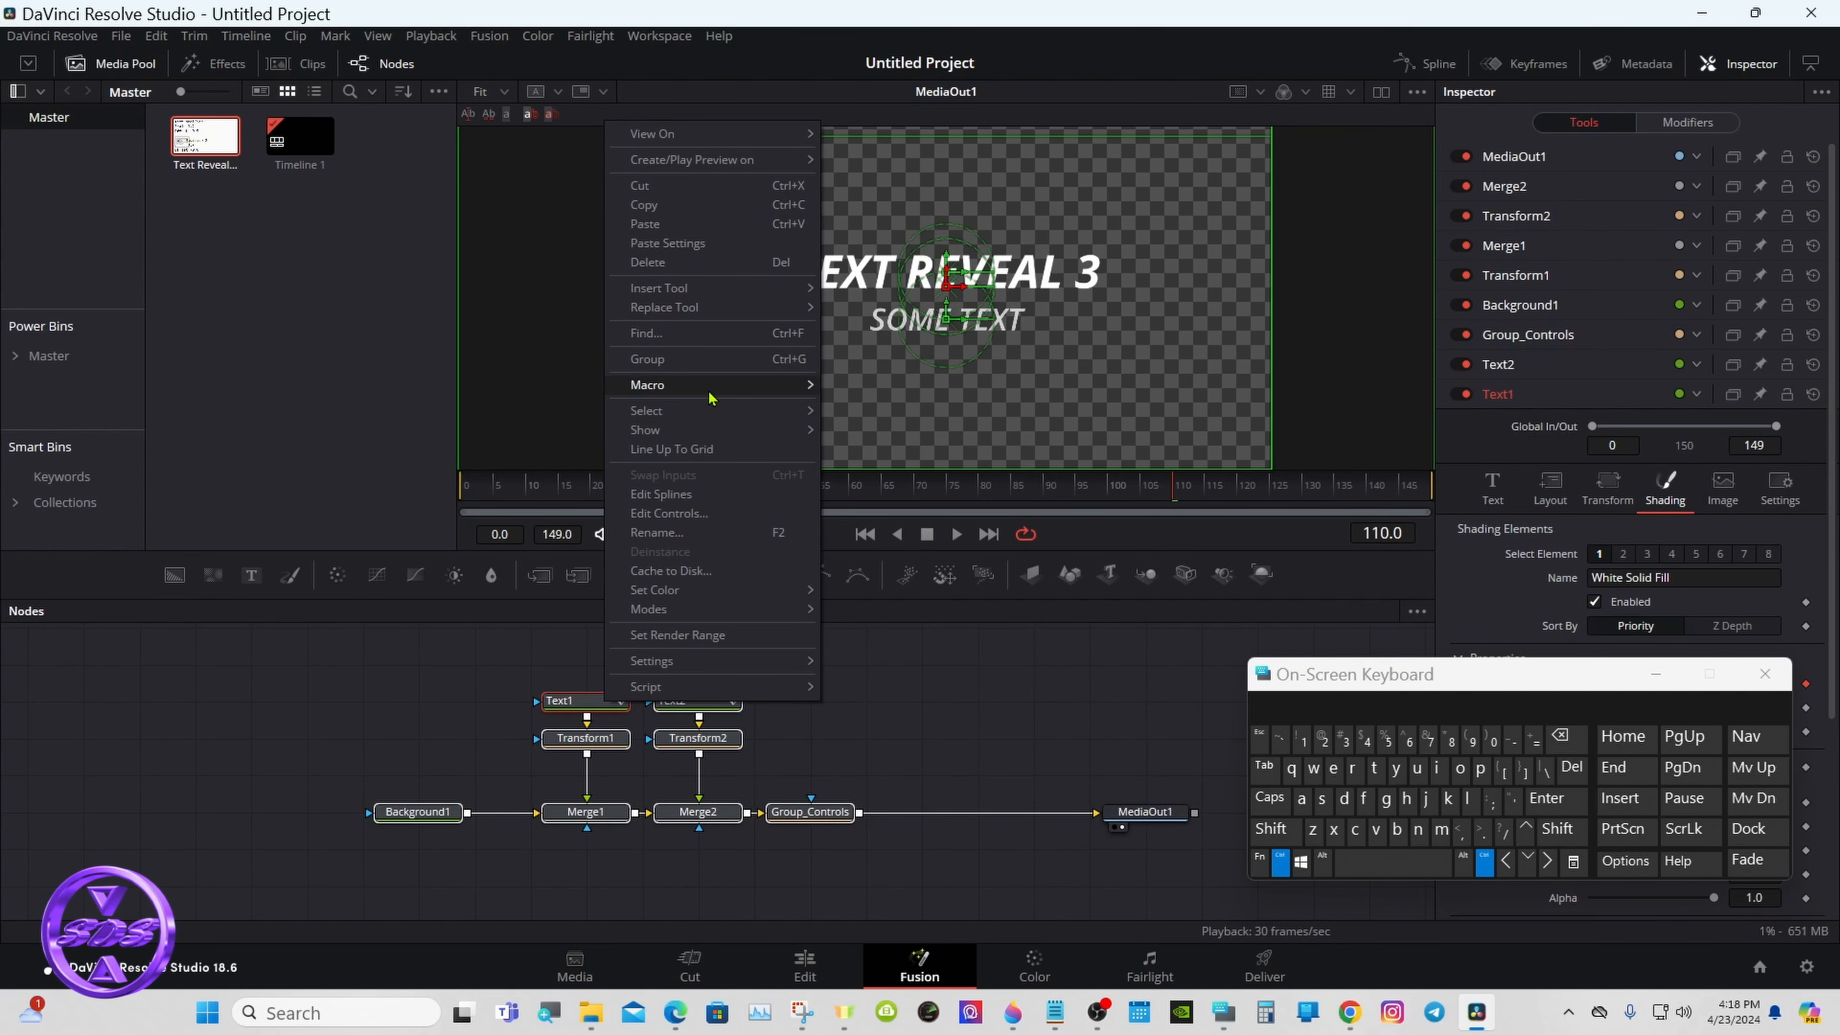
mouse_move(711, 393)
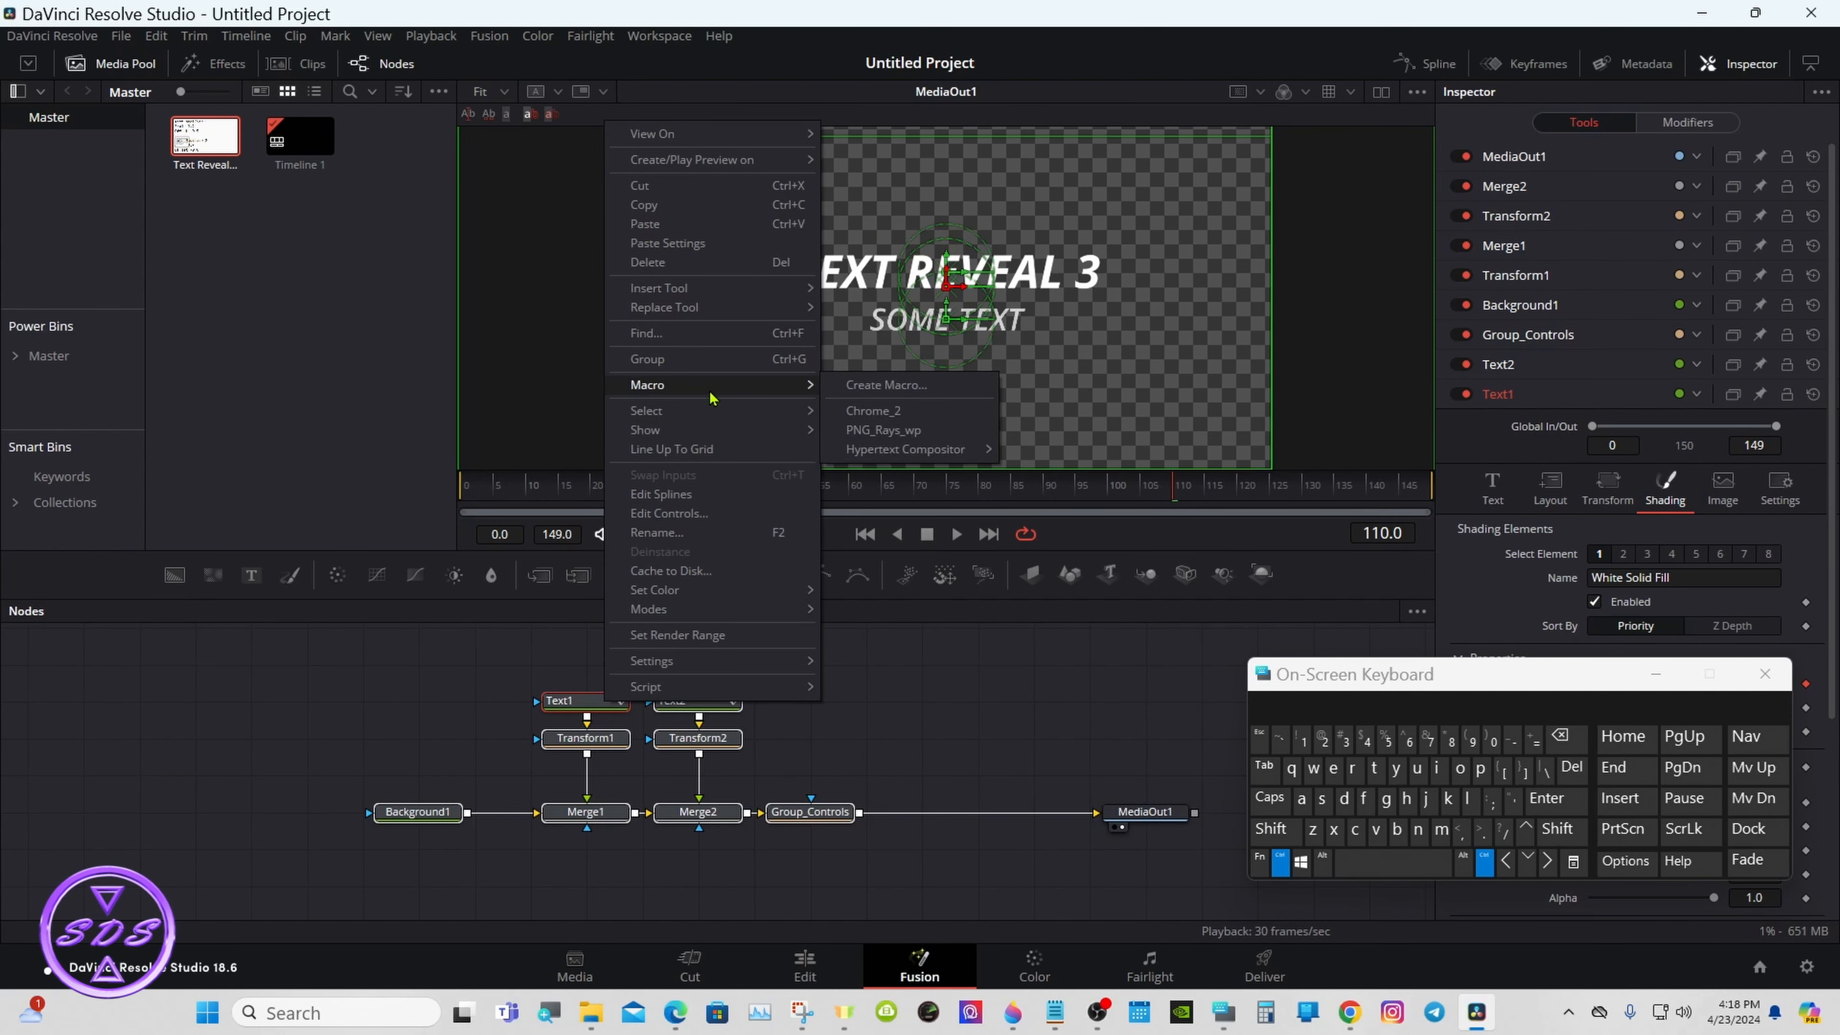
click(942, 391)
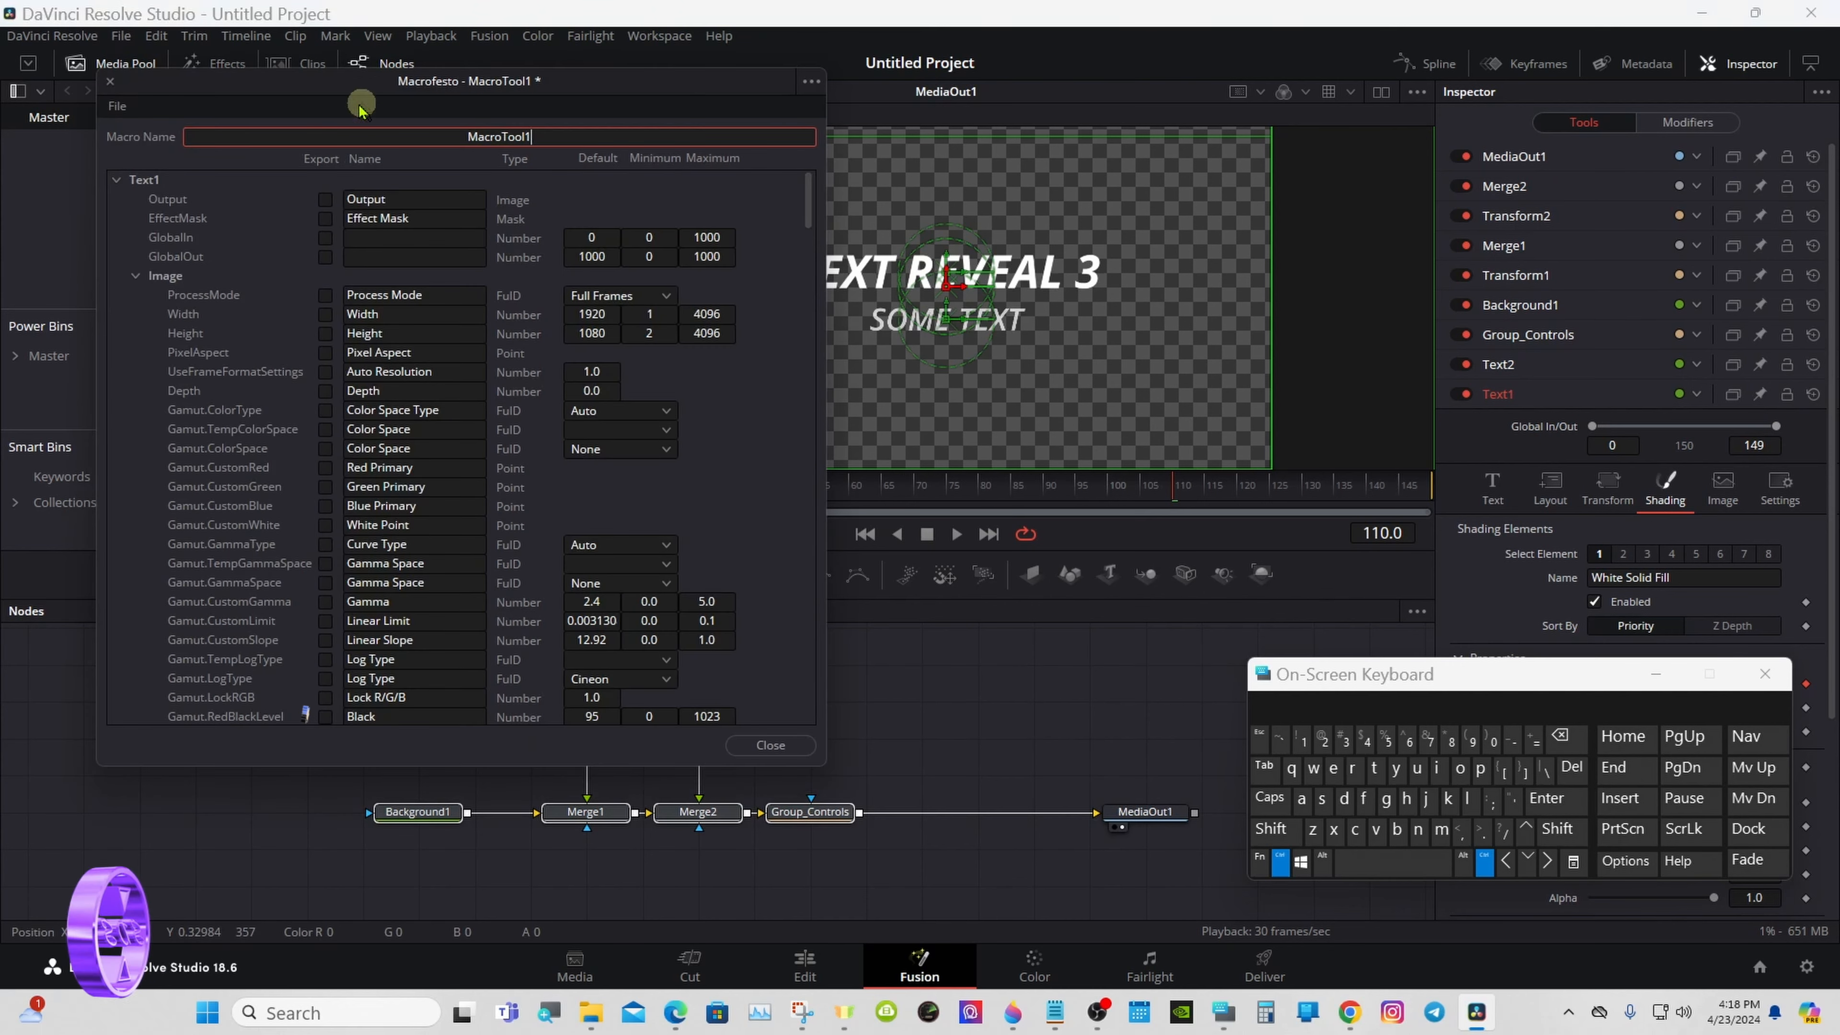
drag(347, 101, 791, 223)
drag(1303, 674, 1214, 556)
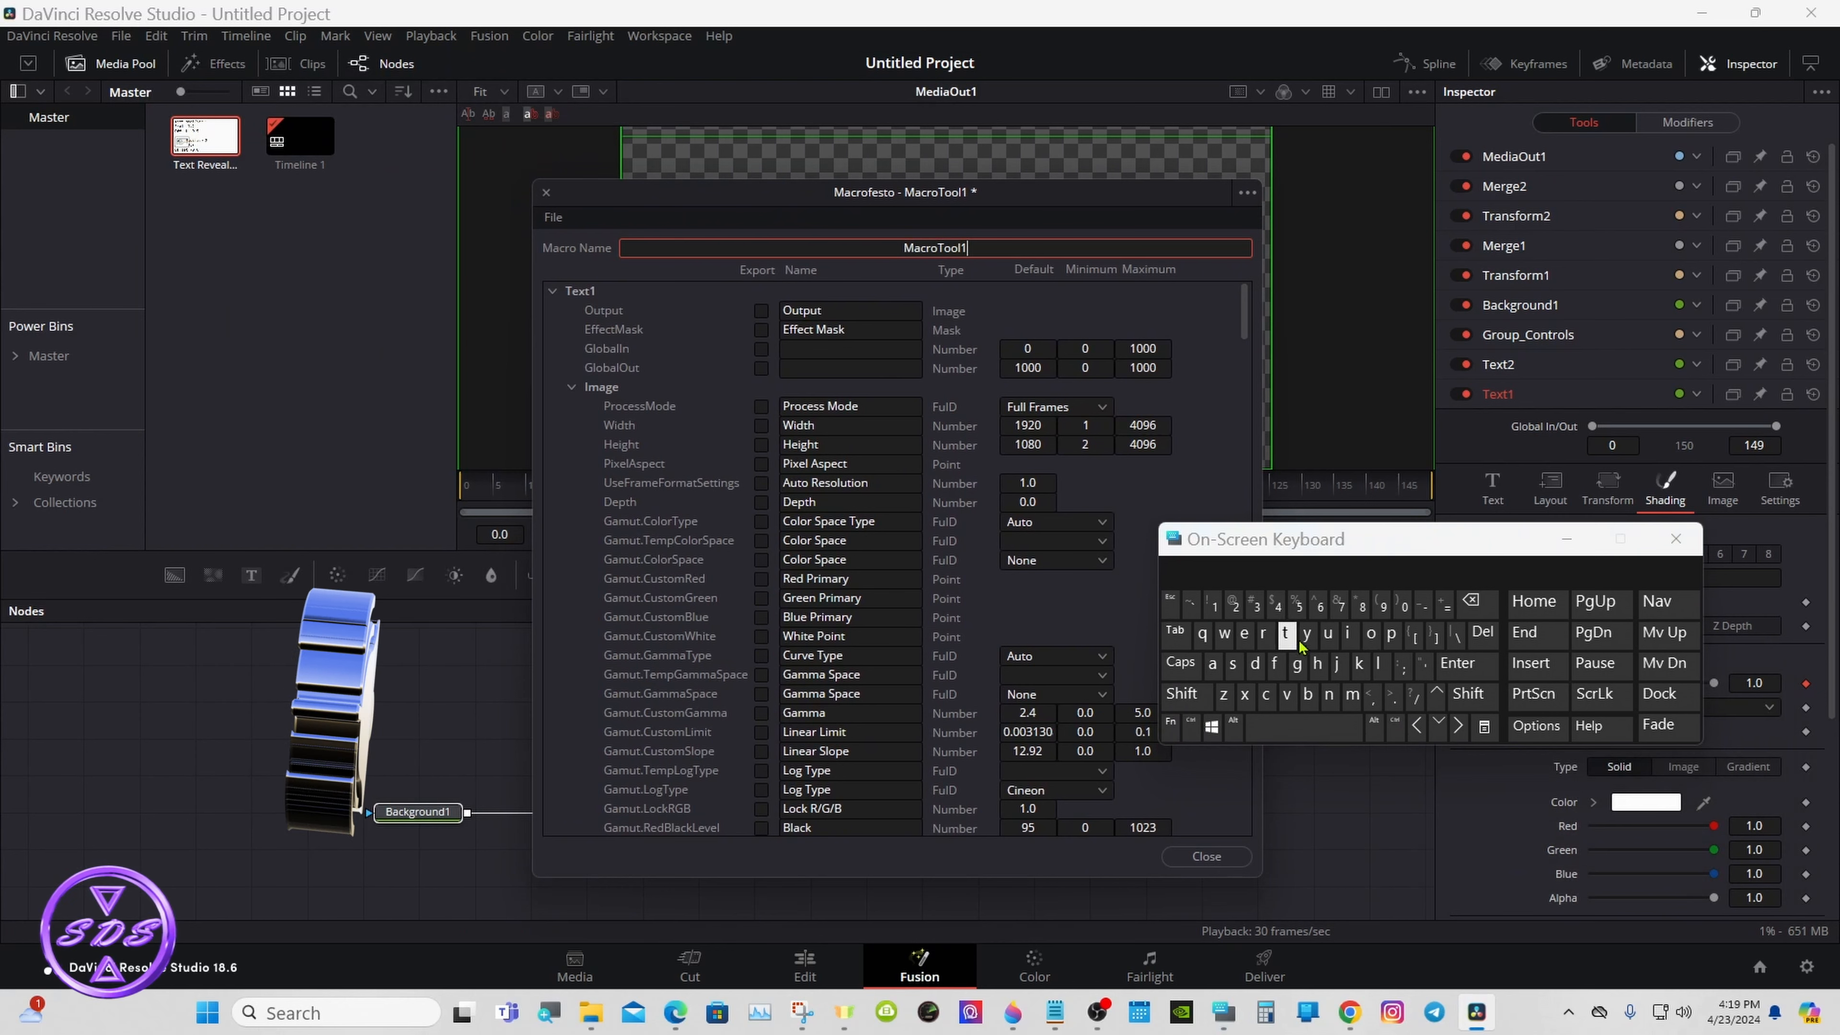
drag(1350, 558, 1240, 599)
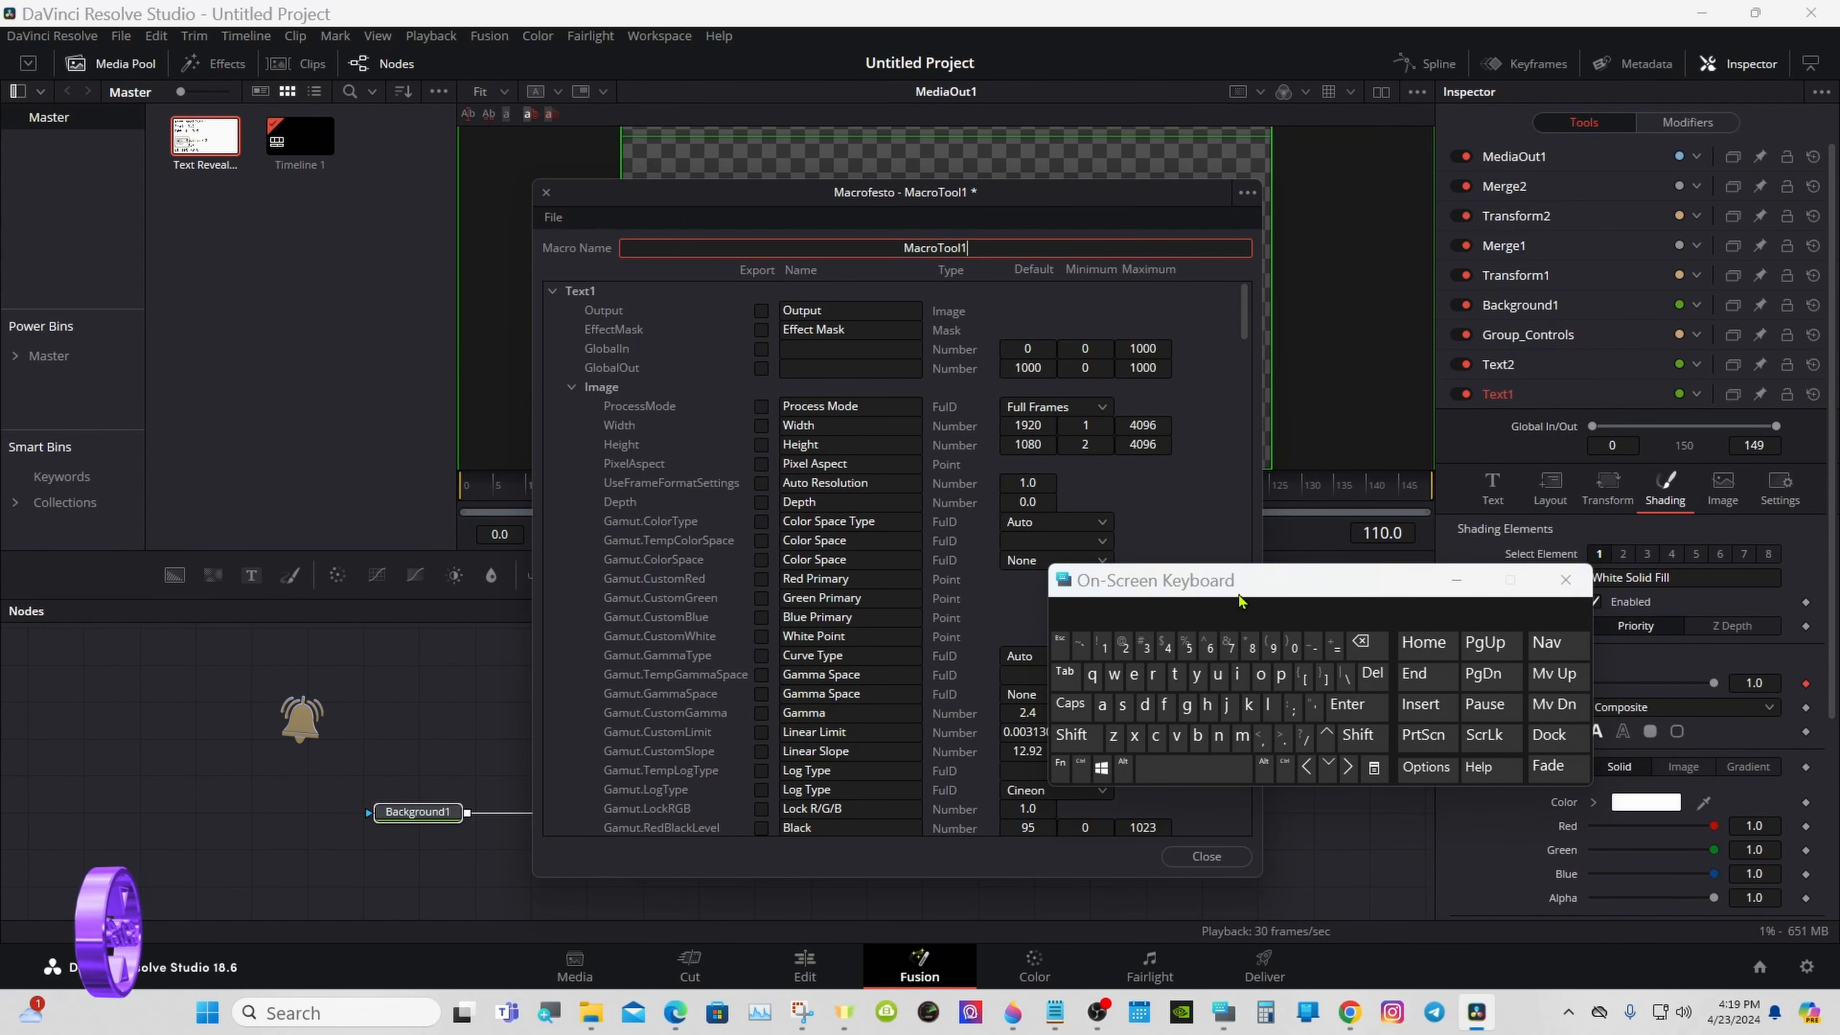
- Set the macro's name to Text Reveal 3
click(1361, 646)
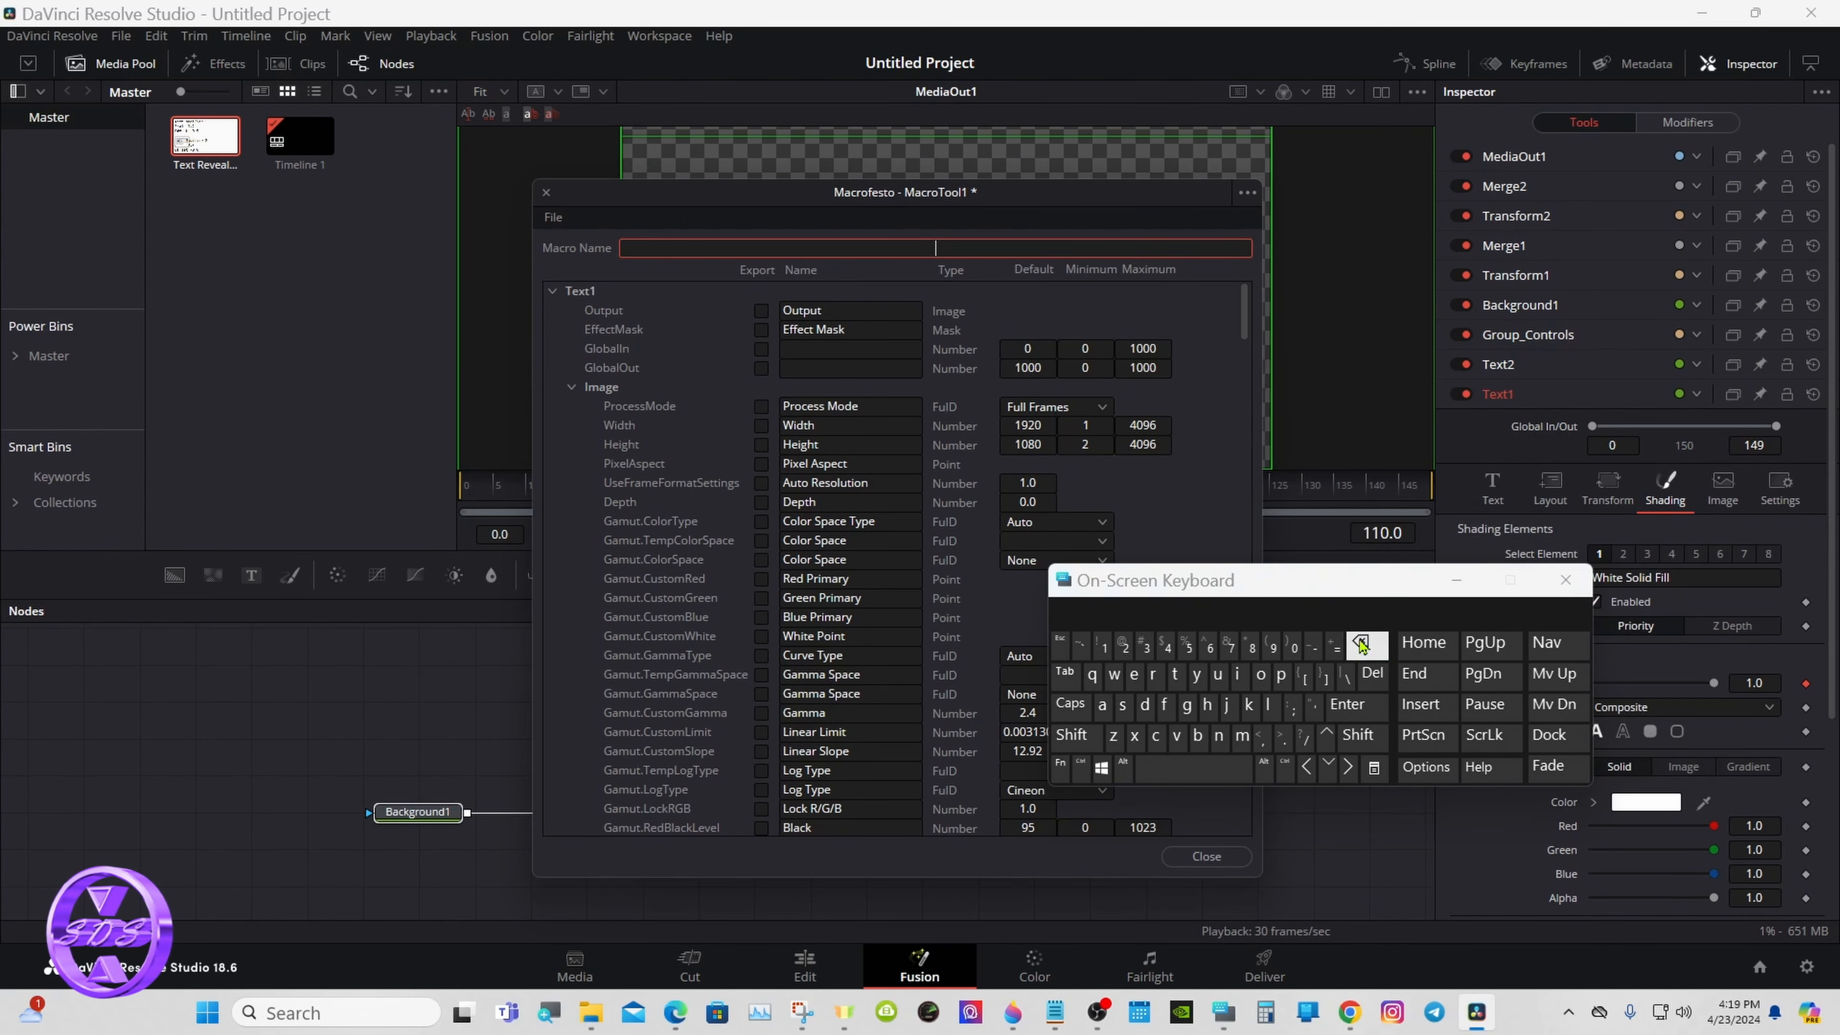
click(1070, 735)
click(1070, 735)
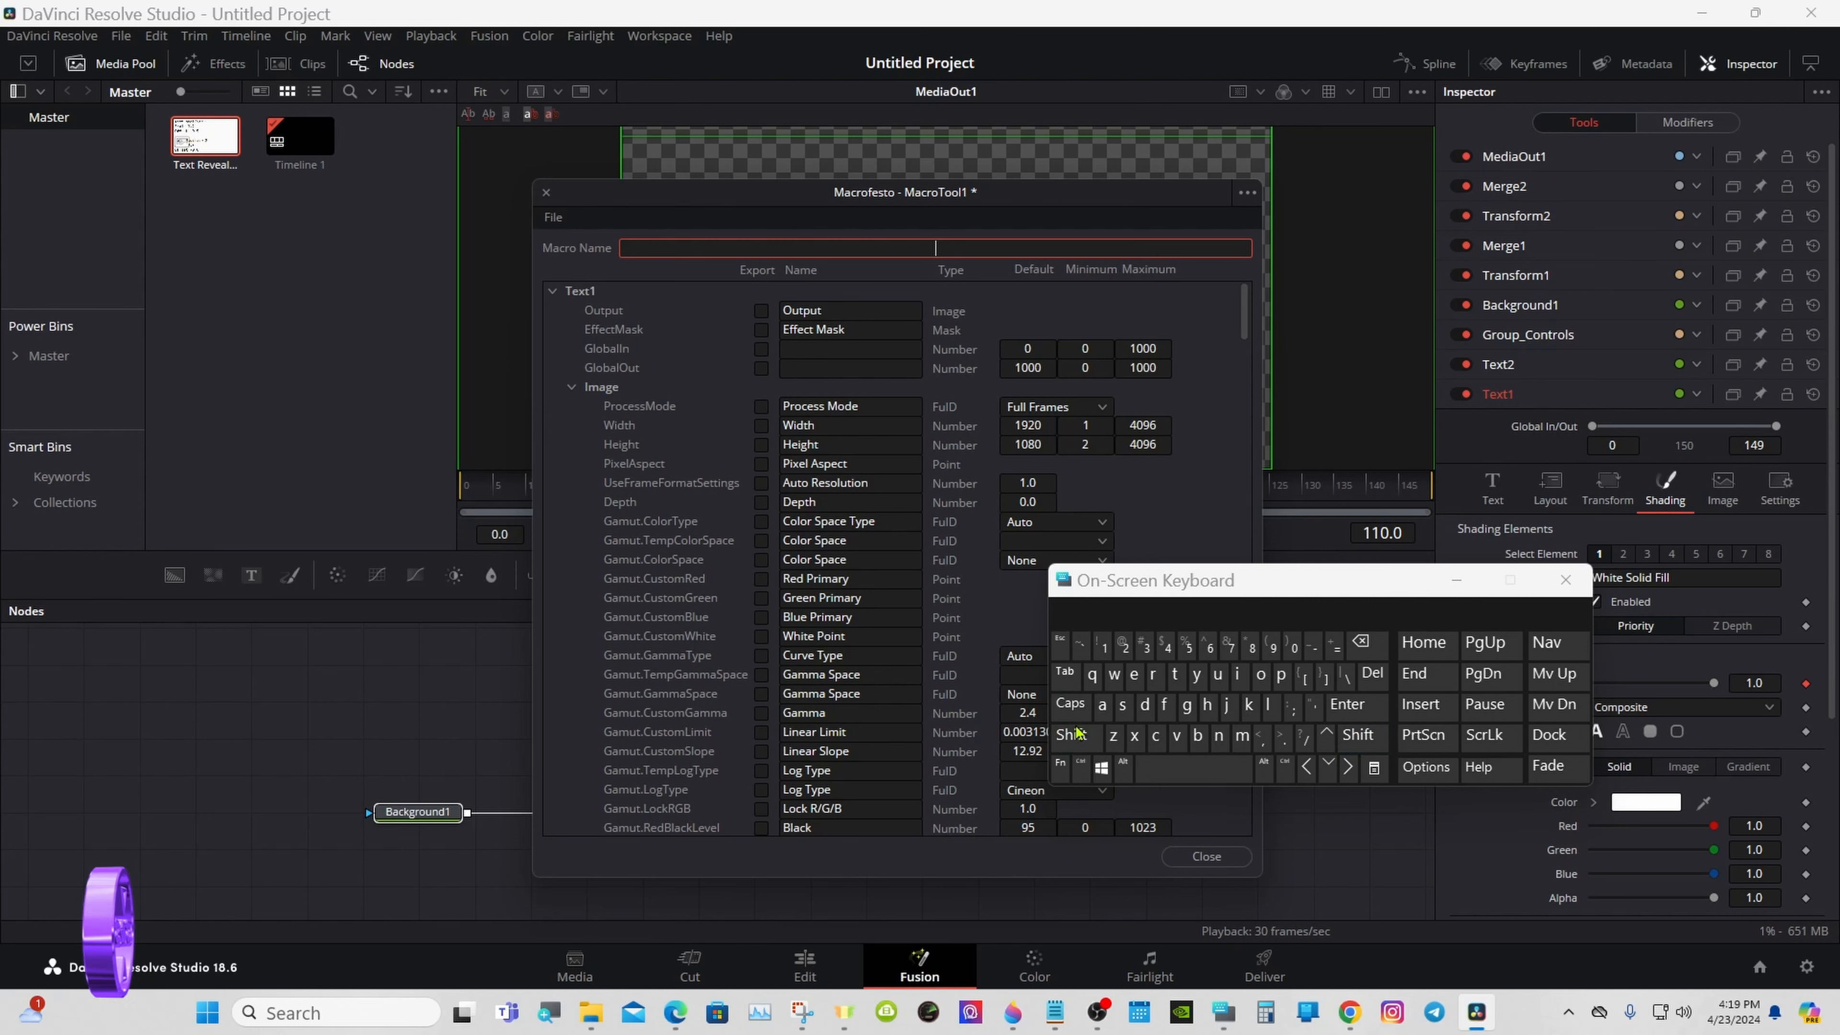
click(1071, 735)
click(1174, 674)
click(1133, 674)
click(1134, 735)
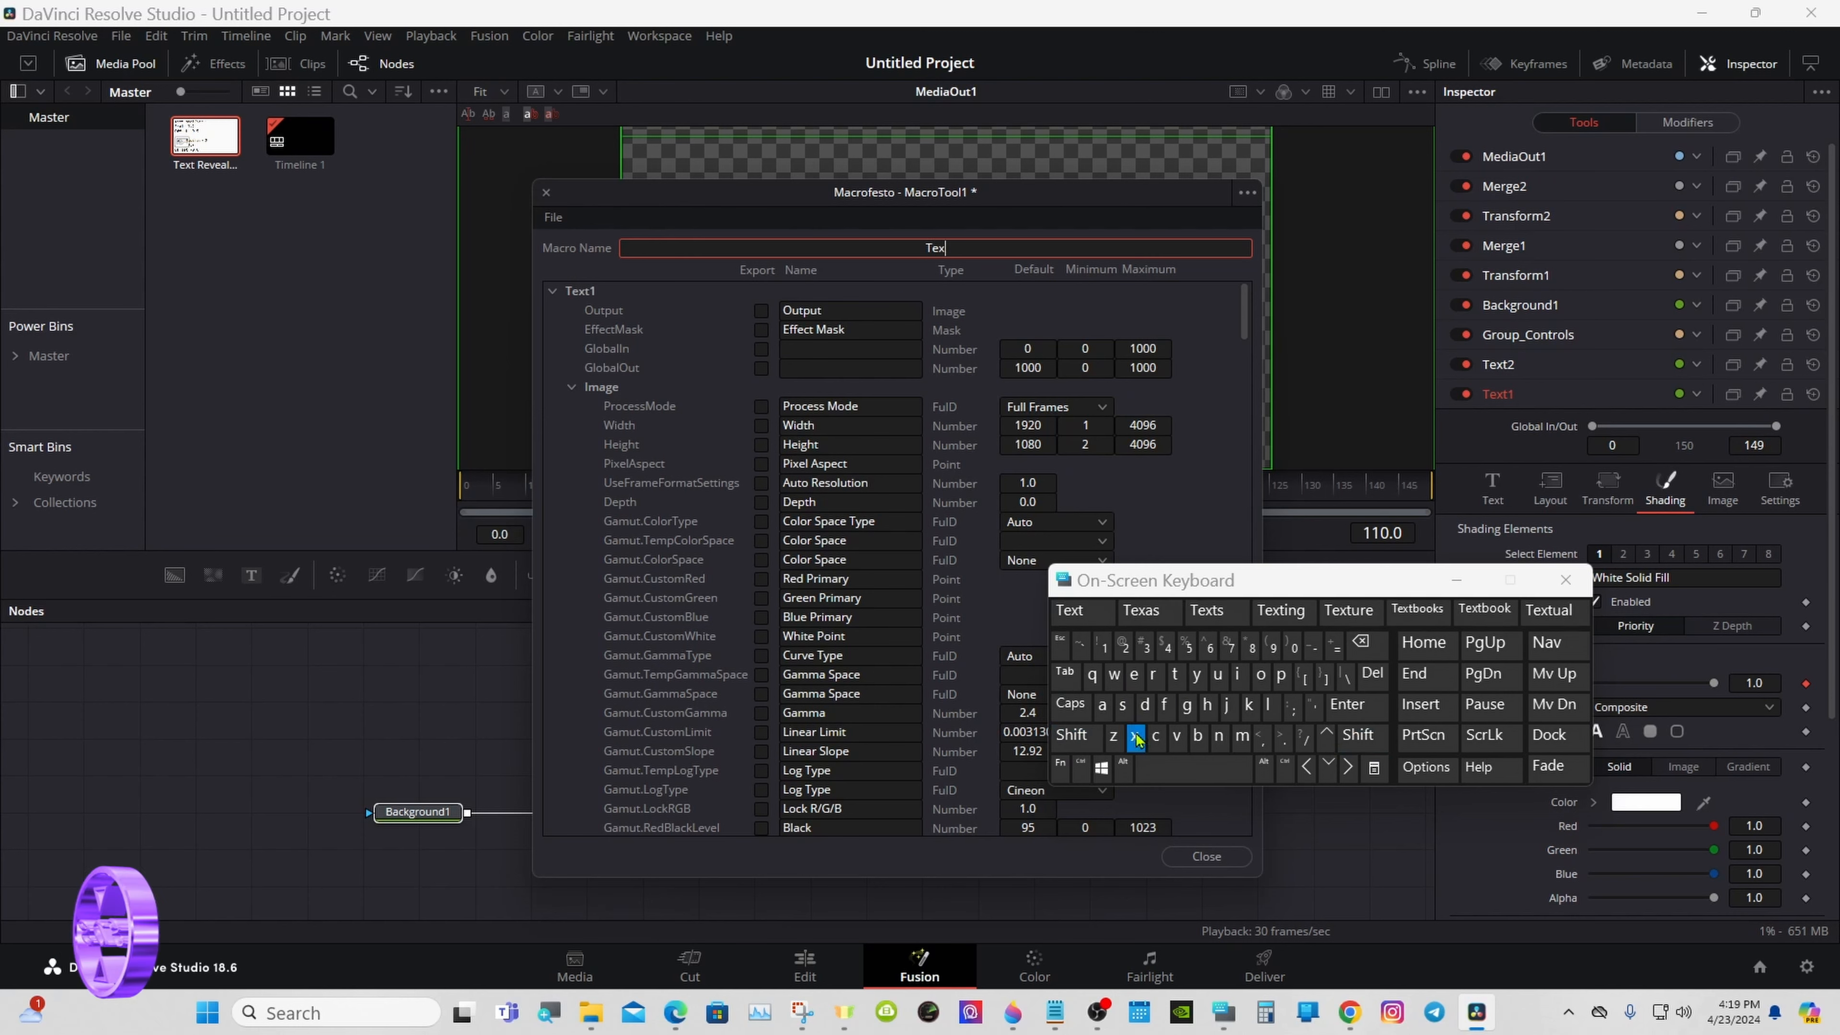
click(1174, 674)
click(1192, 769)
click(1070, 735)
click(1154, 676)
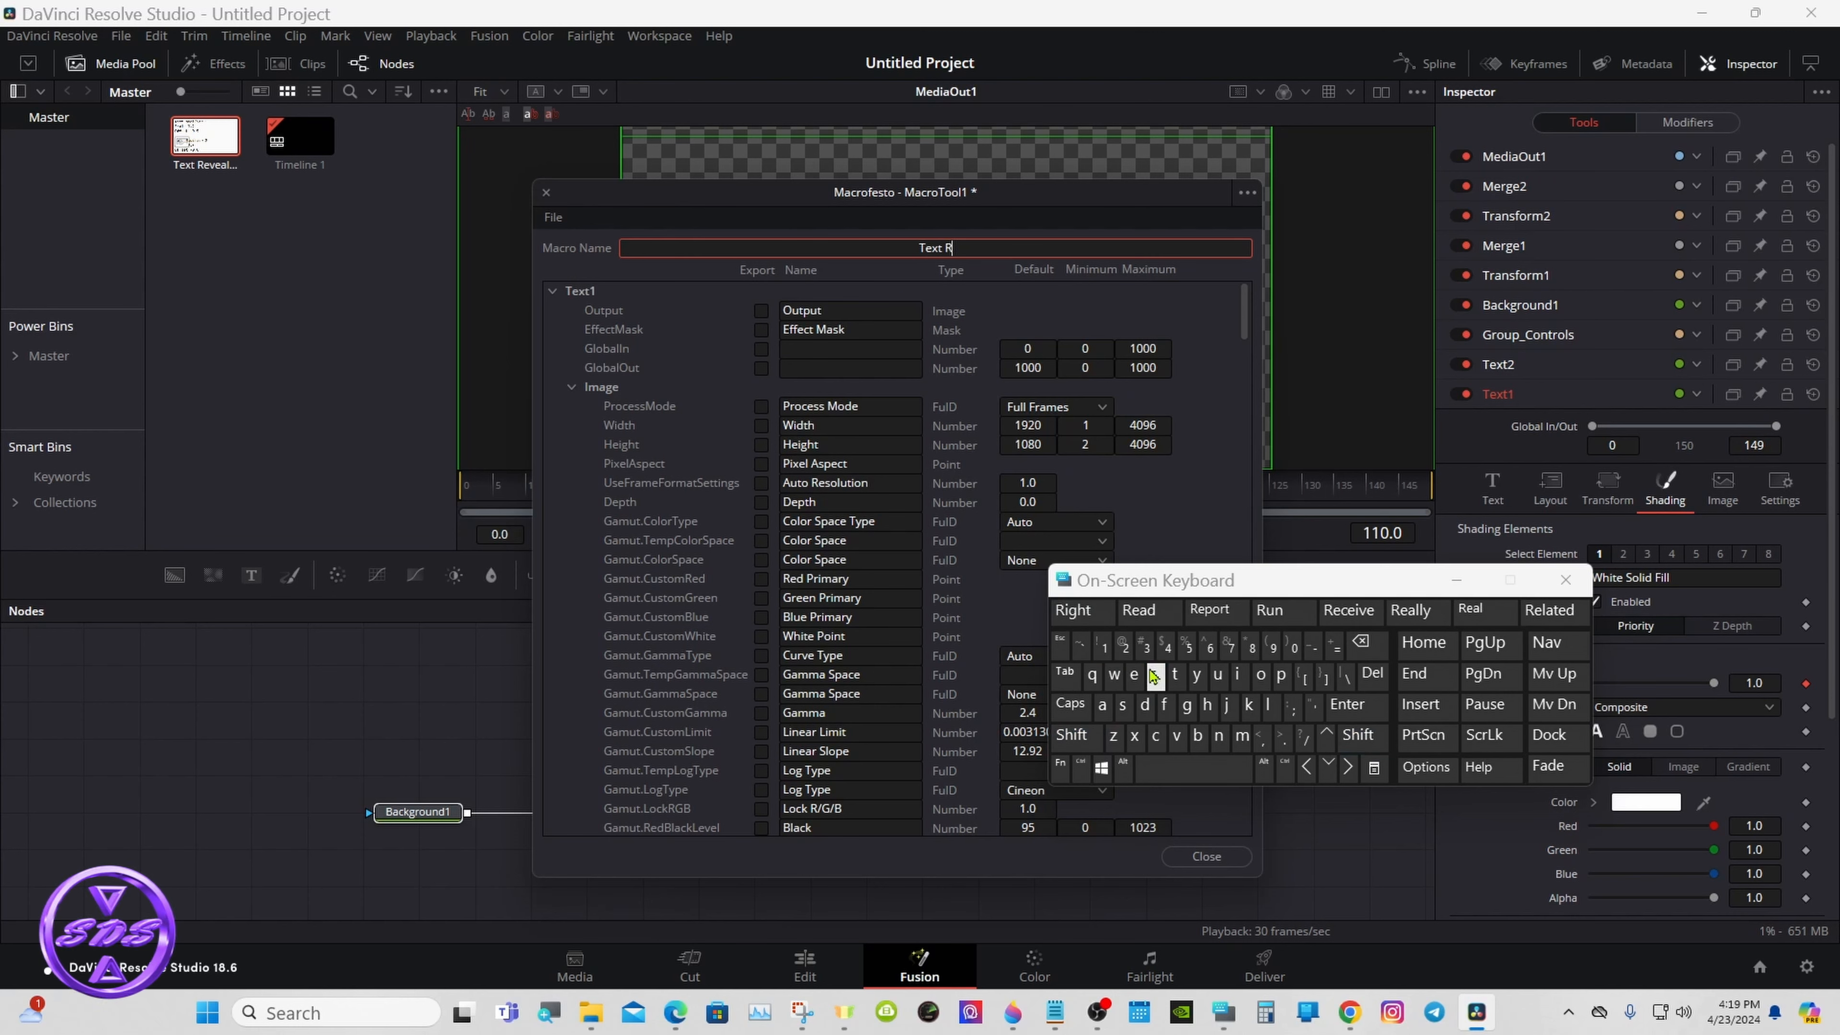
click(1133, 674)
click(1134, 674)
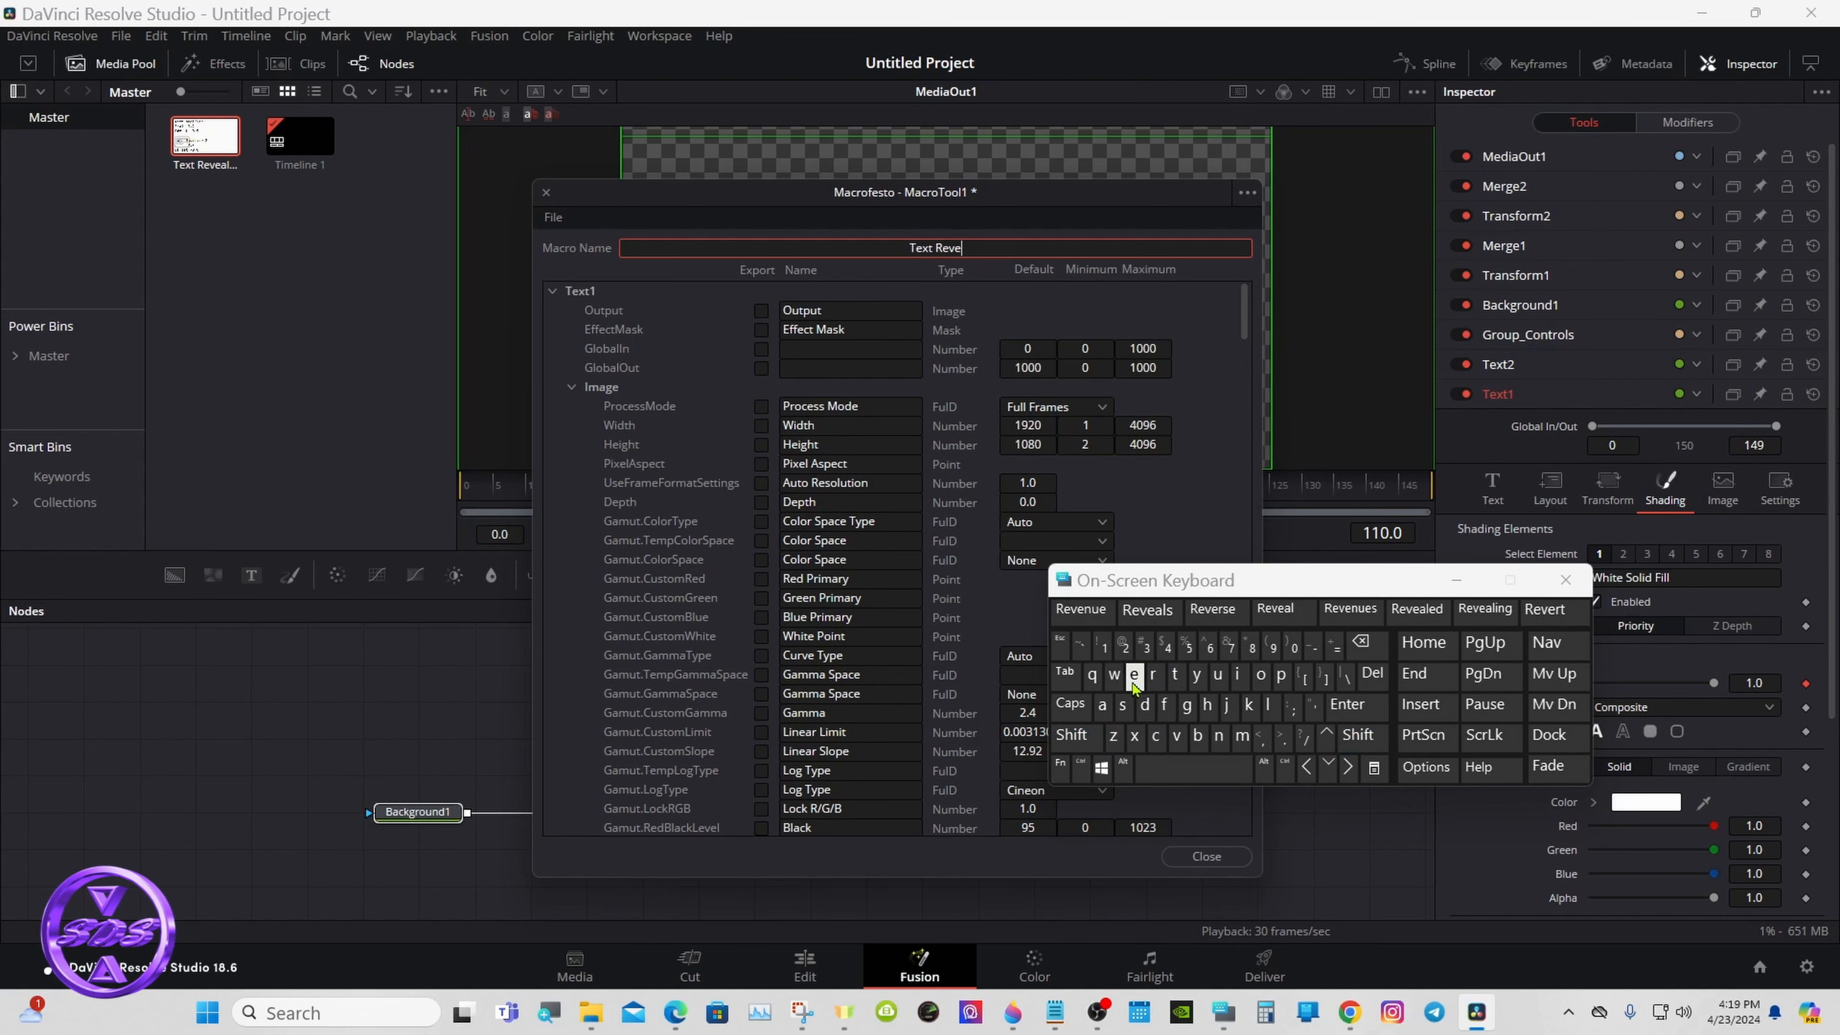
click(1102, 705)
click(1149, 609)
click(1146, 643)
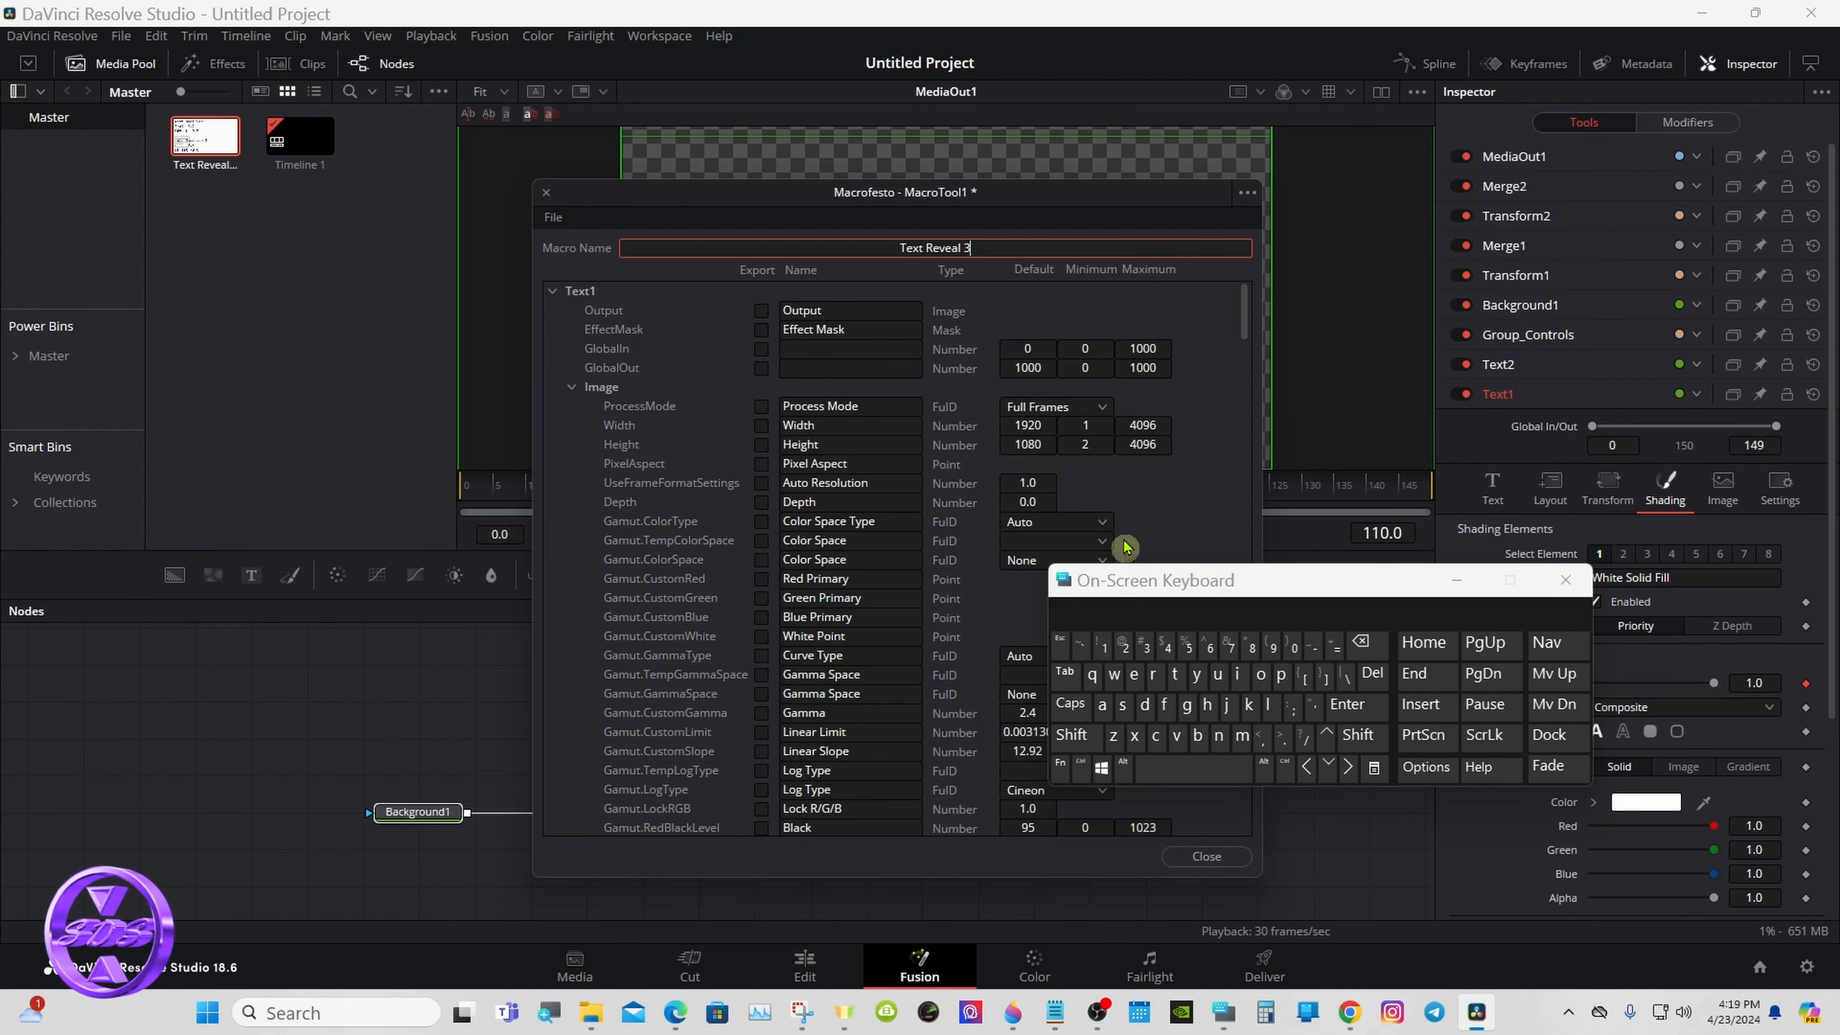
click(940, 289)
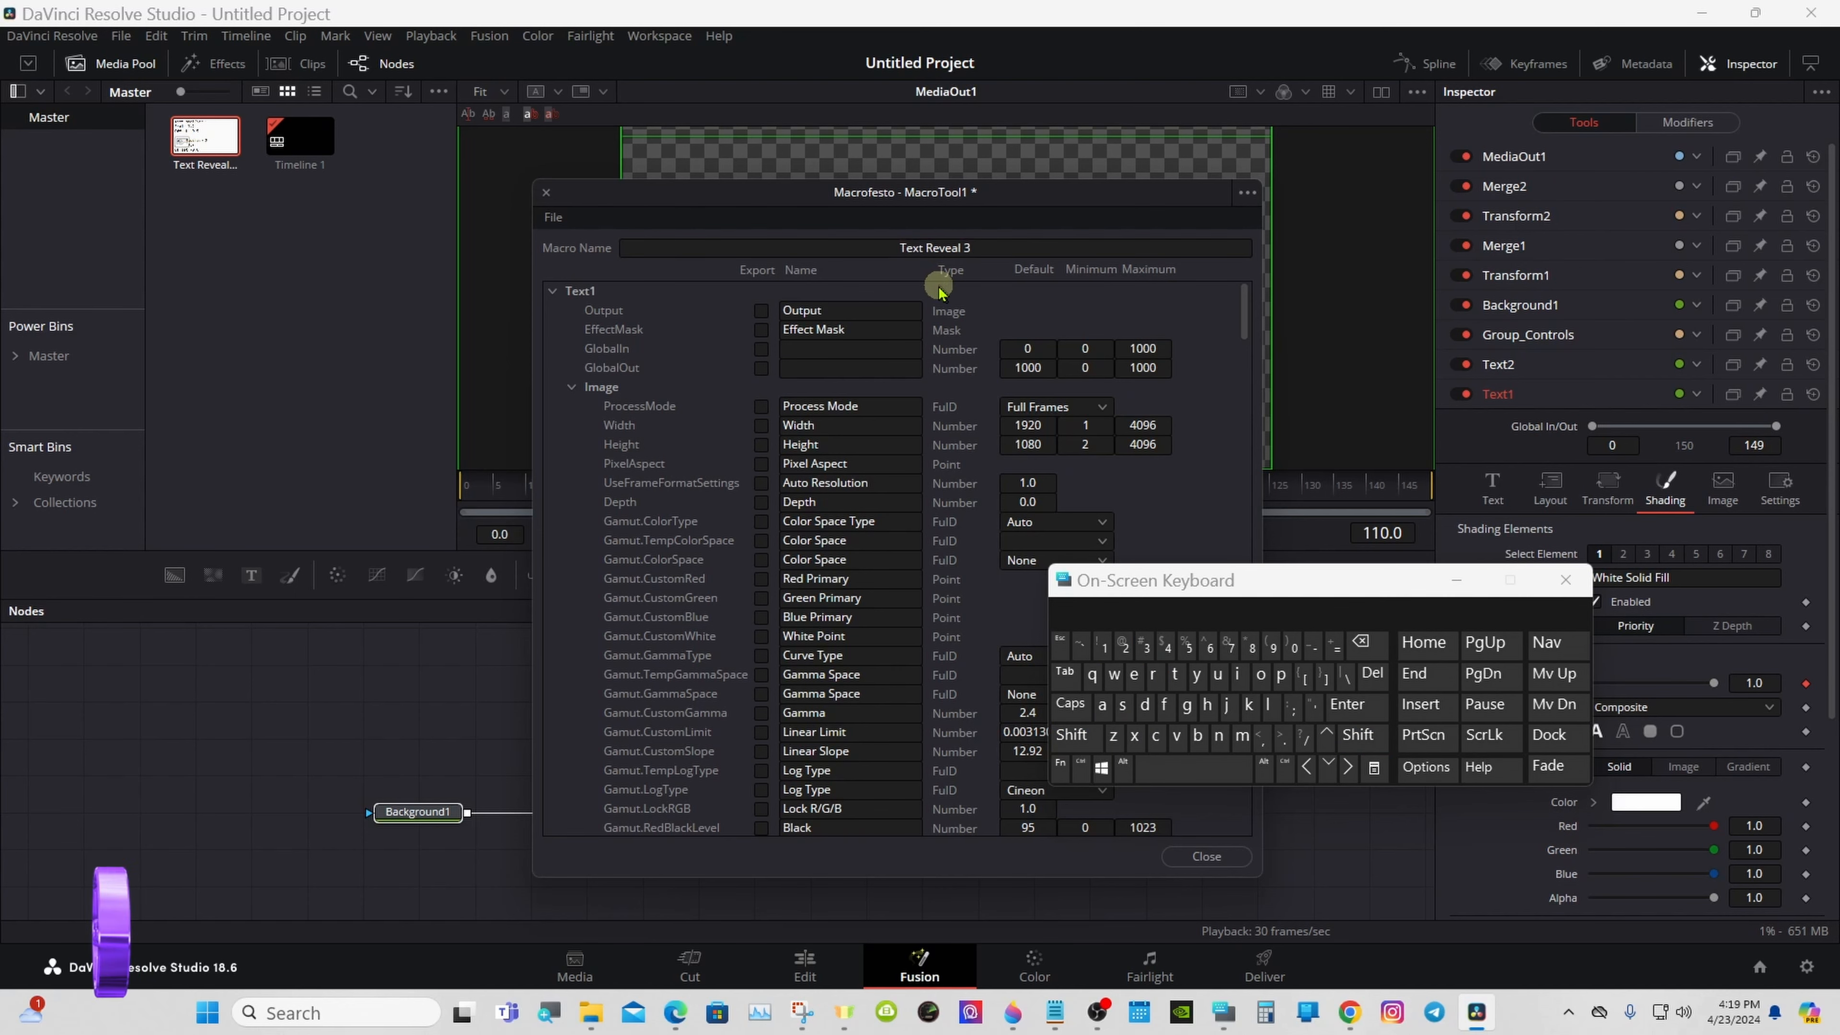
- Collapse Text1's Image parameters in the macro editor and arrange the windows so its Text parameters and the Text1 node are accessible
drag(1096, 587, 1135, 552)
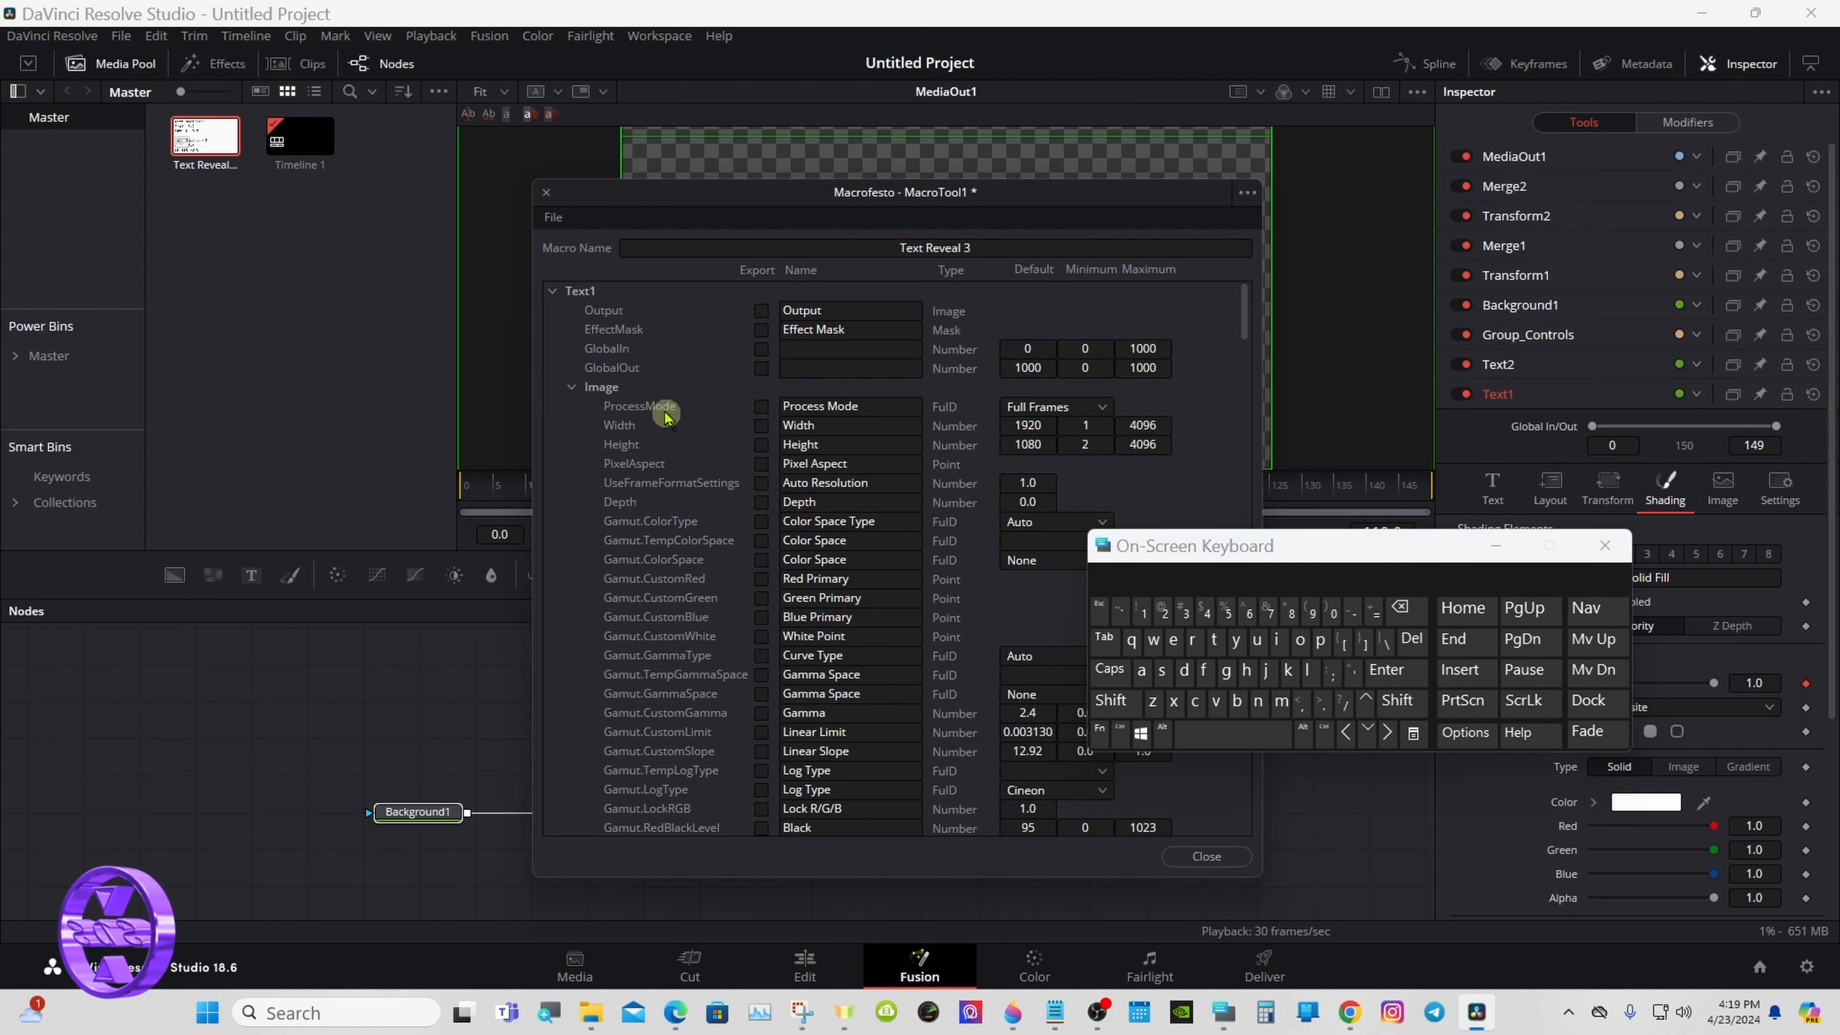
click(572, 386)
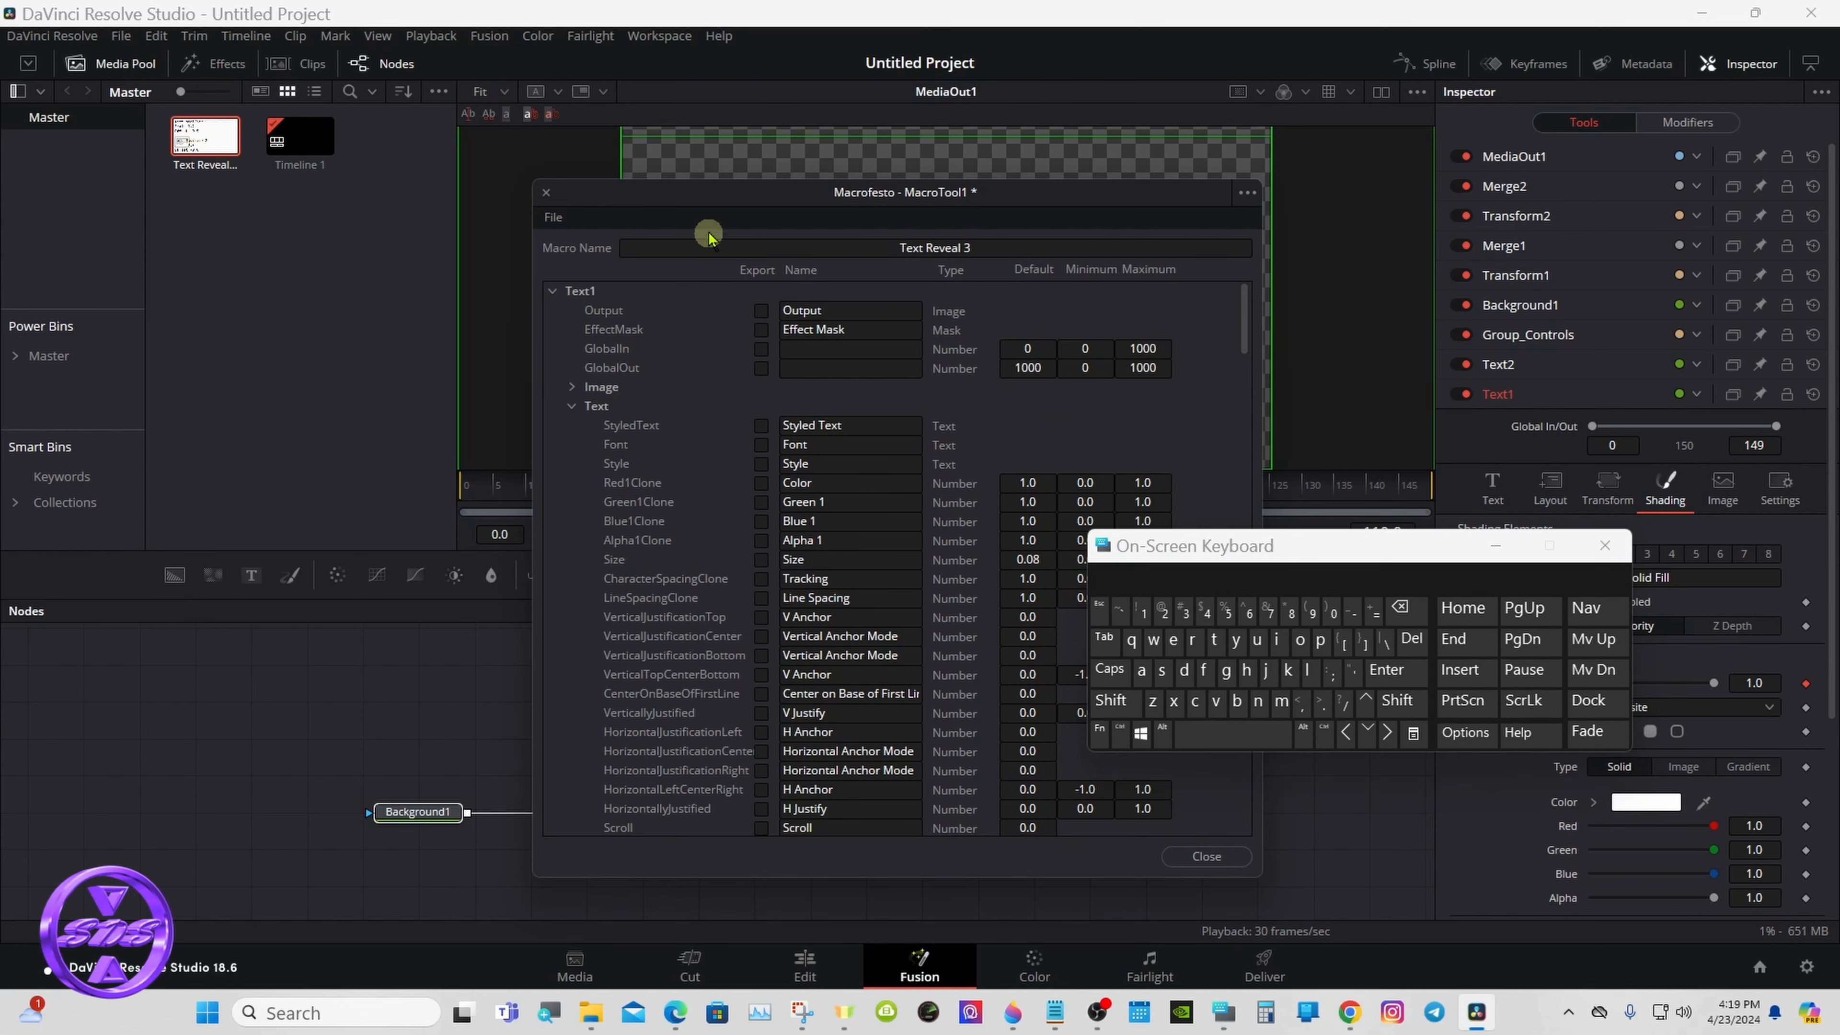
drag(708, 193, 867, 185)
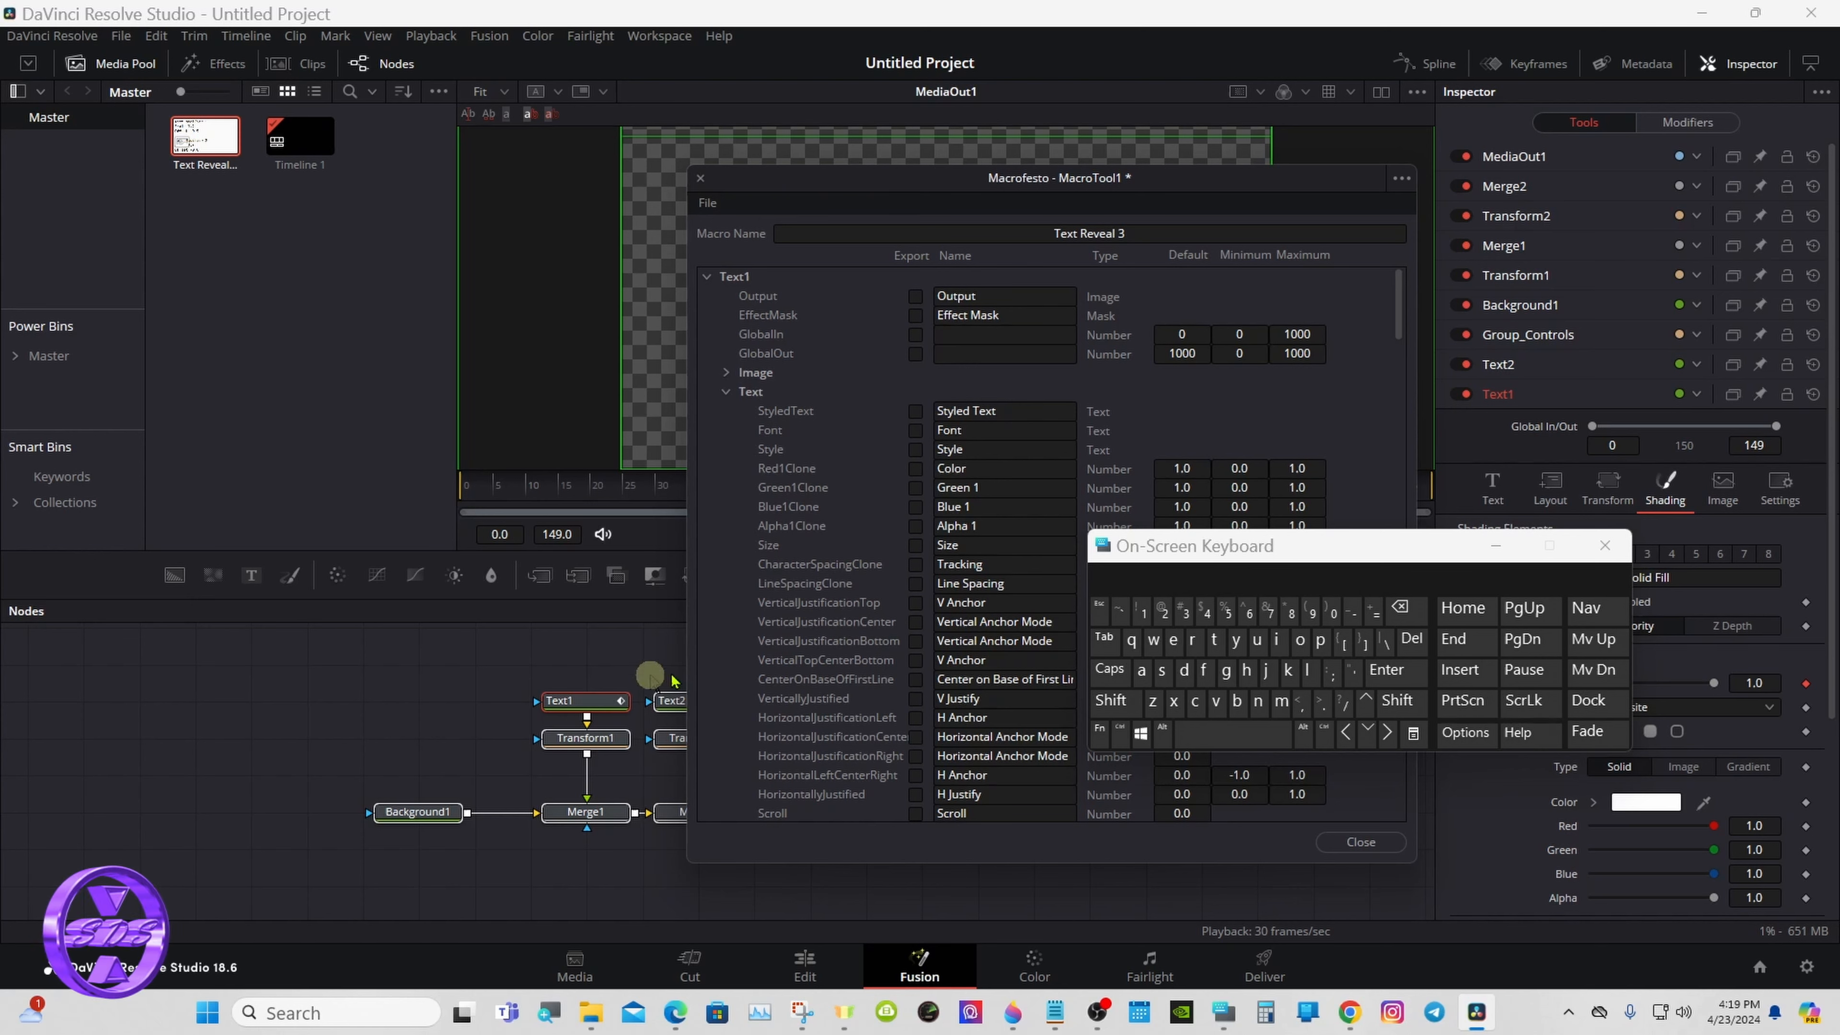
drag(1301, 549, 1083, 604)
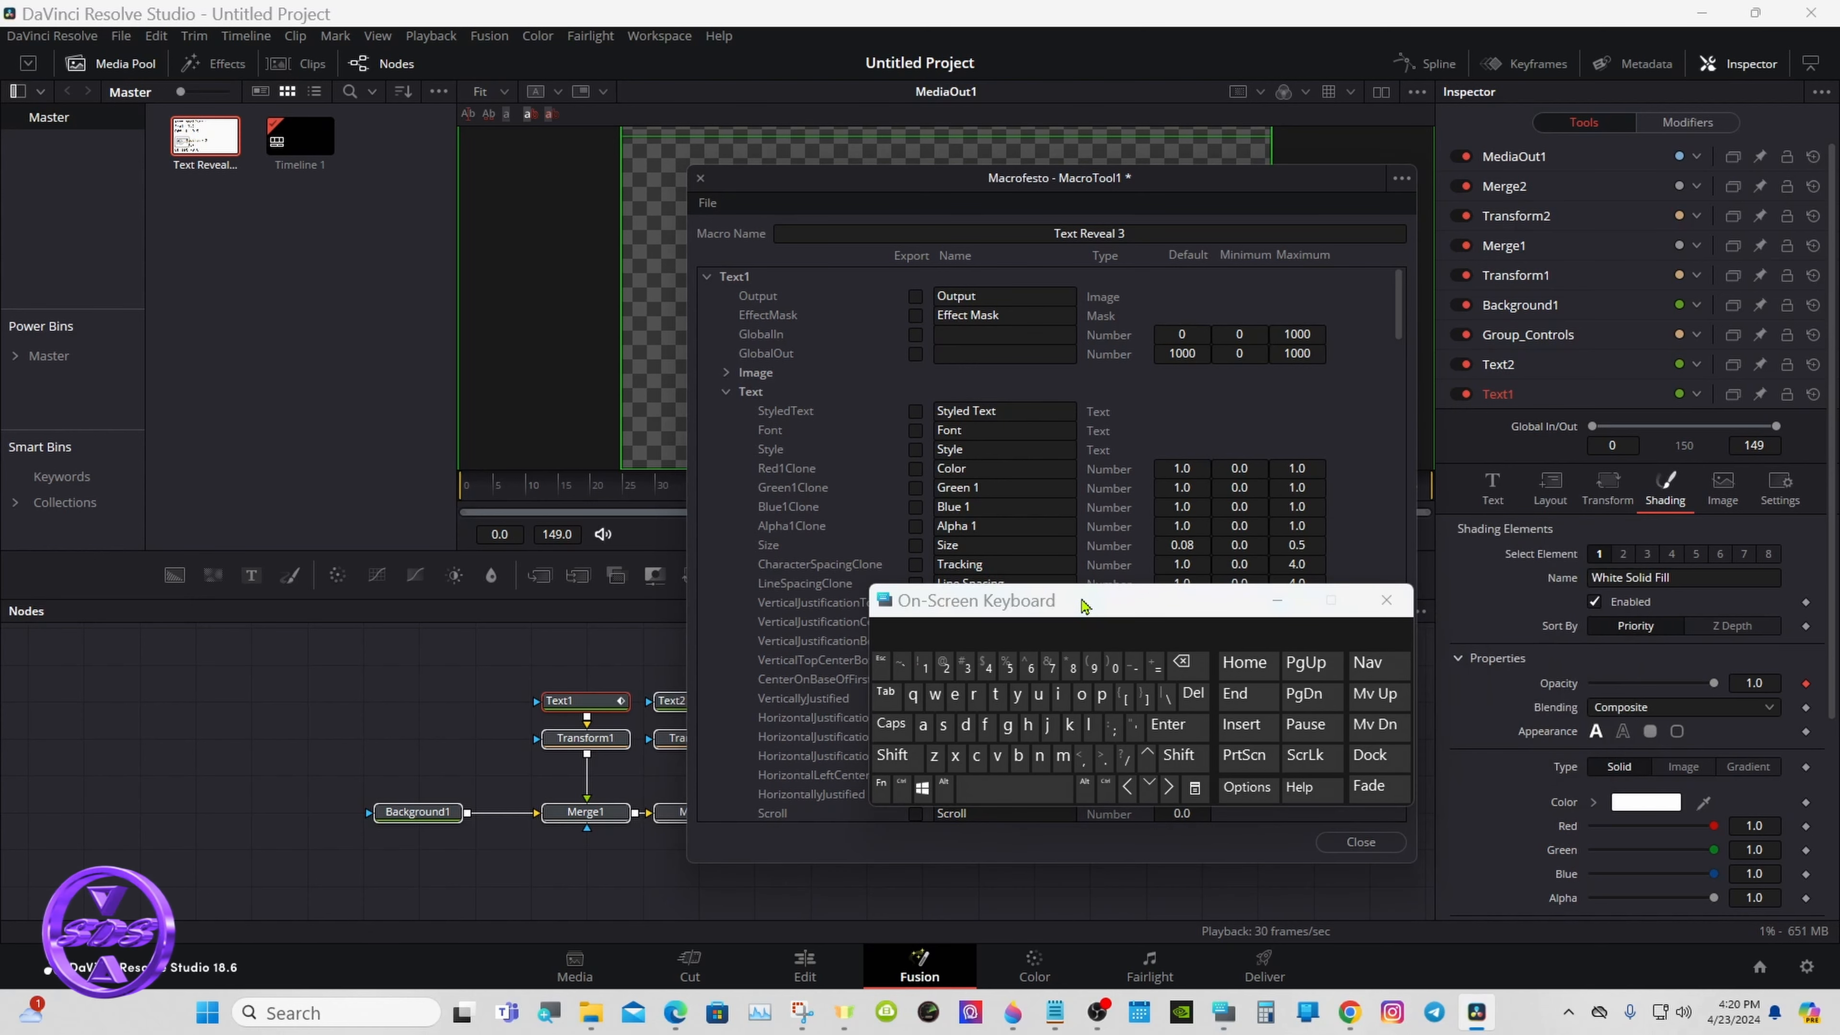
drag(1083, 606, 1162, 604)
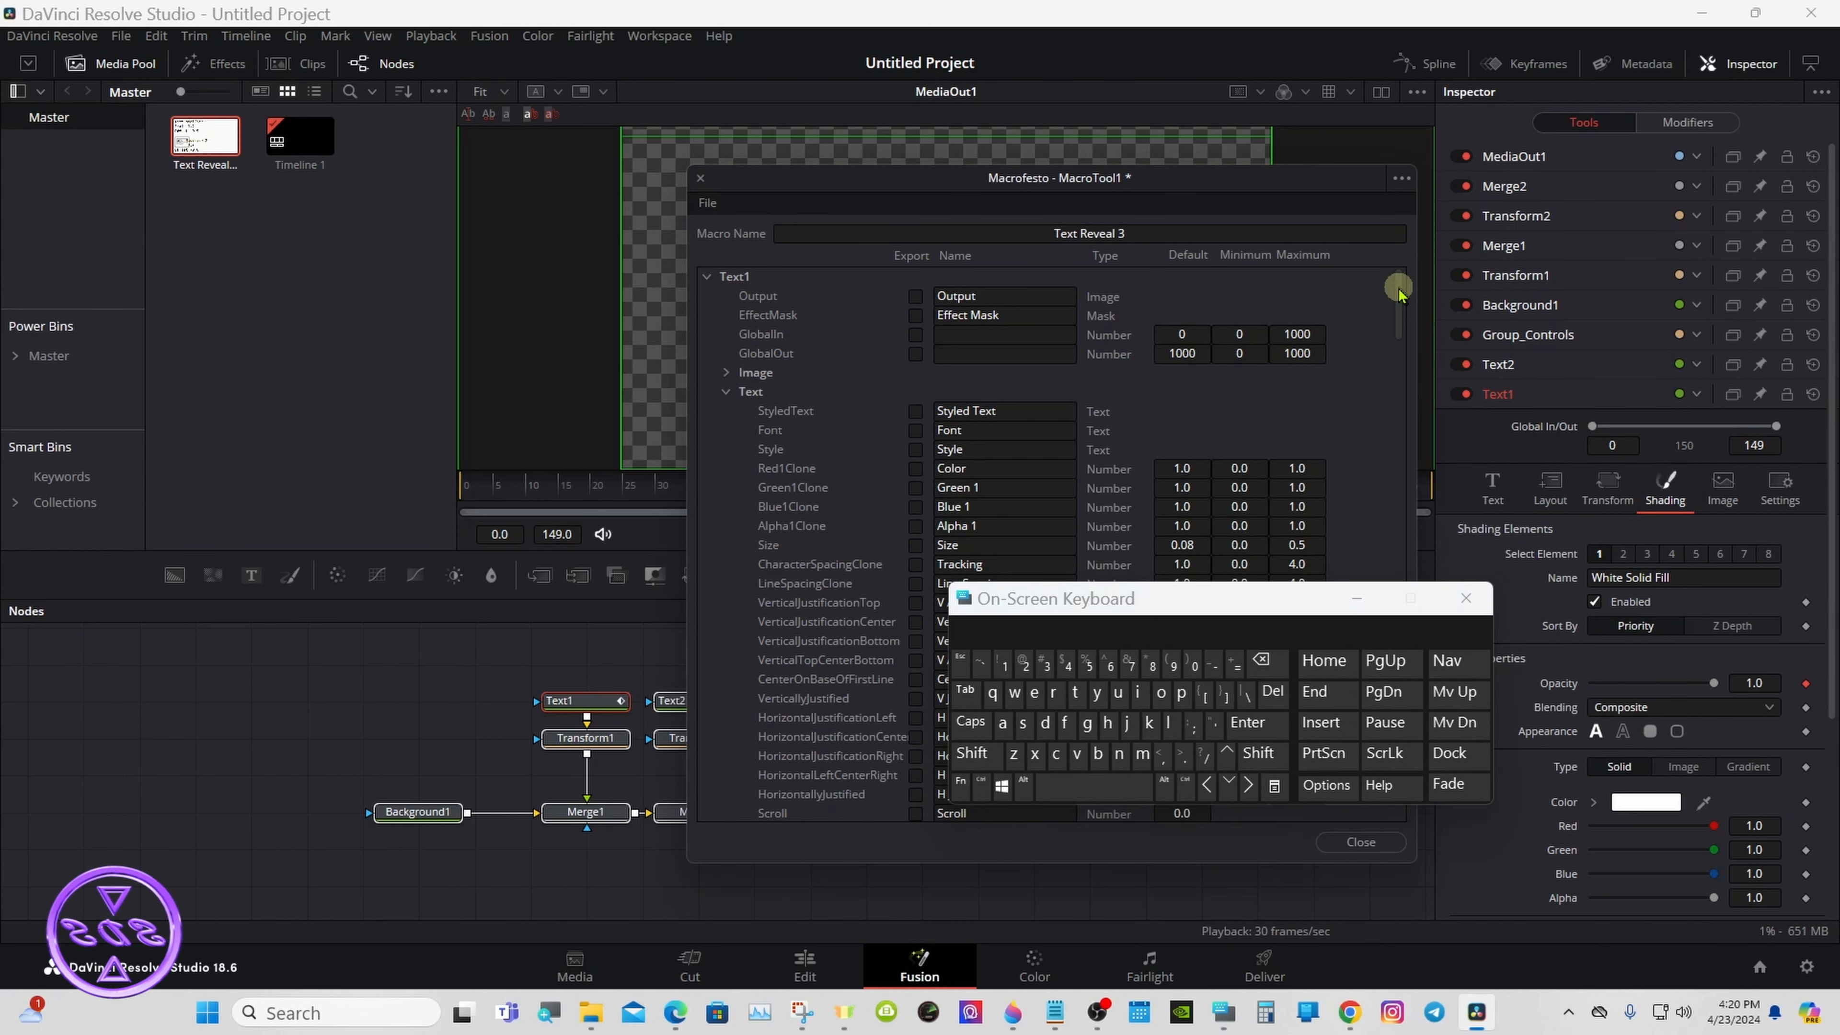
scroll(1387, 294, down, 1)
drag(1116, 599, 1312, 471)
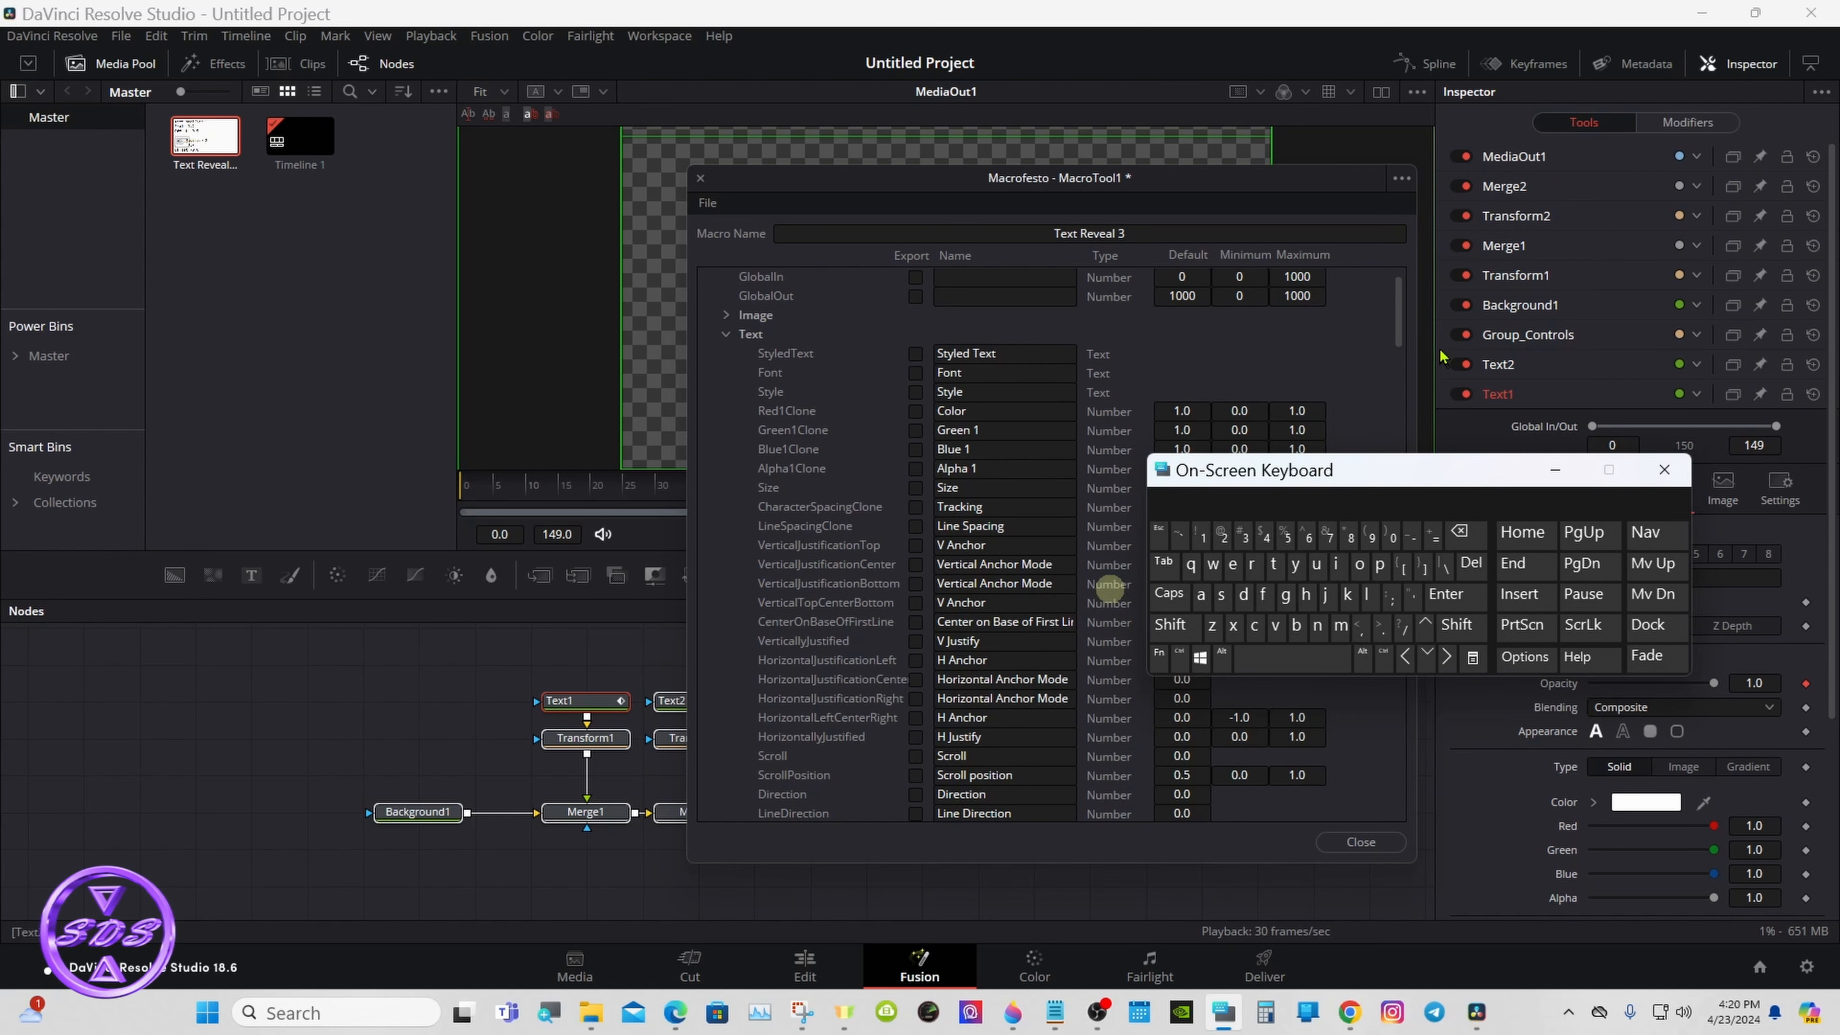
- Export Text1's Text parameters from Styled Text through H Justify, plus the Strikeout and Underline emphasis options
scroll(1399, 298, down, 1)
click(915, 333)
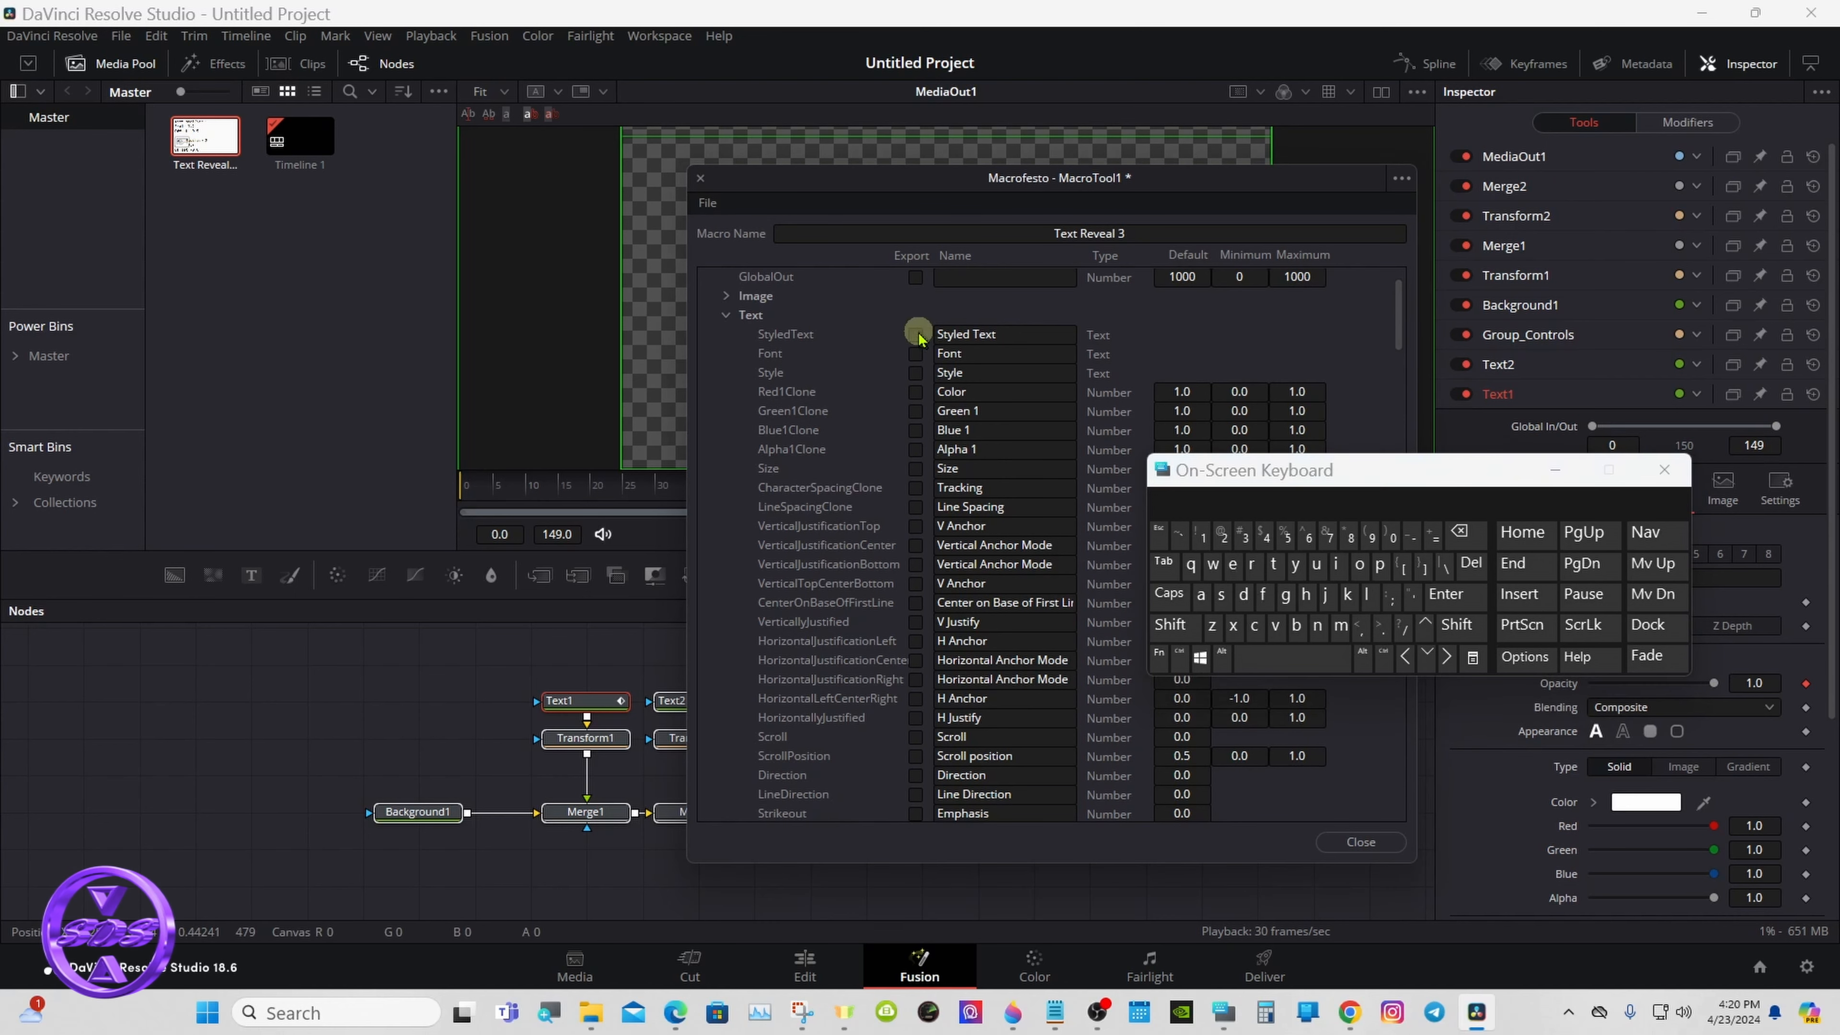
drag(917, 335, 920, 725)
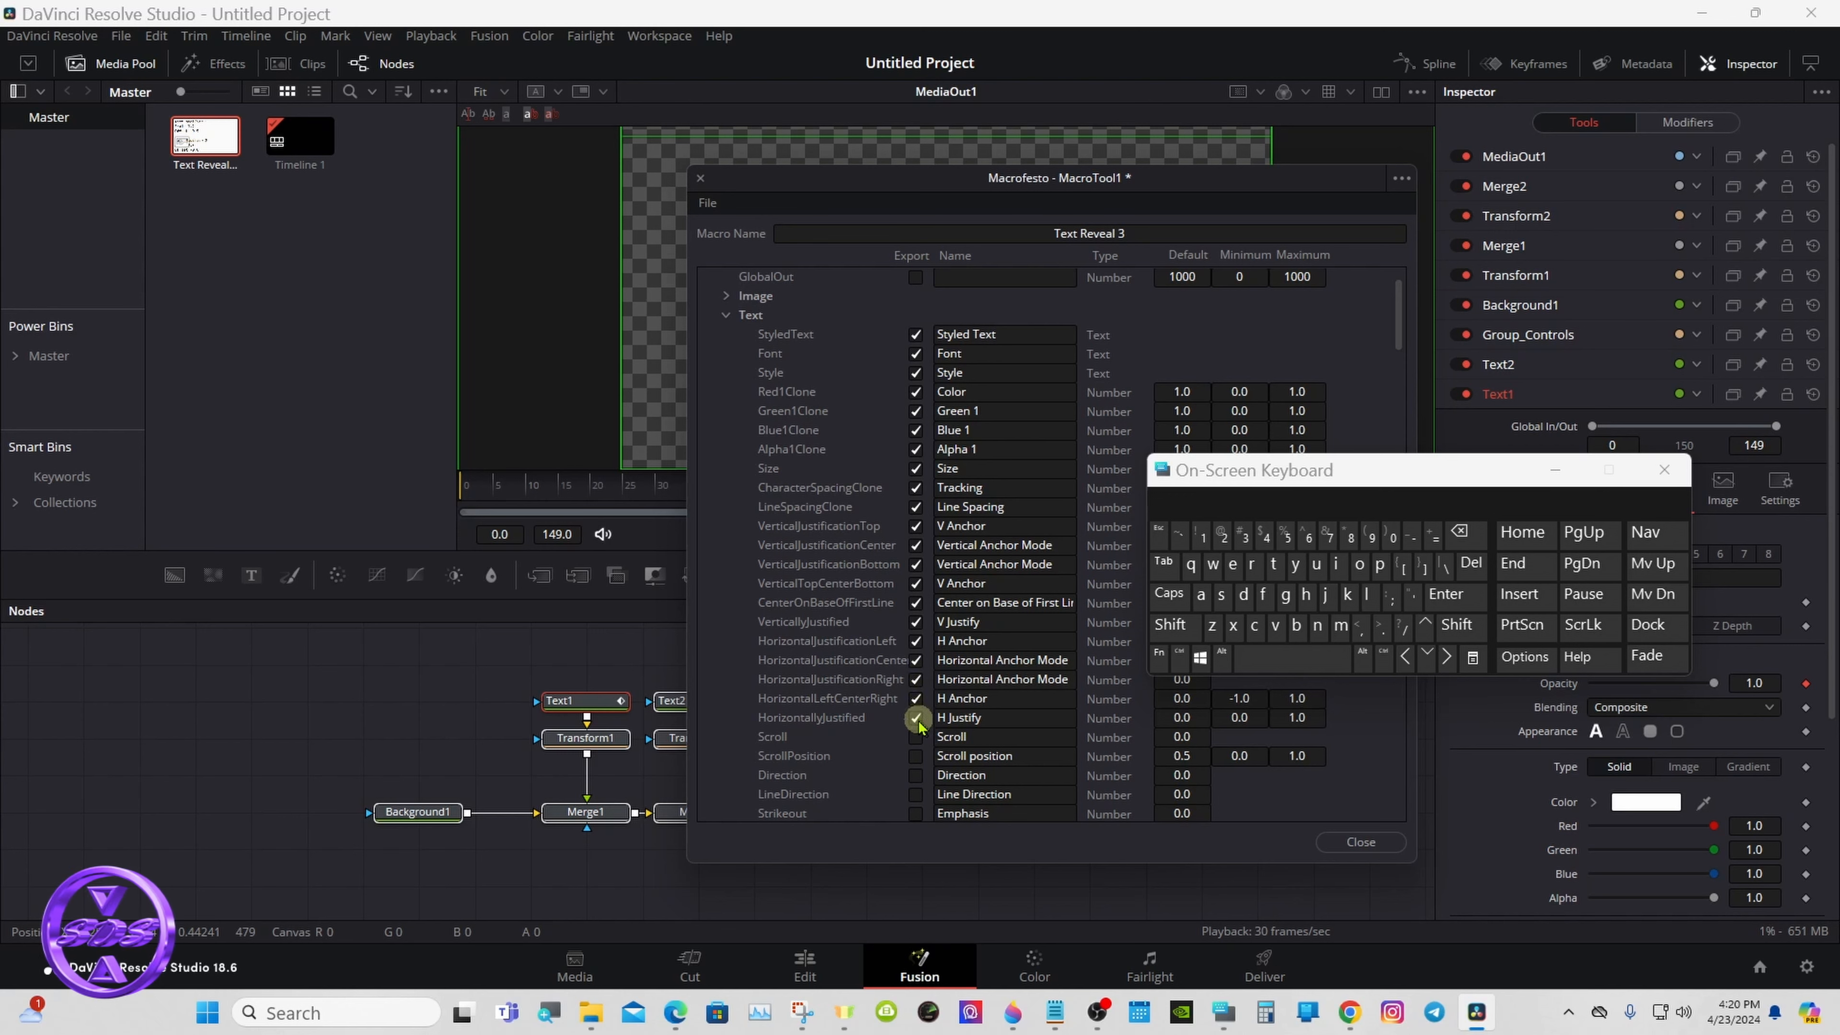
drag(1398, 308, 1400, 319)
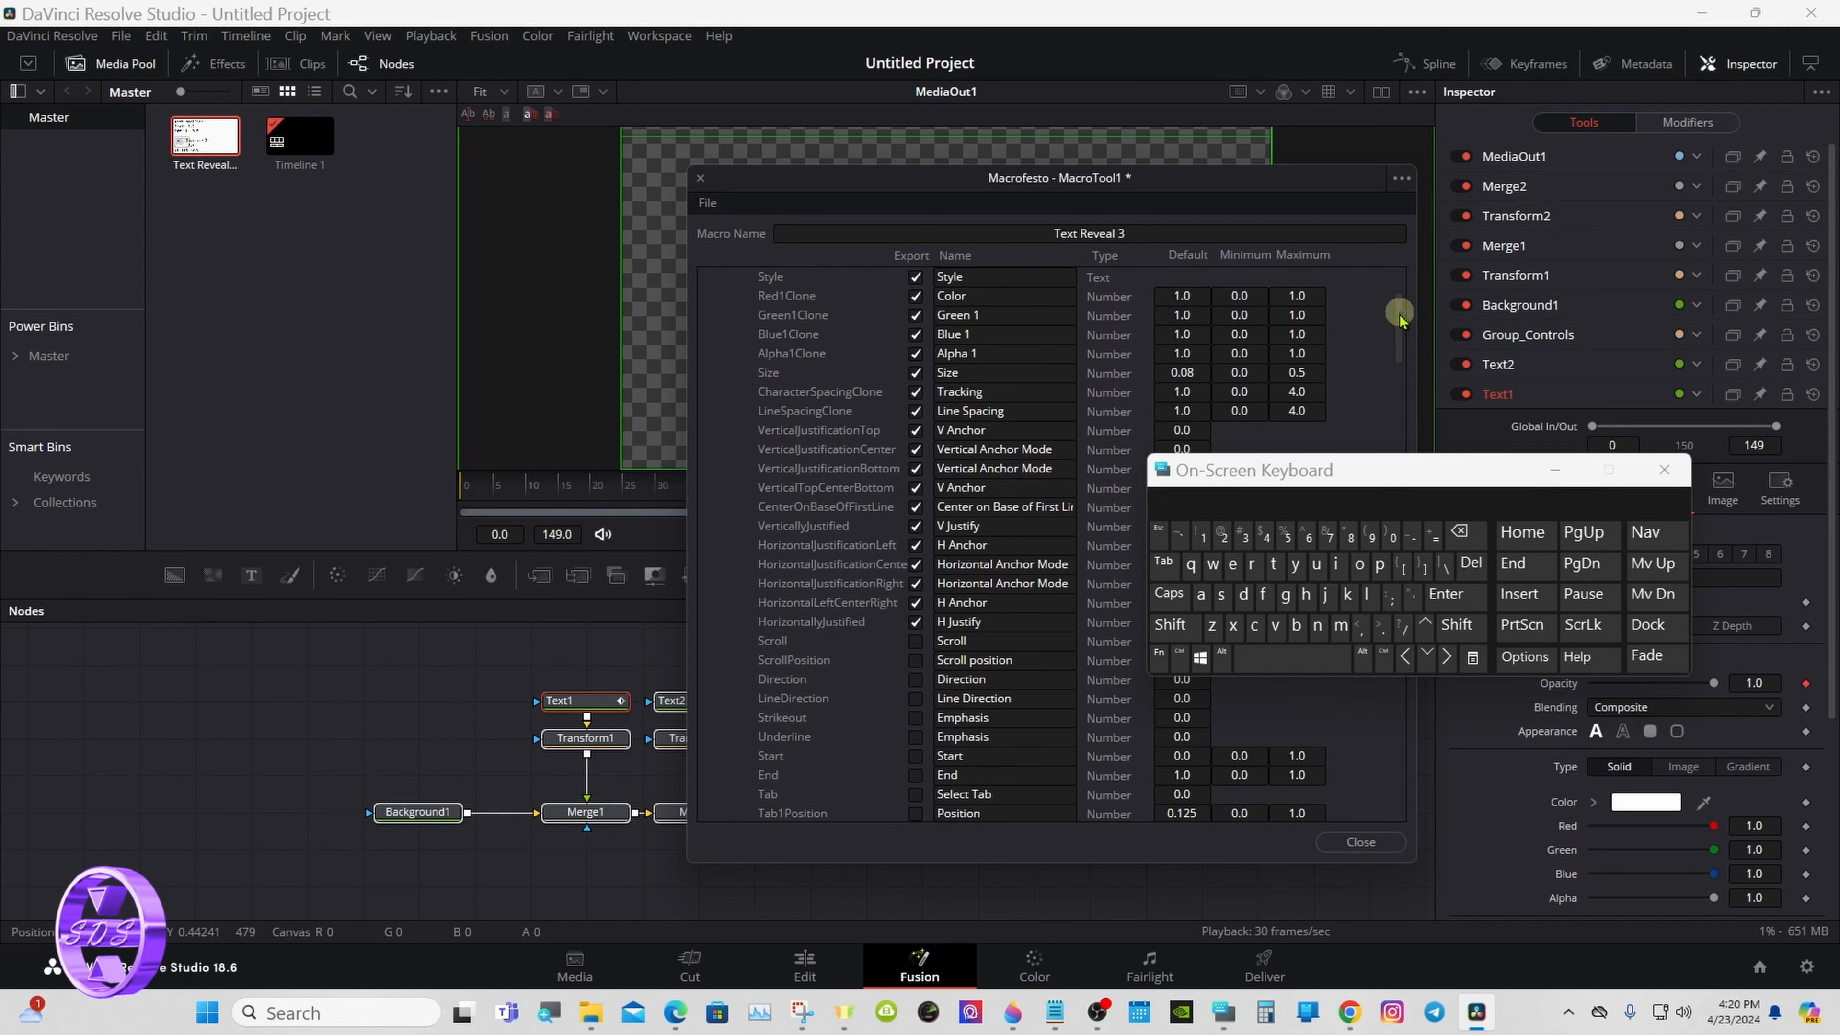
drag(916, 721, 917, 739)
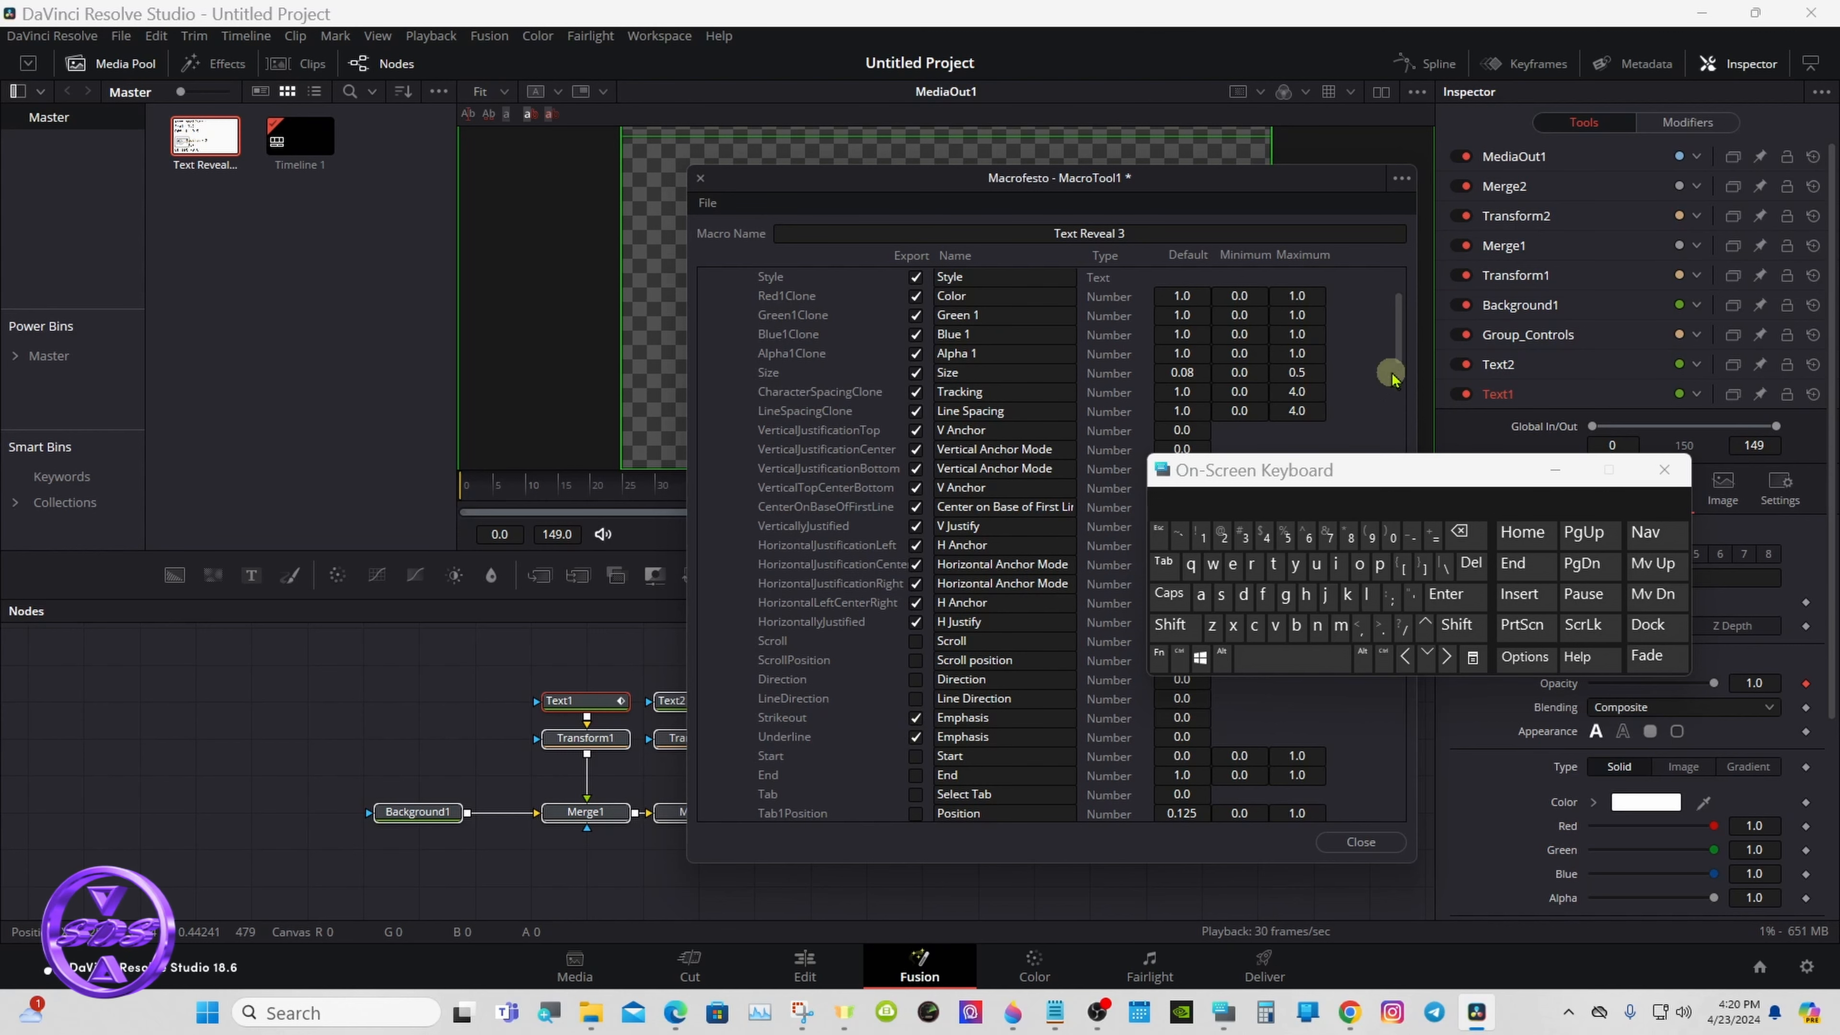
- Export the Center parameter from Text1's Layout group and collapse all of Text1's parameters
drag(1392, 366, 1392, 342)
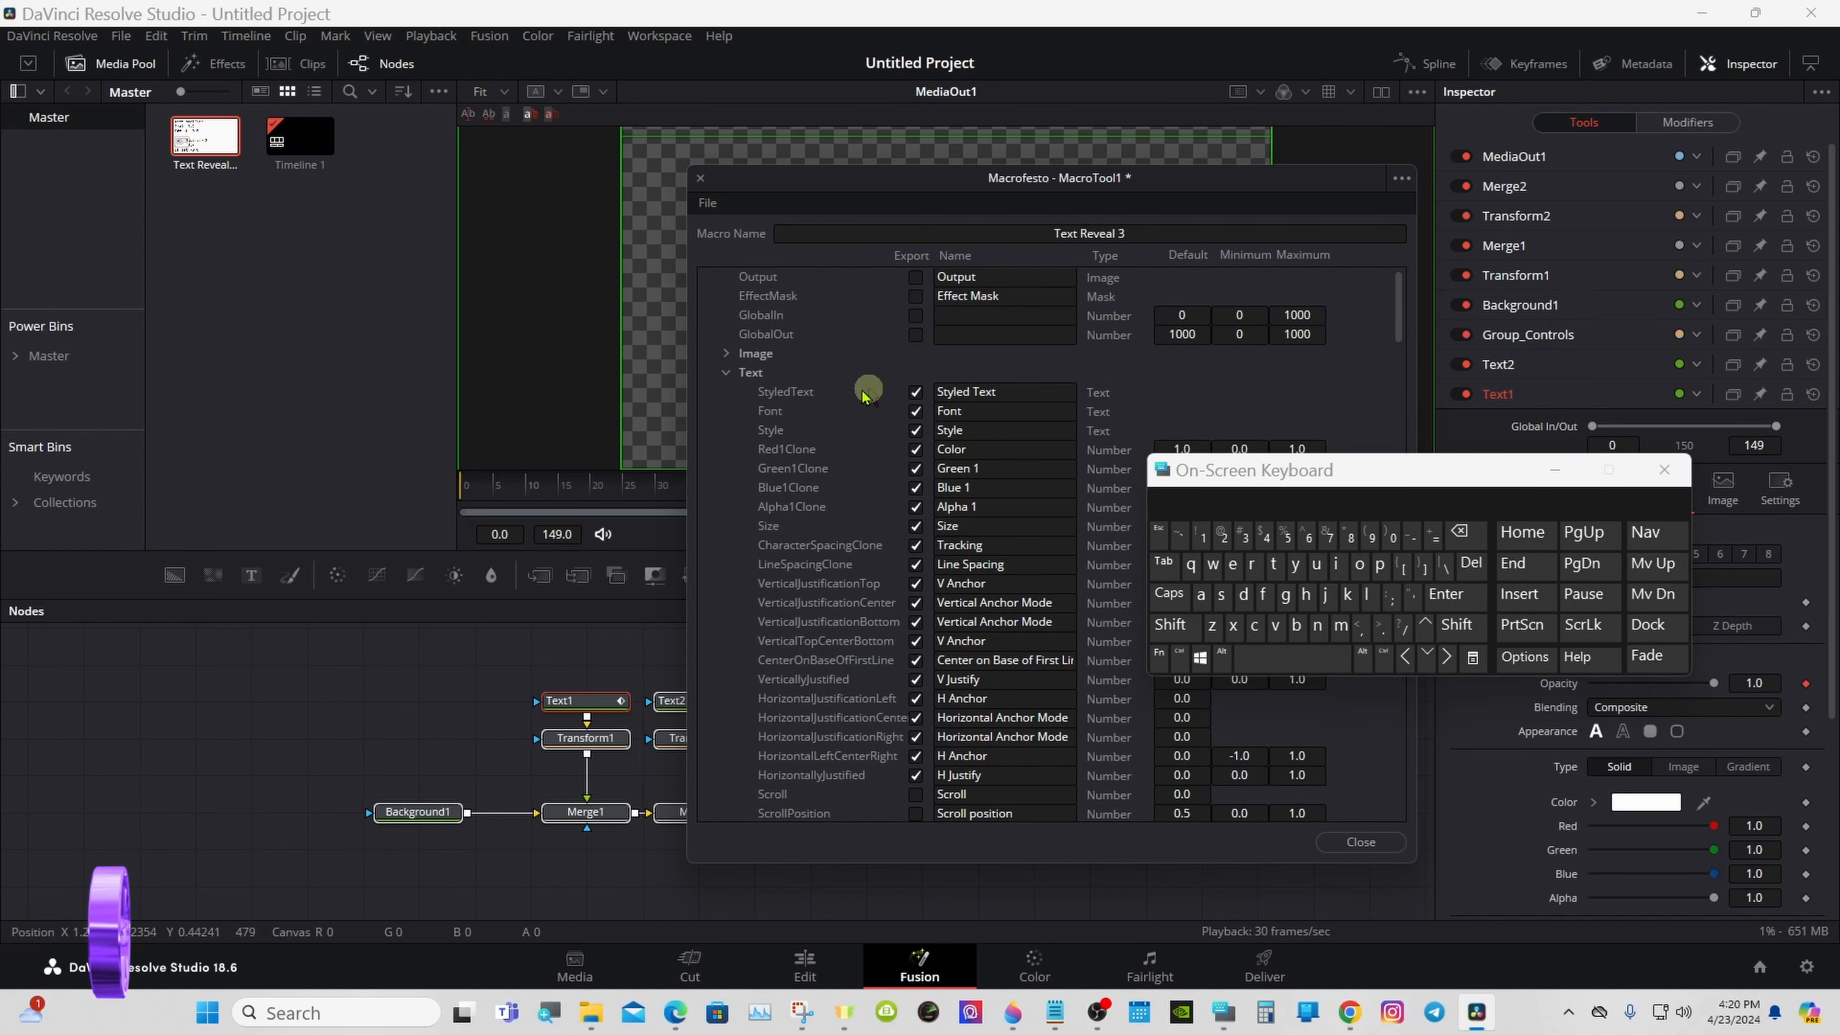
click(726, 372)
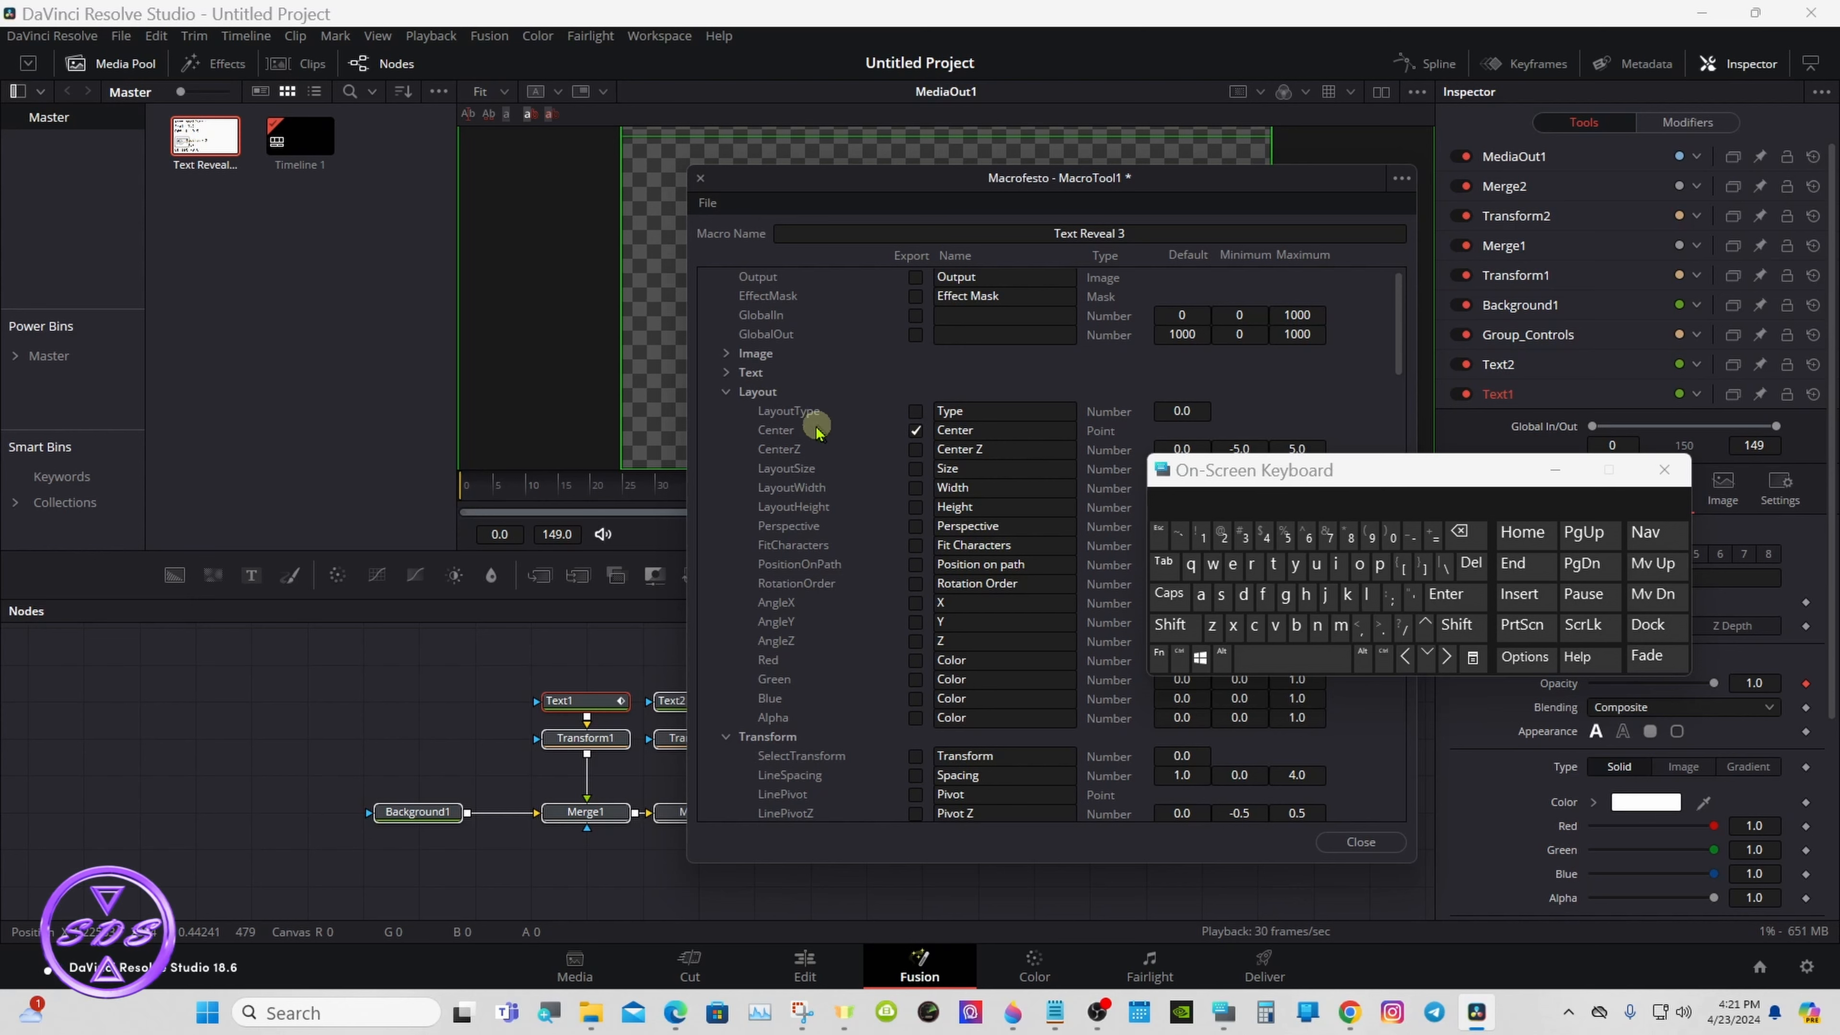
click(726, 392)
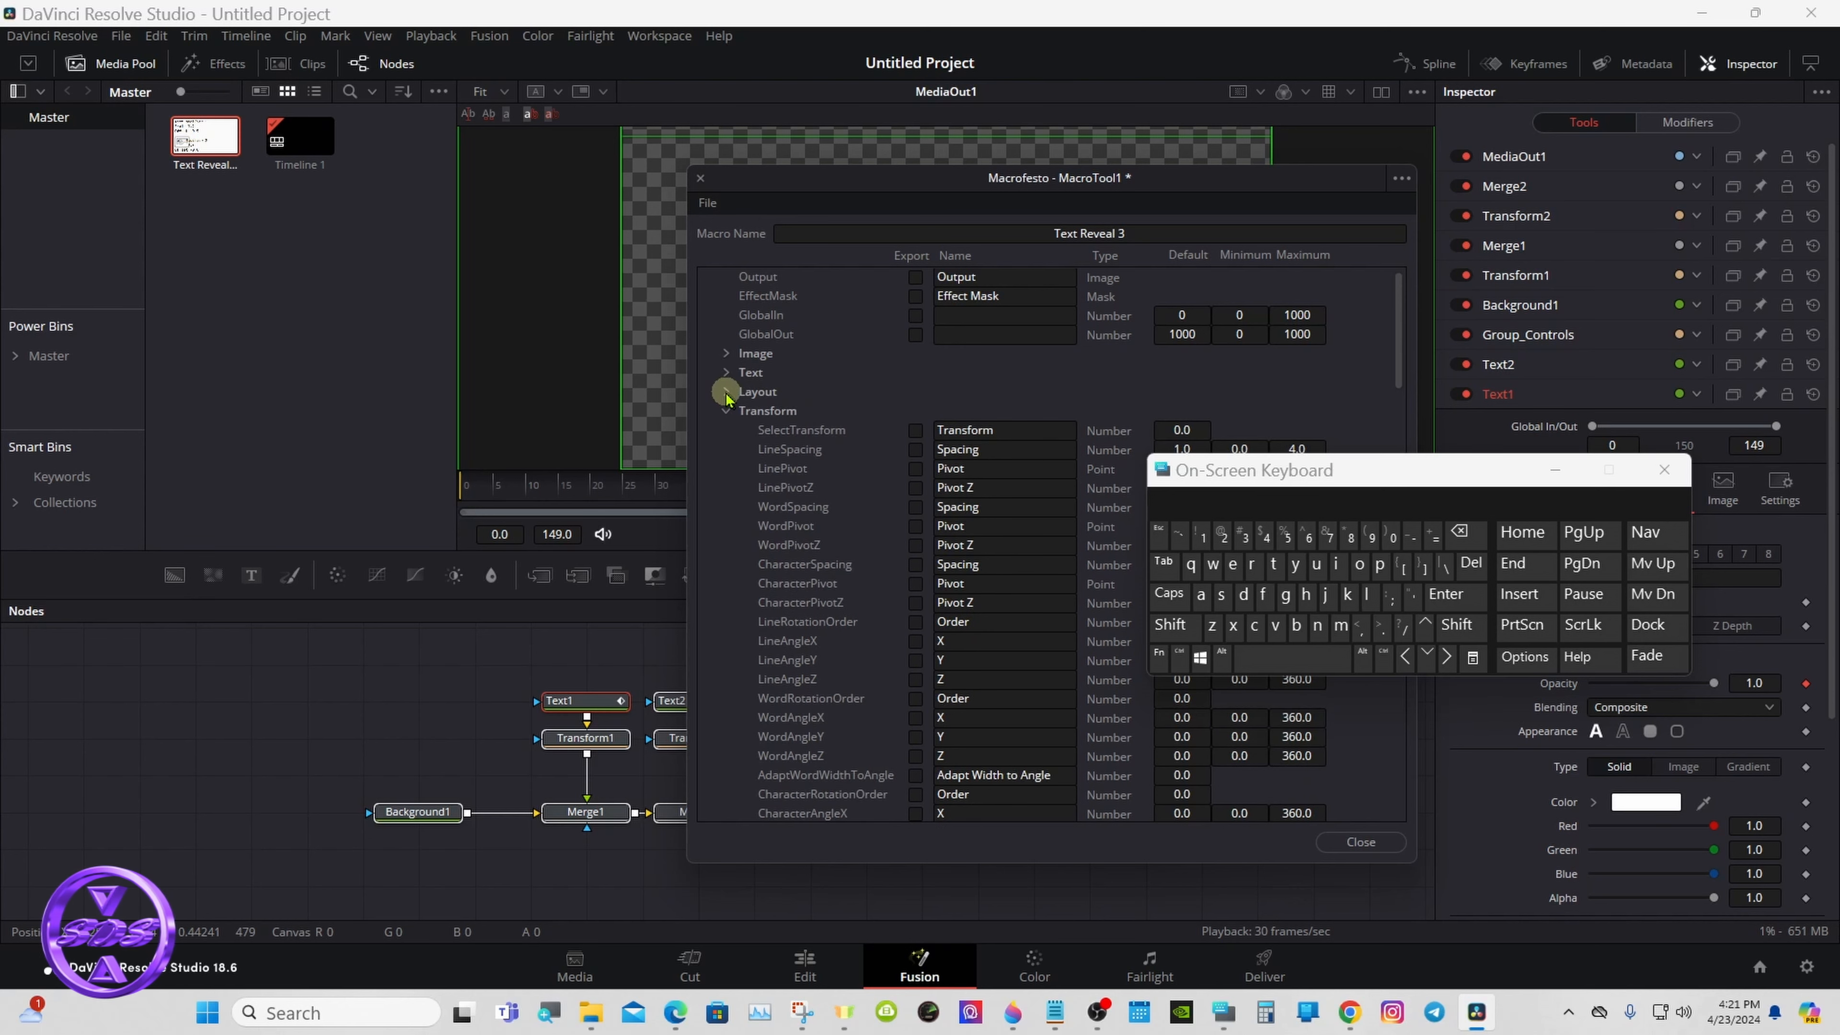
click(728, 411)
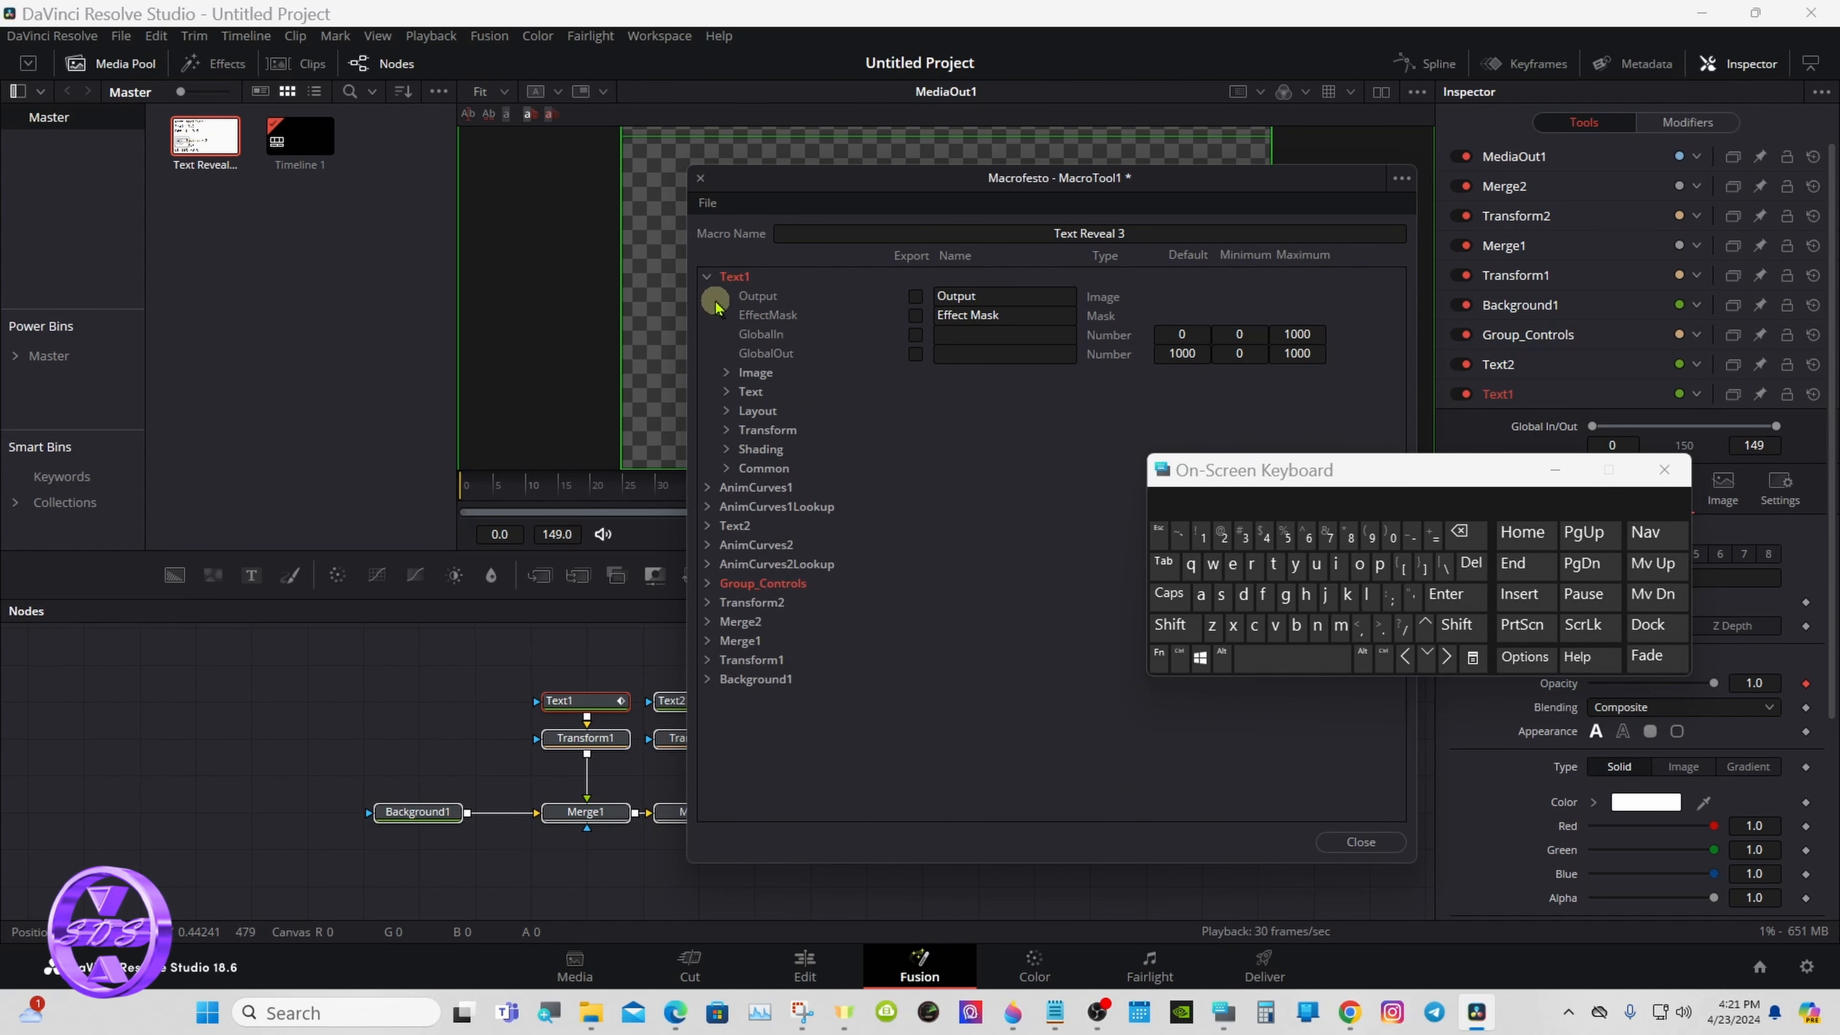
click(707, 278)
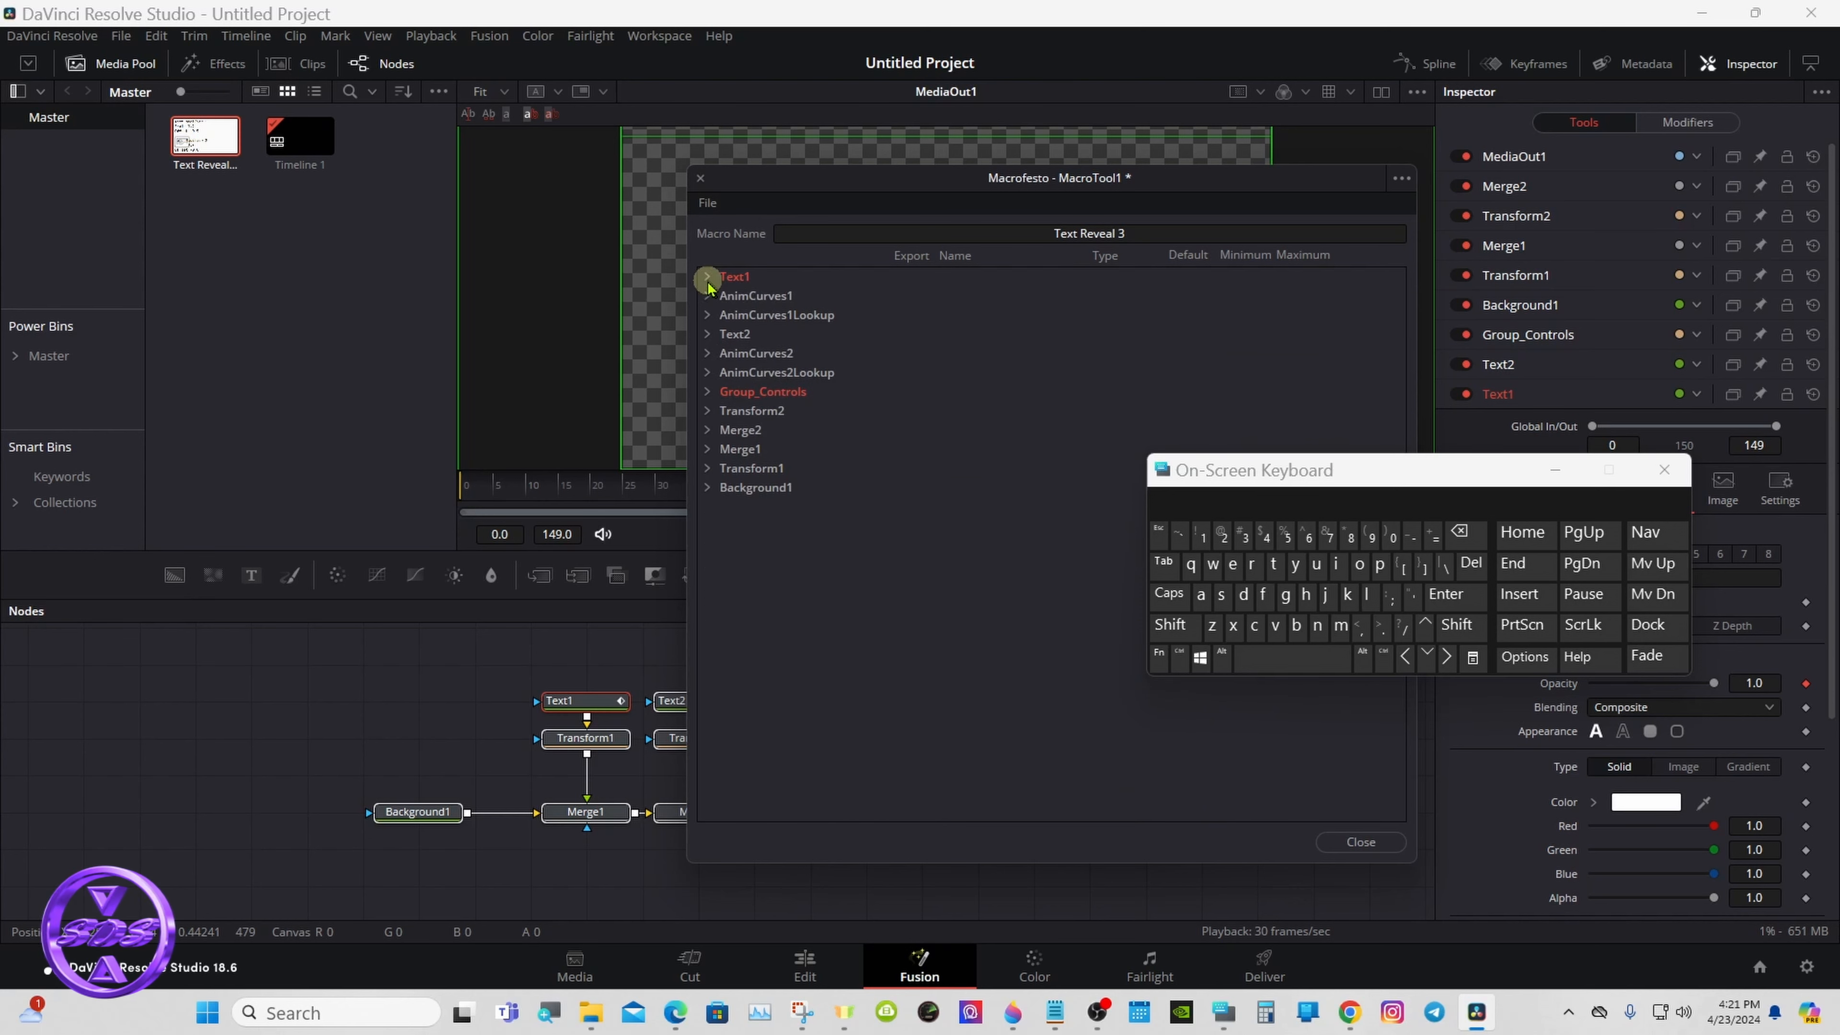
- Expand Text2, collapse its Image group, and export its Text parameters from Styled Text through H Justify
click(707, 335)
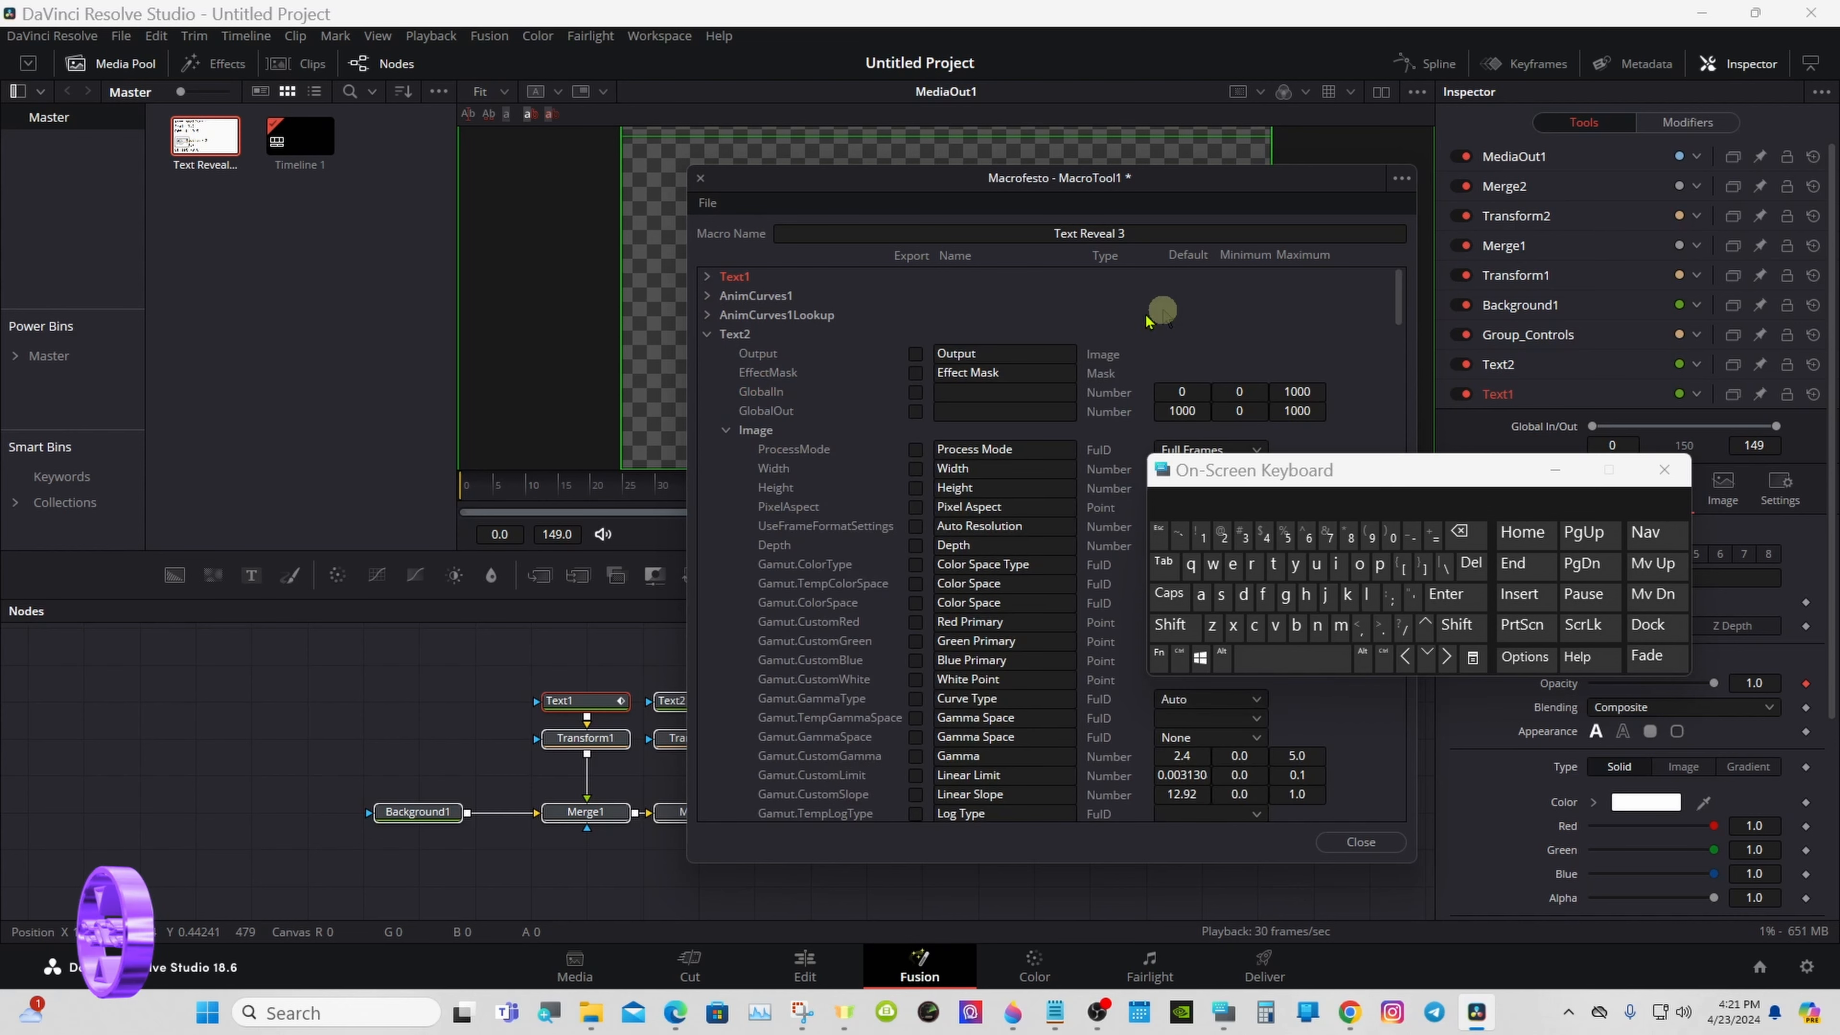
click(725, 430)
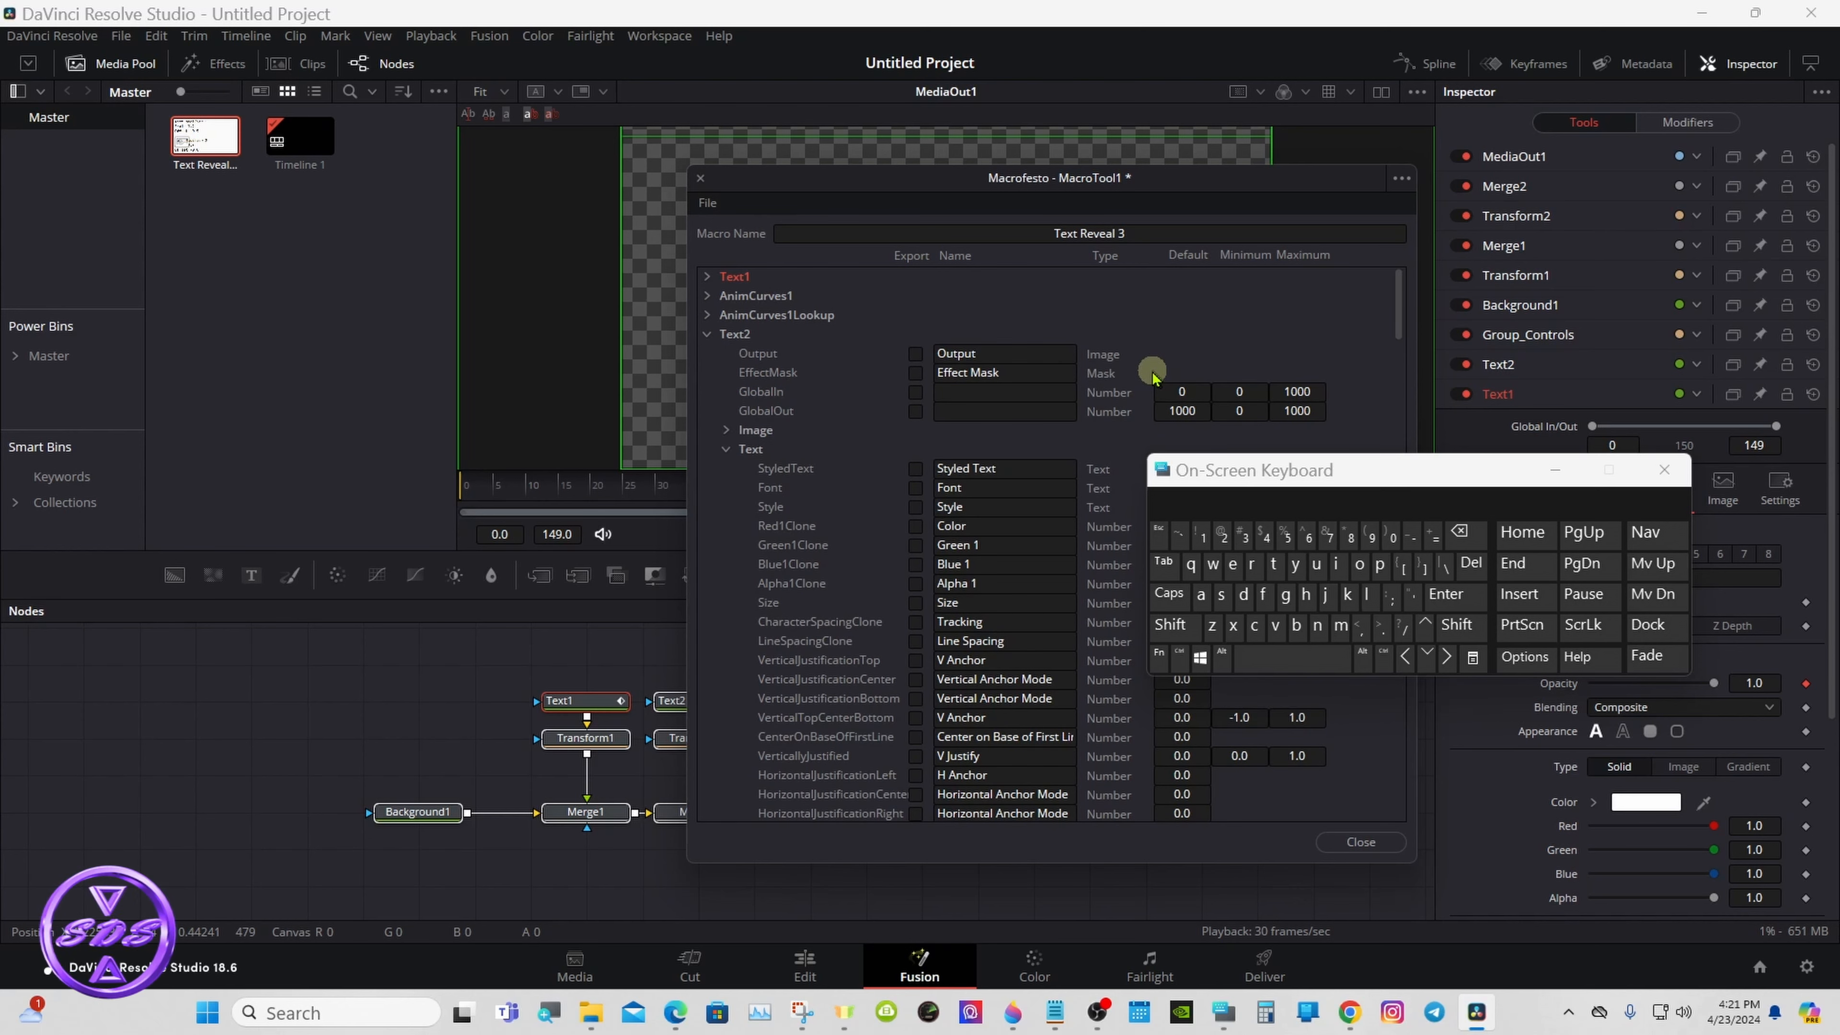
drag(1399, 288, 1398, 309)
click(915, 315)
click(915, 334)
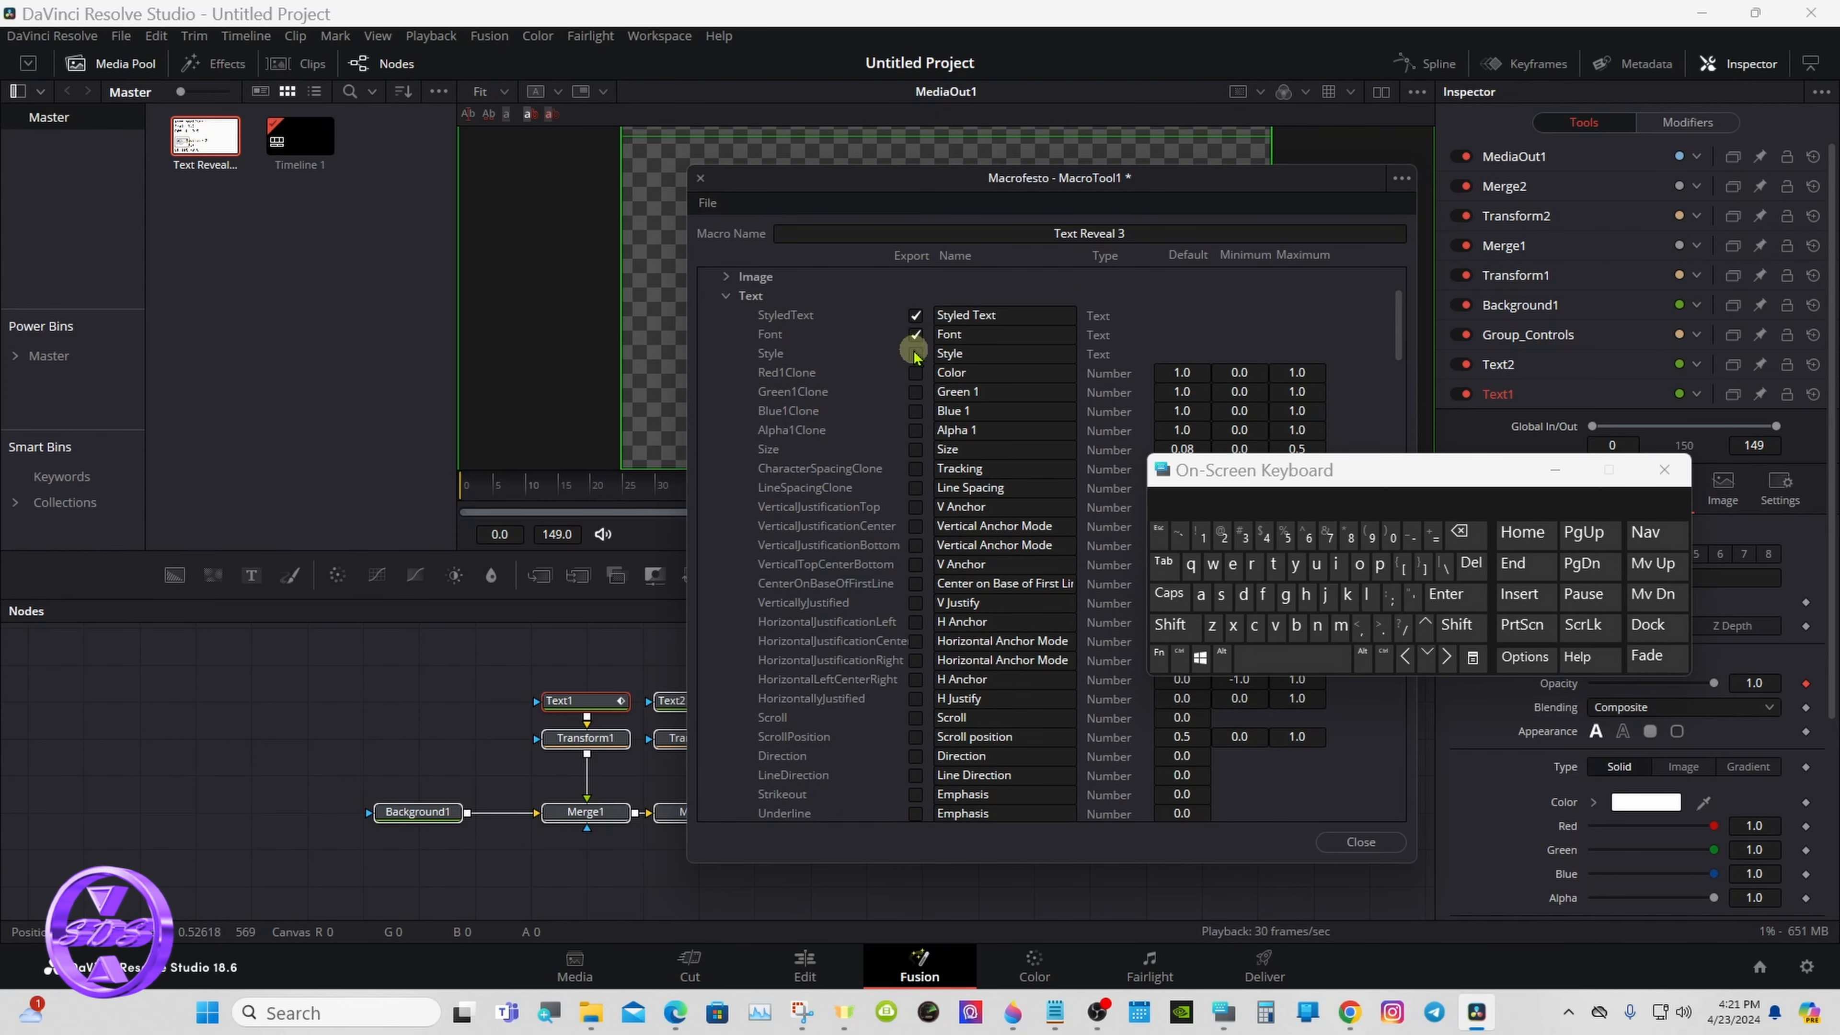
click(915, 353)
click(914, 372)
click(915, 391)
click(915, 411)
click(915, 430)
click(915, 450)
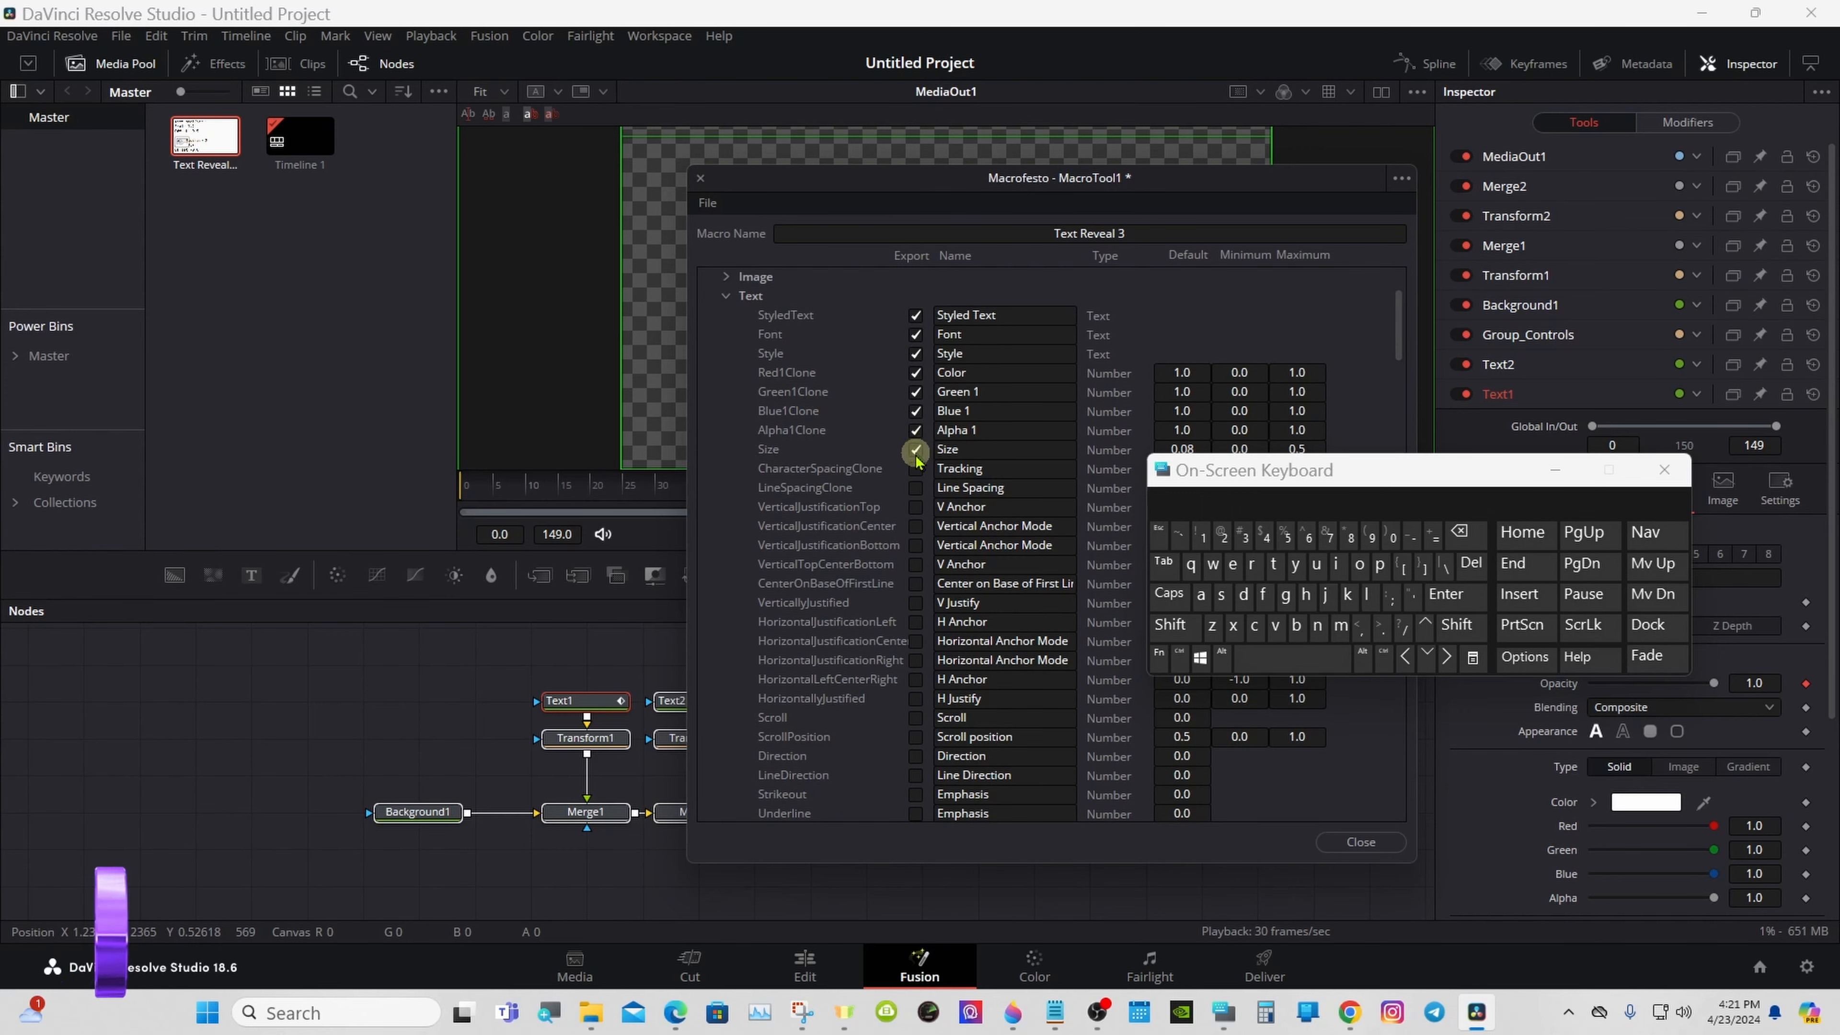
click(916, 469)
click(915, 487)
click(916, 507)
click(916, 526)
click(916, 545)
click(915, 564)
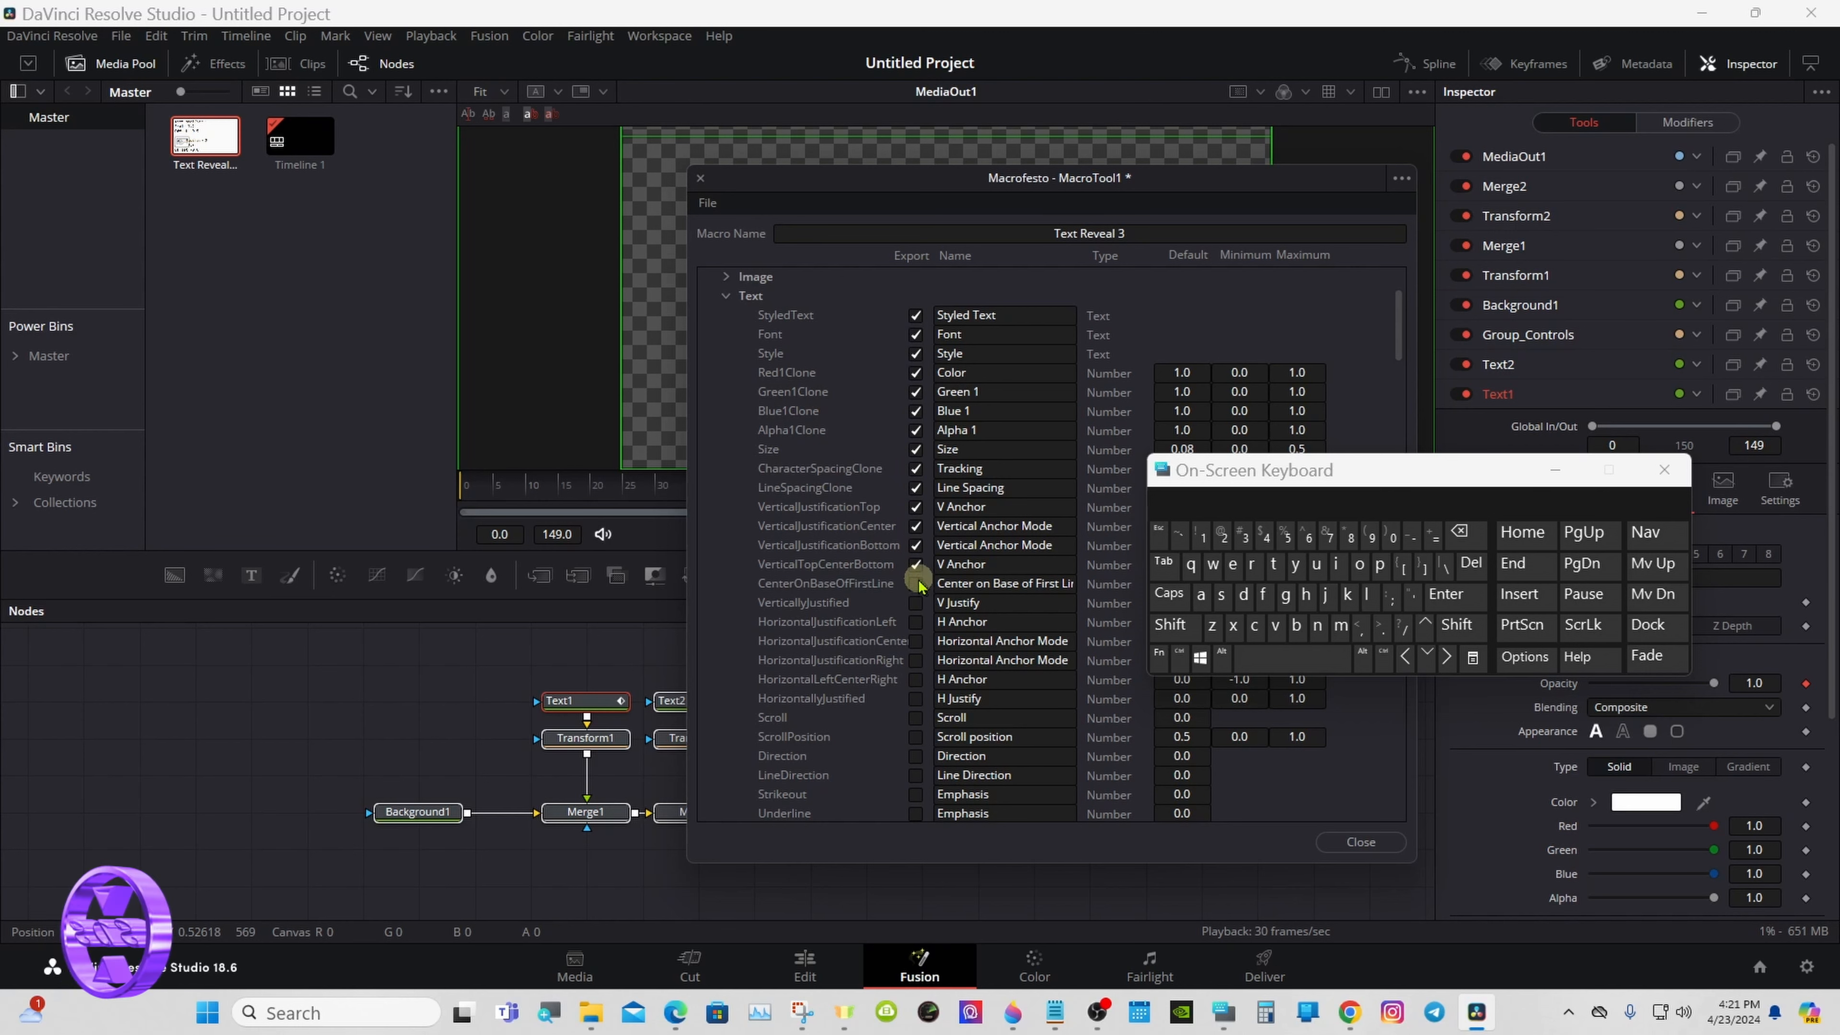
click(915, 584)
click(916, 603)
click(915, 622)
click(915, 641)
click(916, 659)
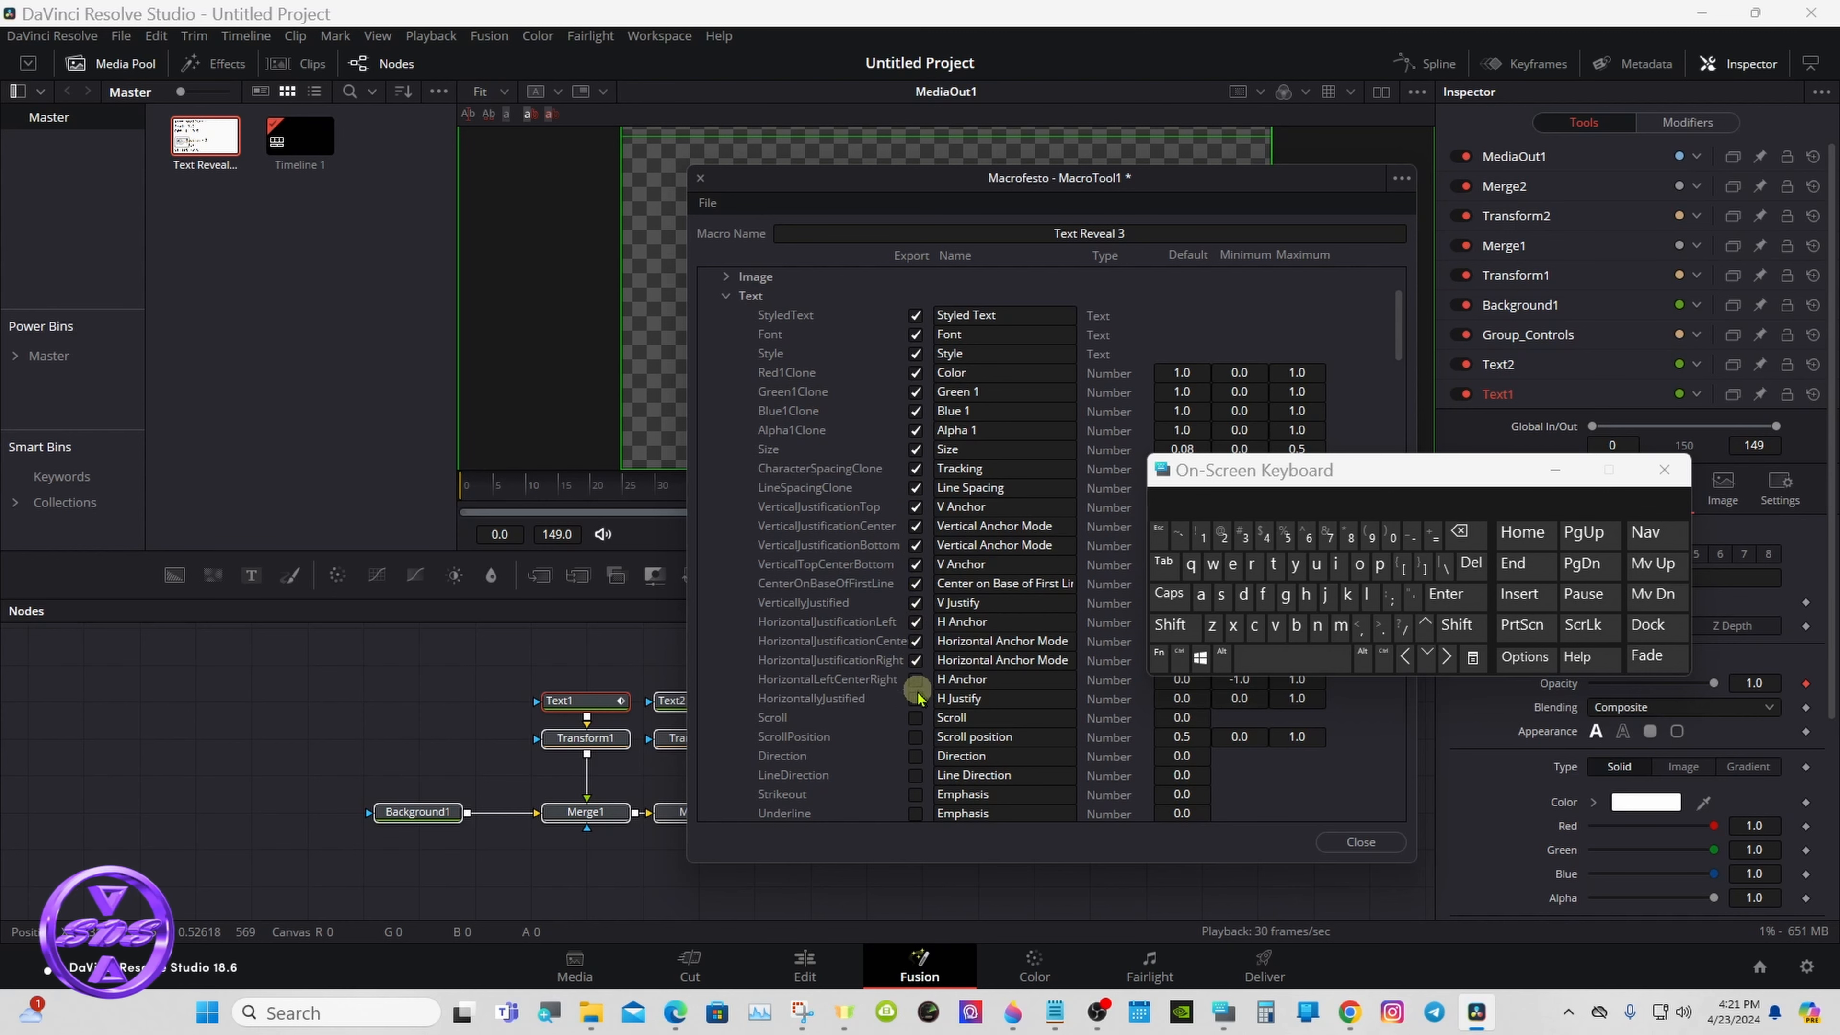
click(915, 679)
click(916, 698)
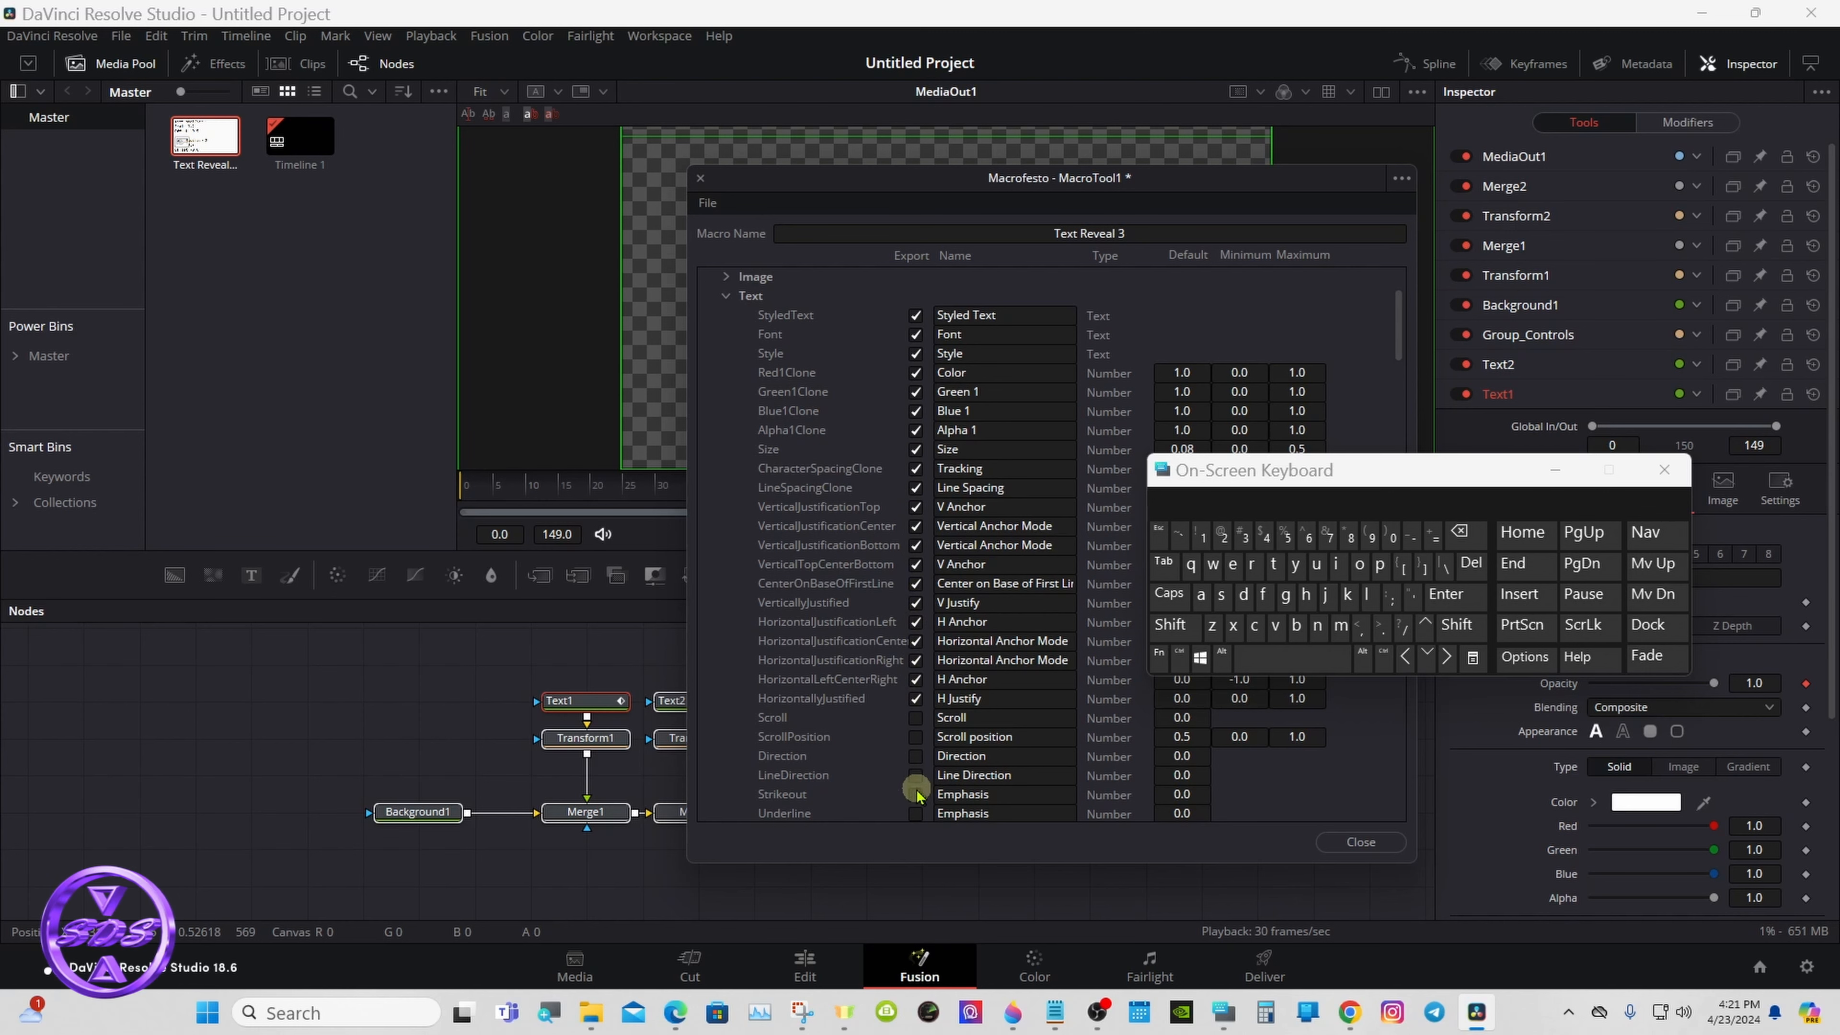
- Export the Center parameter from Text2's Layout group and collapse all of Text2's parameters
click(726, 296)
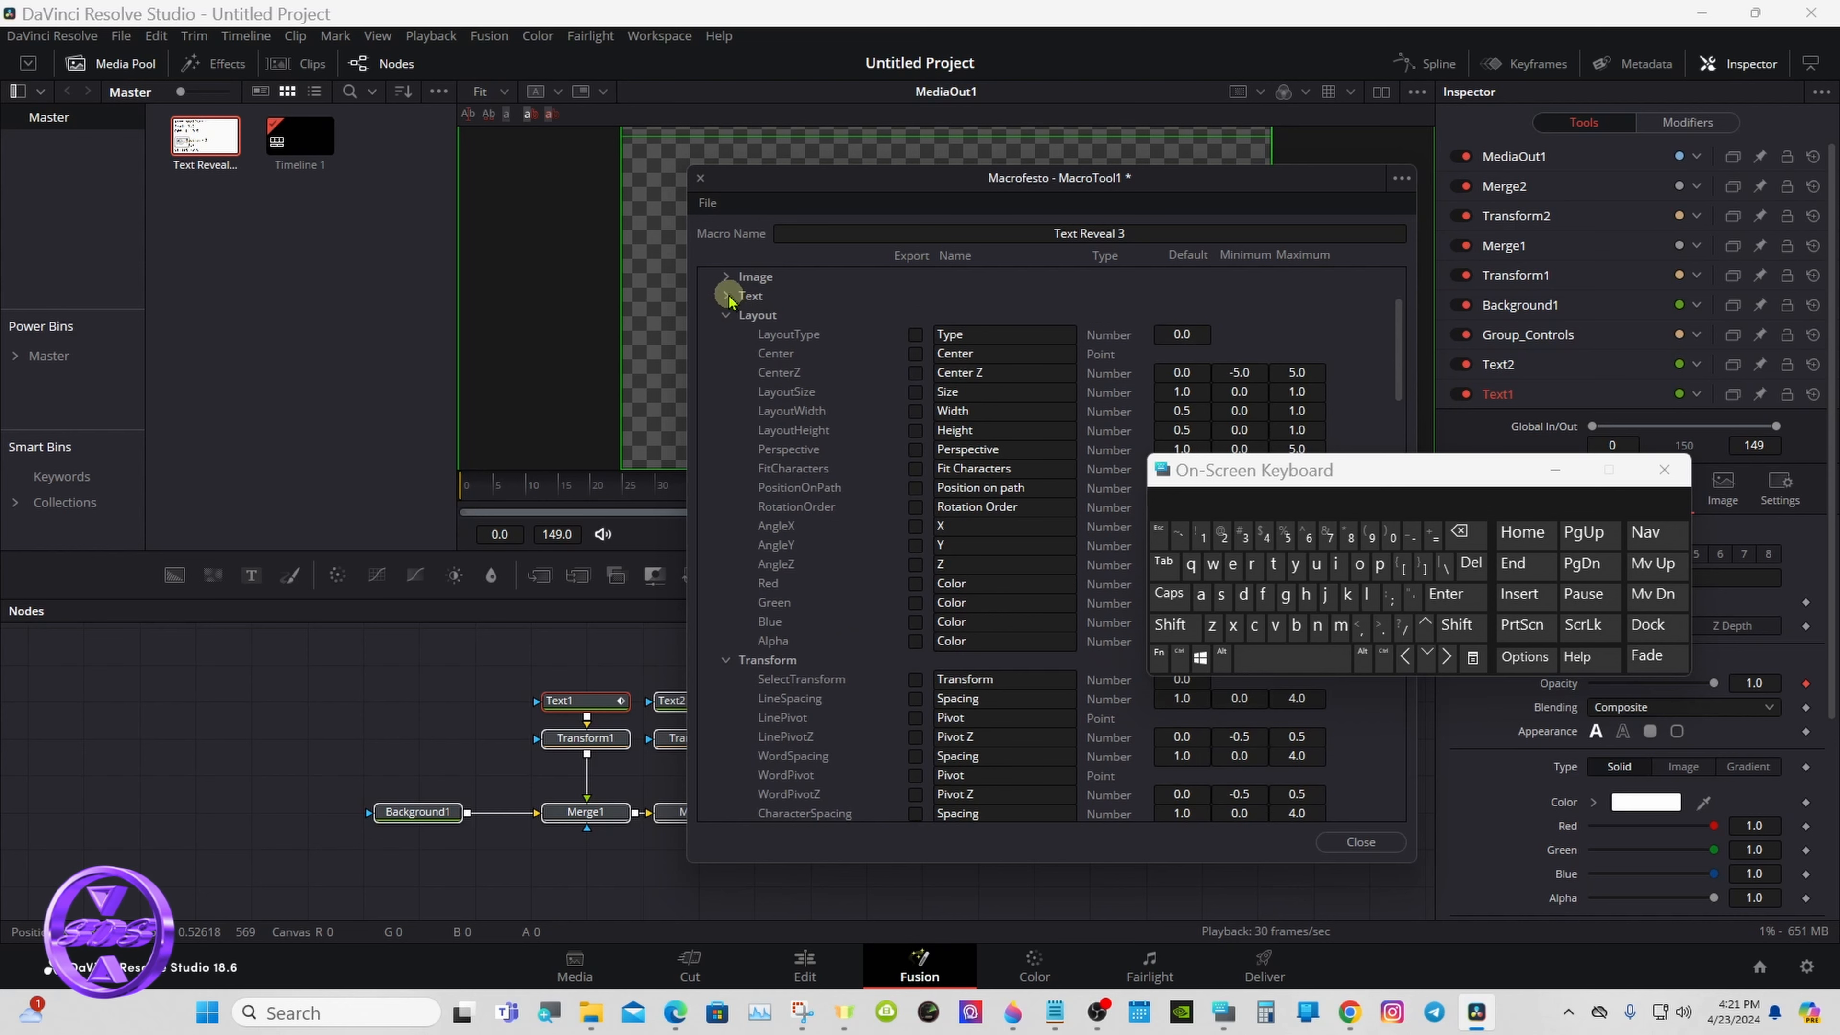
click(916, 353)
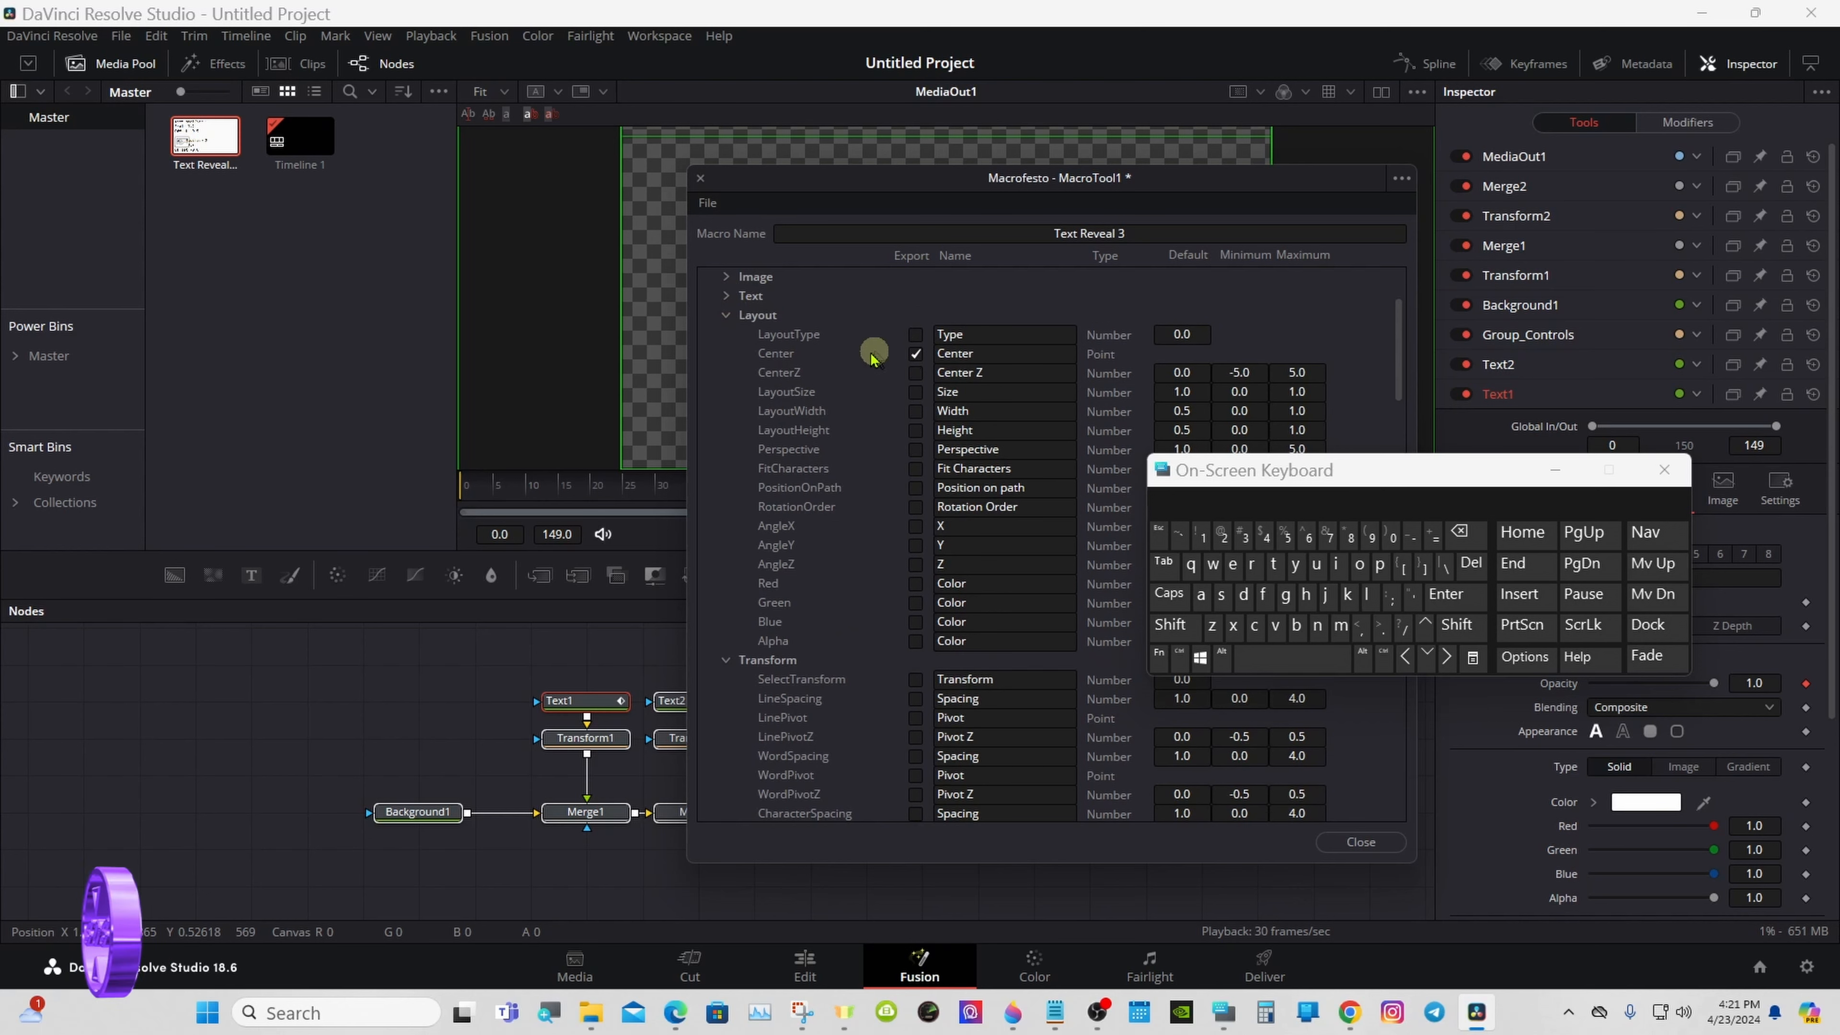
click(726, 314)
click(726, 334)
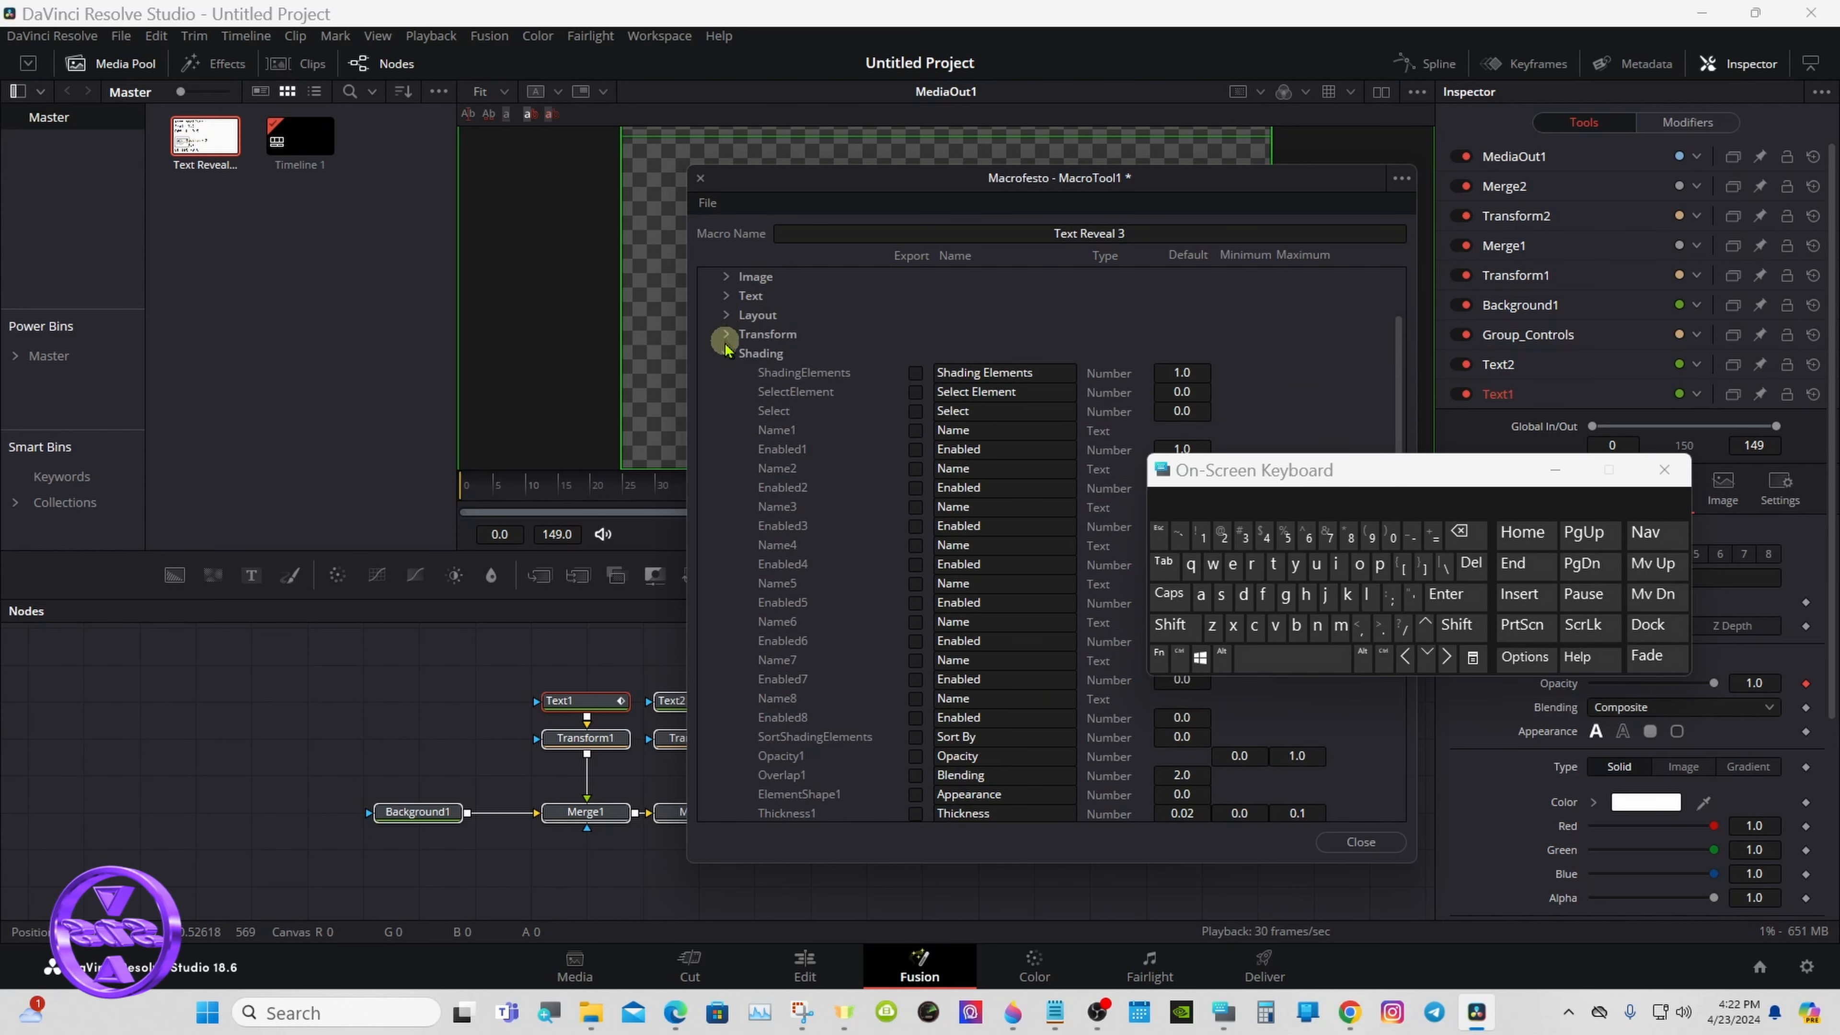
click(726, 353)
click(704, 336)
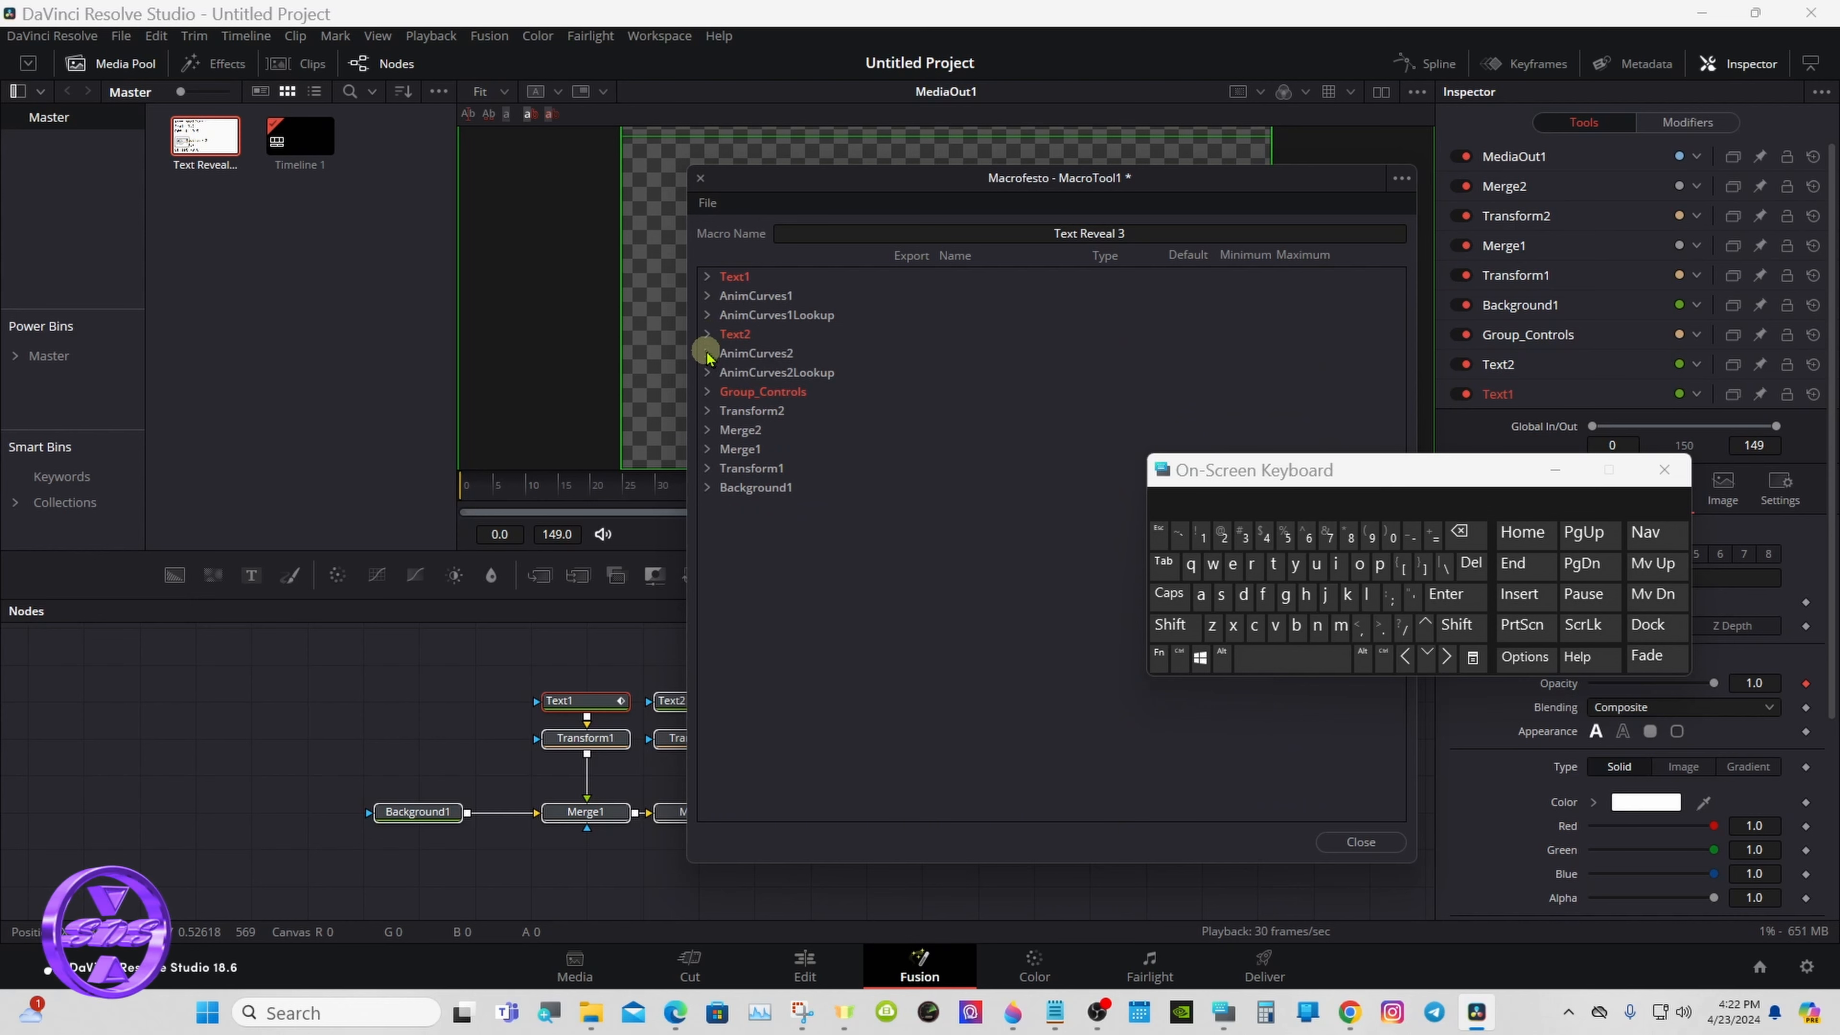
- Expand Group_Controls, export its Center parameter and rename that parameter Group Controls
click(707, 392)
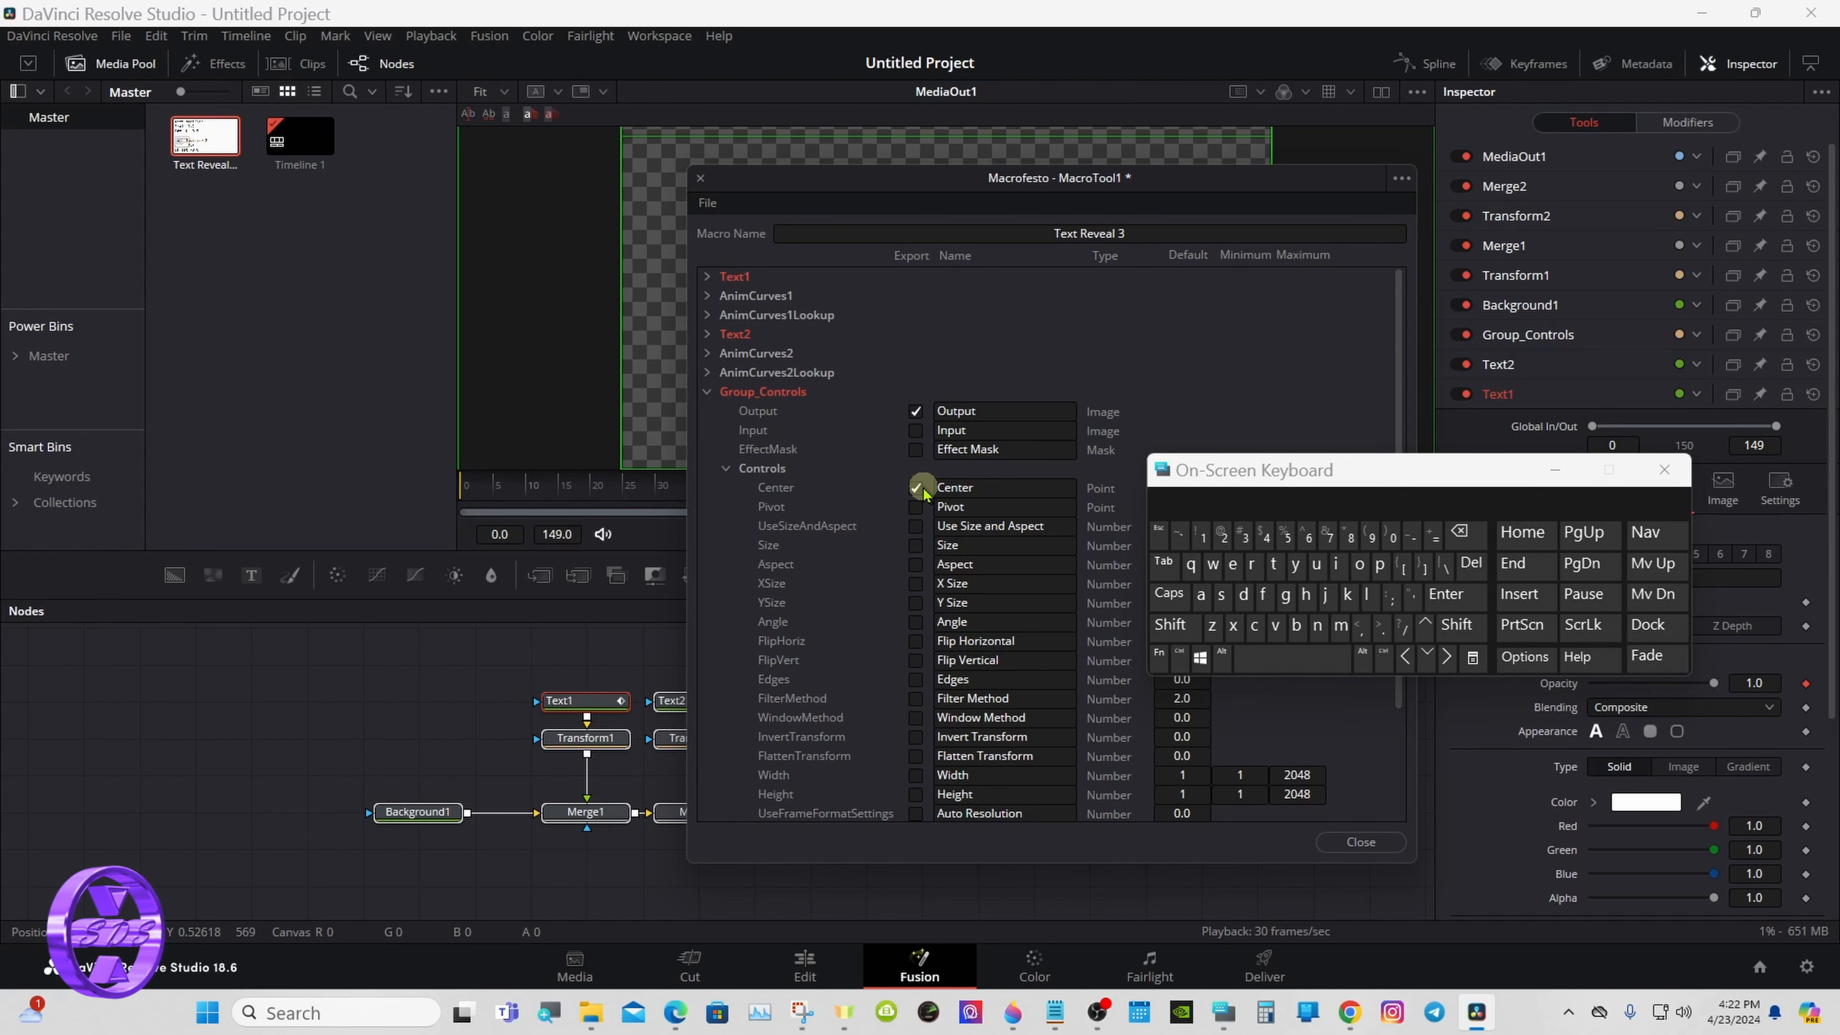
click(958, 488)
click(1458, 536)
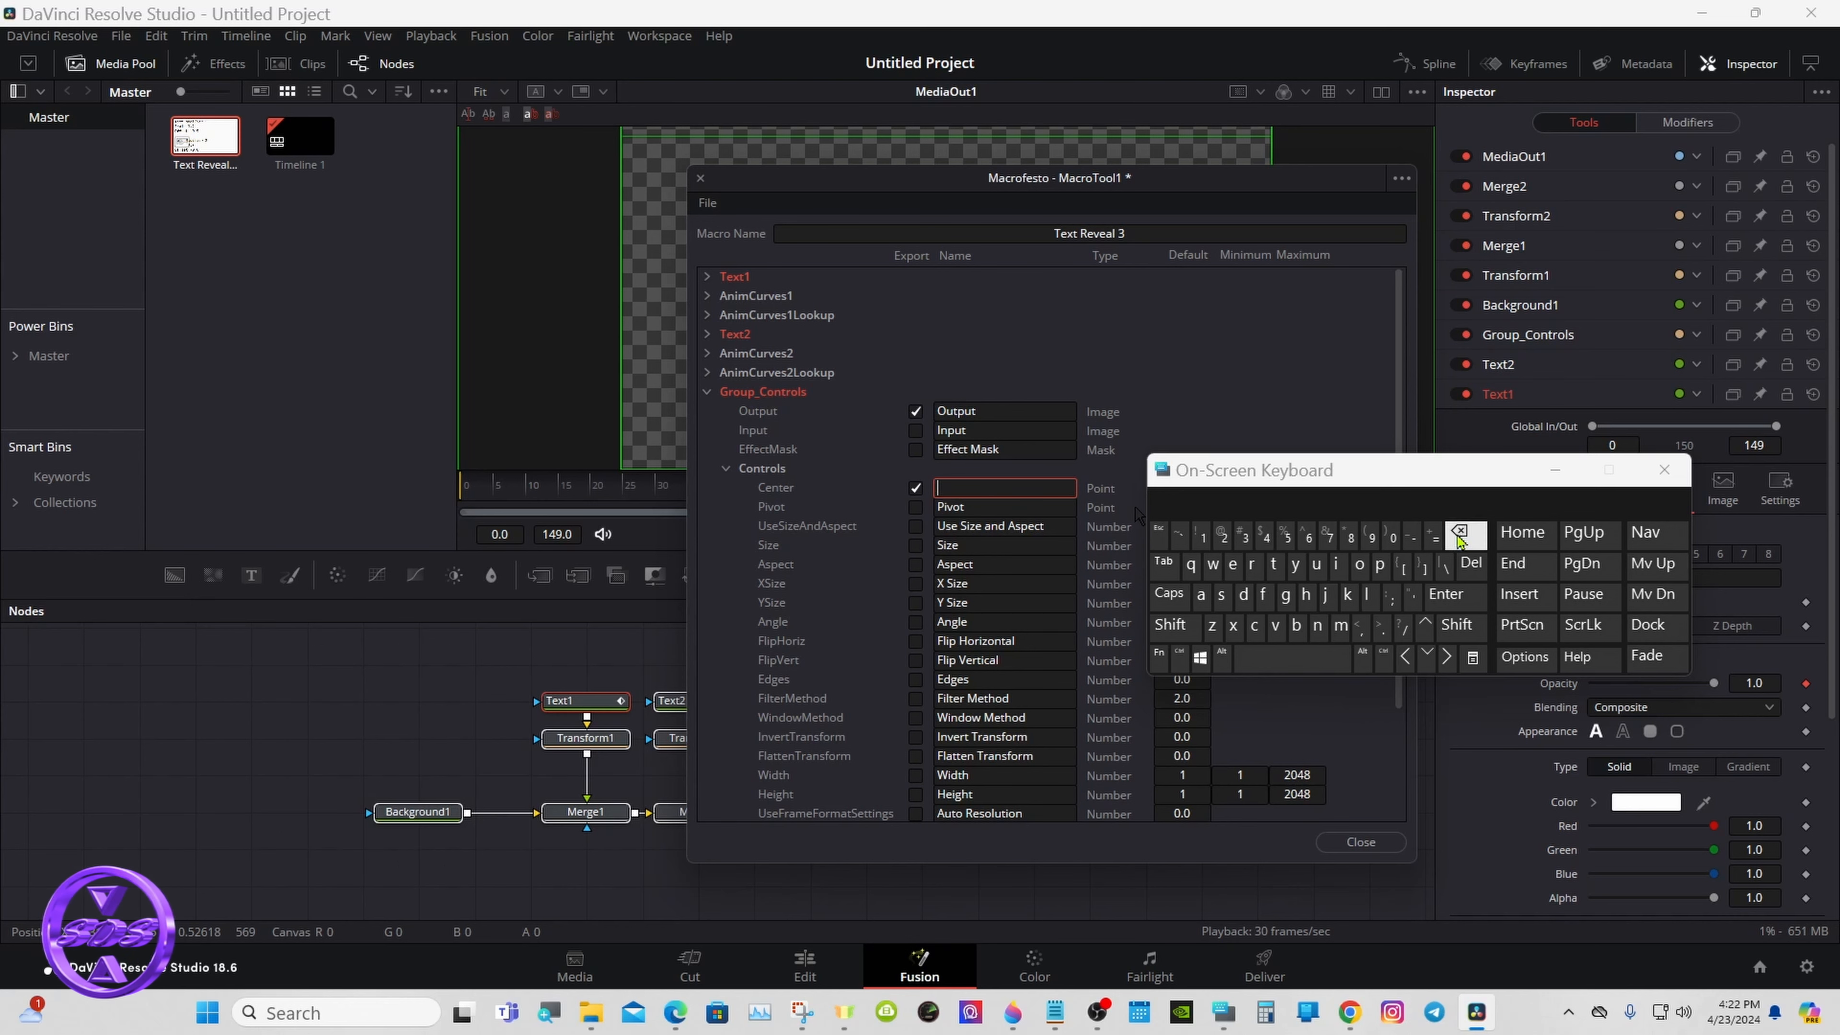
click(1170, 625)
click(1284, 595)
click(1253, 564)
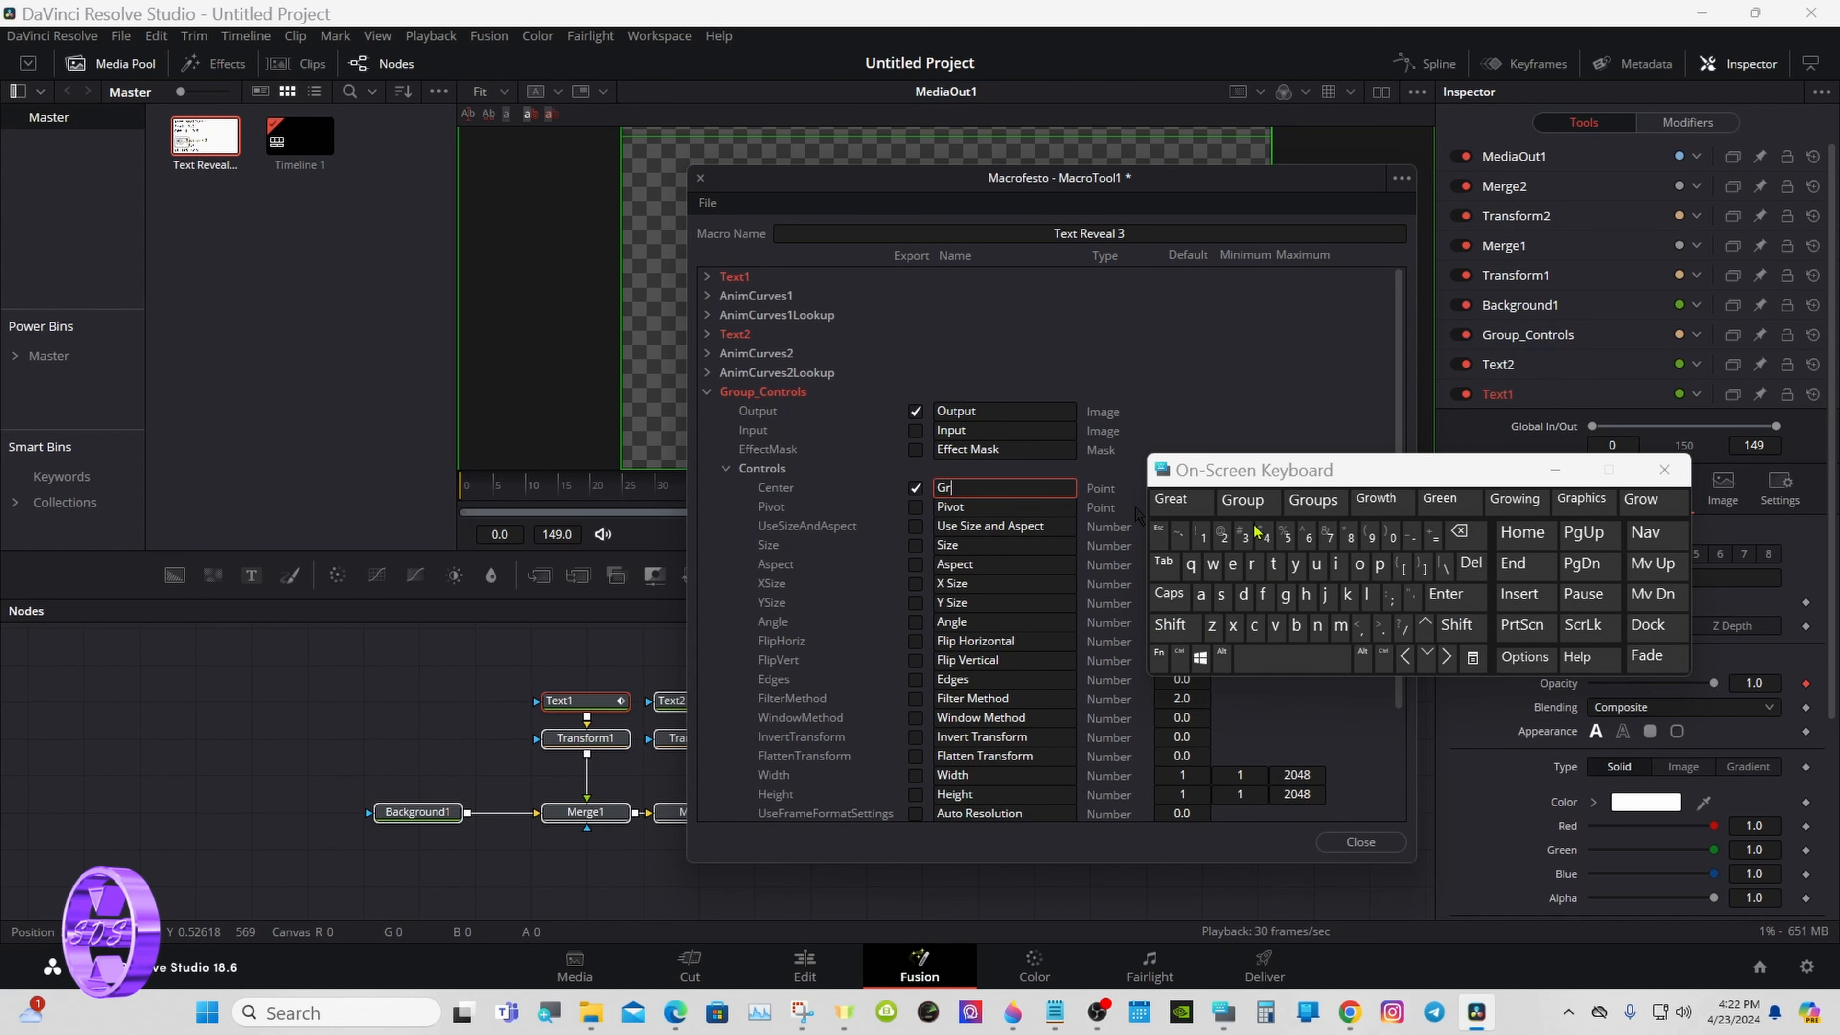
click(1250, 500)
click(1171, 625)
click(1255, 626)
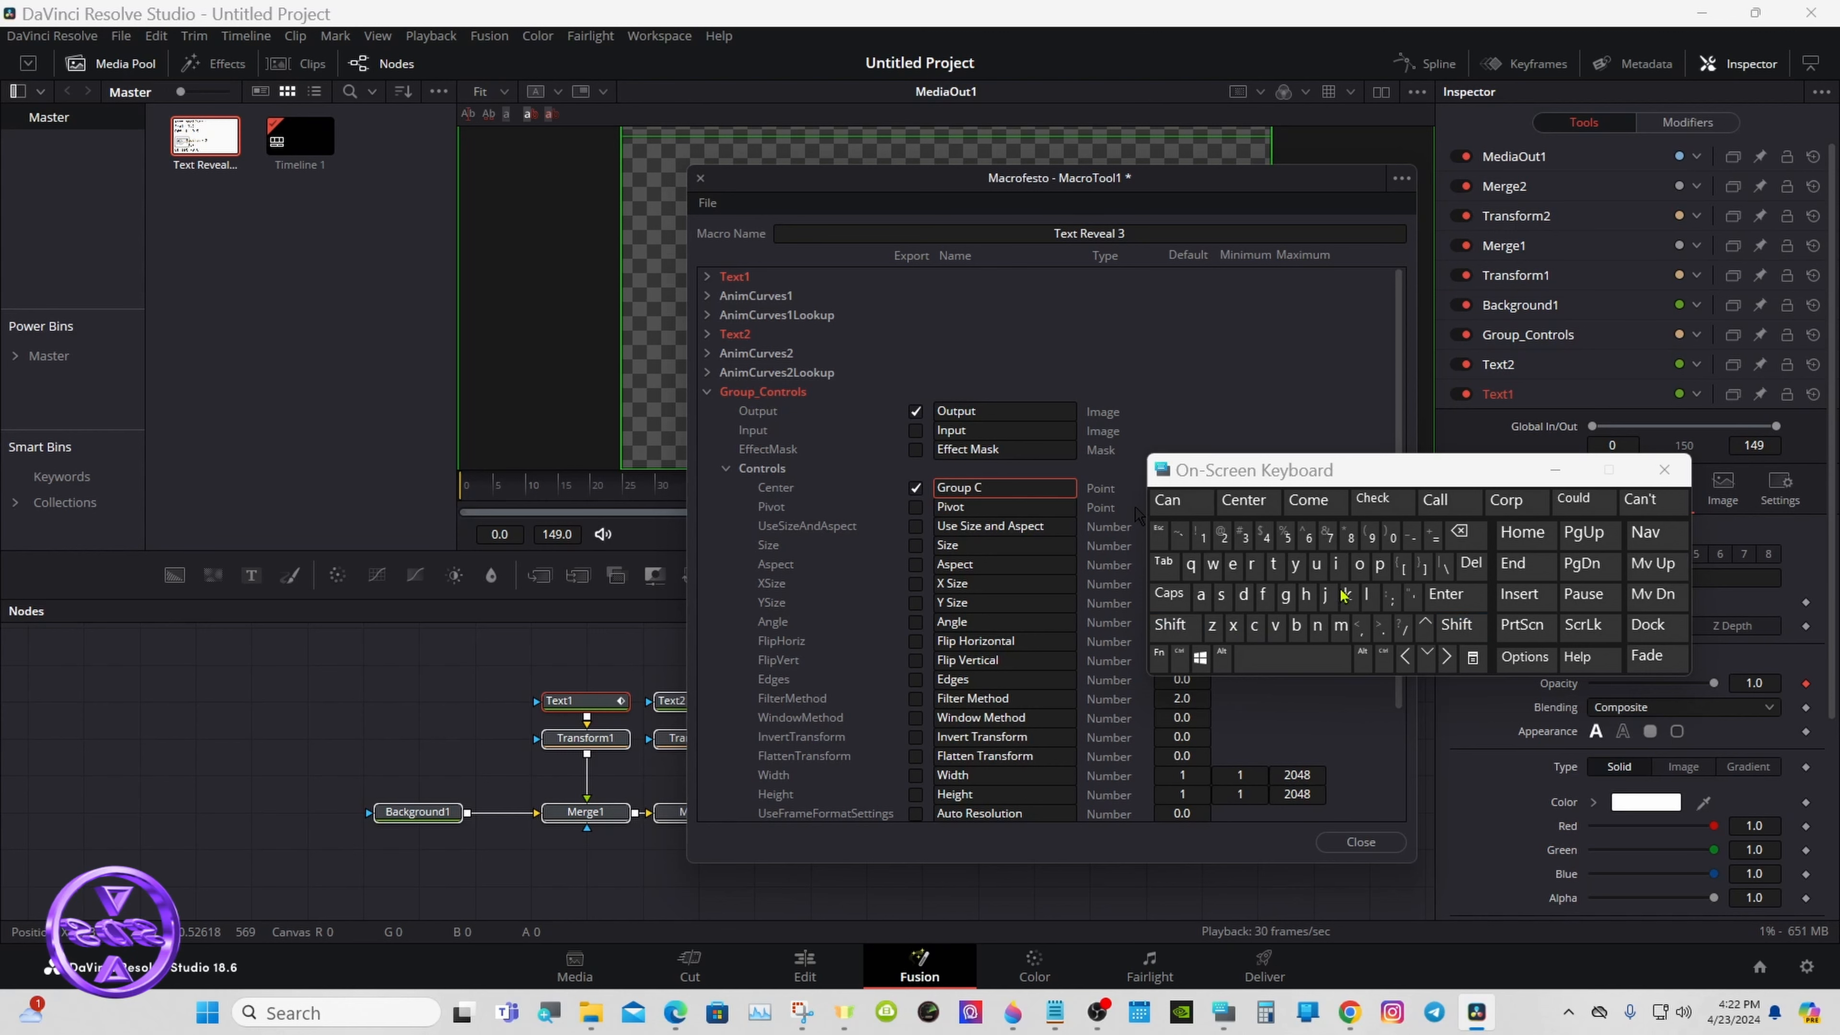
click(1359, 565)
click(1317, 626)
click(1274, 564)
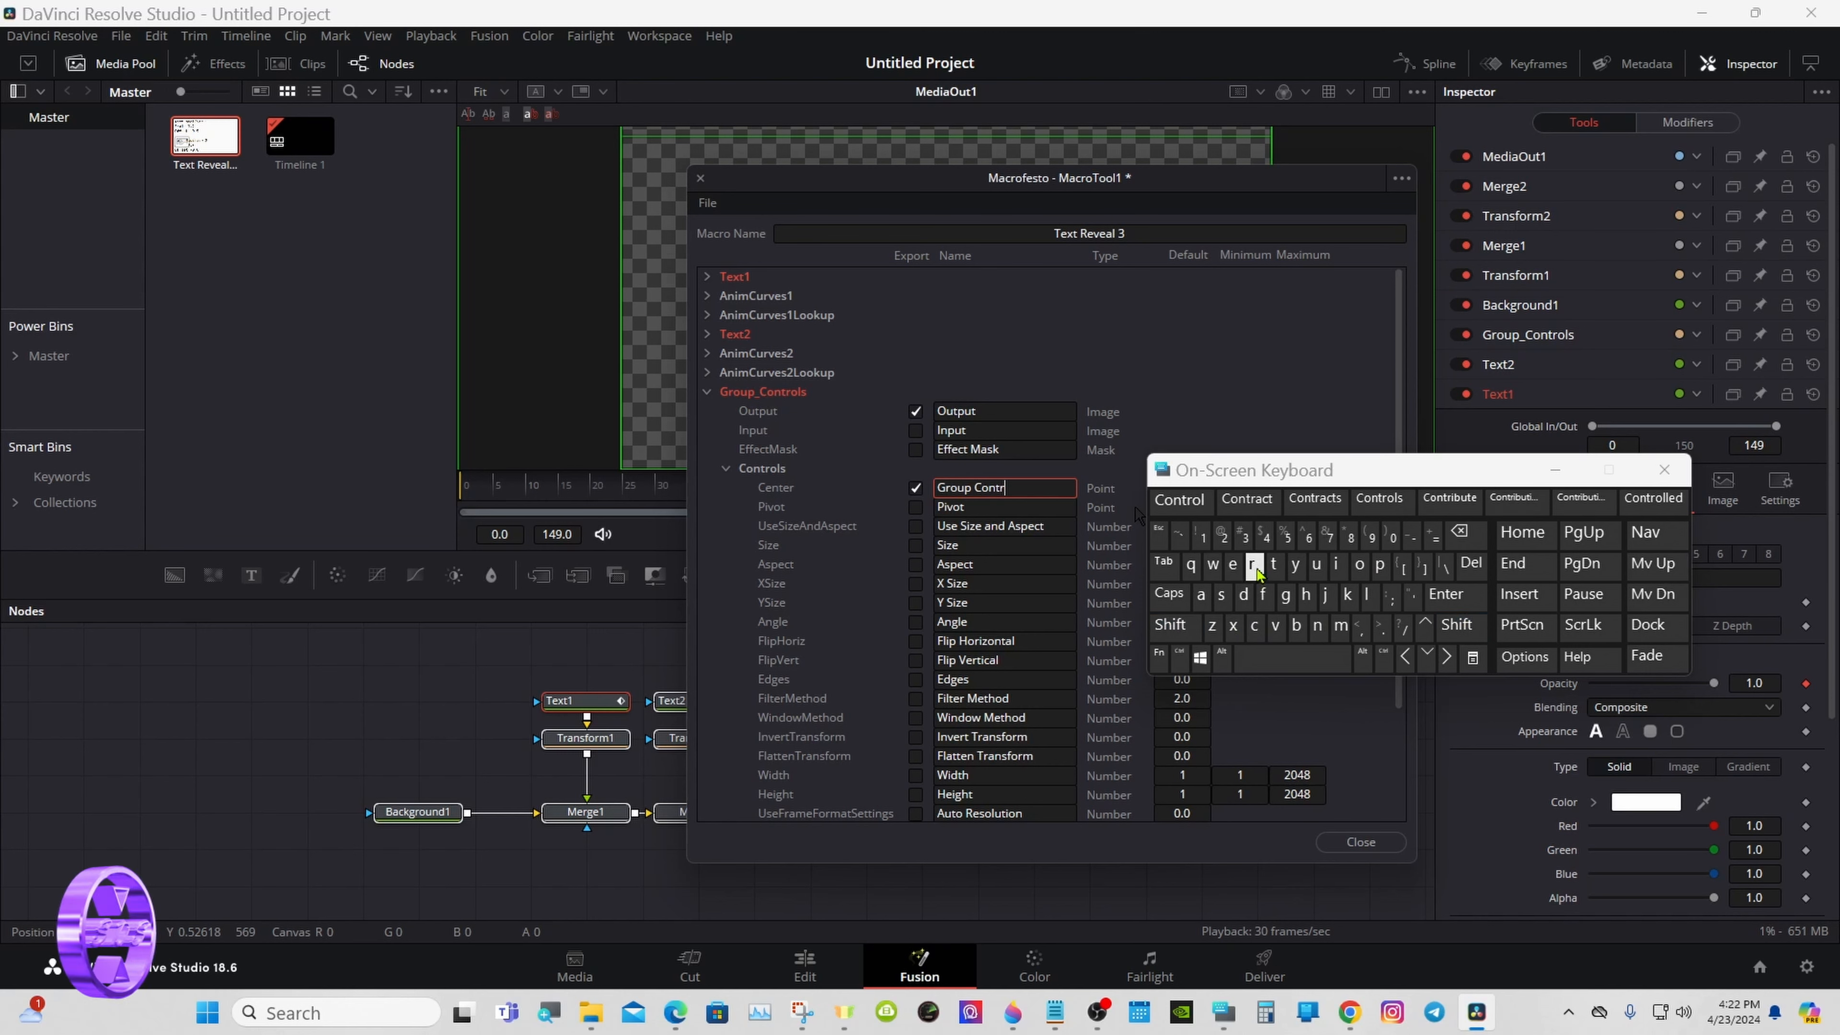
click(1315, 500)
click(1087, 361)
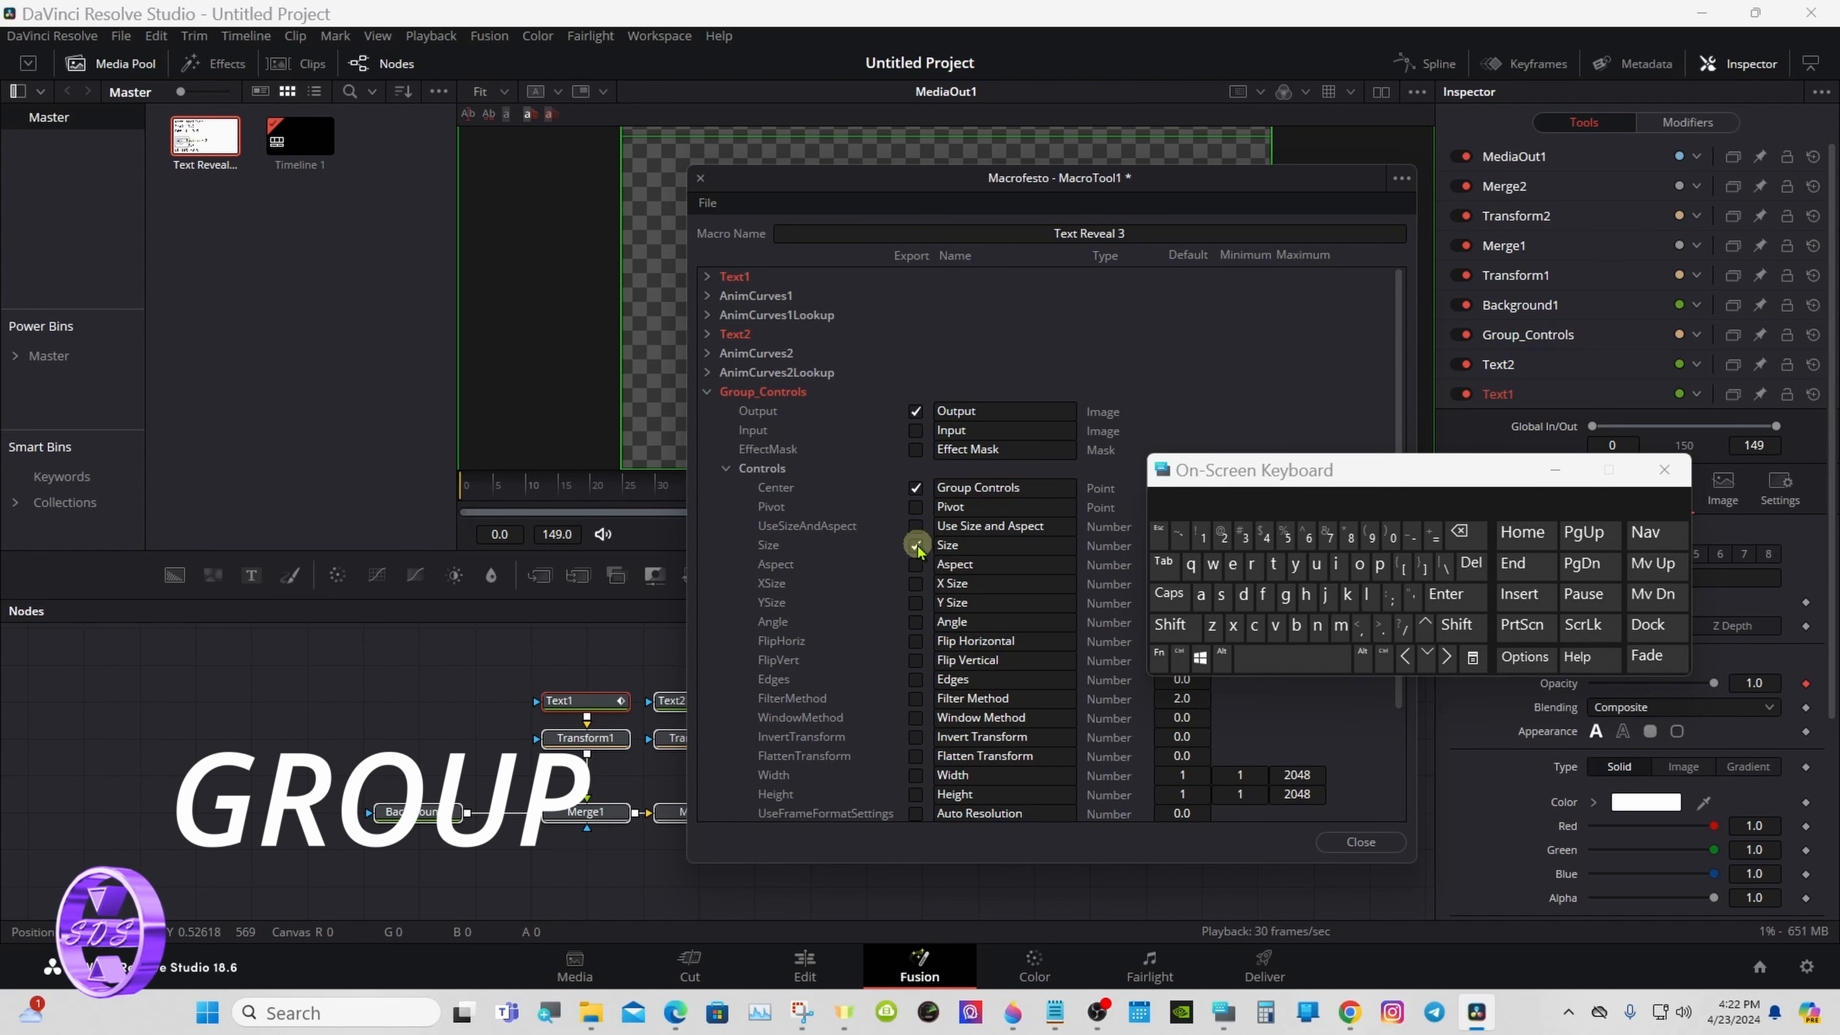
- Export Group_Controls' Size parameter and rename it Group Size
click(937, 545)
click(1170, 625)
click(1287, 596)
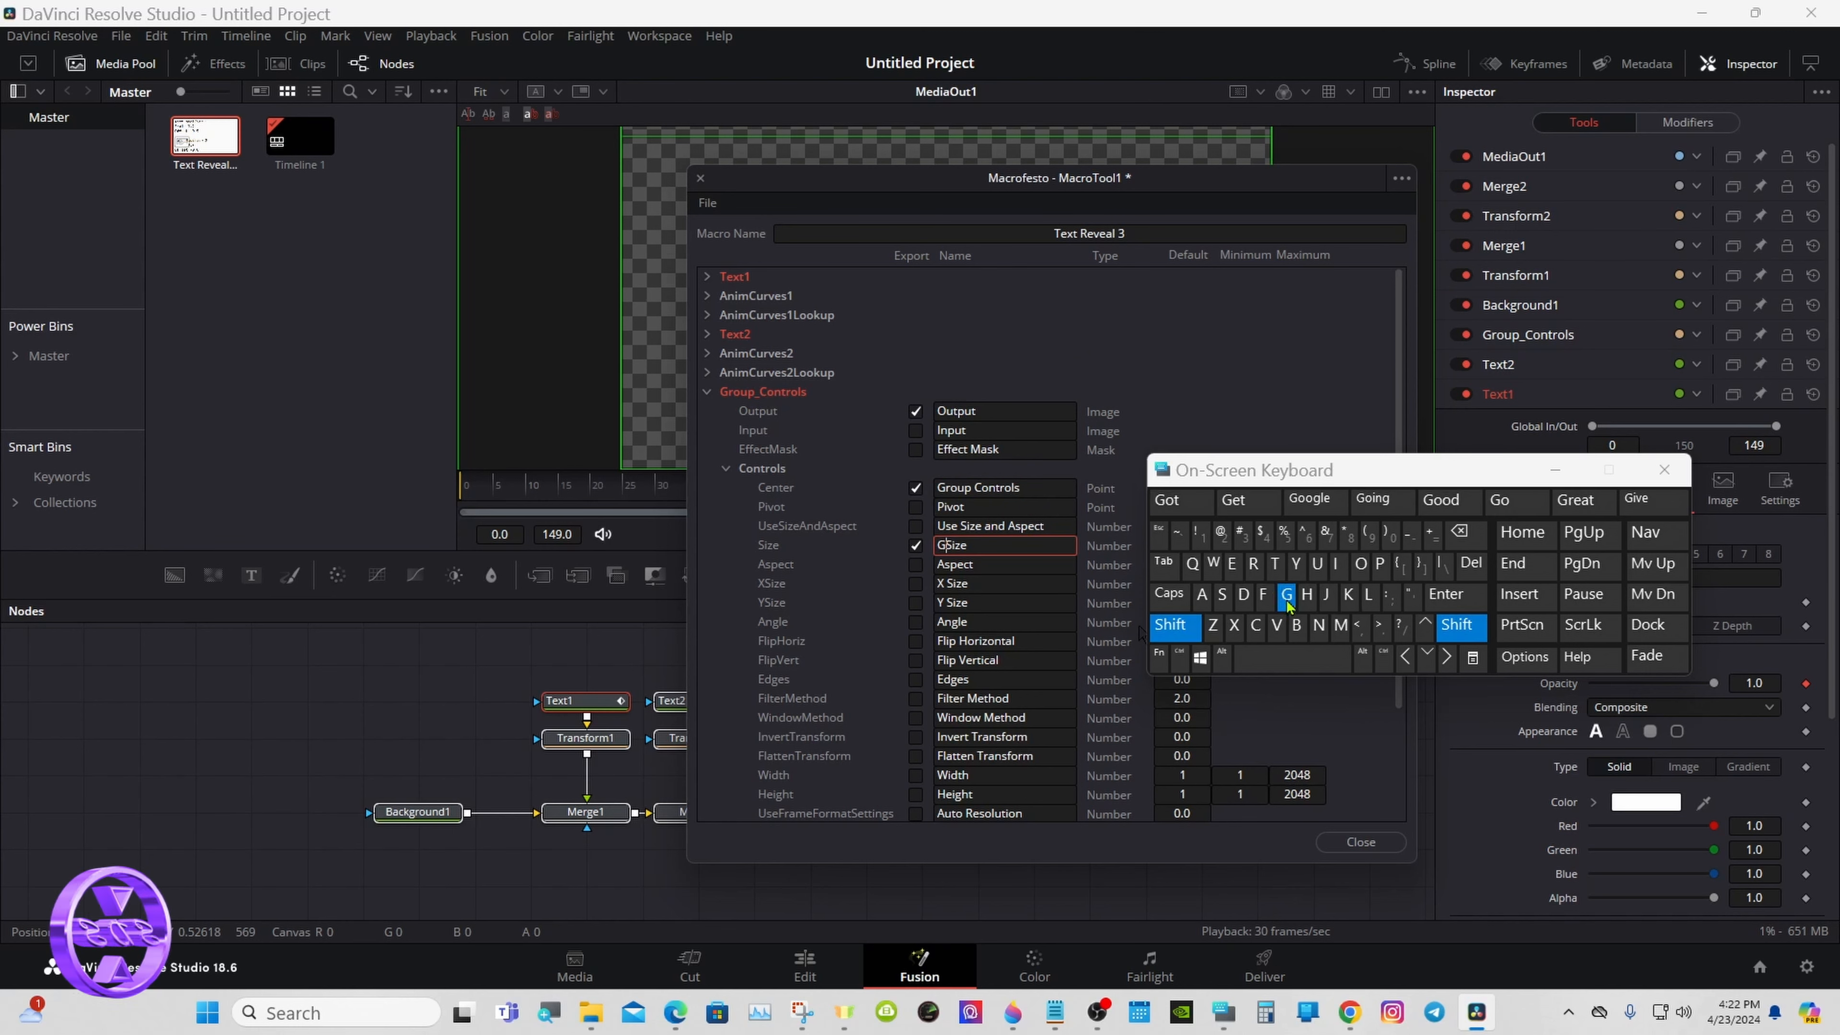
click(1253, 564)
click(1243, 500)
click(1060, 390)
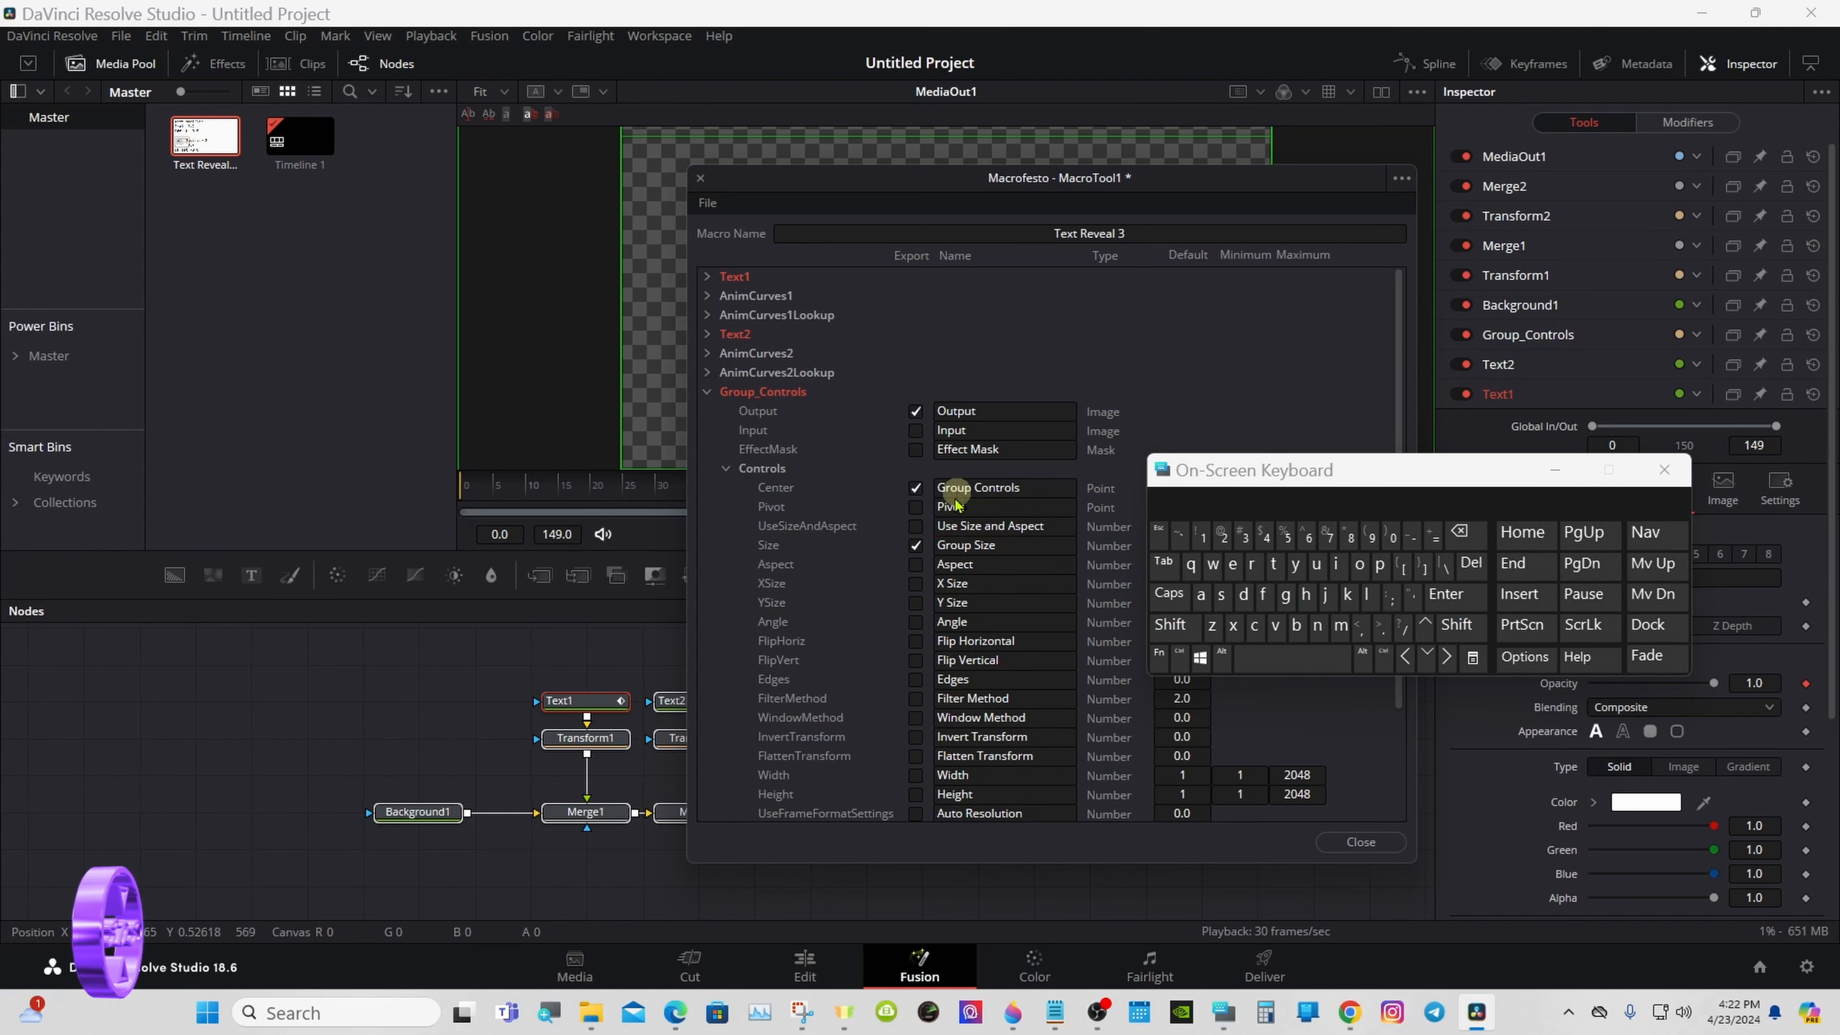
- Export Group_Controls' Angle parameter and rename it Group Angle
click(916, 622)
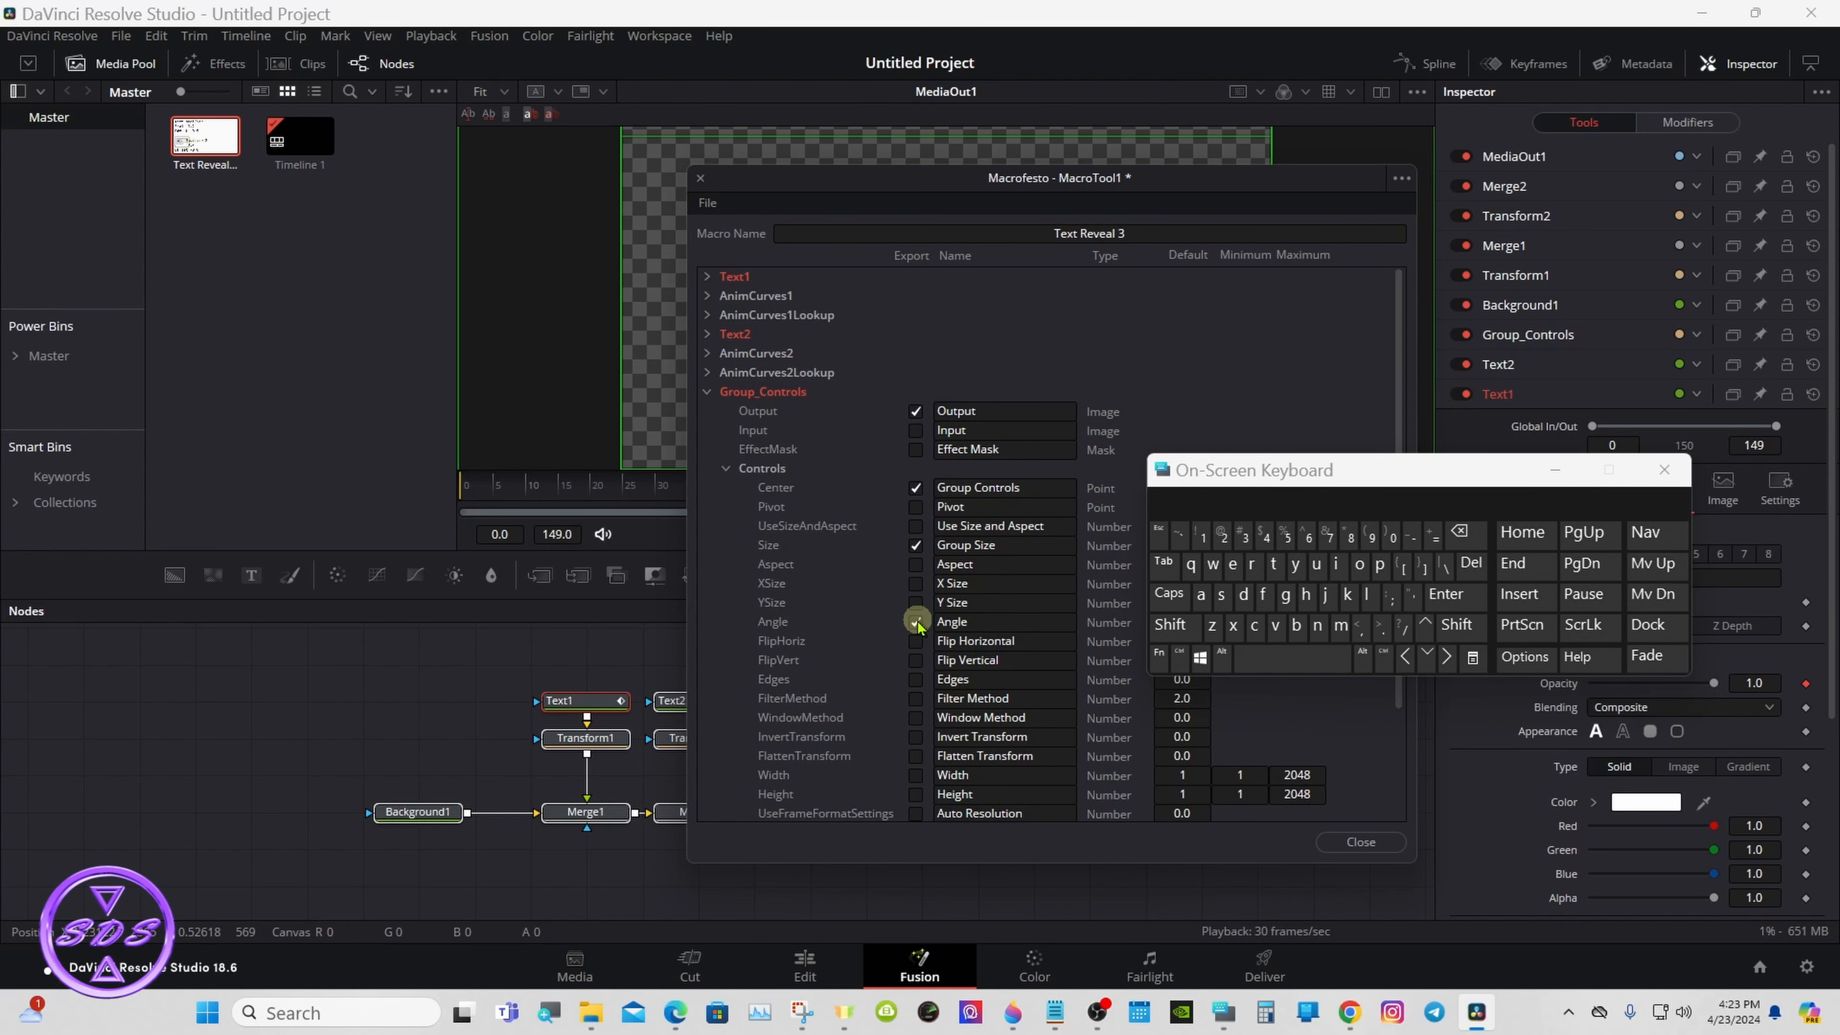
click(941, 622)
click(1170, 625)
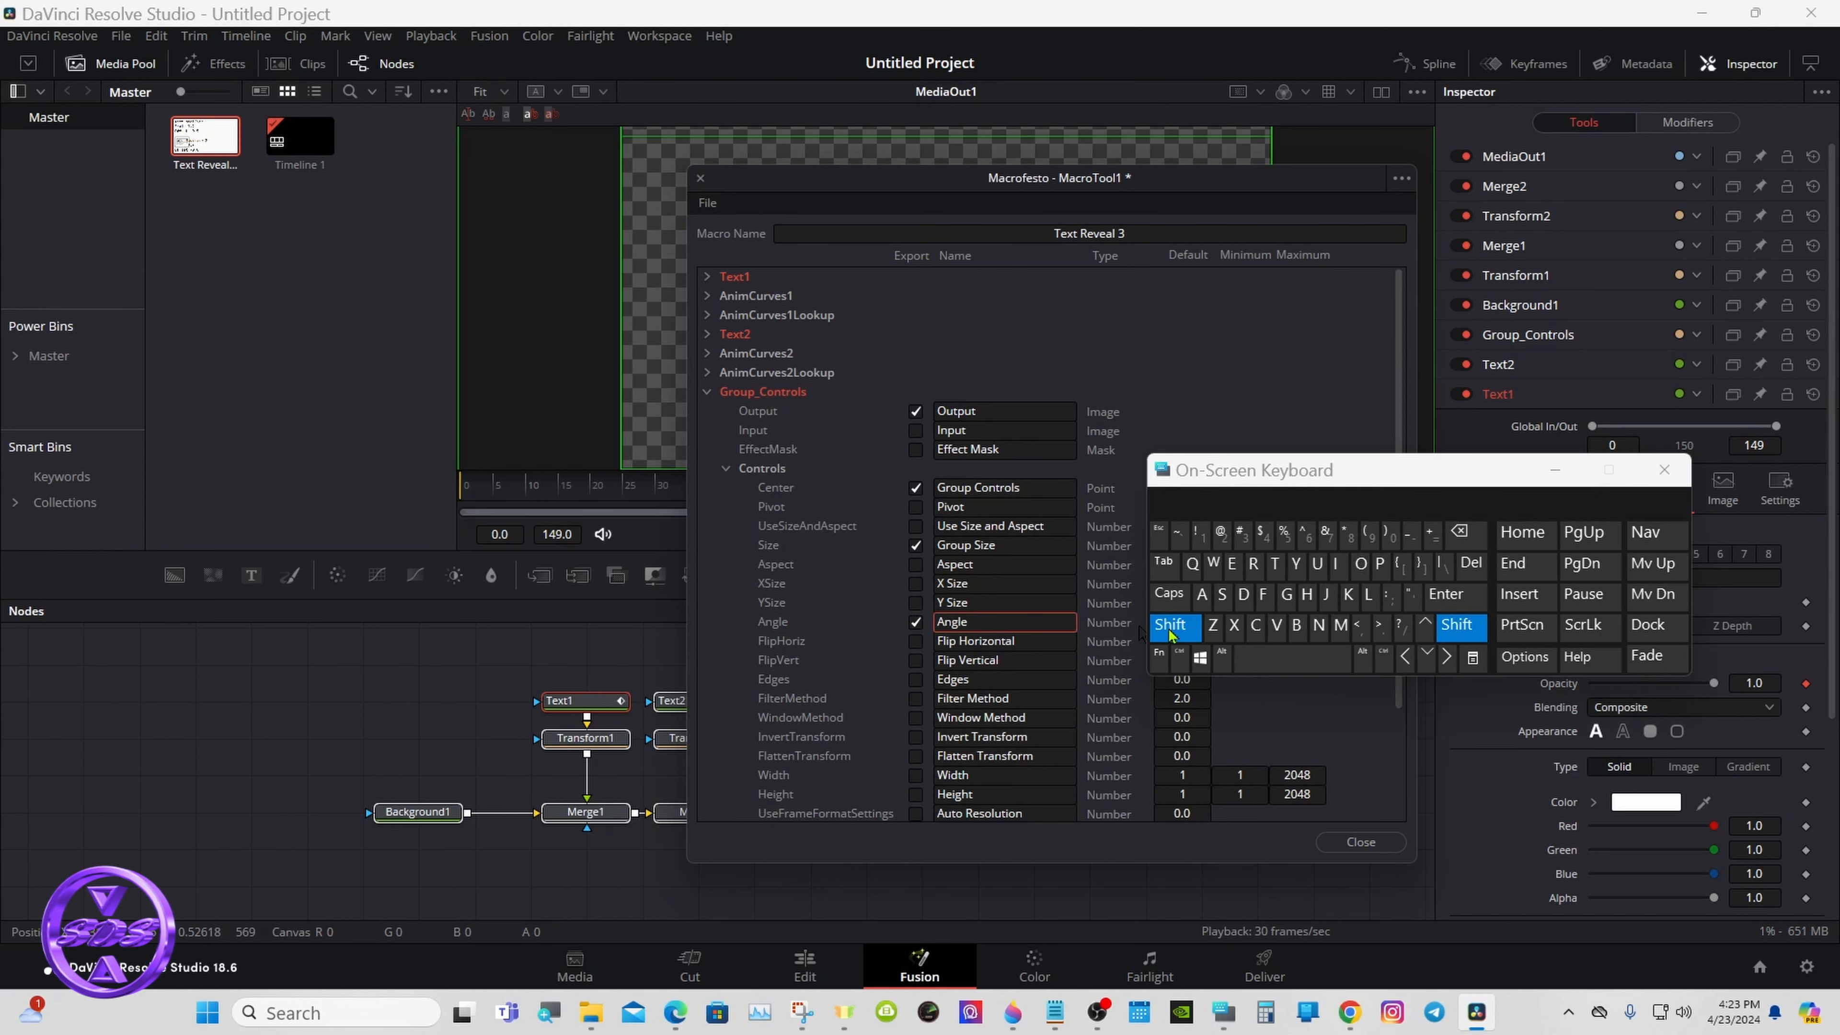
click(1286, 595)
click(1253, 564)
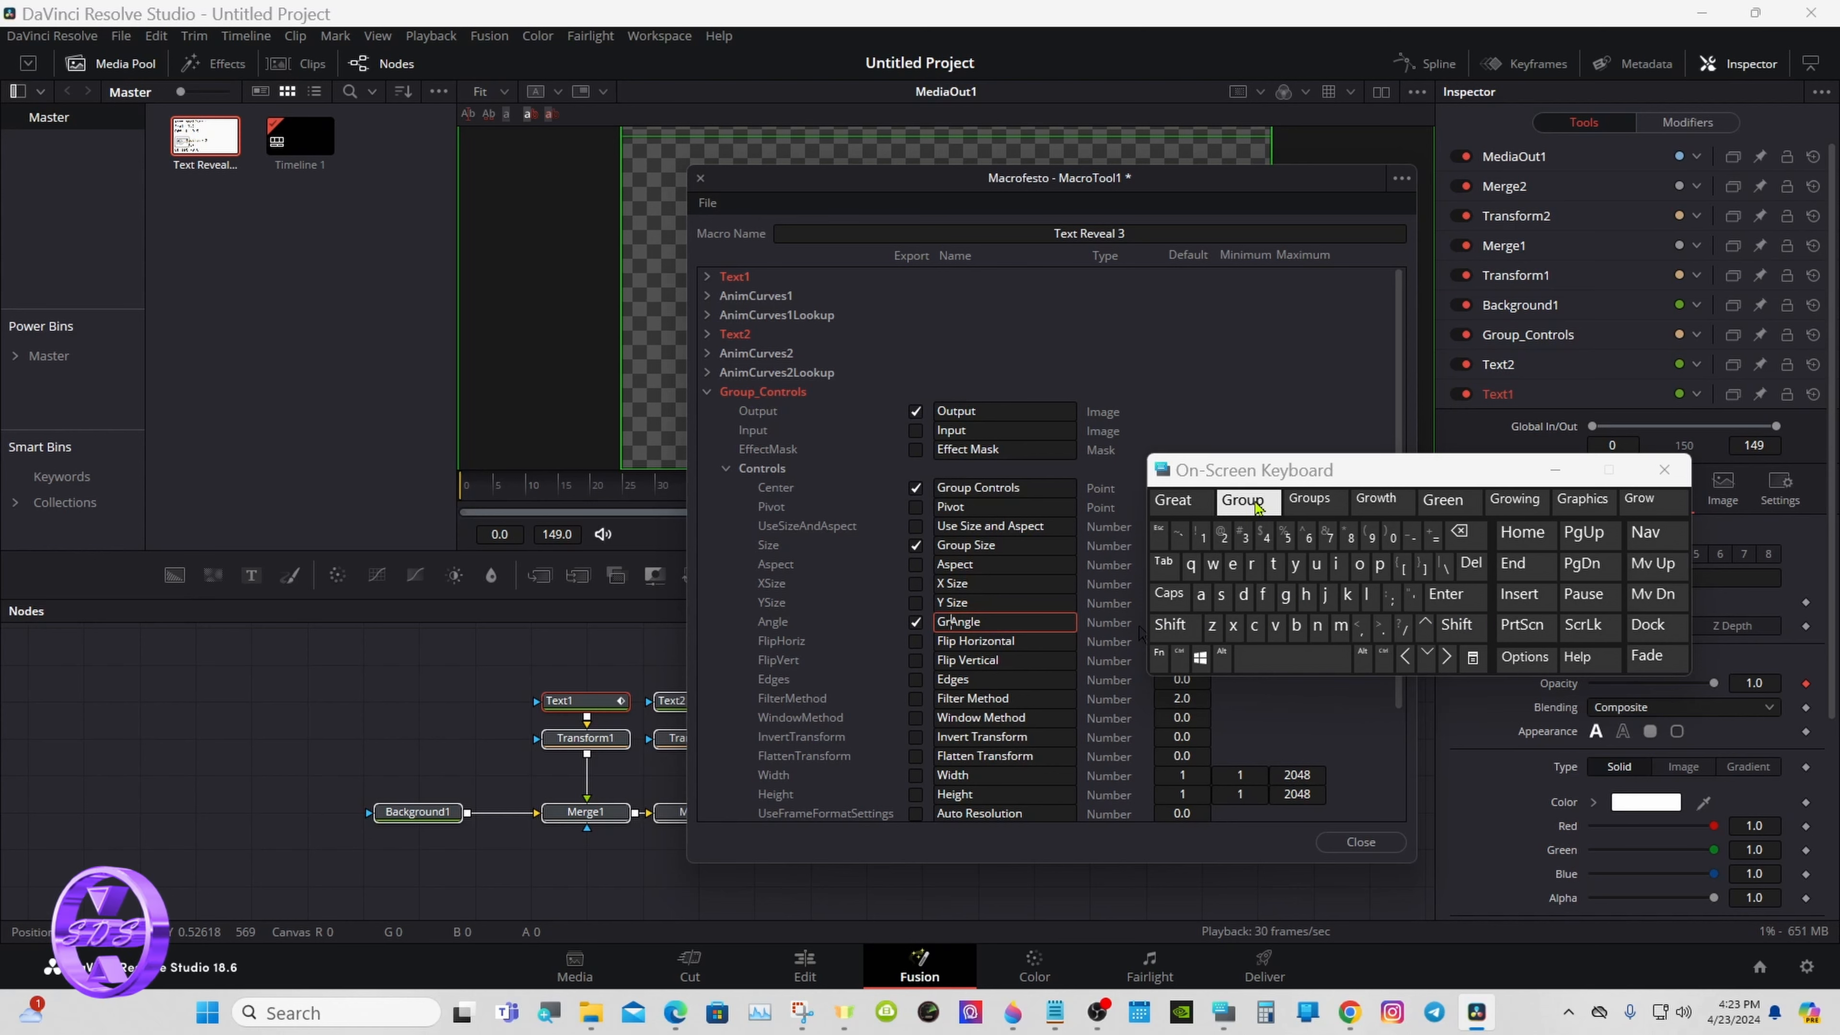
click(1242, 500)
click(1021, 355)
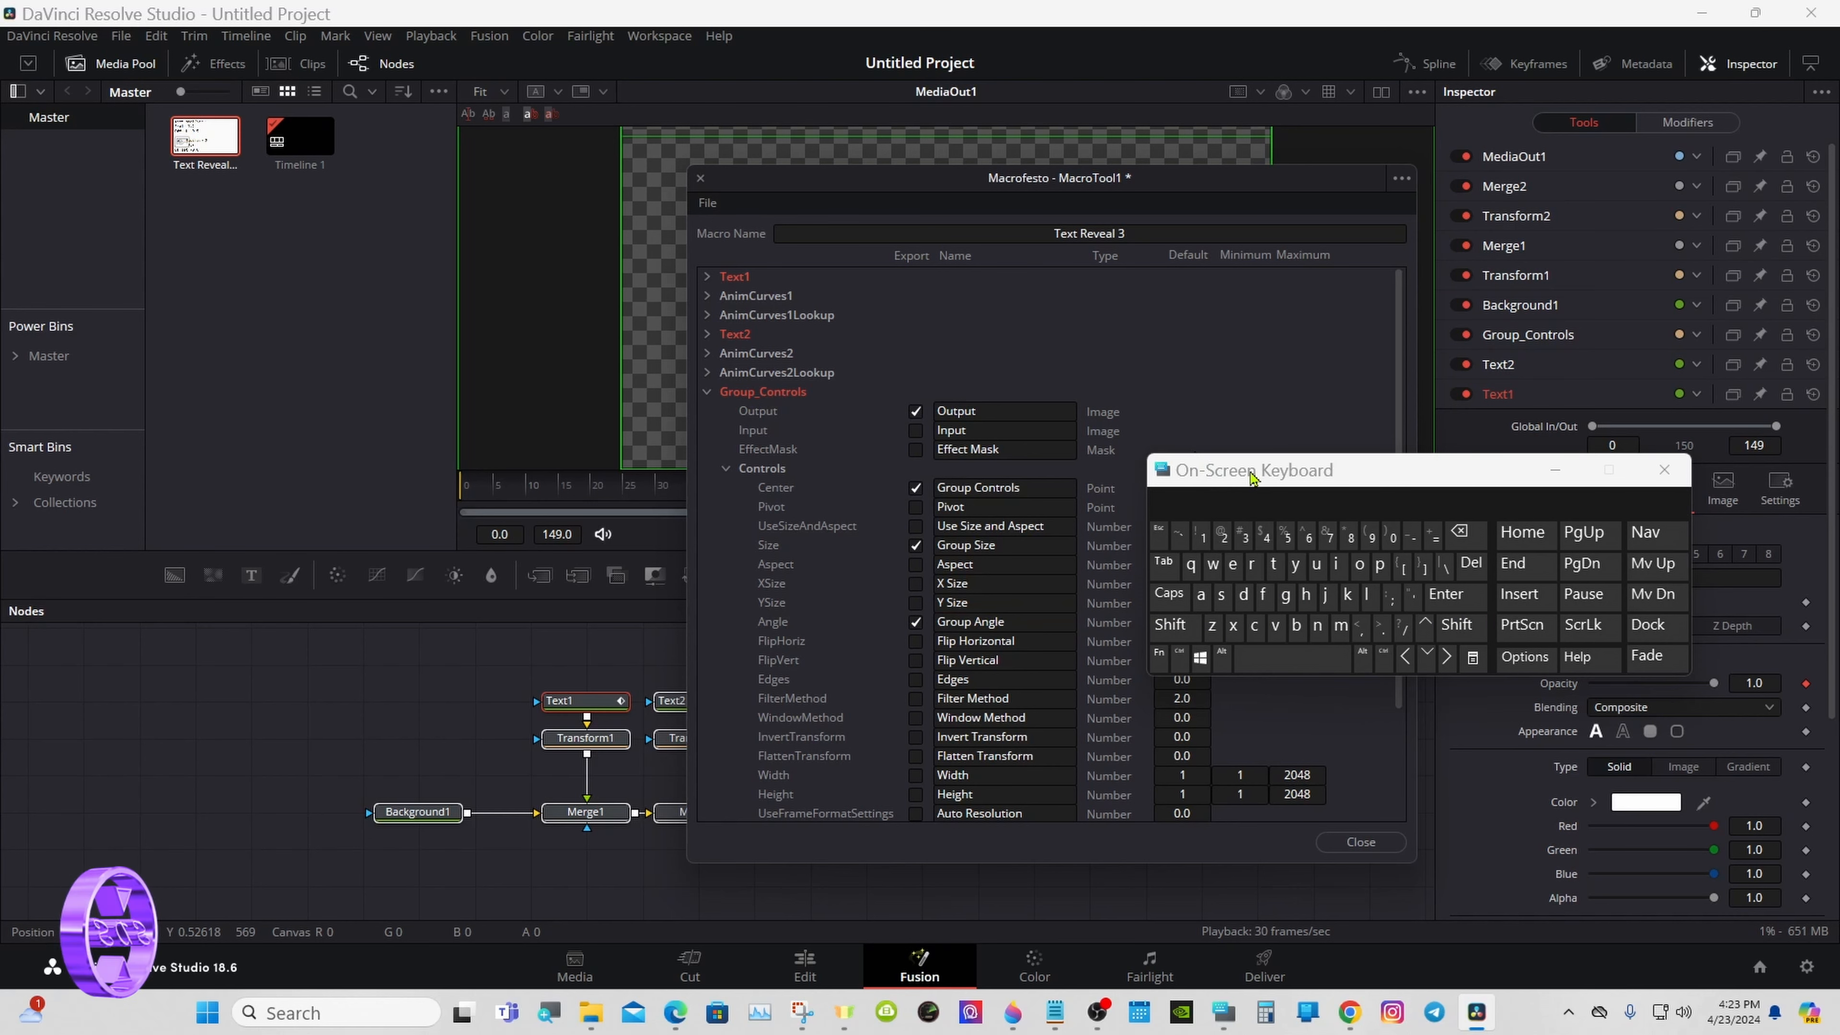
- Collapse the Group_Controls parameters, start saving the macro as a group, and browse to the Fusion > Templates > Edit > Titles folder
click(708, 392)
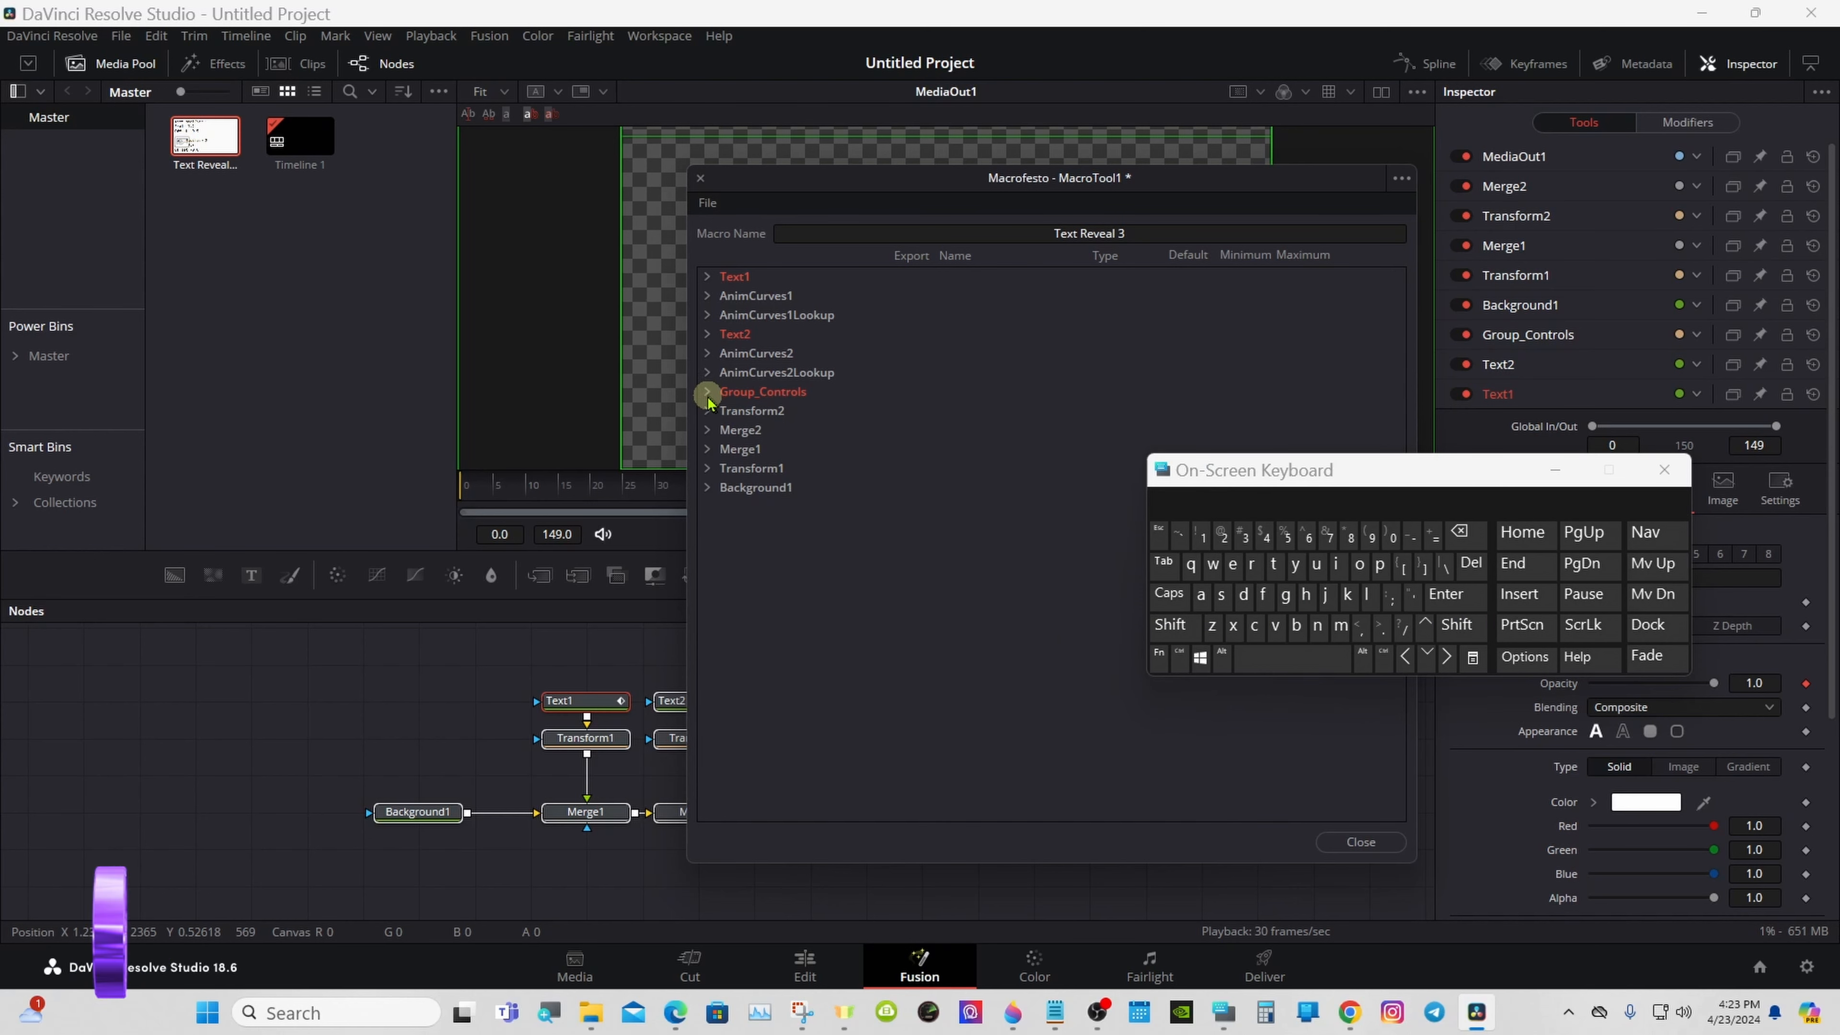
click(707, 204)
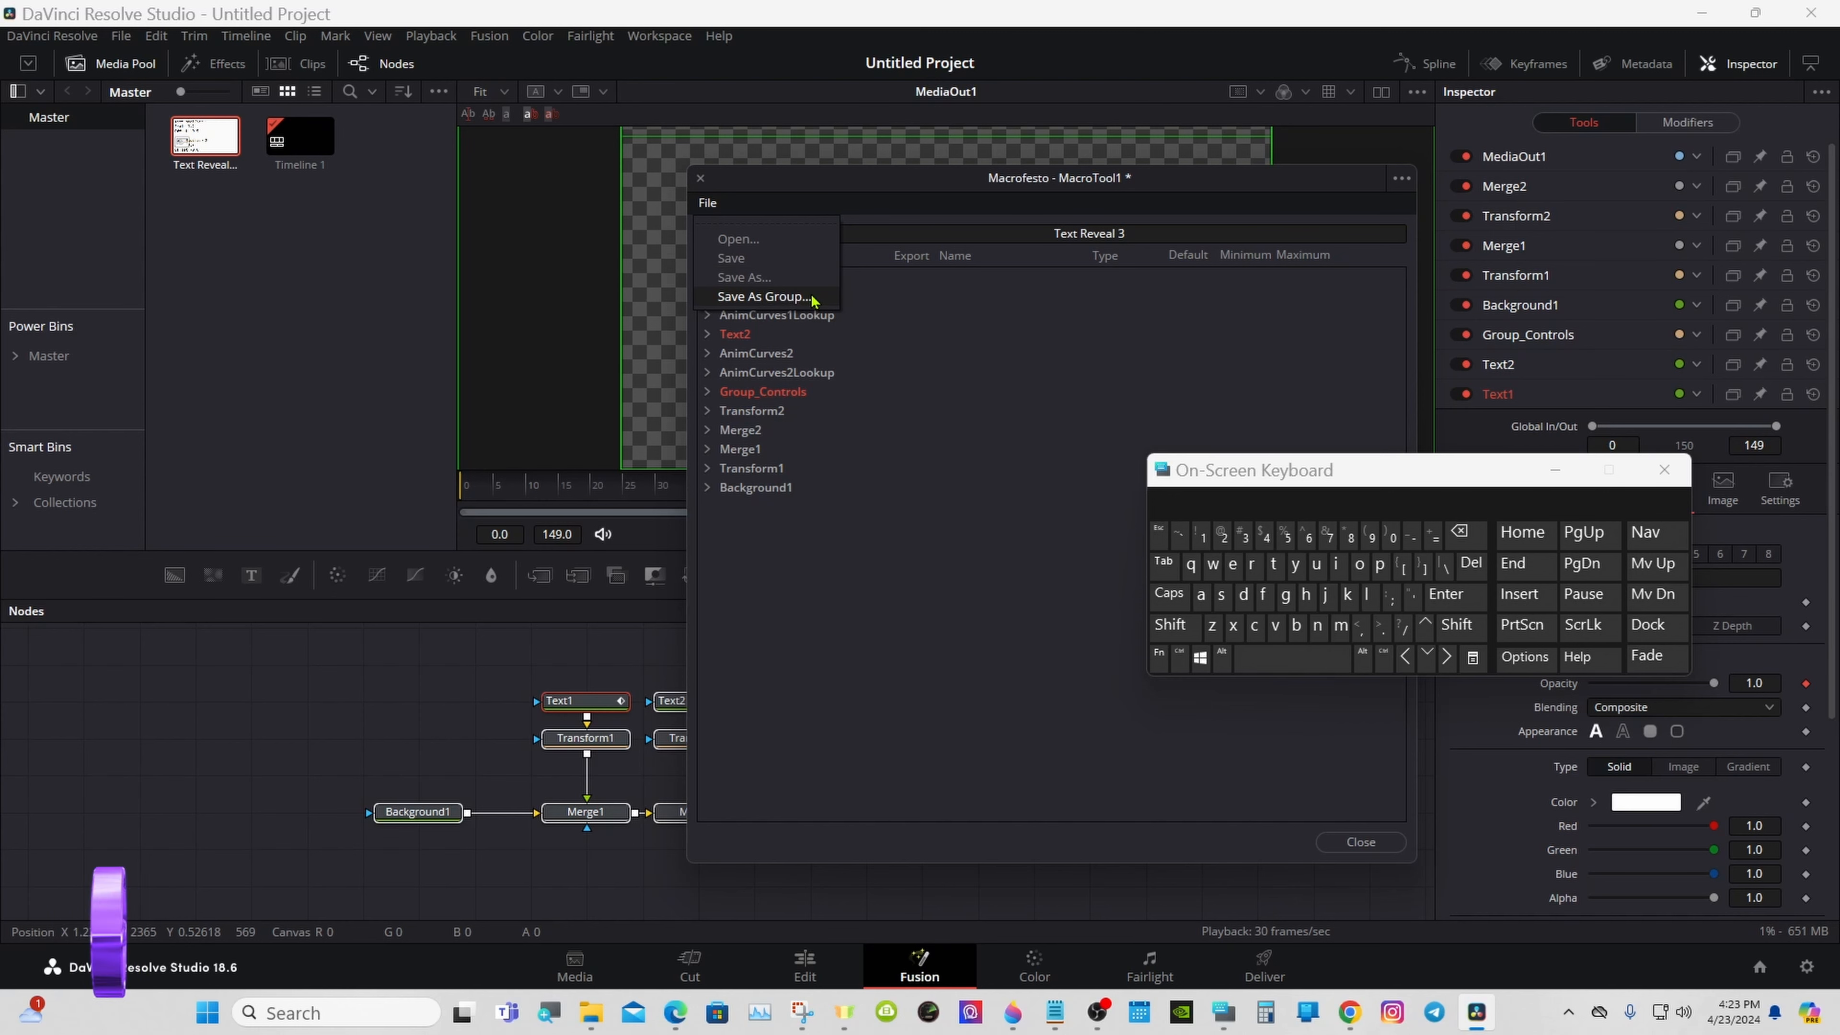
click(762, 297)
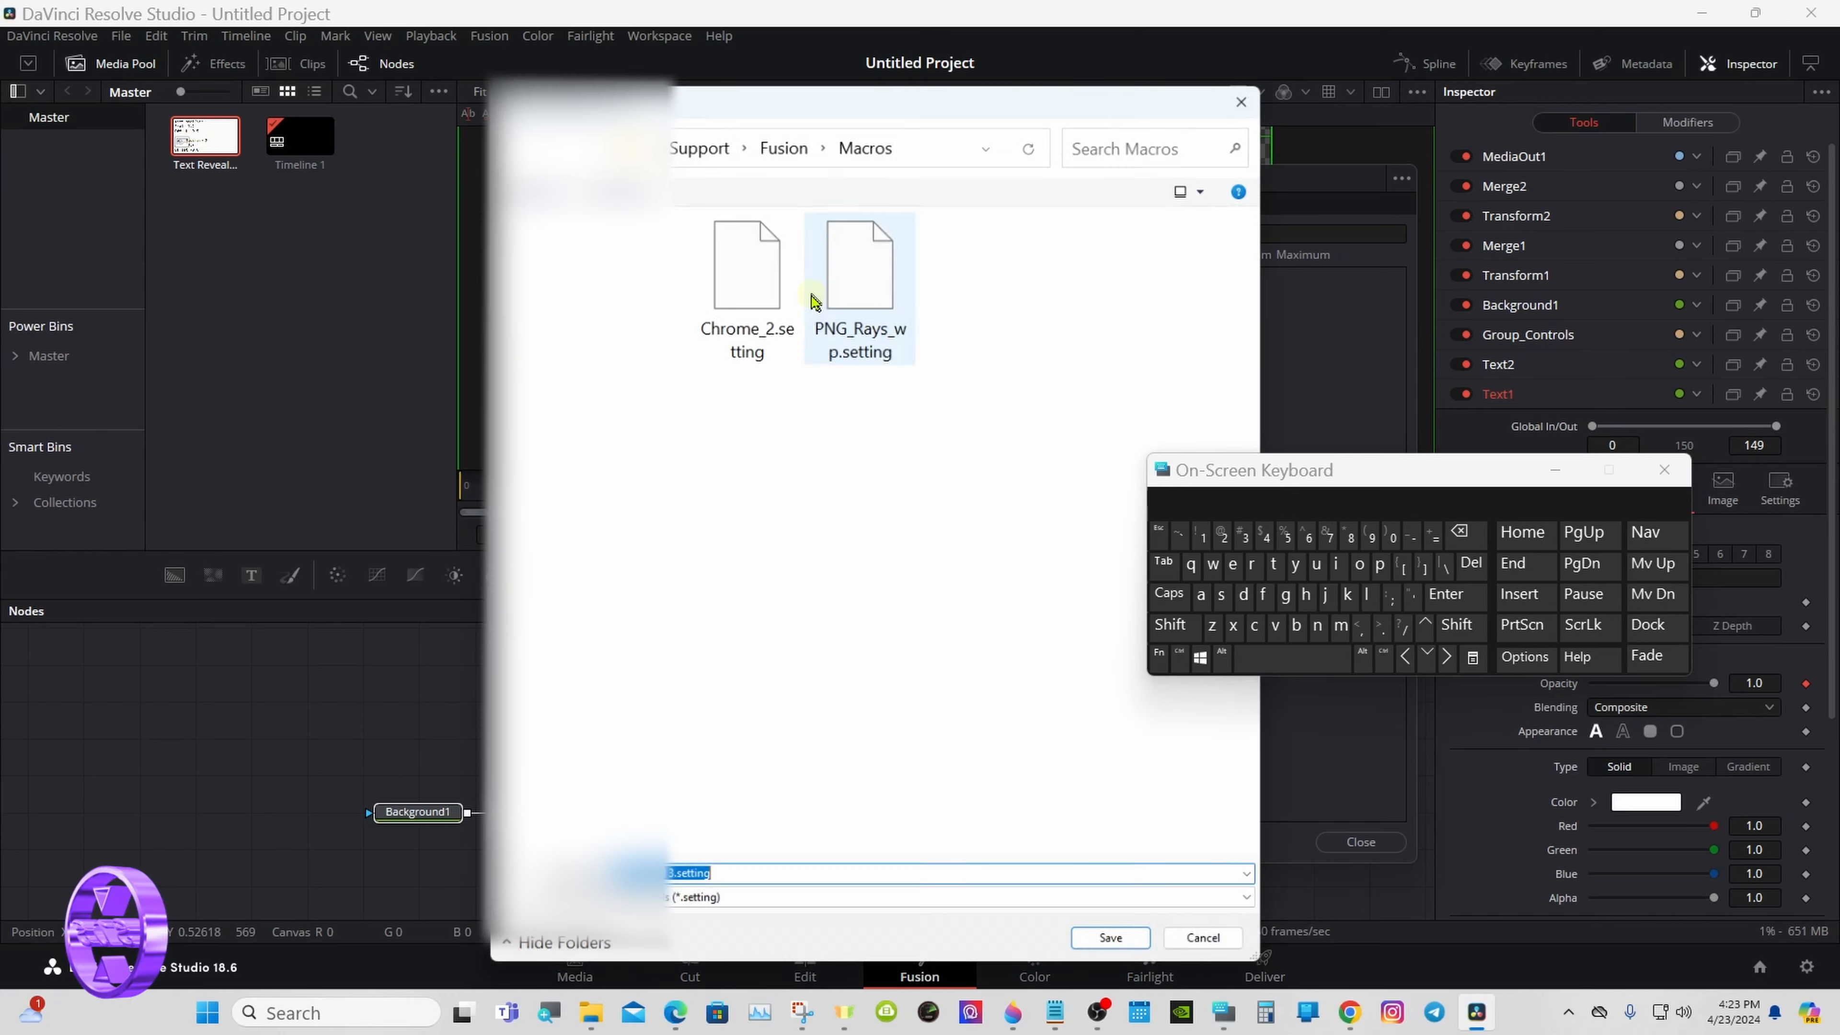
click(798, 144)
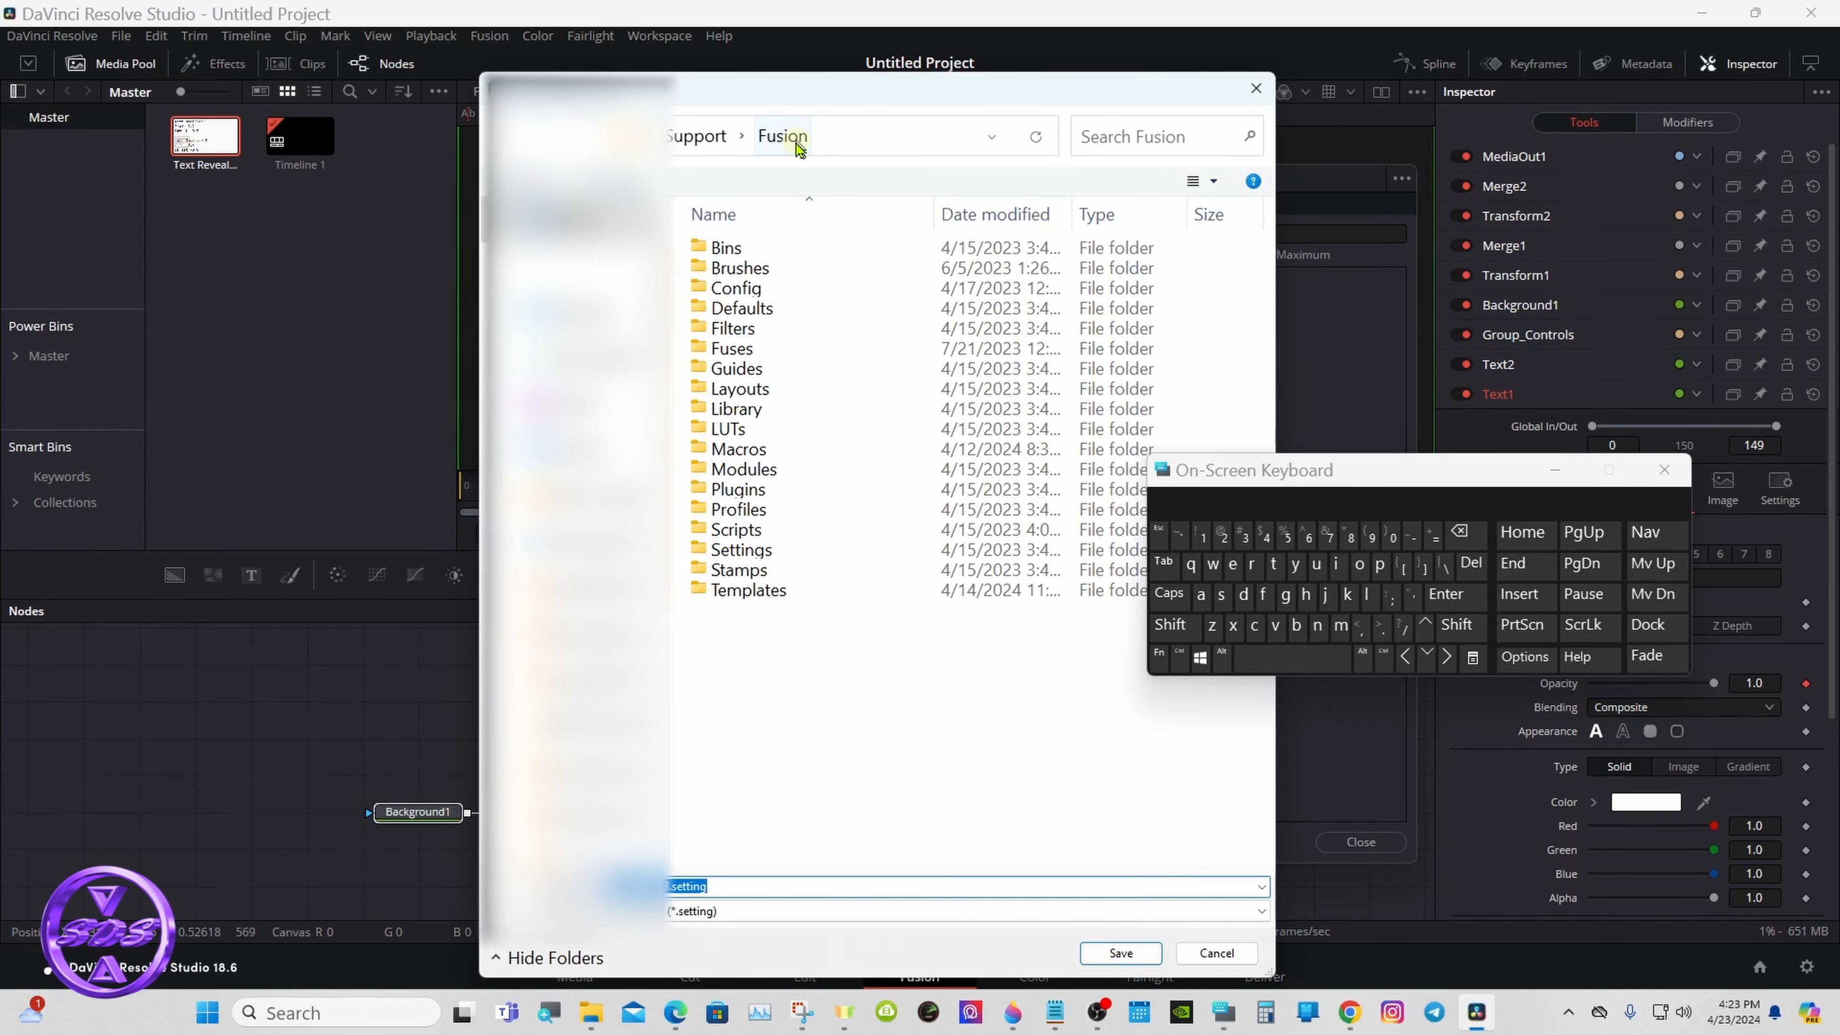
double_click(859, 598)
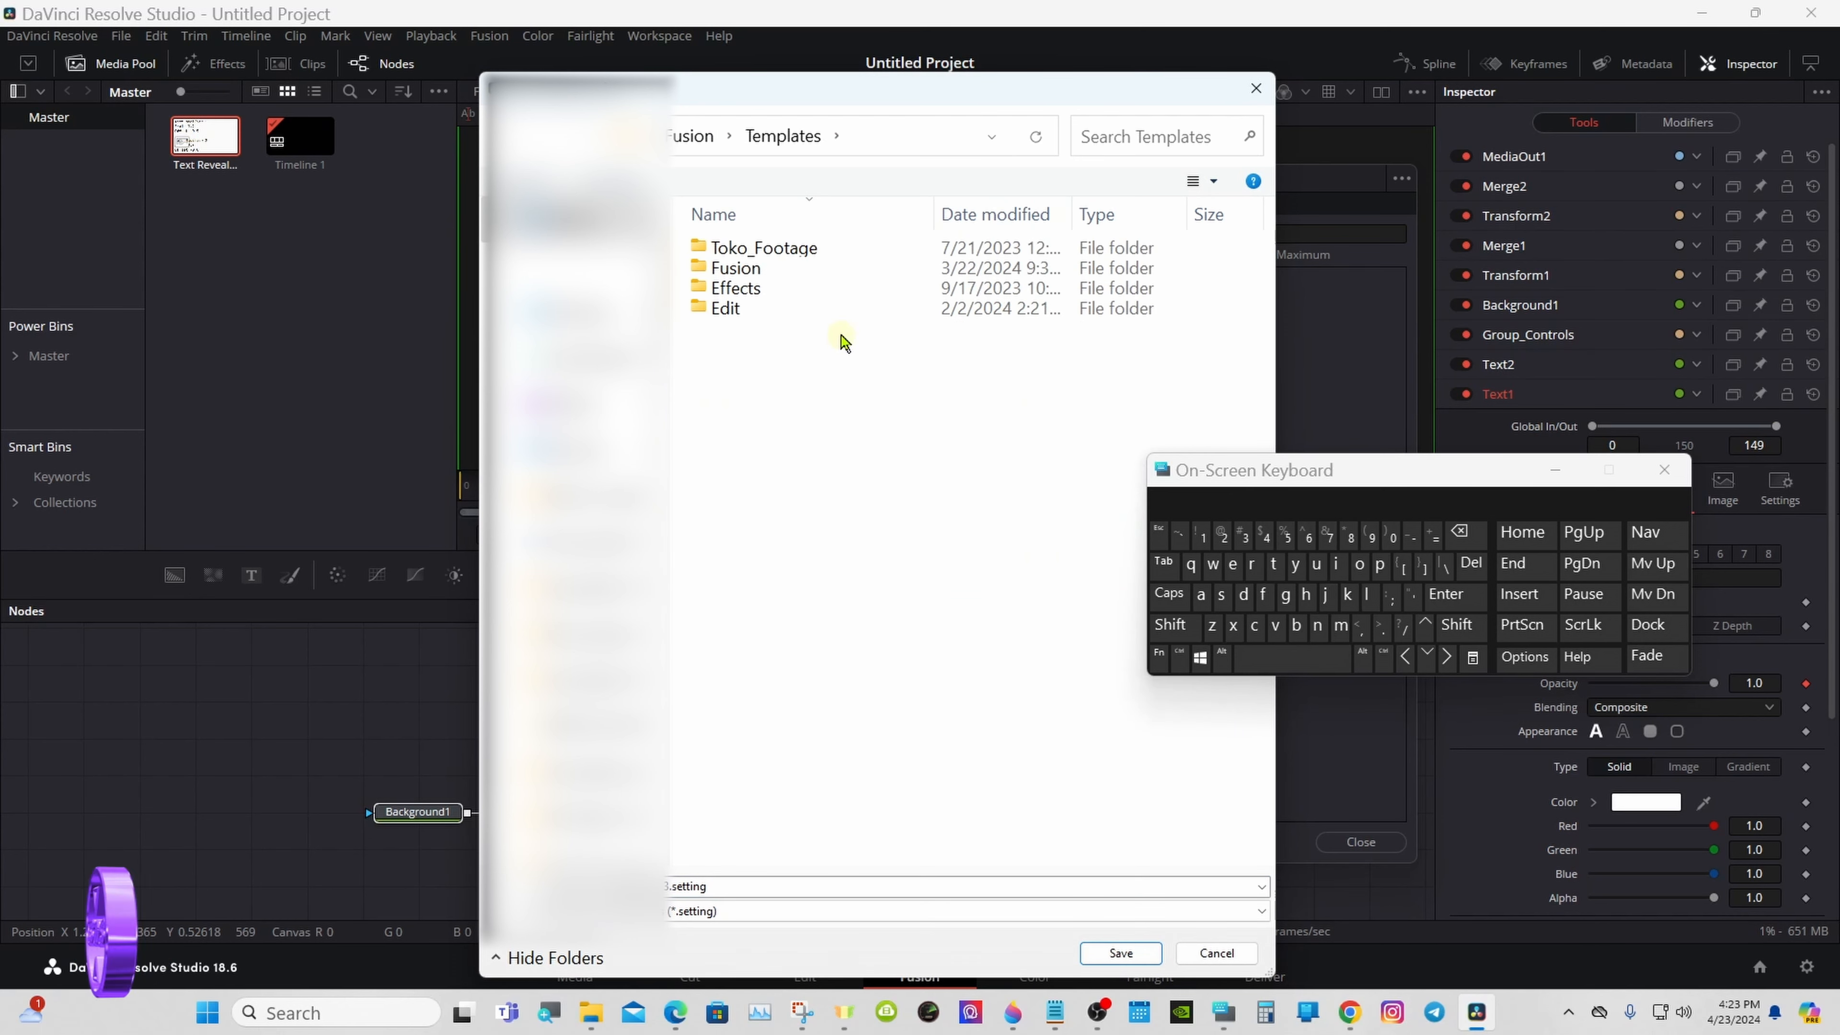
click(838, 317)
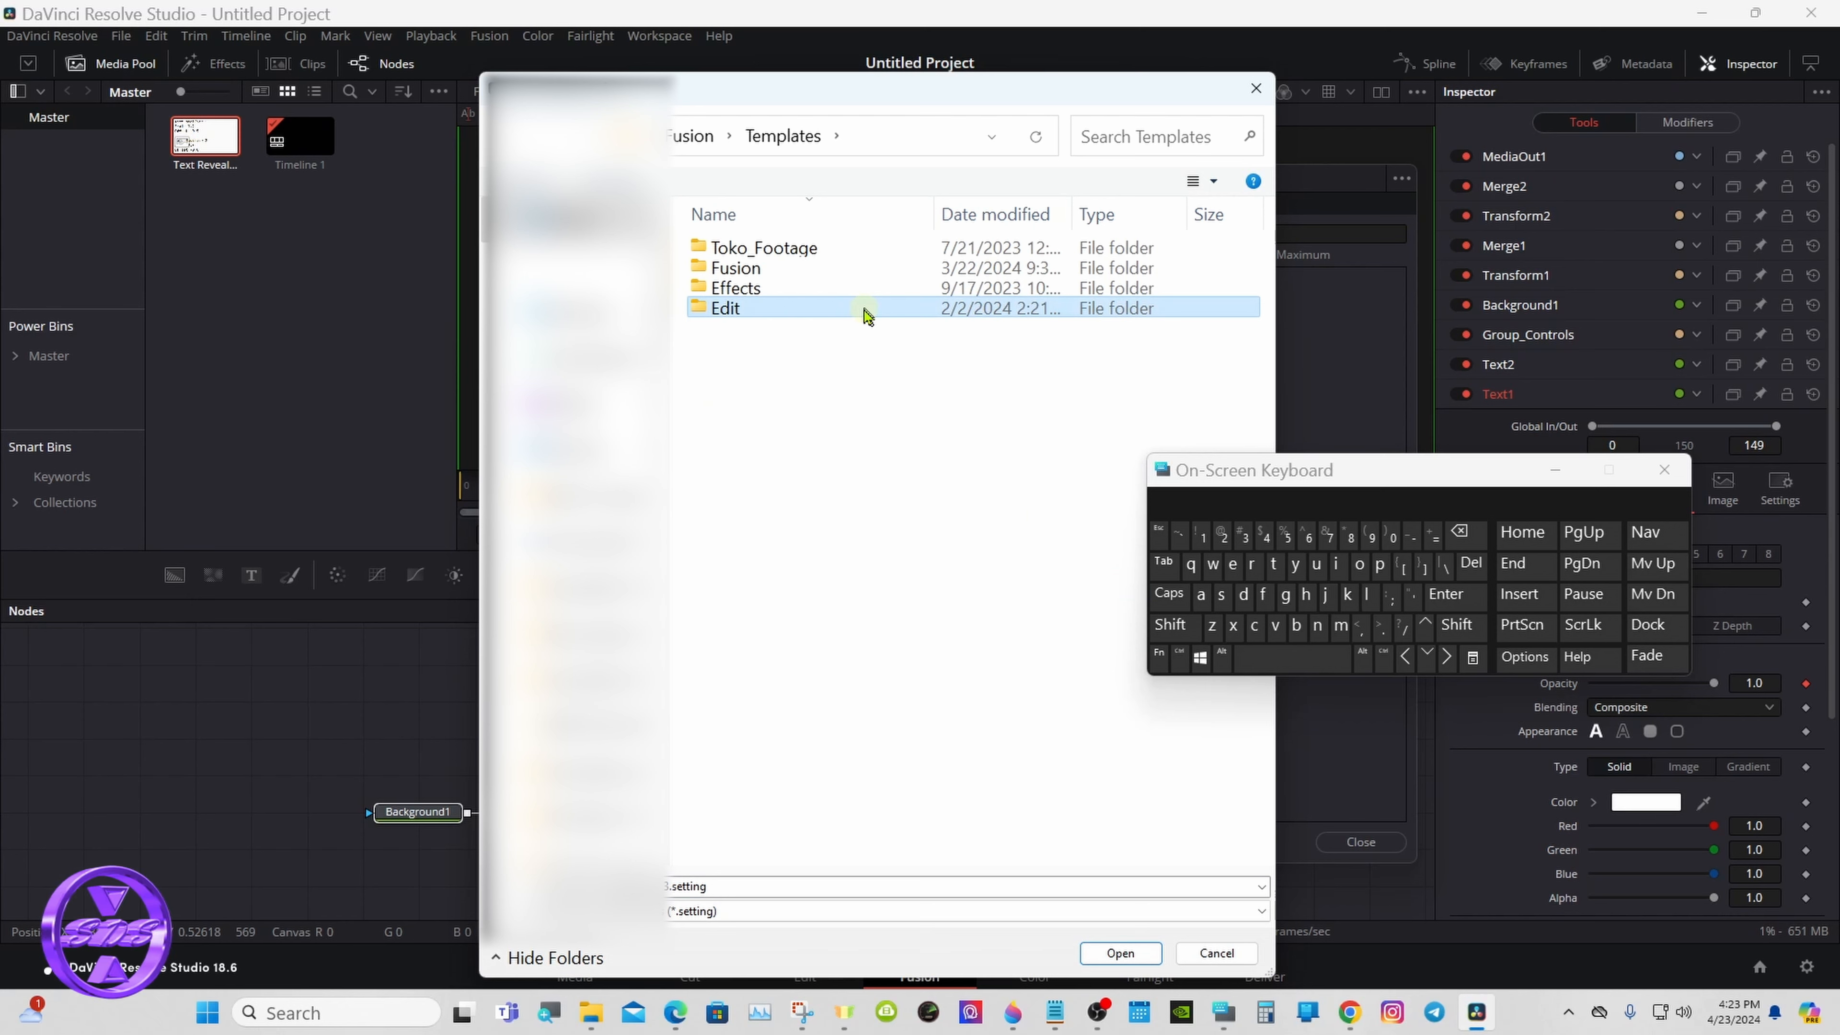
double_click(863, 313)
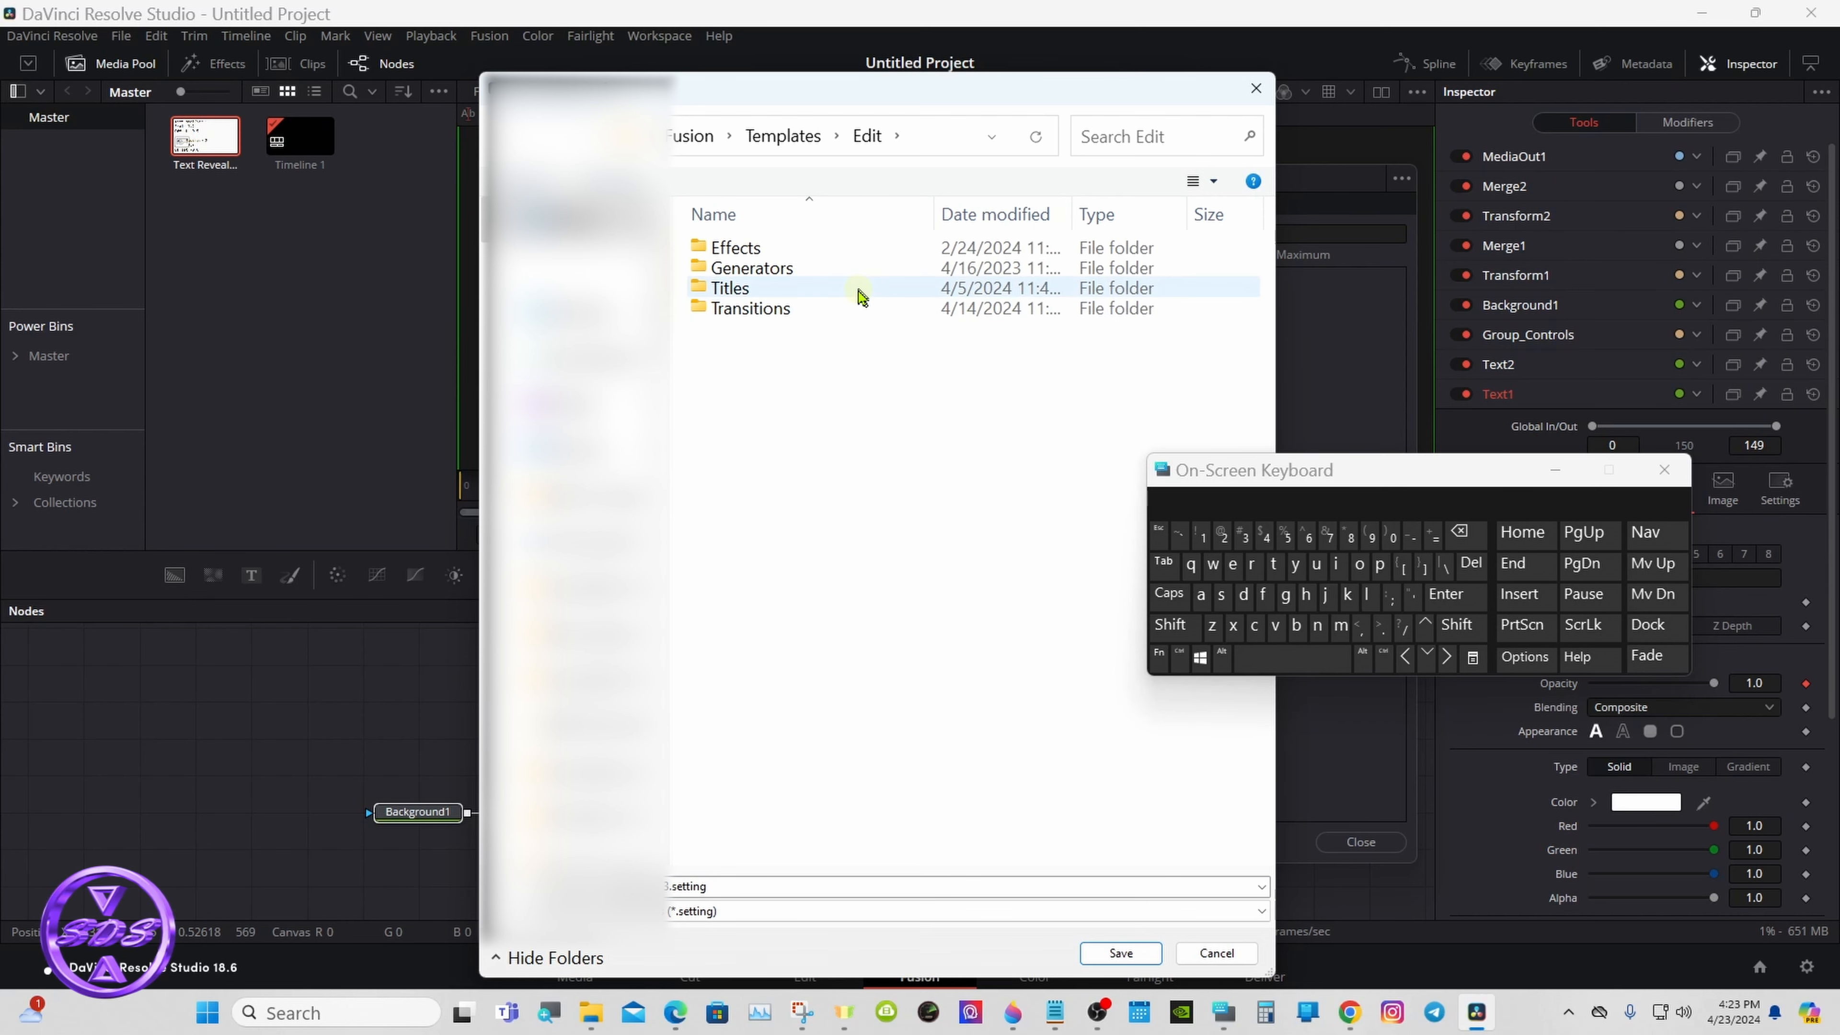
double_click(855, 289)
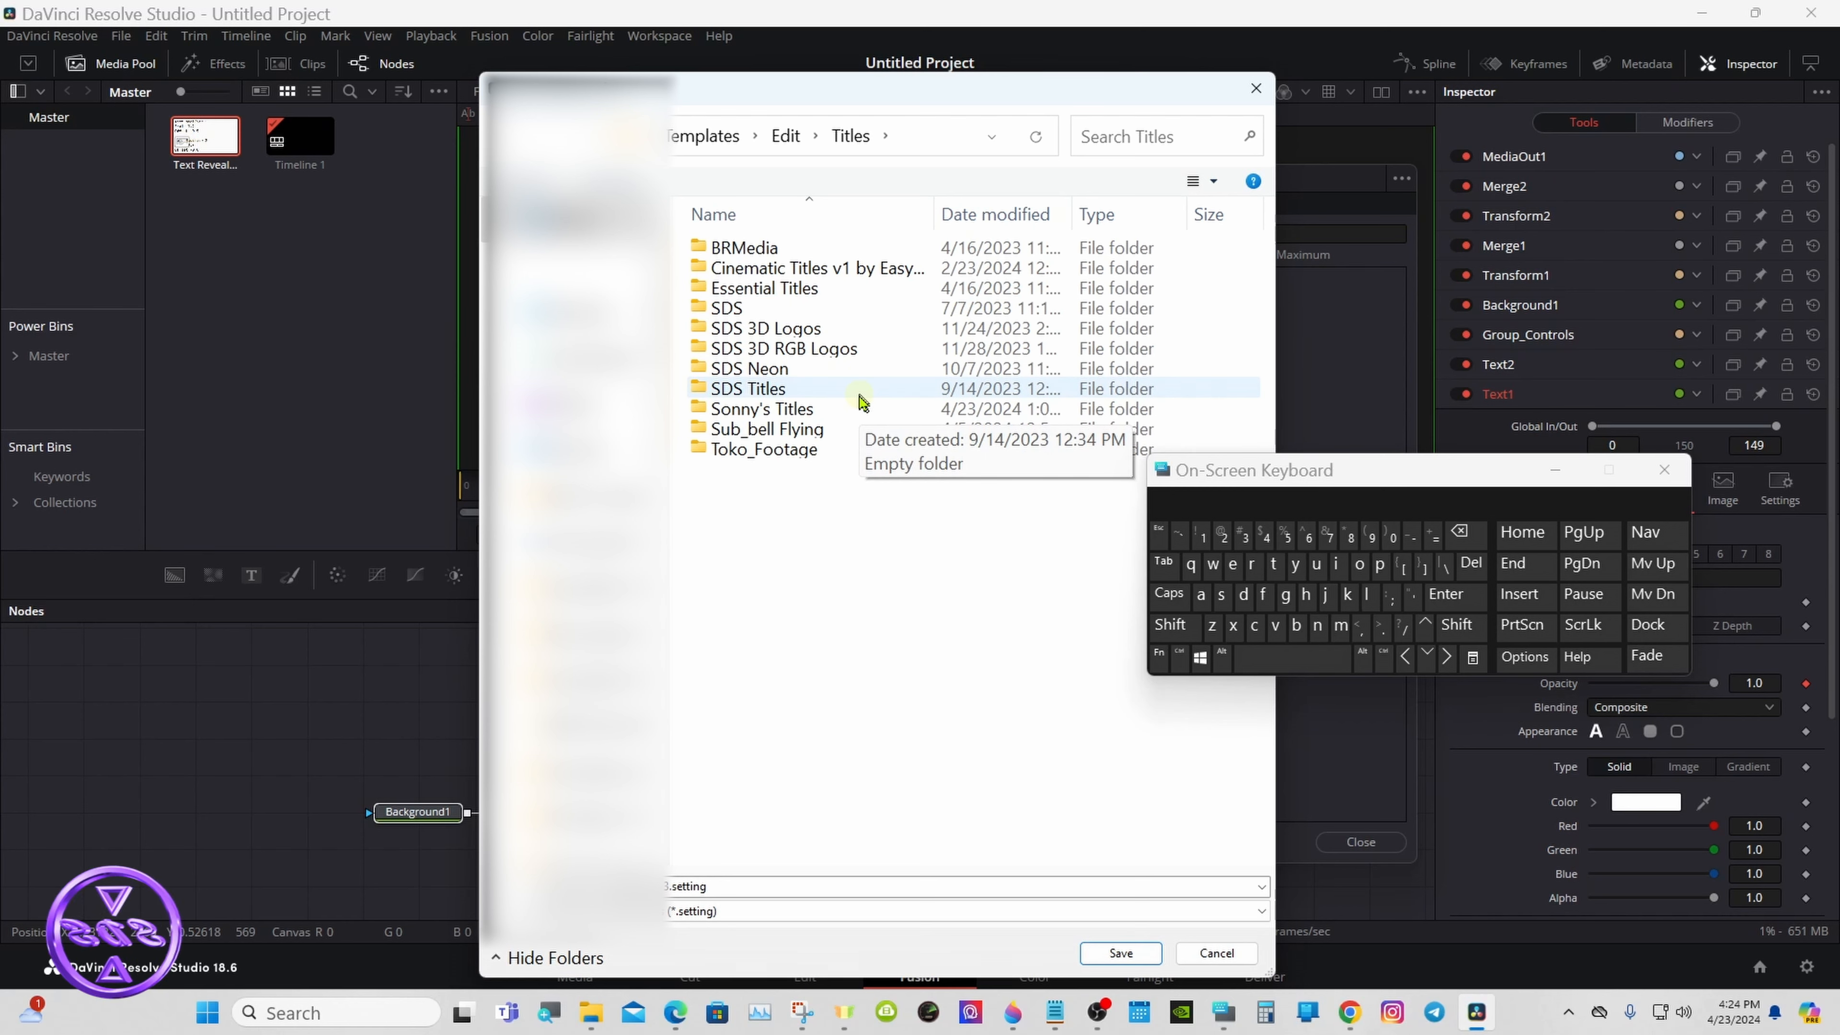
- Save Text Reveal 3.setting in the creator's personal titles folder, replacing the existing file, and close the macro editor
click(864, 410)
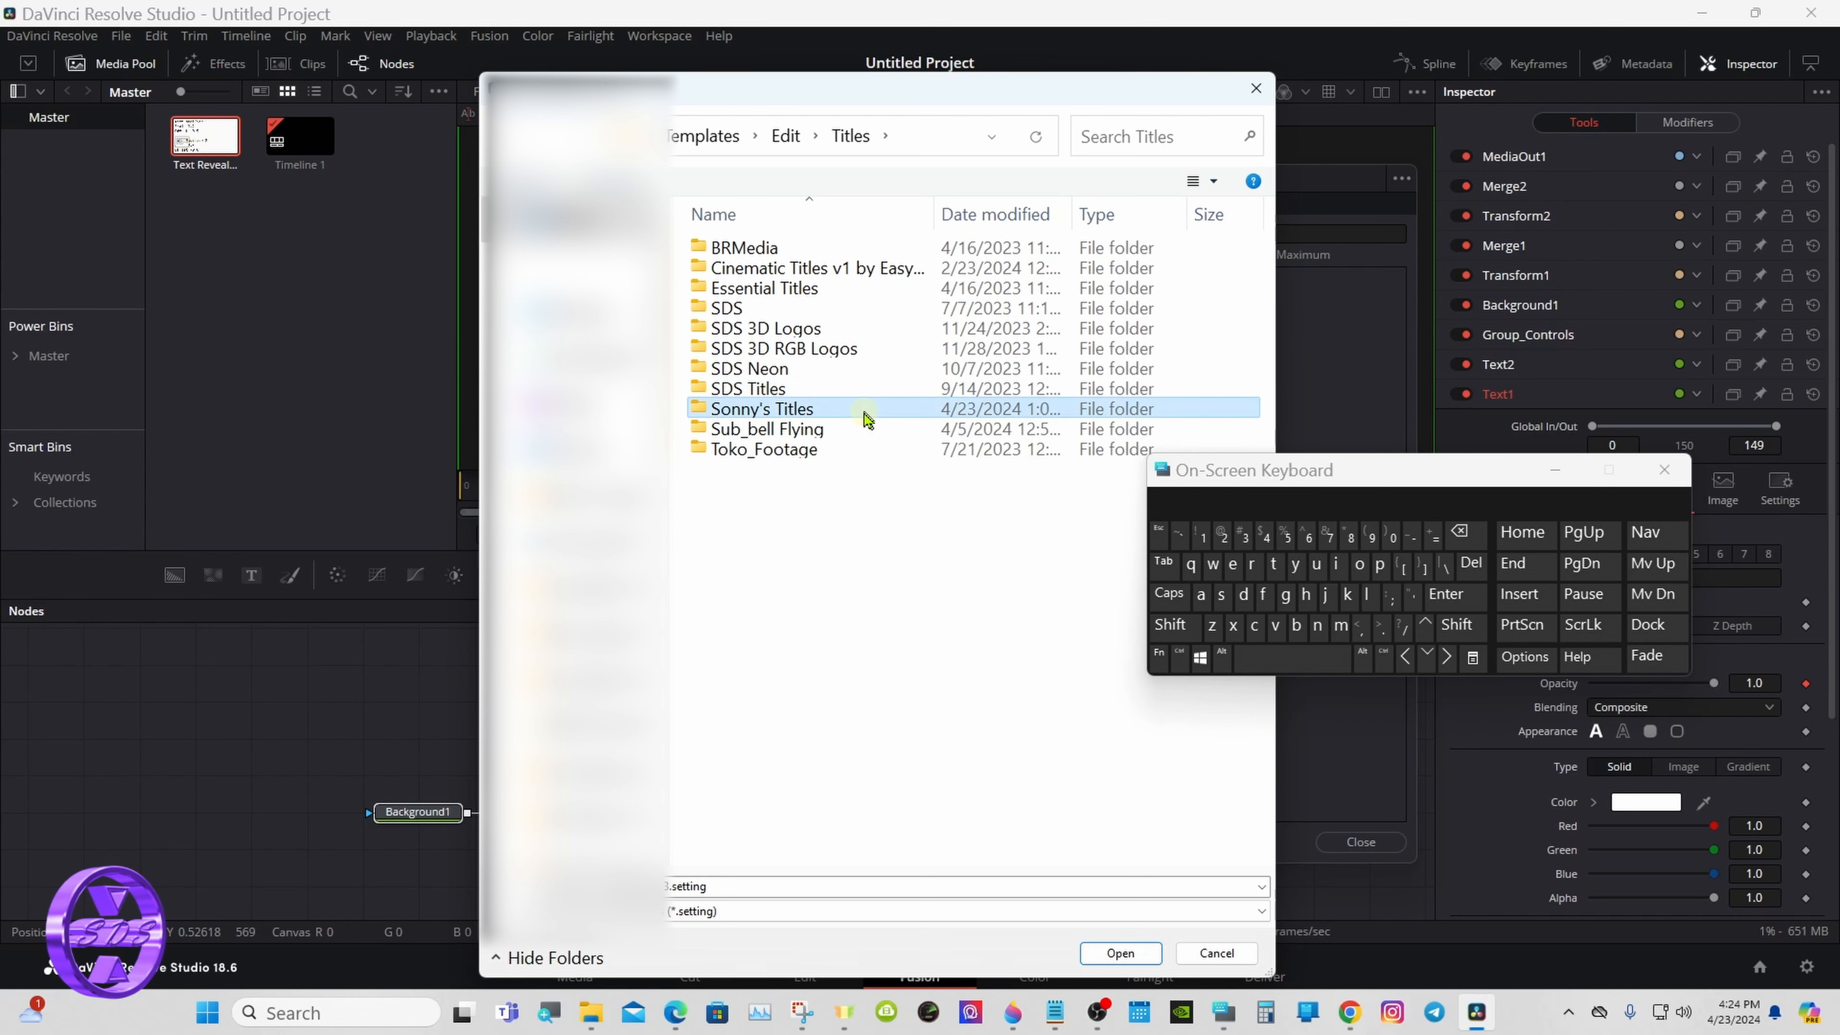
double_click(866, 415)
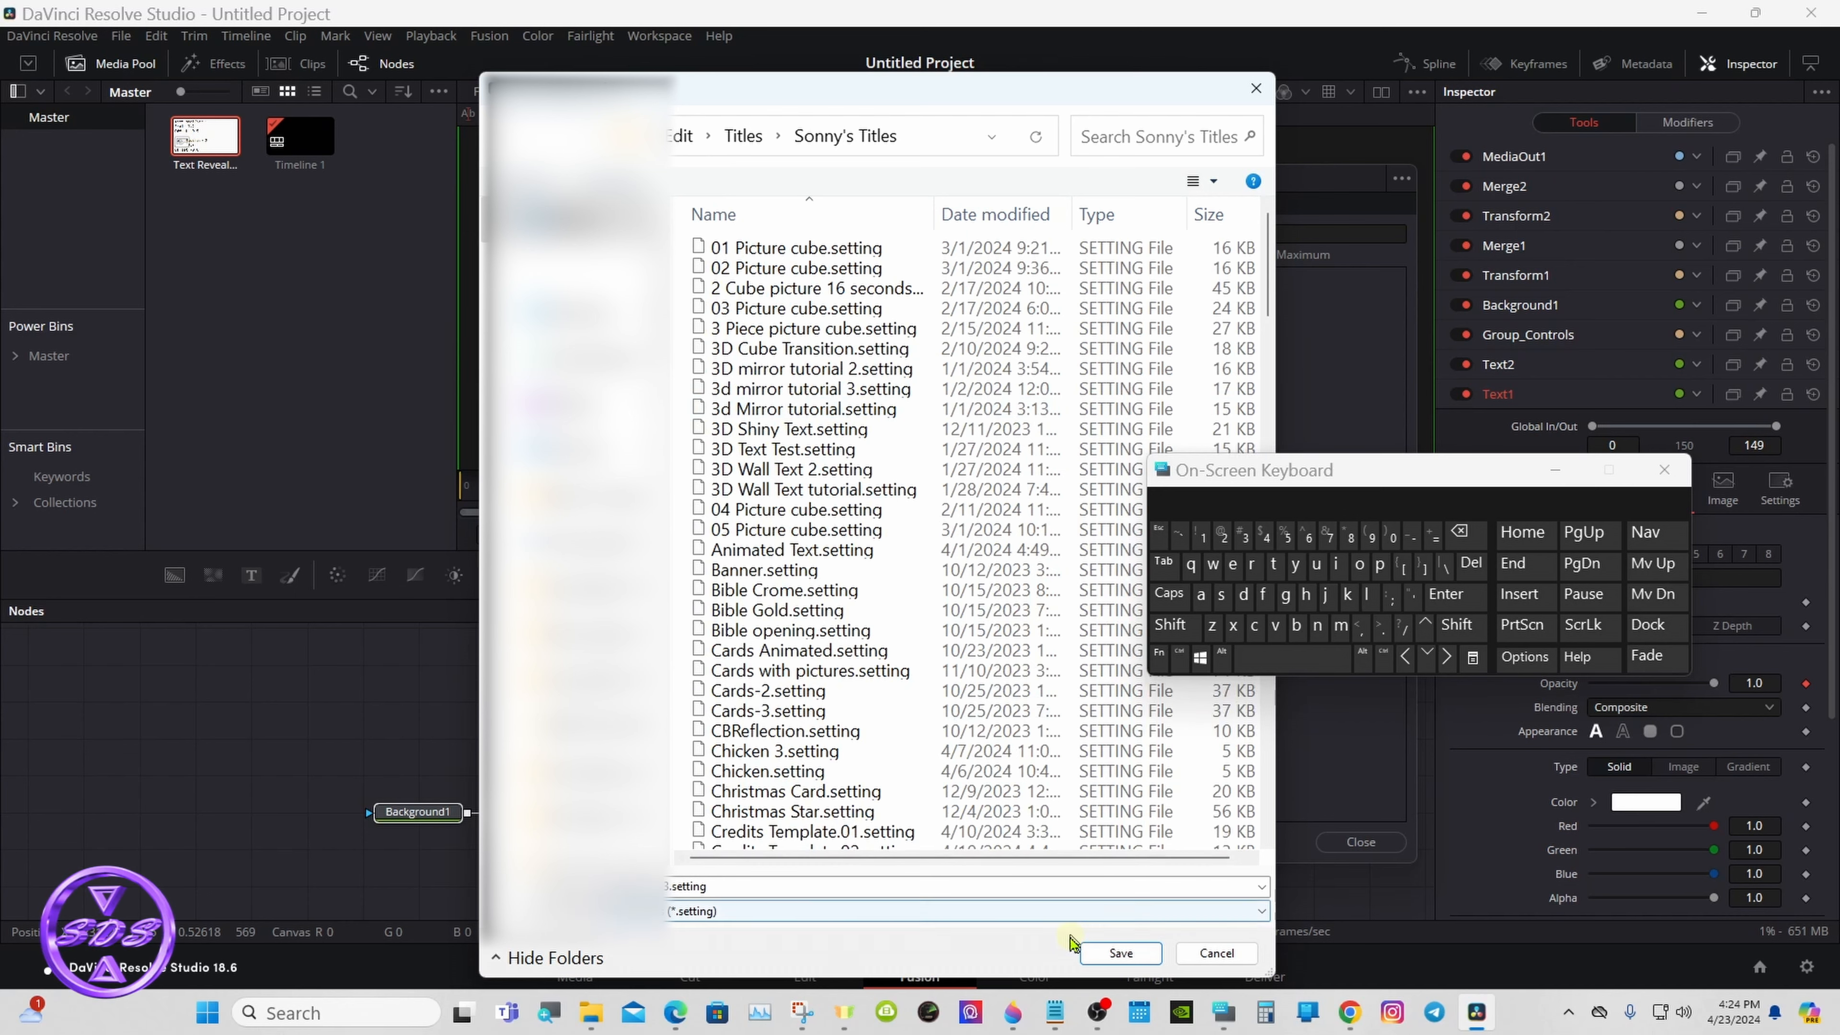
click(1094, 954)
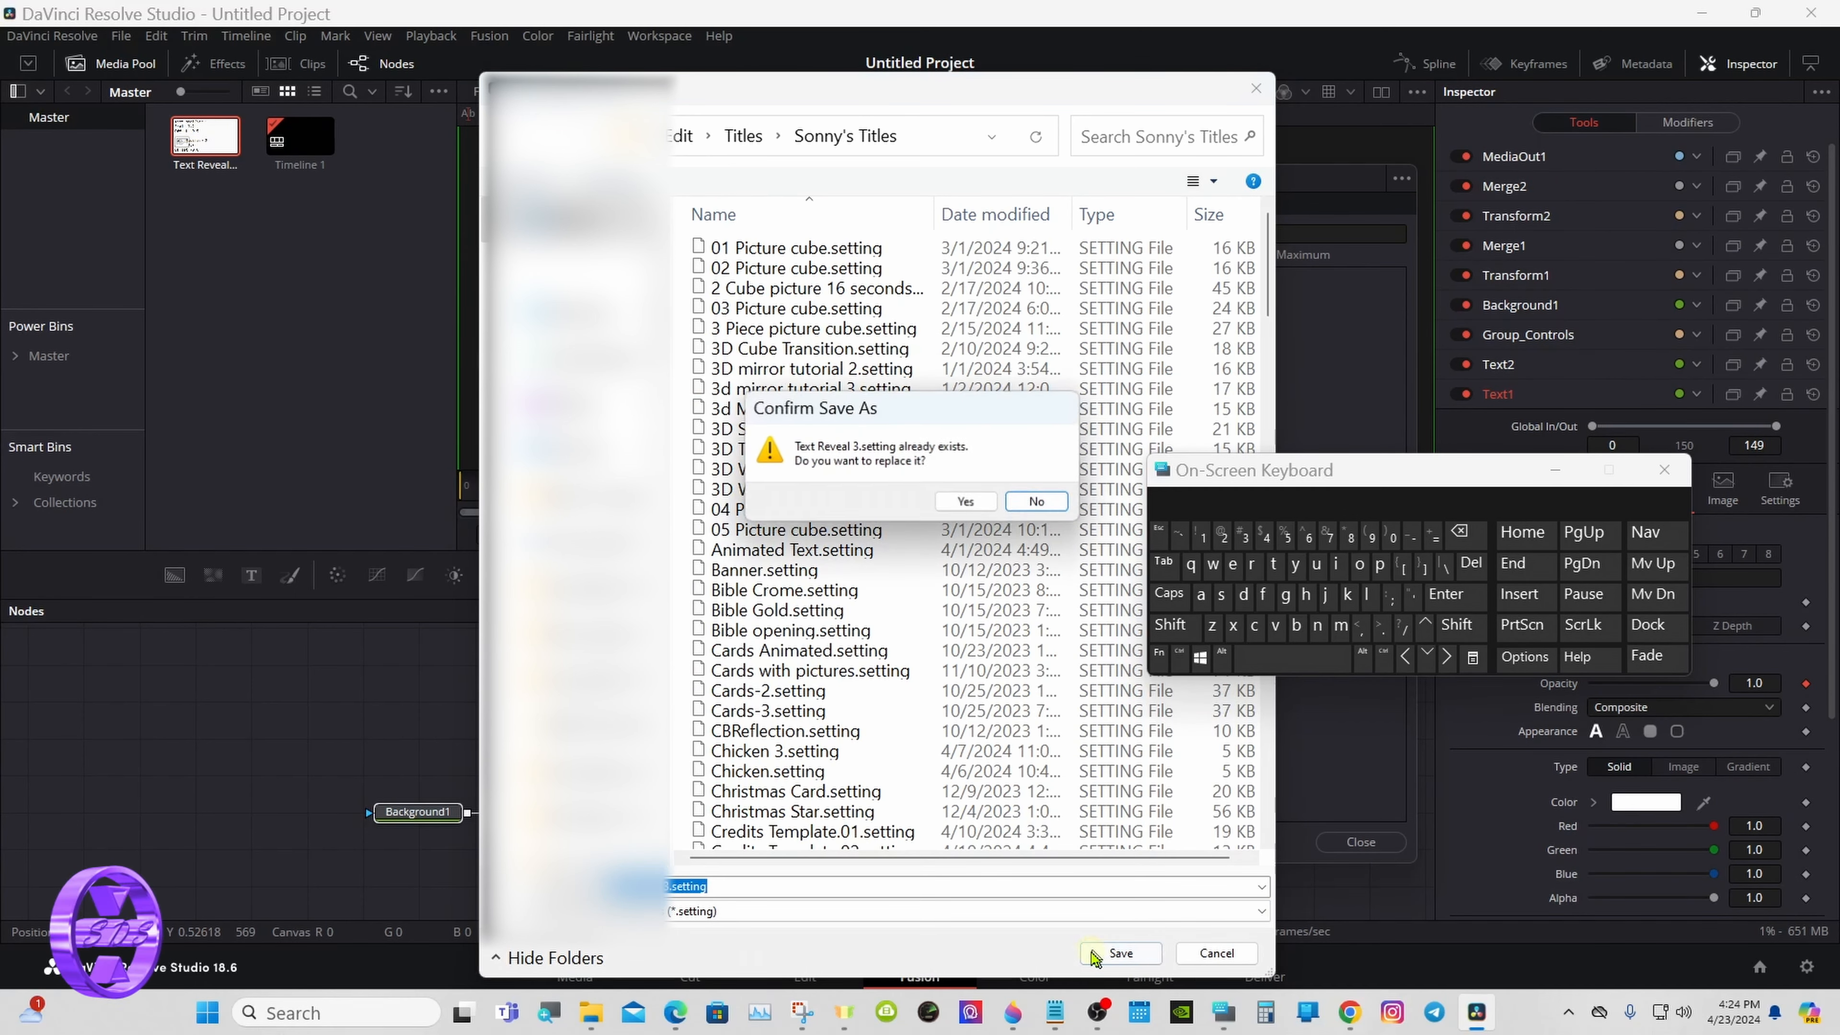
click(966, 502)
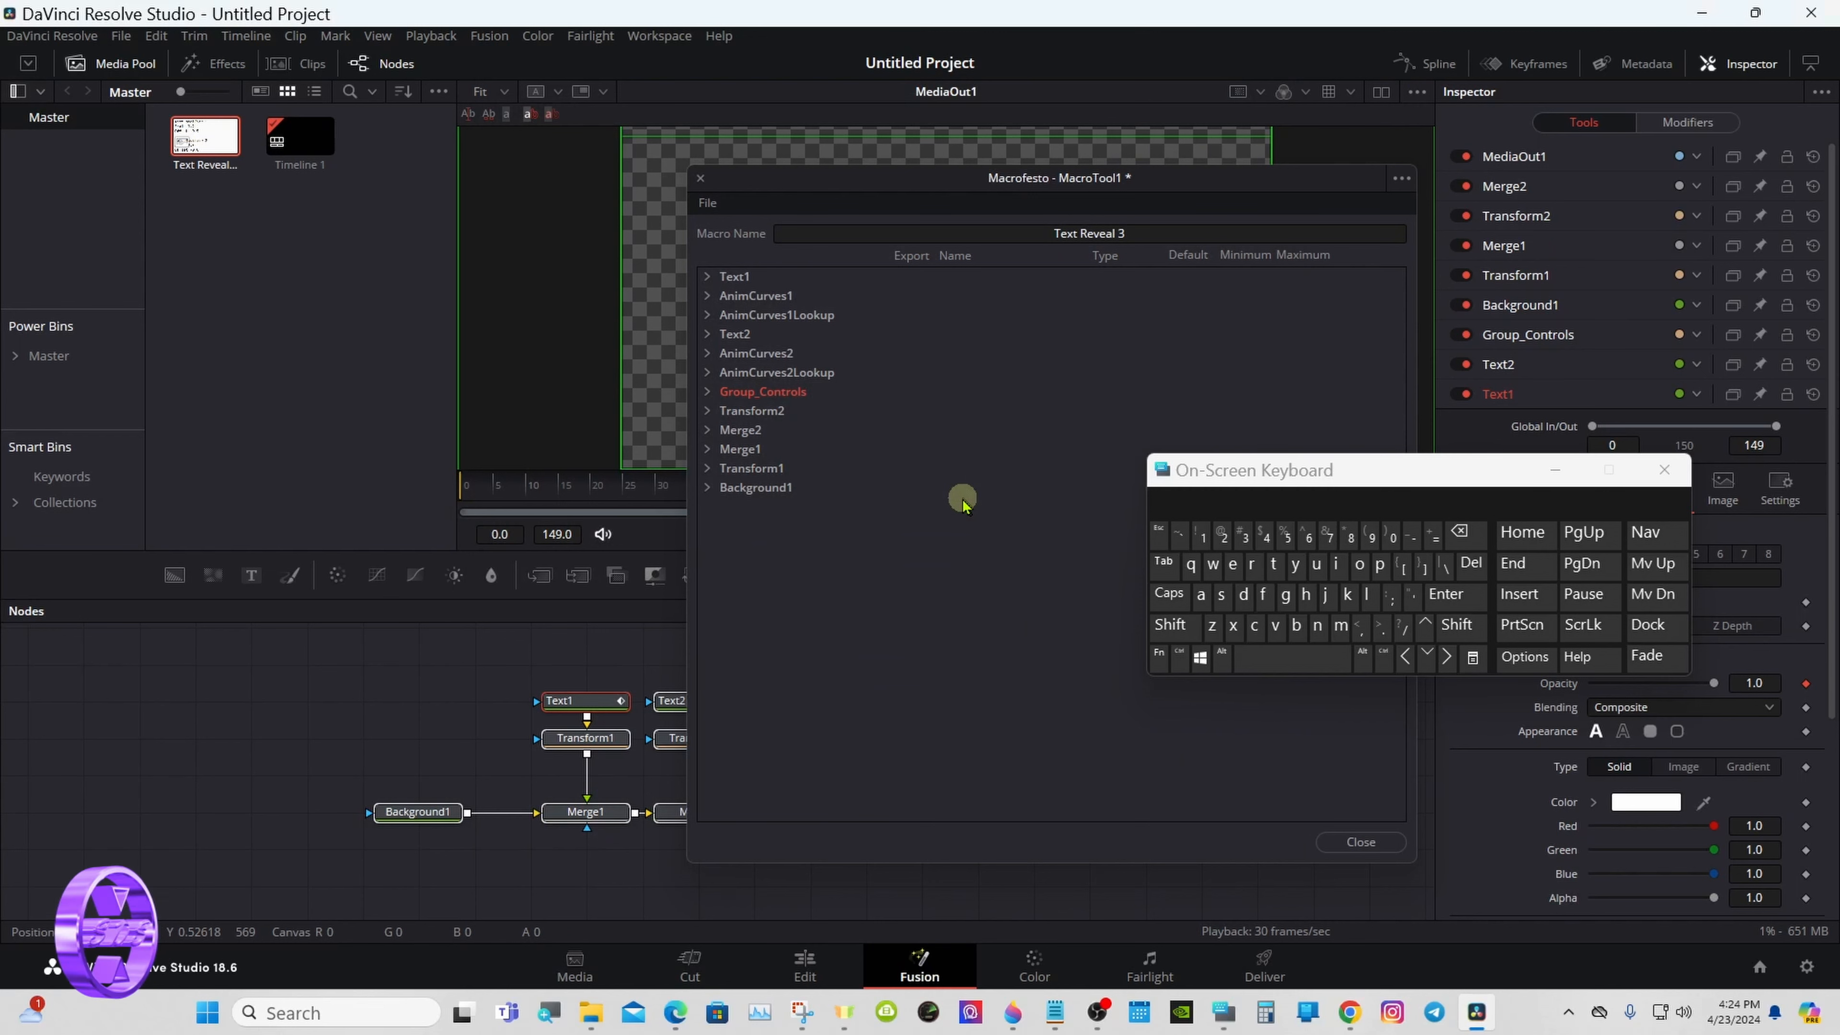
click(1337, 843)
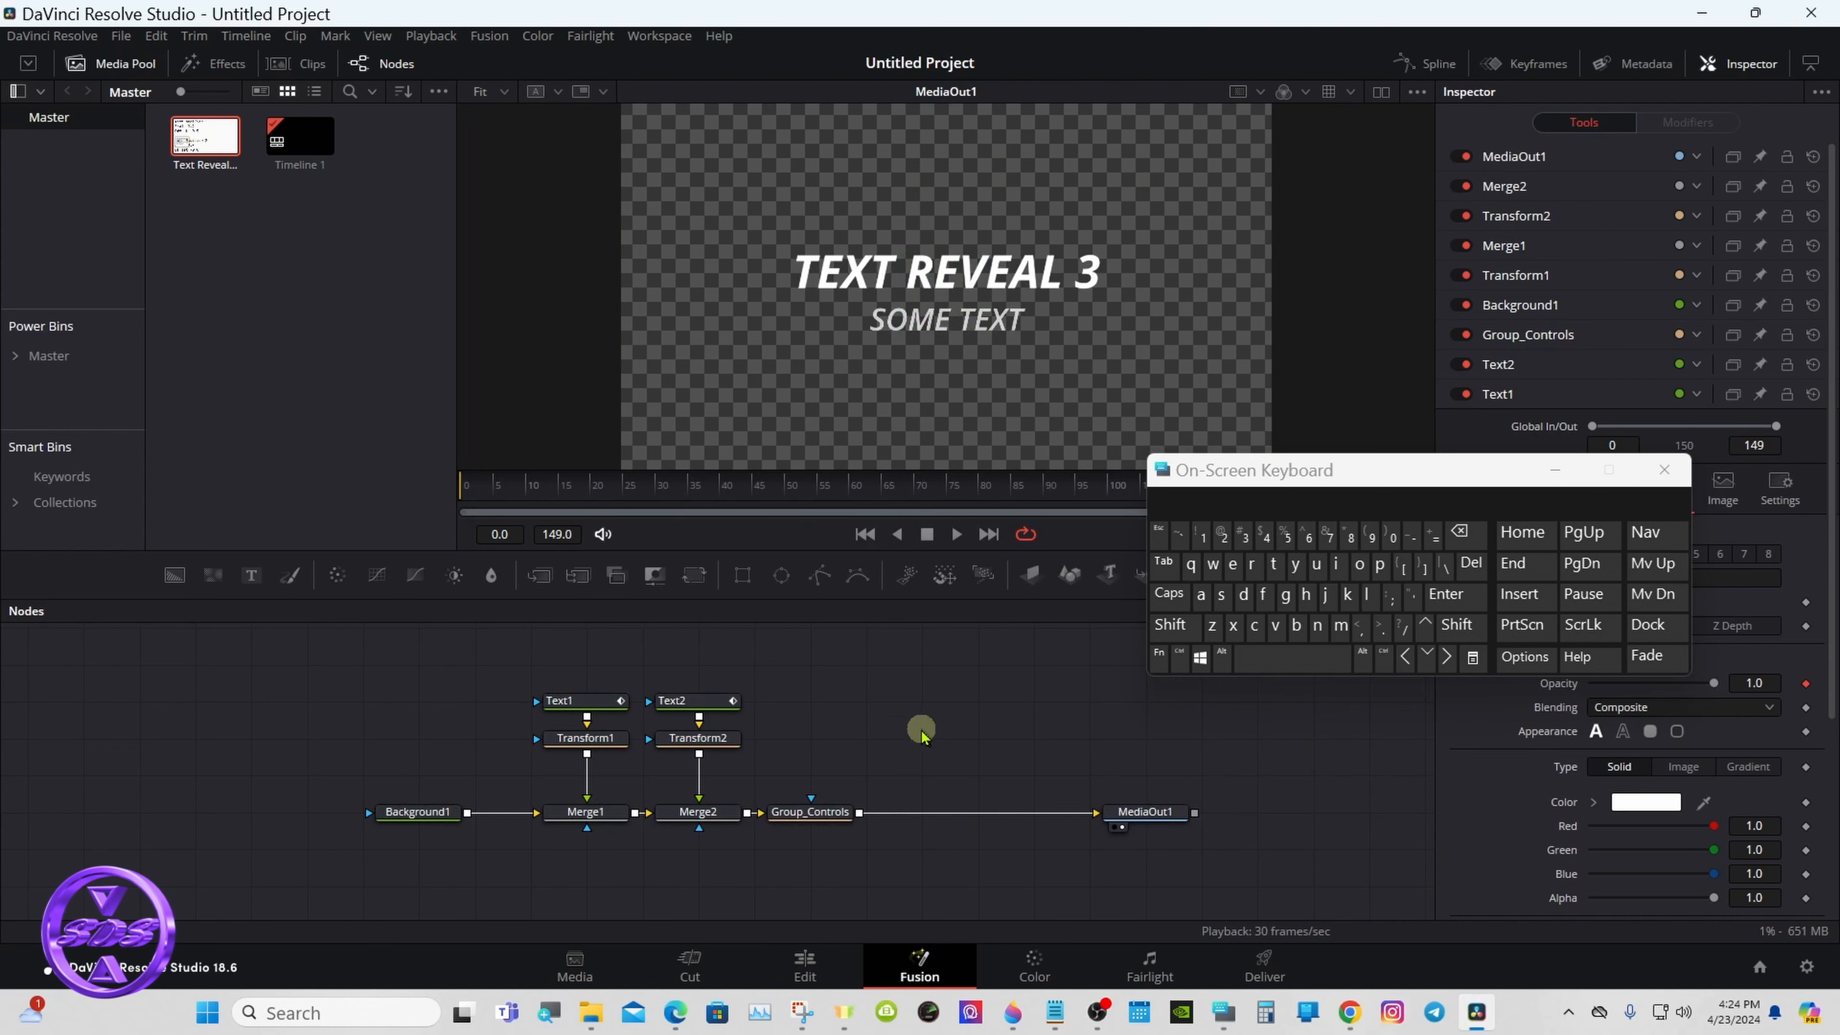
- Switch to the Edit page, minimise the on-screen keyboard, and dismiss the macro editor window
click(802, 962)
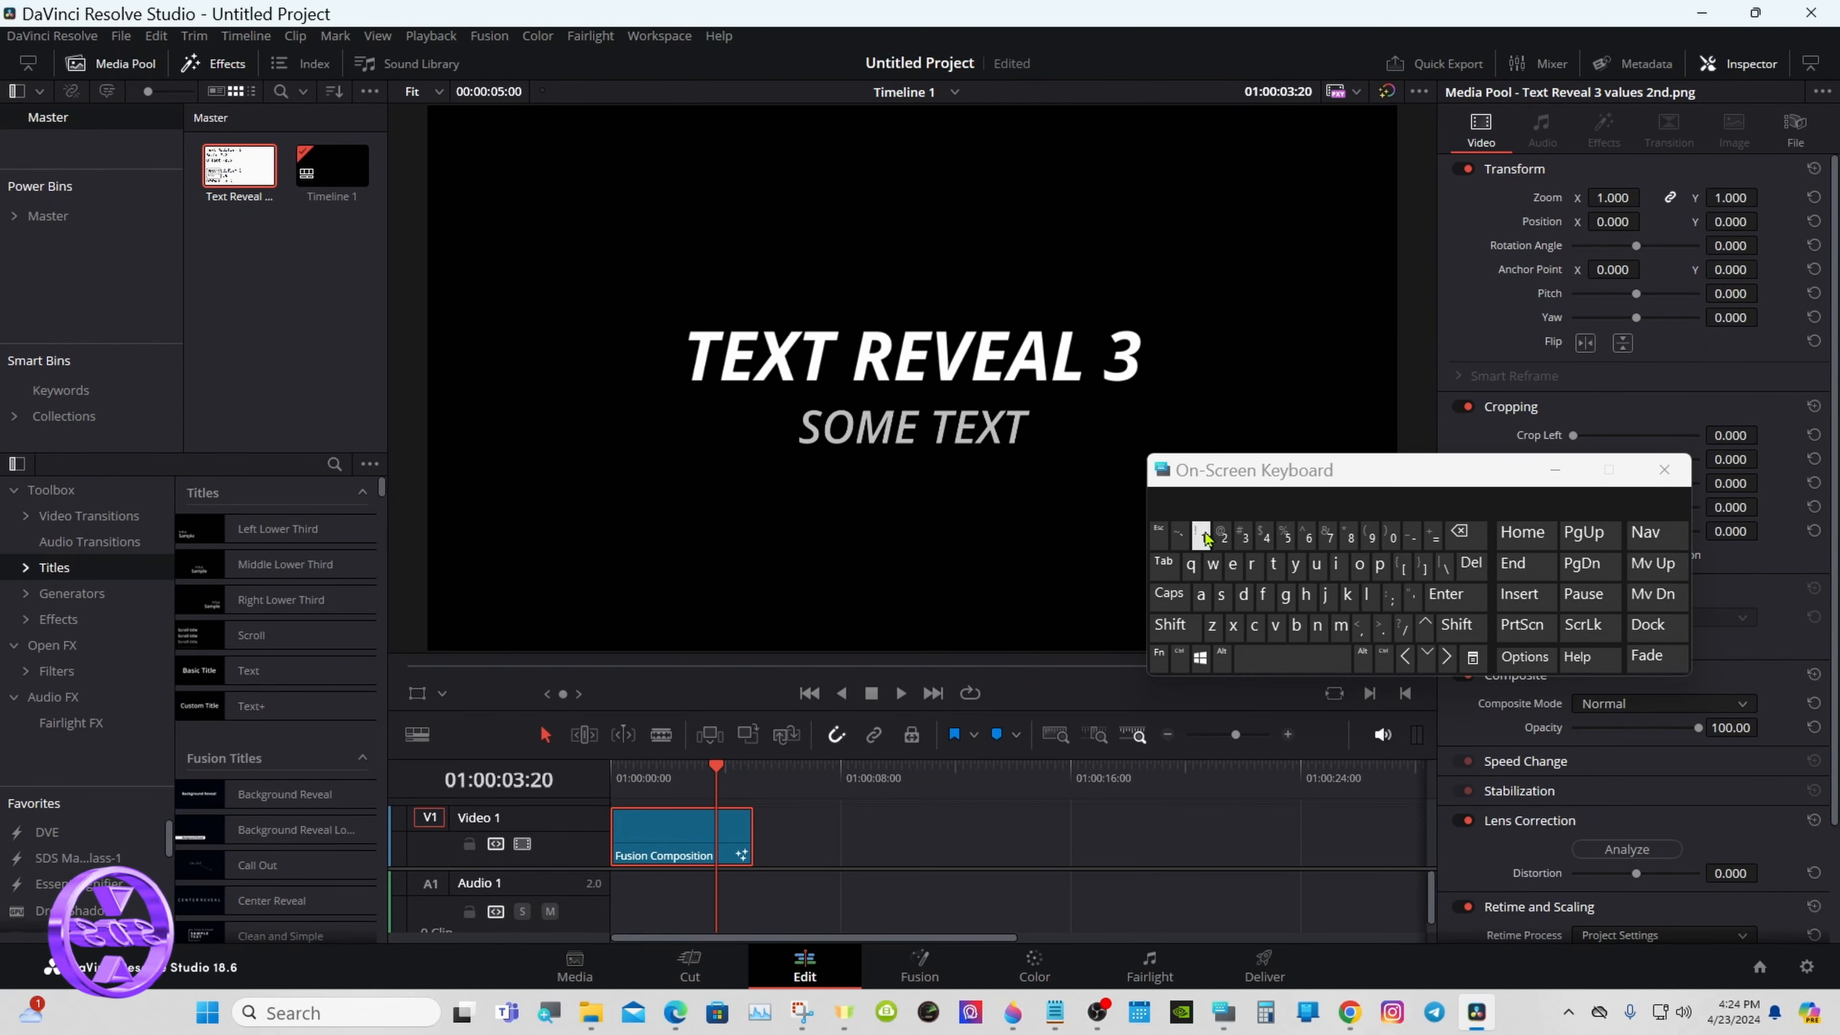
drag(1237, 475, 1278, 694)
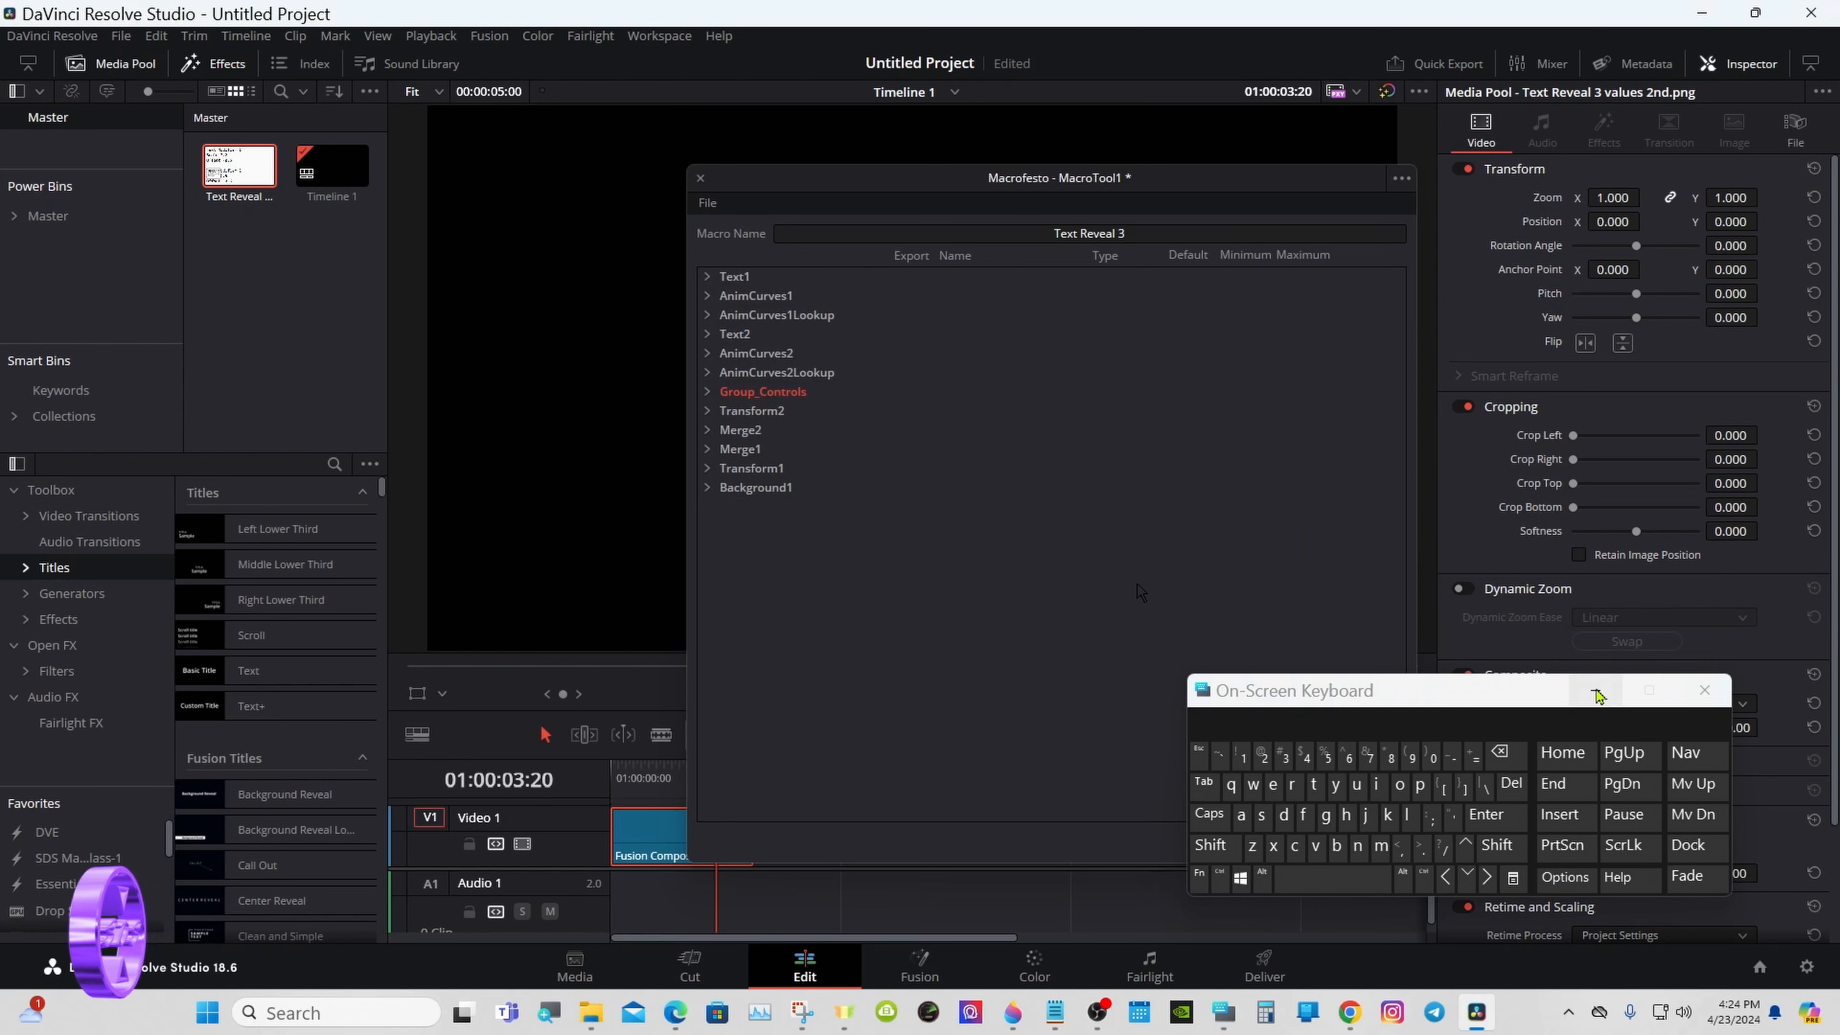
click(1601, 693)
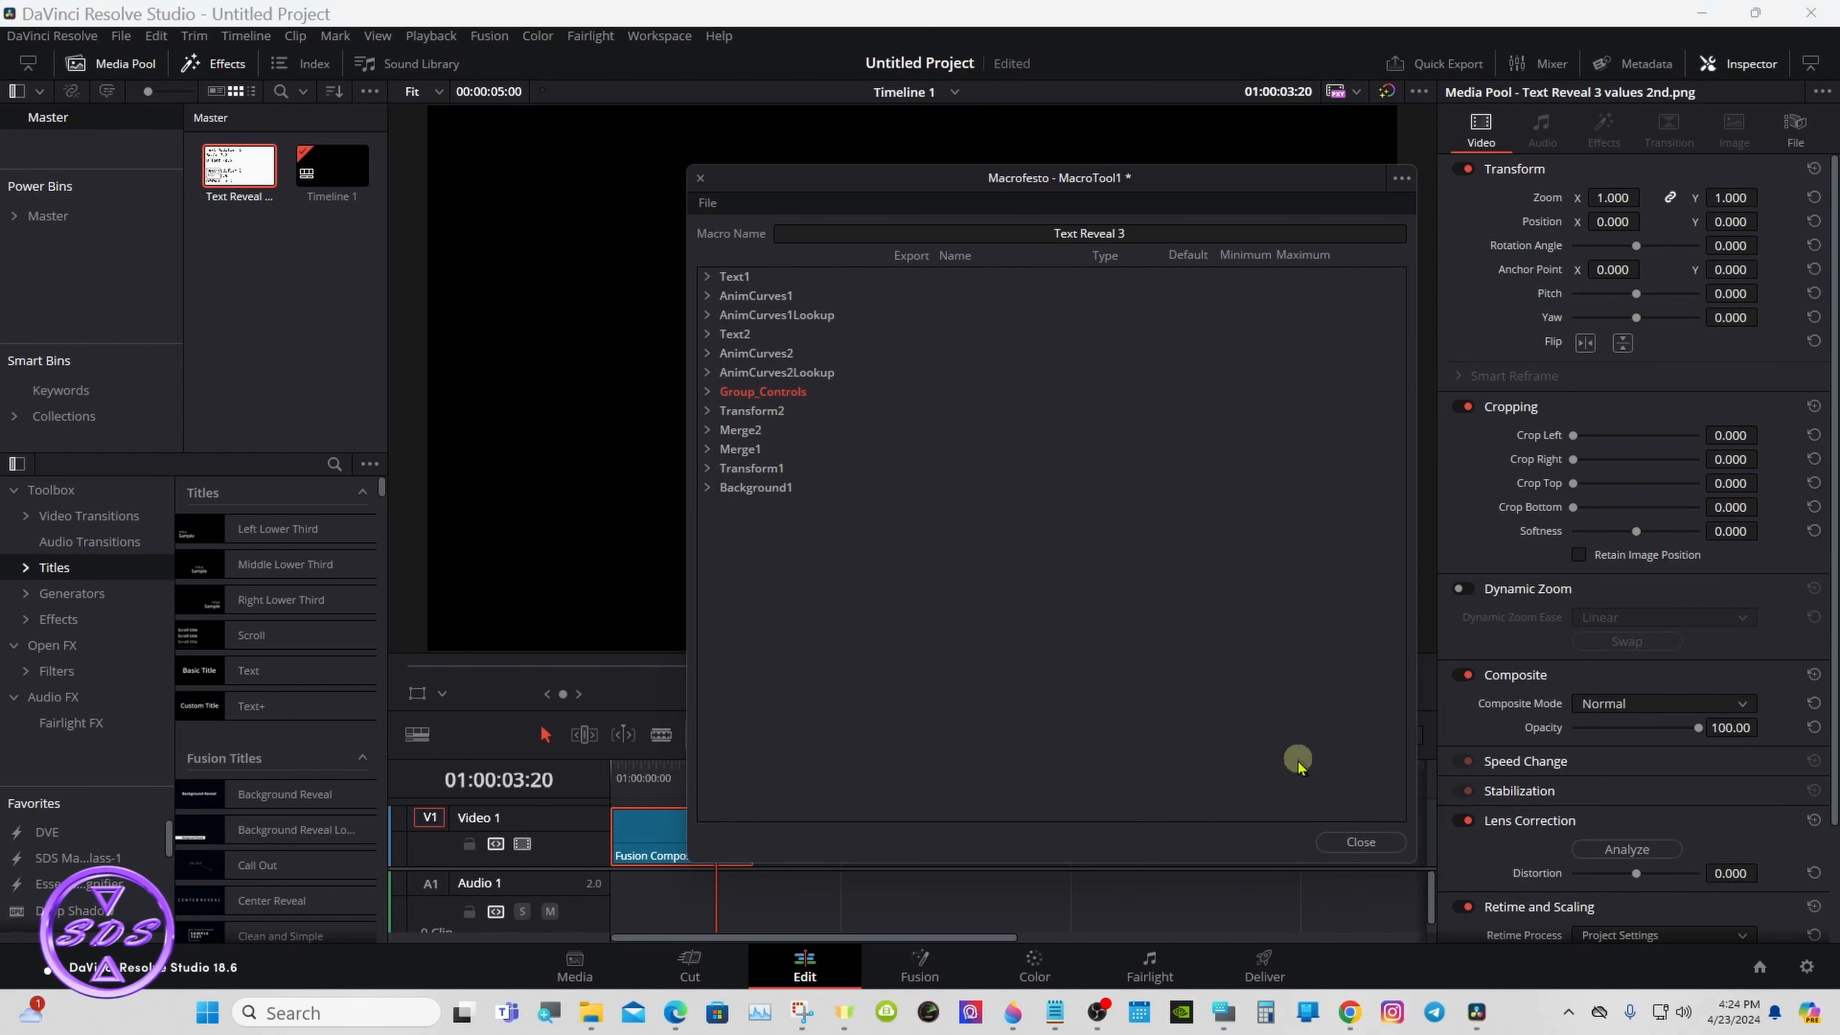
click(1325, 838)
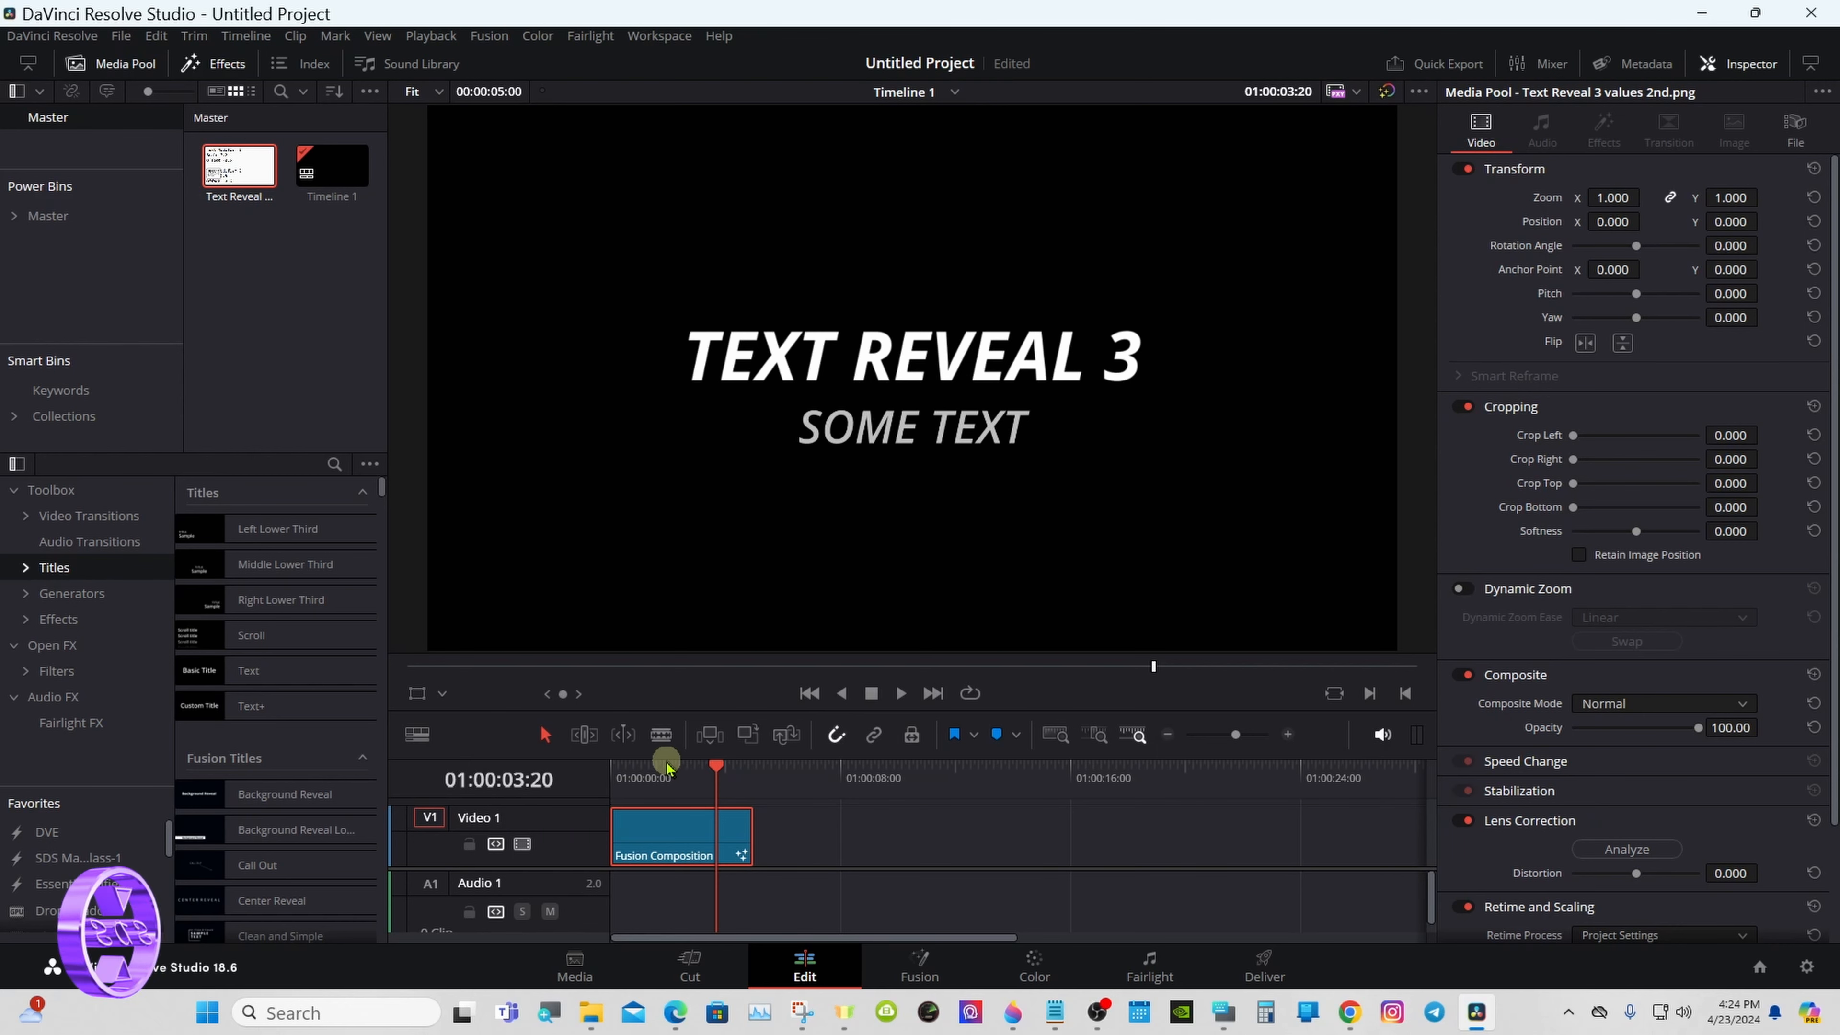
- Move the Fusion Composition clip up to Video 2 and place a Solid Color generator beneath it on Video 1
drag(681, 757, 682, 724)
drag(661, 803, 621, 838)
click(72, 592)
drag(199, 844, 627, 841)
- Change the Solid Color generator's color to the dark purple basic color
click(1534, 258)
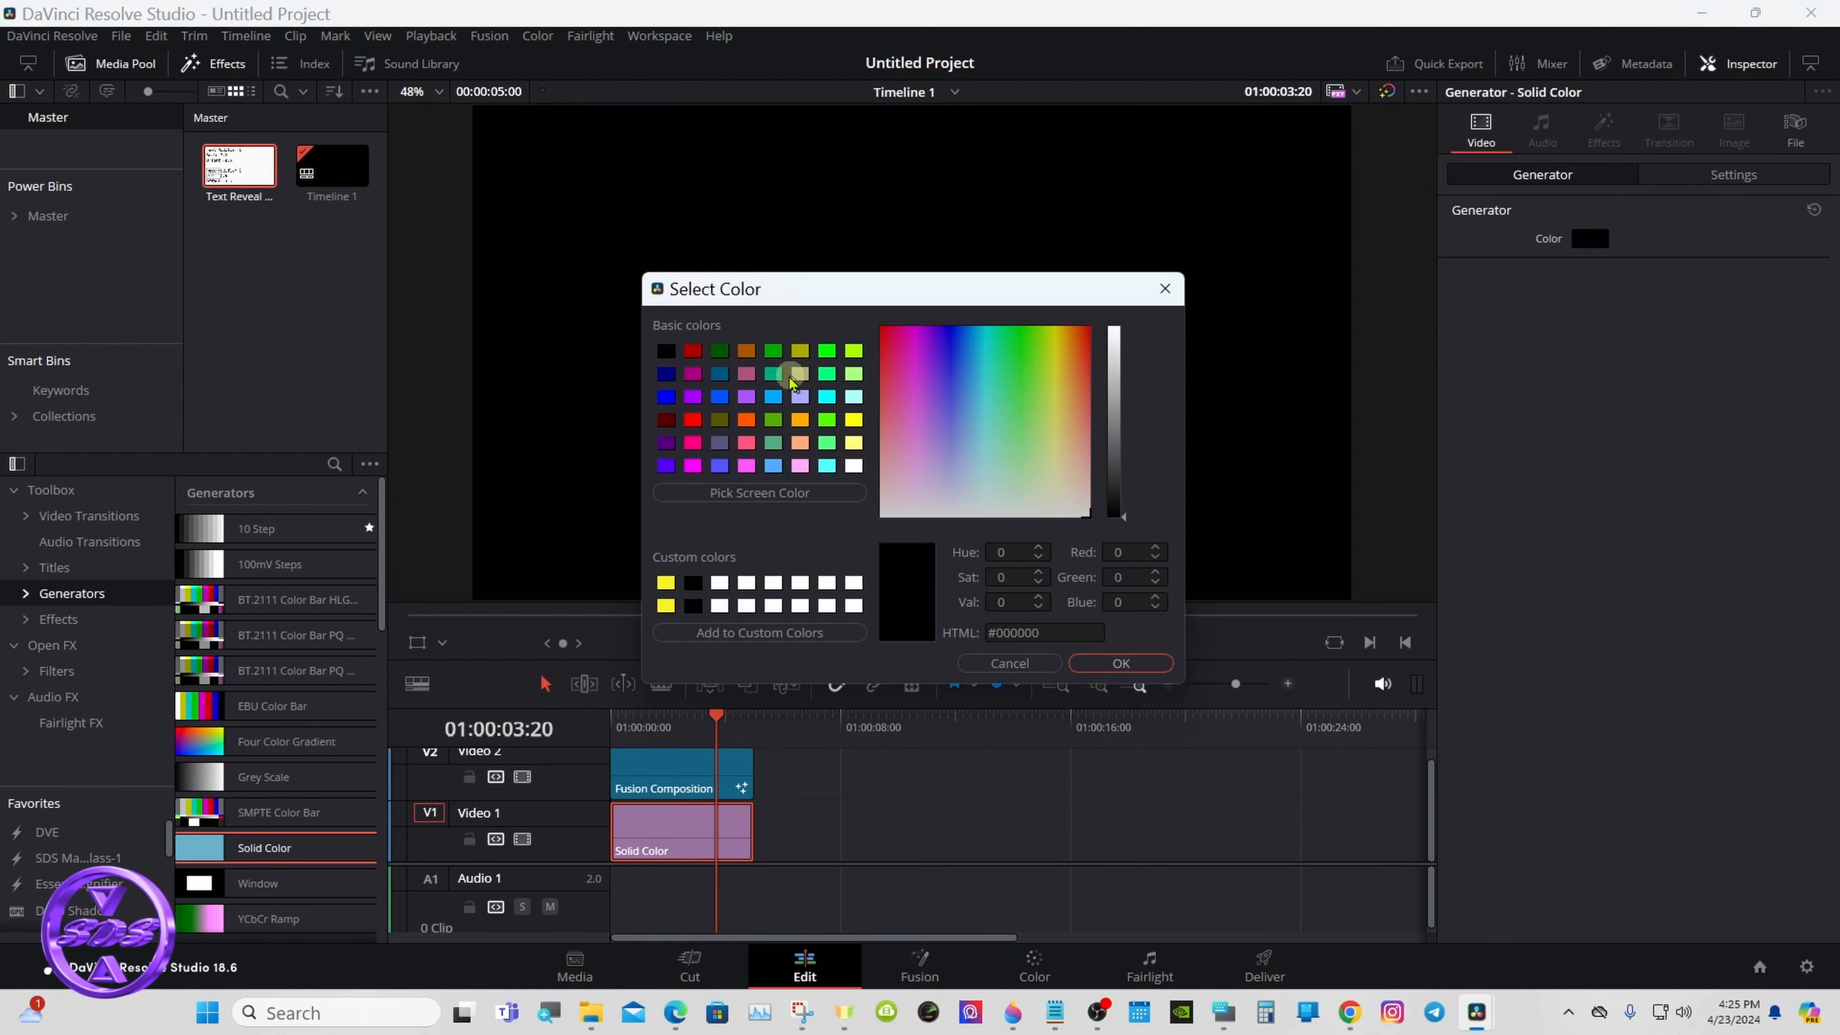
click(666, 443)
click(1121, 663)
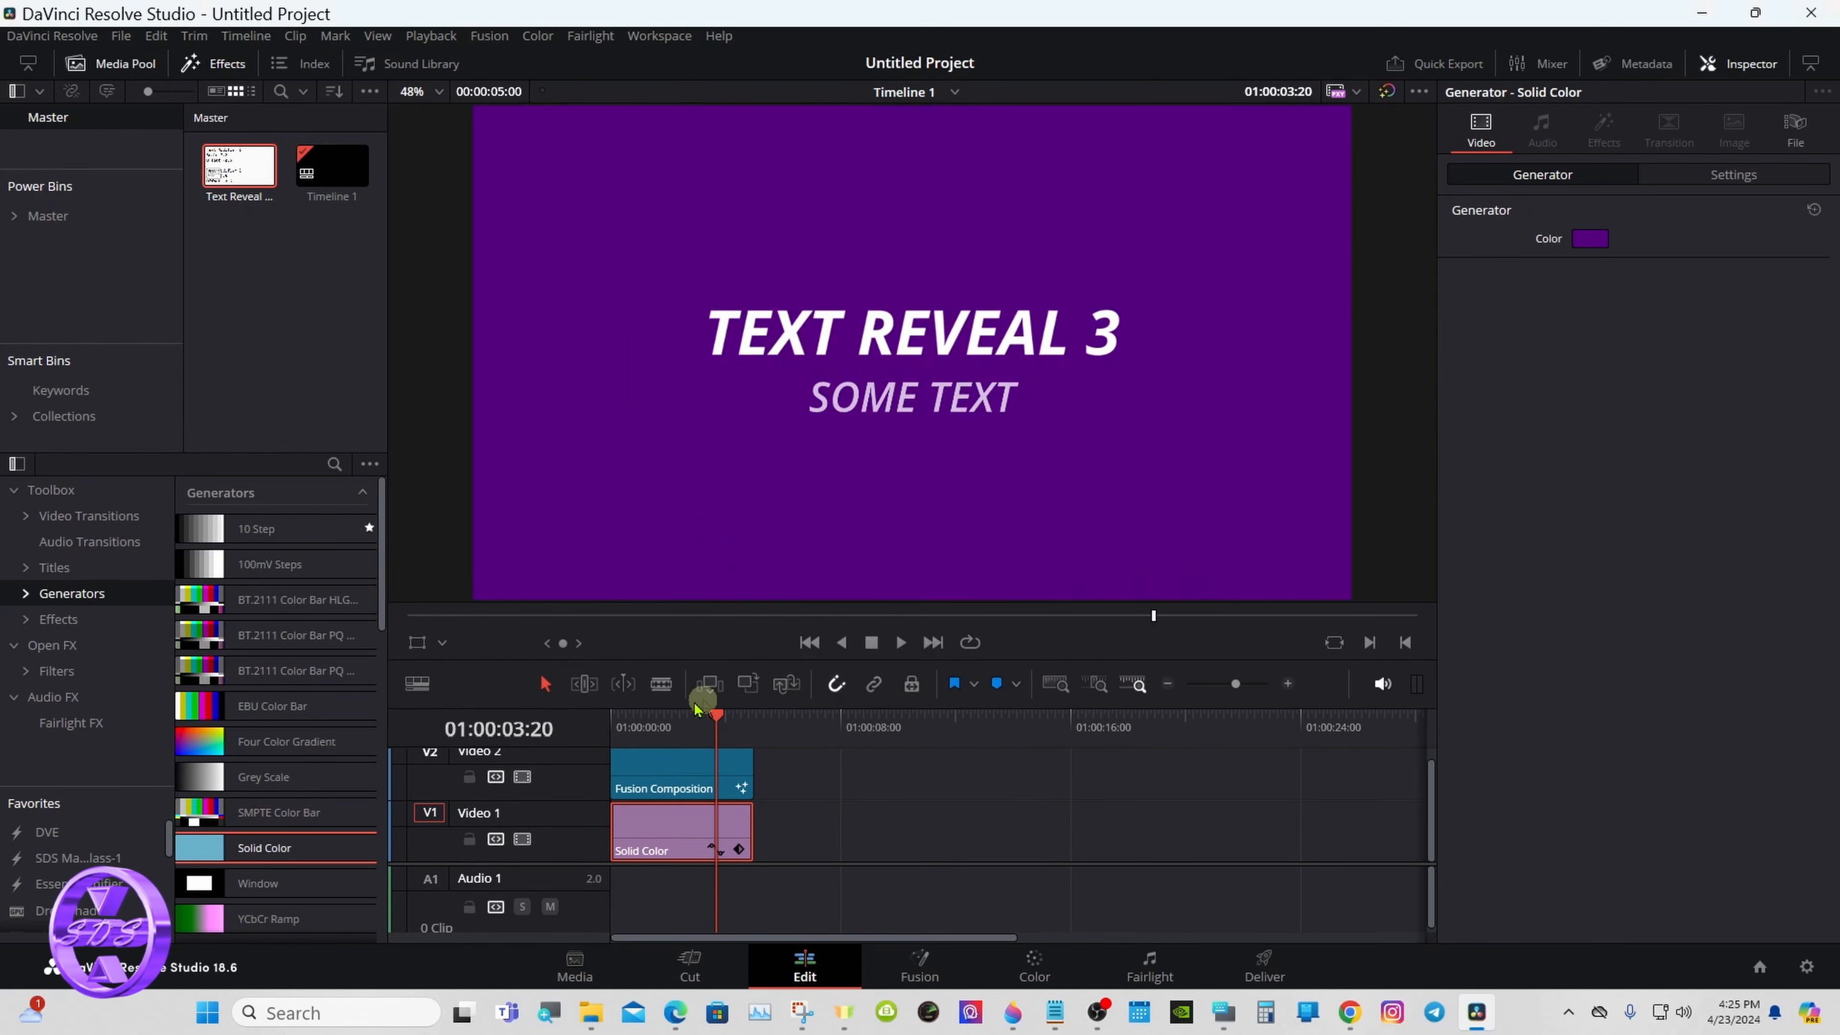
- Find Text Reveal 3 in the creator's personal titles category and place it on Video 2 after the Fusion Composition, spanning 01:00:10:00
drag(716, 721, 657, 720)
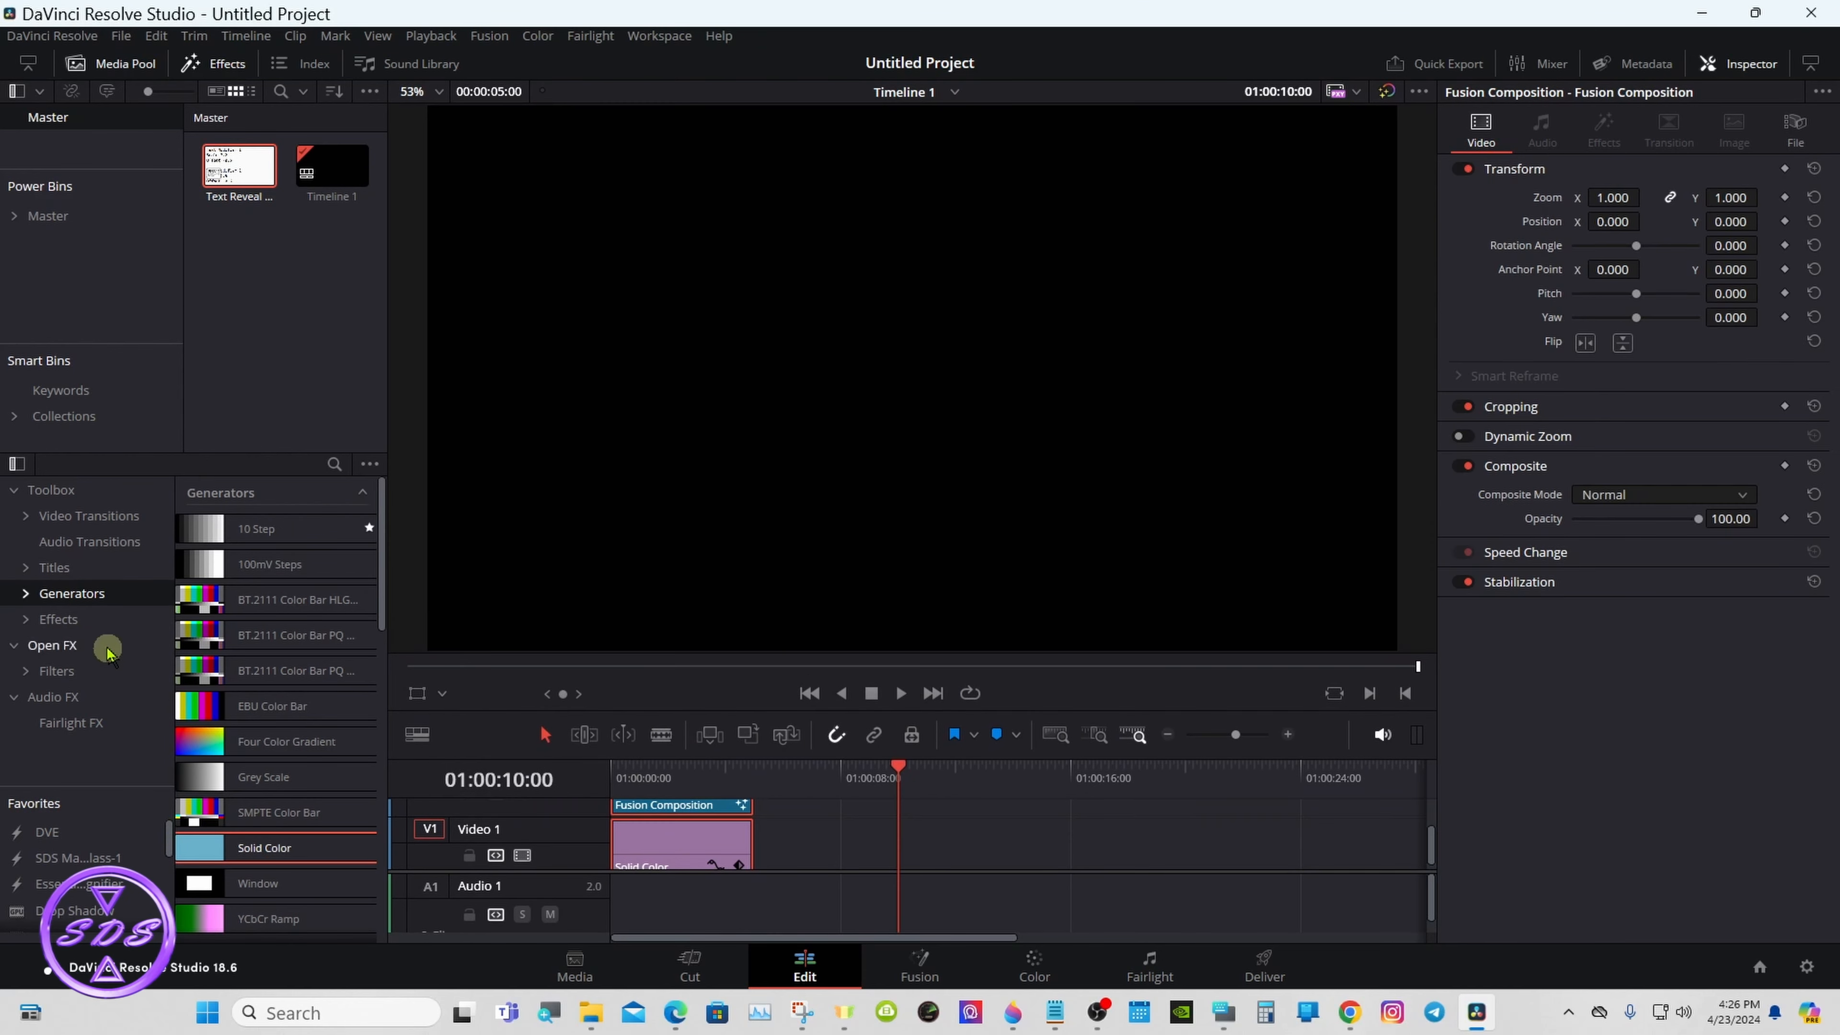
click(48, 567)
click(24, 567)
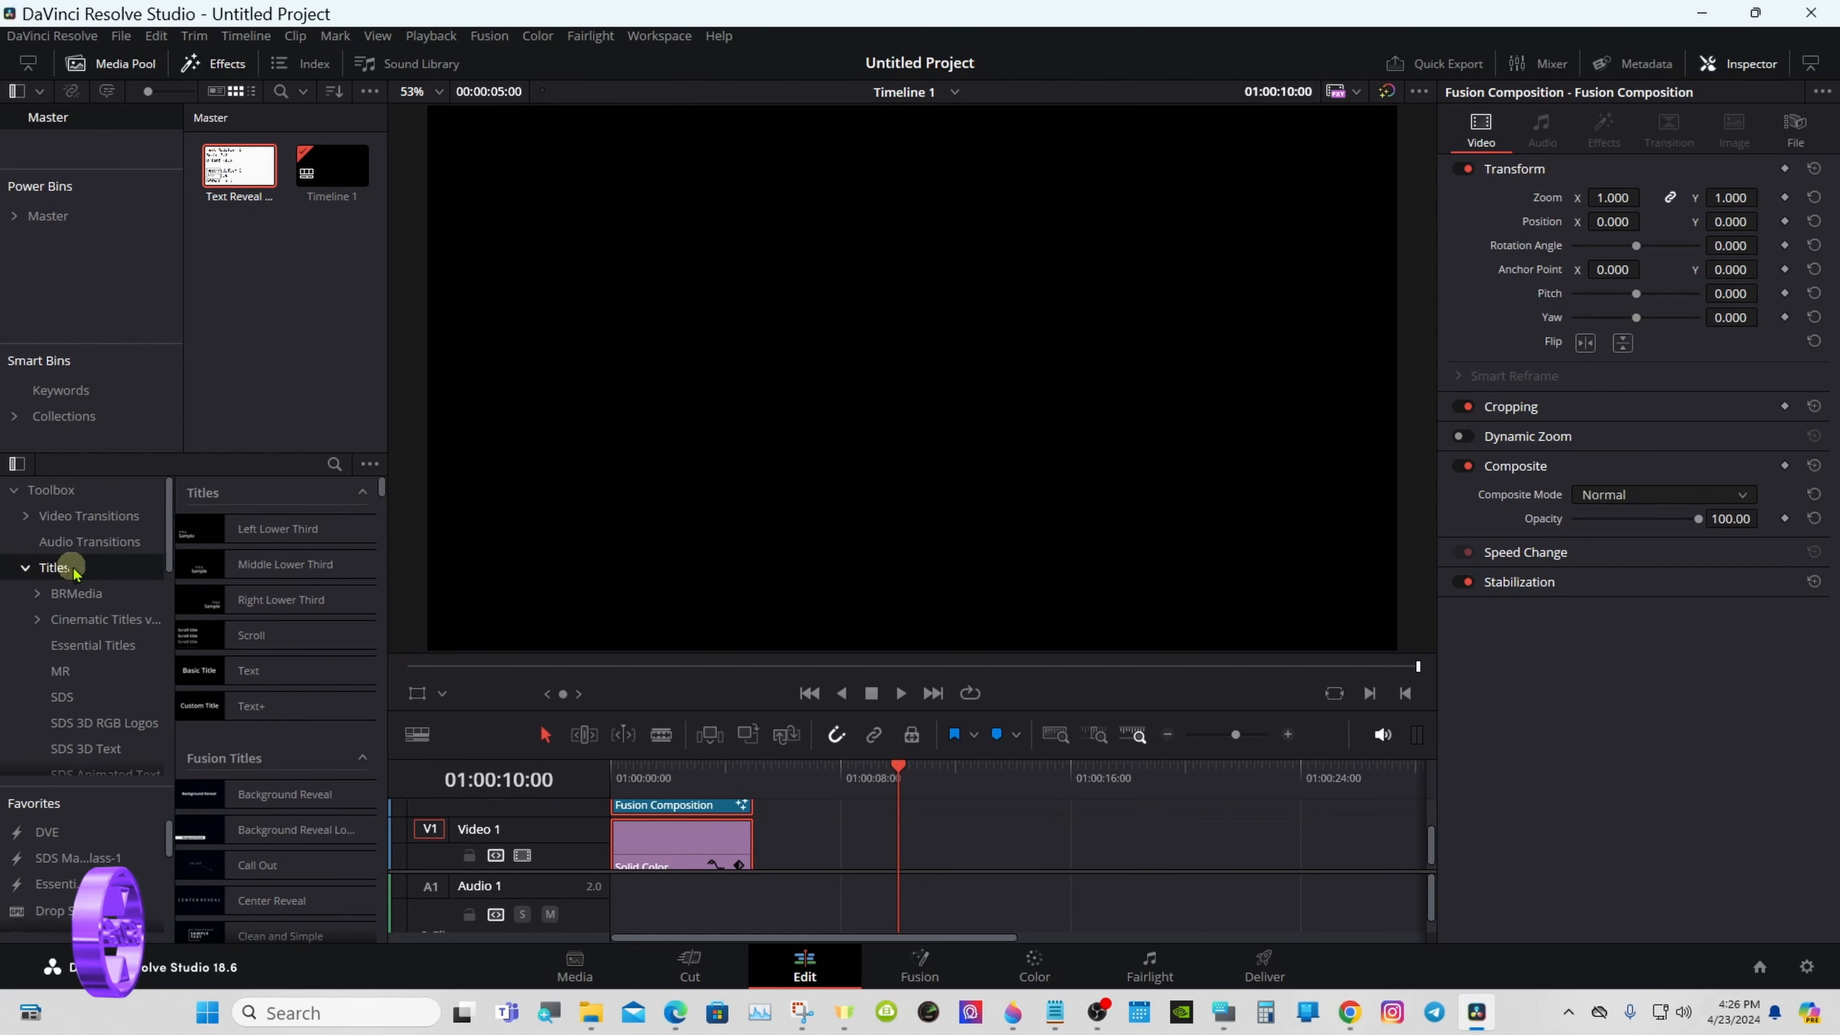
drag(169, 522, 164, 673)
click(149, 664)
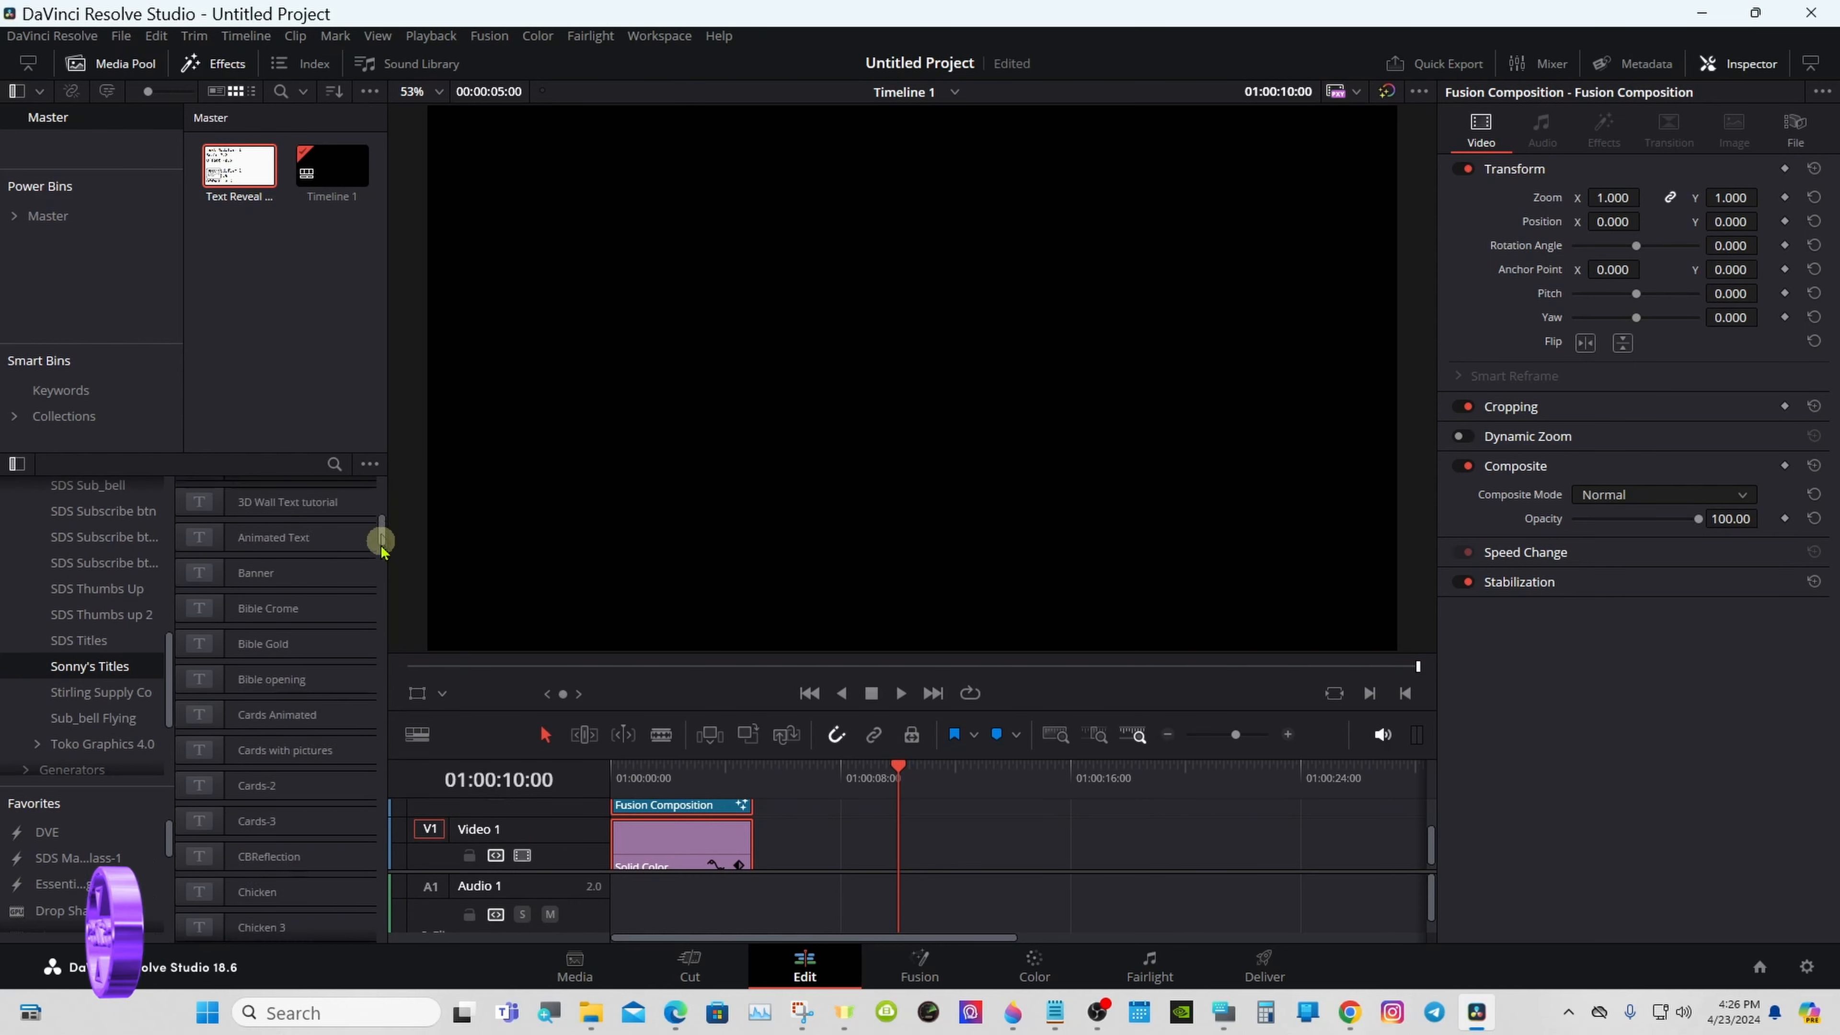
drag(382, 535, 382, 851)
drag(279, 722, 934, 809)
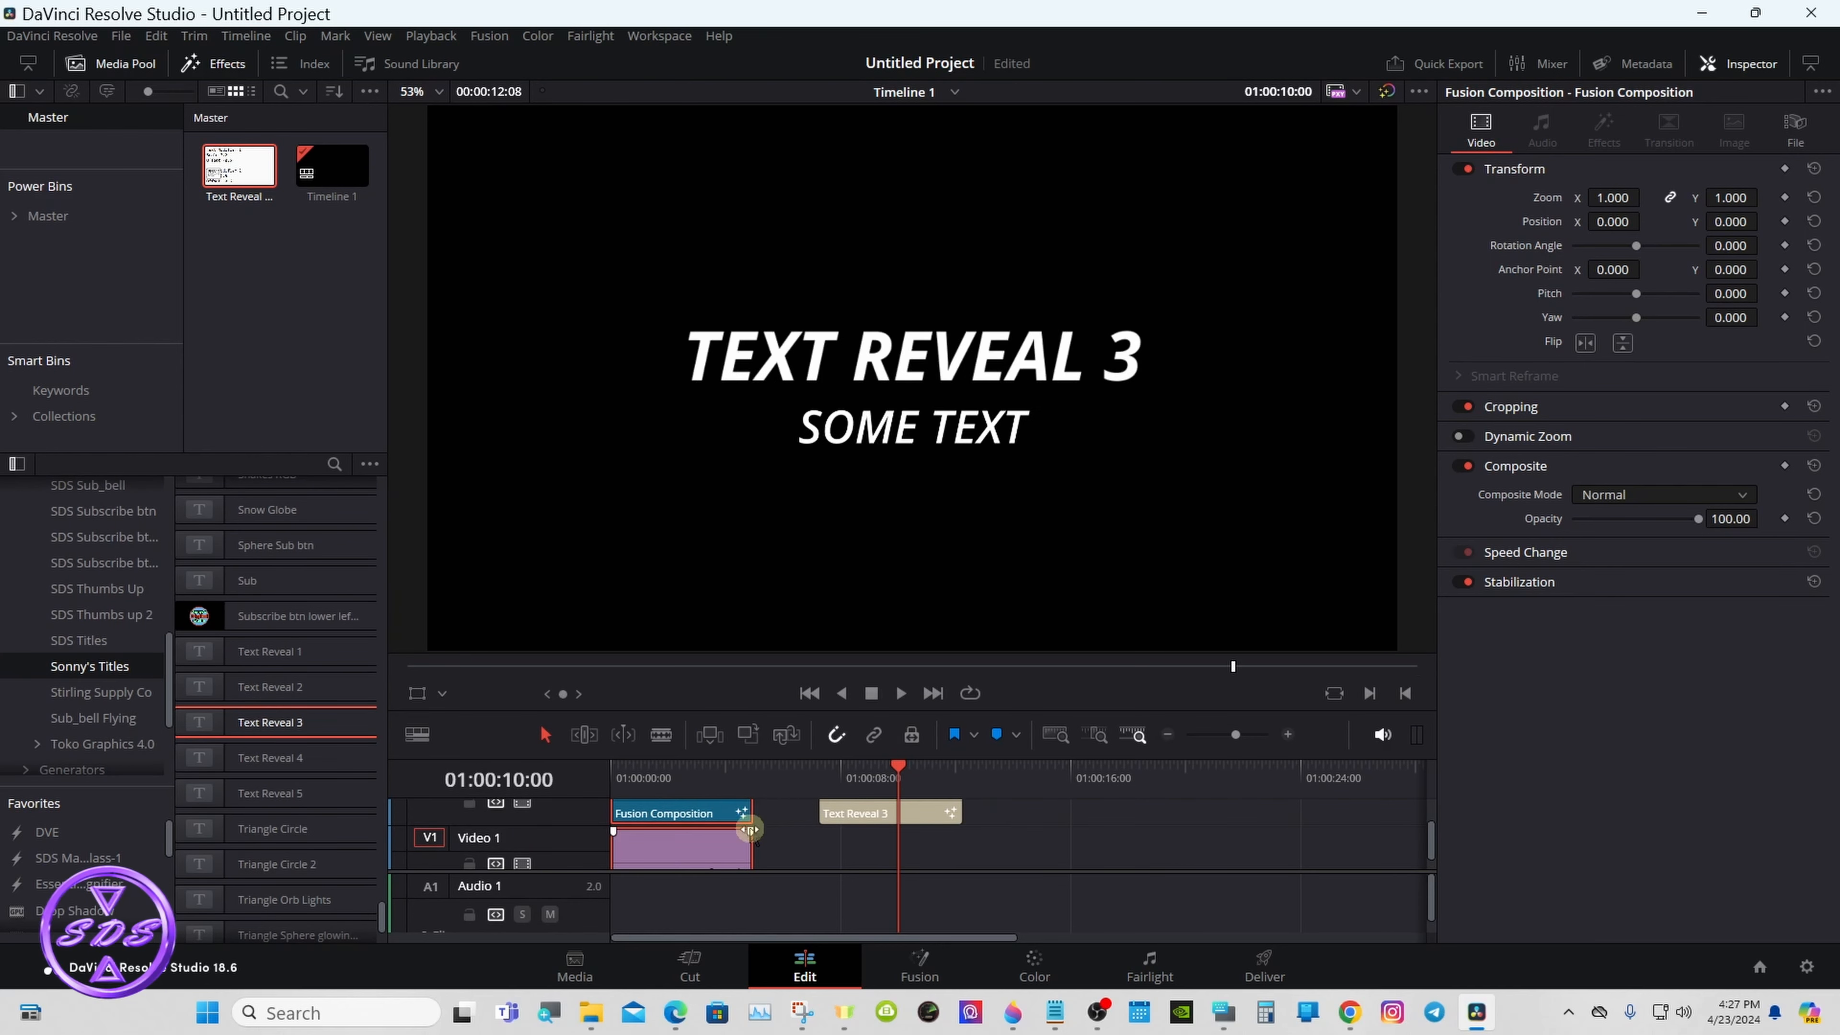
- Extend the Solid Color clip on Video 1 to about 25 seconds so it runs beneath the Text Reveal 3 title
drag(751, 841, 1324, 833)
drag(737, 805, 743, 804)
click(786, 844)
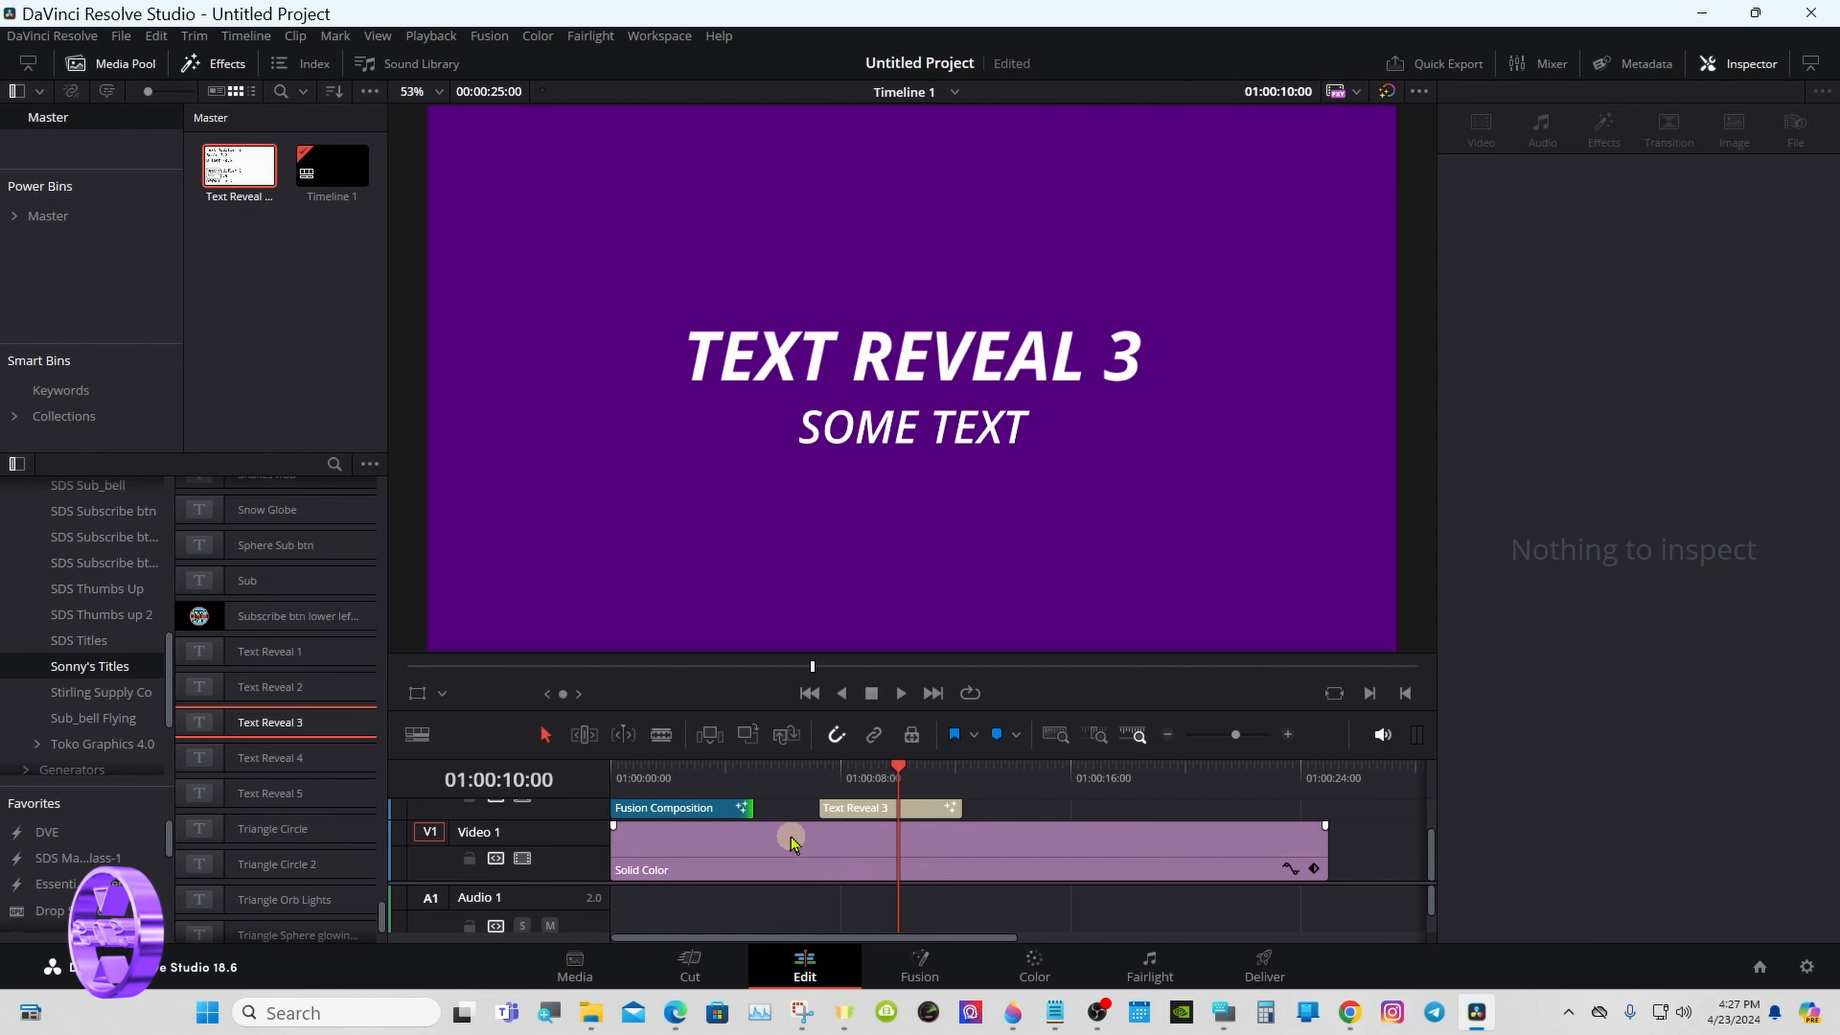
- Show the Text Reveal 3 clip's title controls and examine both text sections down to the group controls
click(862, 816)
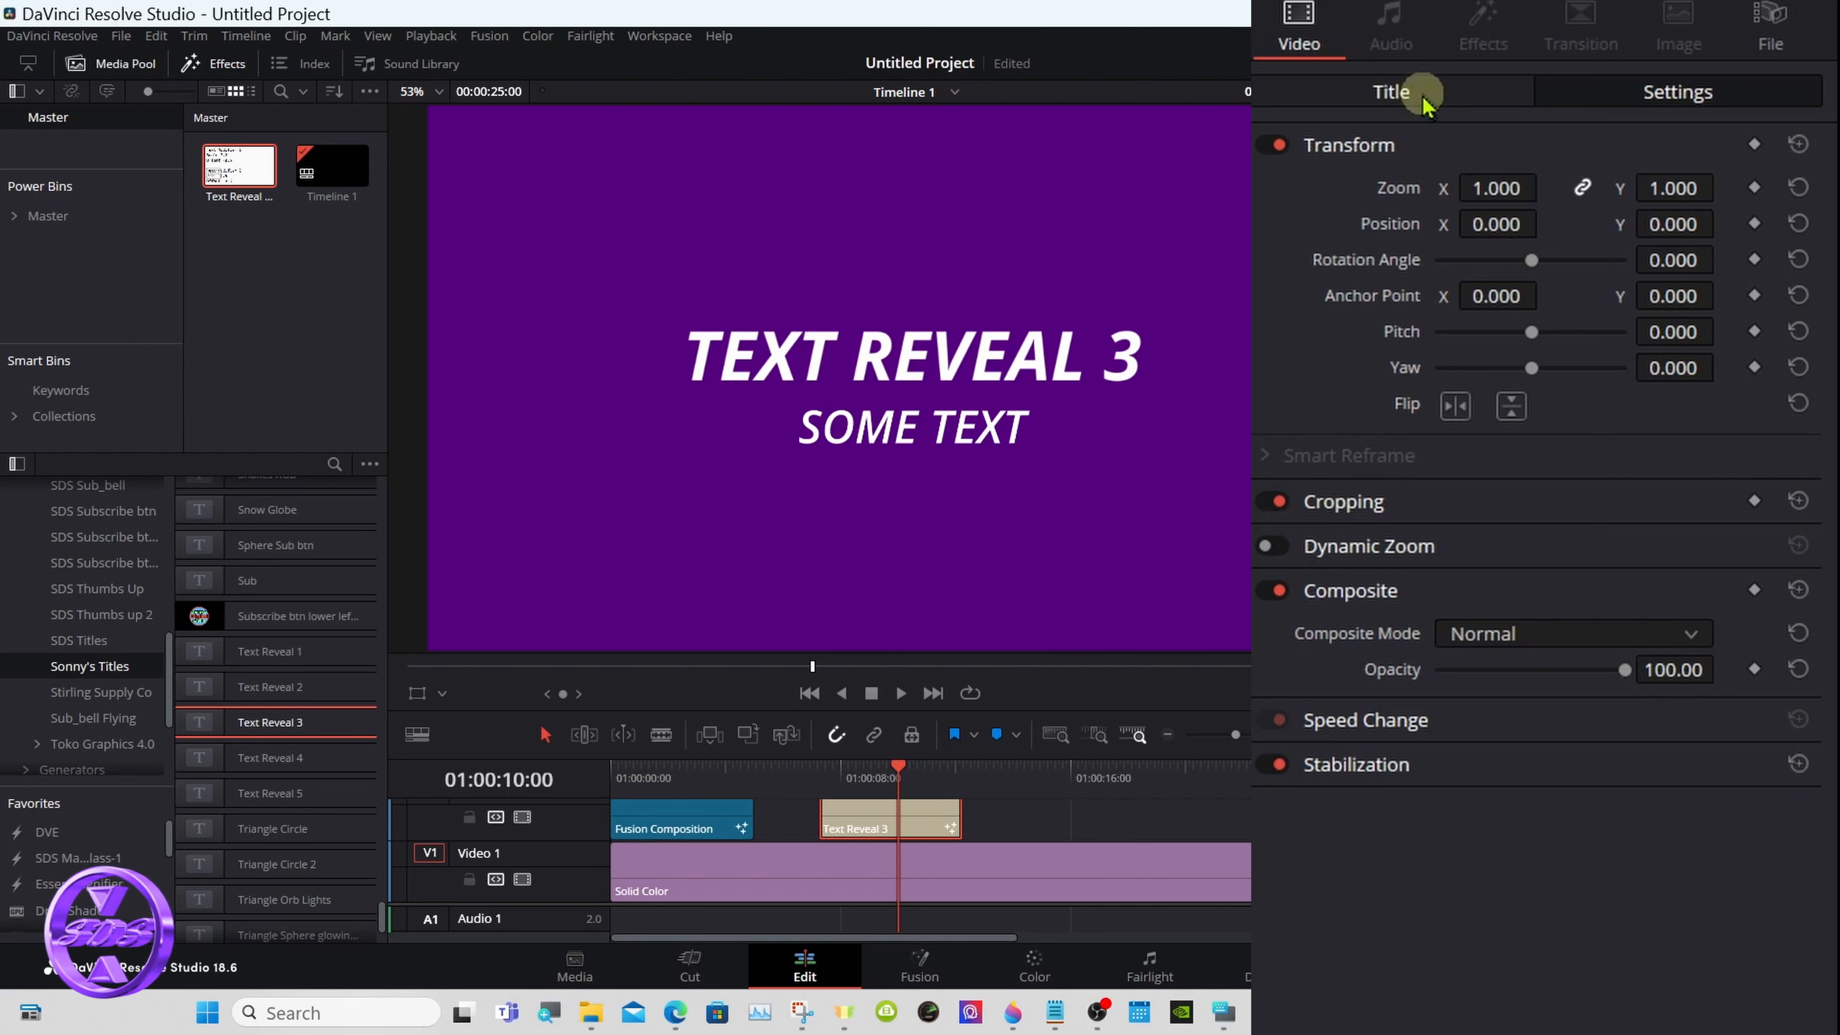
click(1405, 94)
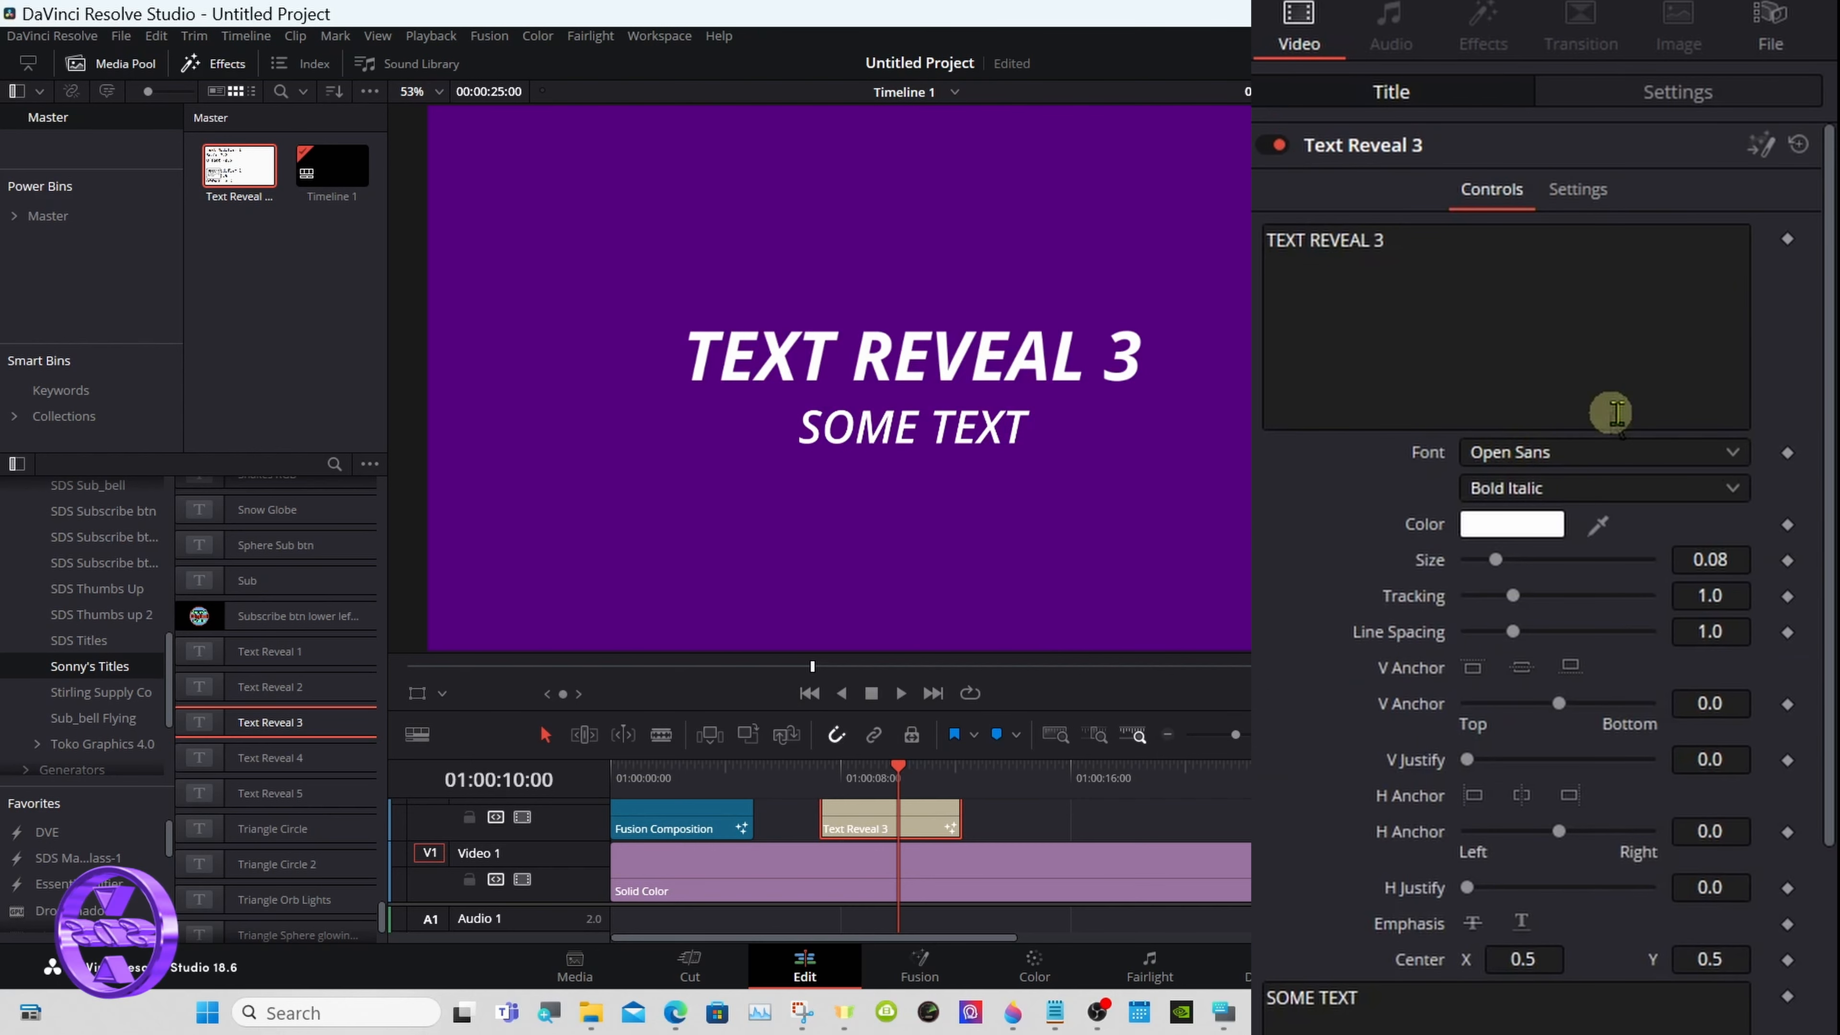
drag(1820, 355, 1829, 819)
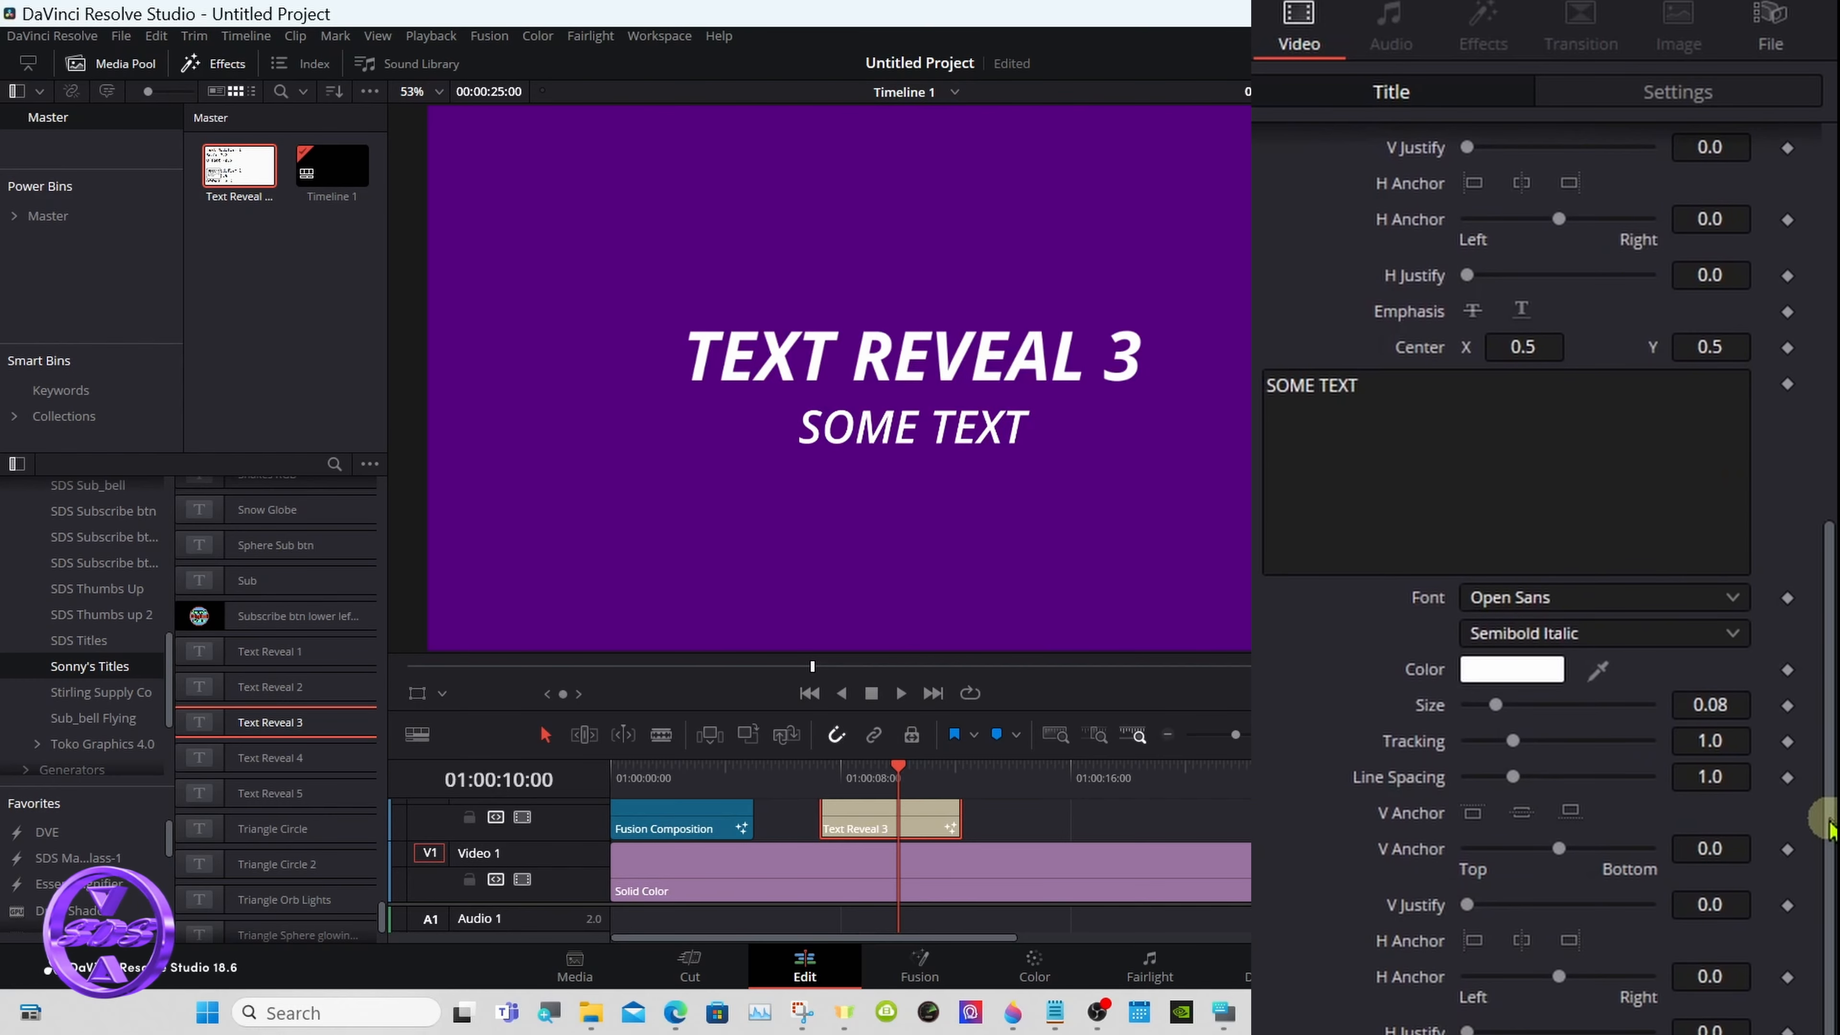
drag(1826, 826, 1829, 855)
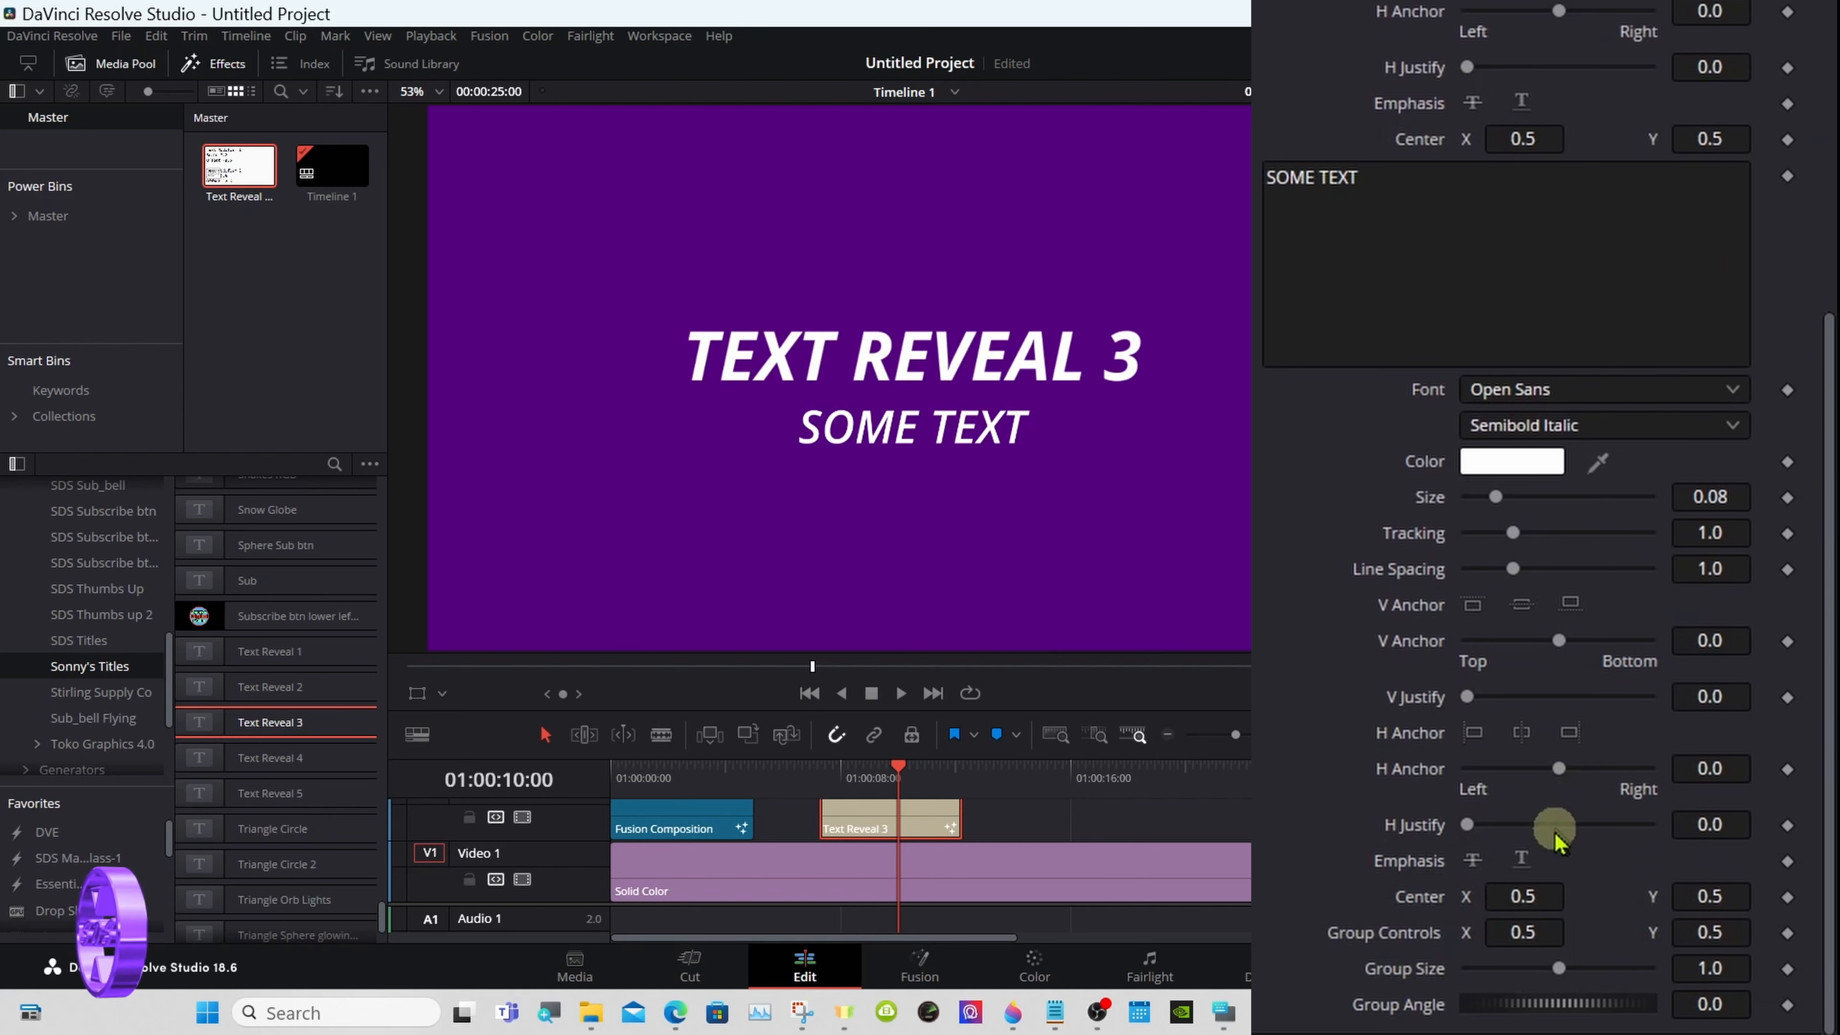
- Try shifting the SOME TEXT line to Center X 0.478 and reset its center
mouse_move(1530, 895)
mouse_down()
mouse_move(1409, 893)
mouse_move(1531, 893)
mouse_up()
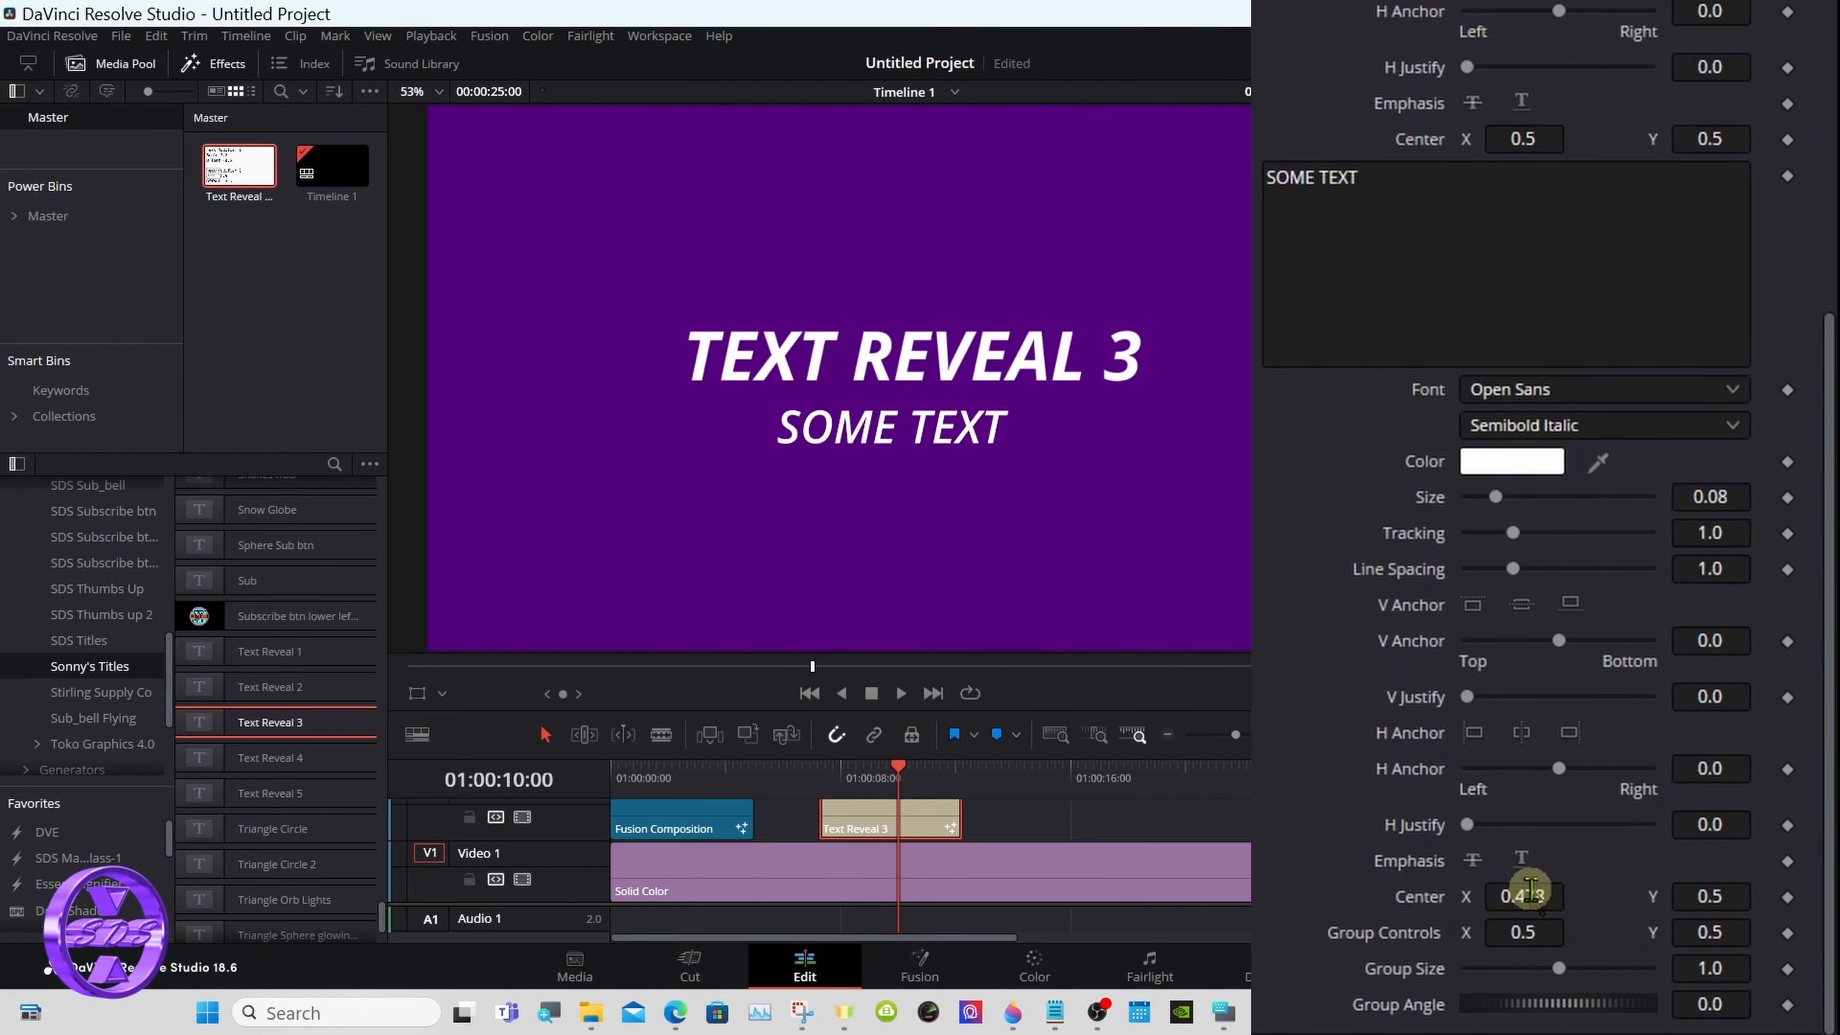
double_click(1437, 906)
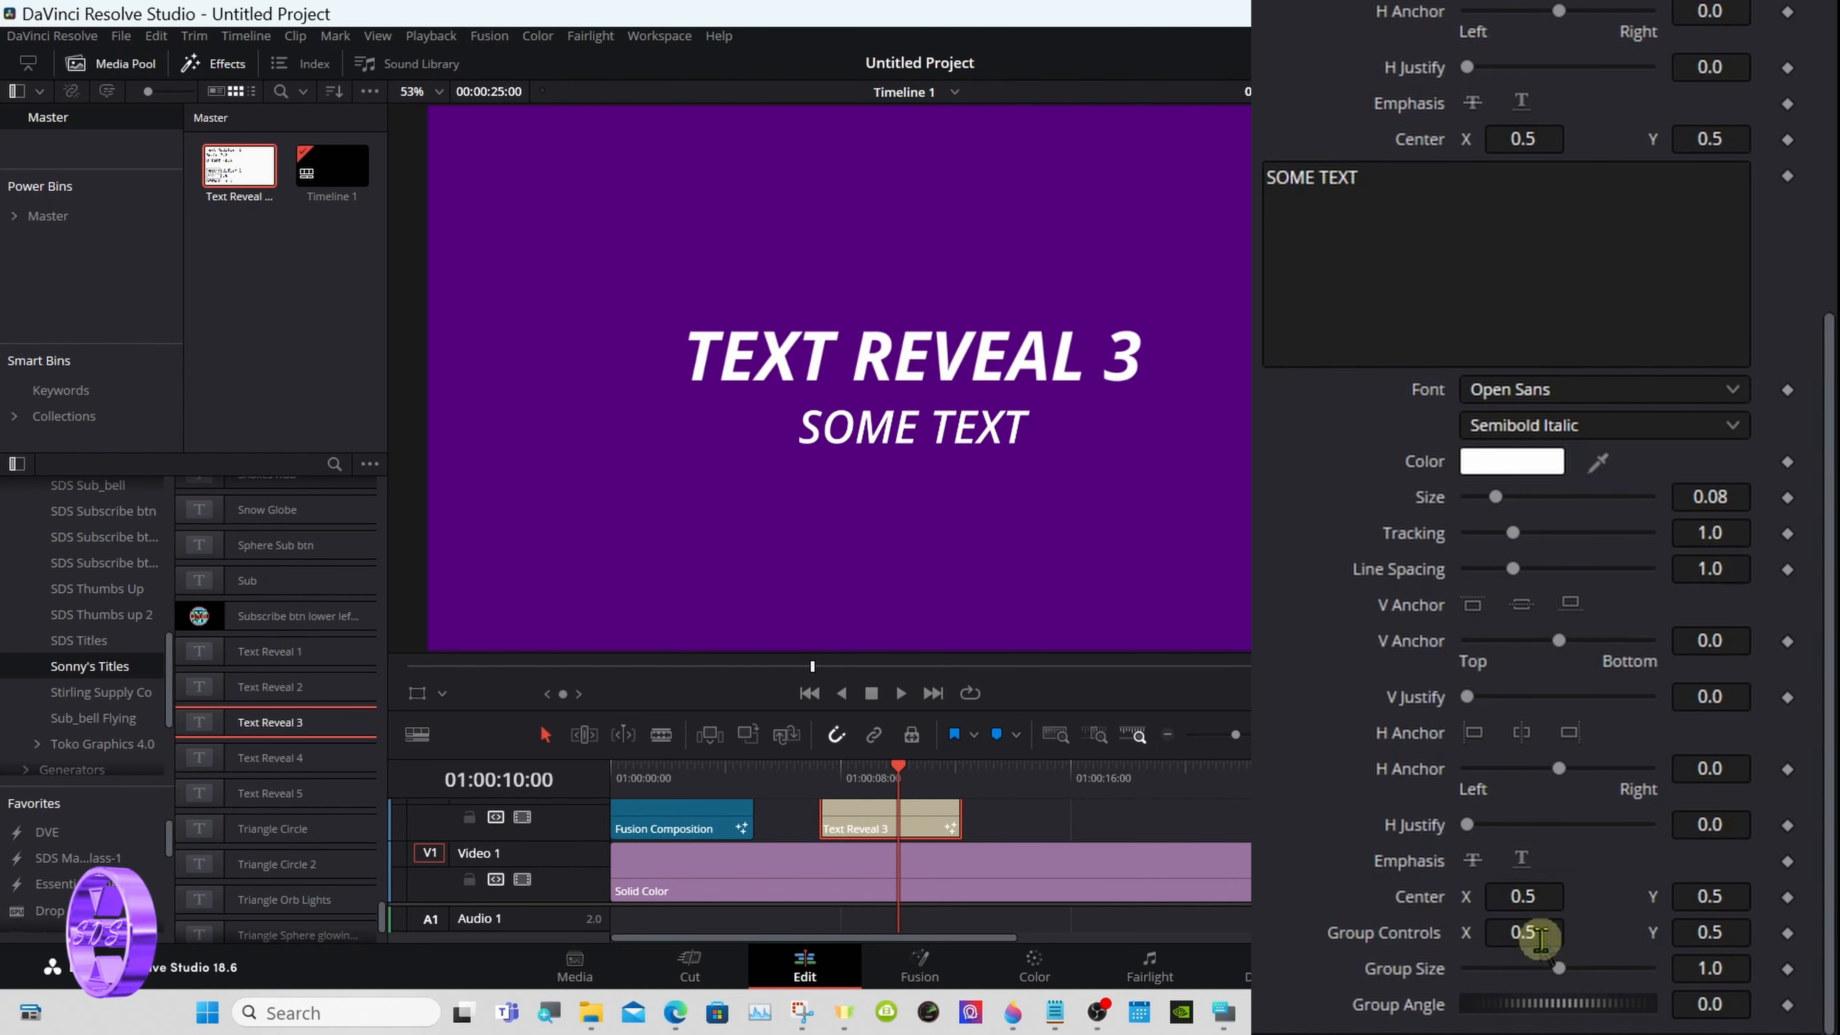
- Set Group Controls to about X 0.367 and Y 0.388, and reduce Group Size to 0.58
drag(1539, 939, 1356, 933)
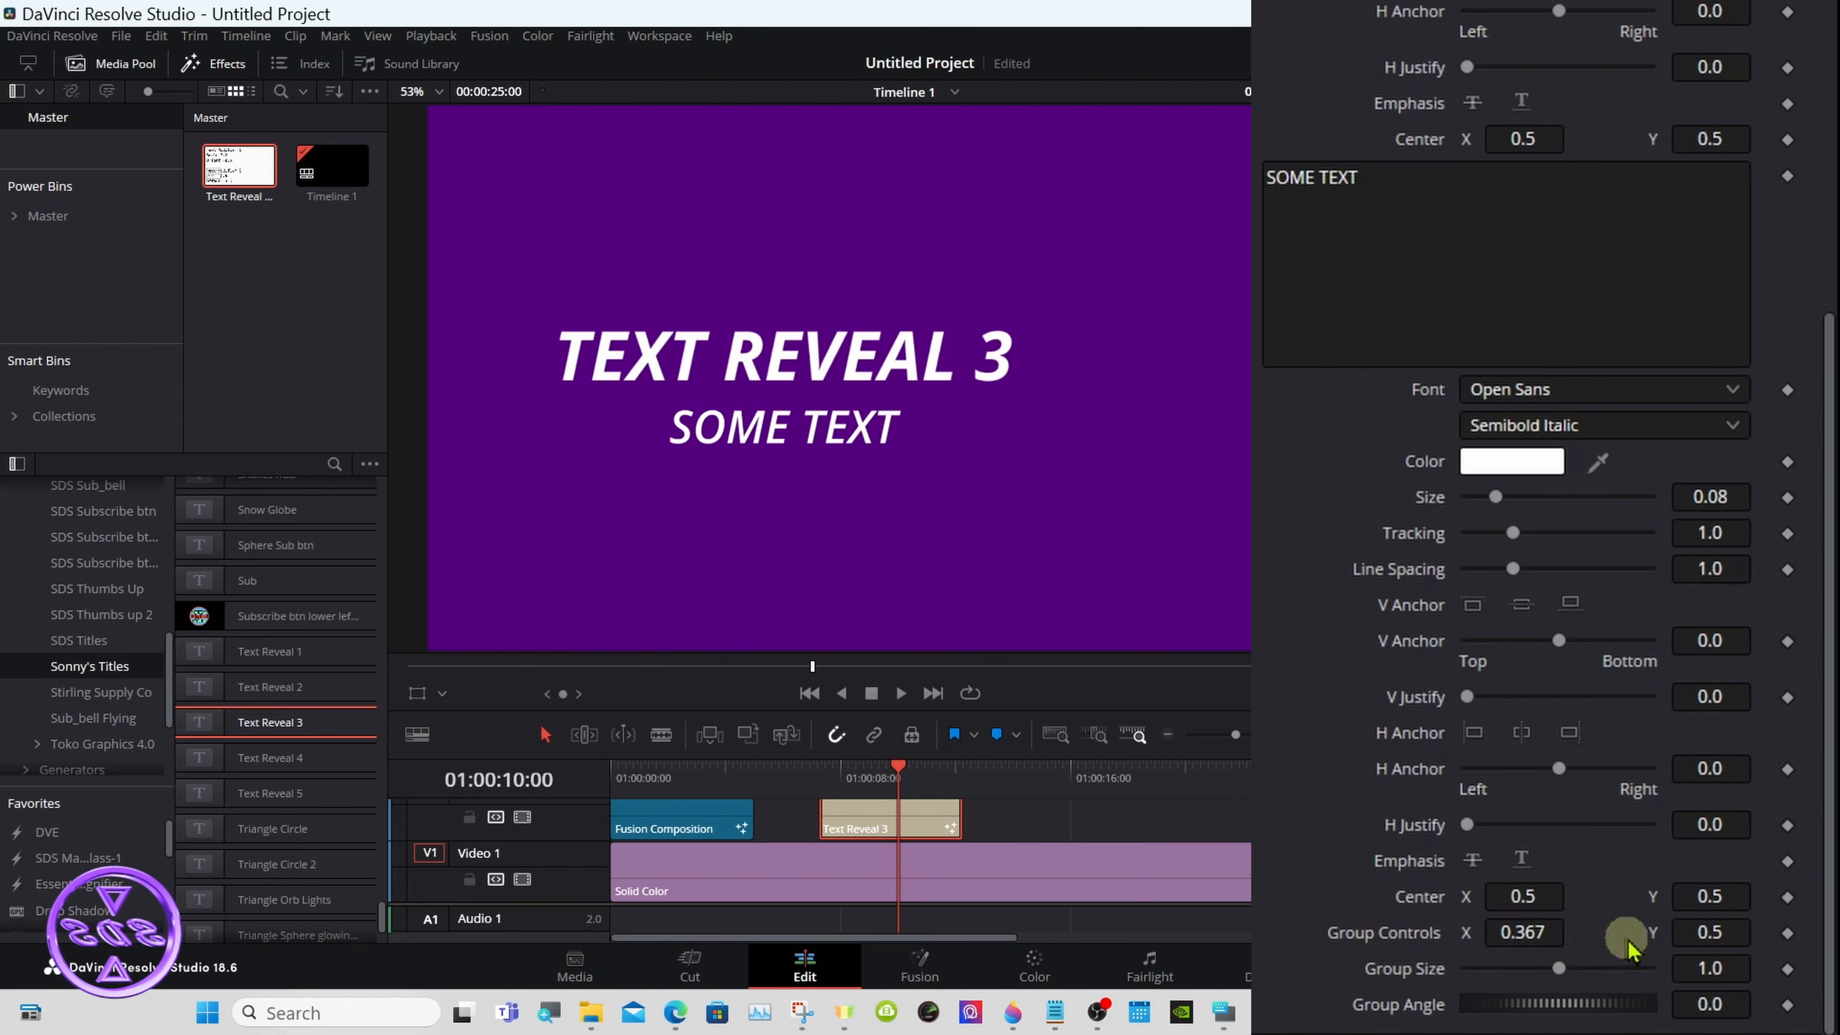
drag(1711, 935, 1695, 936)
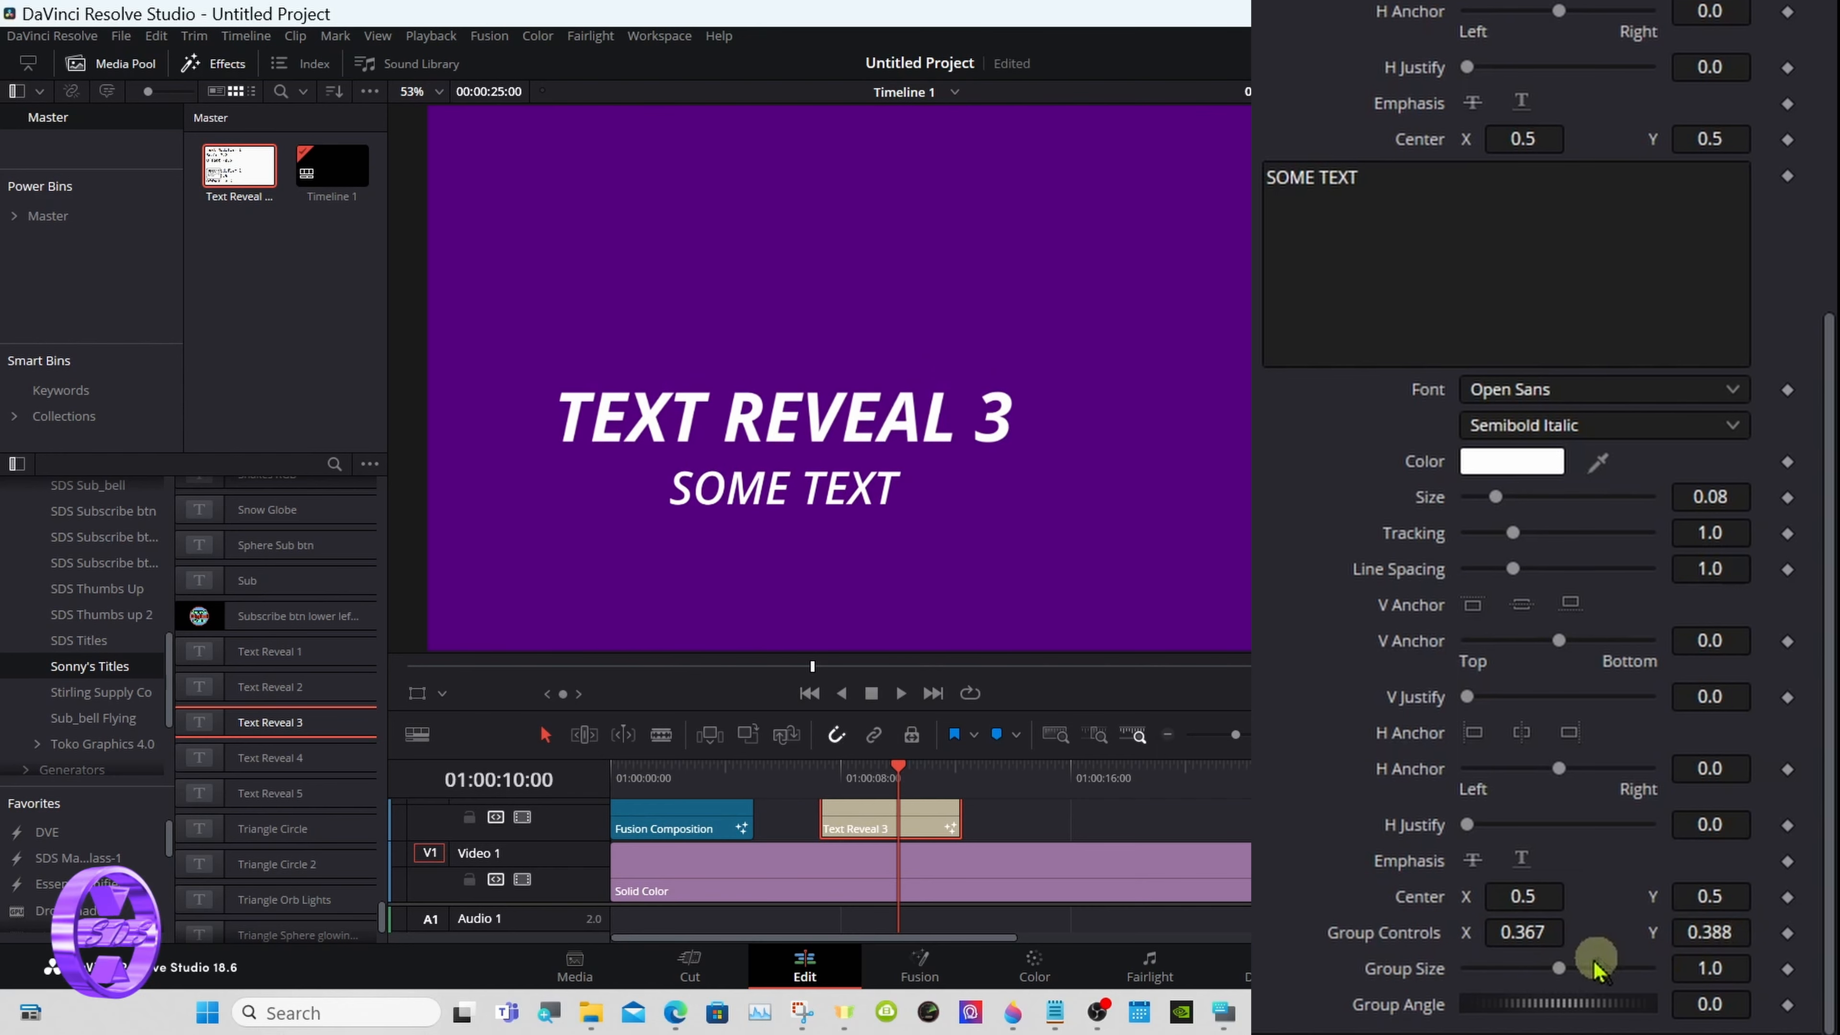
drag(1557, 971, 1520, 970)
- Move the whole title to Group Controls X 0.165, Y 0.152 and align the SOME TEXT line at Center X 0.388
drag(1521, 899, 1670, 896)
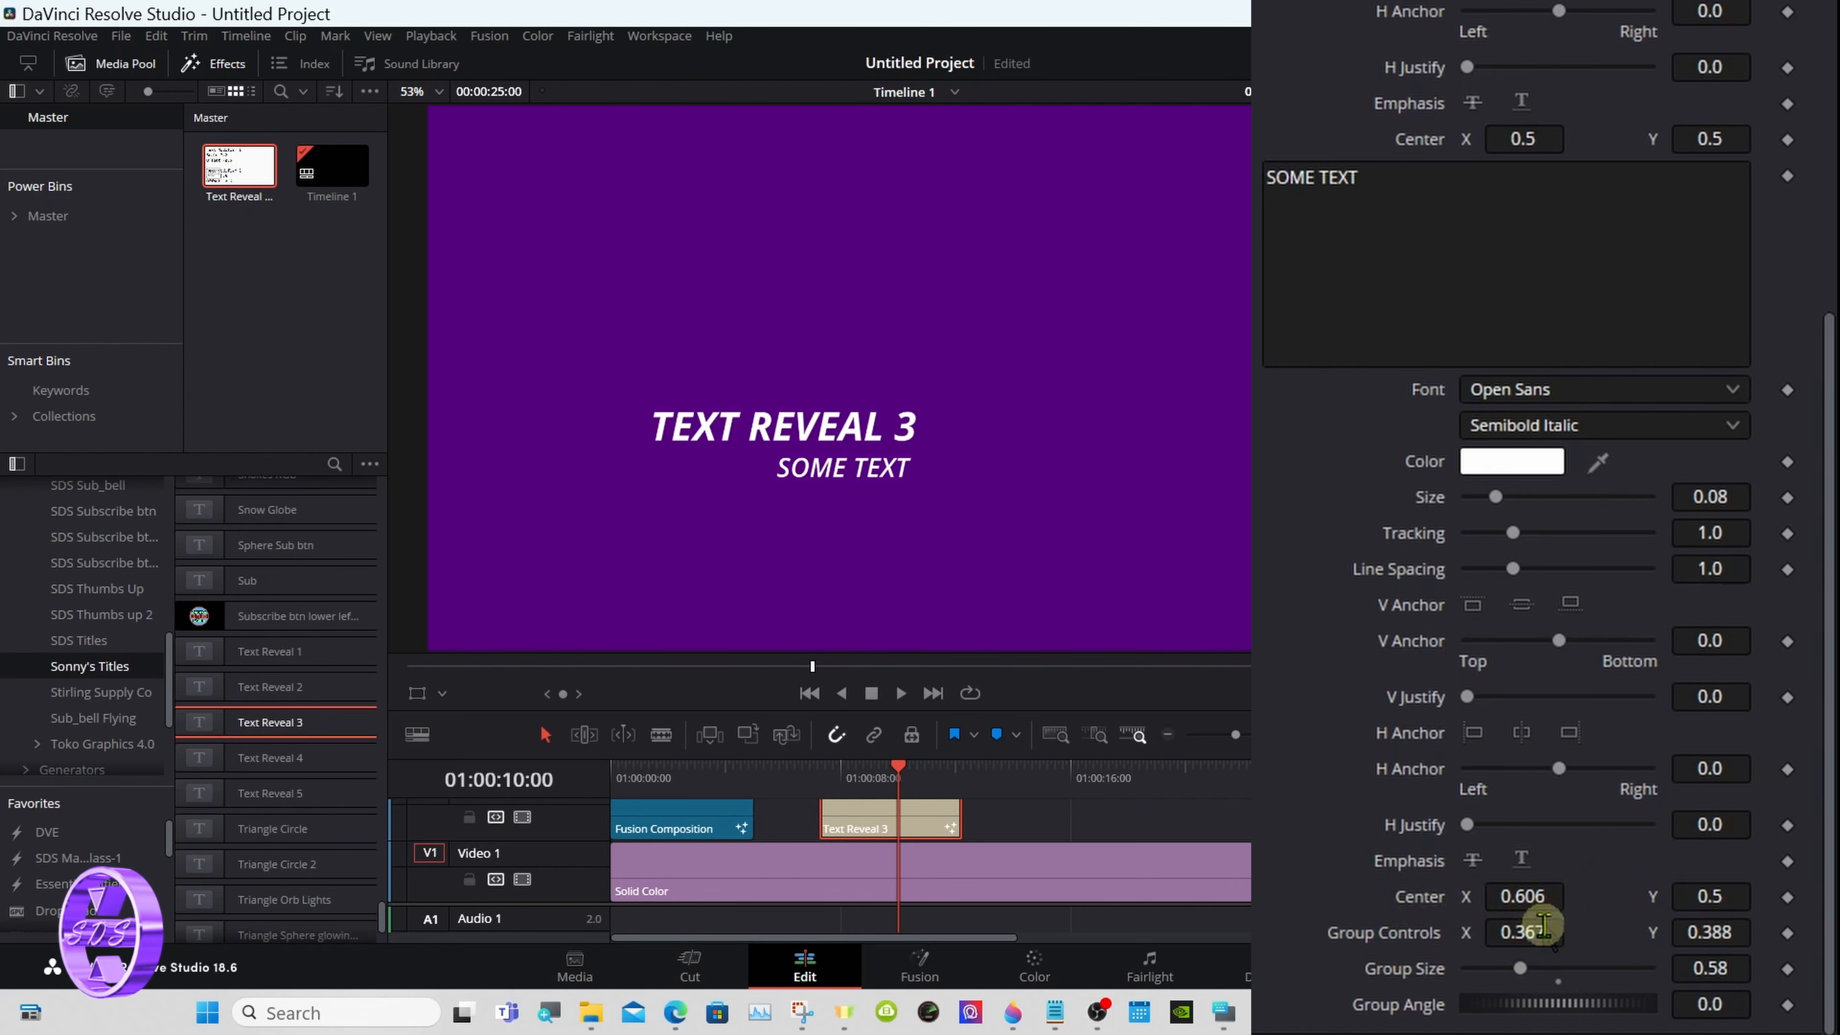
drag(1543, 926, 1304, 928)
drag(1706, 932, 1389, 936)
drag(1544, 935, 1189, 888)
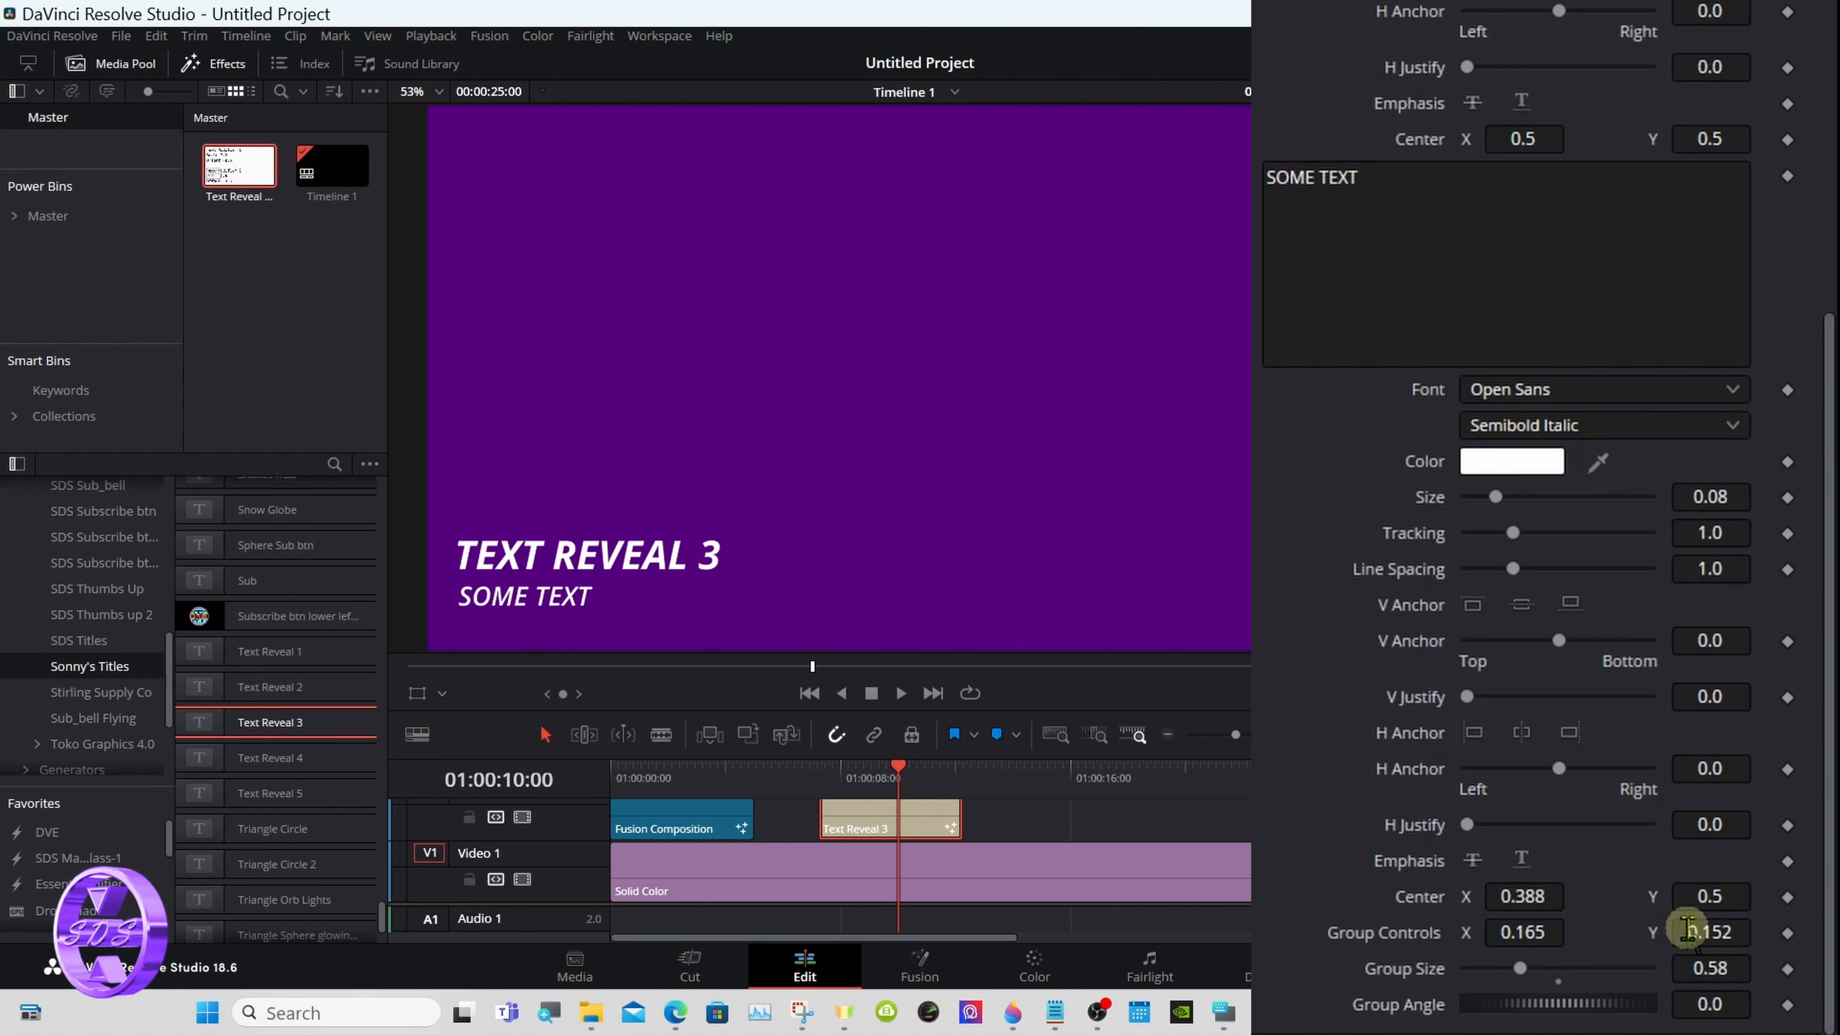
- Raise the SOME TEXT line above the main title to Center Y about 0.738 and shift it horizontally past the title's end
drag(1696, 902, 1829, 902)
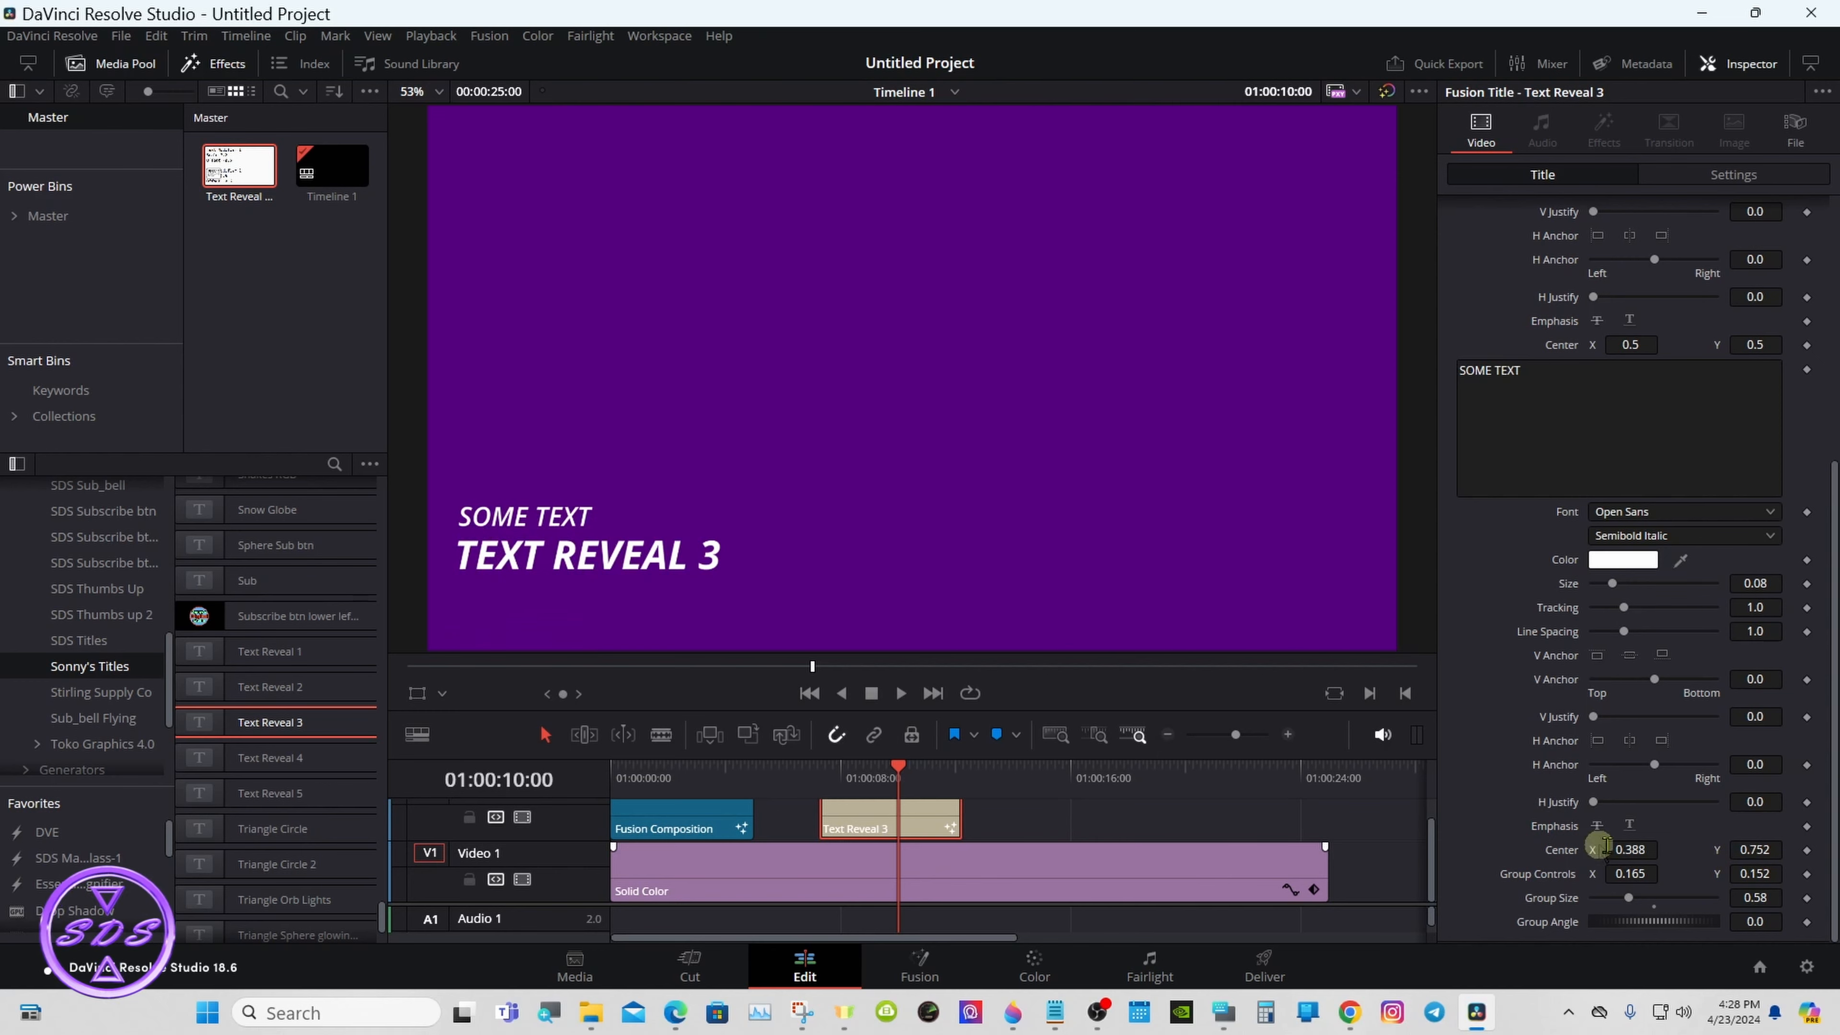
drag(1720, 855, 1636, 849)
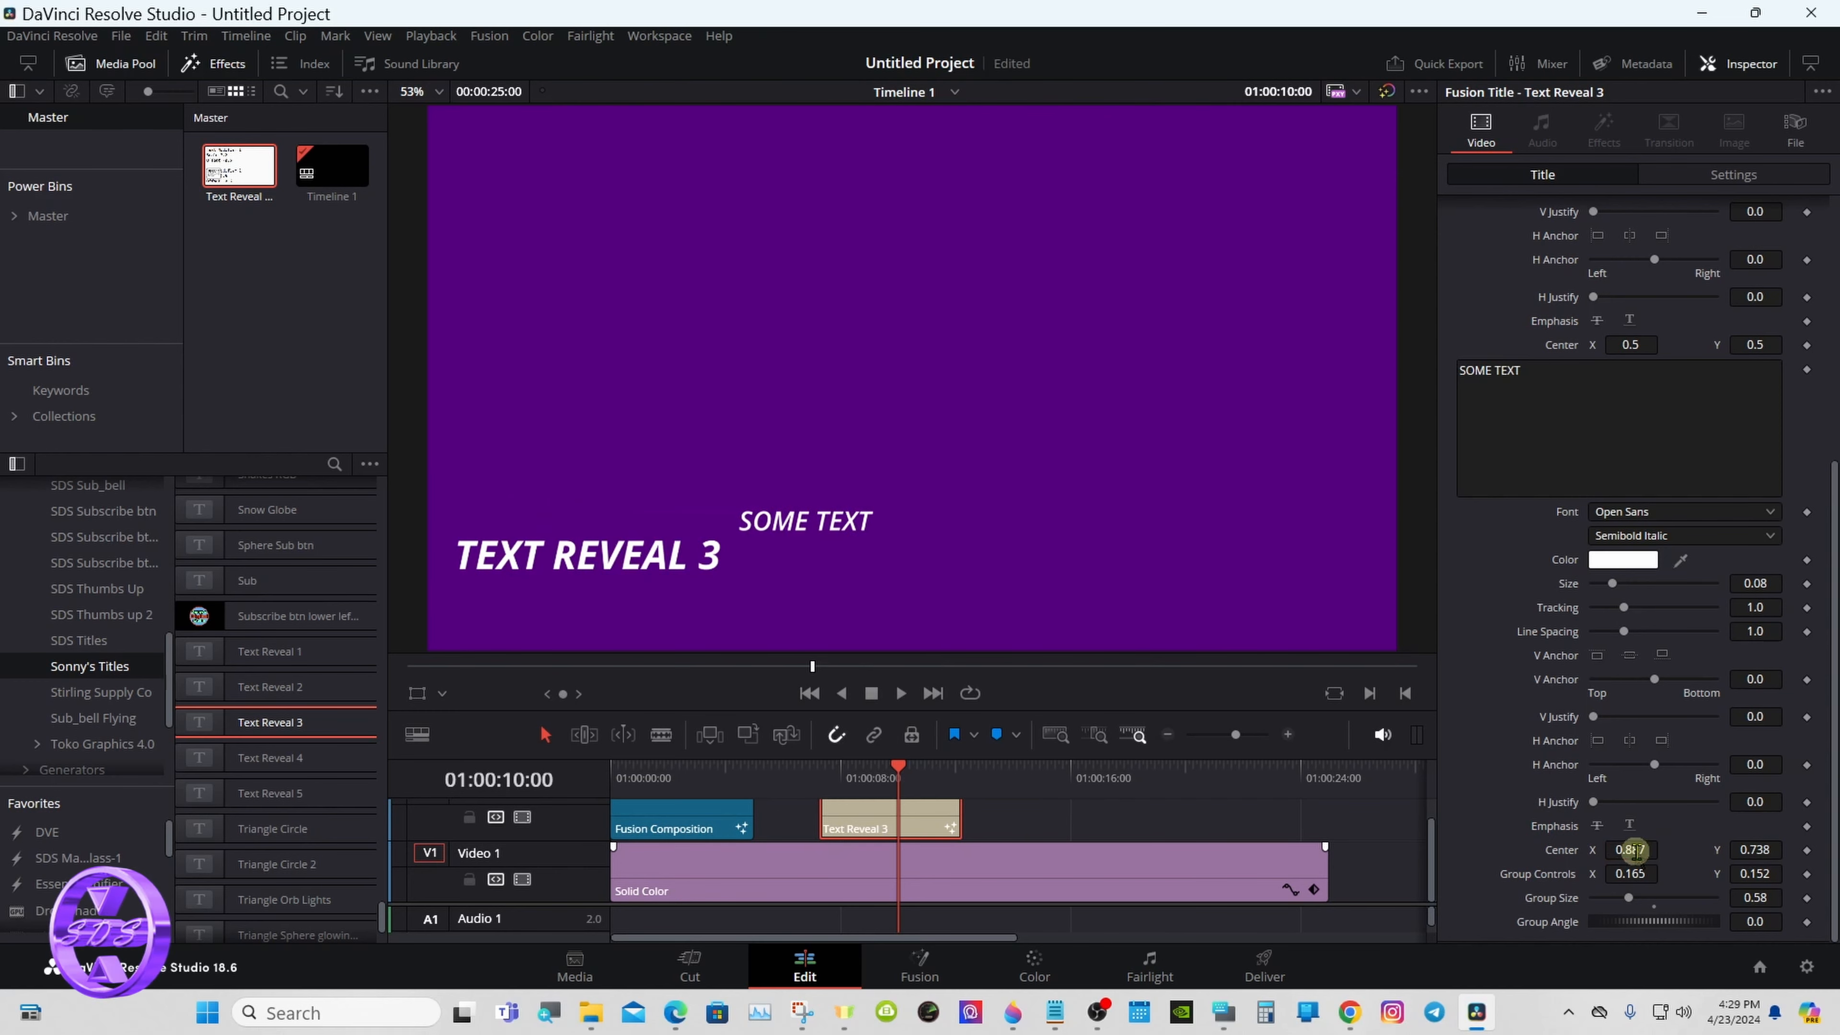
- Lower the SOME TEXT line beside the main title at Center Y about 0.612 and play the title from its start
drag(1764, 850, 1630, 850)
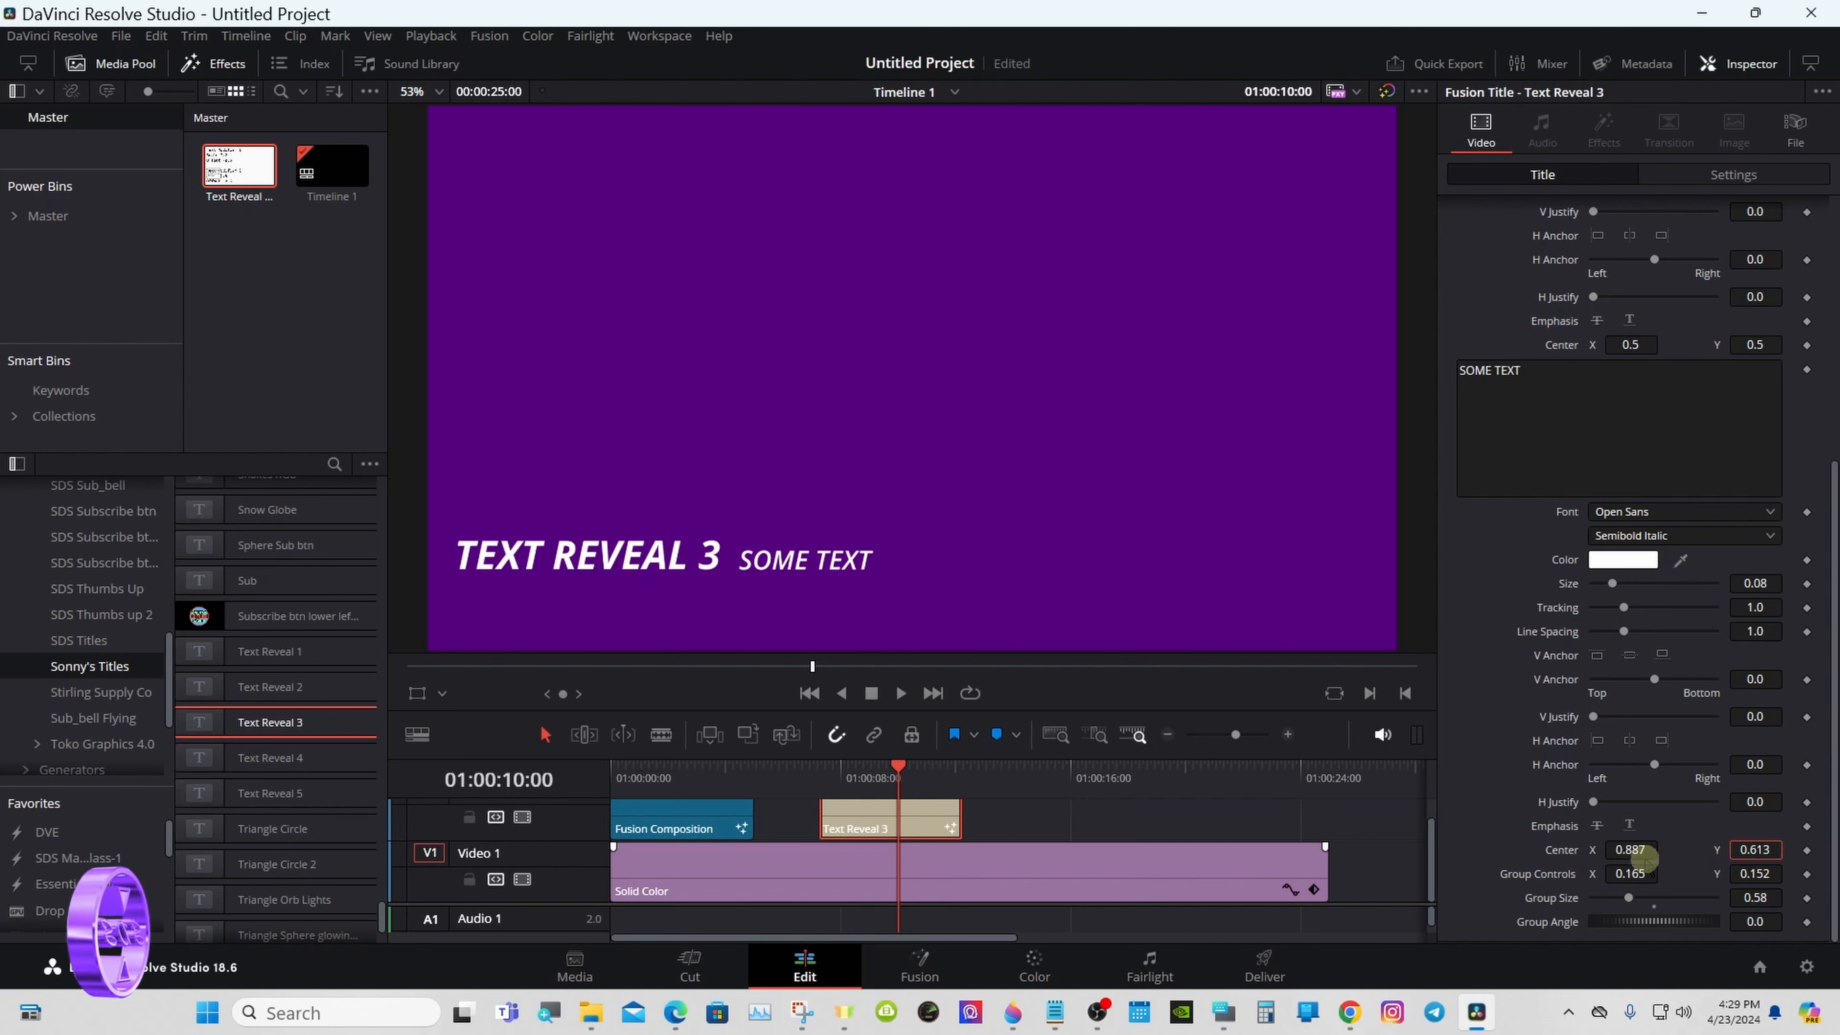
click(821, 766)
click(901, 694)
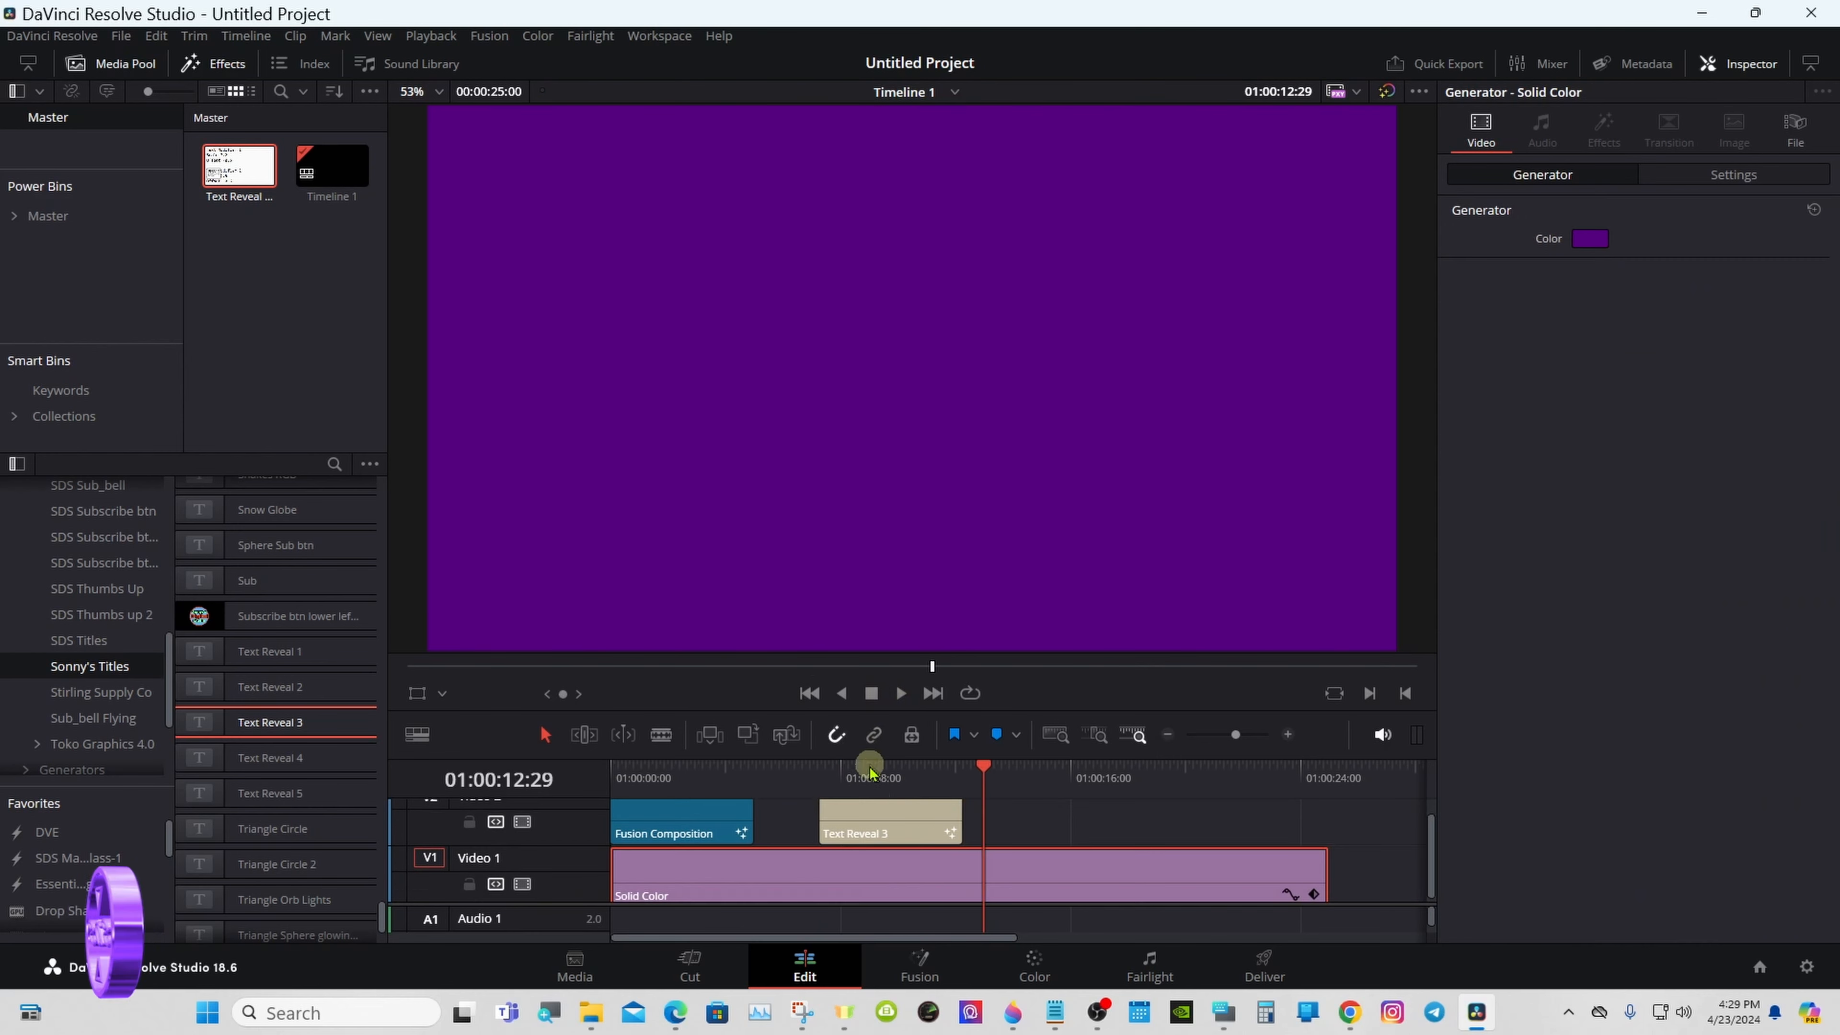
- Reset the SOME TEXT line's Center, the Group Controls position and the Group Size to their defaults
click(870, 766)
double_click(1561, 851)
double_click(1563, 875)
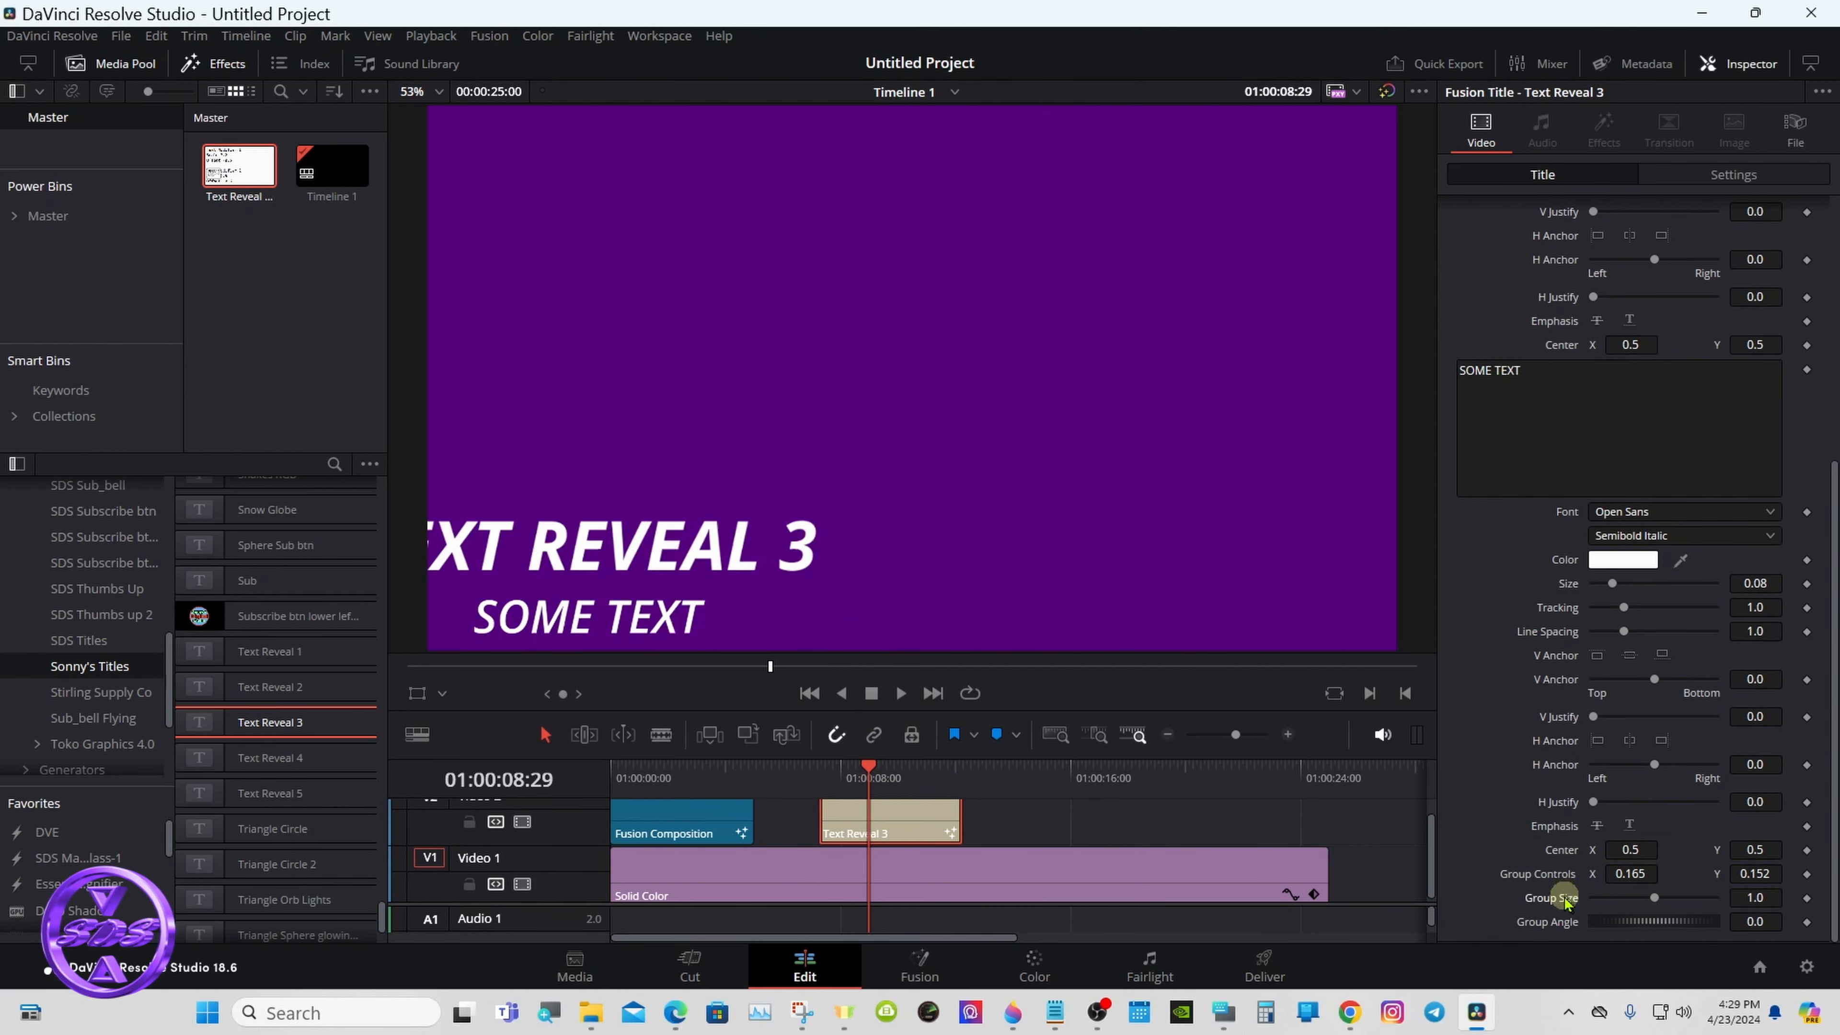
double_click(1557, 899)
- Move the Text Reveal 3 clip directly after the Fusion Composition and trim the Solid Color clip to end with it
drag(934, 822, 855, 818)
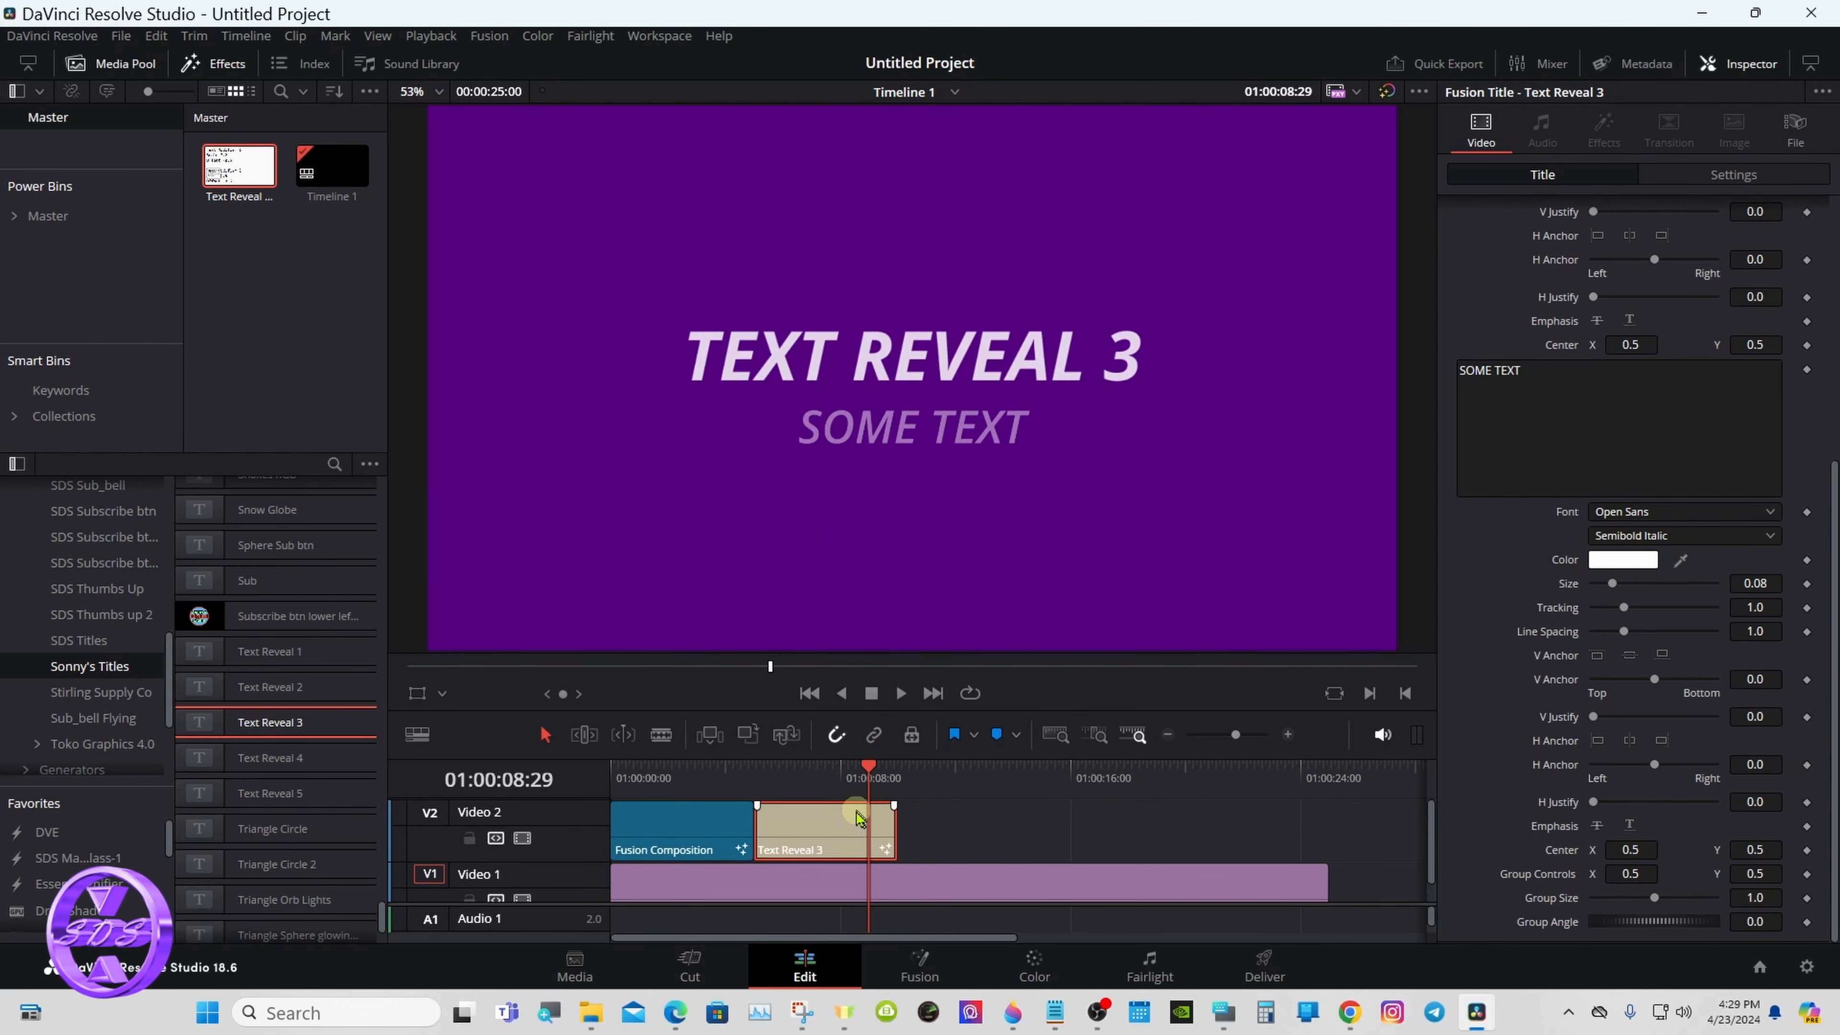
drag(664, 769, 794, 762)
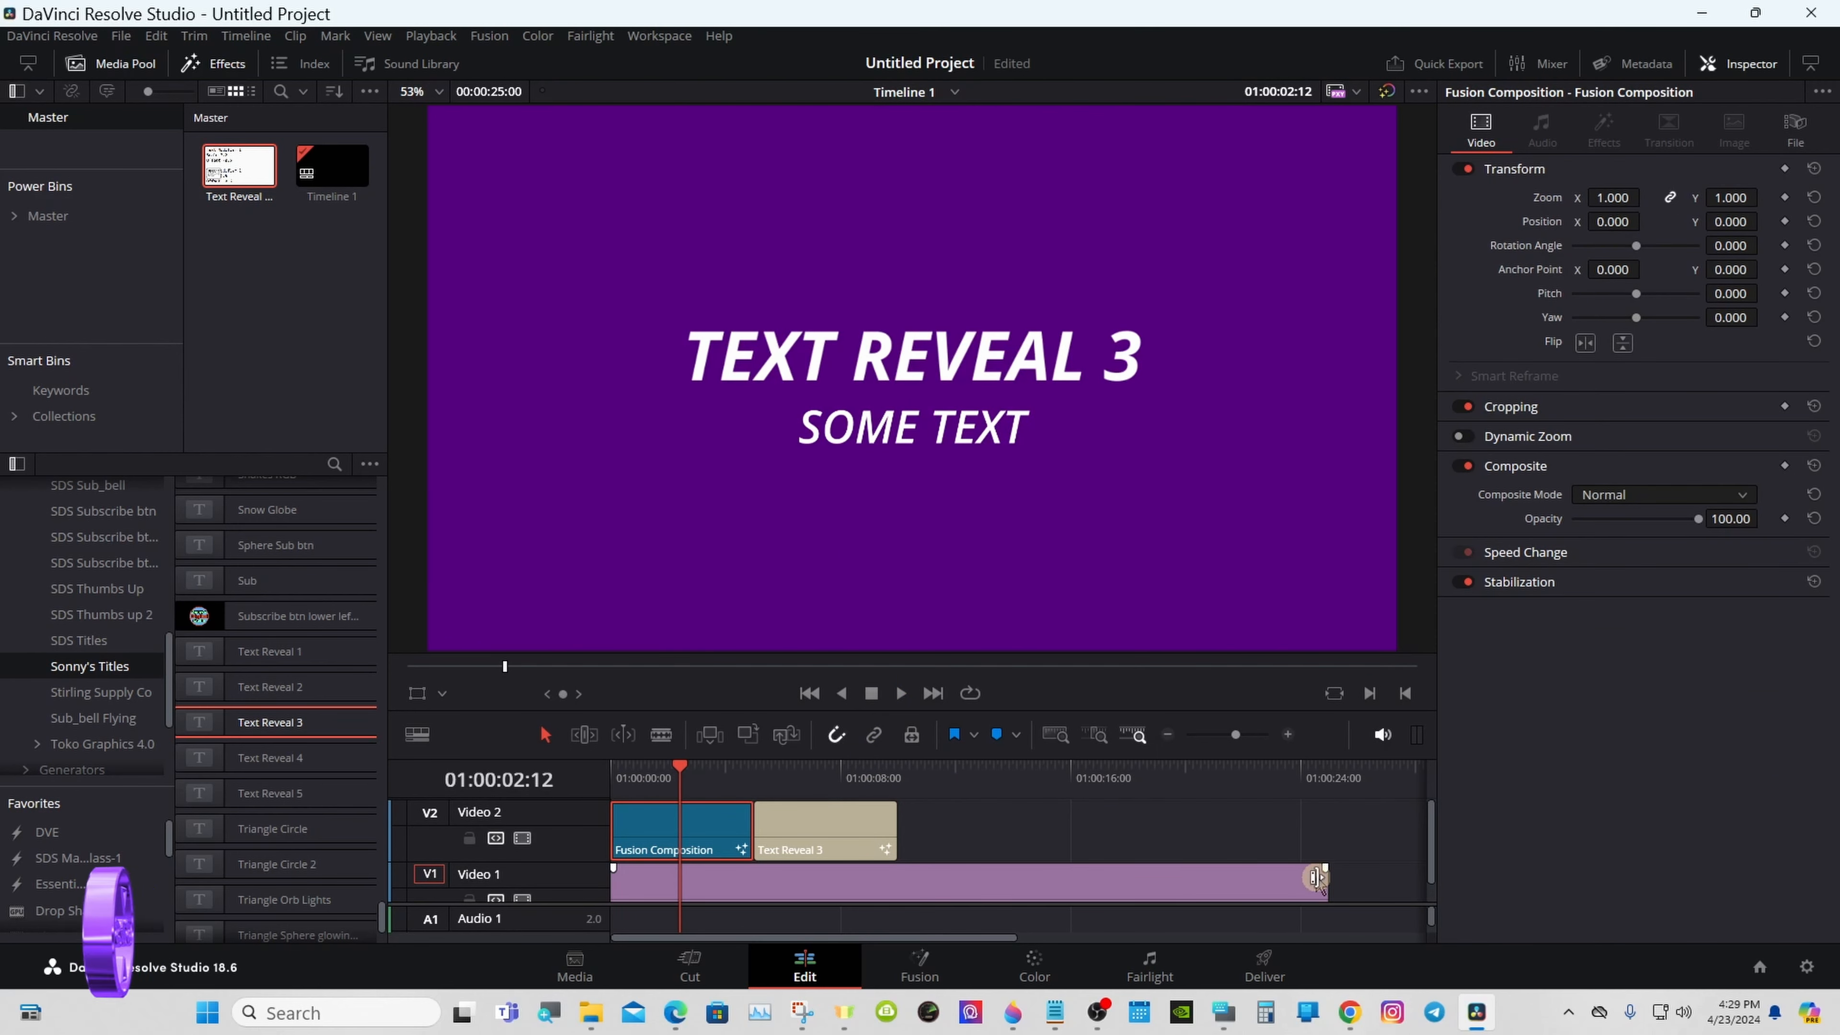
drag(1324, 884, 896, 884)
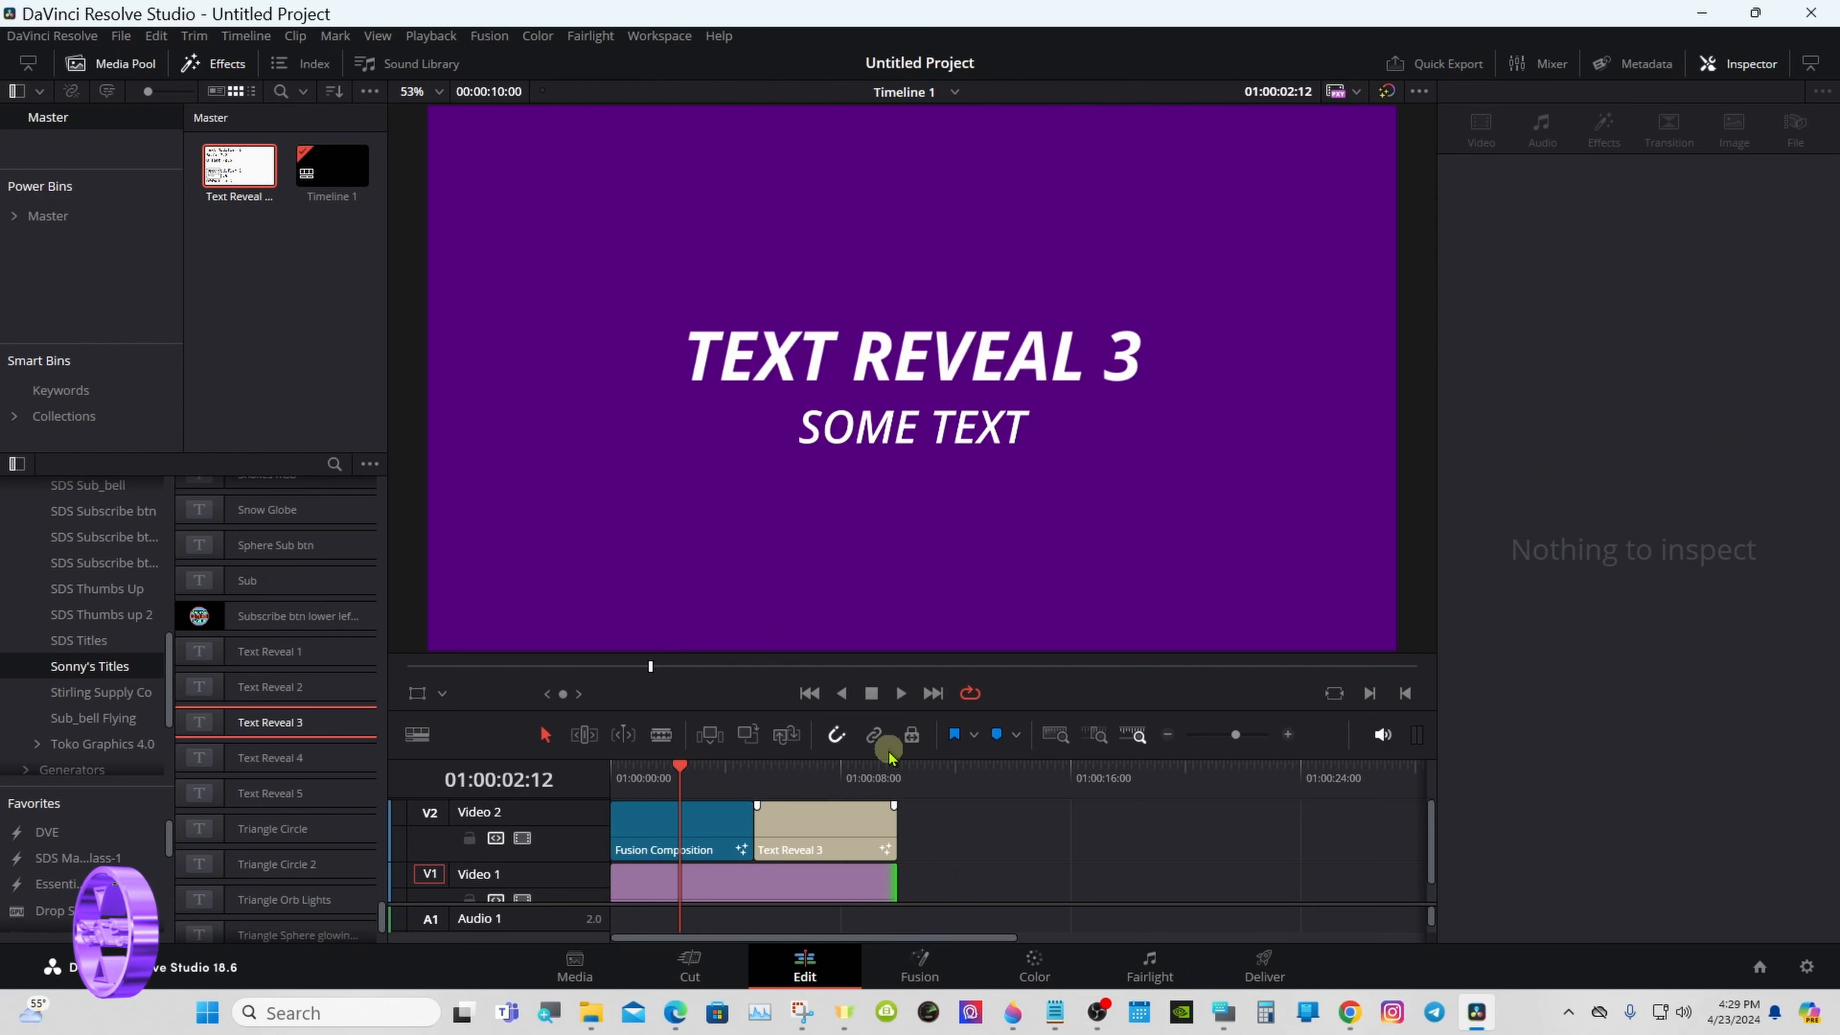
- Preview the shortened timeline with loop playback on, stop it and return the playhead to 01:00:00:00
click(901, 693)
click(869, 693)
click(613, 771)
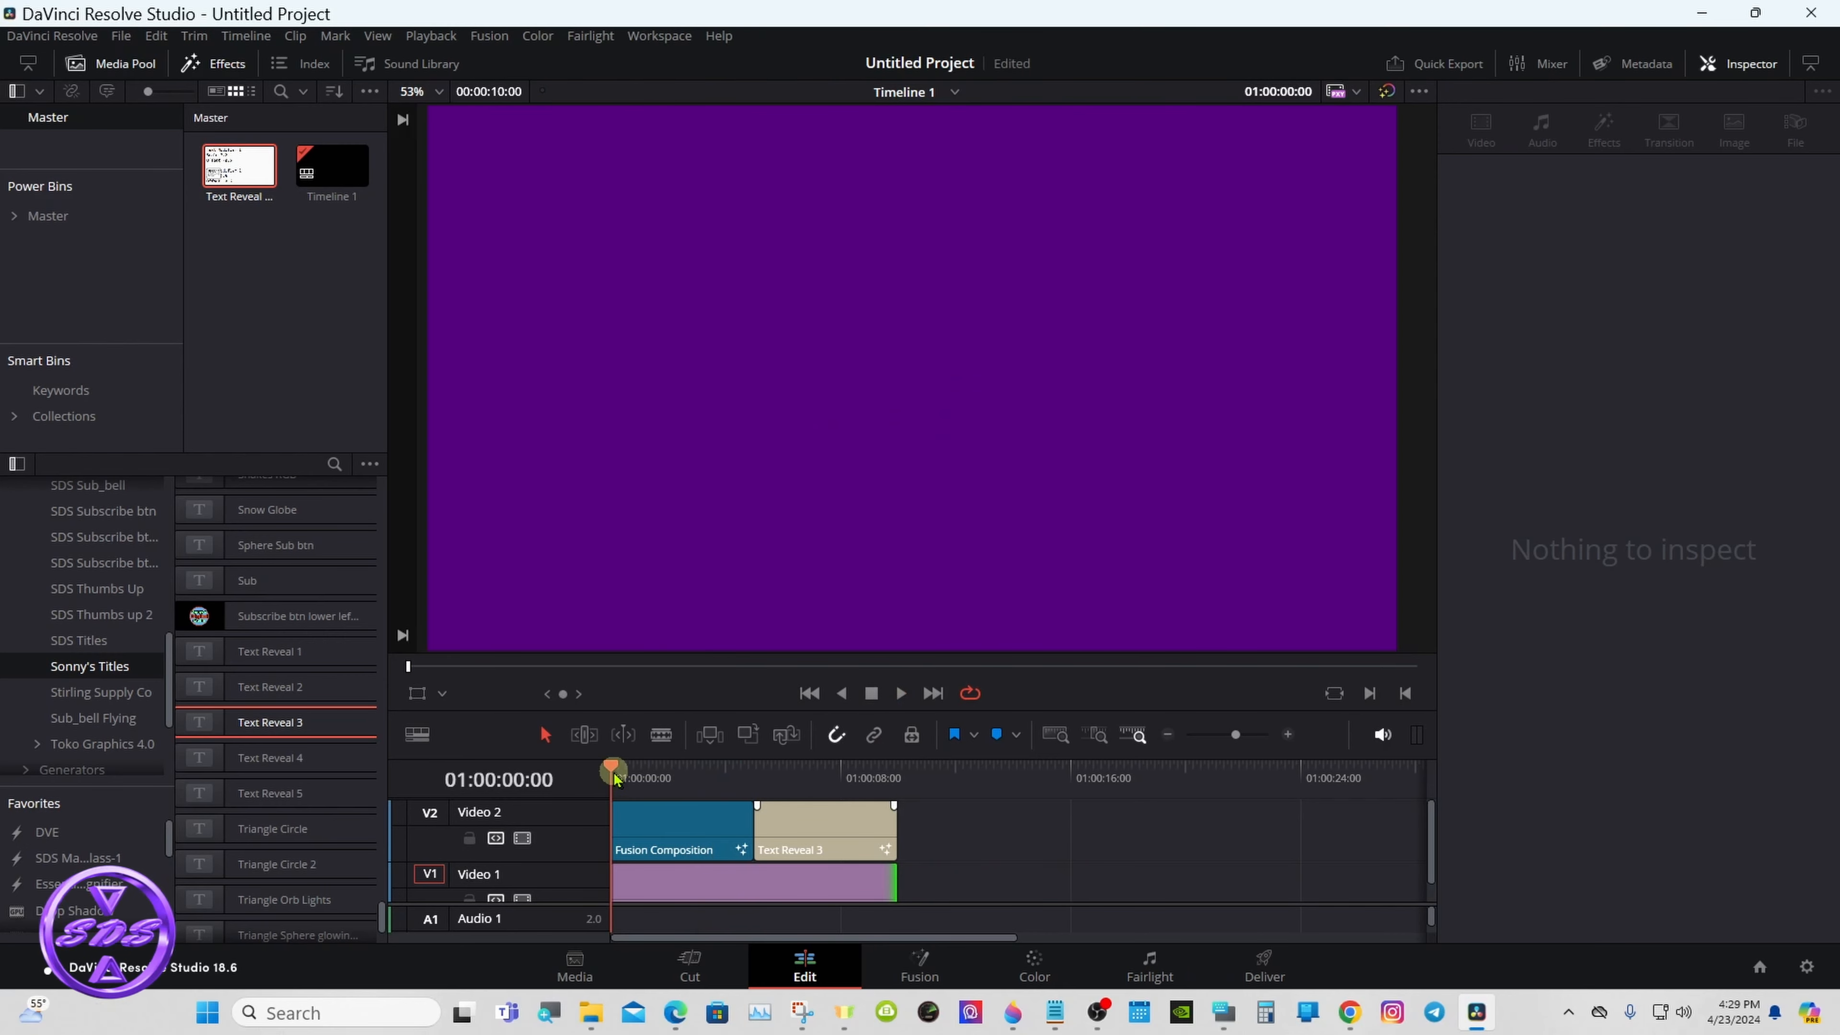